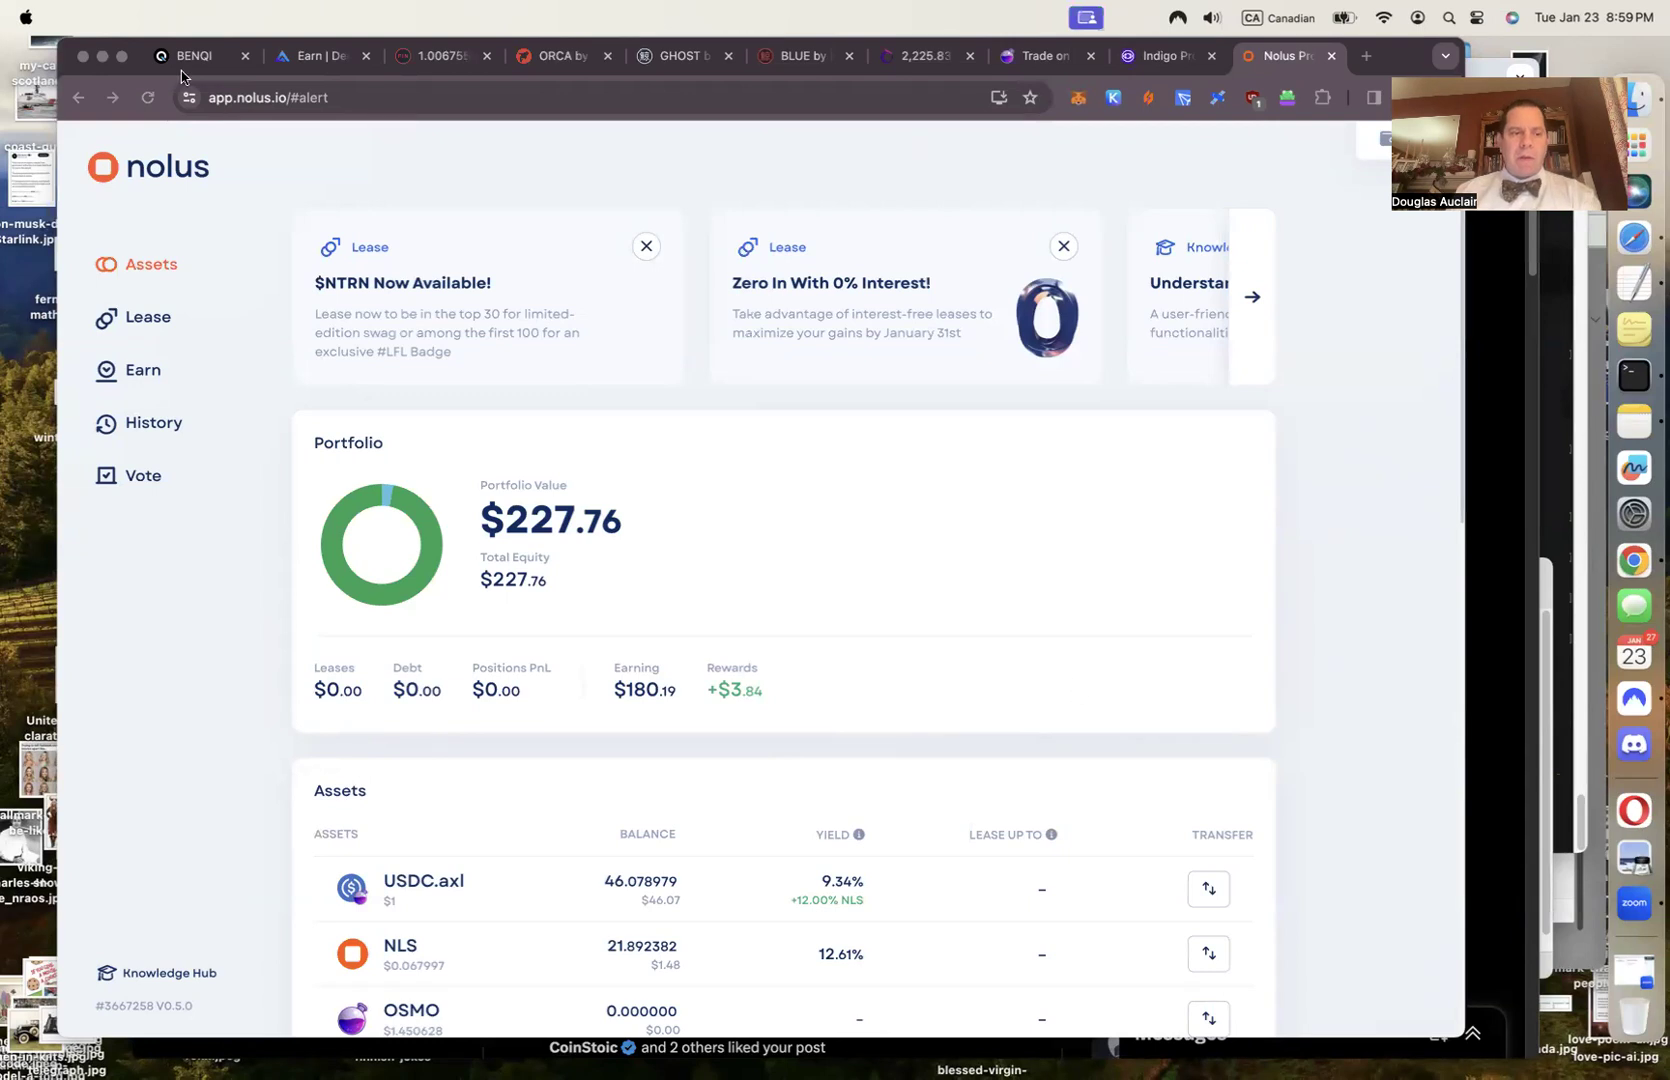
Browse the Lease, Earn and History pages, then open the governance proposals in the explorer
click(150, 319)
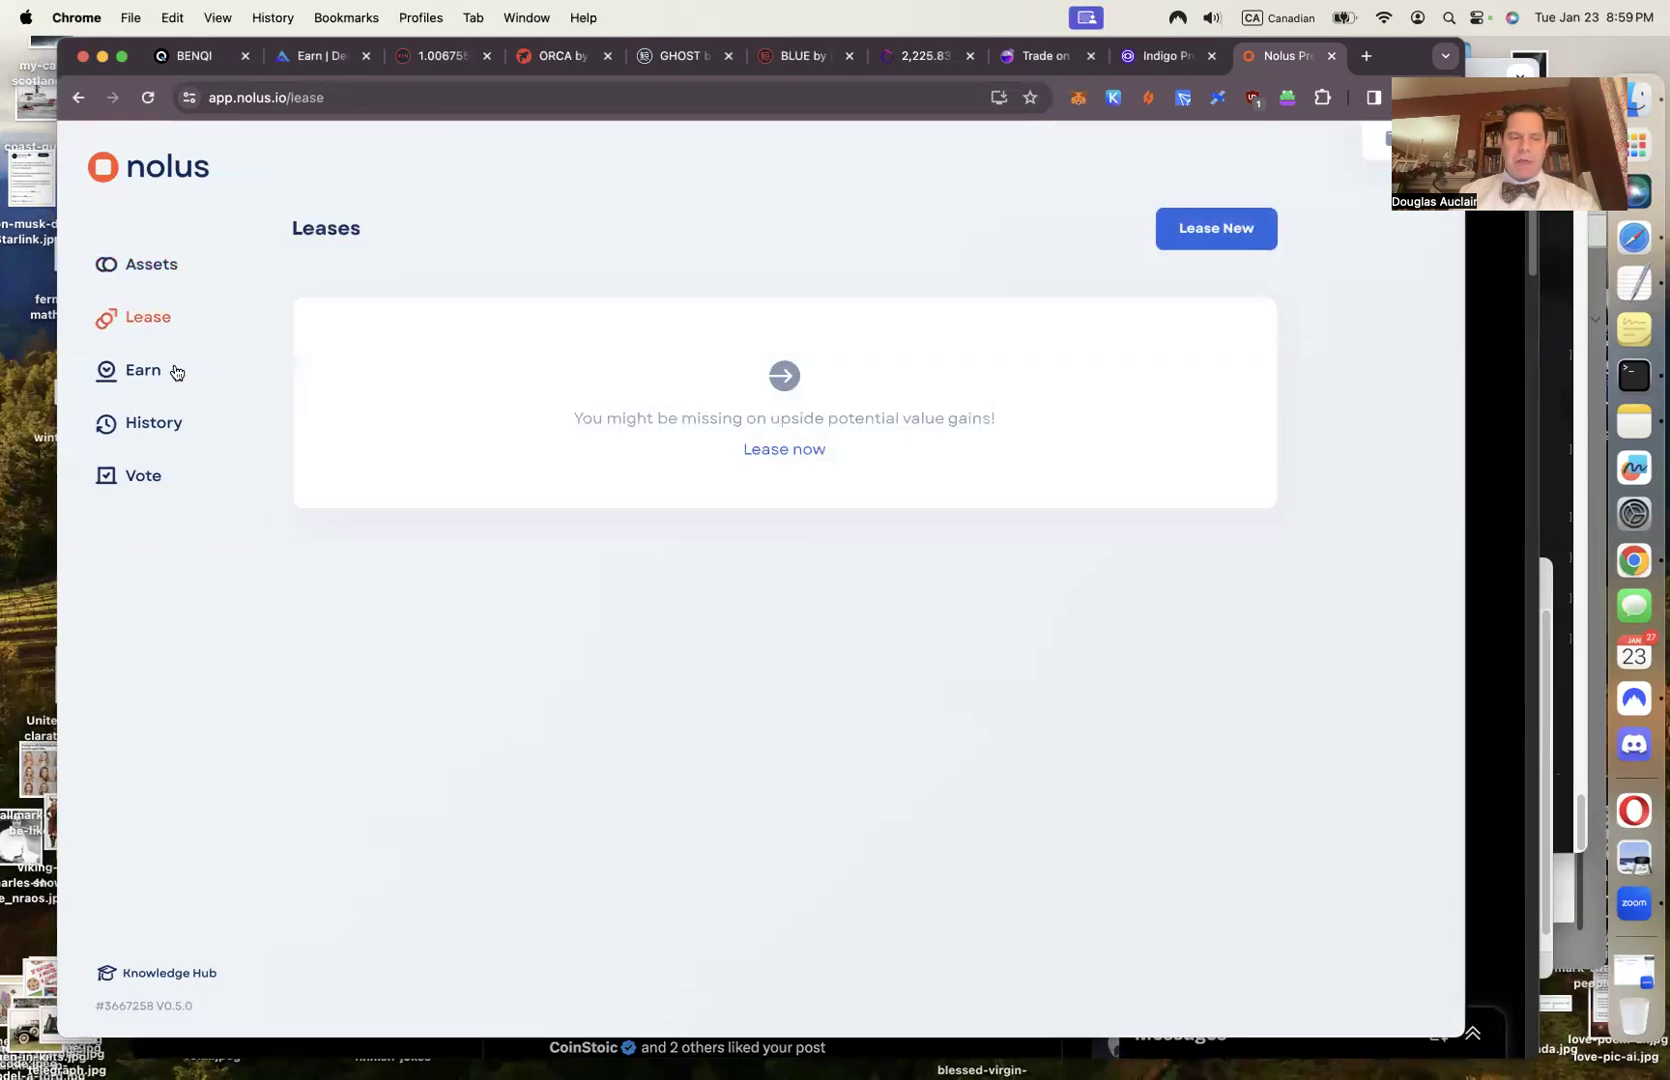
click(146, 371)
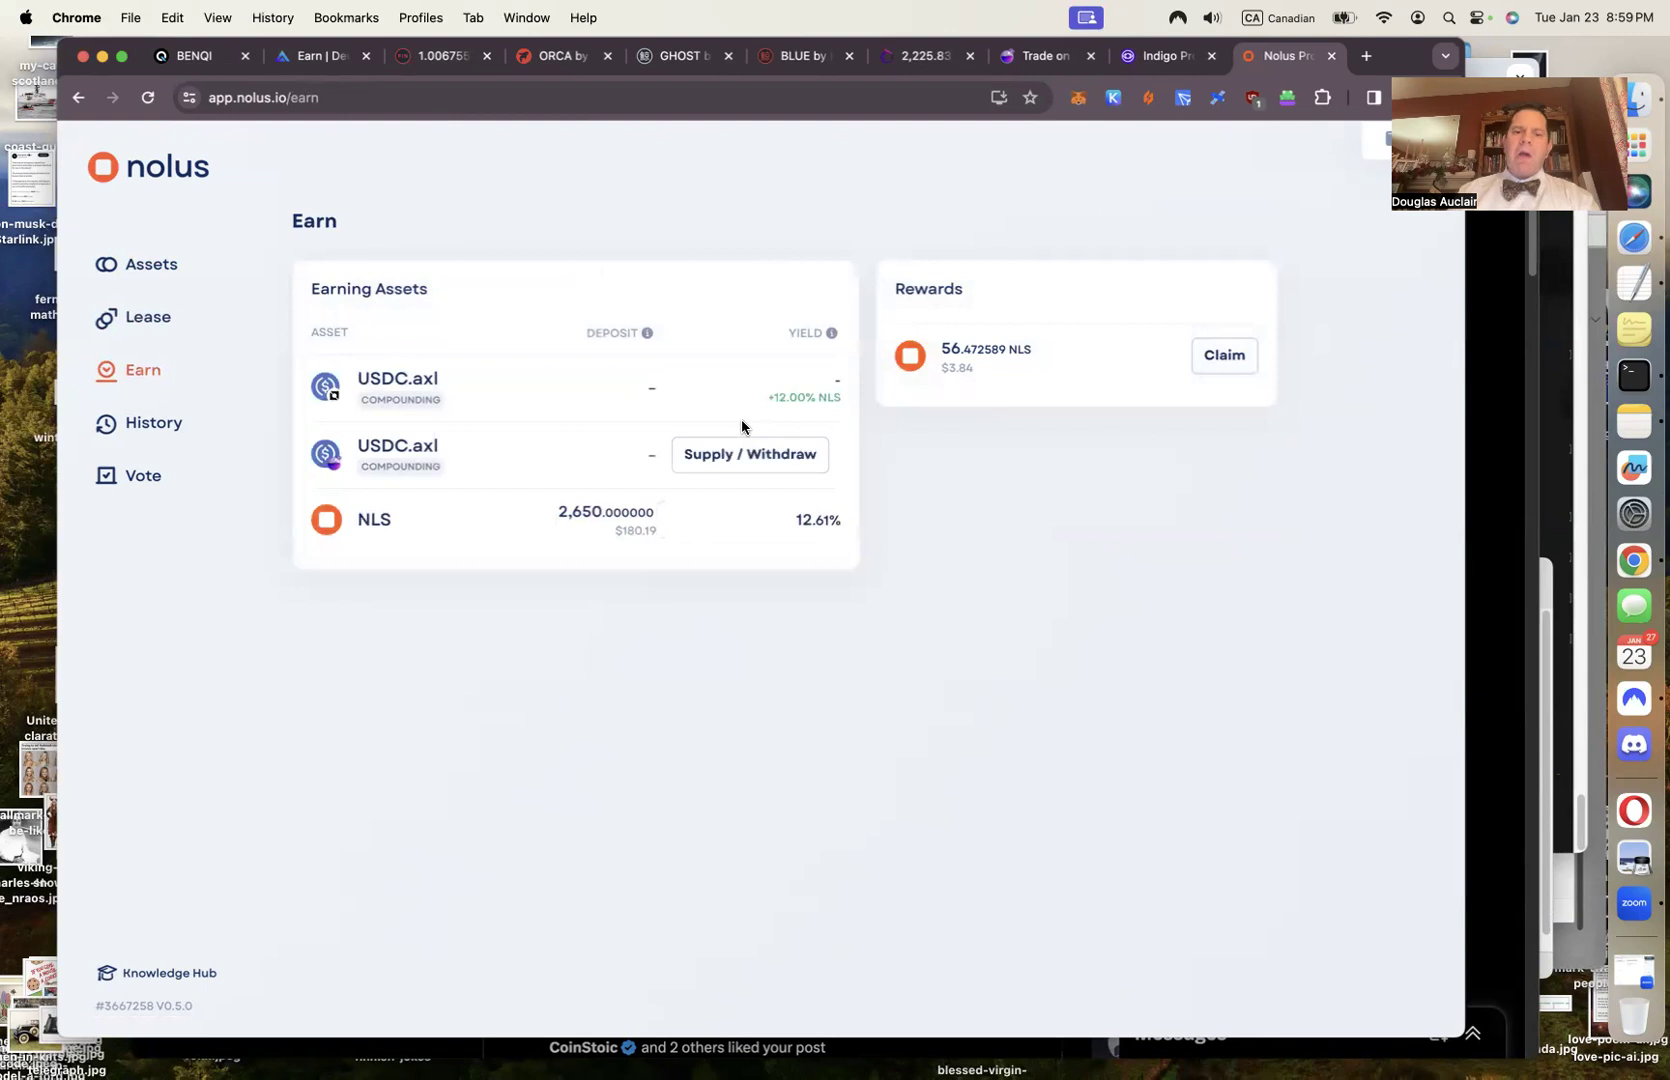
mouse_move(633, 375)
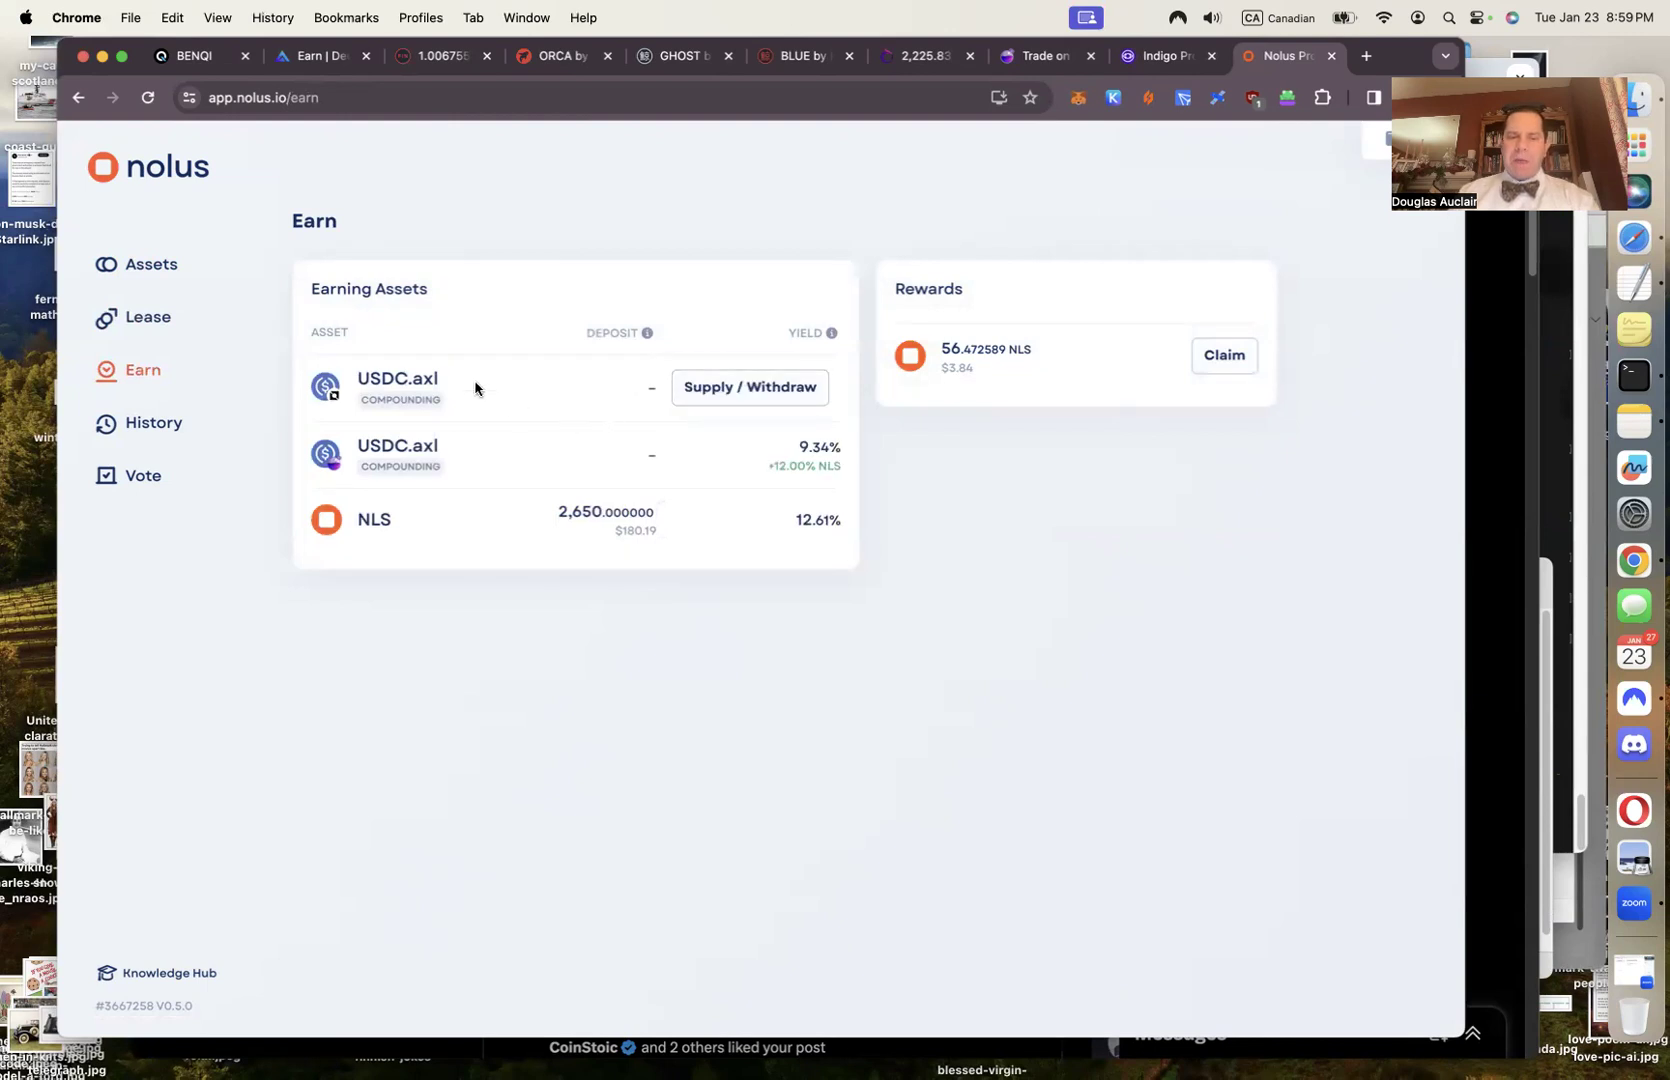
mouse_move(435, 481)
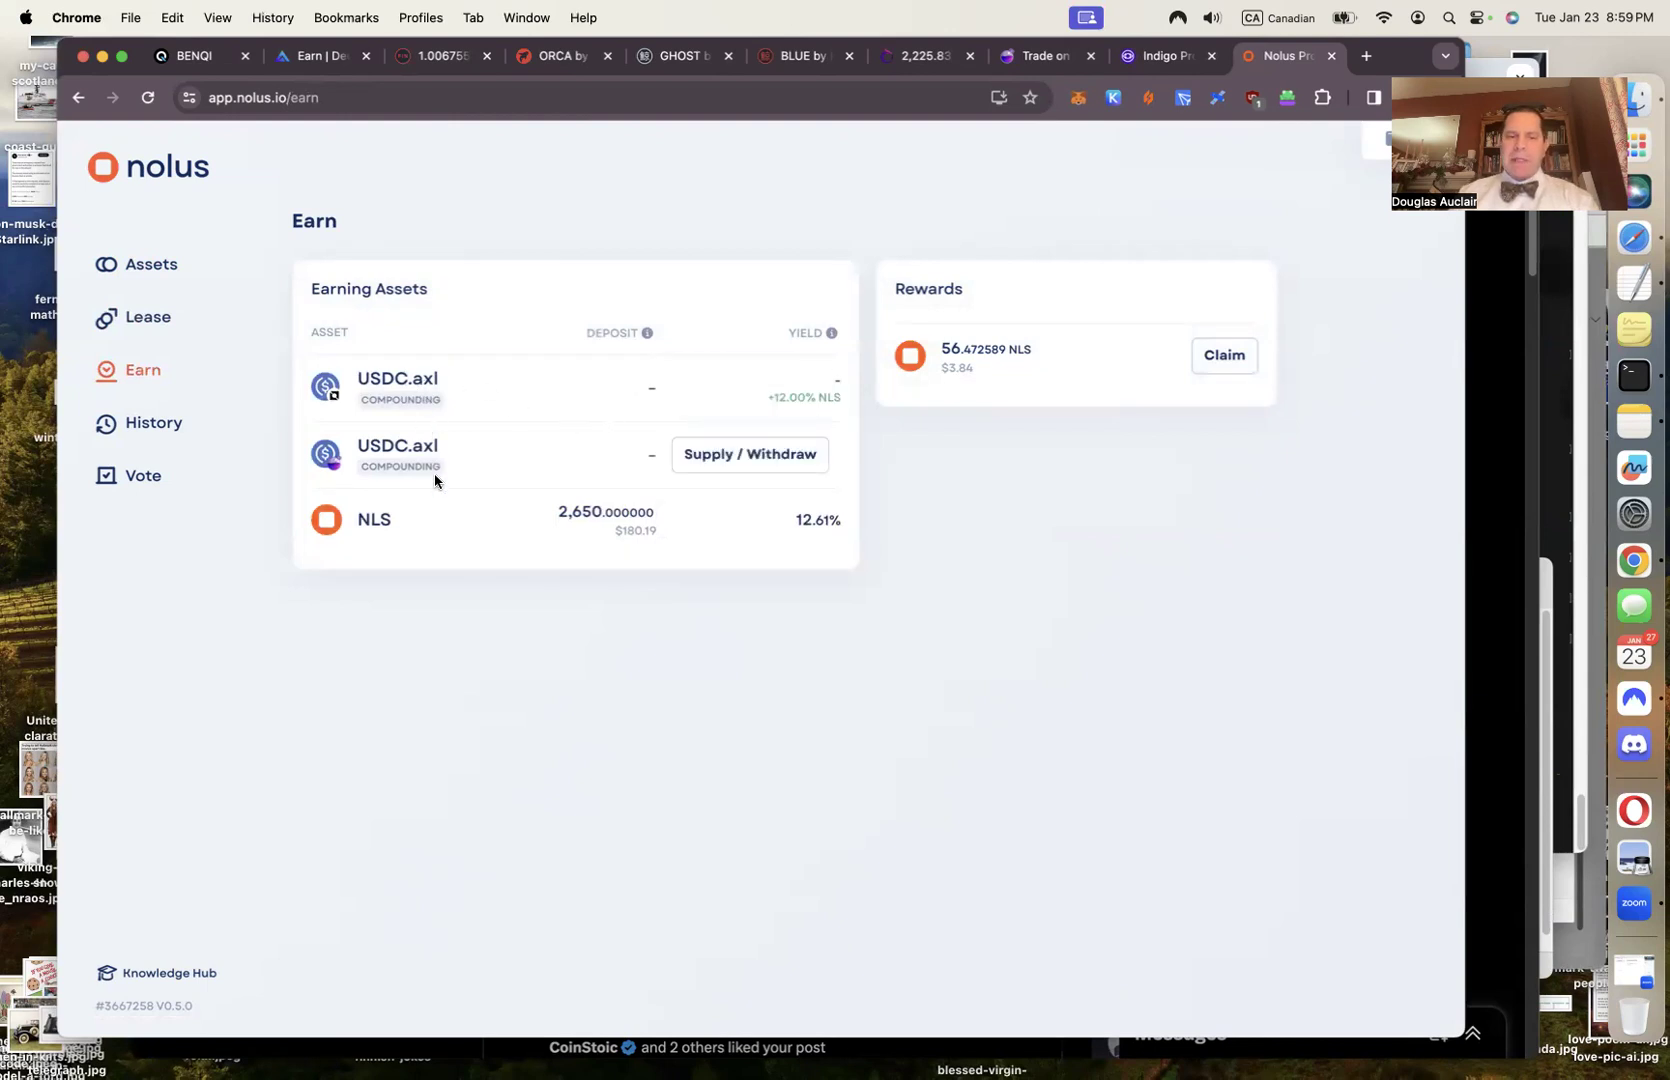
mouse_move(401, 523)
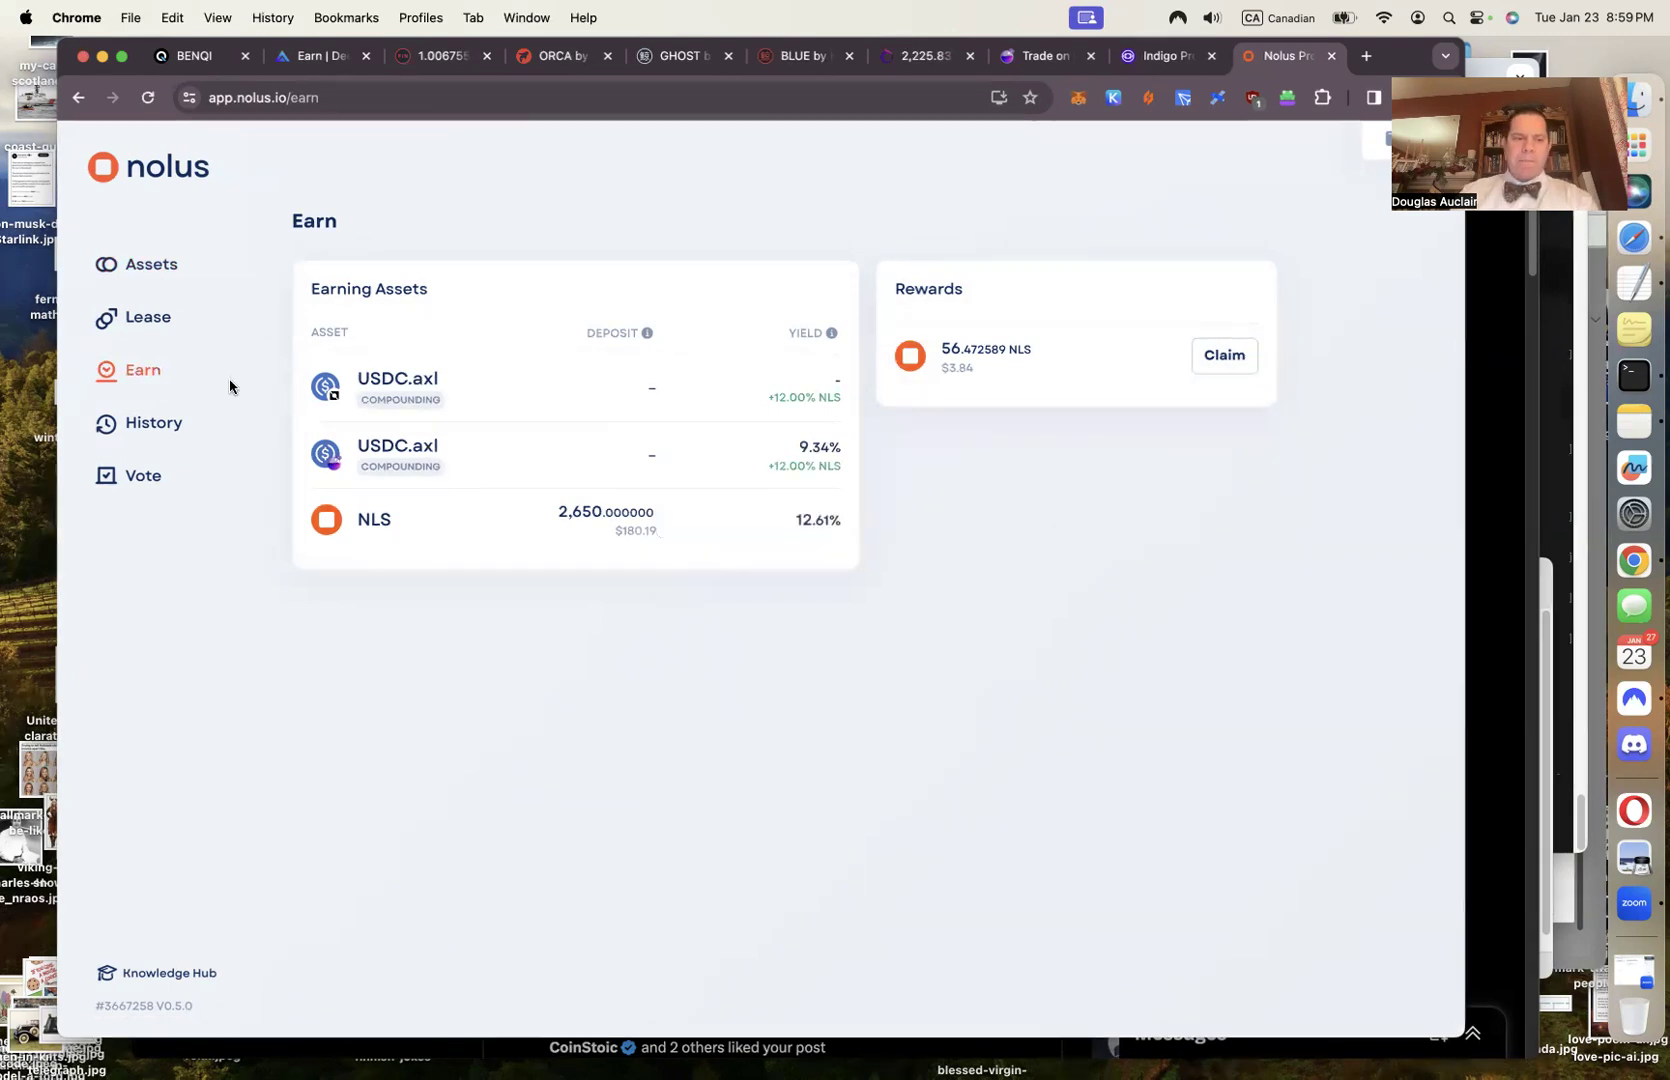
click(170, 424)
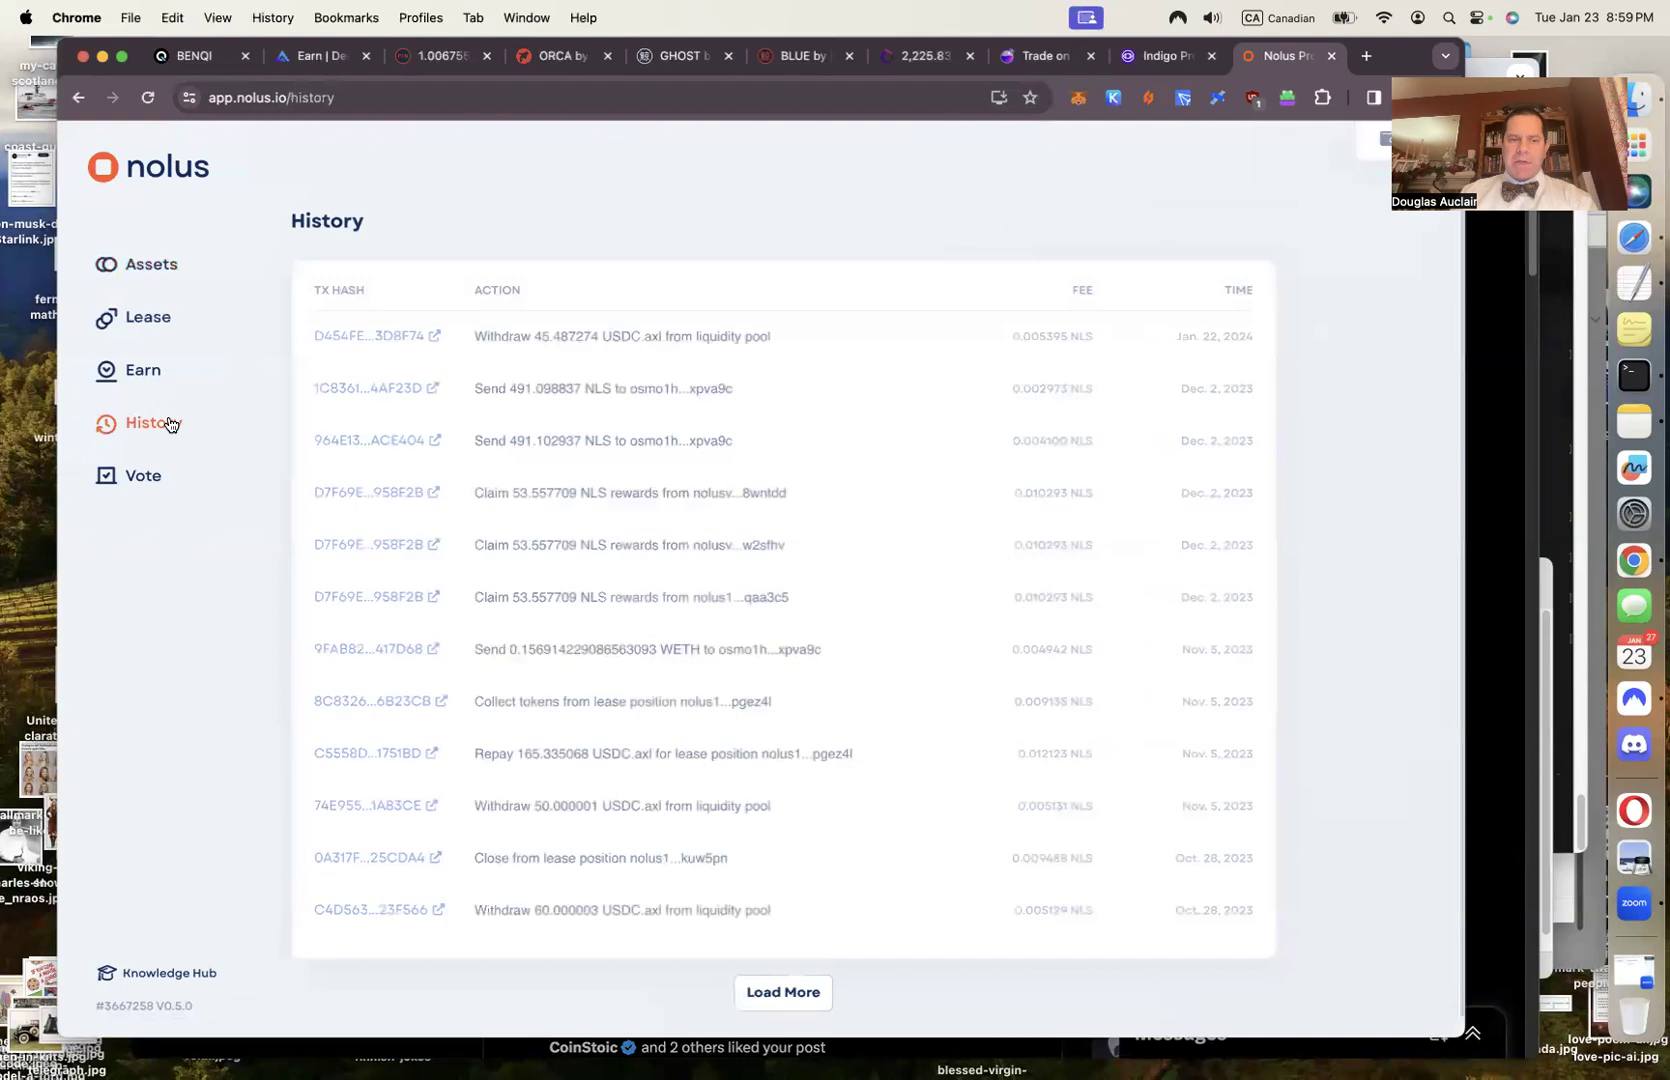
click(158, 479)
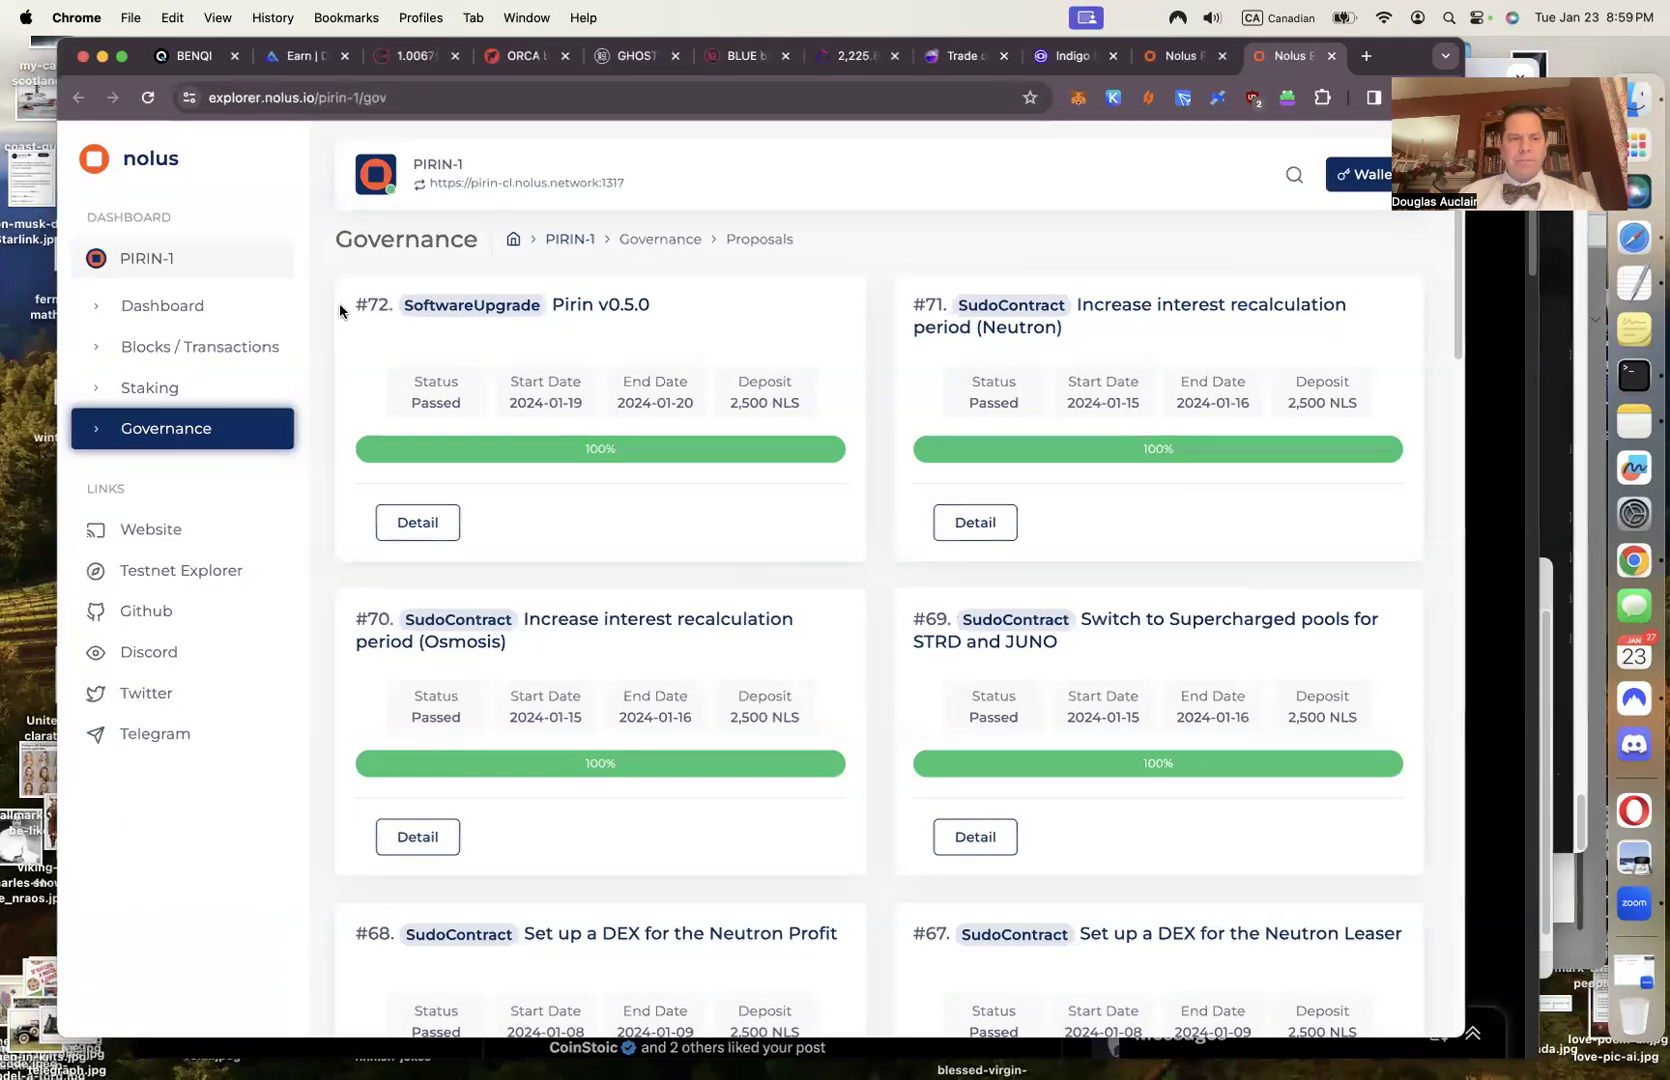
Close the explorer, go back to Assets, and bring up the Osmosis swap of 2 OSMO for NLS
key(super+w)
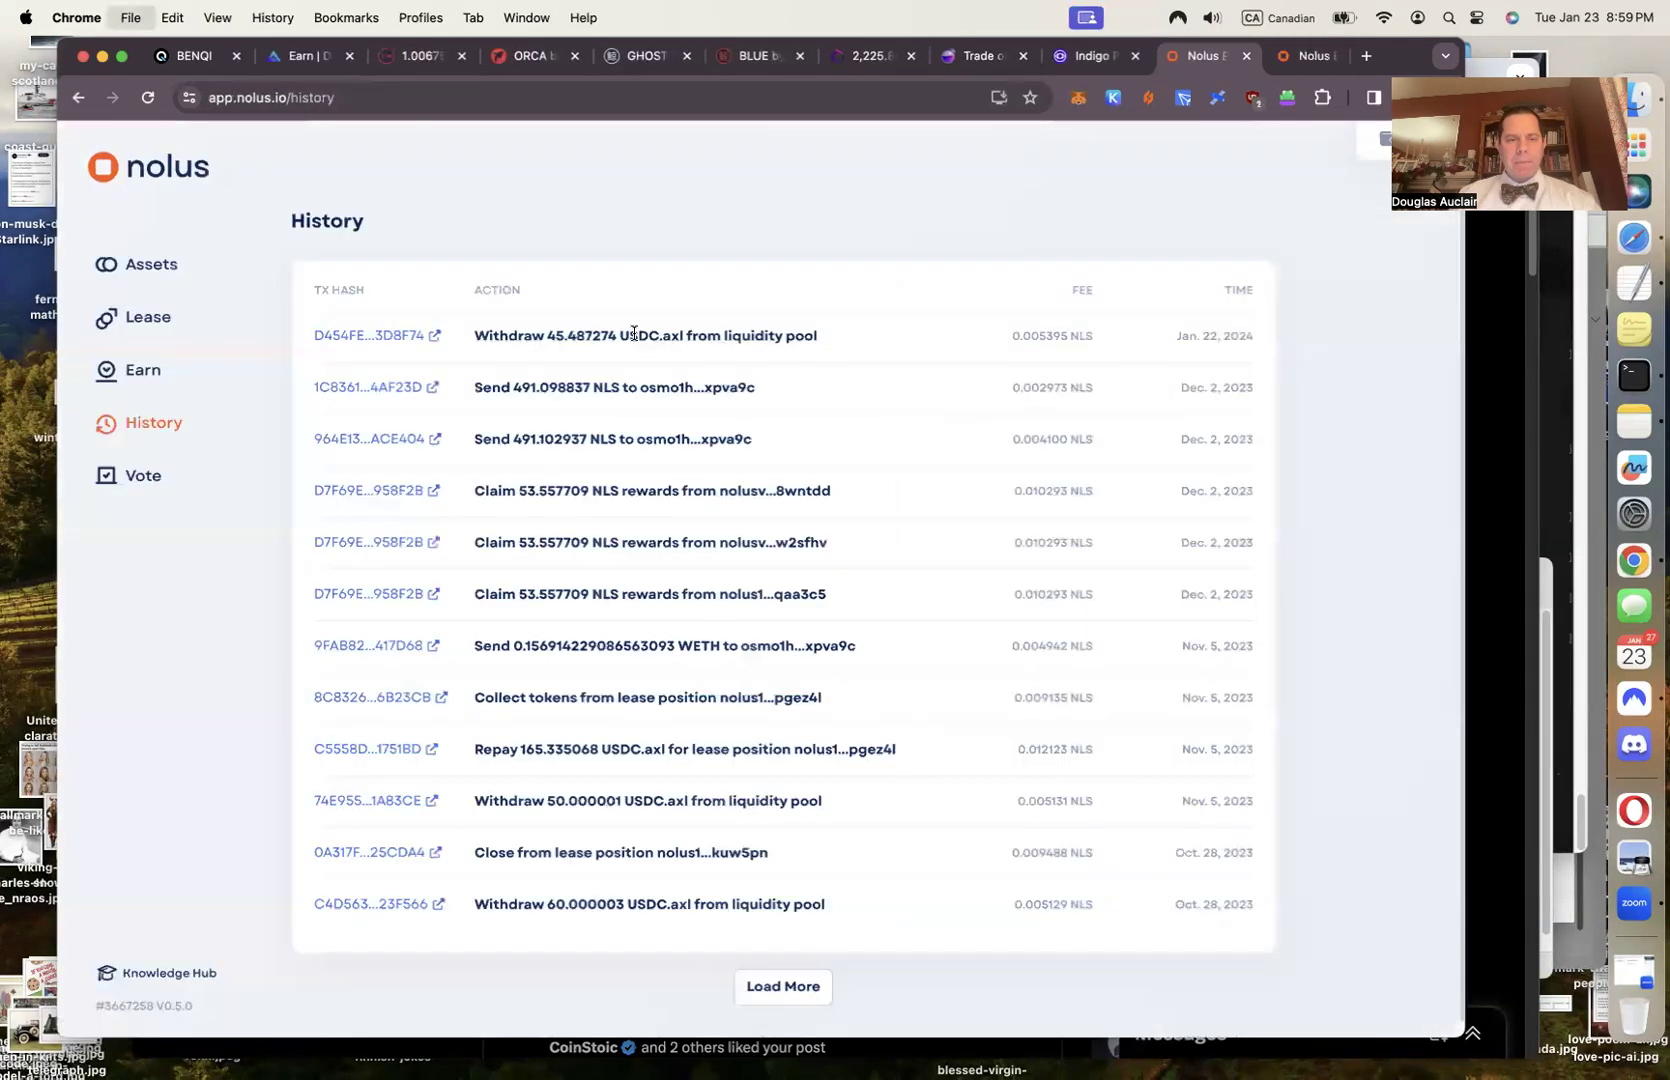
click(152, 266)
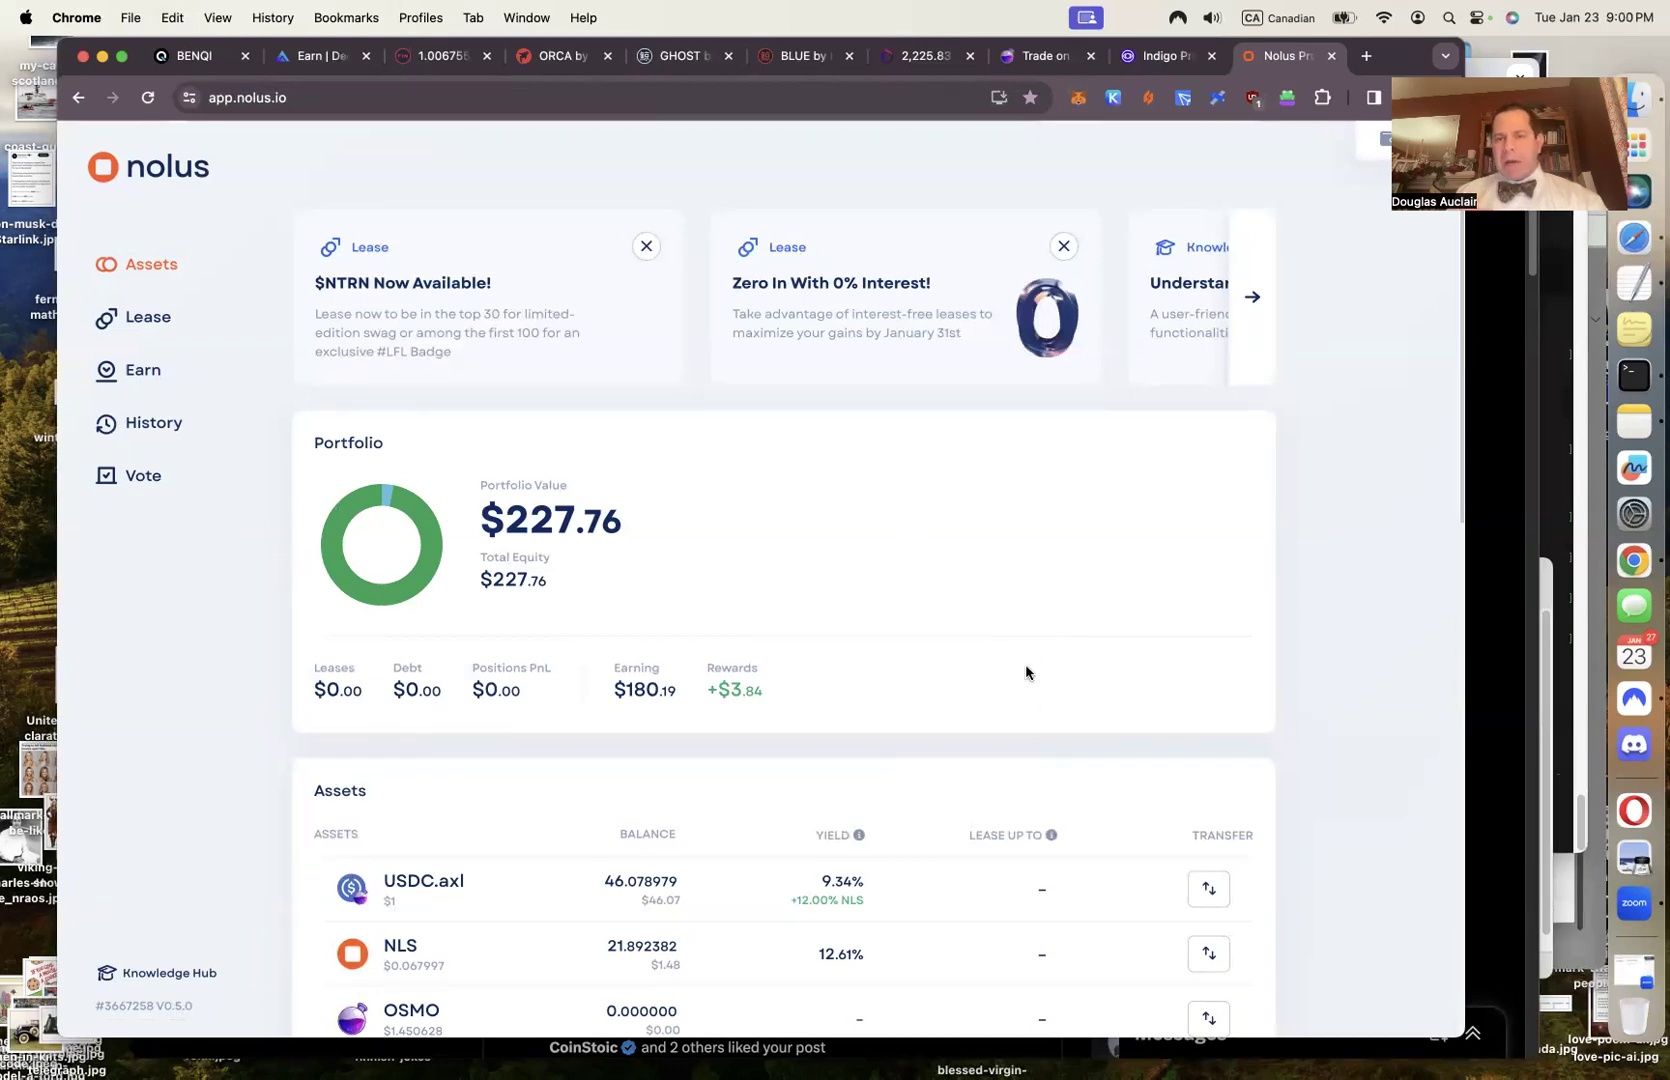
click(1047, 58)
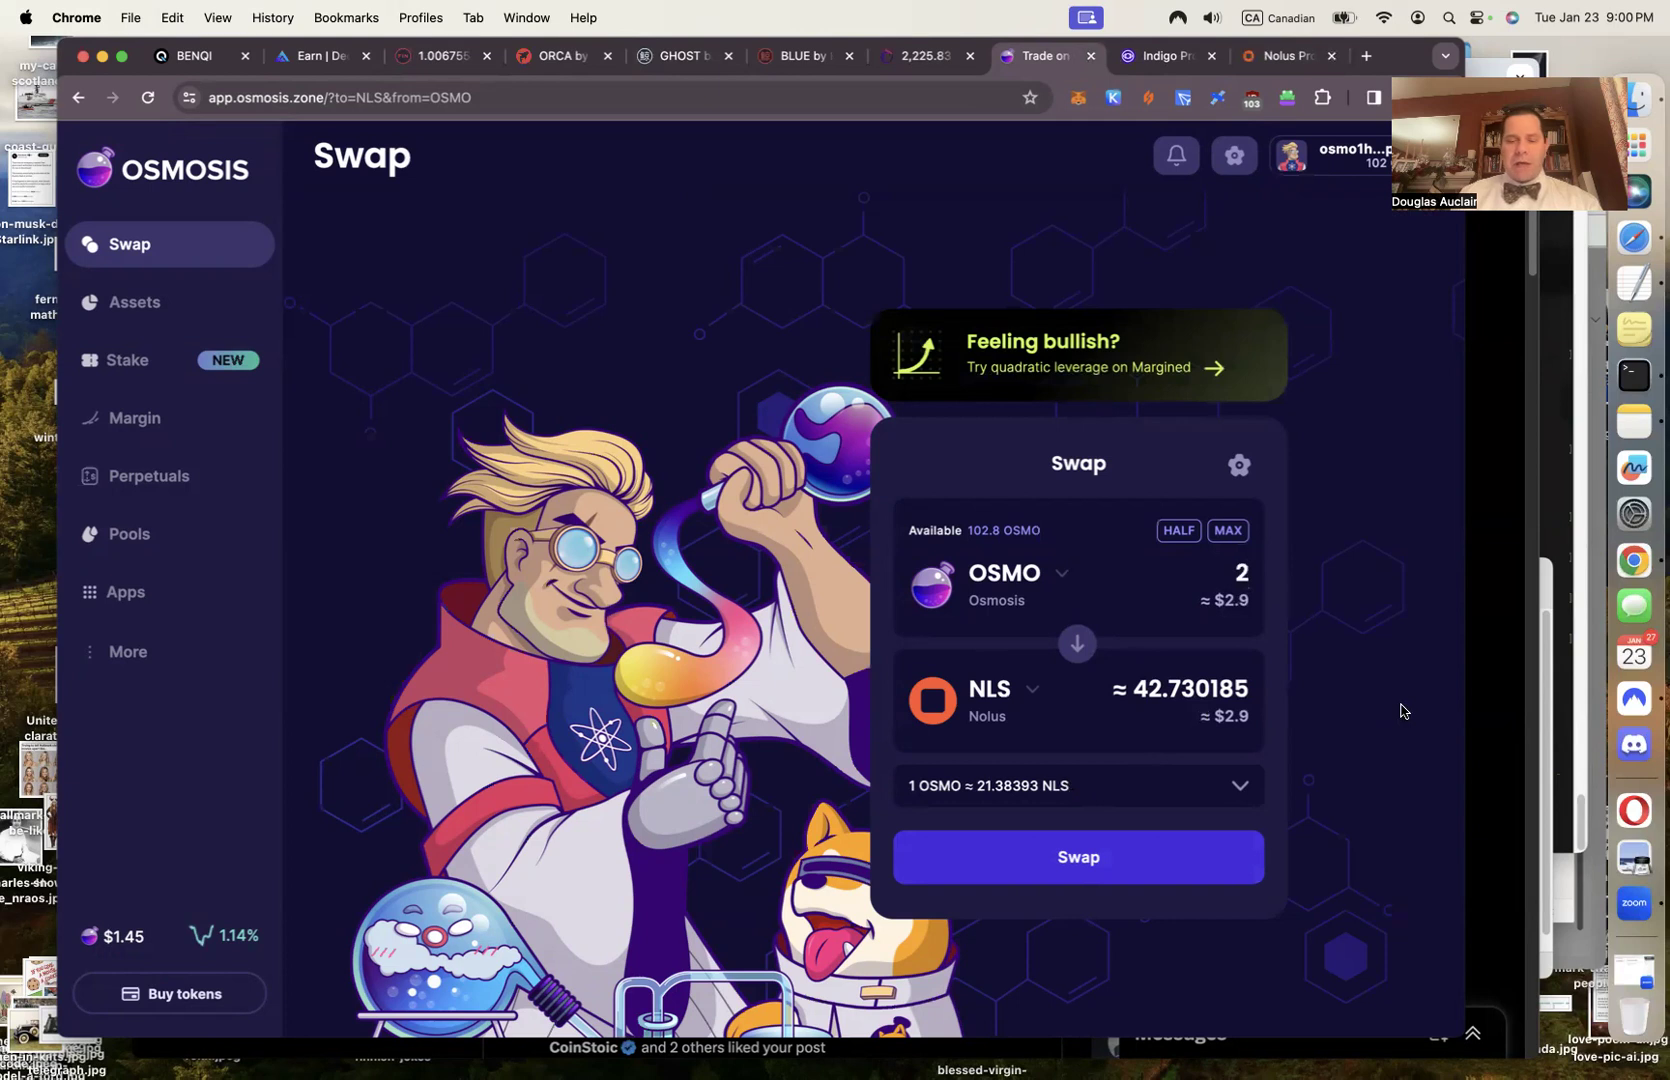
Enter today's date, 2024-01-23, in cell B131 of the Coin conversion table
click(1490, 380)
click(430, 77)
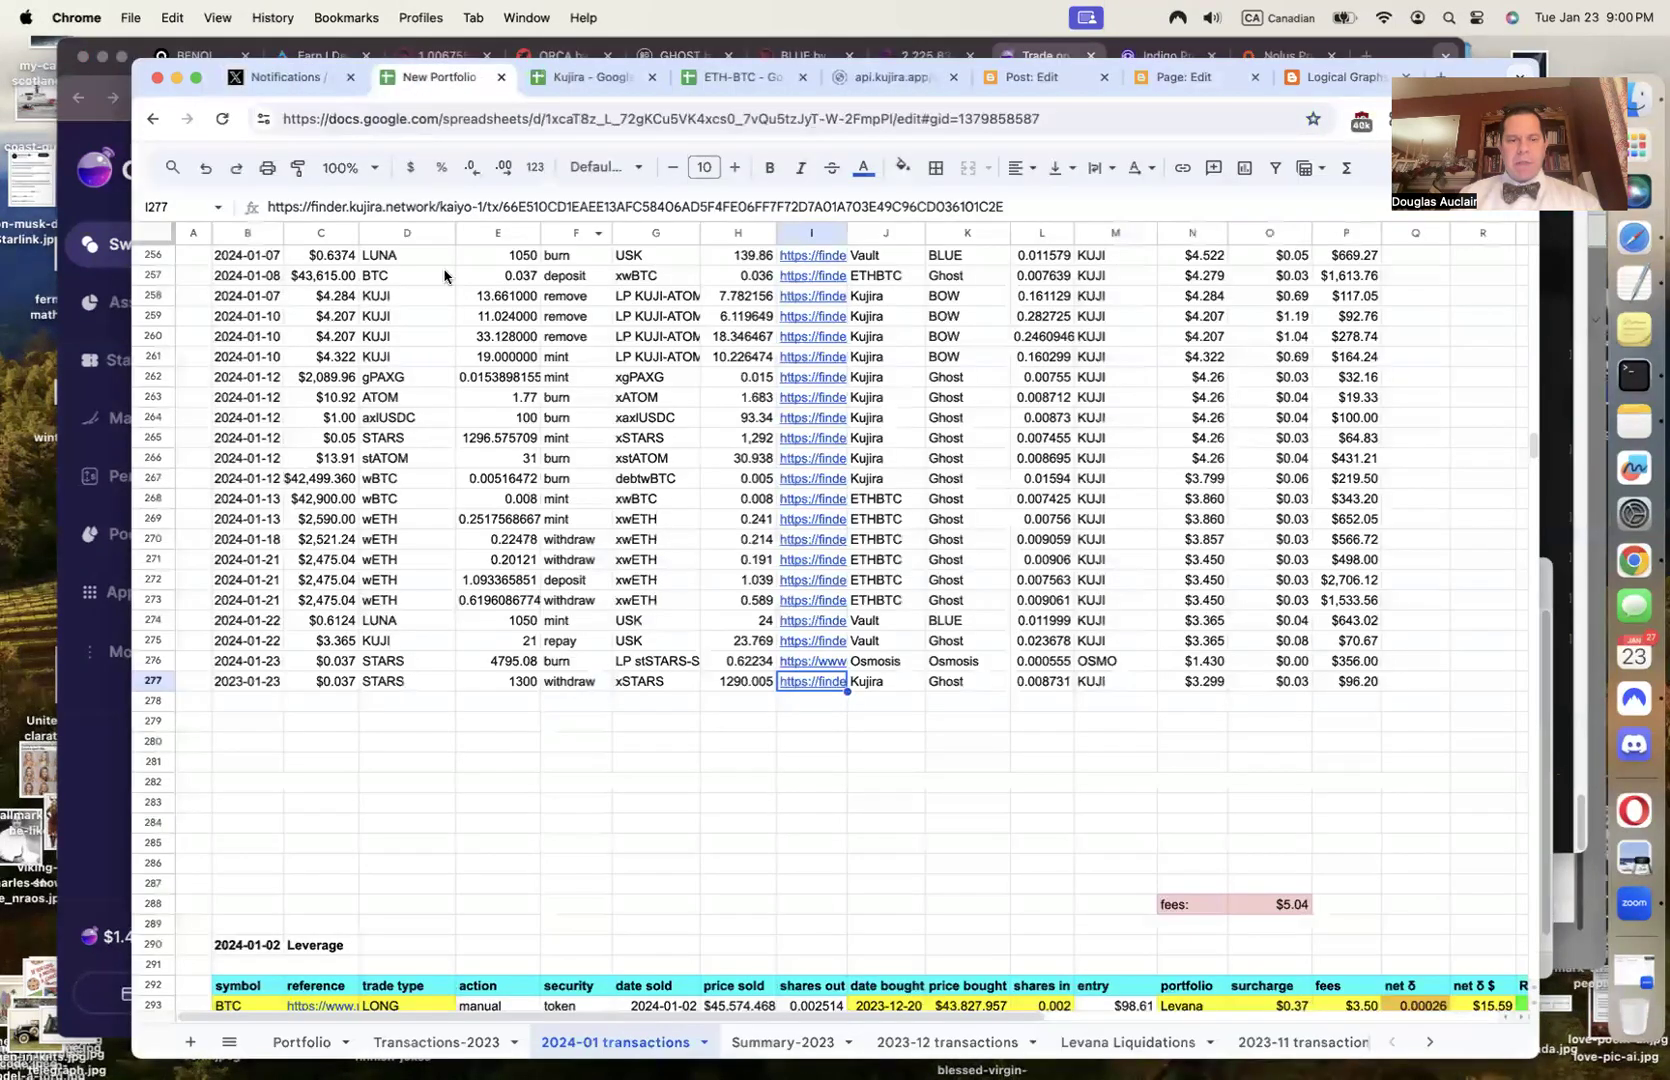
scroll(556, 860, up, 2)
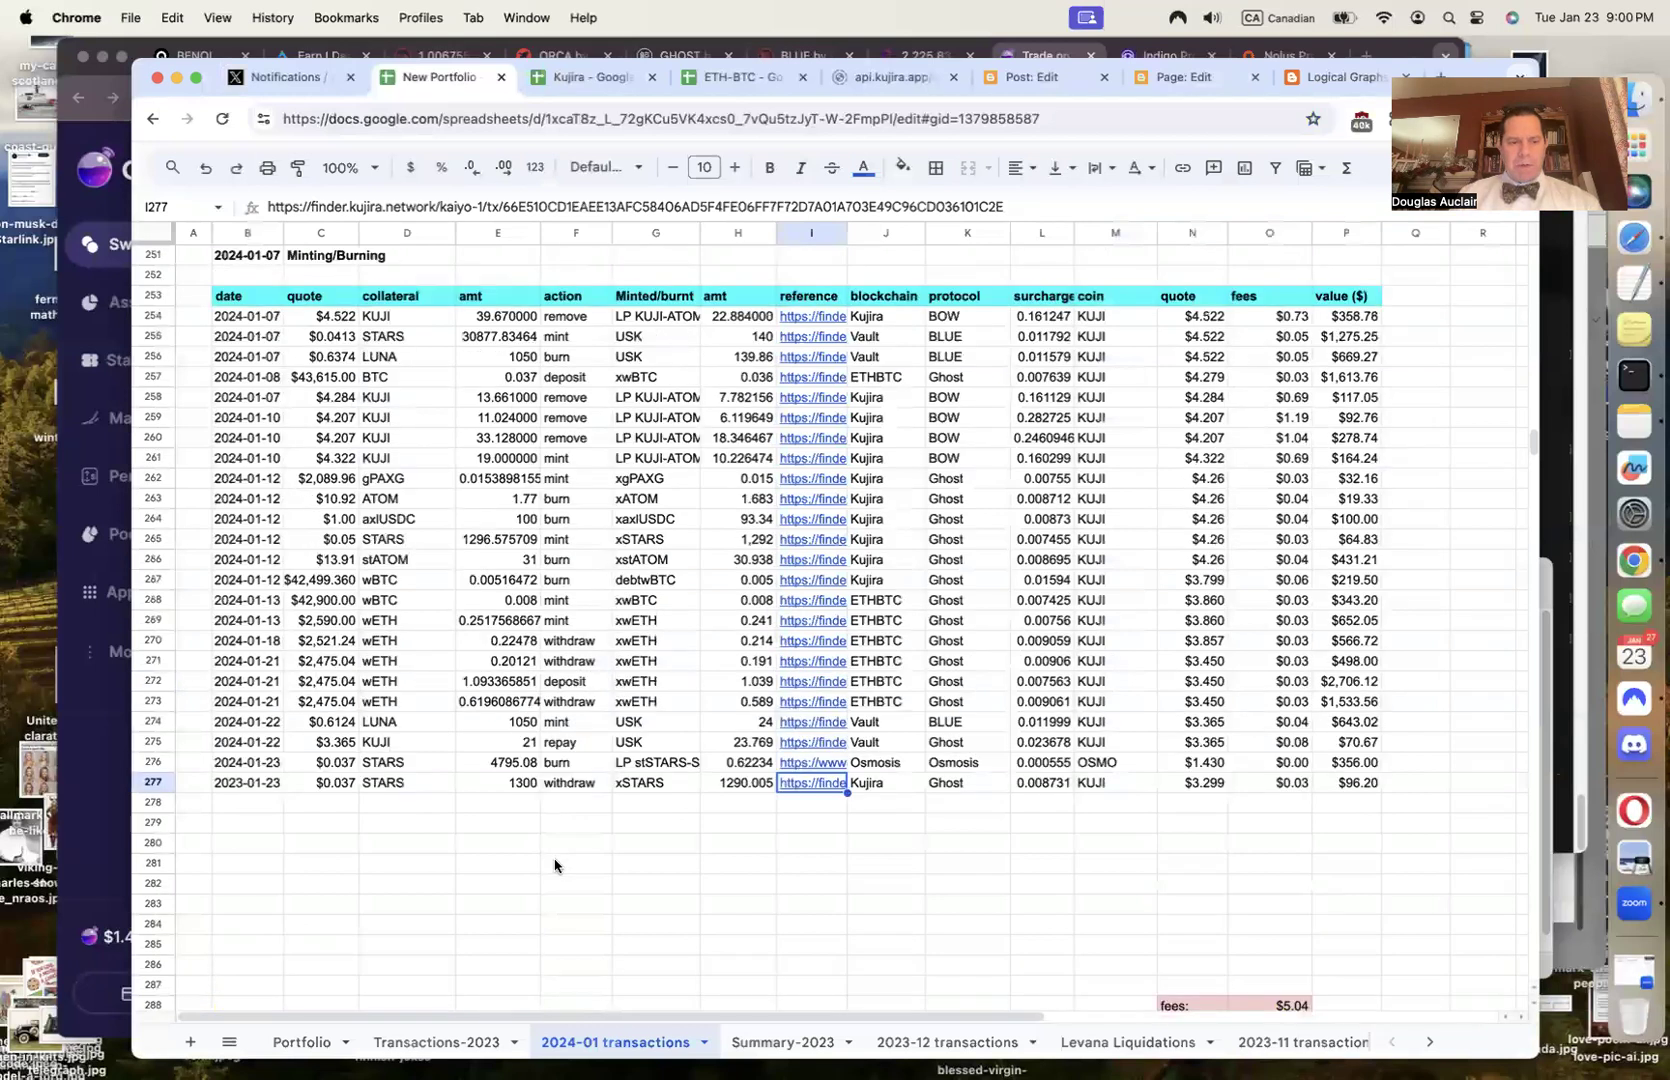
scroll(556, 866, up, 20)
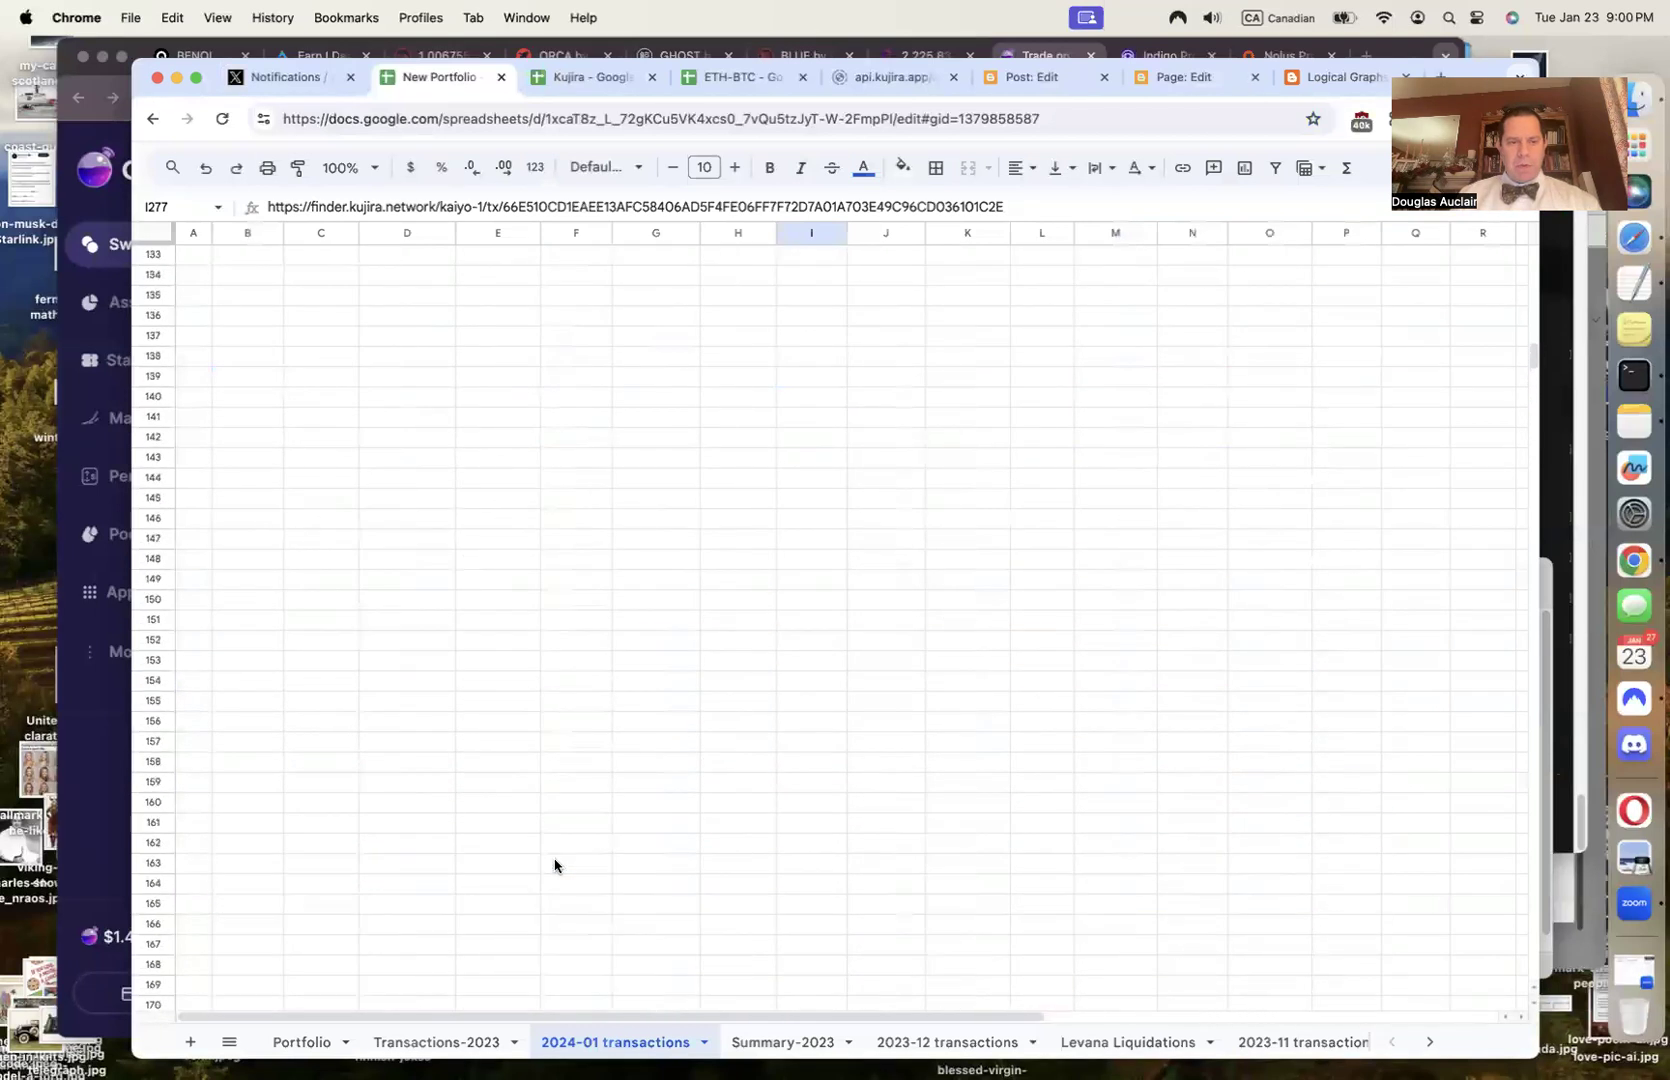
scroll(555, 866, up, 10)
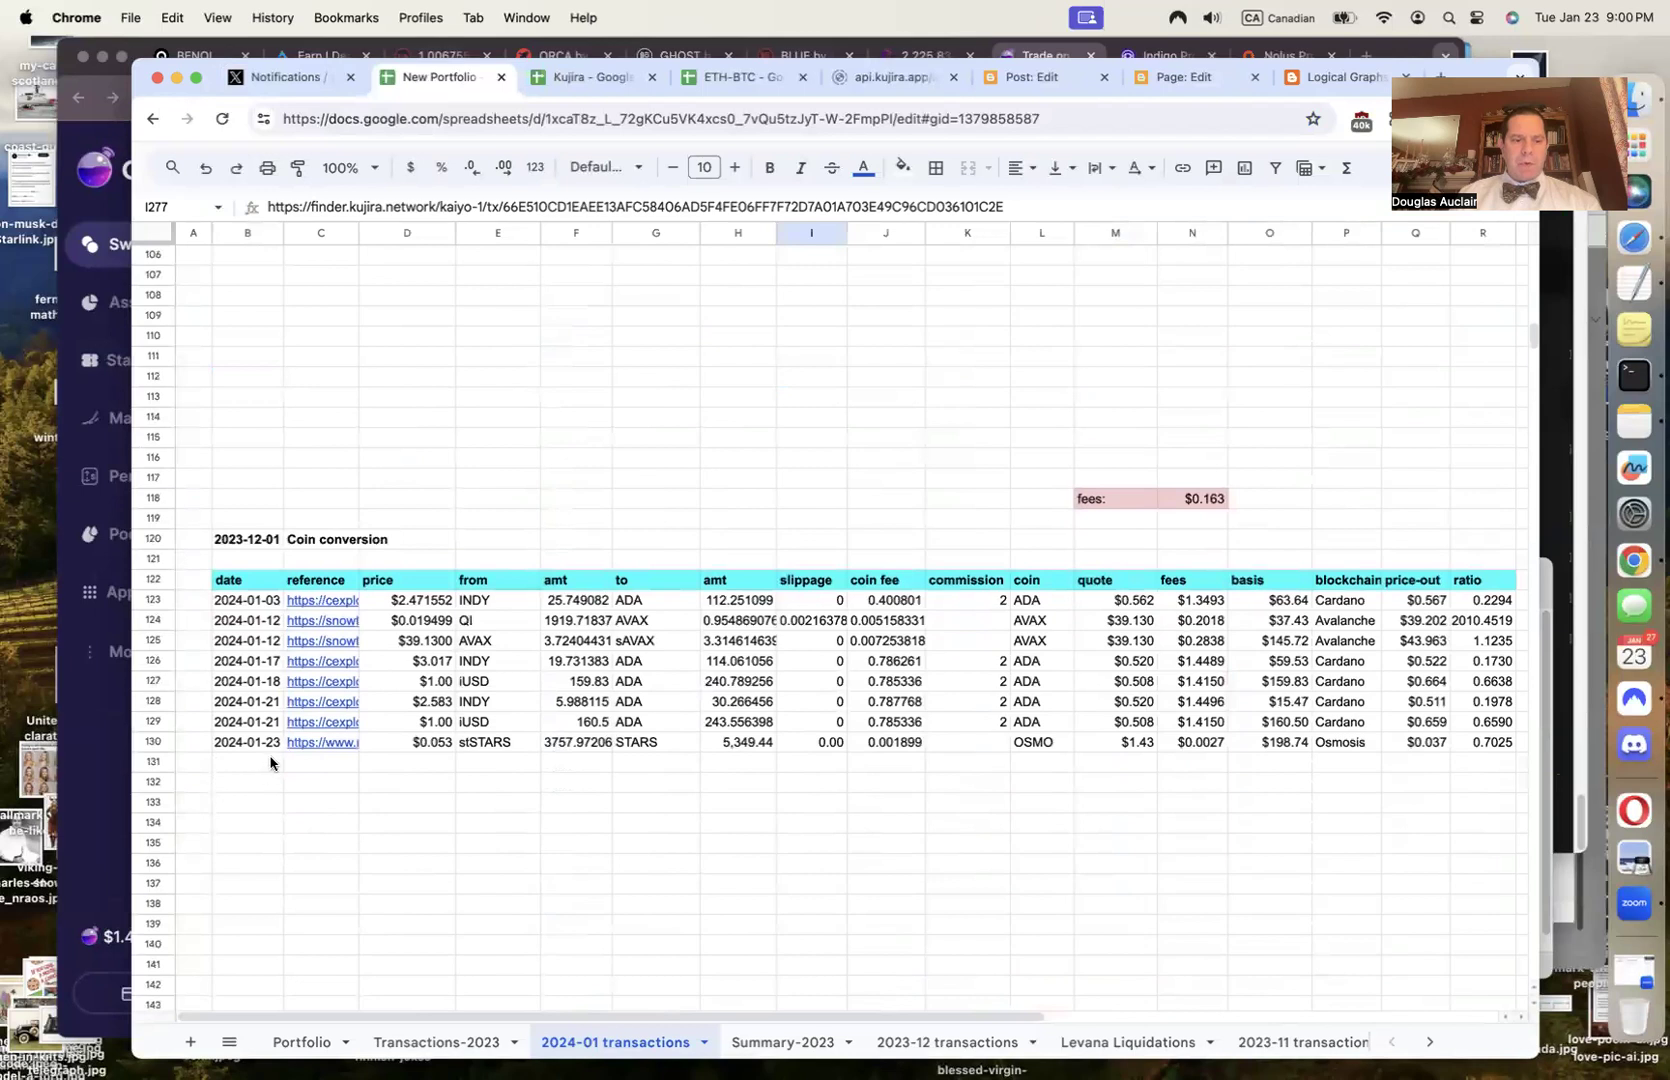
click(268, 762)
key(ctrl+semicolon)
key(Tab)
key(Tab)
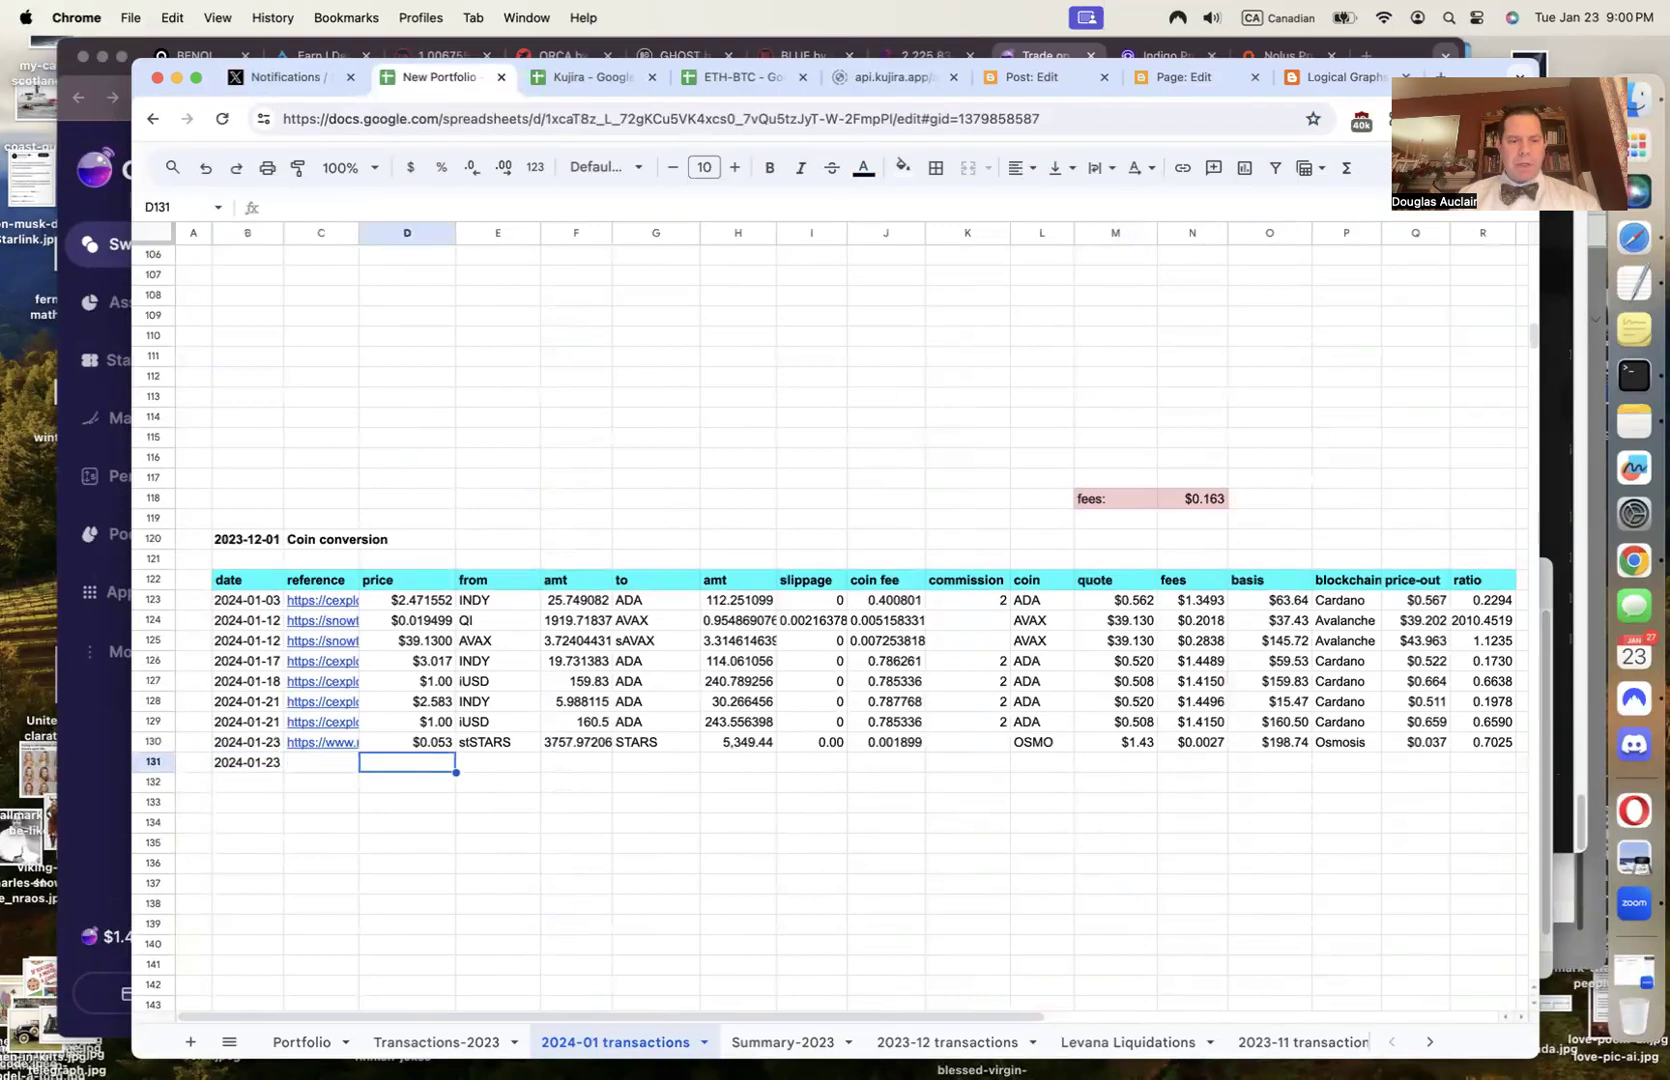
Switch between the spreadsheet and the Osmosis swap to check the quote
click(78, 815)
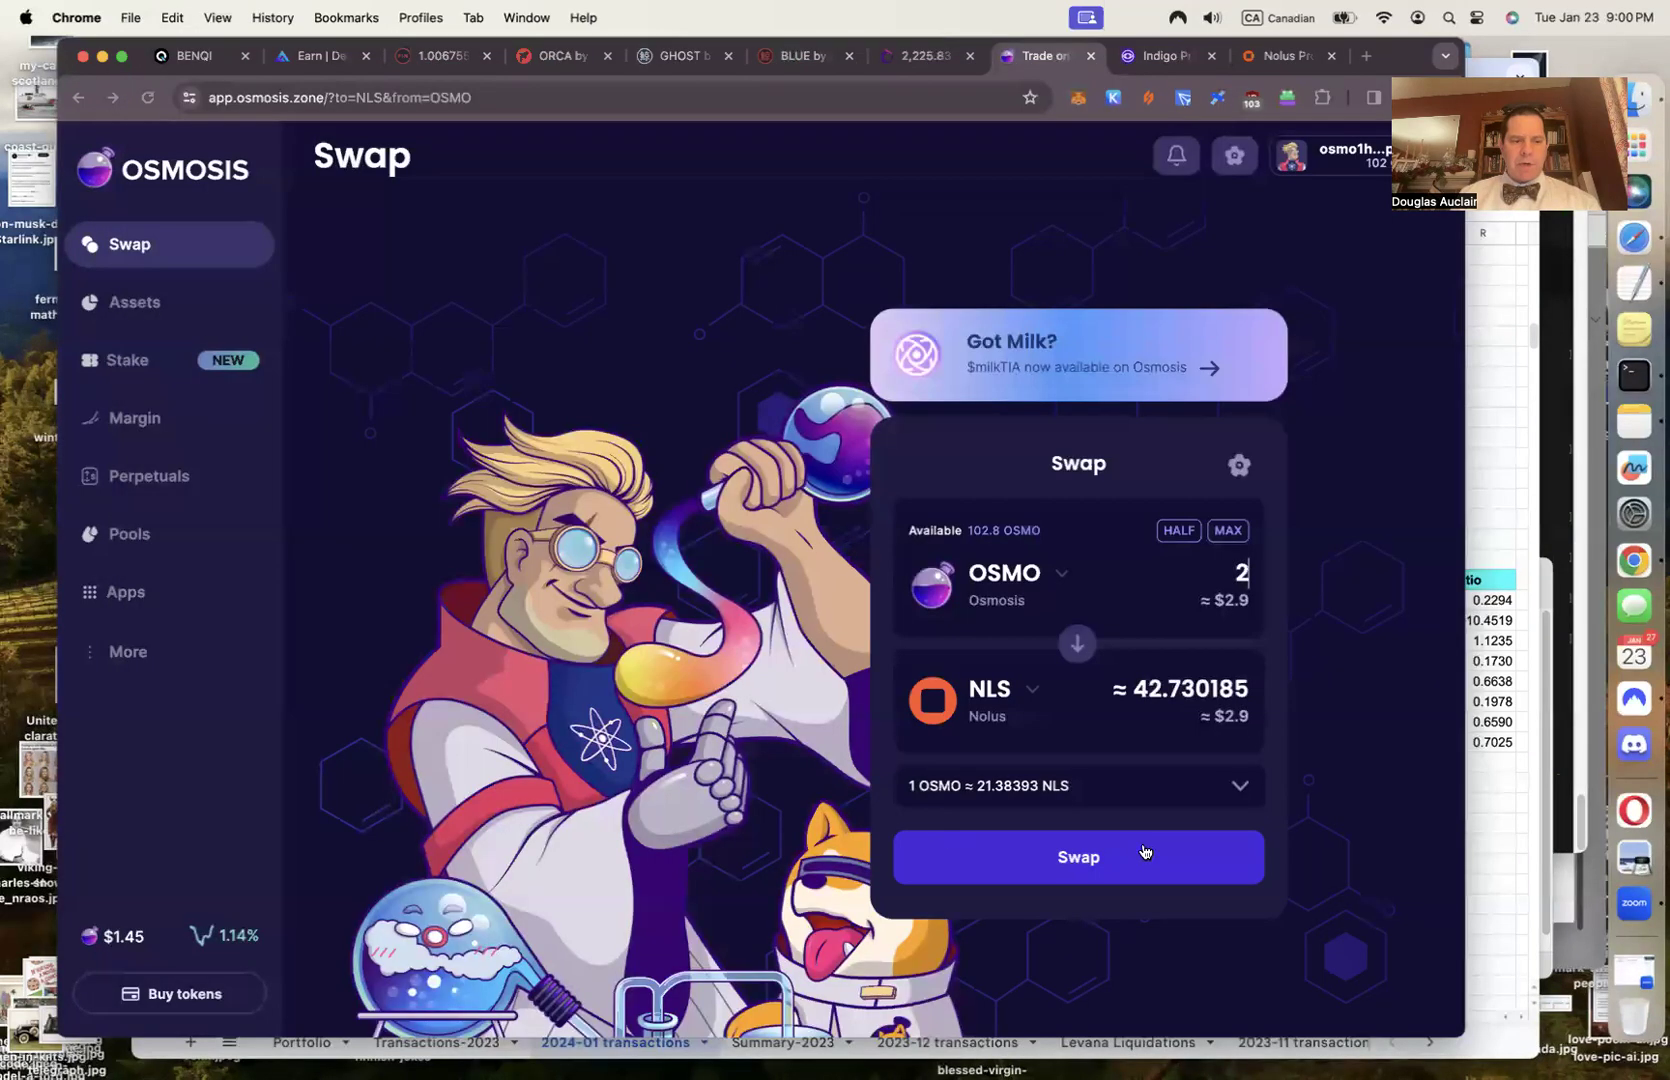
click(1500, 830)
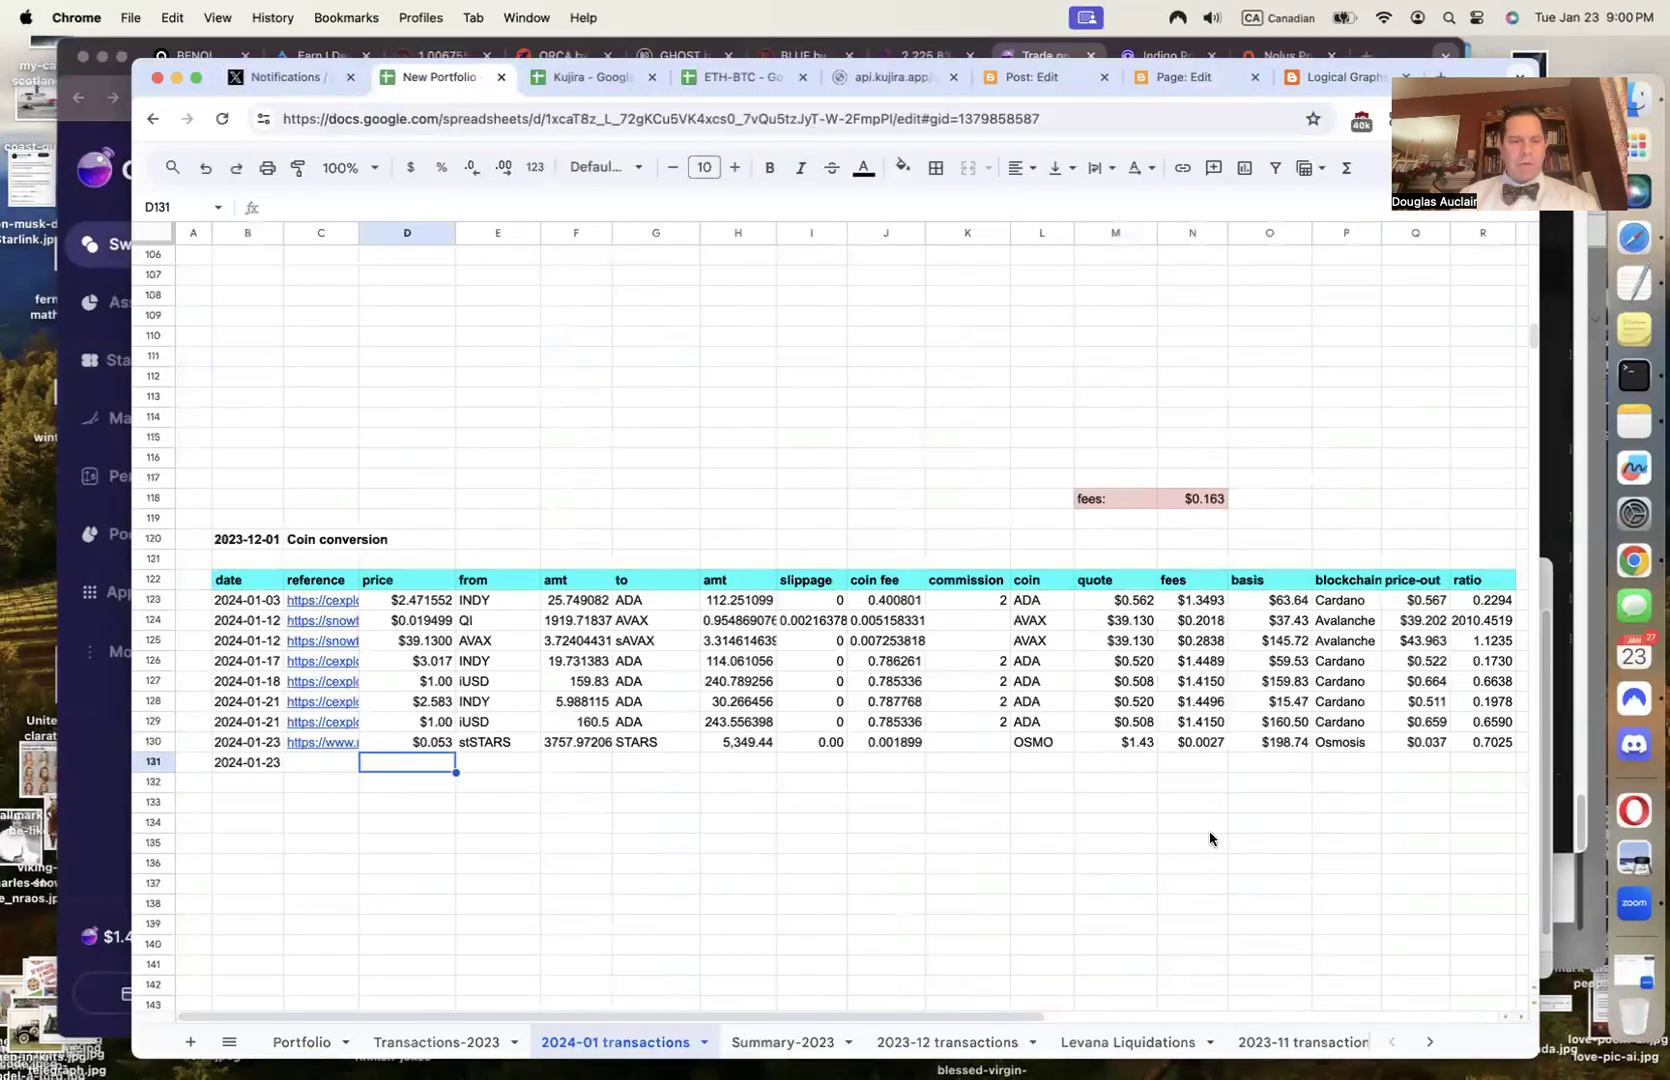
click(76, 841)
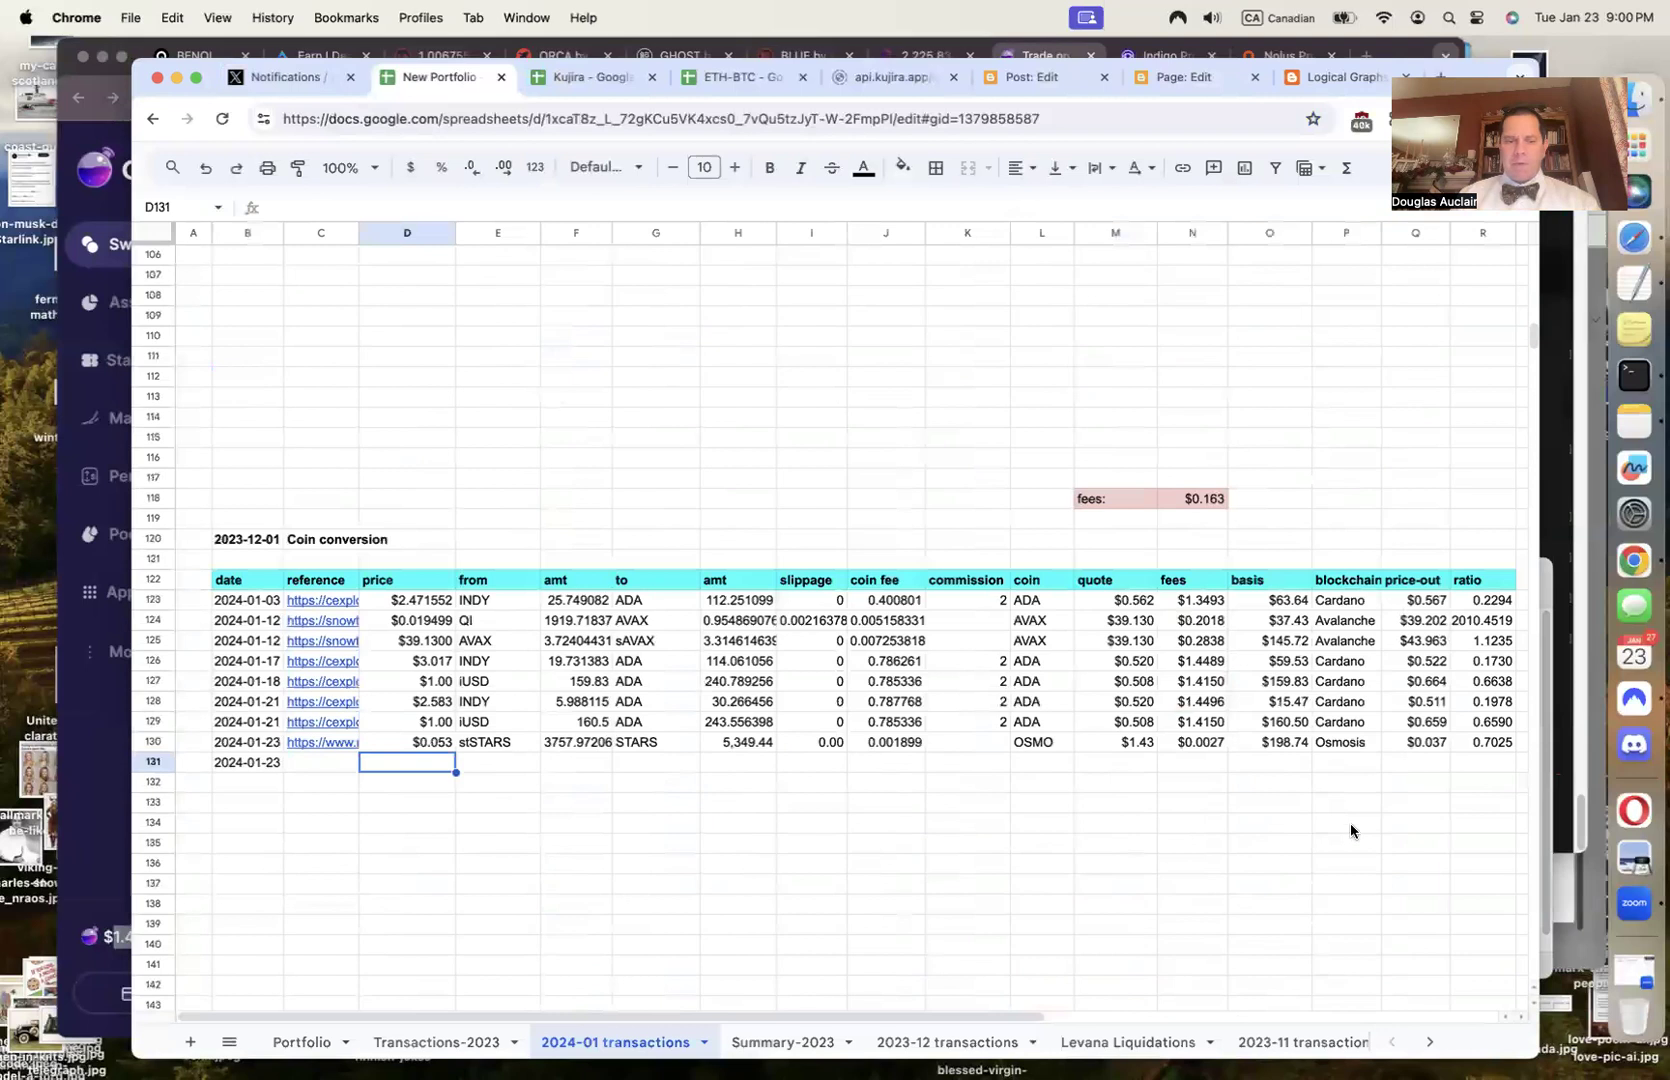
Fill row 131 with the $1.45 price, OSMO as source coin, amount 2 and NLS as target
click(1490, 795)
text($1.45)
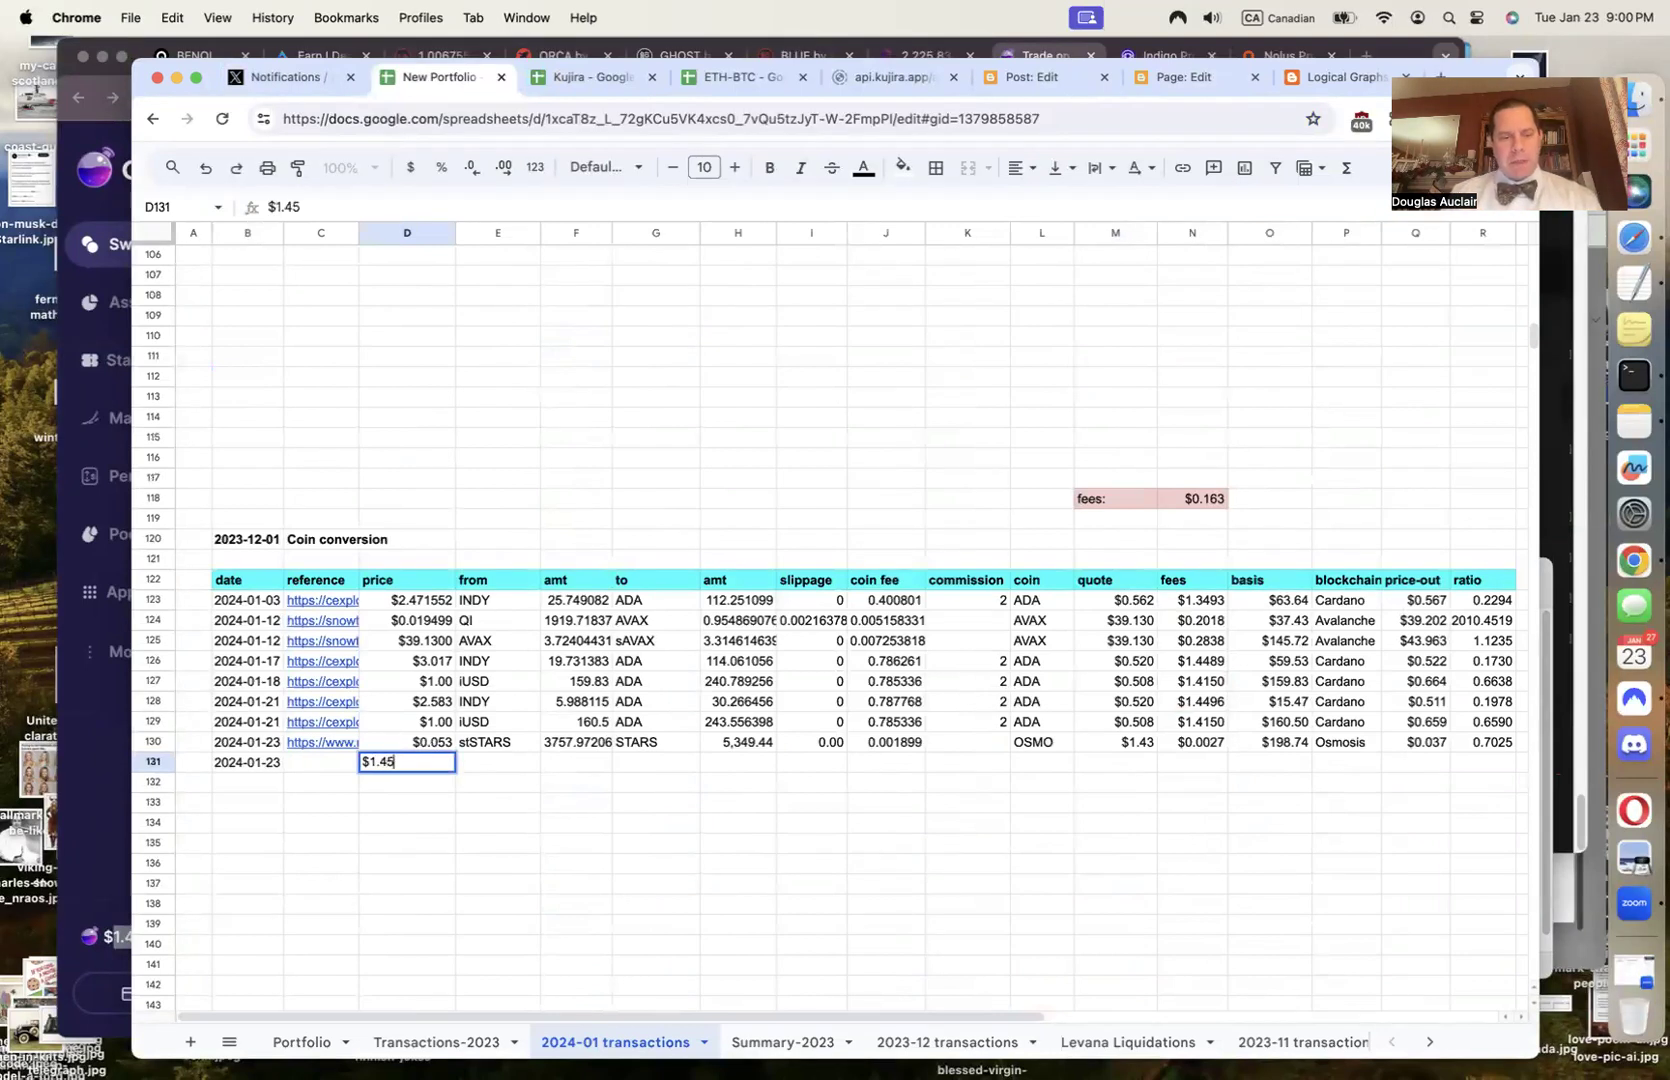
key(Tab)
text(OSMO)
key(Tab)
text(2)
key(Tab)
text(NLS)
key(Tab)
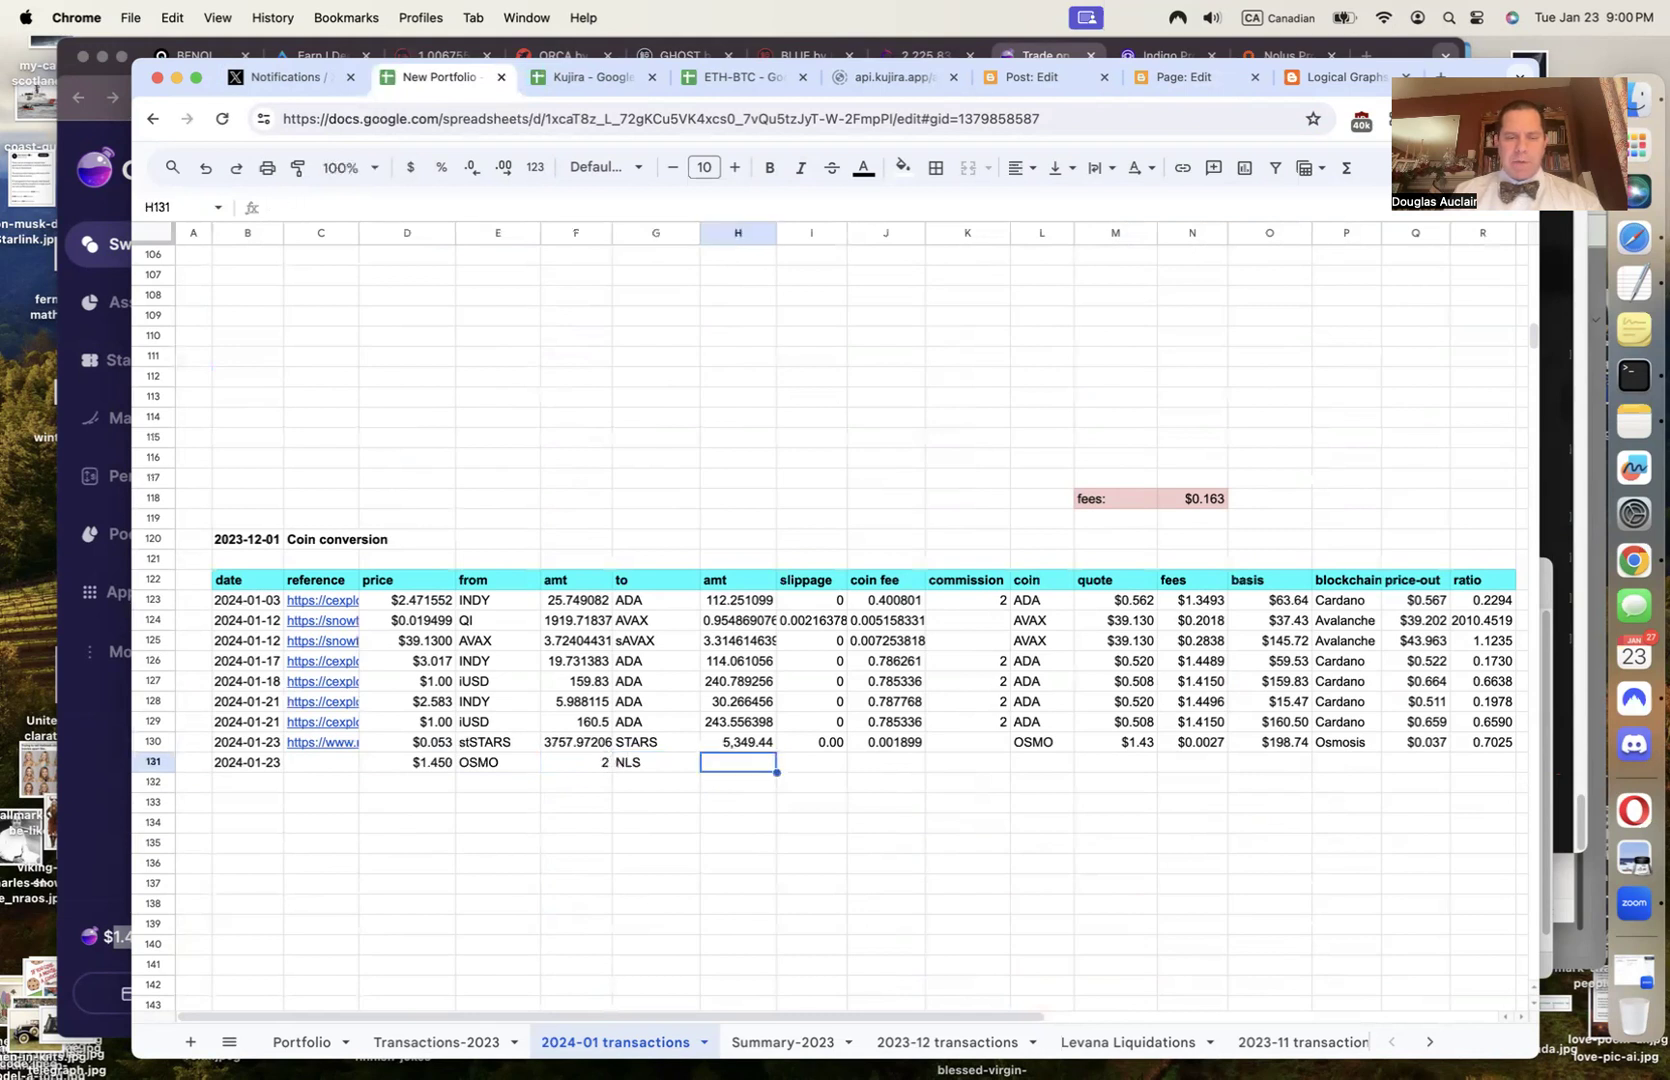
Paste the received 42.730185 NLS into H131 and add a slippage formula showing 0
click(63, 817)
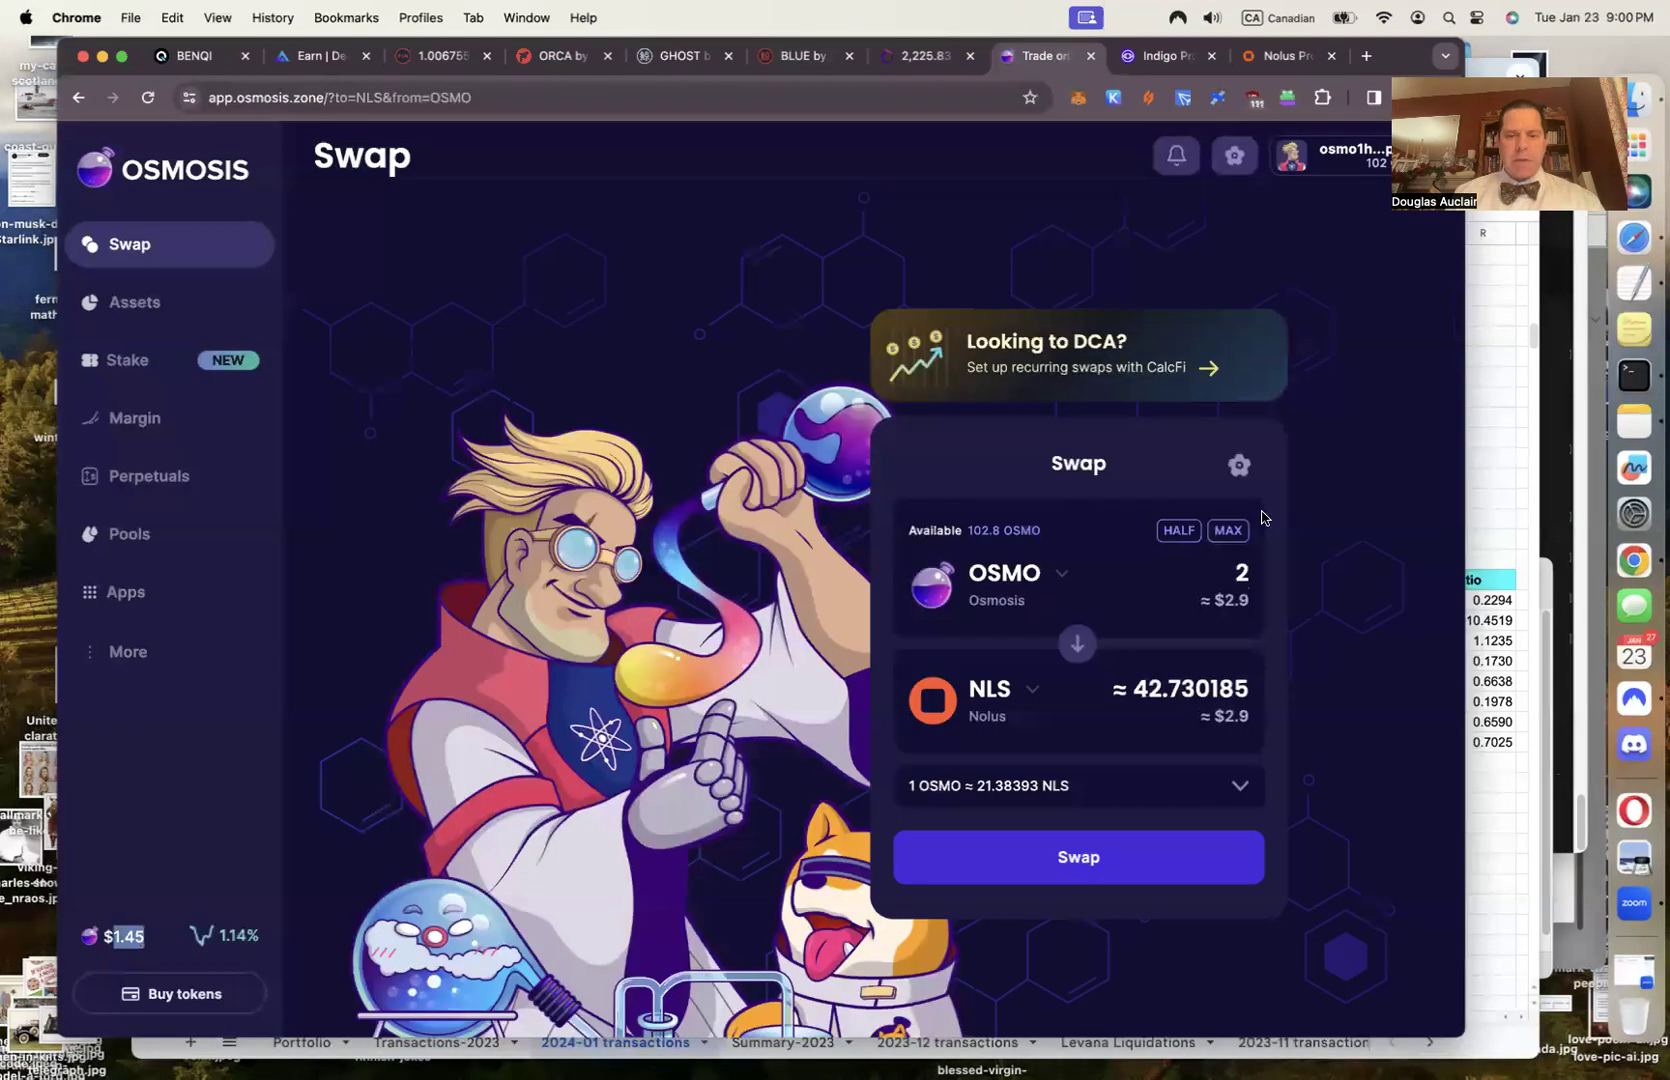
double_click(1165, 690)
key(super+c)
click(1513, 846)
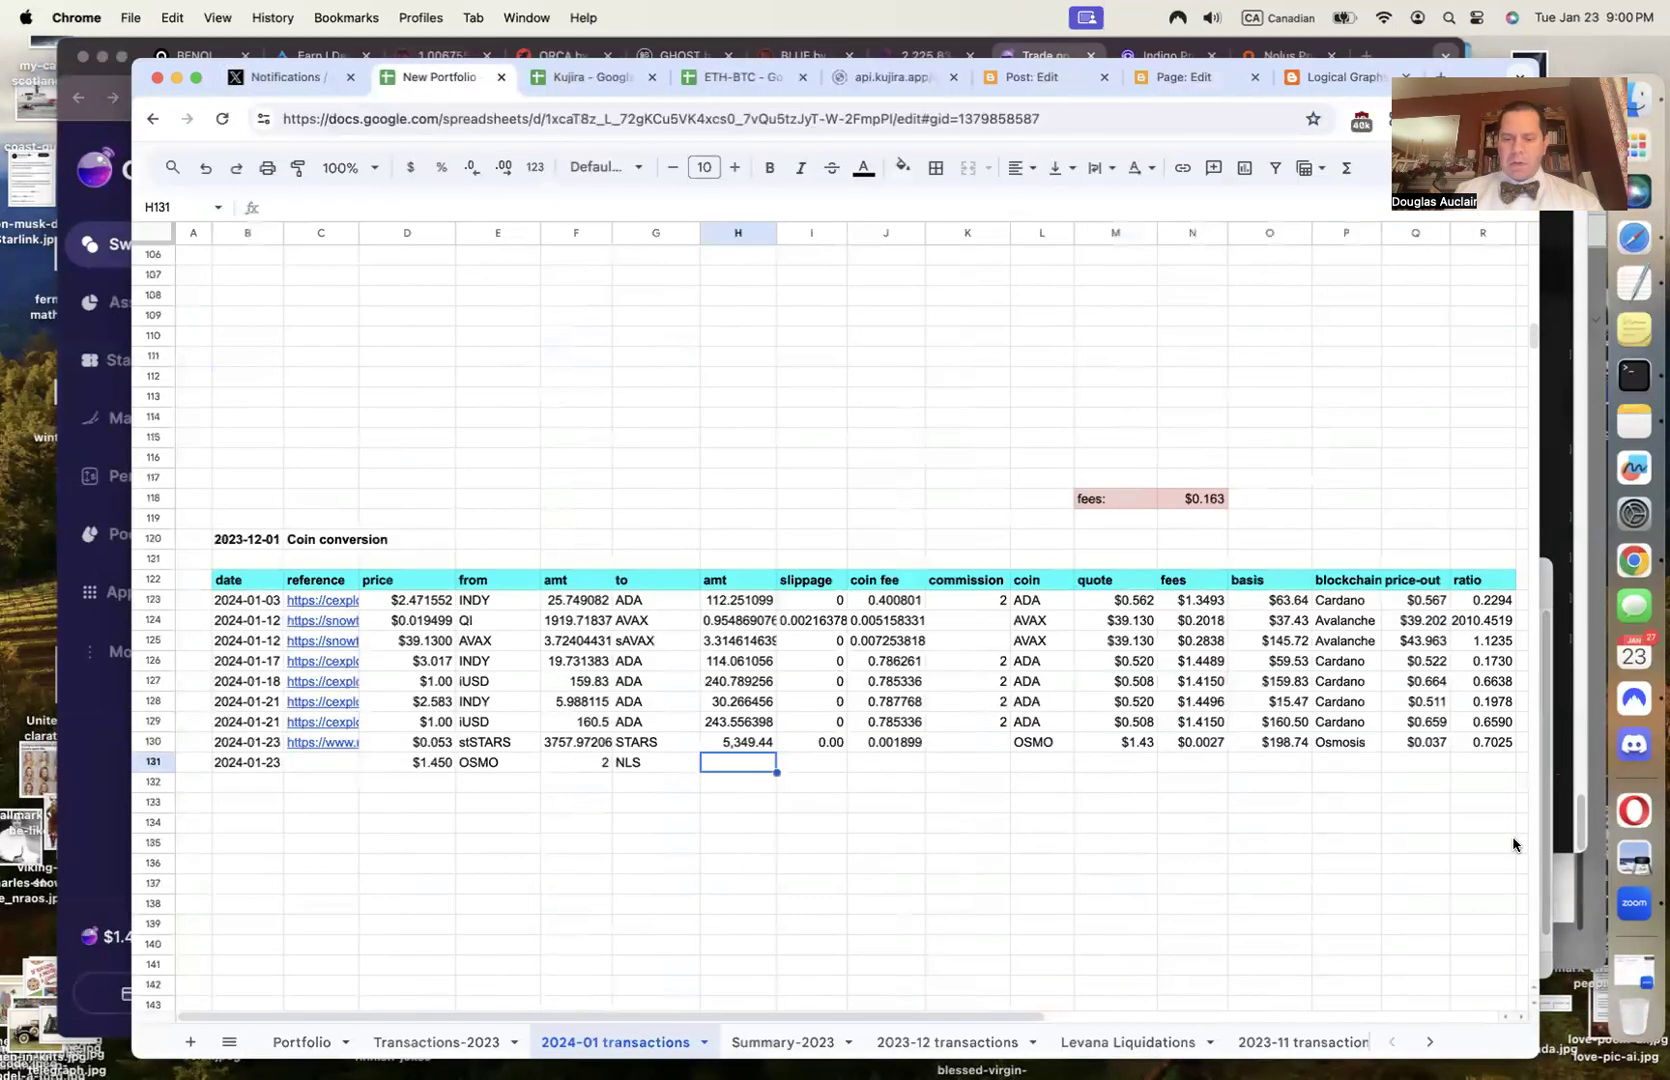
text(=)
key(super+v)
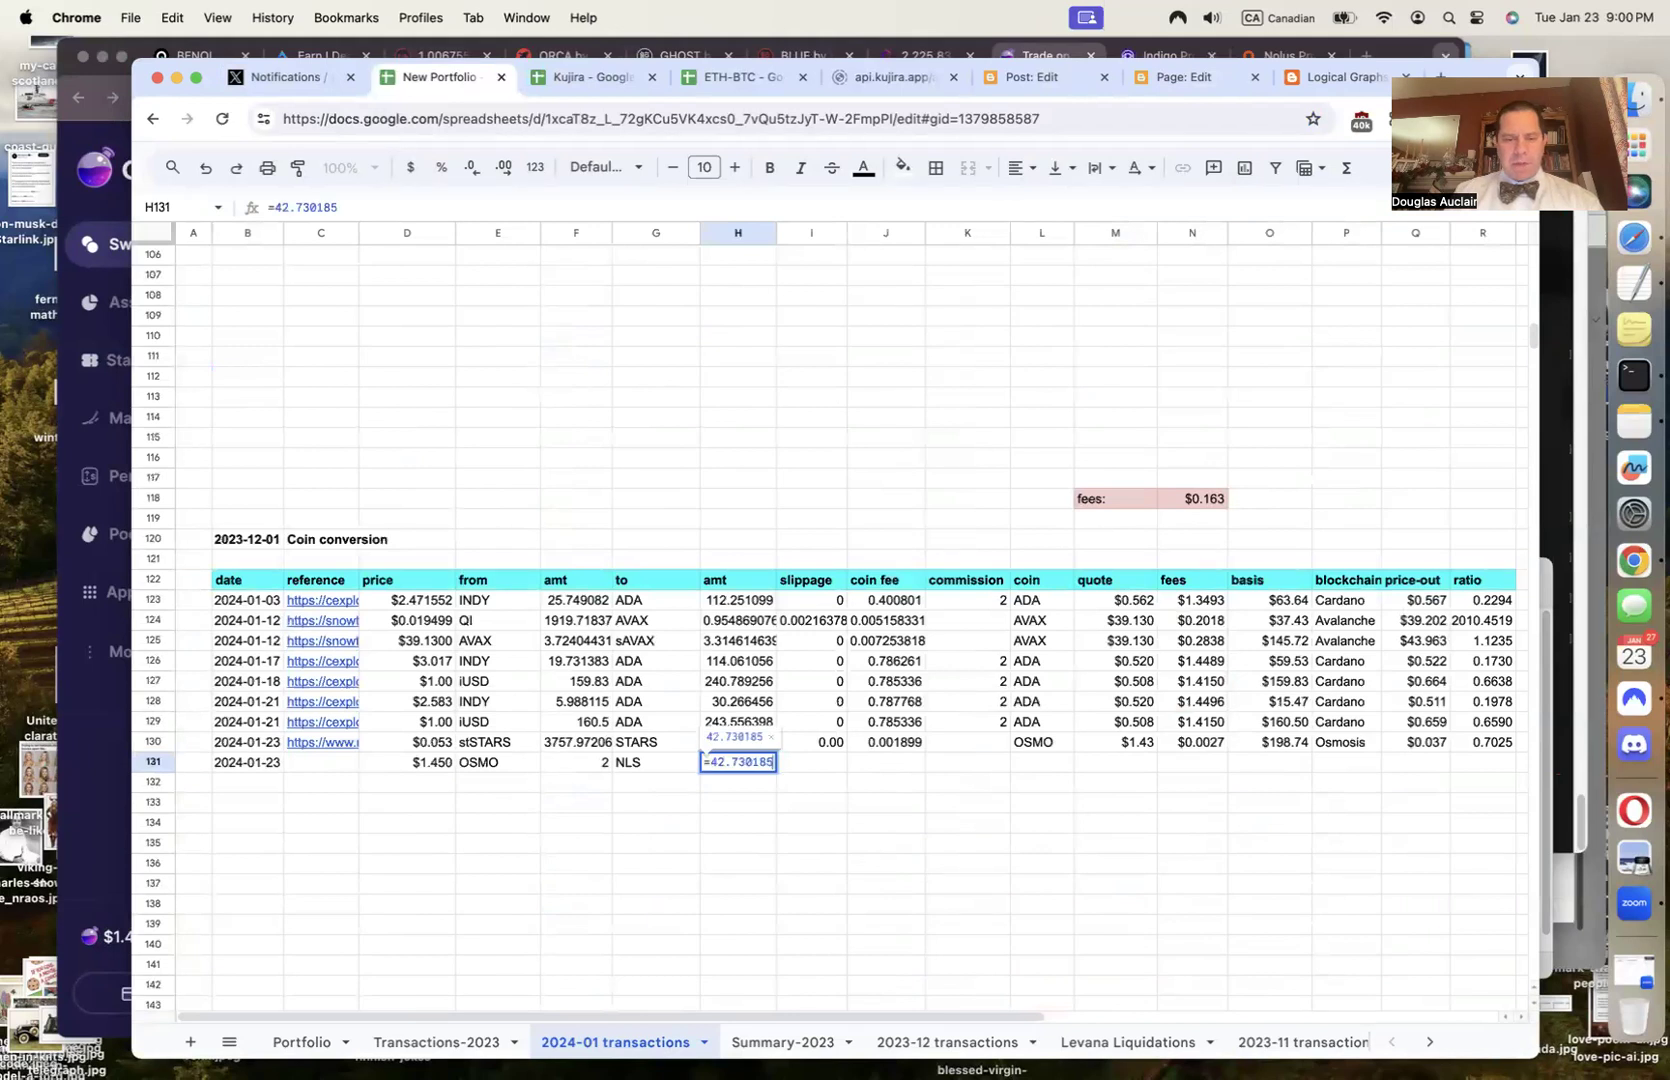
key(Tab)
text(=)
key(super+v)
text(-)
key(Left)
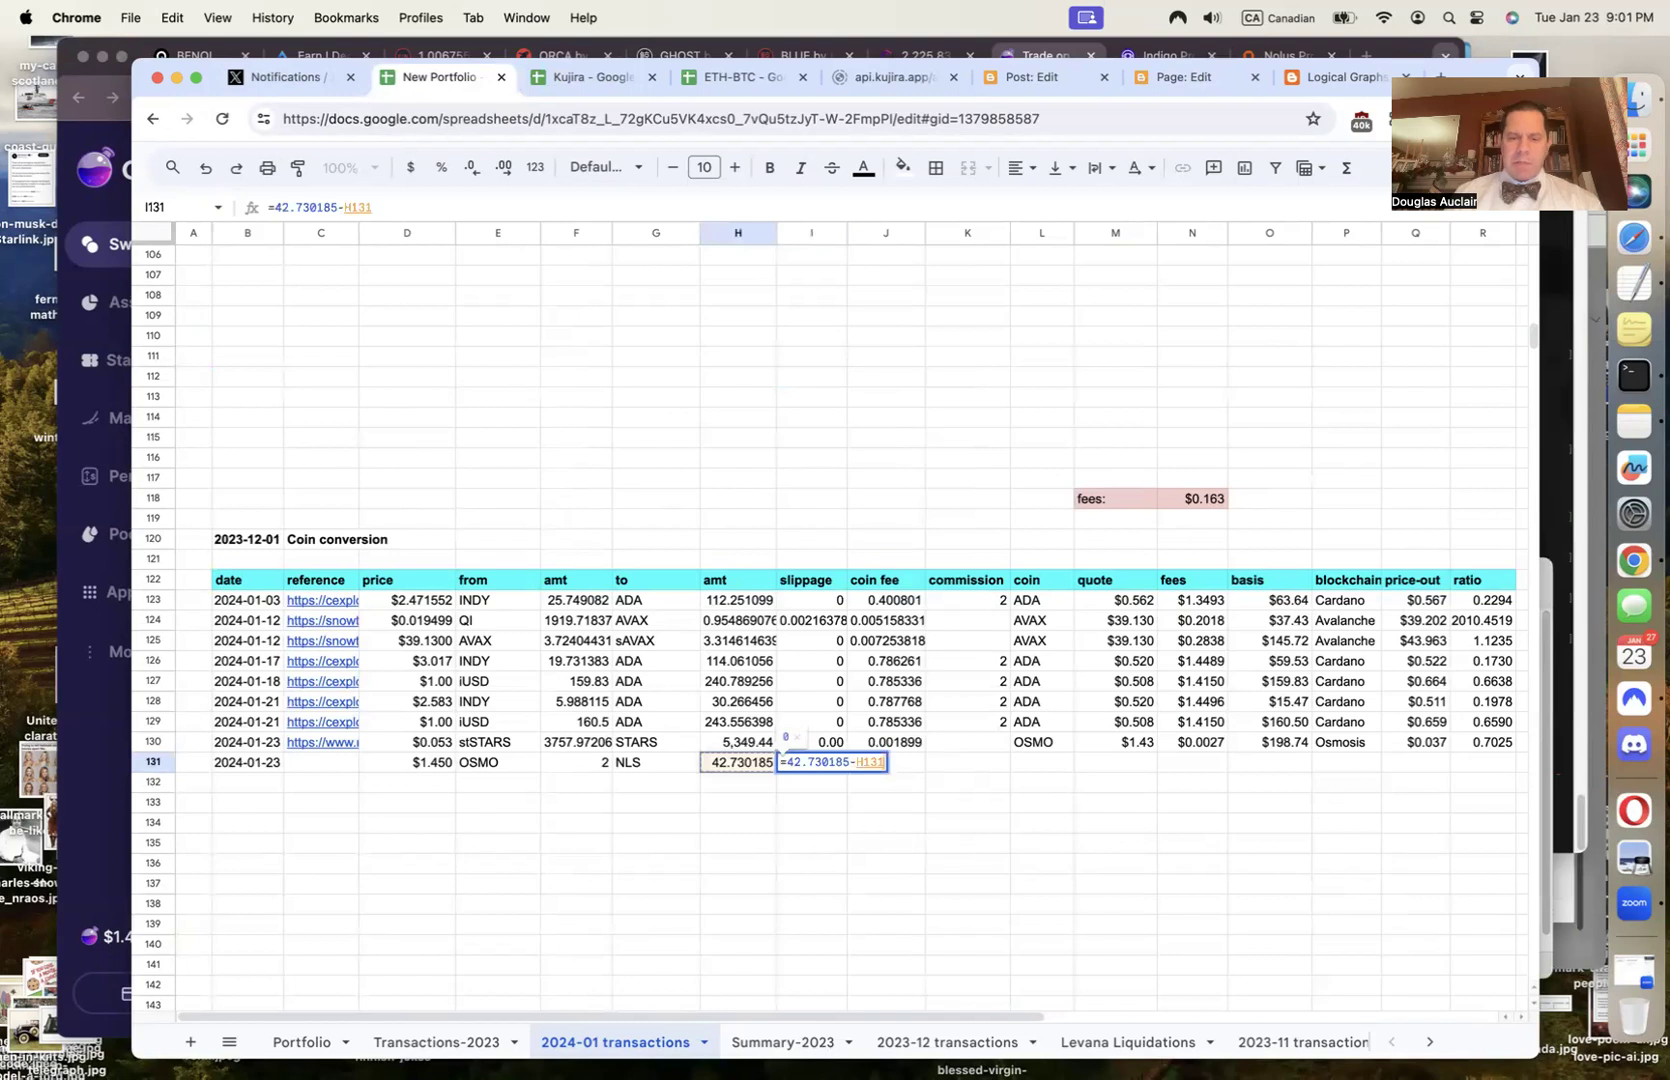
key(Tab)
Enter OSMO as the coin and $1.45 as the quote further along row 131
key(Tab)
key(Tab)
text(OSMO)
key(Tab)
text($)
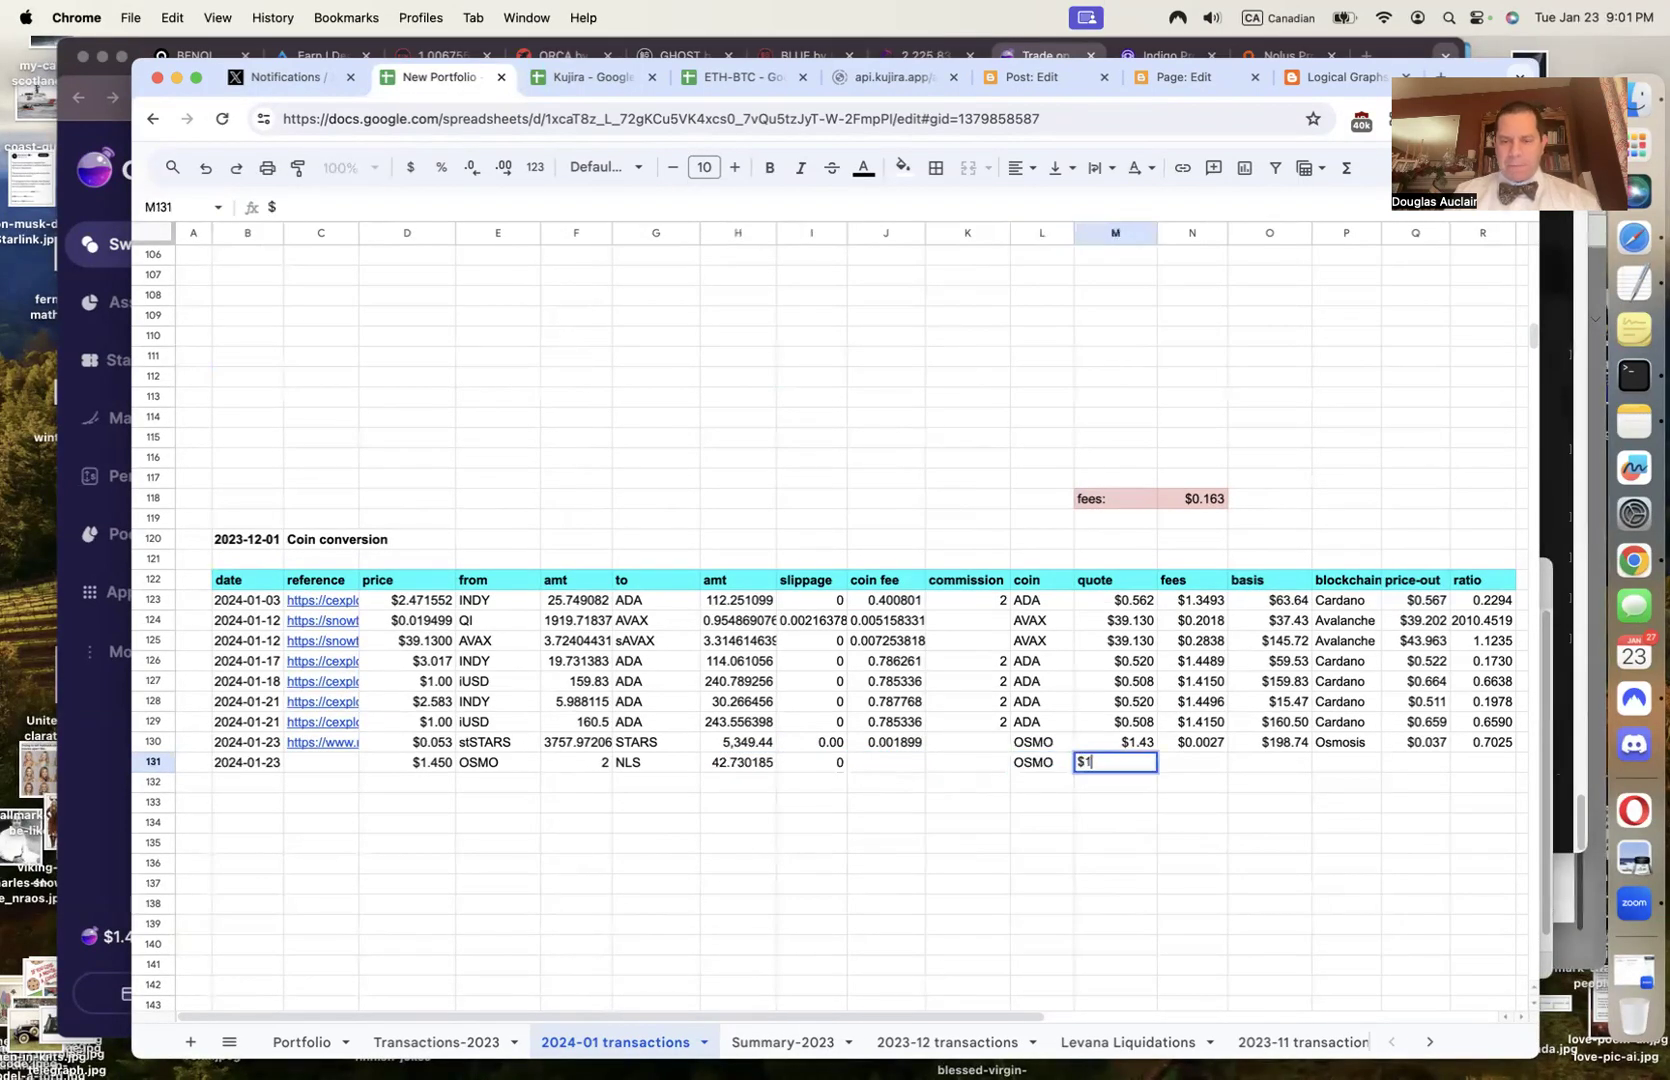
text(1.45)
key(BackSpace)
text(45)
key(Tab)
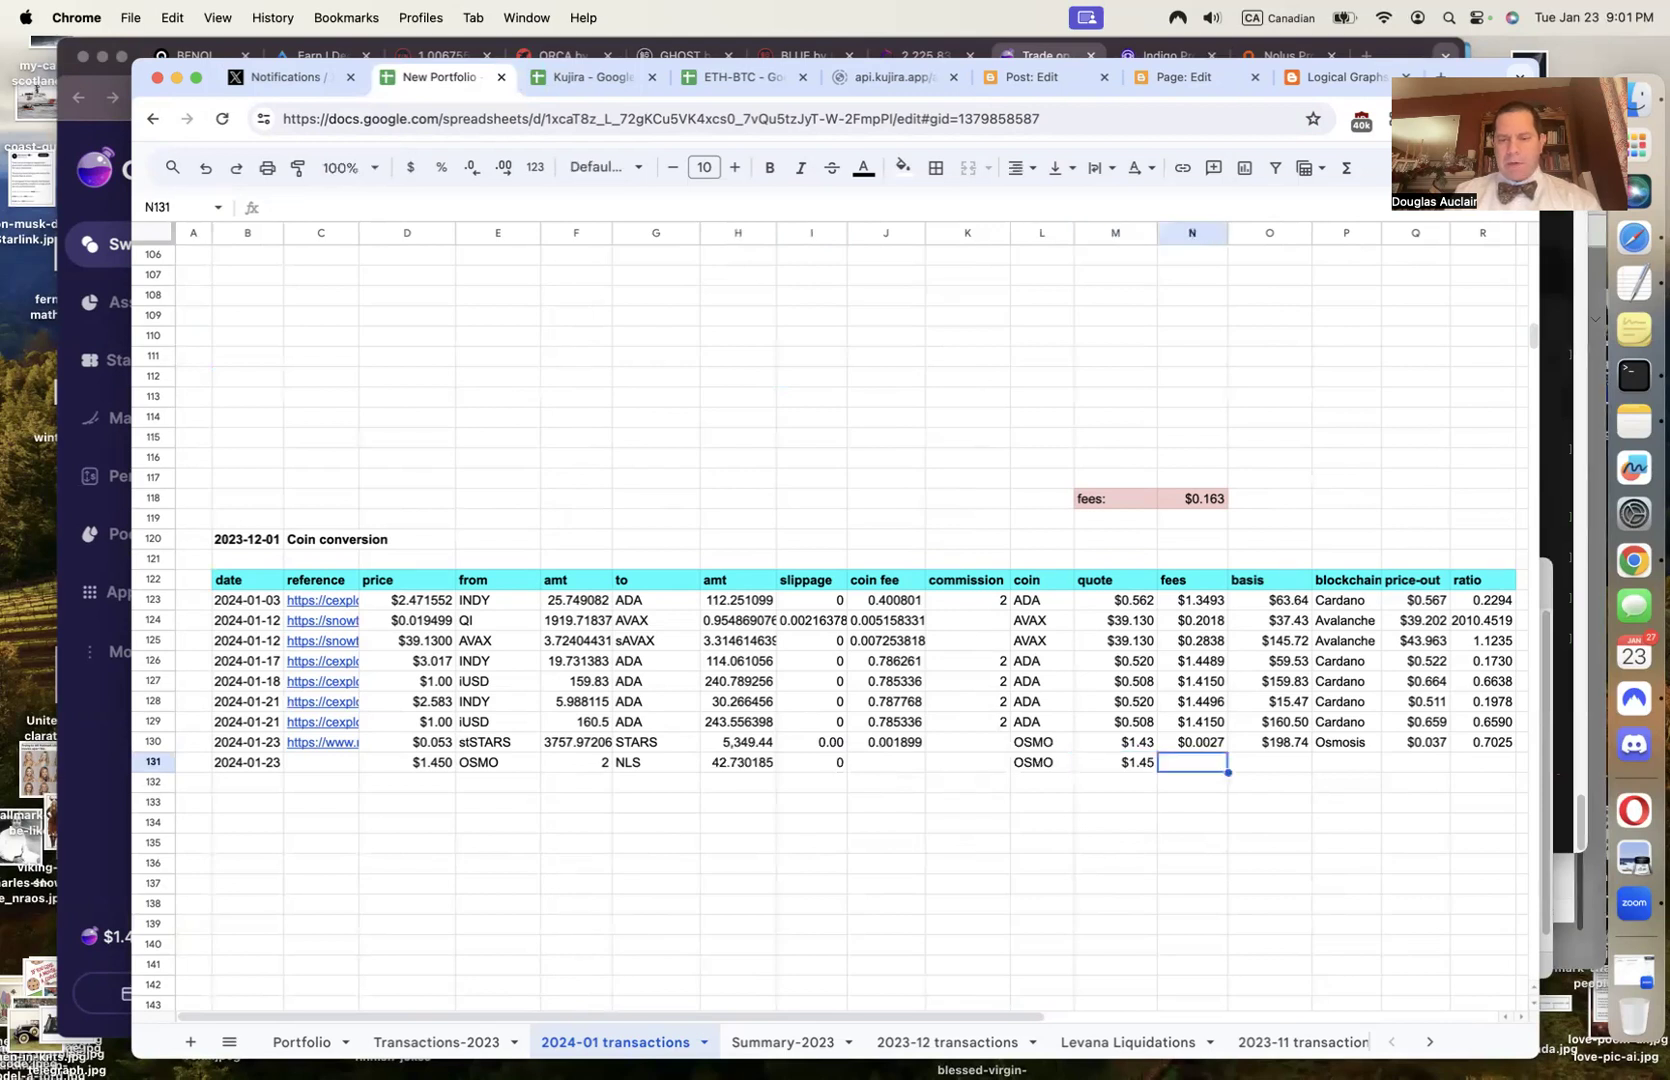
Copy row 130's fees, basis, blockchain, price-out and ratio formulas into row 131
key(Up)
key(shift+Right)
key(shift+Right)
key(shift+Right)
key(shift+Right)
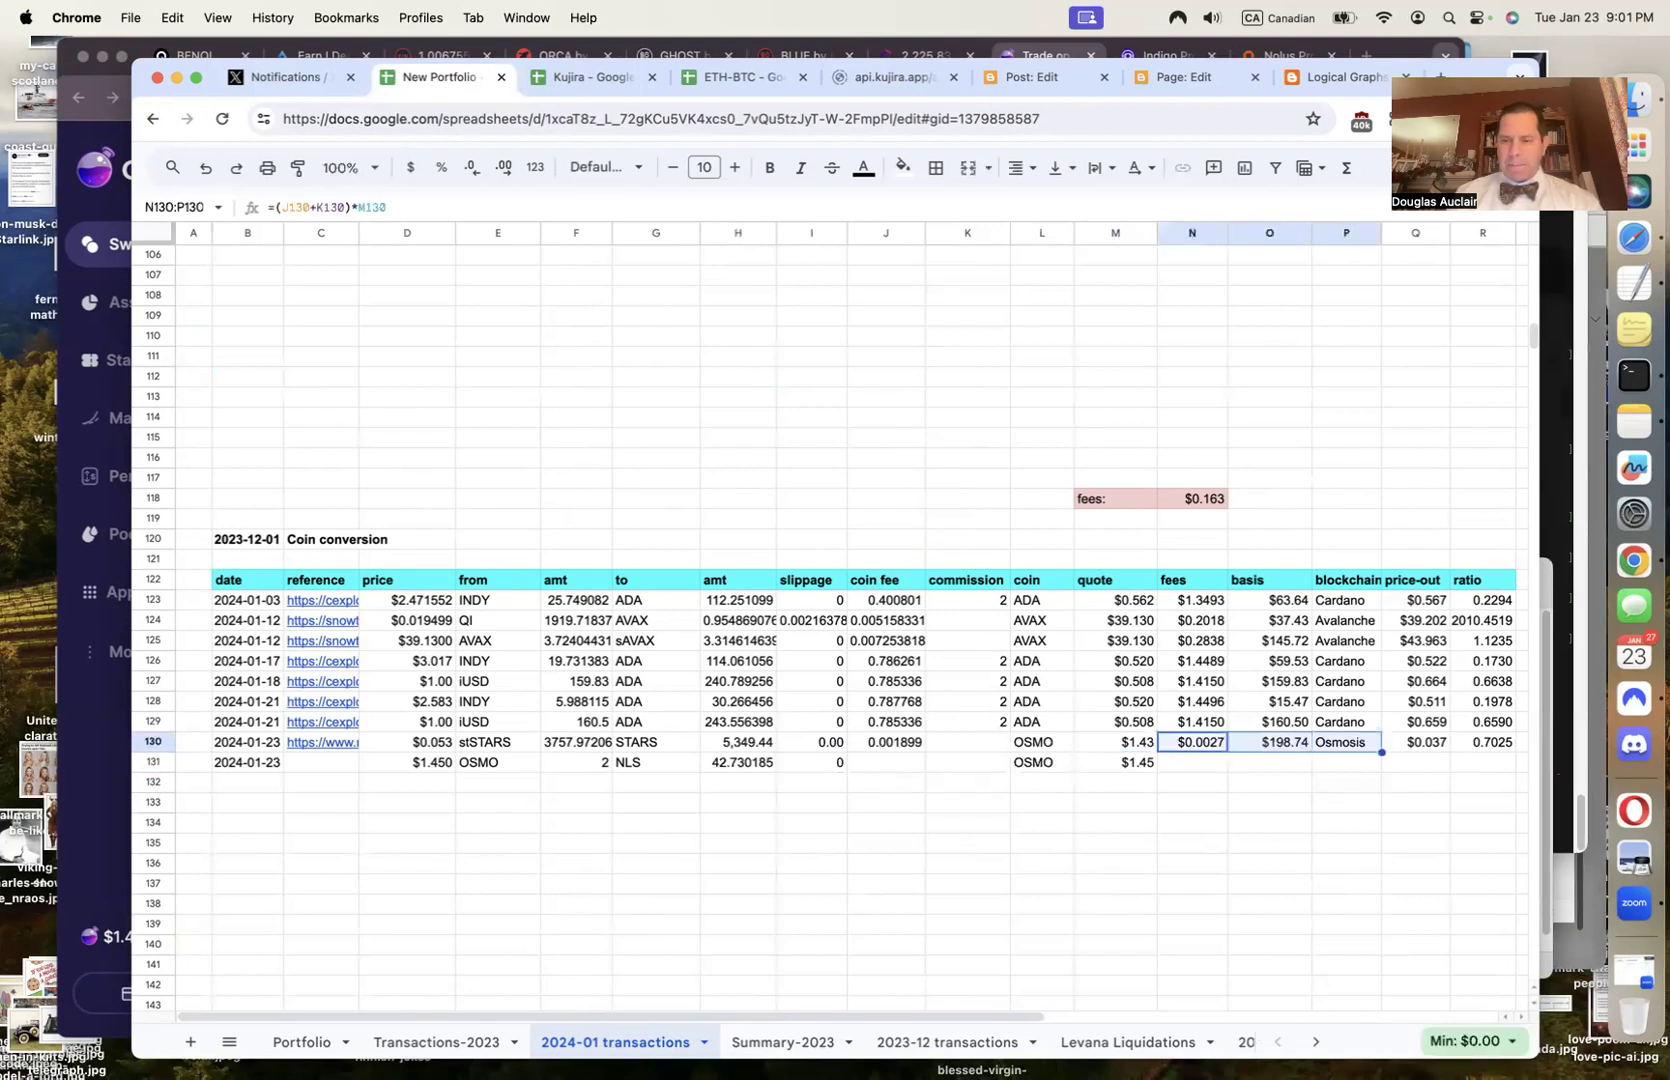
key(Down)
text($0.0000	$2.90	Osmosis	$0.068	0.0468)
key(Down)
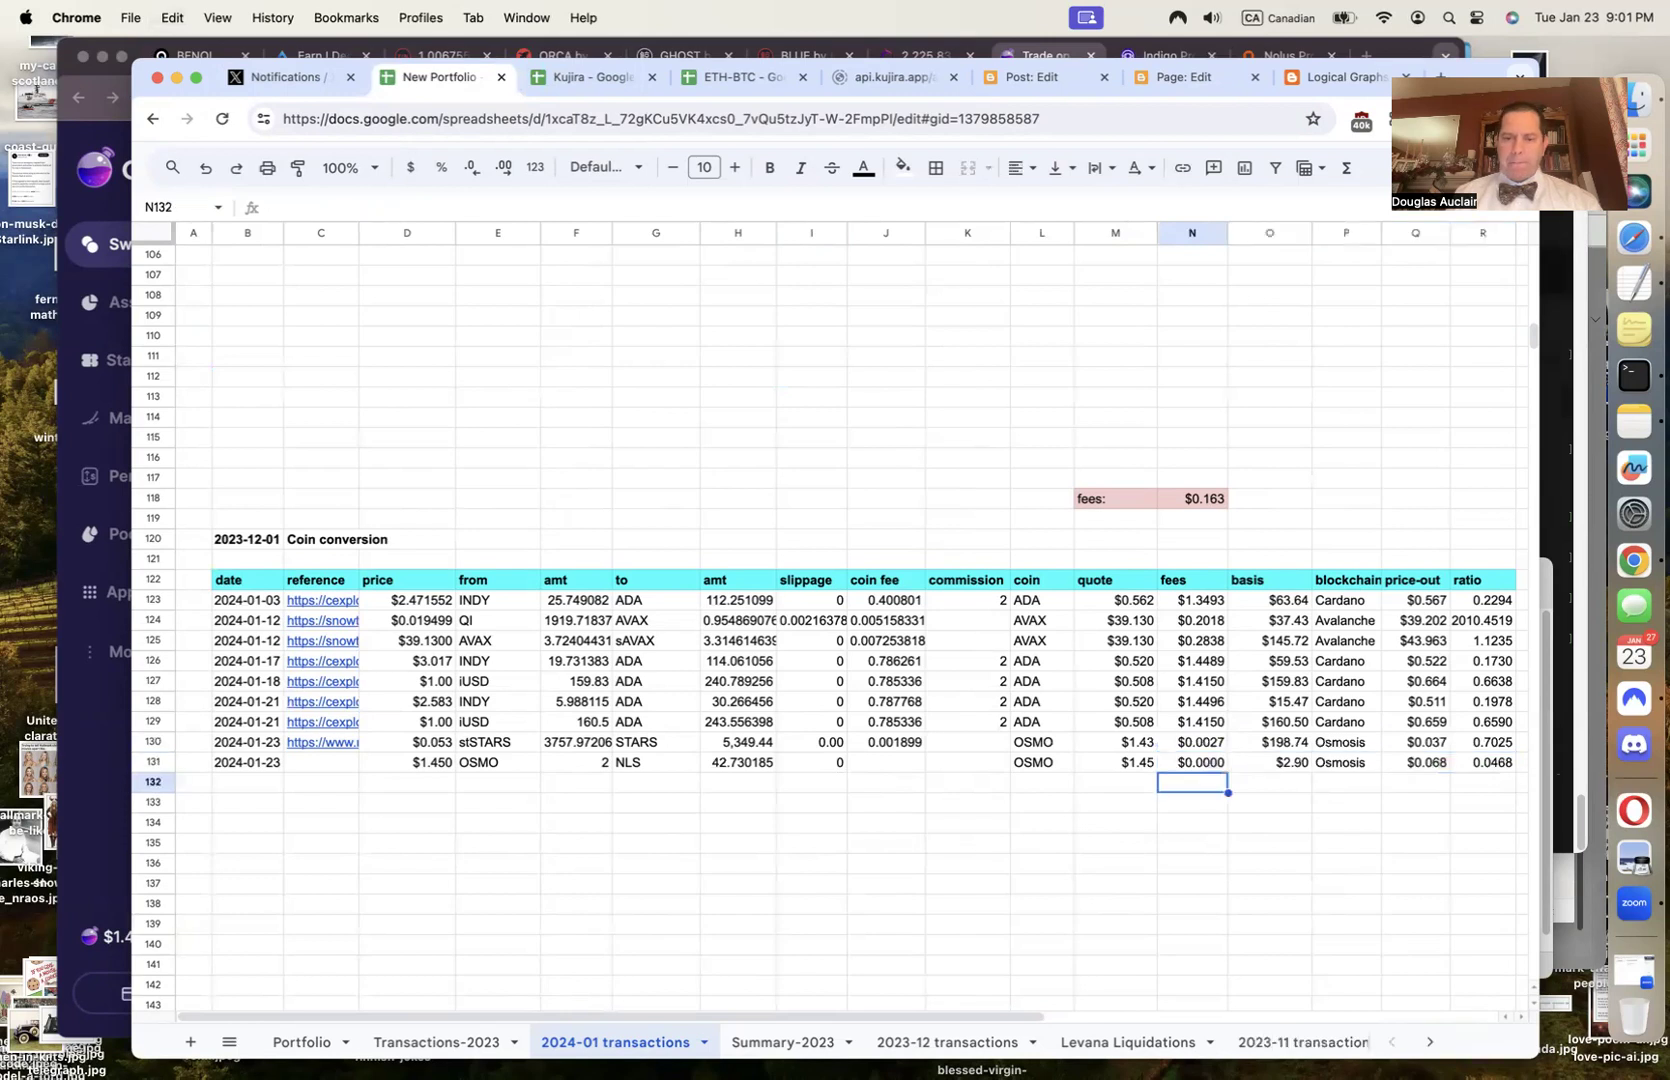
Submit the 2 OSMO to NLS swap, approve it in Leap, and view it in the explorer
click(122, 932)
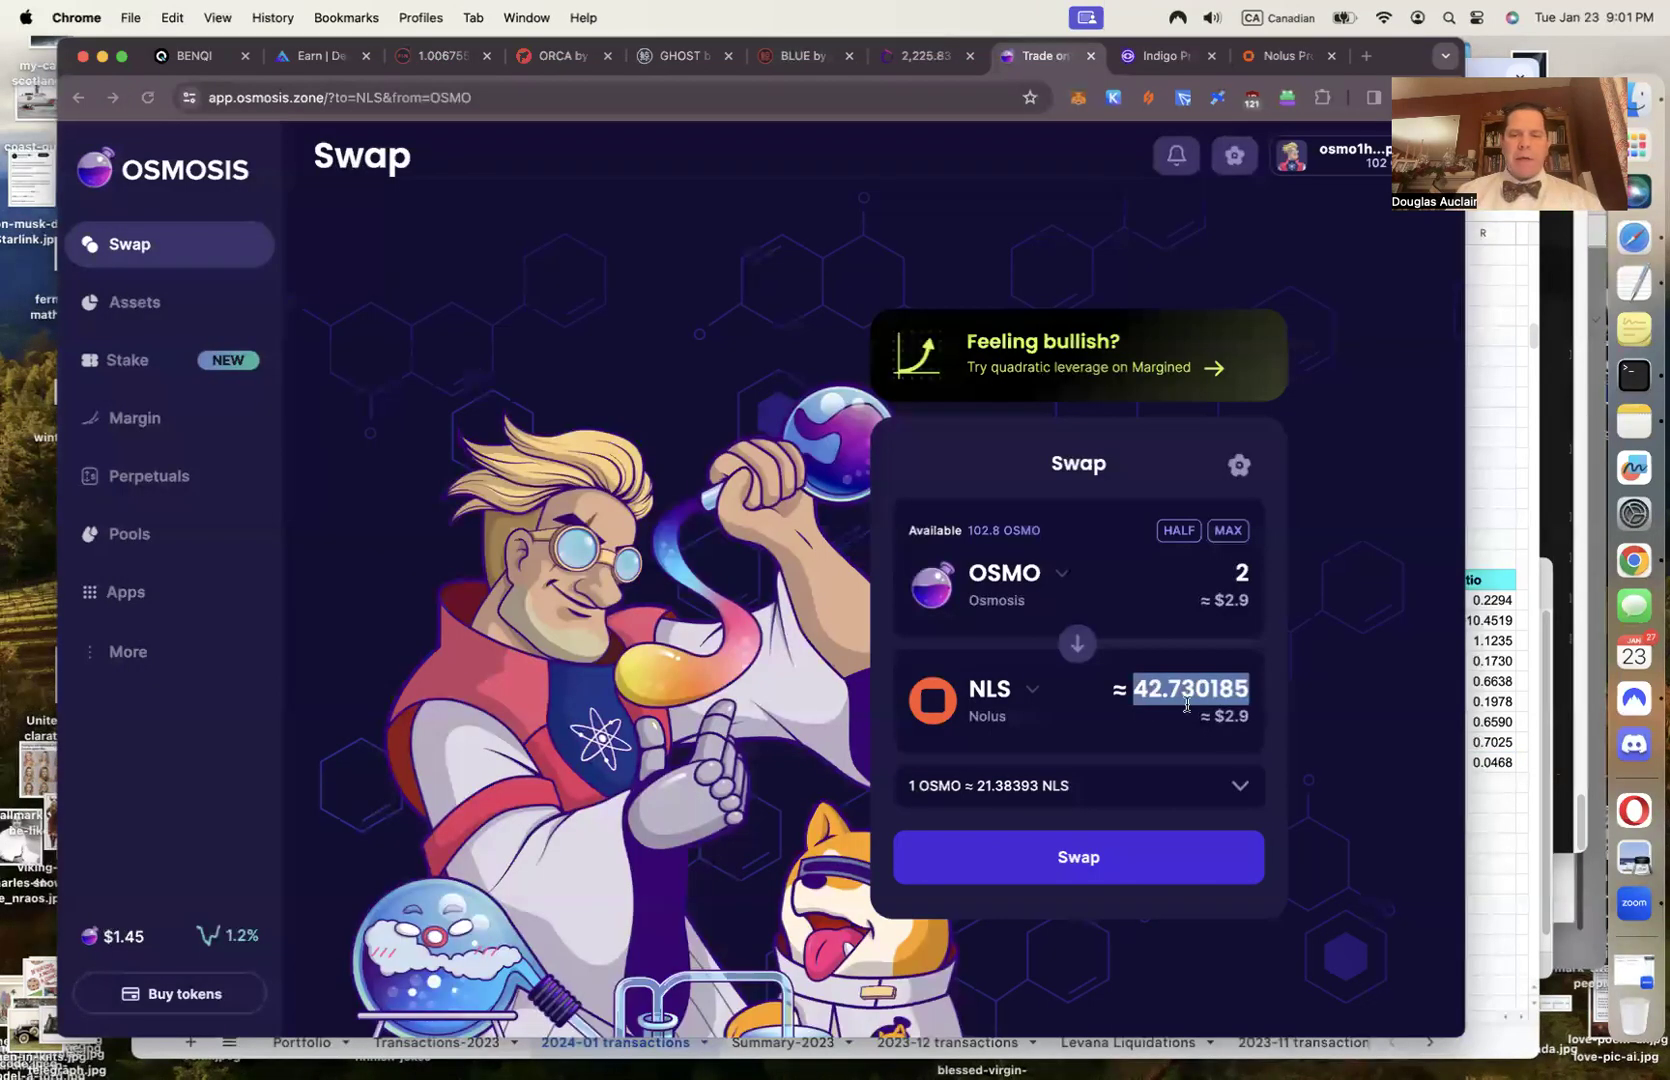
click(1102, 861)
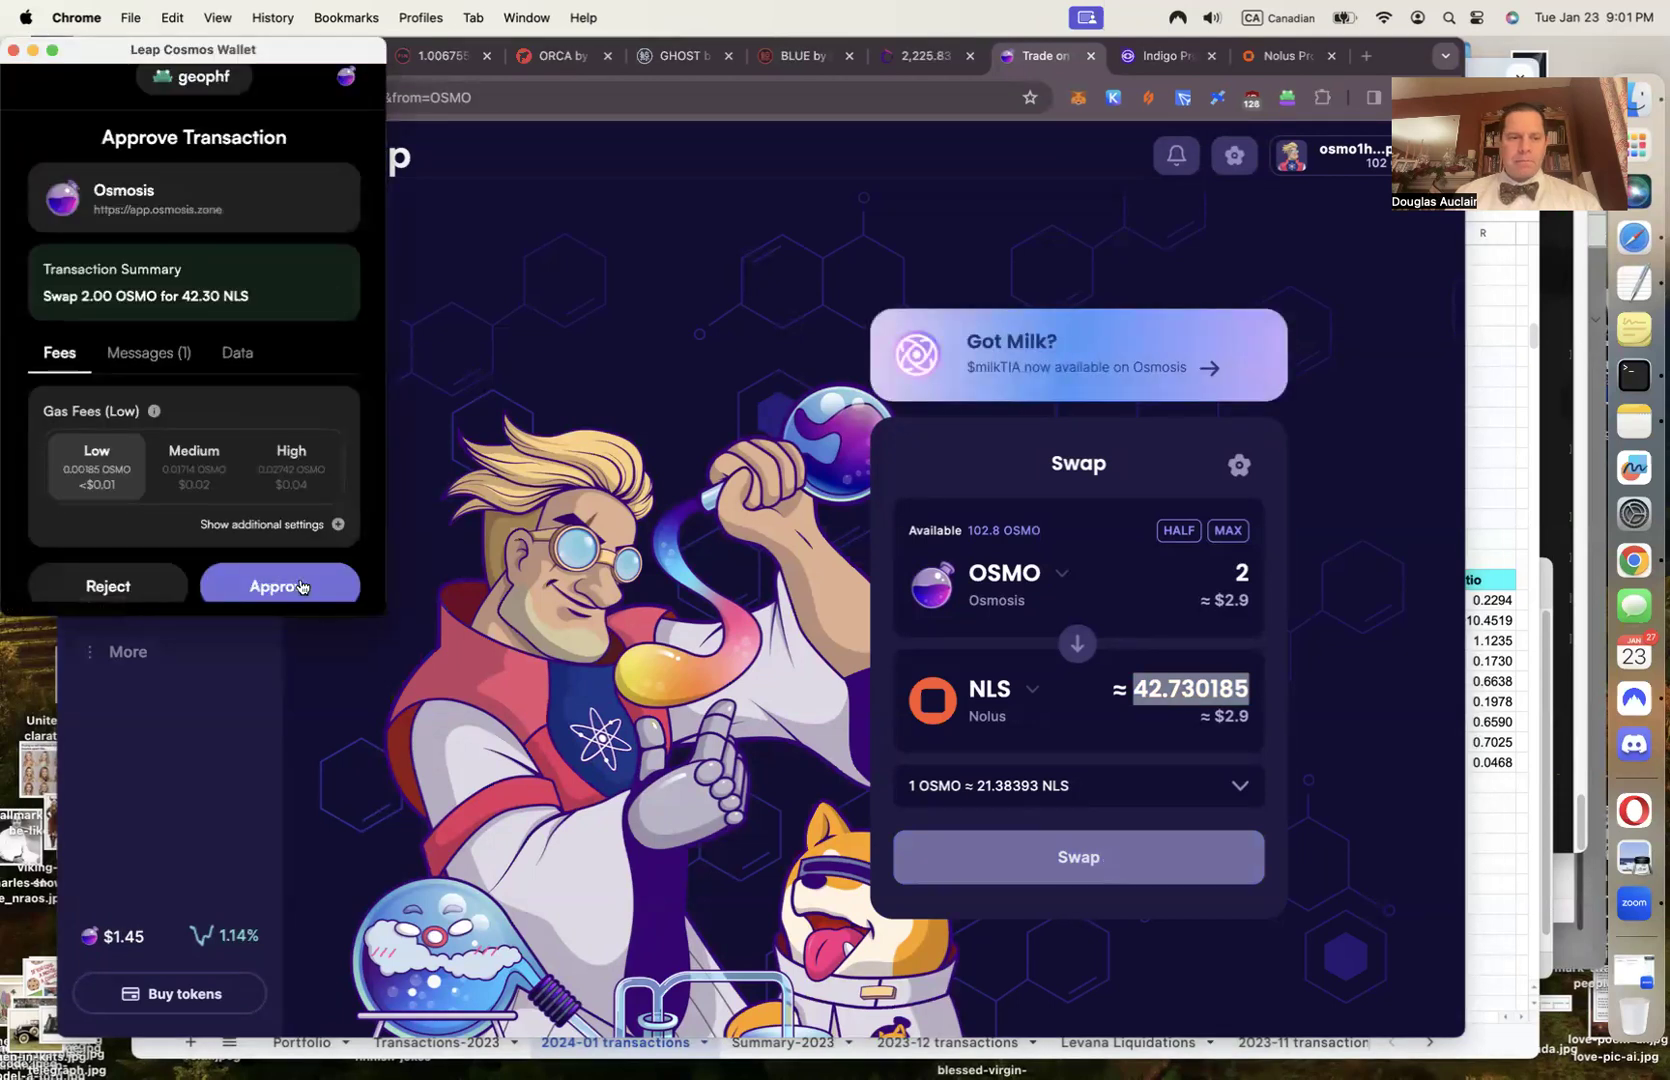
click(293, 581)
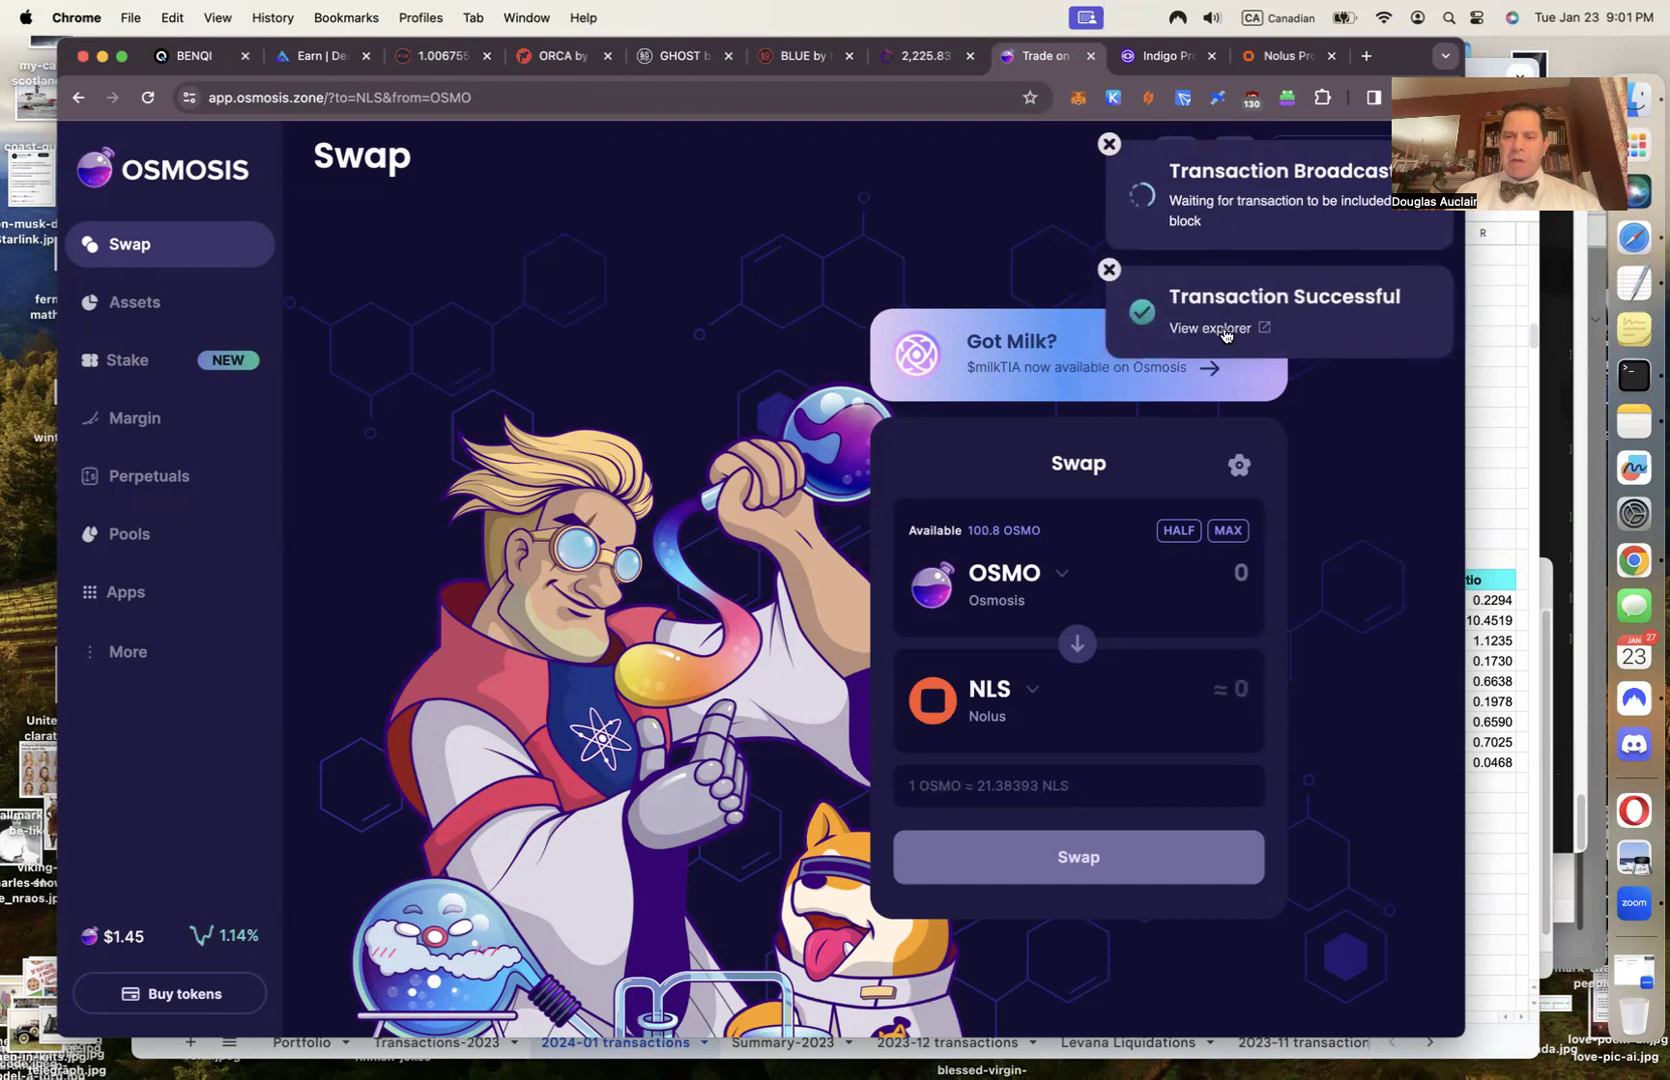
click(1213, 328)
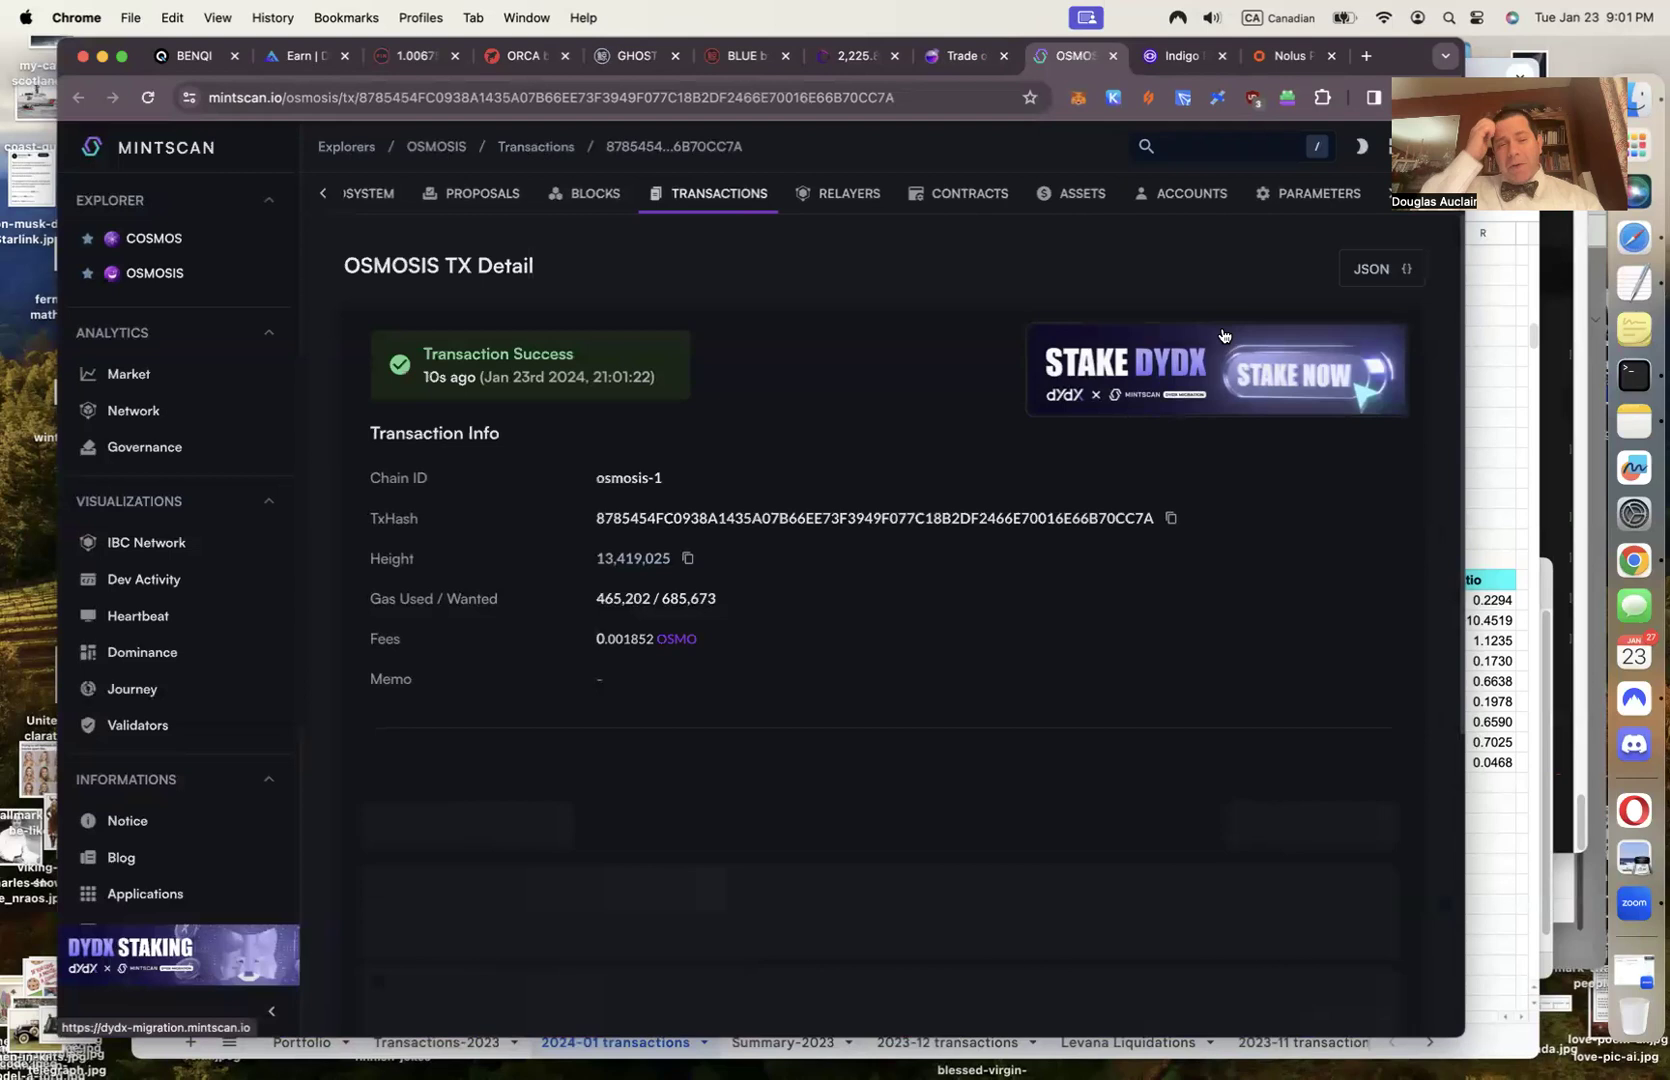
Copy the Mintscan transaction URL and switch back to the tracker spreadsheet
click(786, 97)
key(super+c)
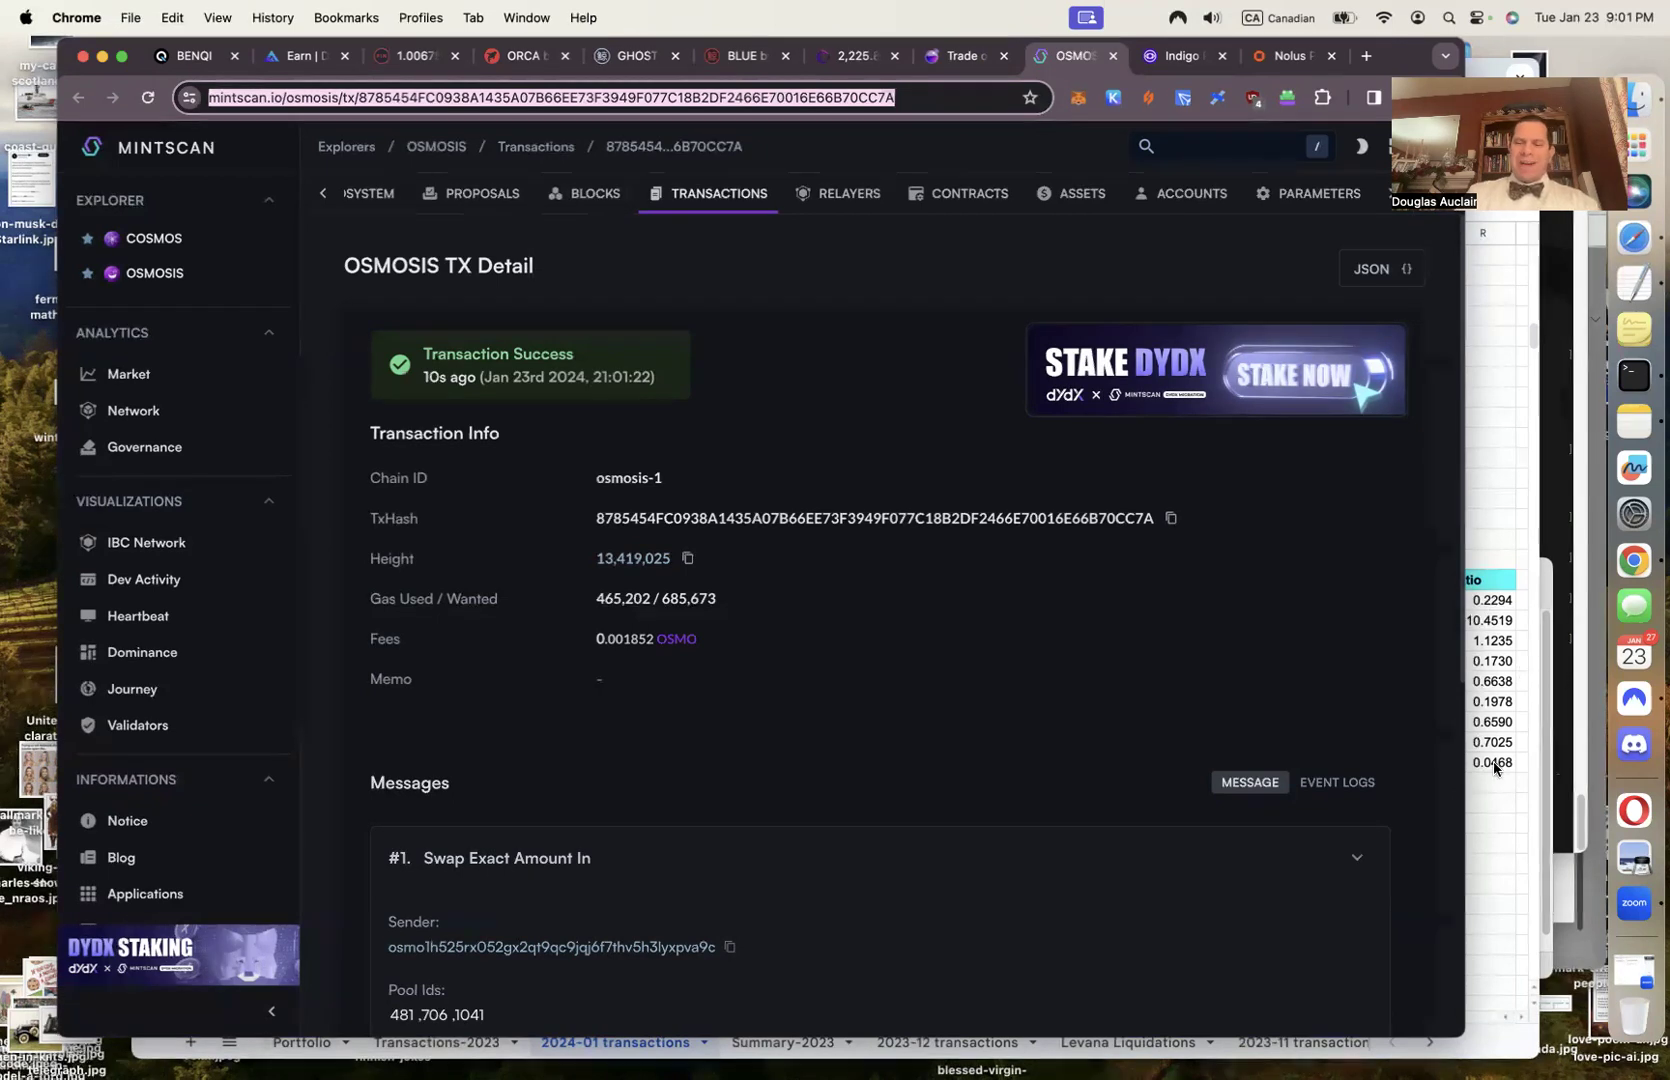
click(1507, 812)
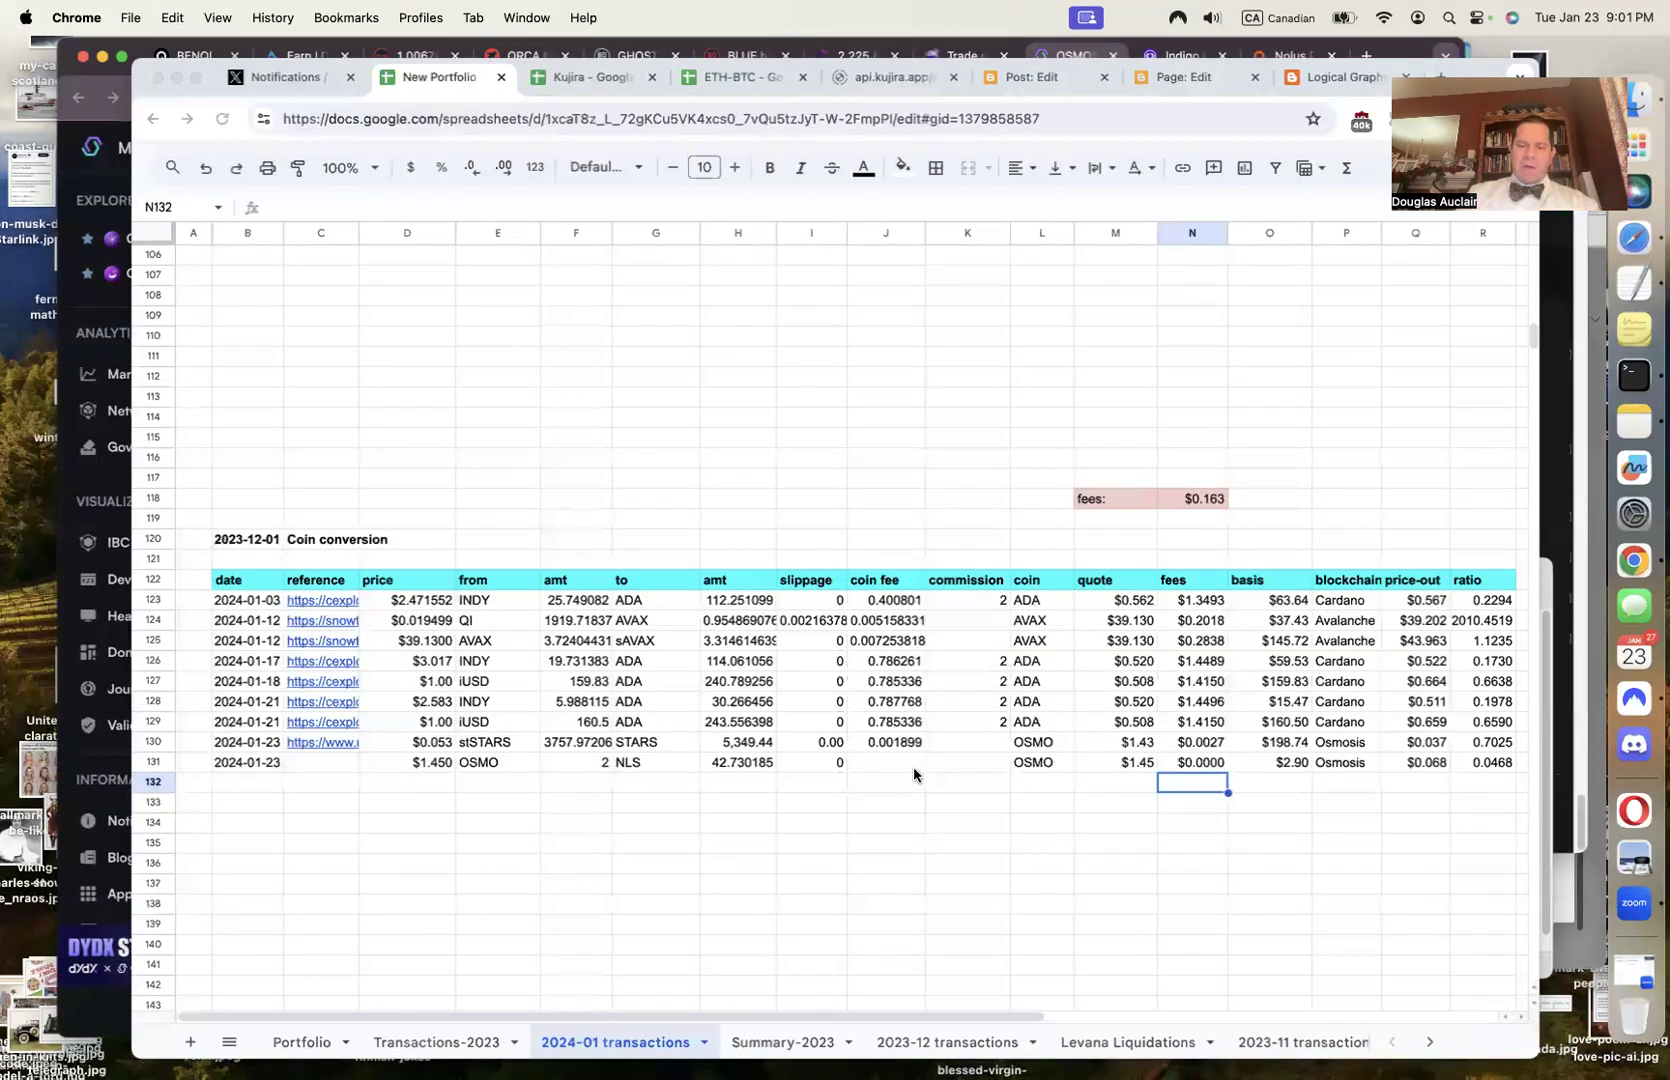
Paste the Mintscan link into C131 and copy the transaction fee from Mintscan
click(320, 762)
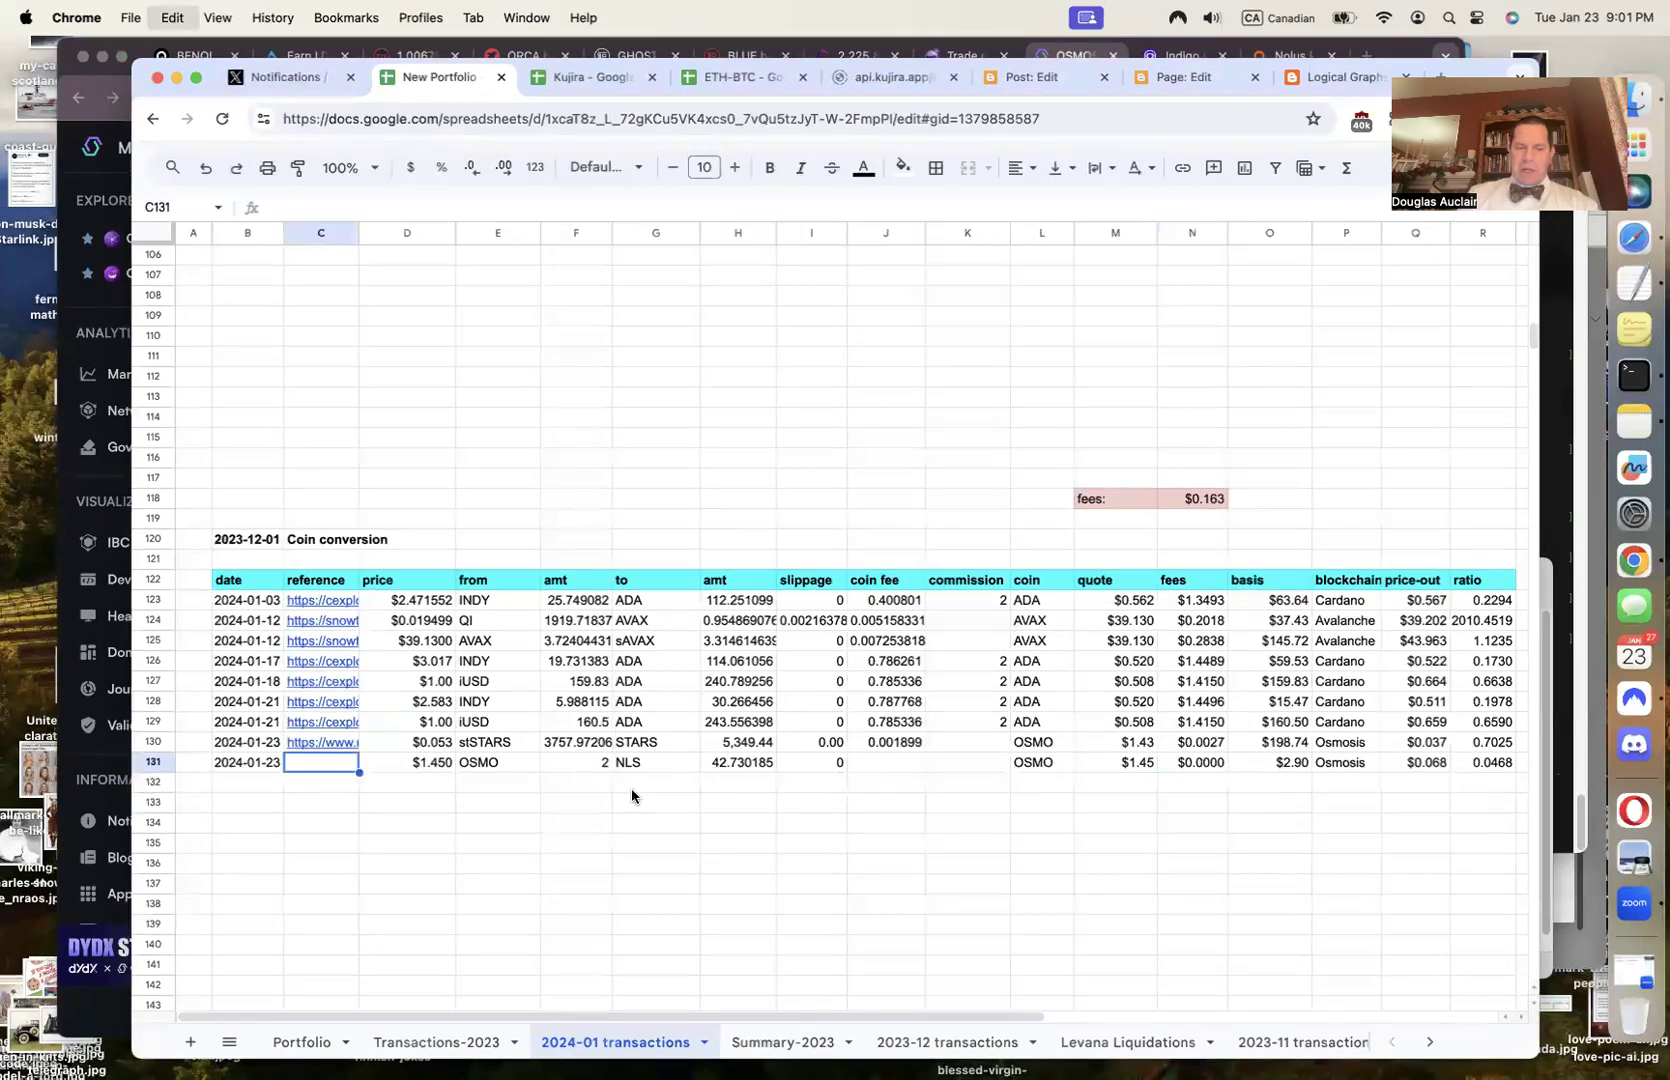
key(super+v)
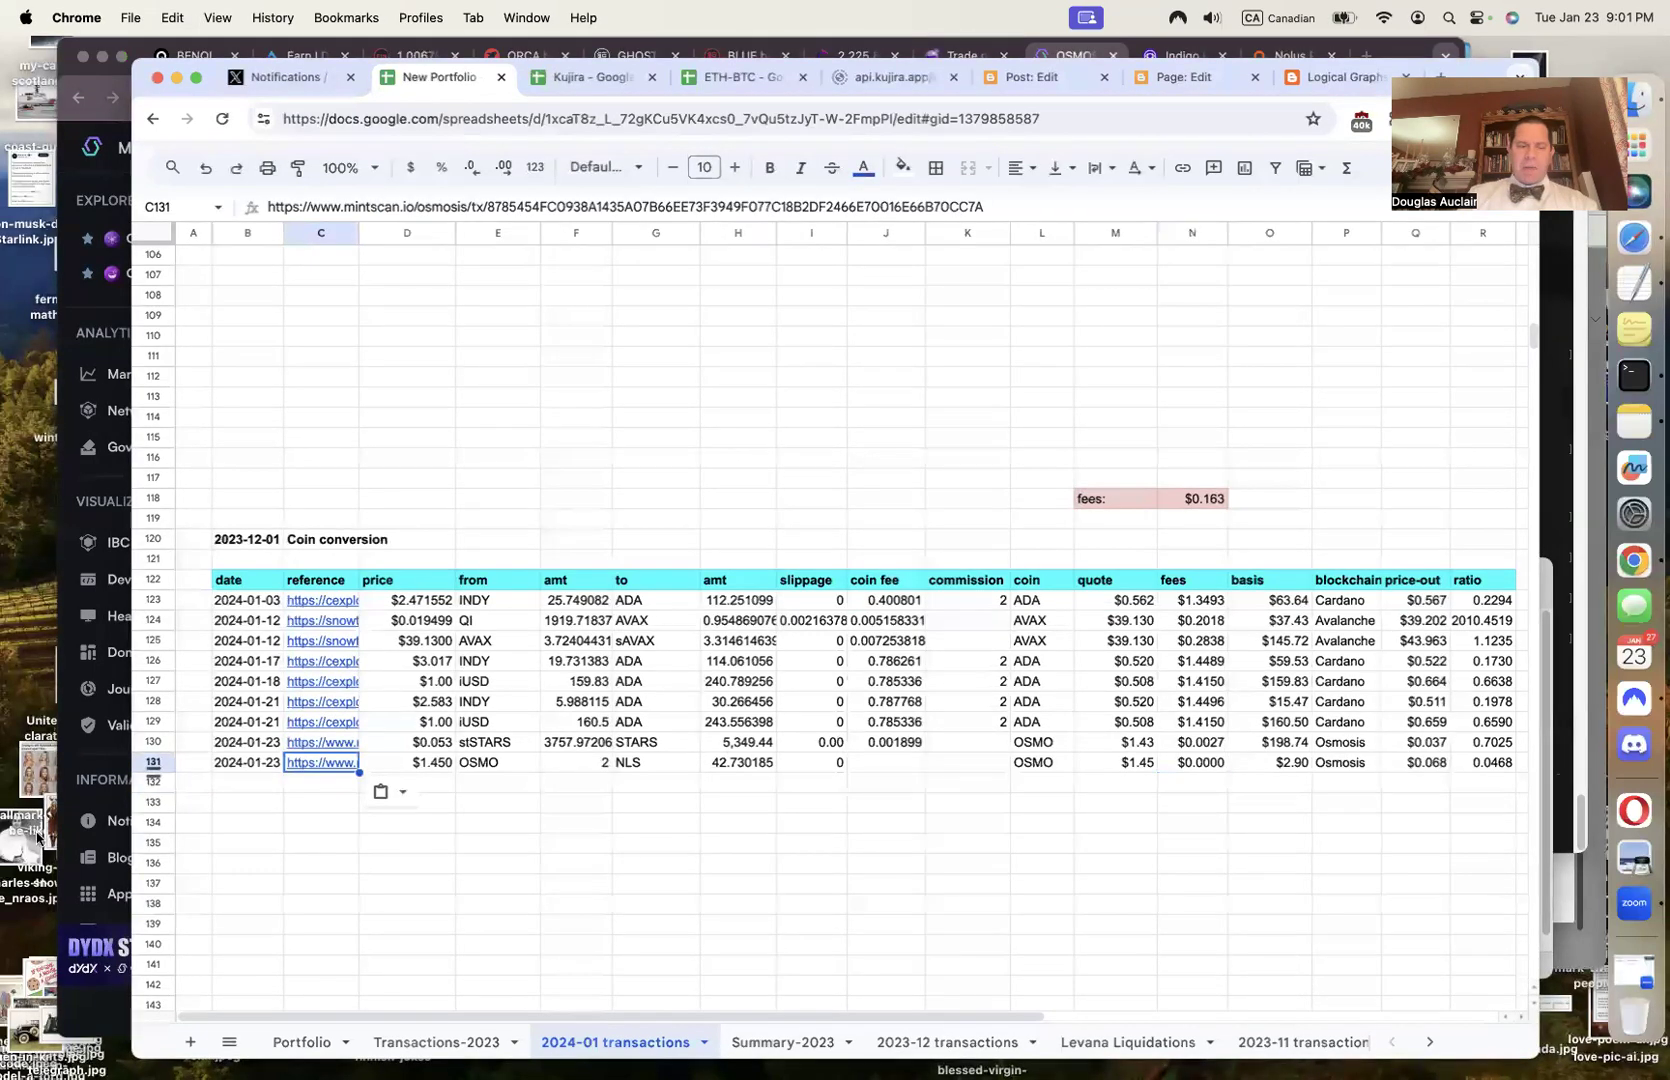
click(86, 852)
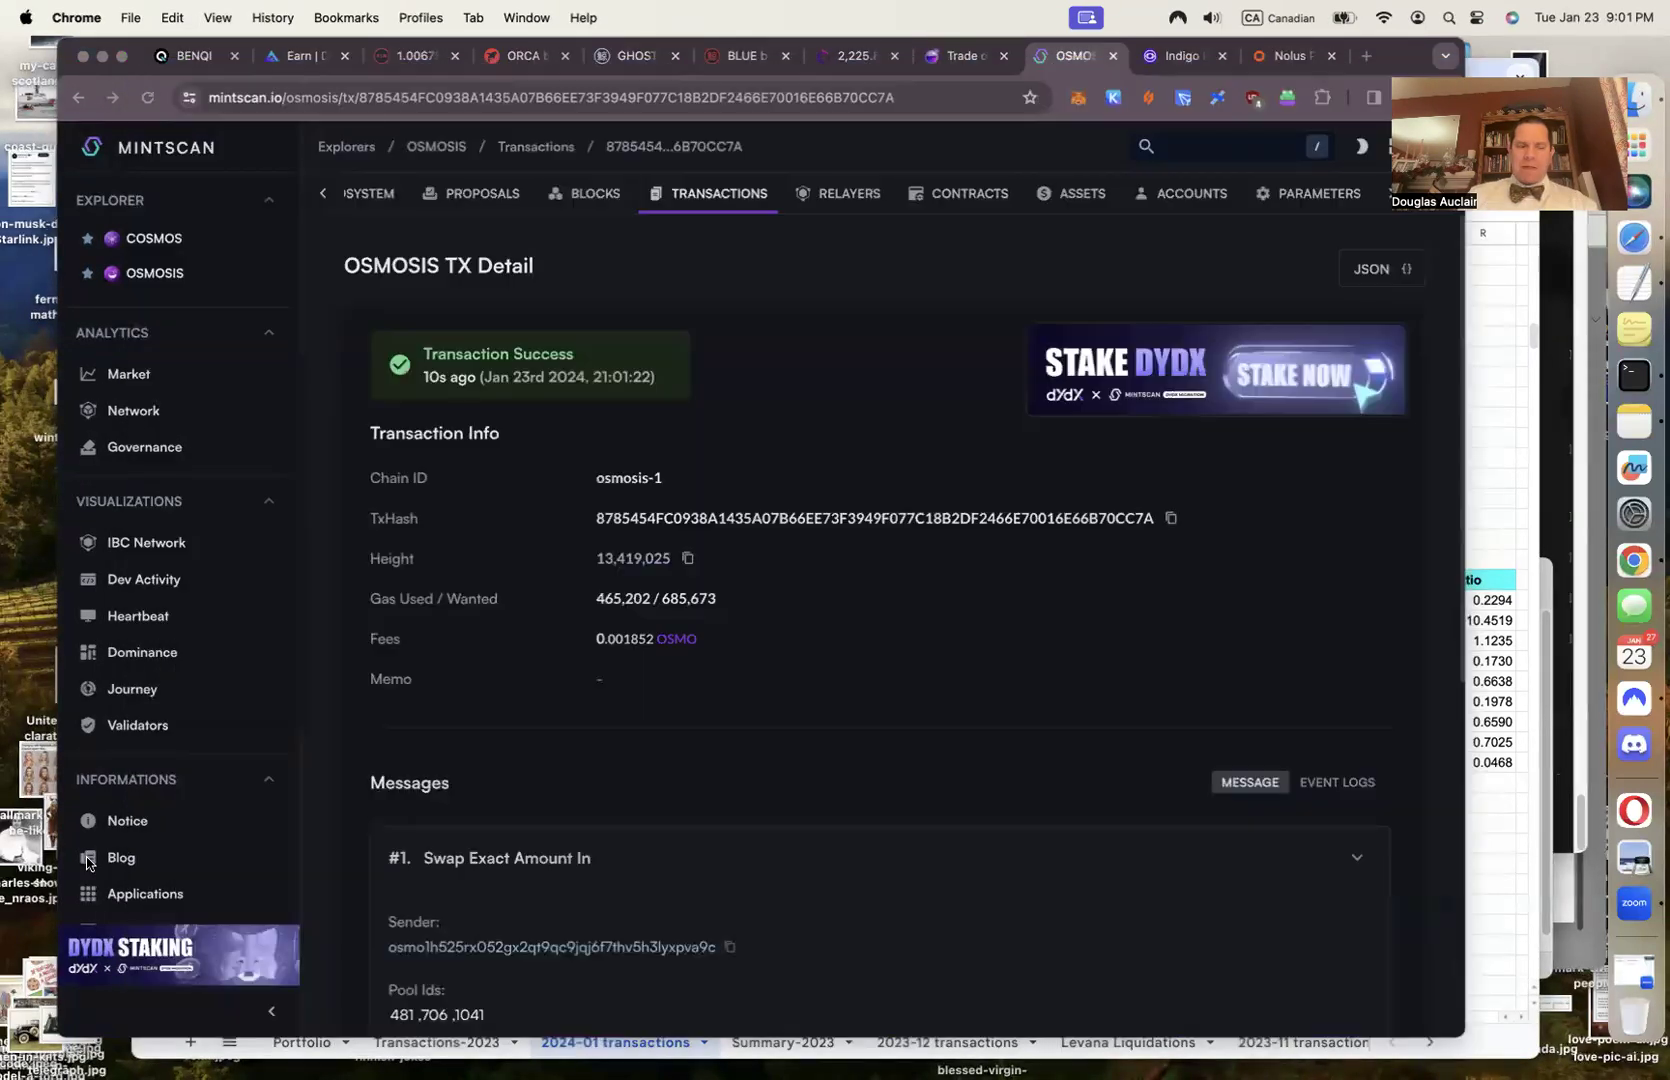
double_click(625, 640)
key(super+c)
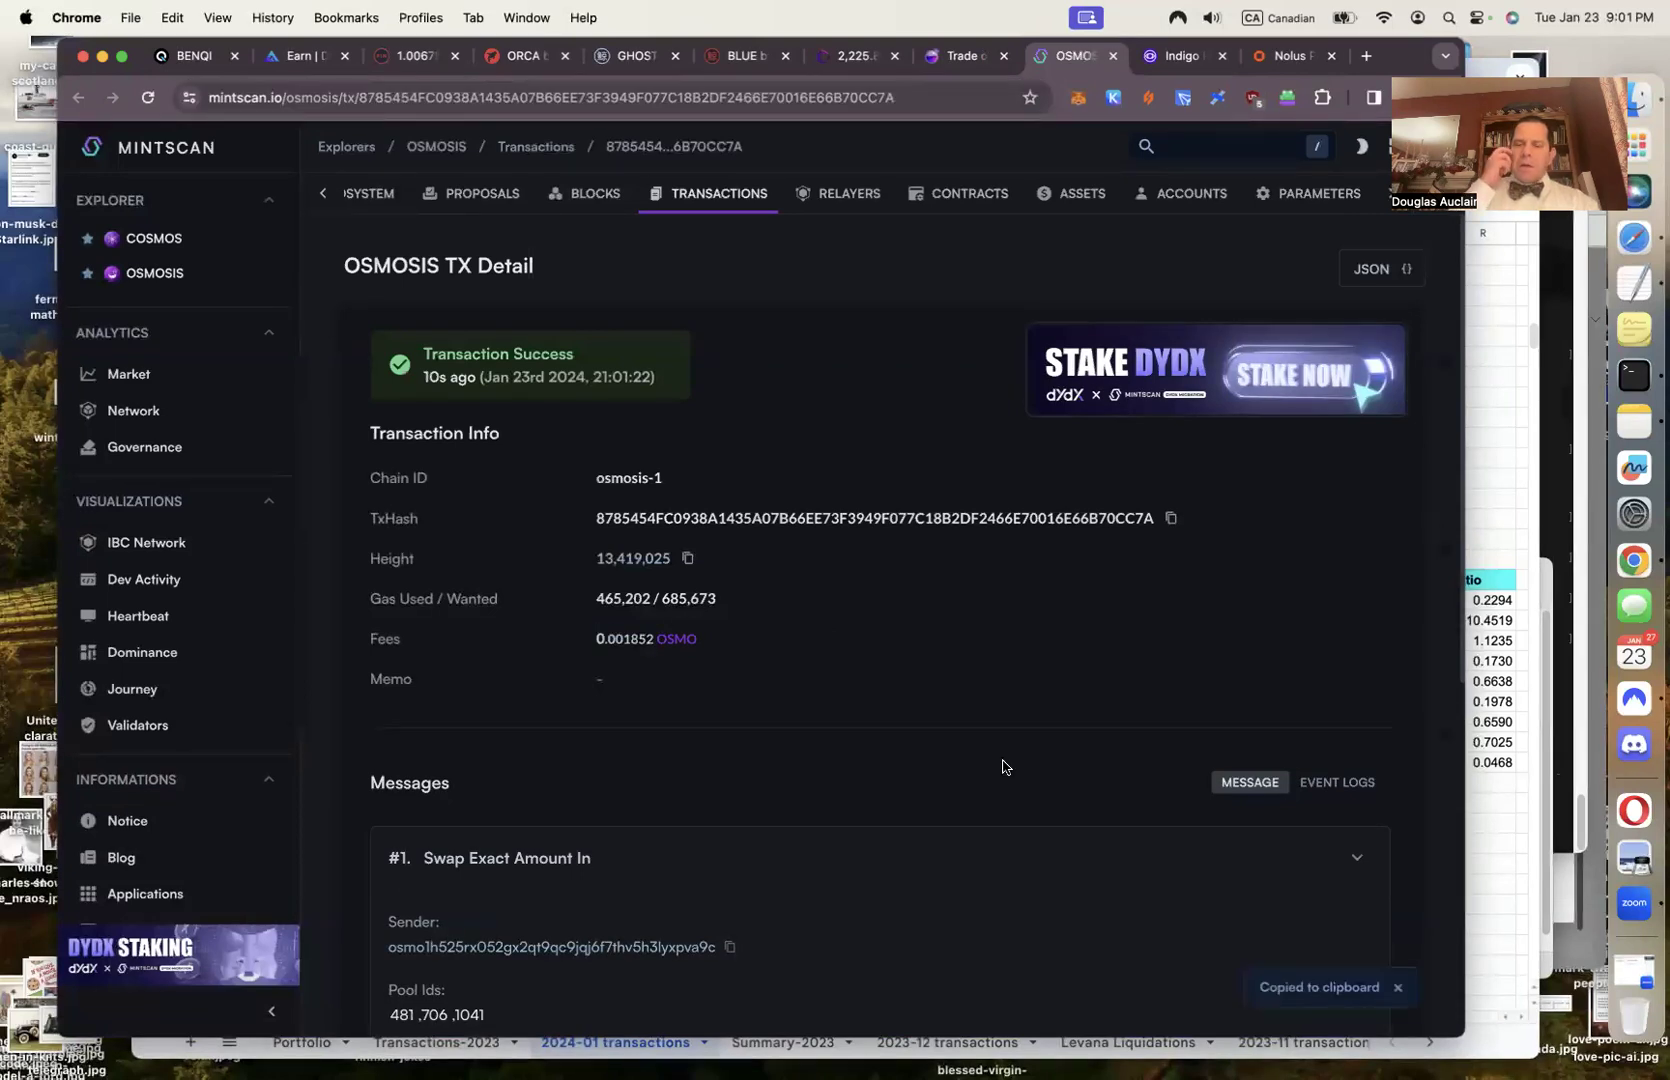
click(1510, 815)
Enter the 0.001852 OSMO coin fee in J131 and close the Mintscan tab
click(879, 768)
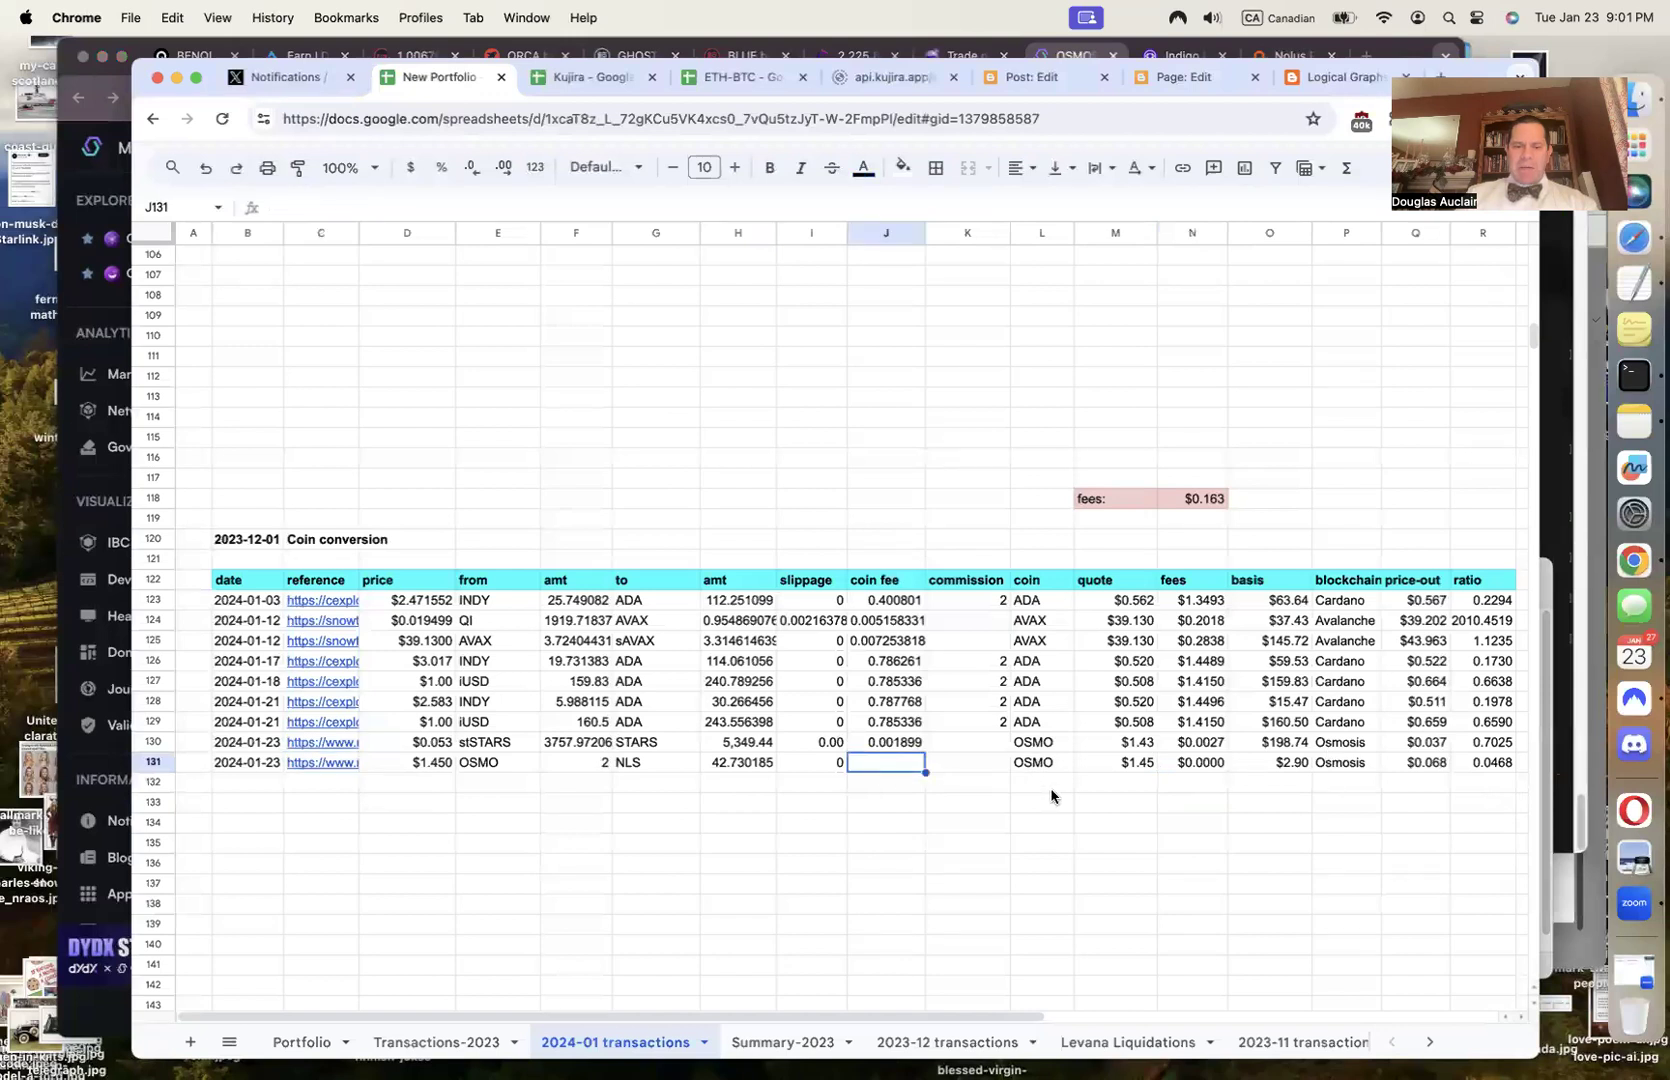
text(0.)
key(super+v)
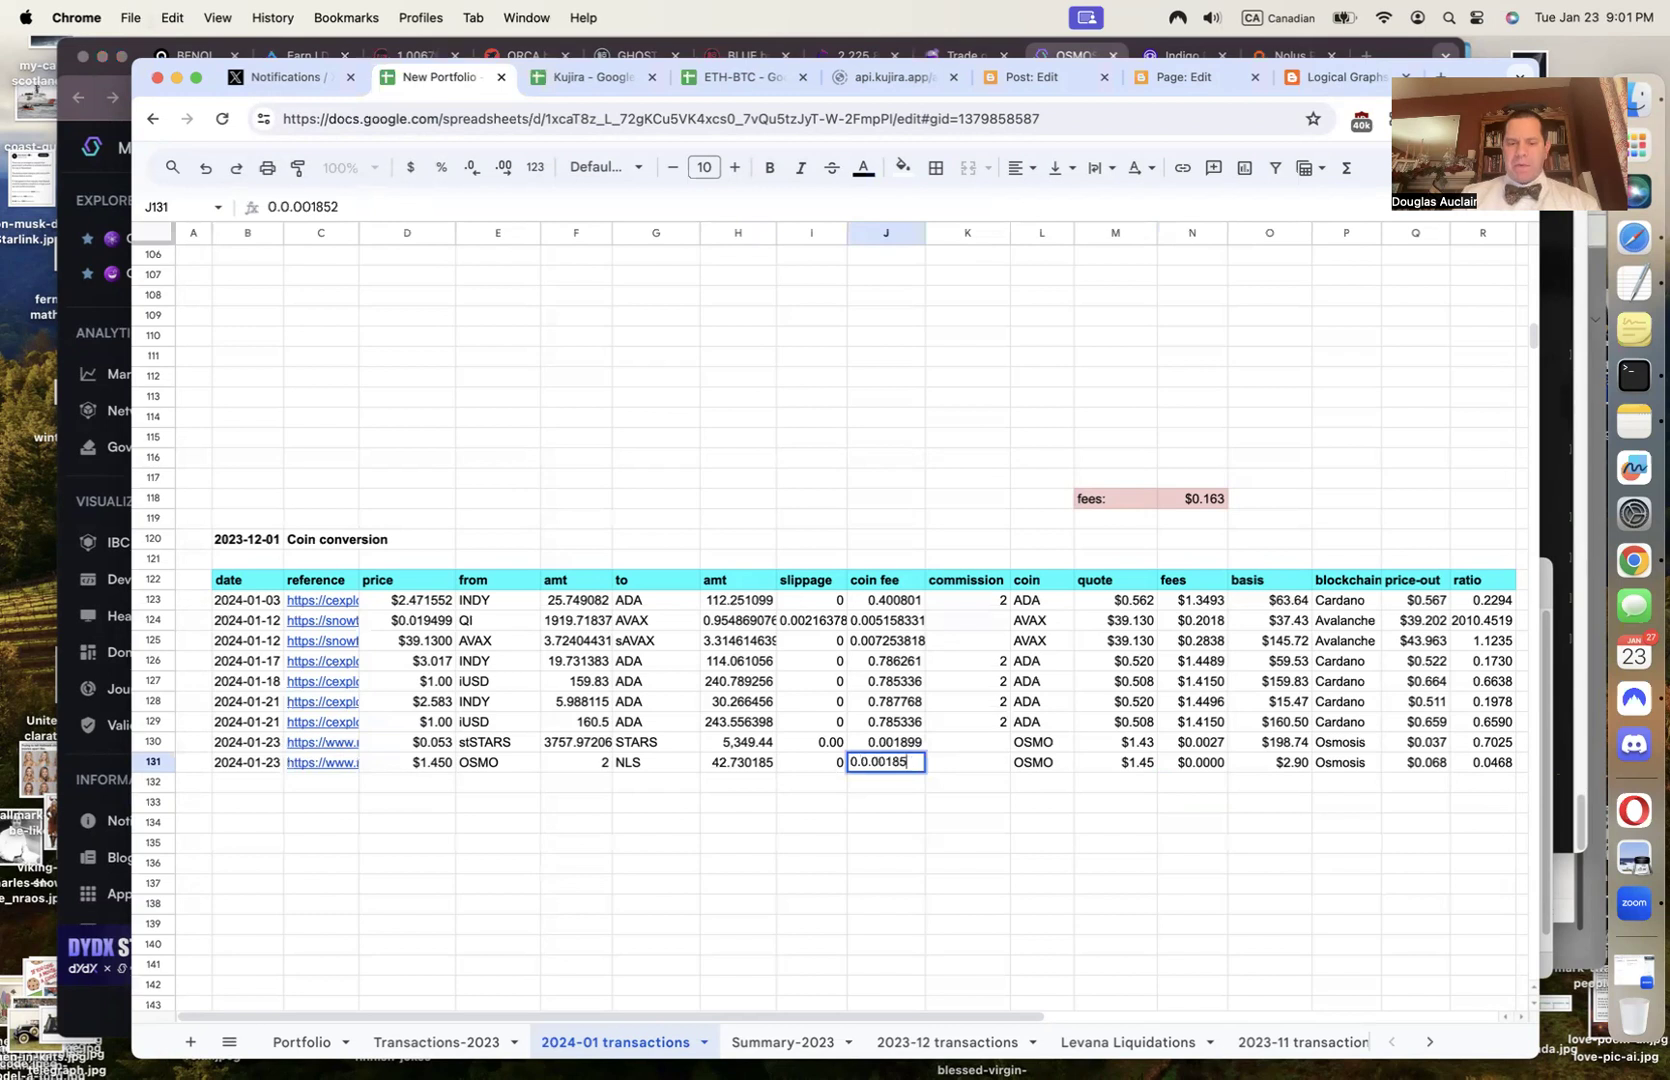
key(BackSpace)
key(BackSpace)
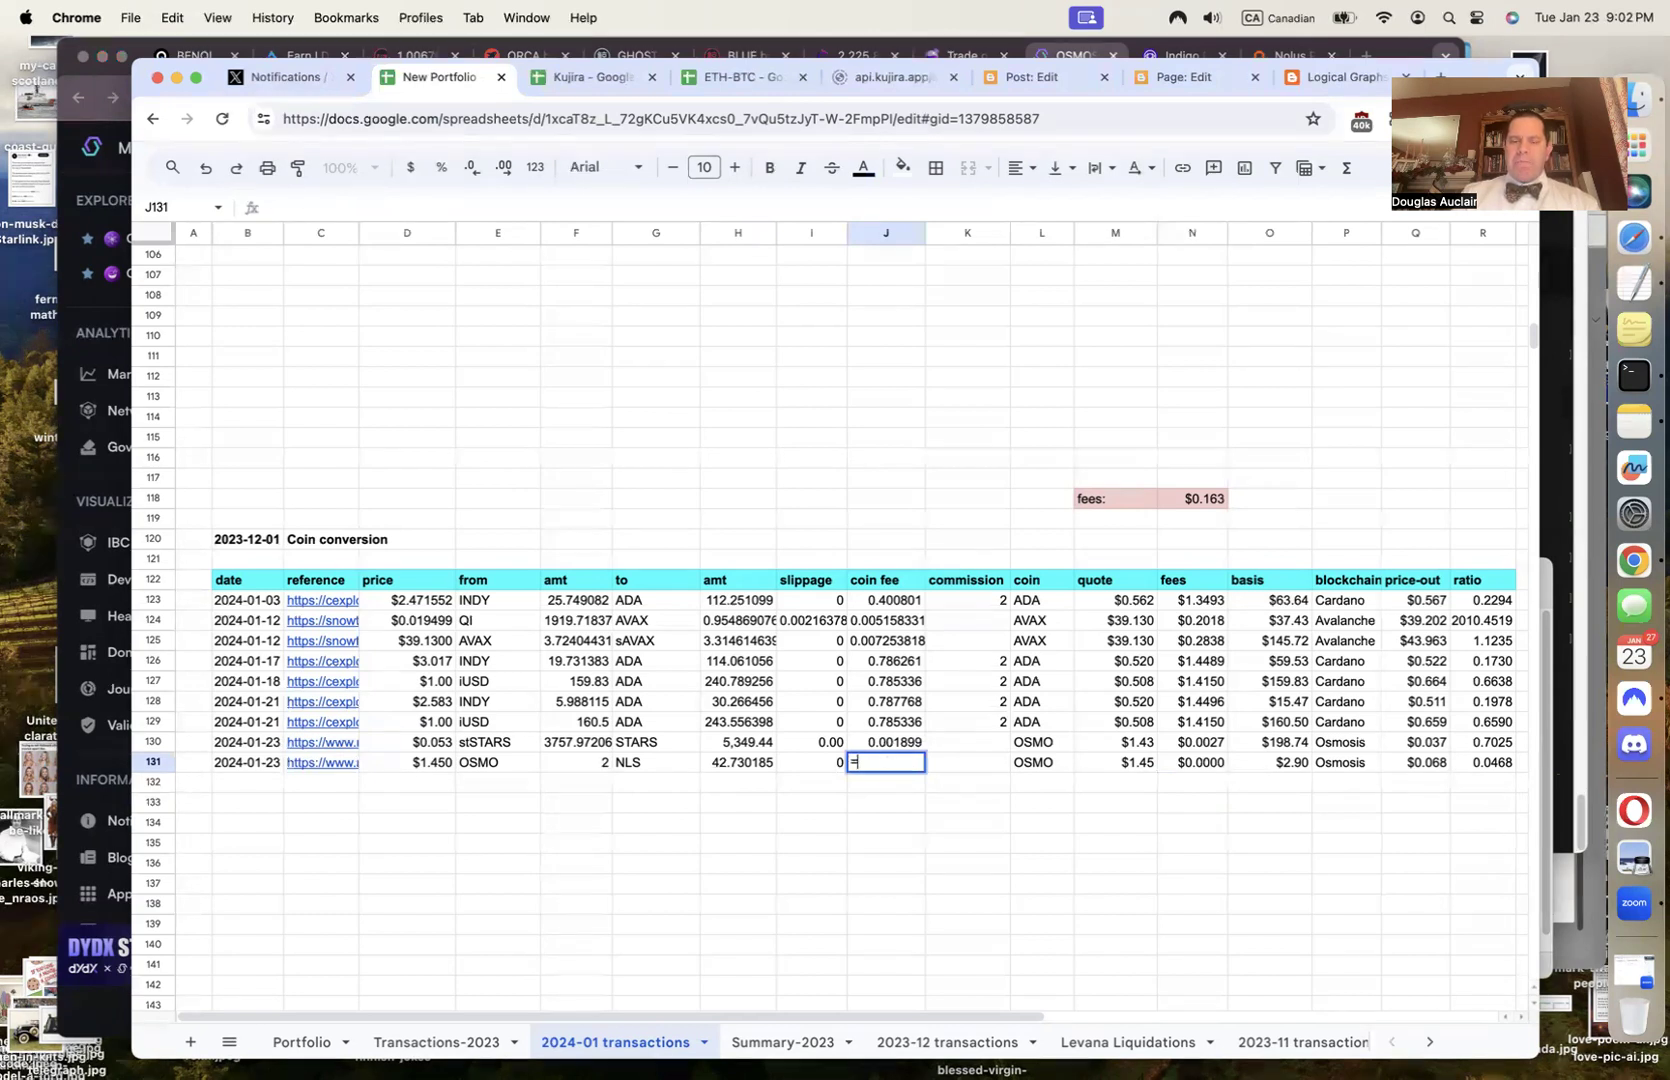
text(=)
key(super+v)
key(Tab)
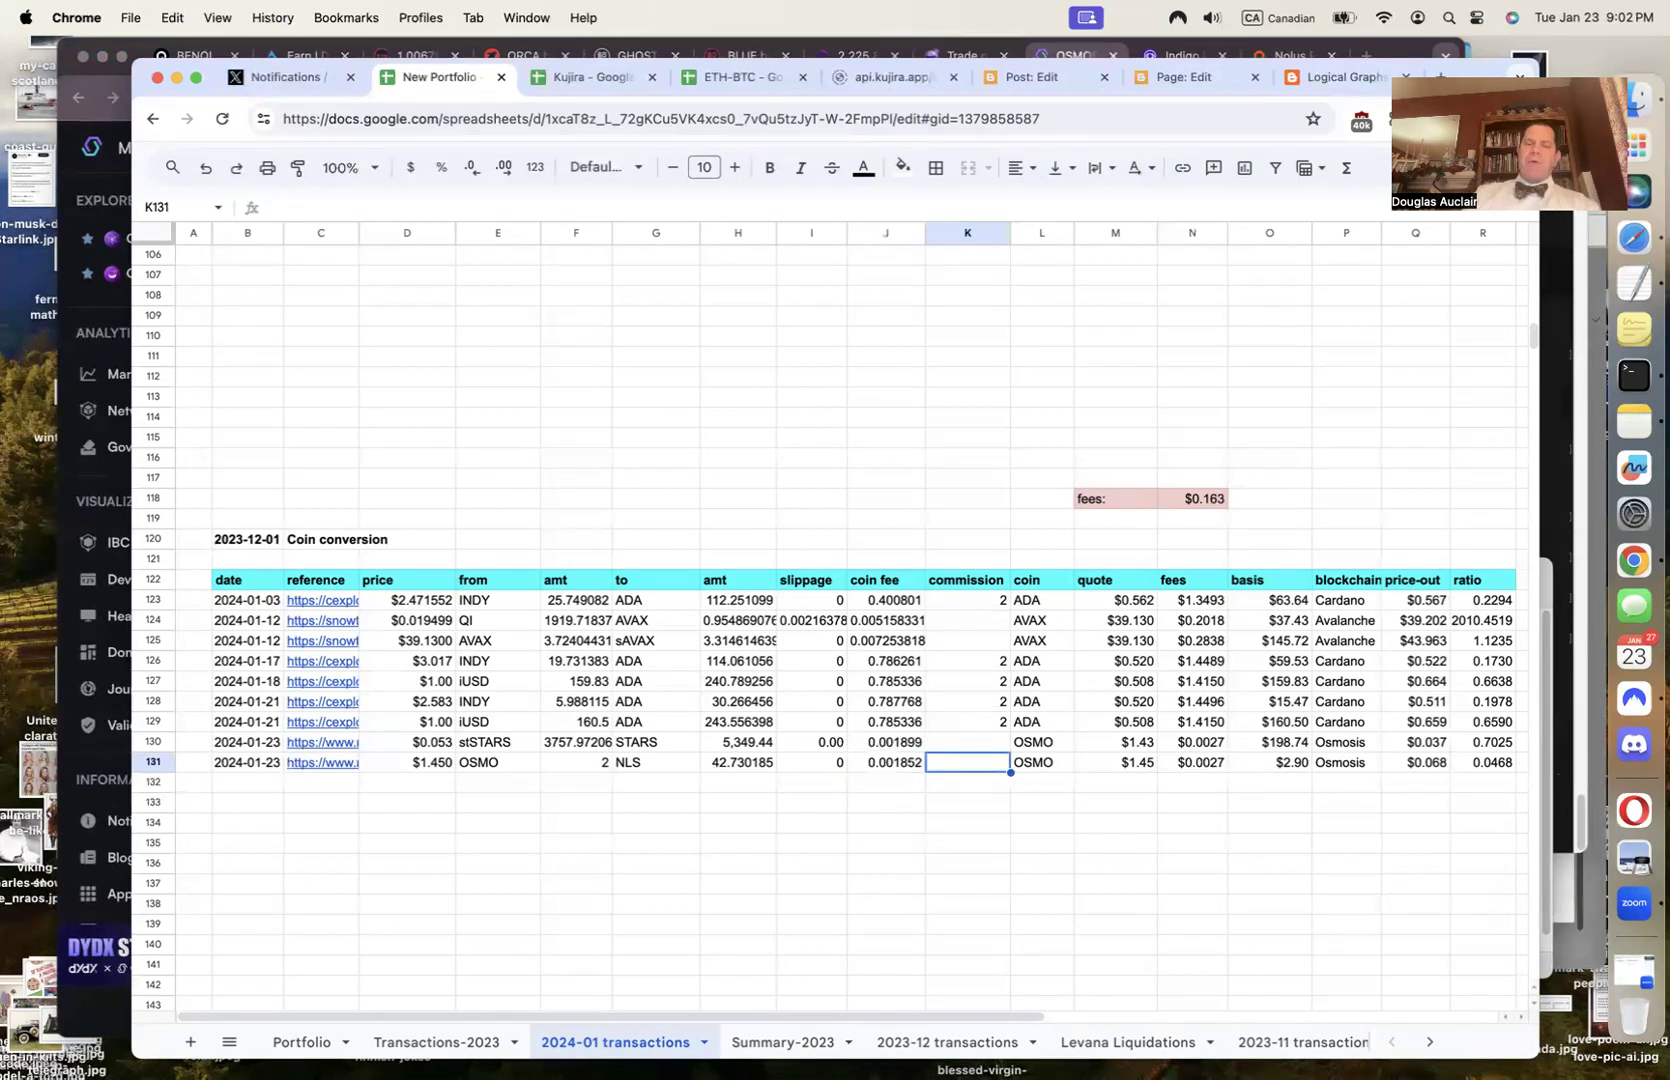
click(94, 727)
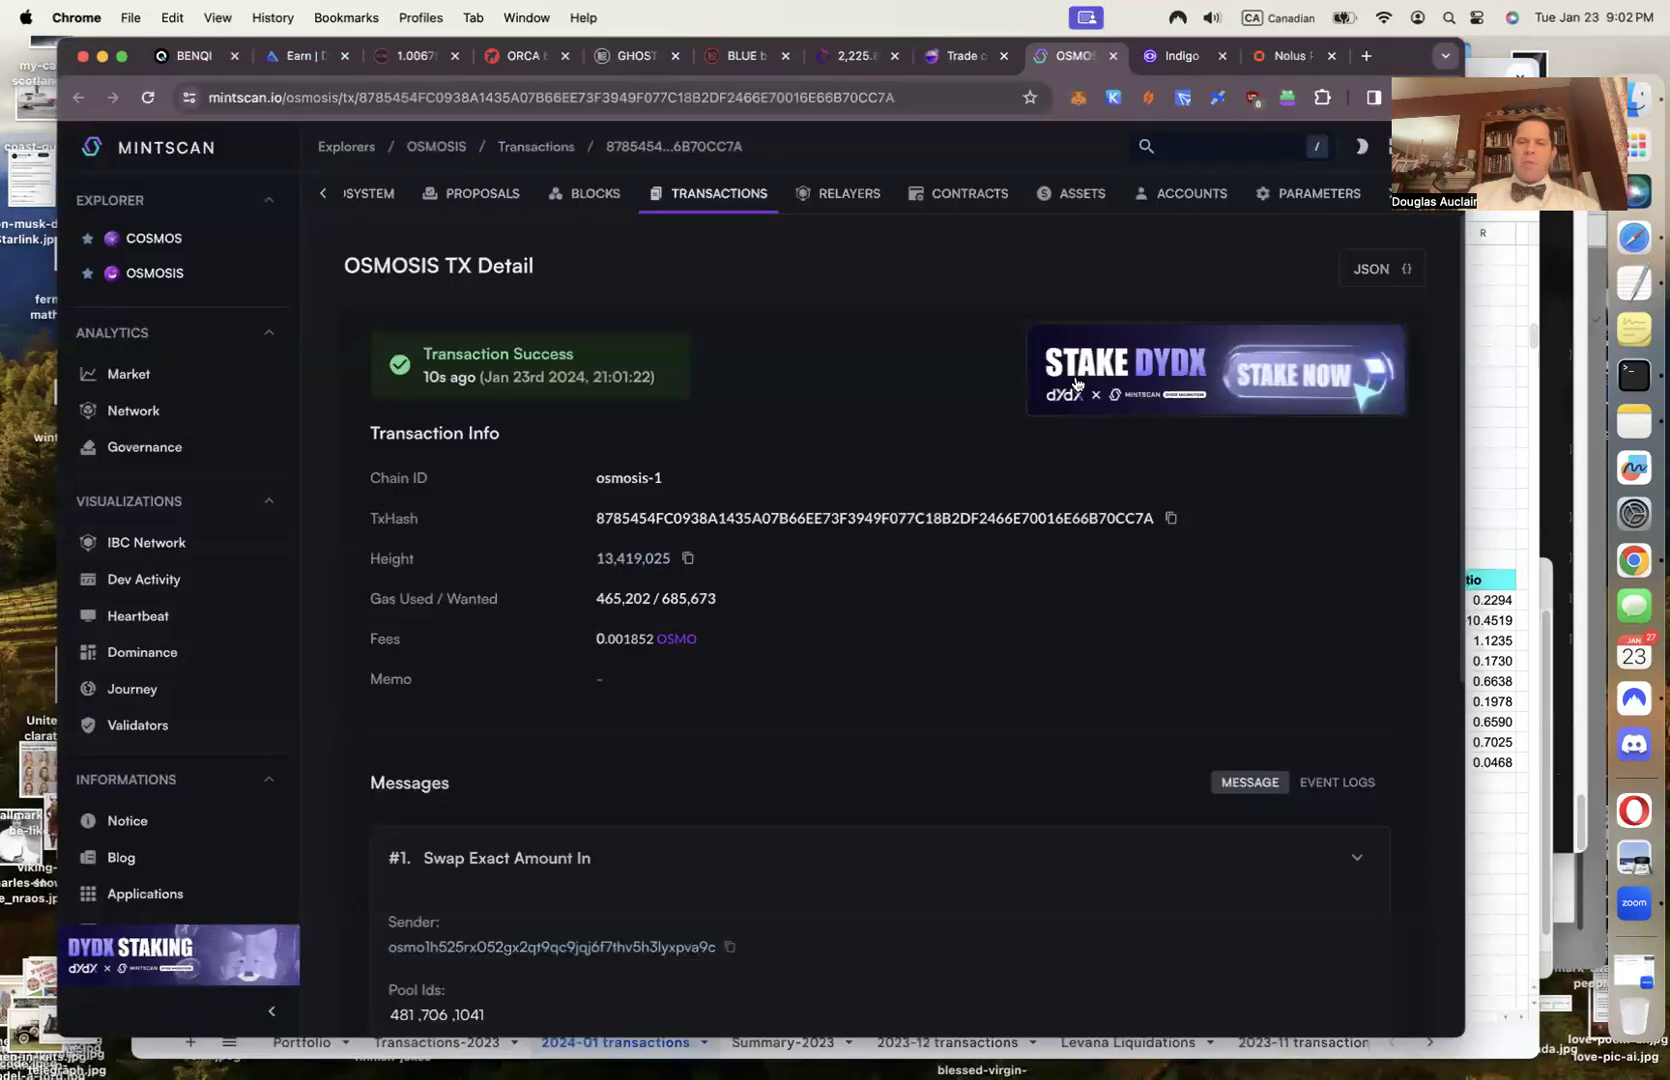
key(super+w)
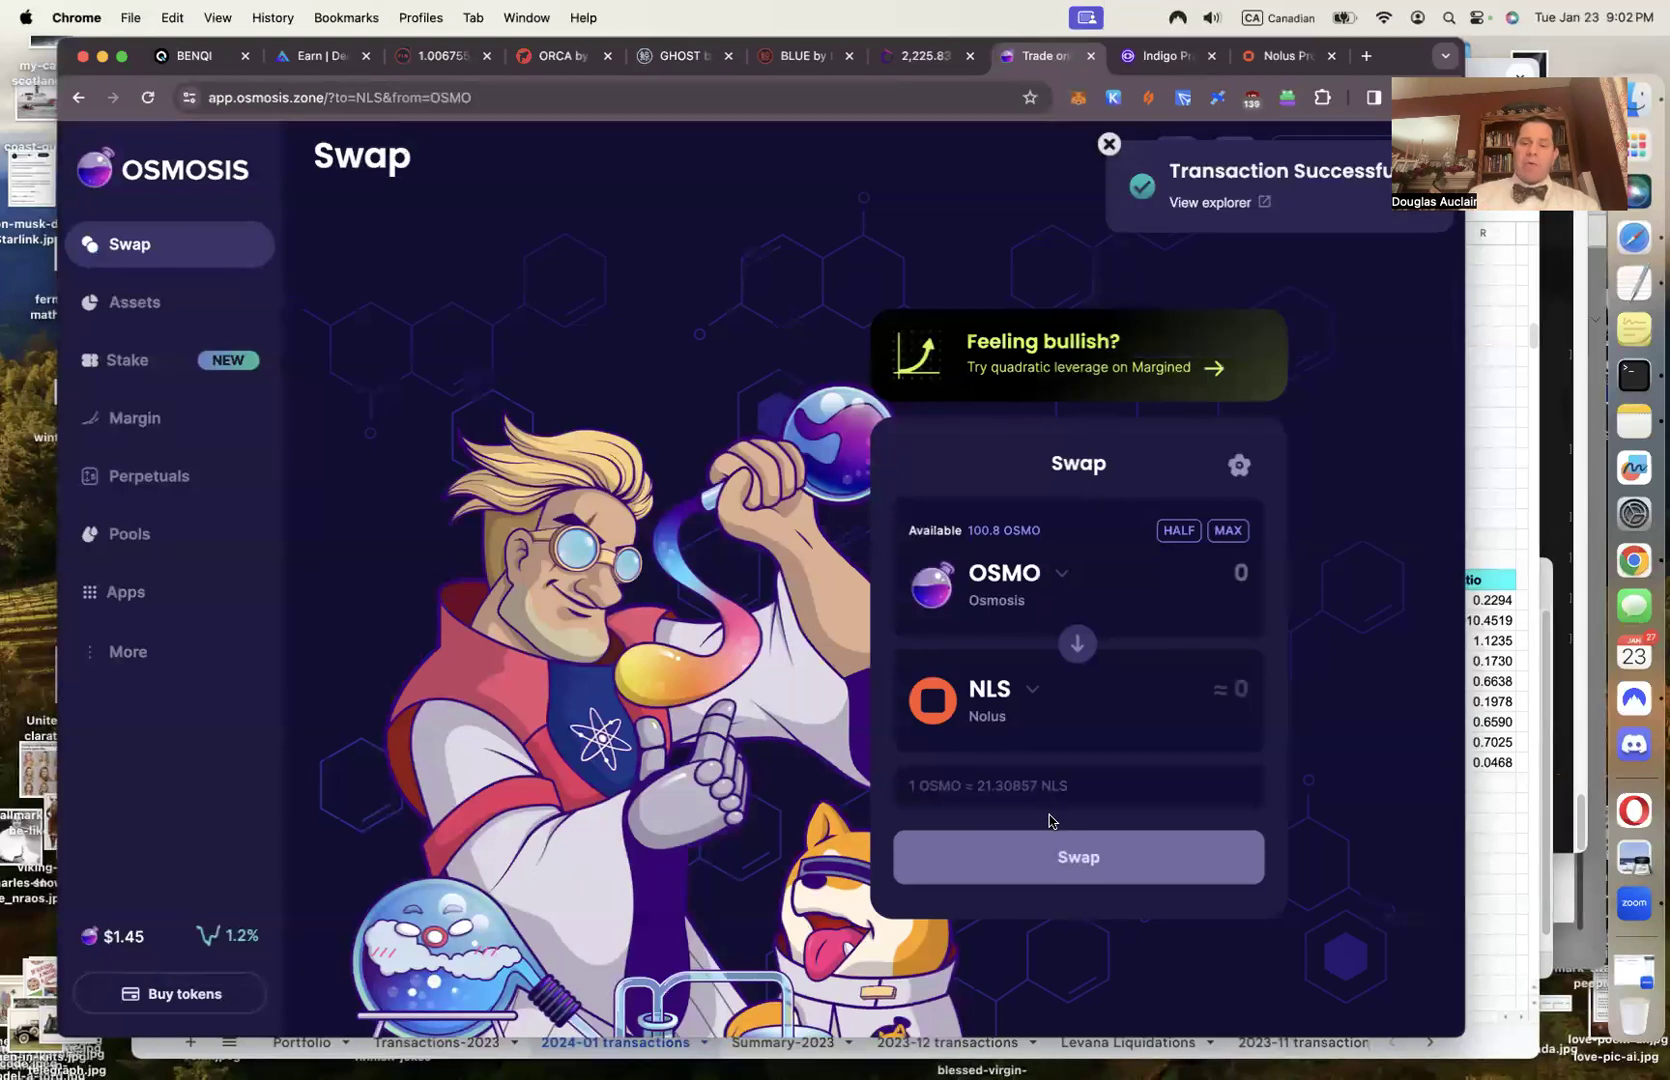
Set the swap to the maximum OSMO, then reload Assets and start the NLS withdrawal to Nolus
click(1222, 535)
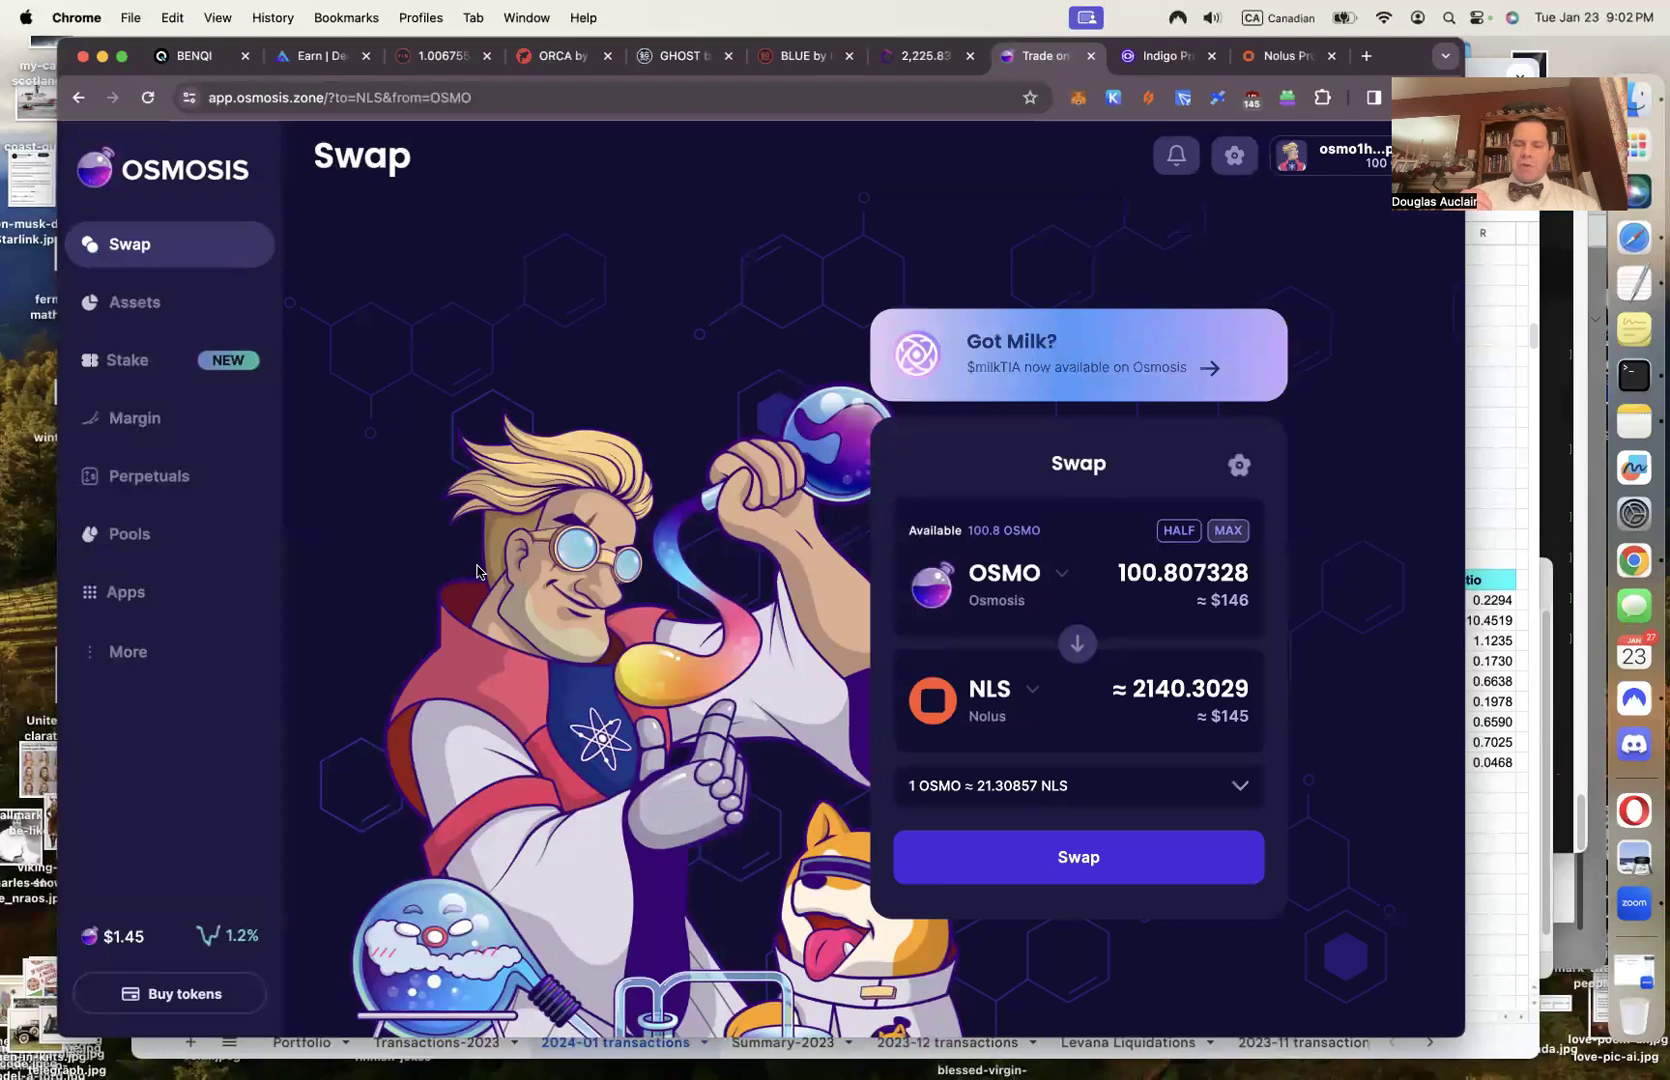
click(133, 313)
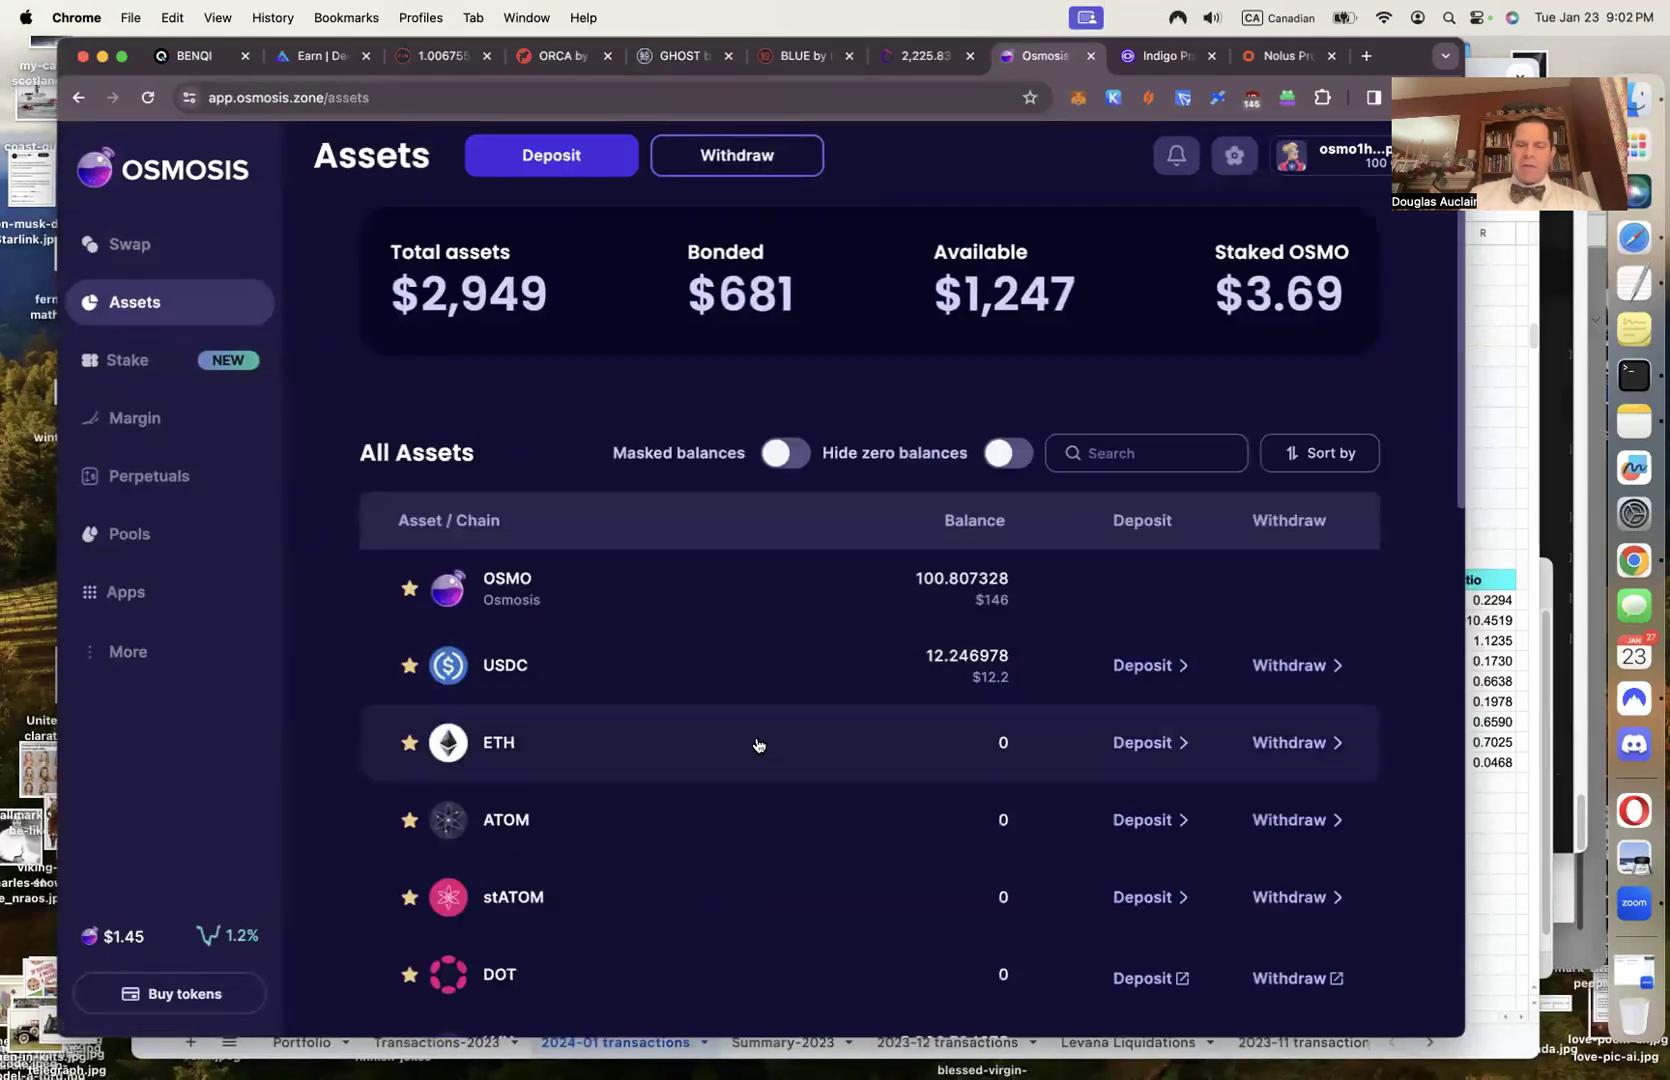
click(684, 100)
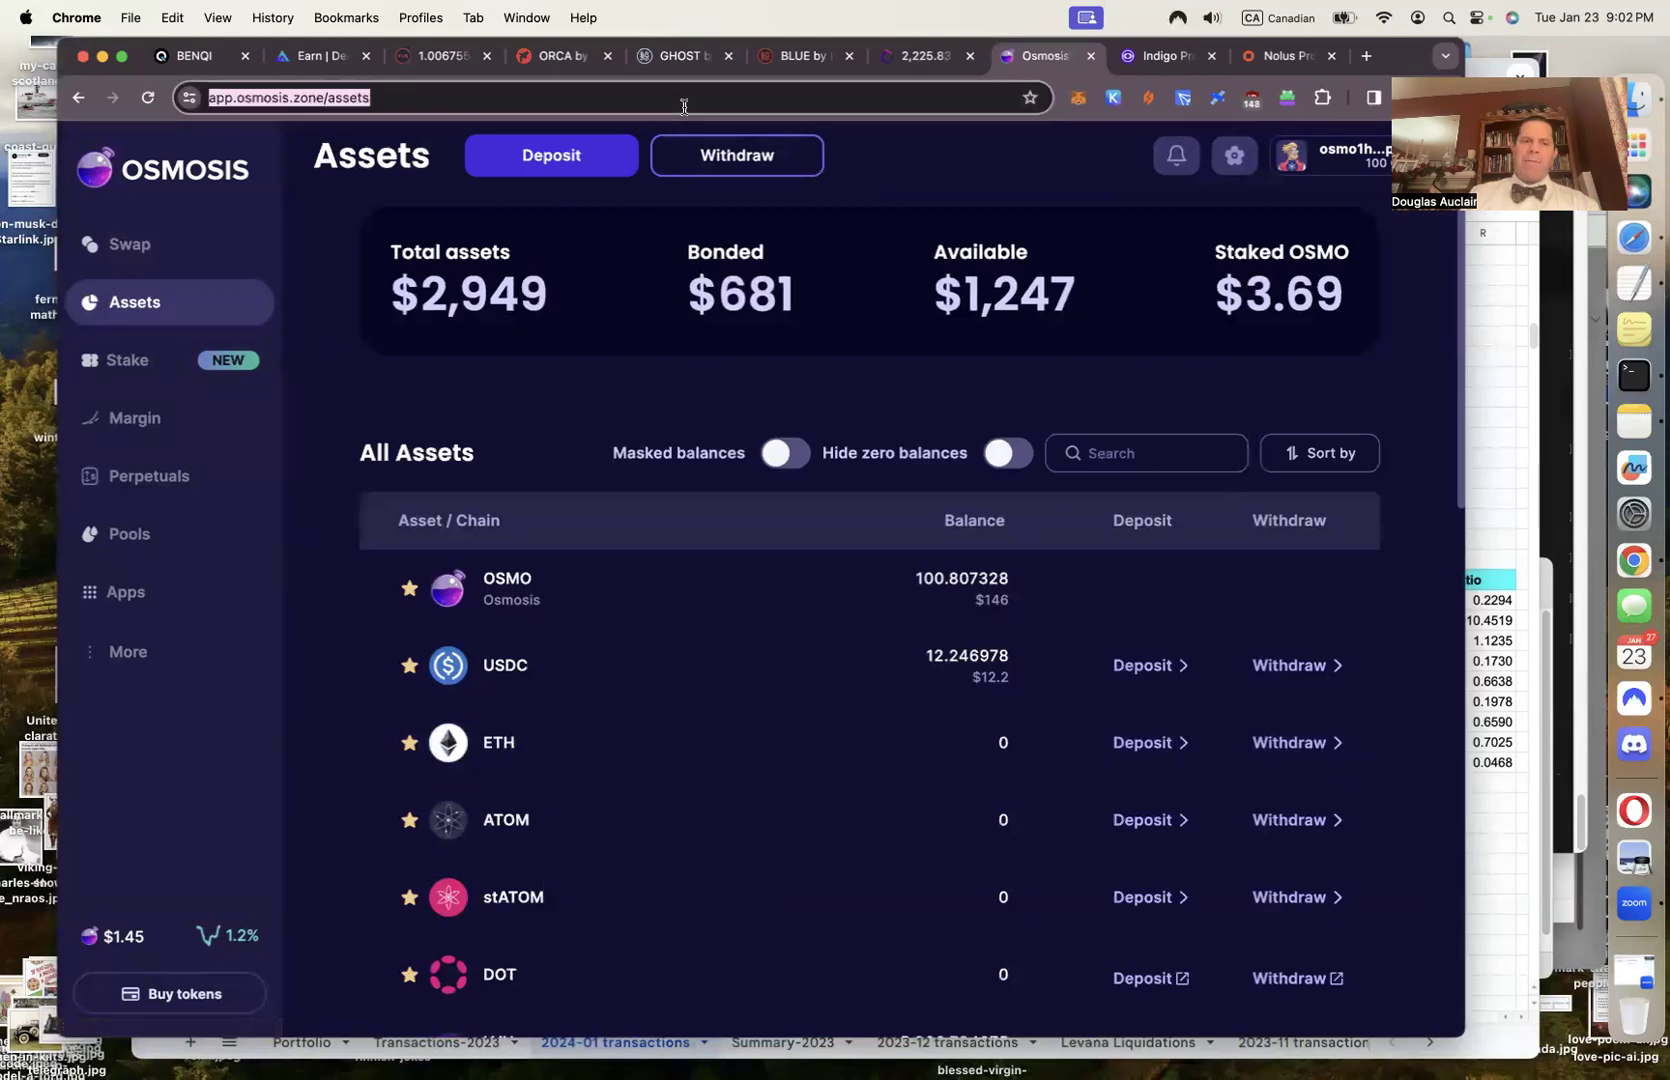
key(Return)
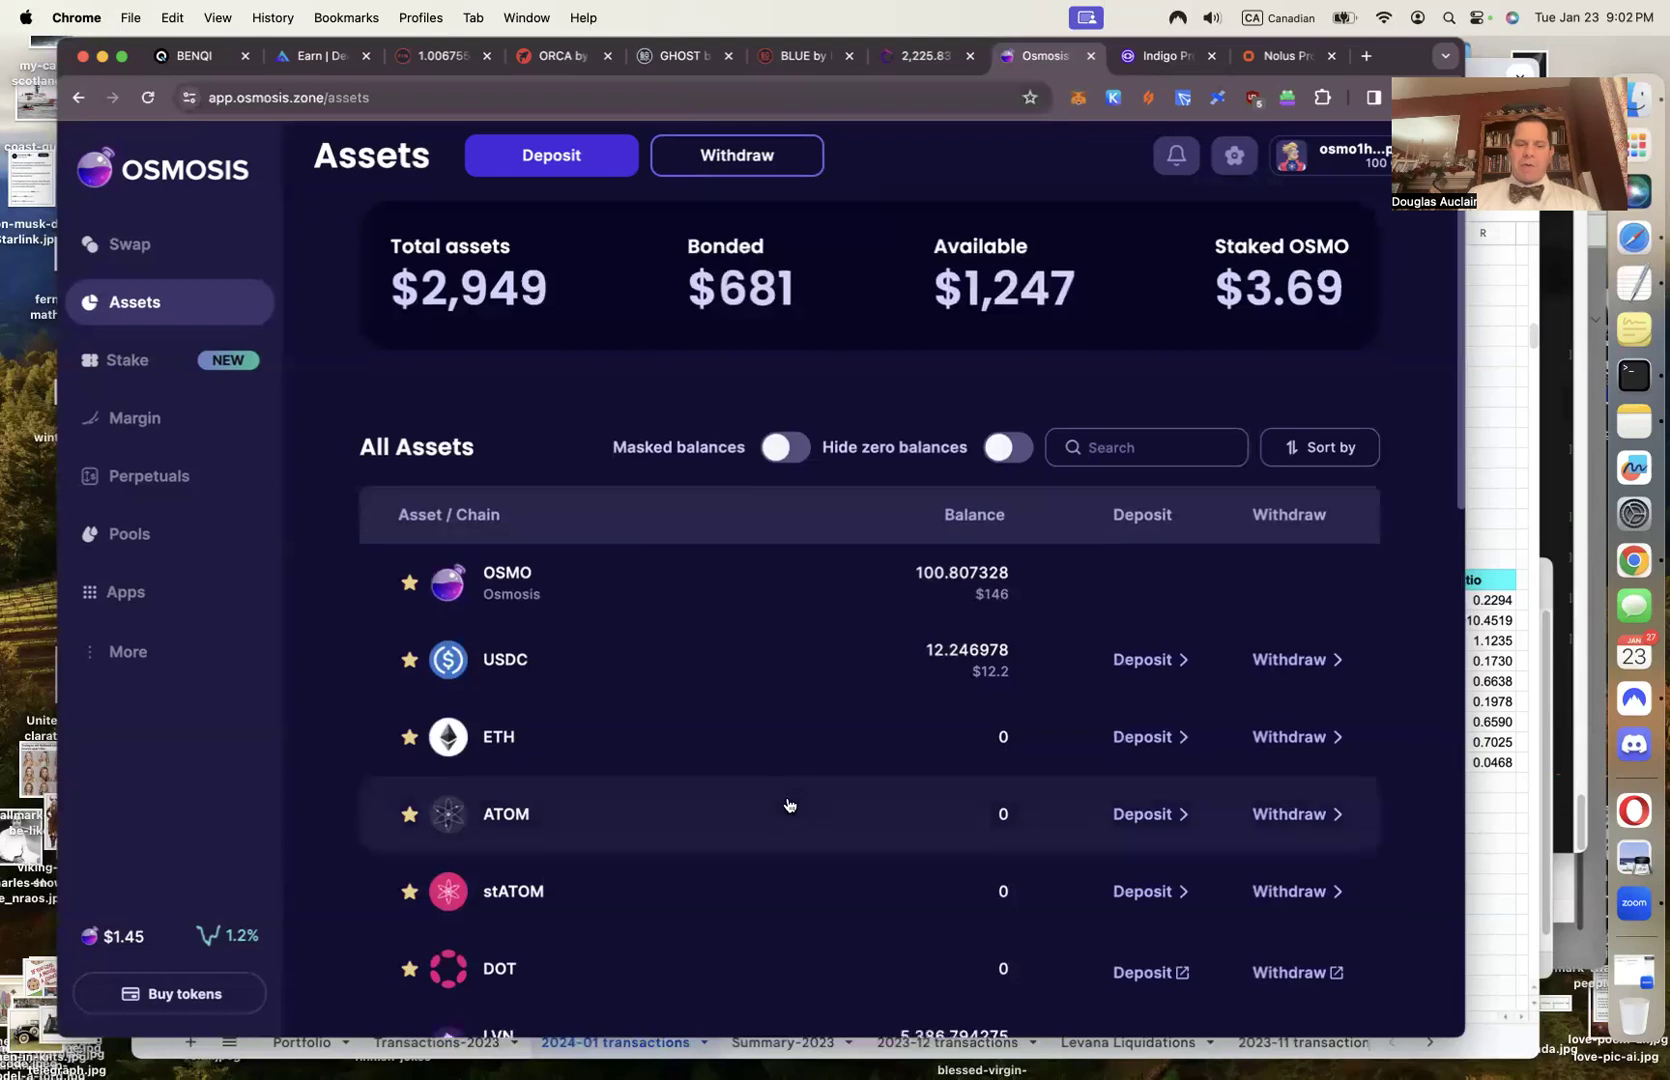
scroll(787, 804, down, 5)
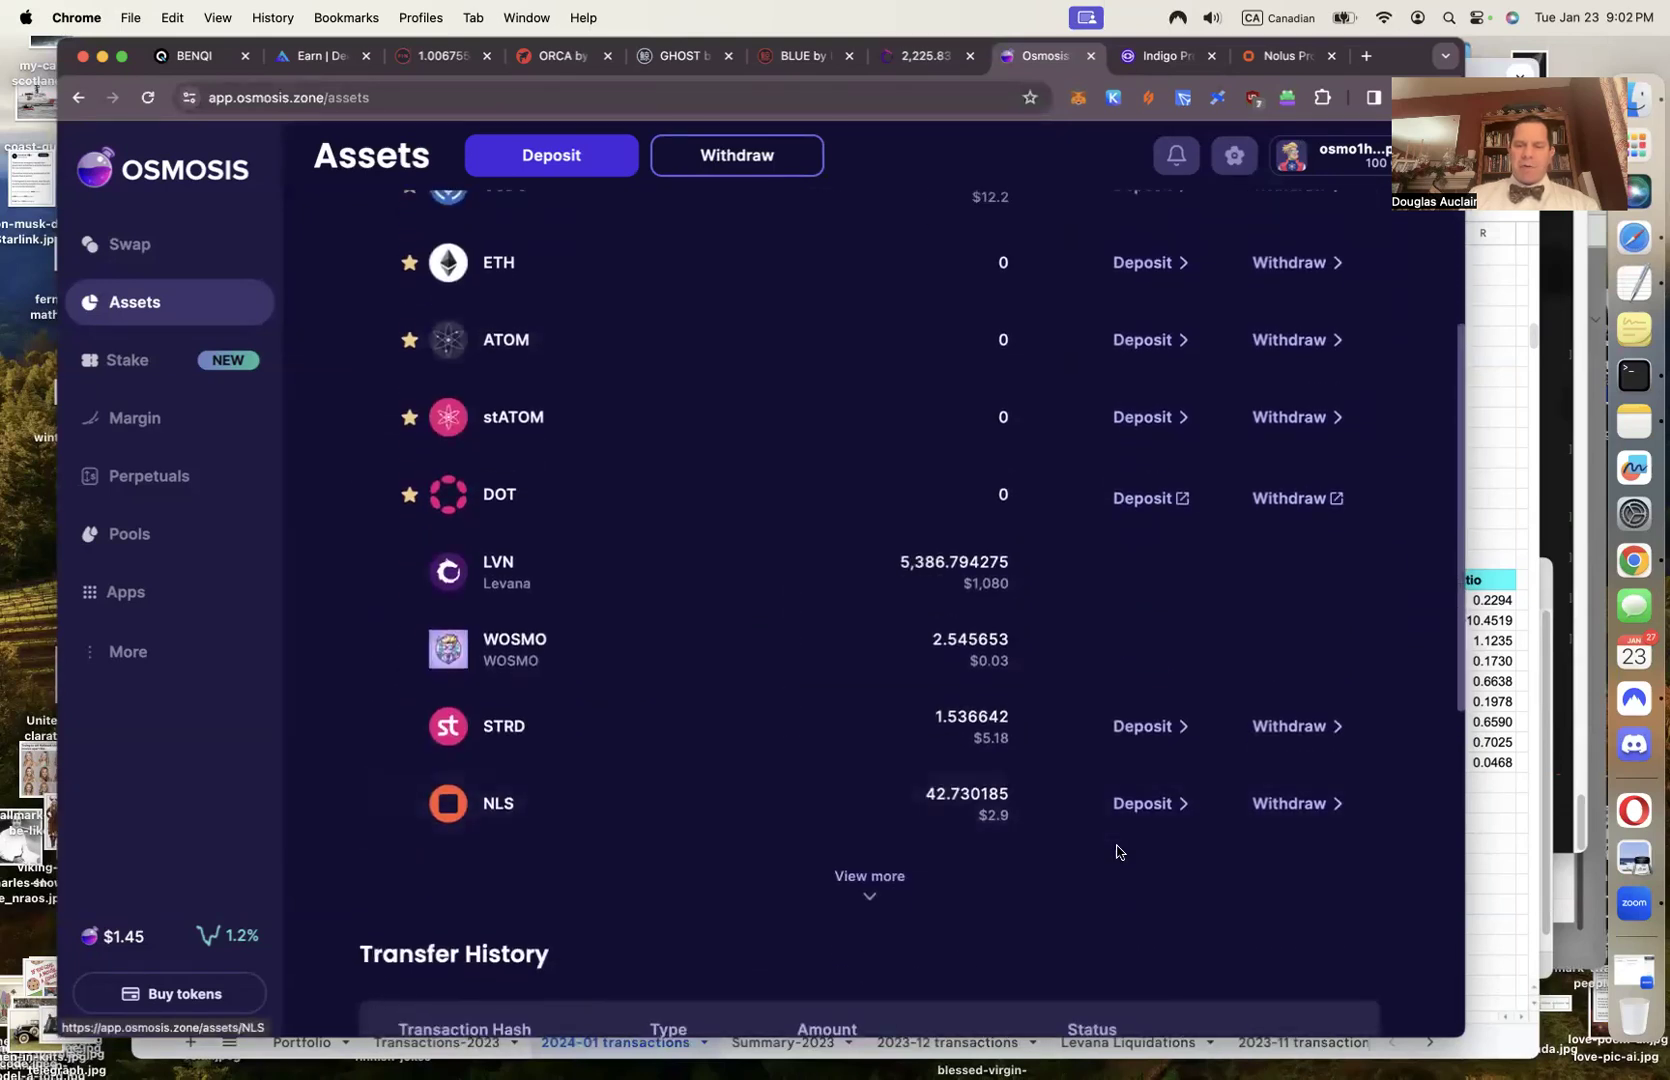
click(1290, 803)
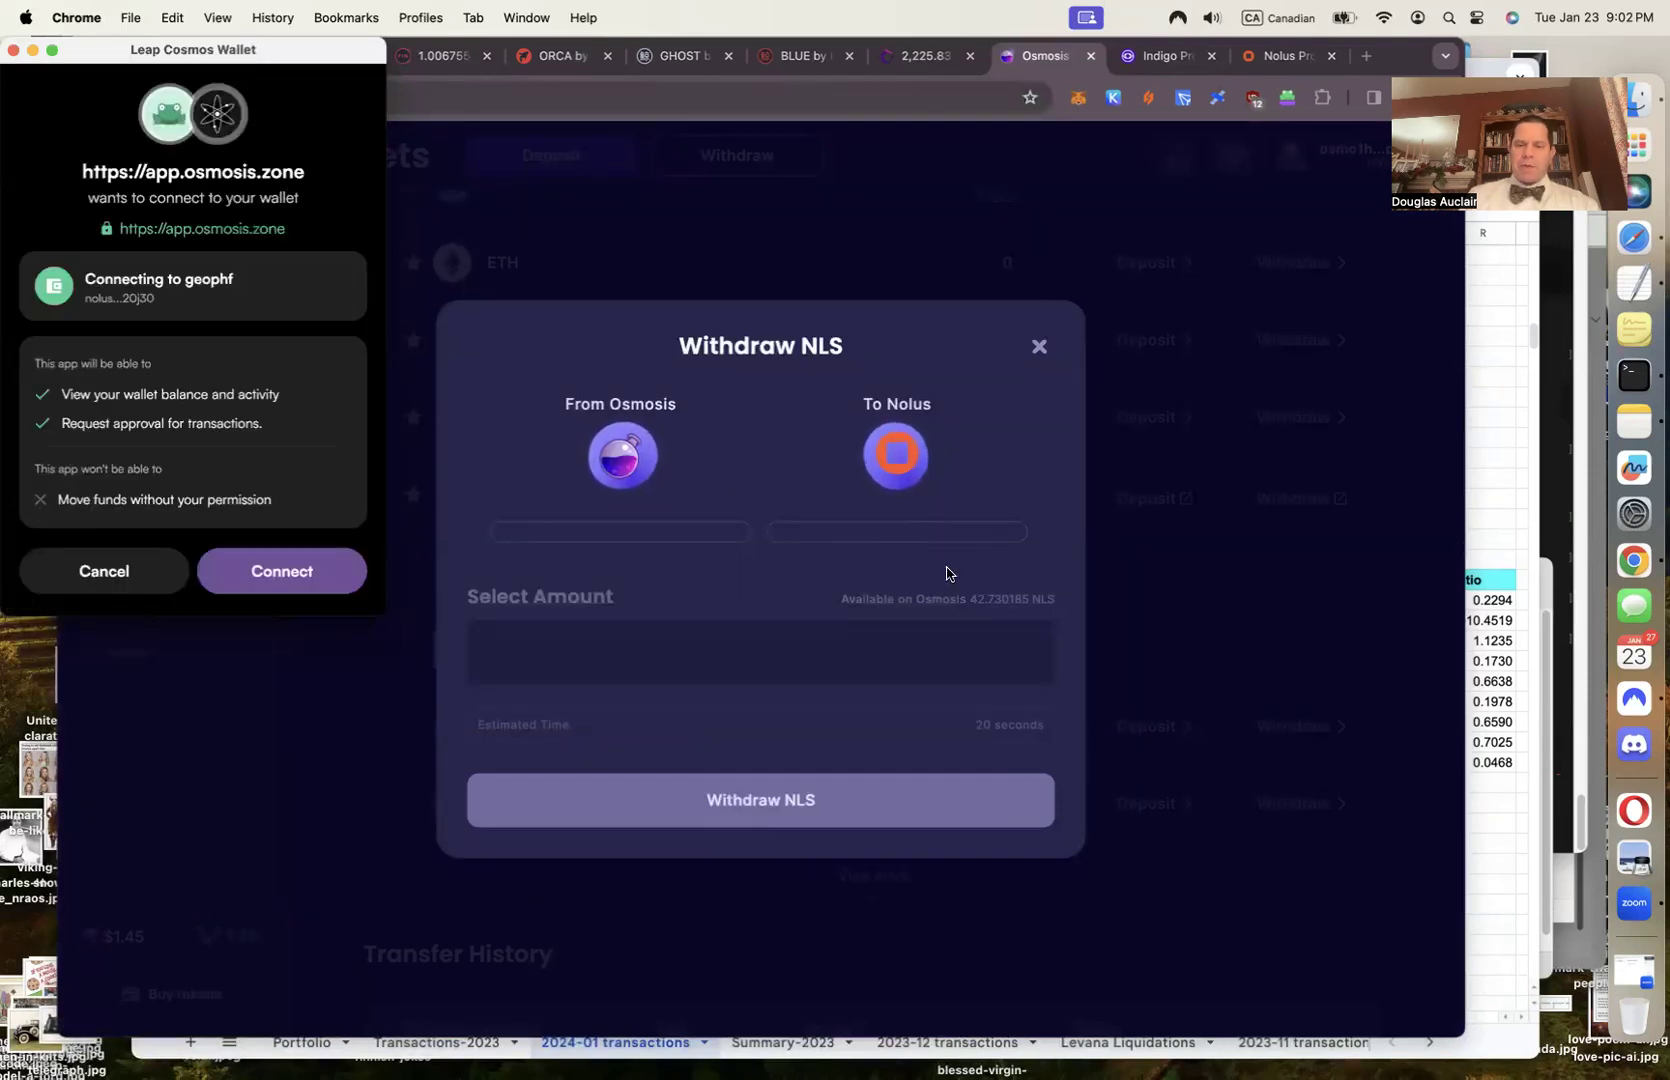
Fill in the full 42.730185 NLS balance and screenshot the withdrawal dialog
click(998, 604)
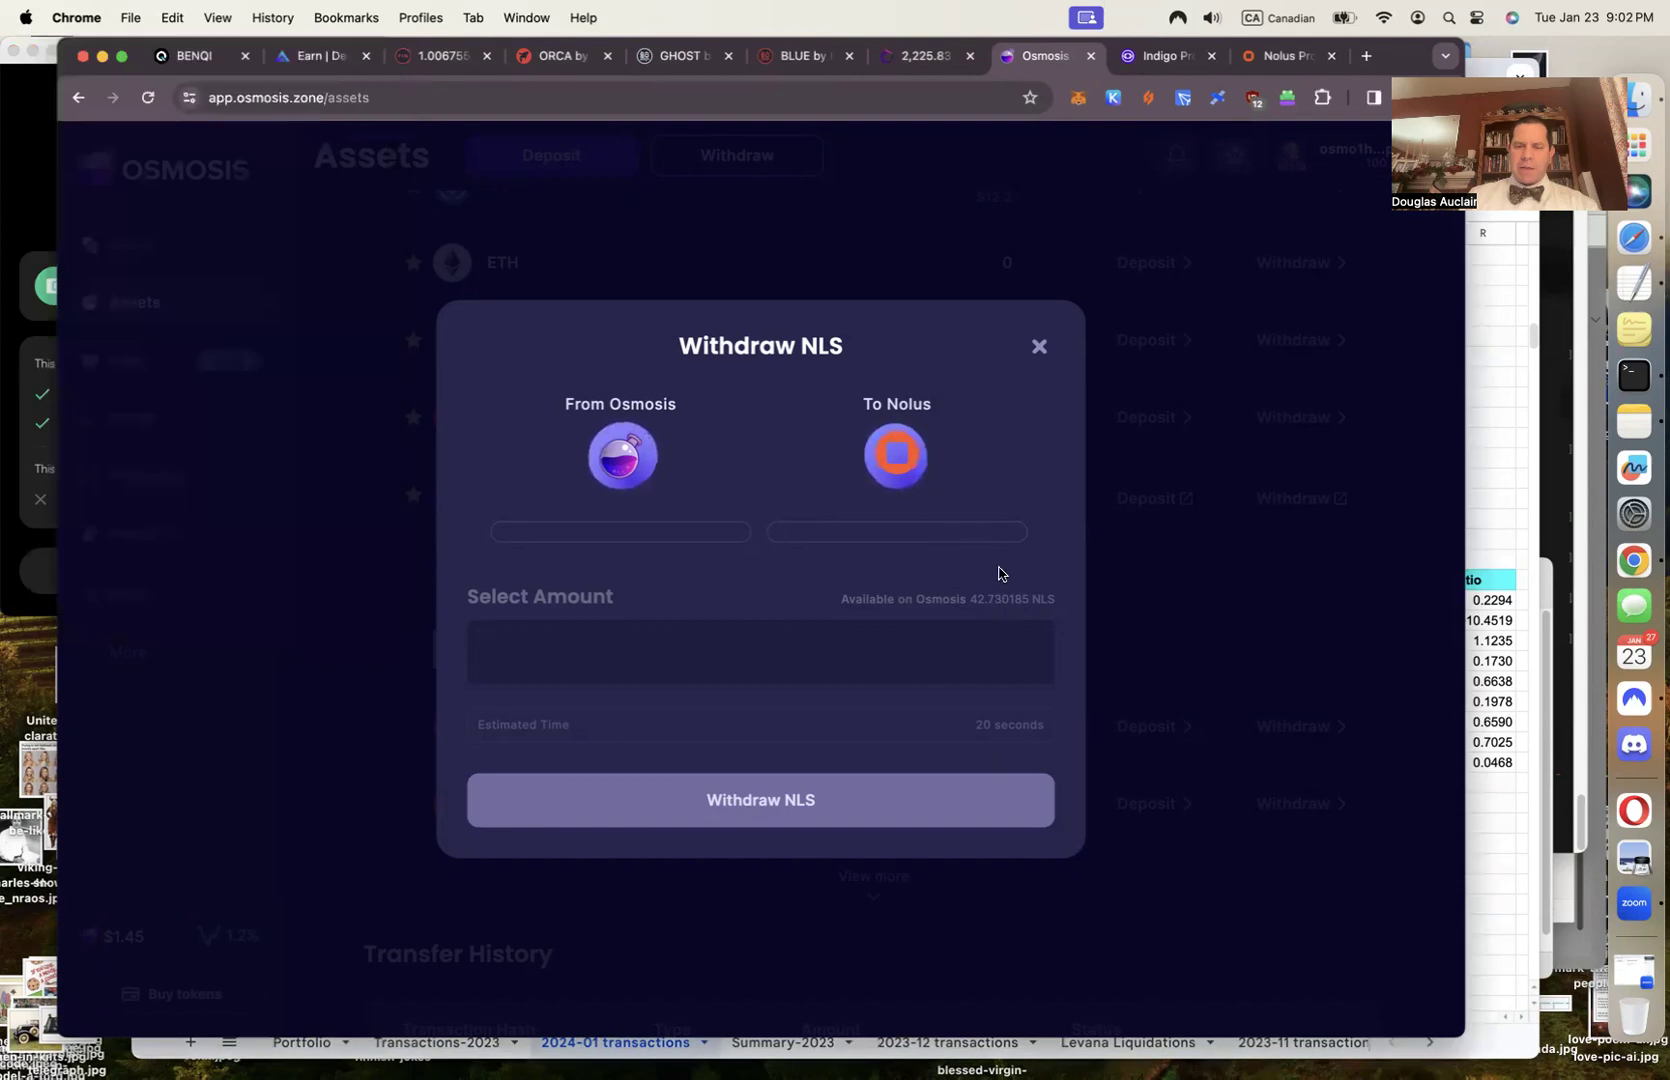
click(1000, 606)
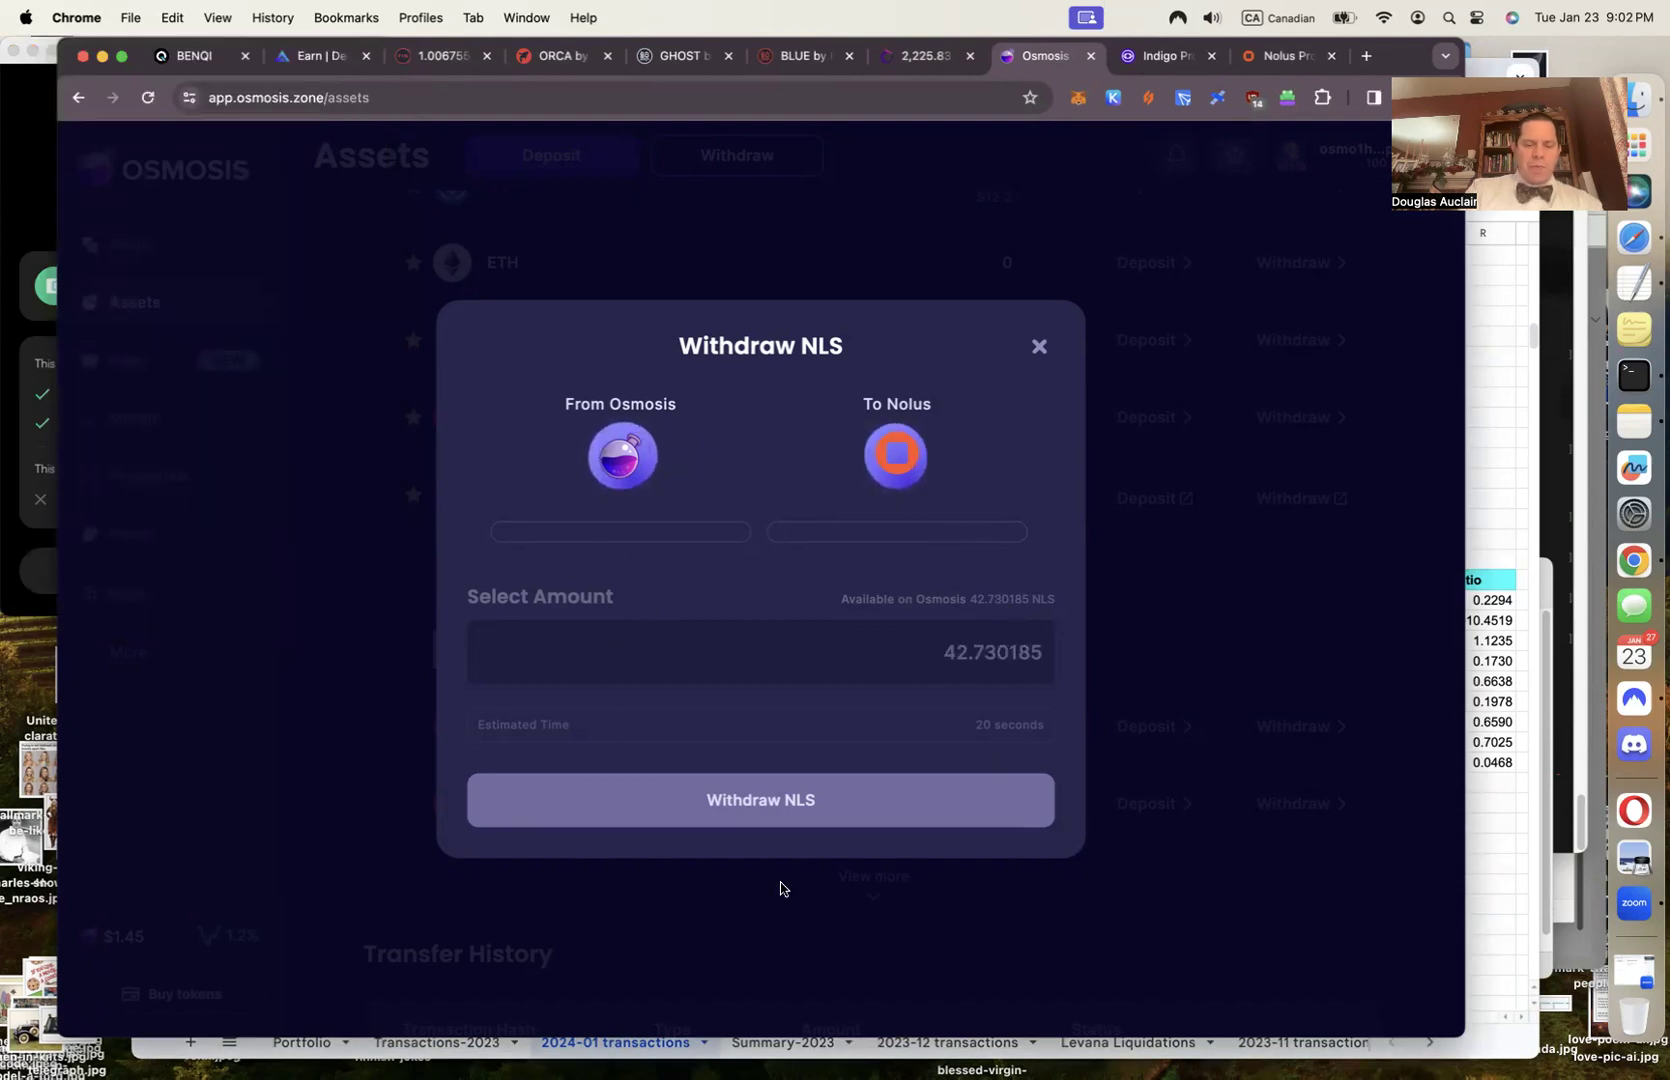
key(super+shift+4)
drag(168, 175, 1190, 926)
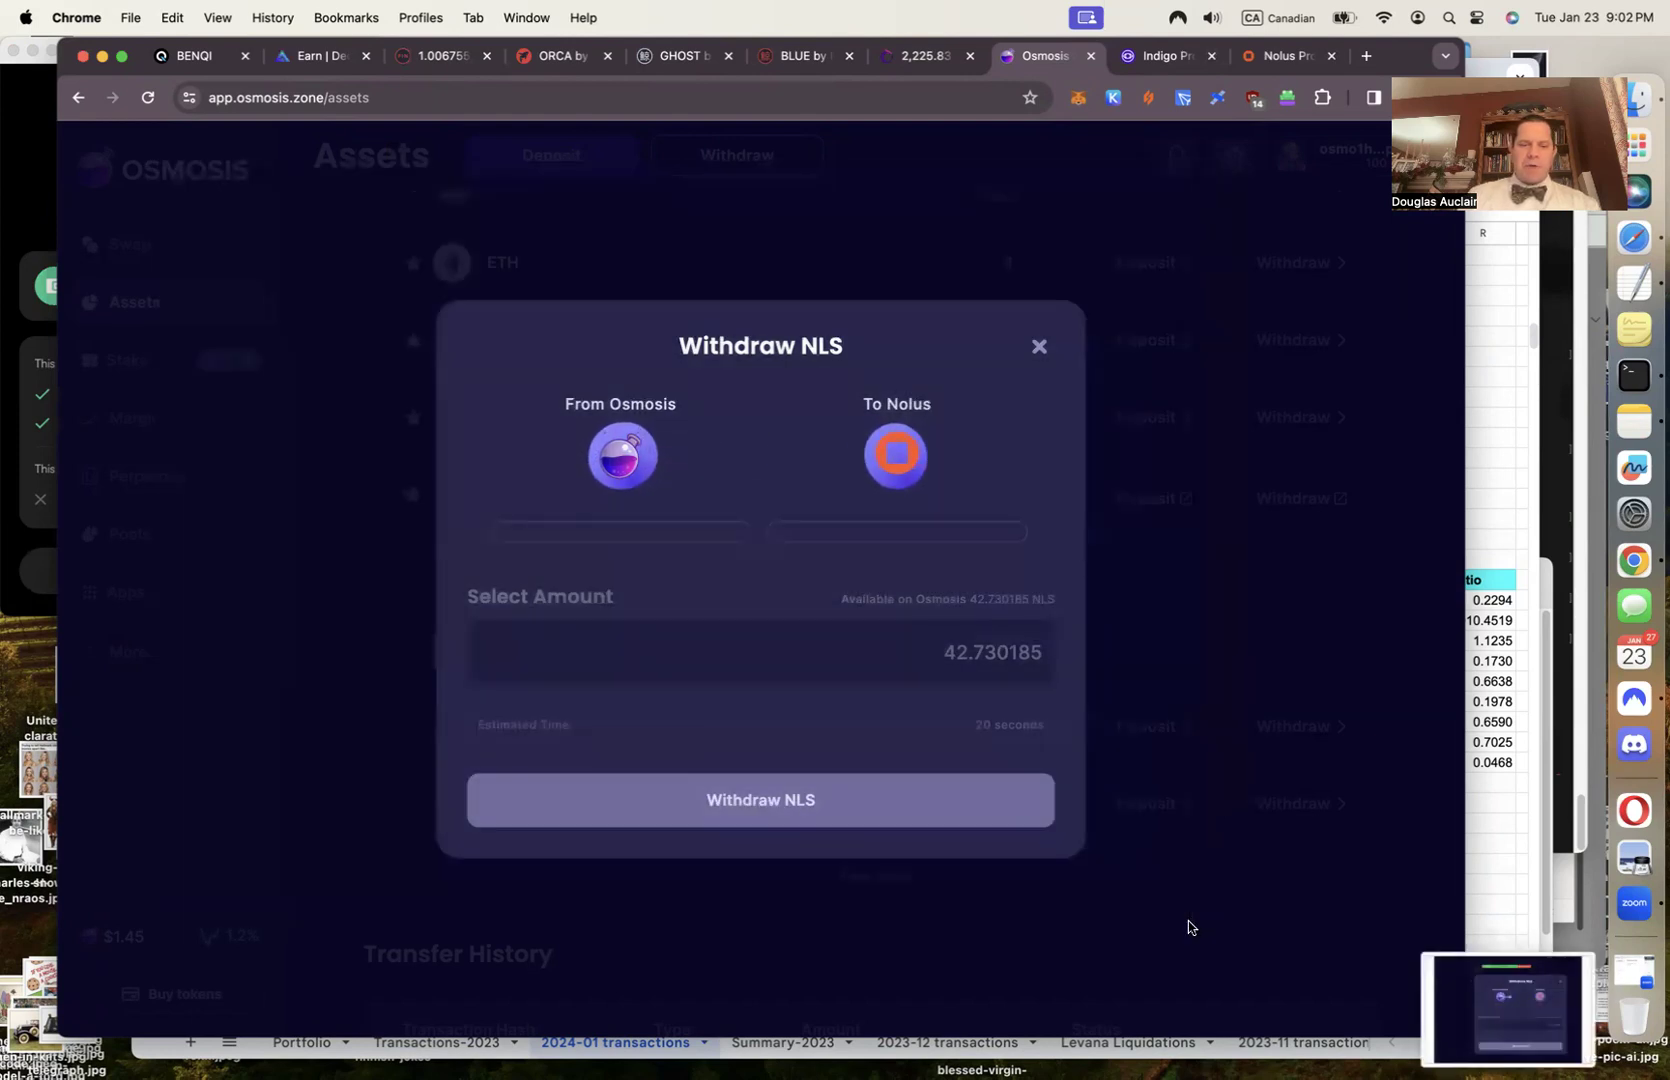
double_click(980, 655)
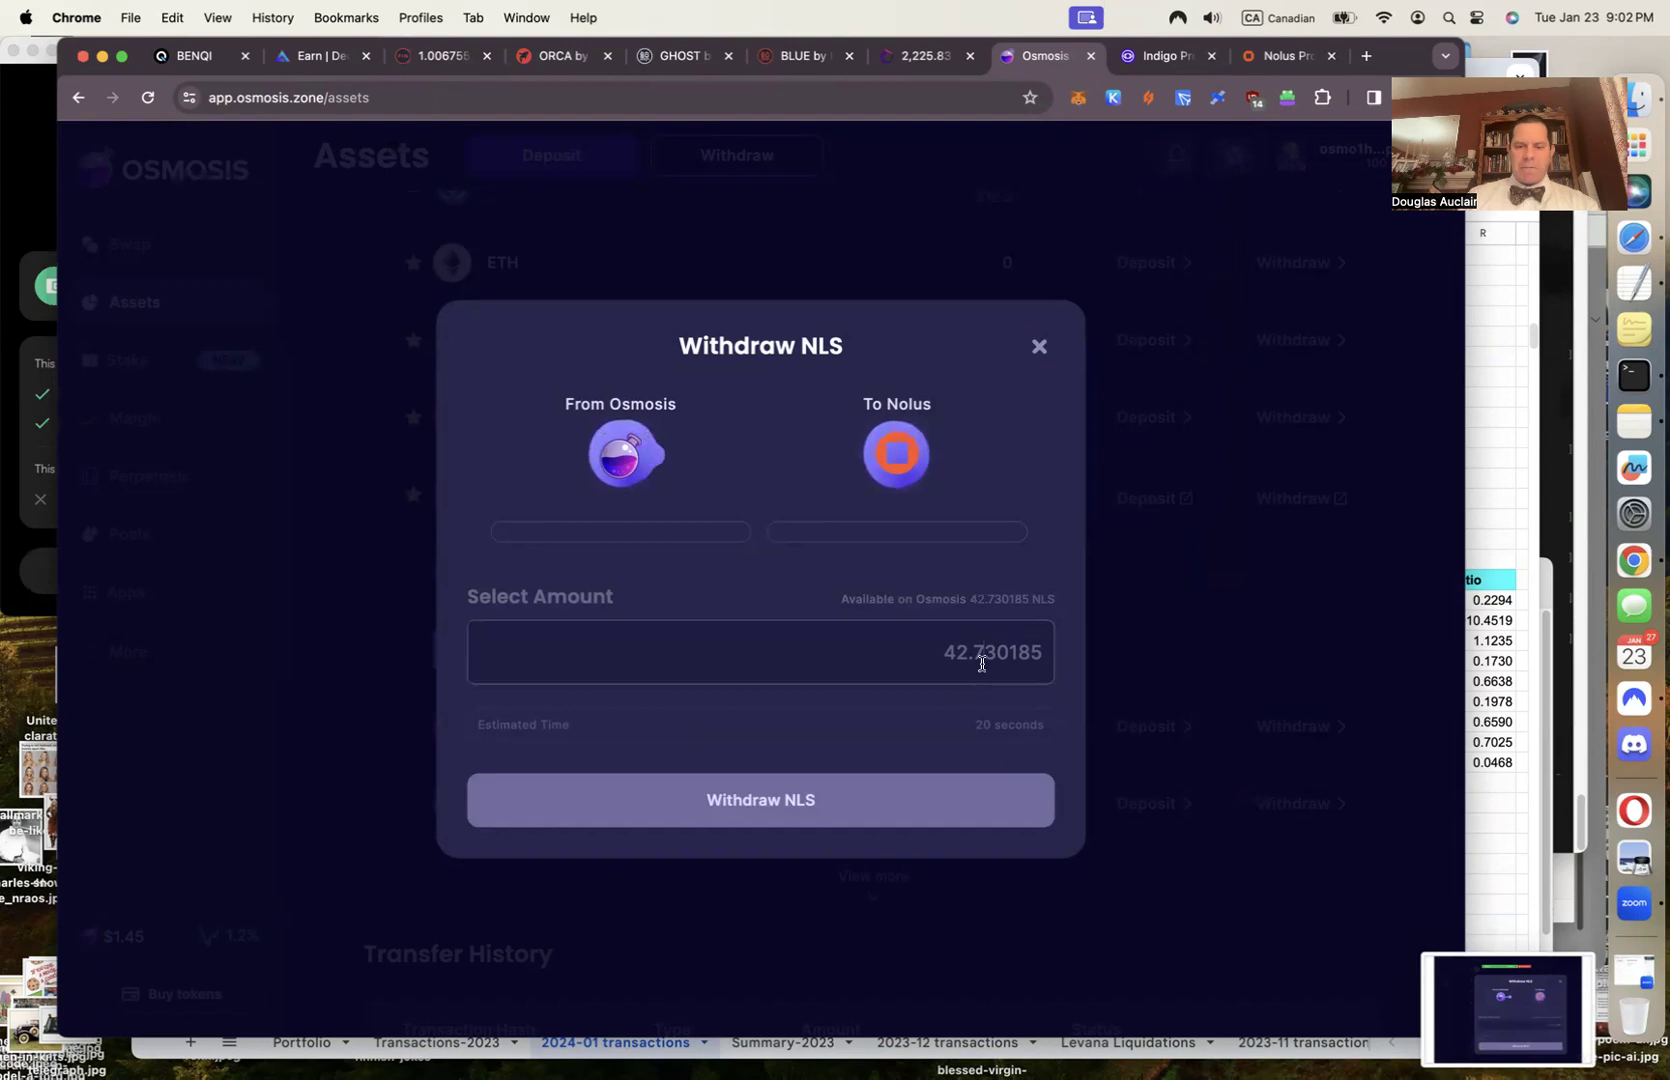
Submit the withdrawal, connect and approve in Leap, and view it in Mintscan
click(763, 805)
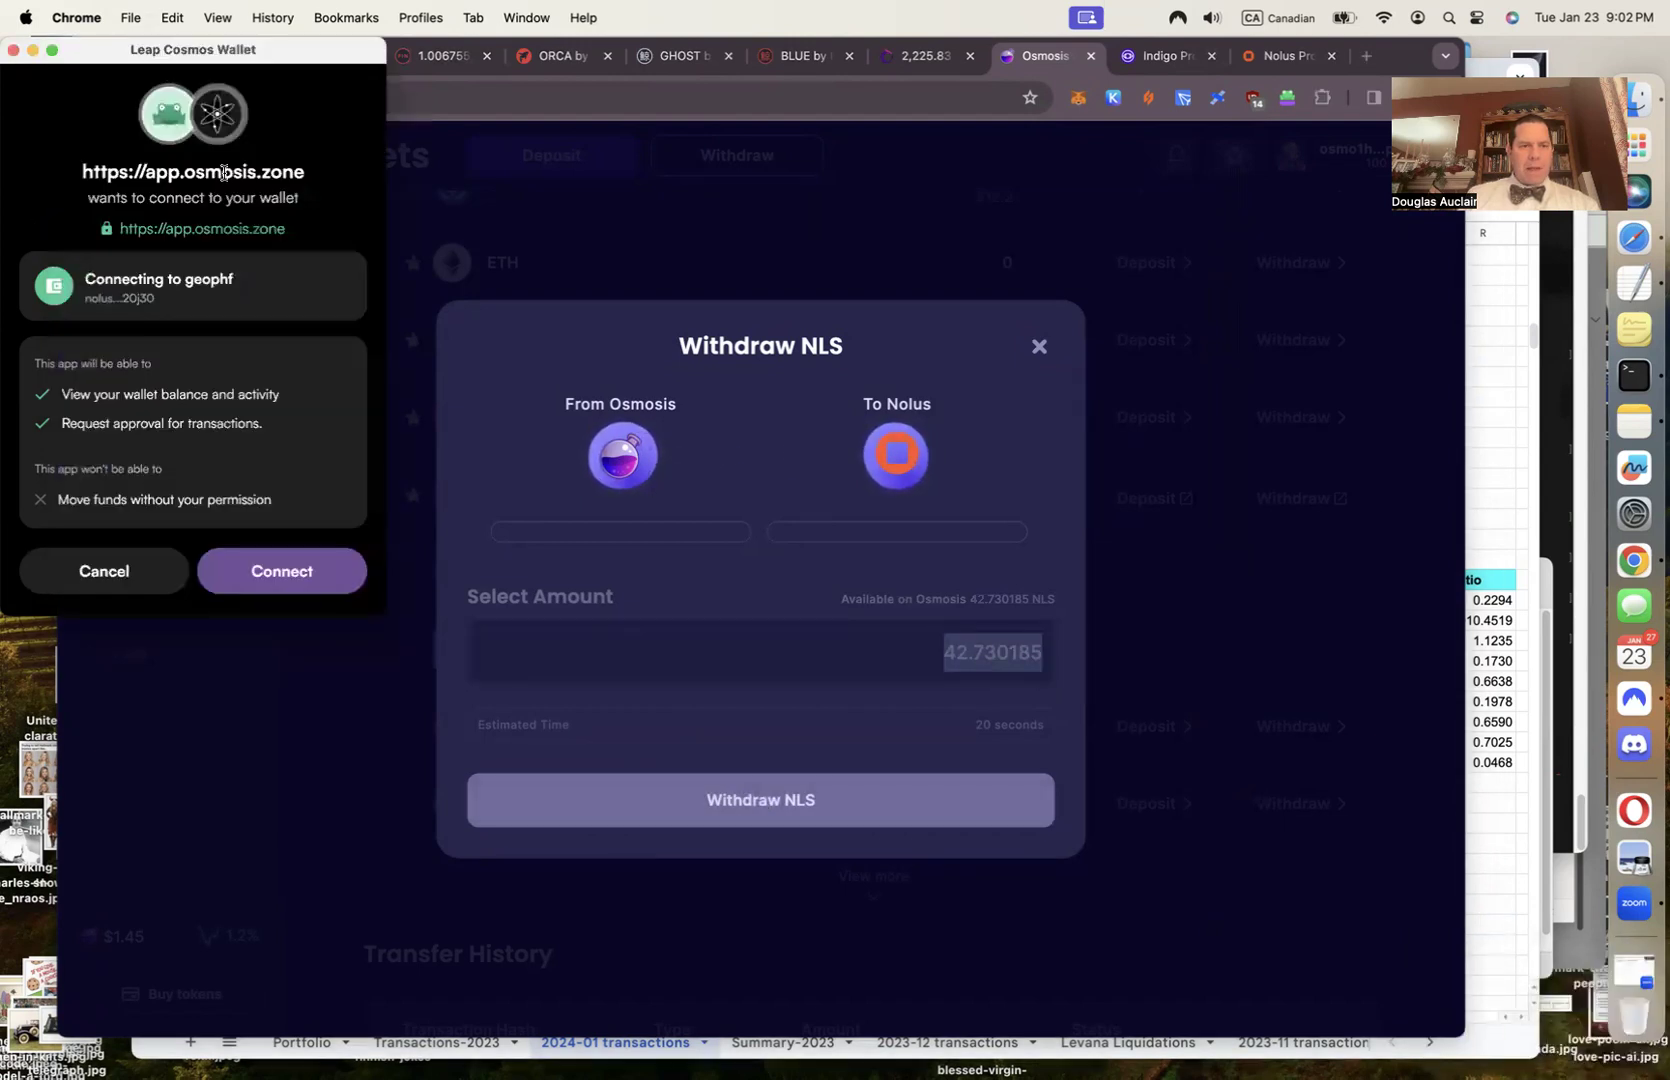
click(299, 575)
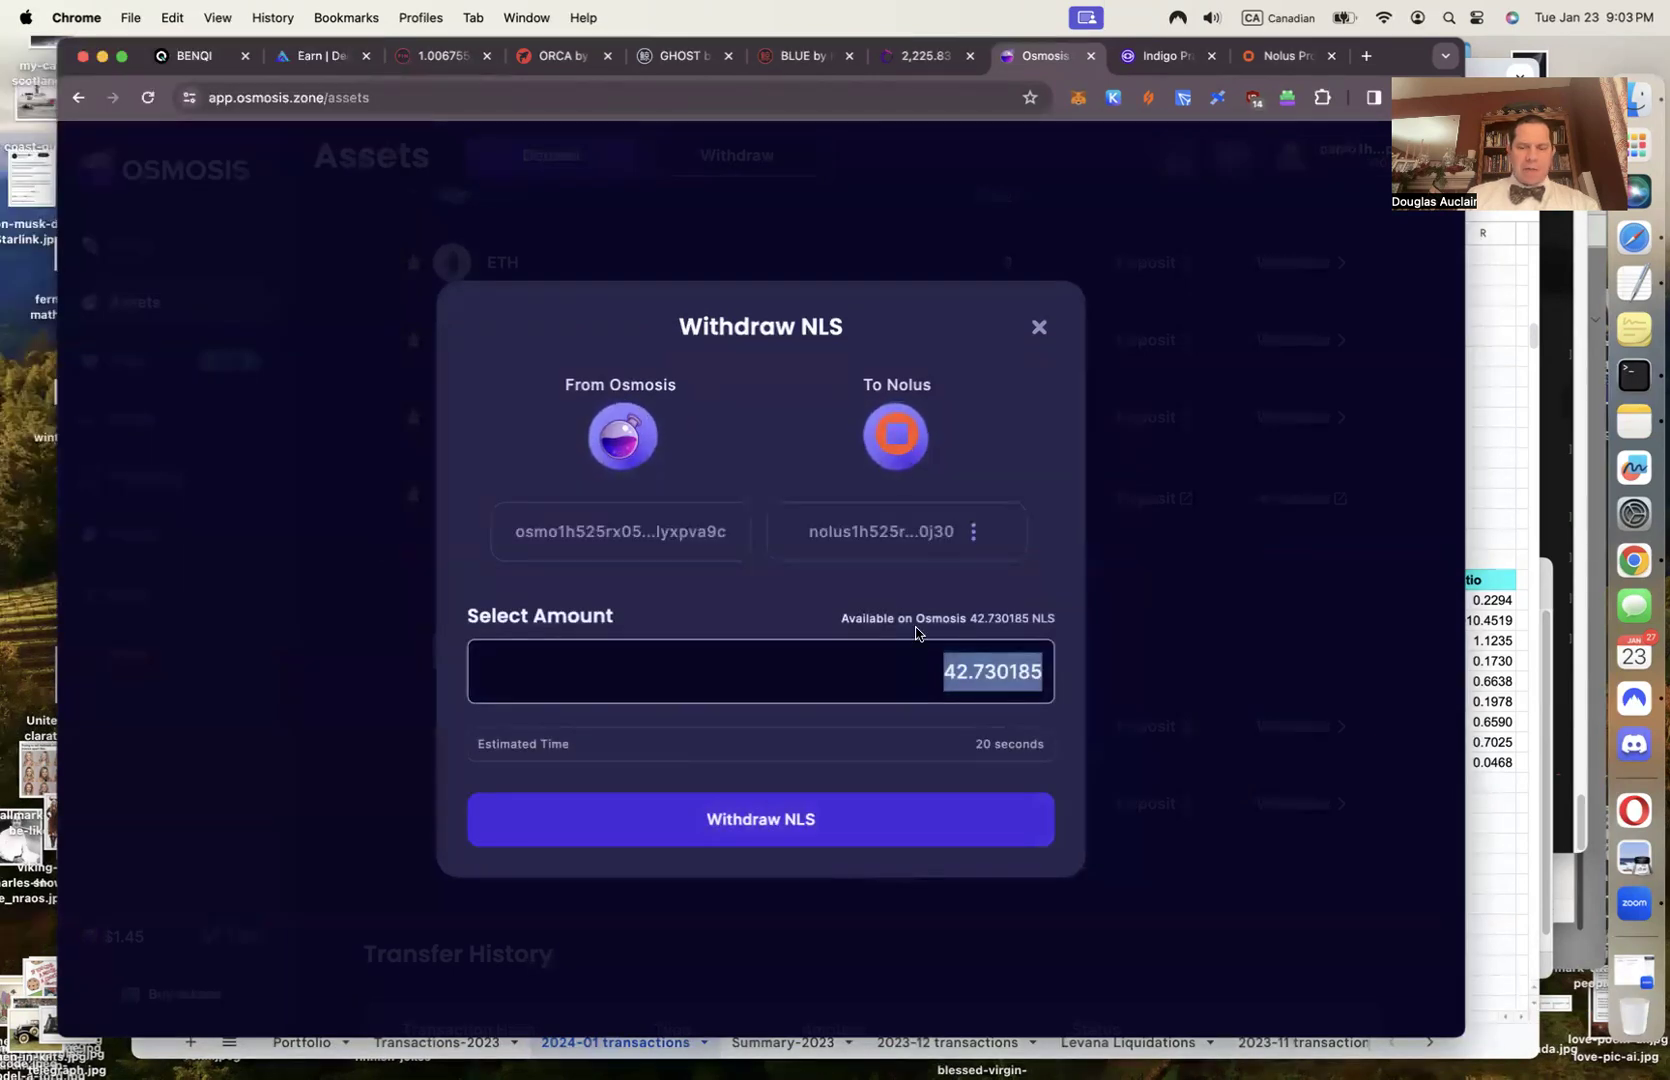
click(793, 821)
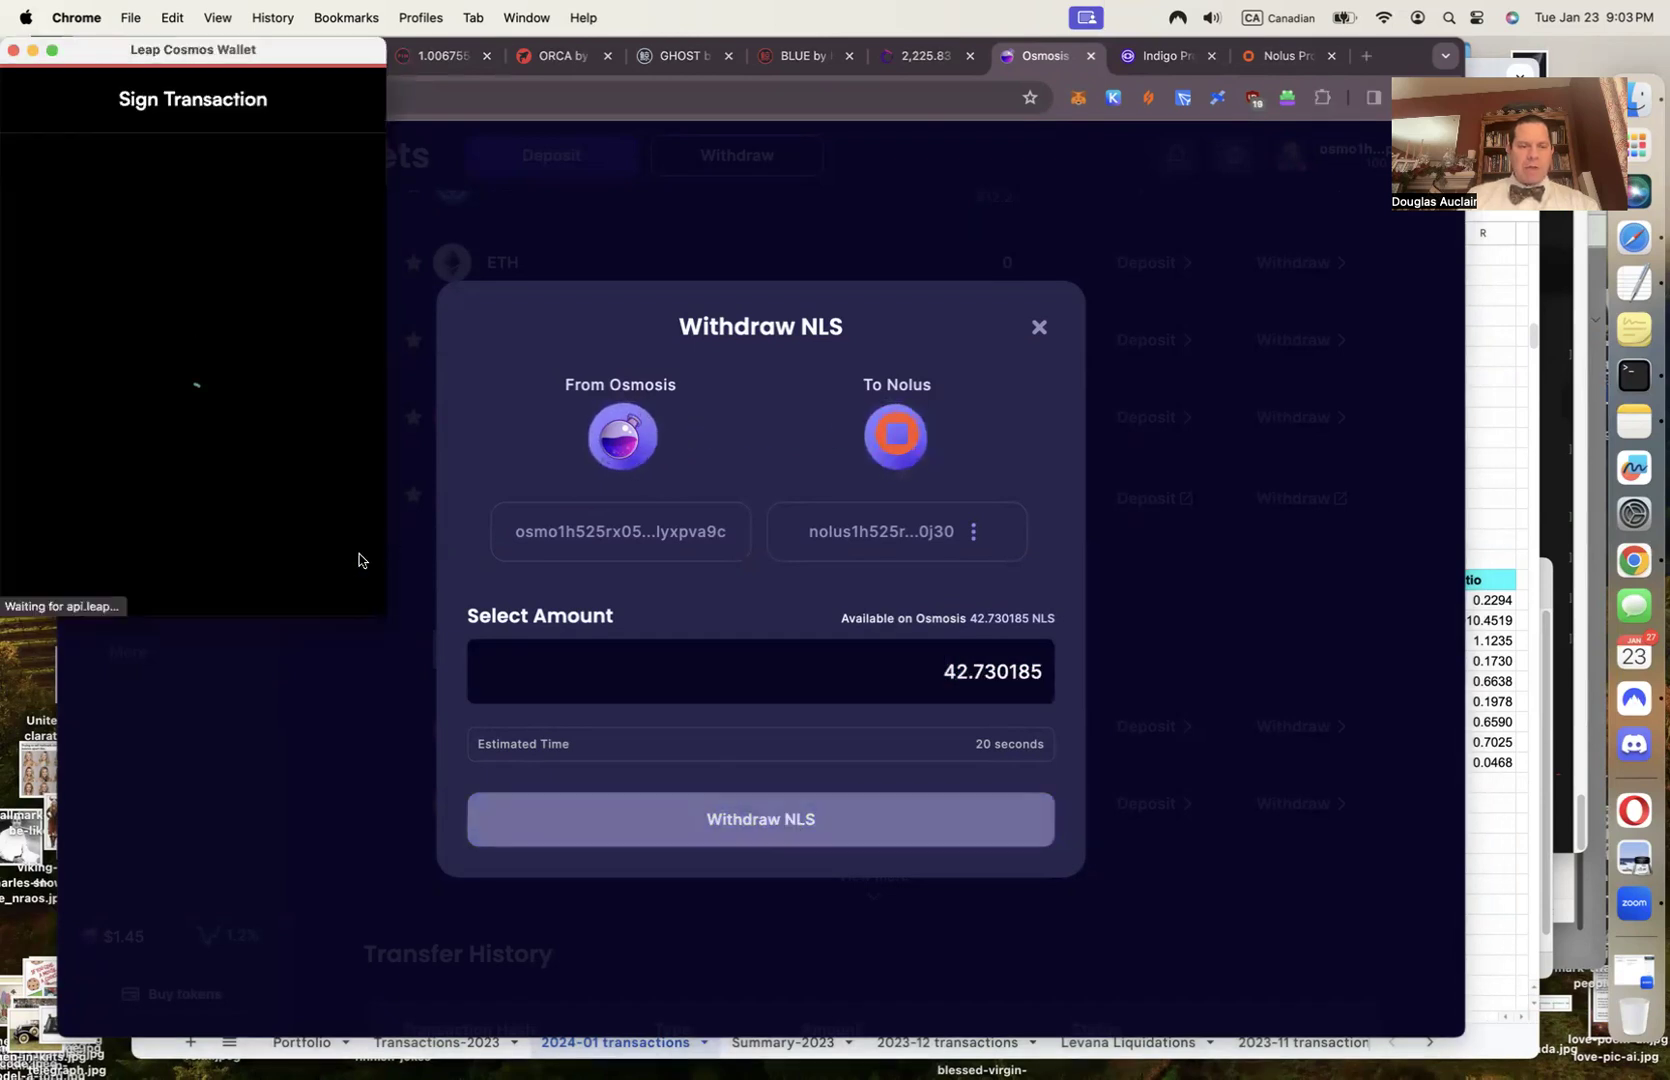
click(307, 588)
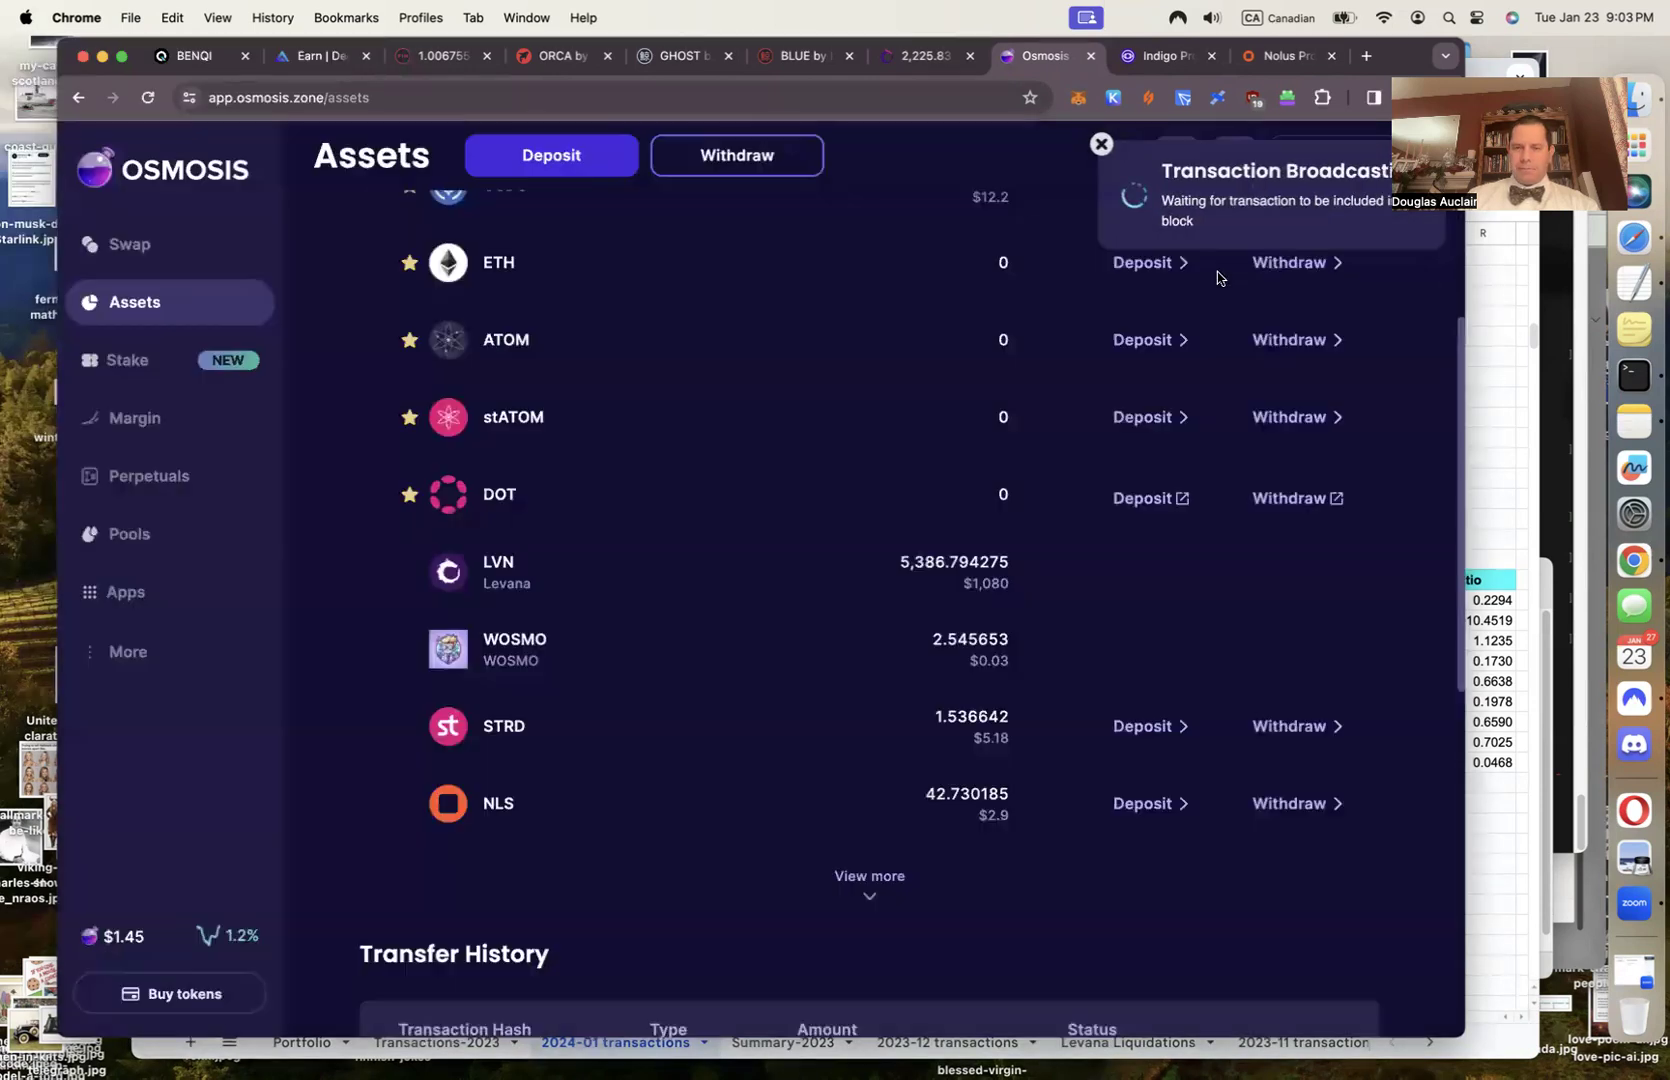
click(1200, 328)
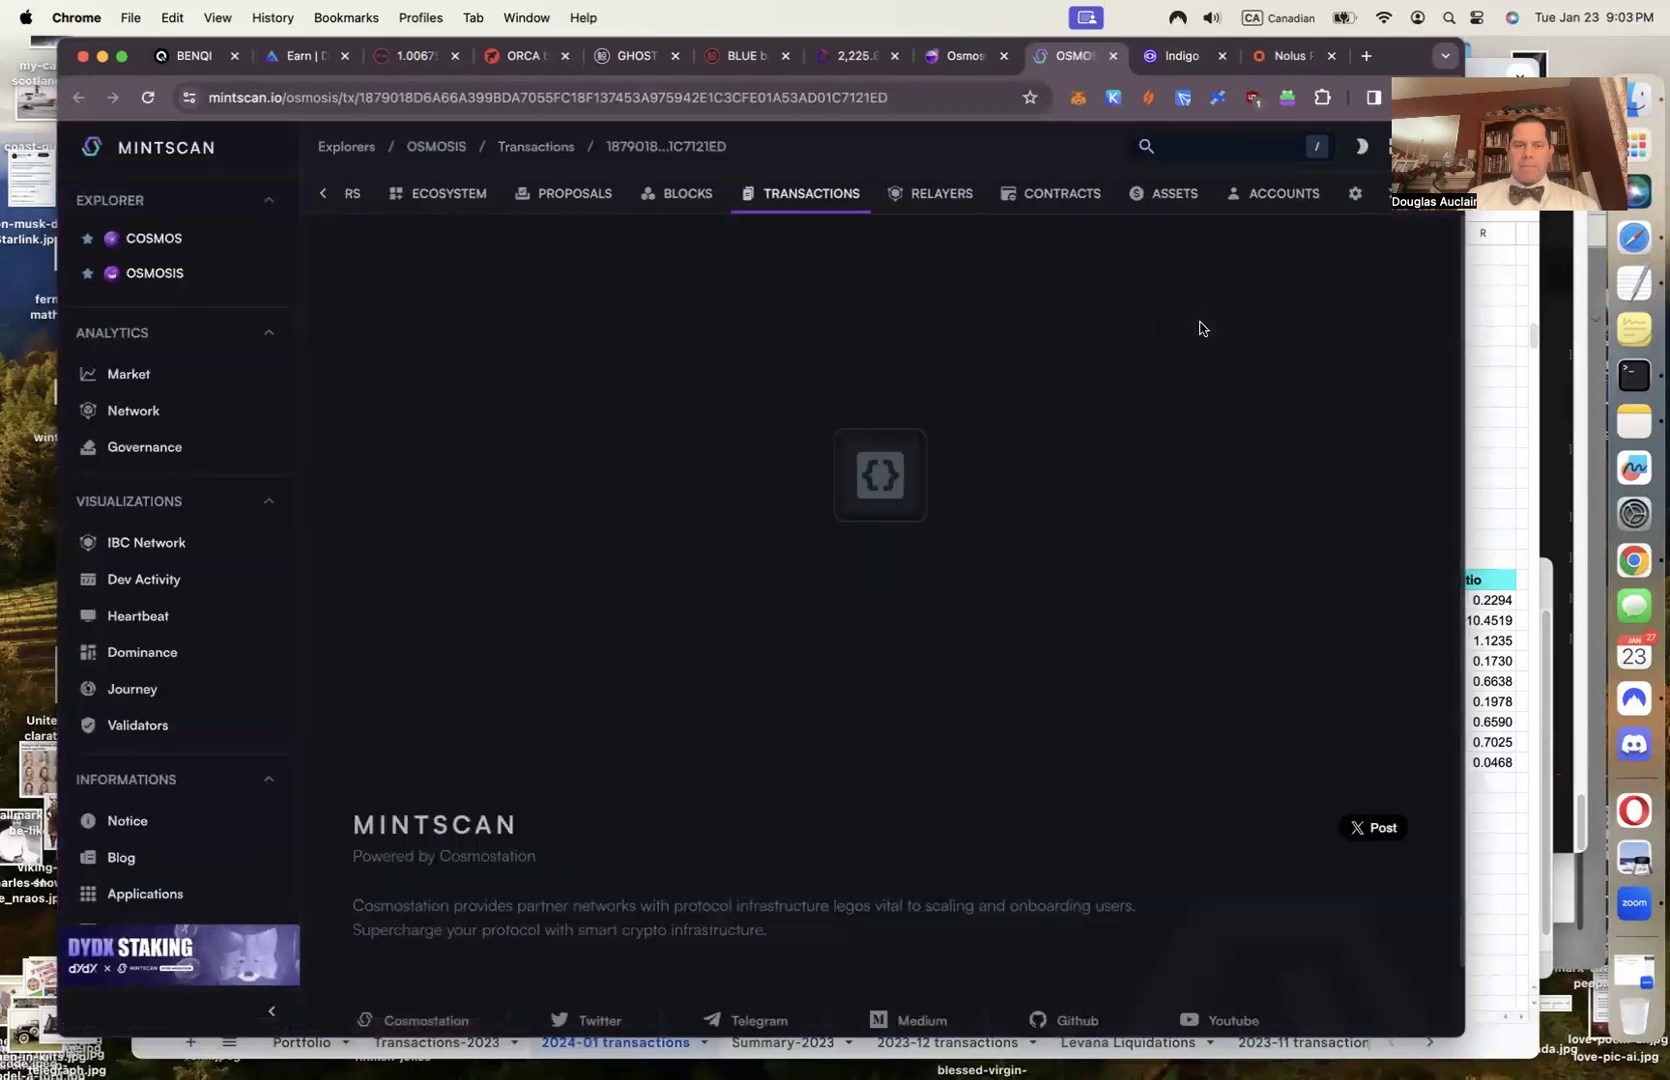
Start transfer row 27 with date 2024-01-23 and time 9:03 PM
click(760, 110)
key(Return)
click(1515, 477)
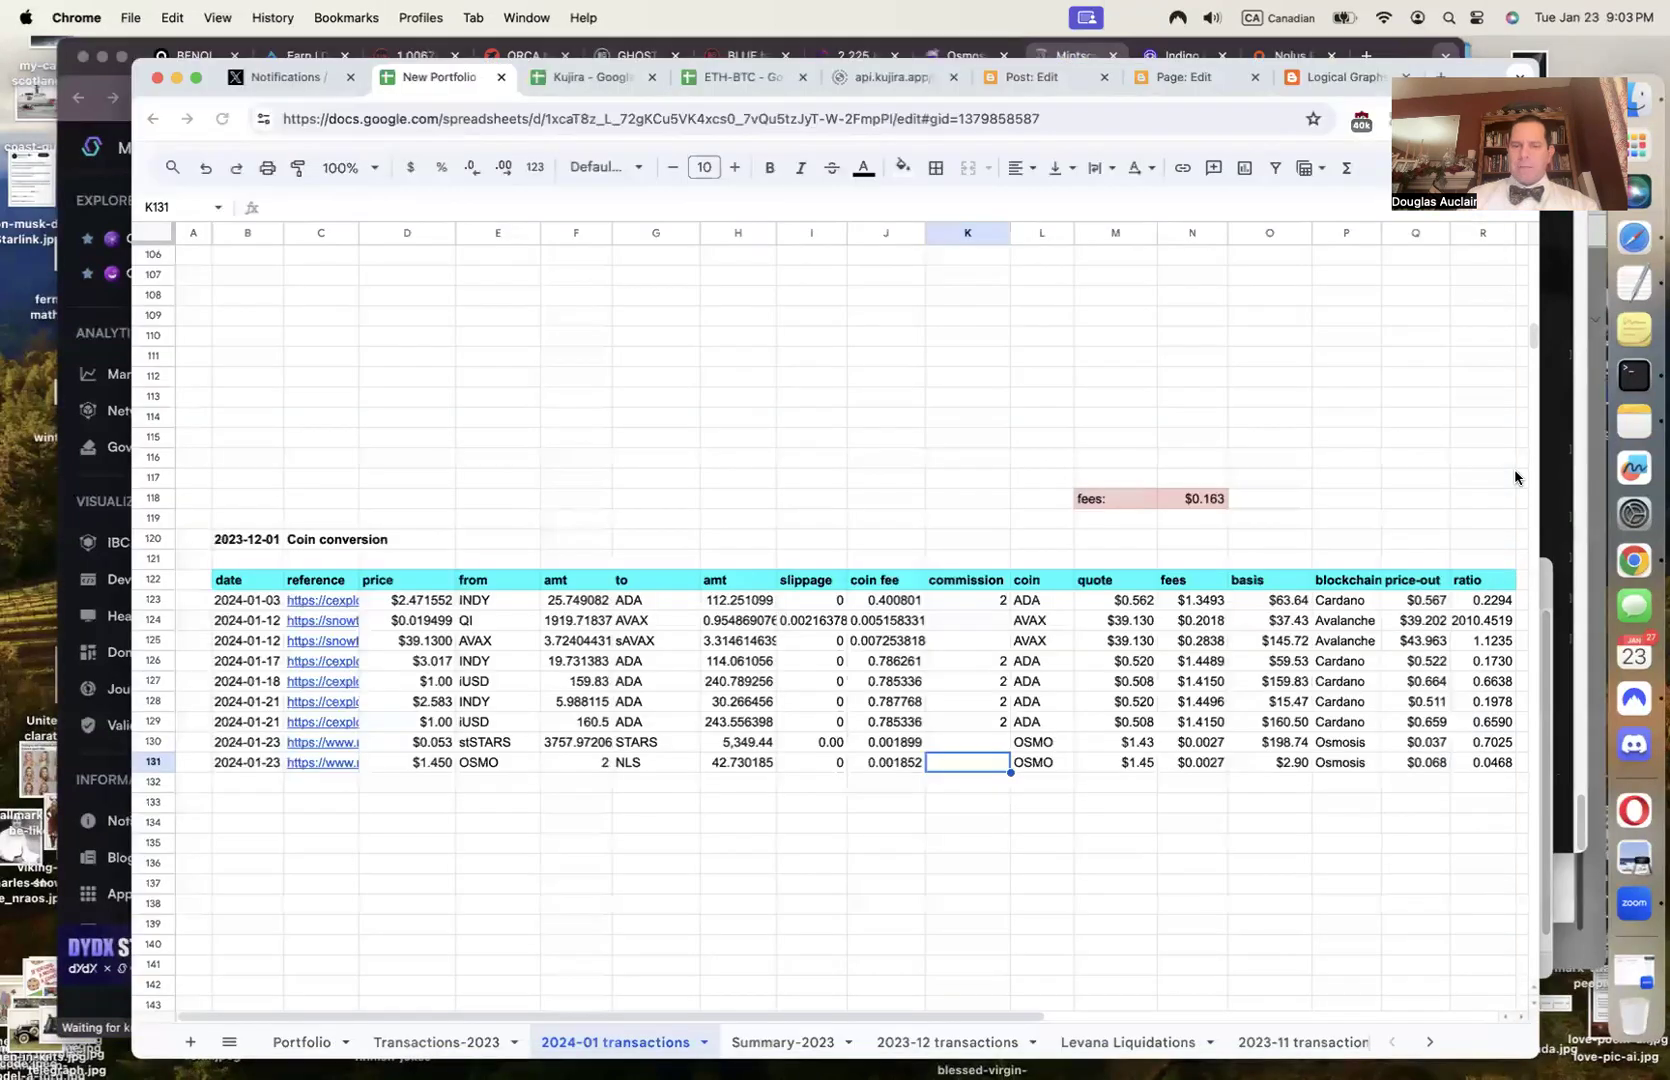
scroll(928, 550, up, 20)
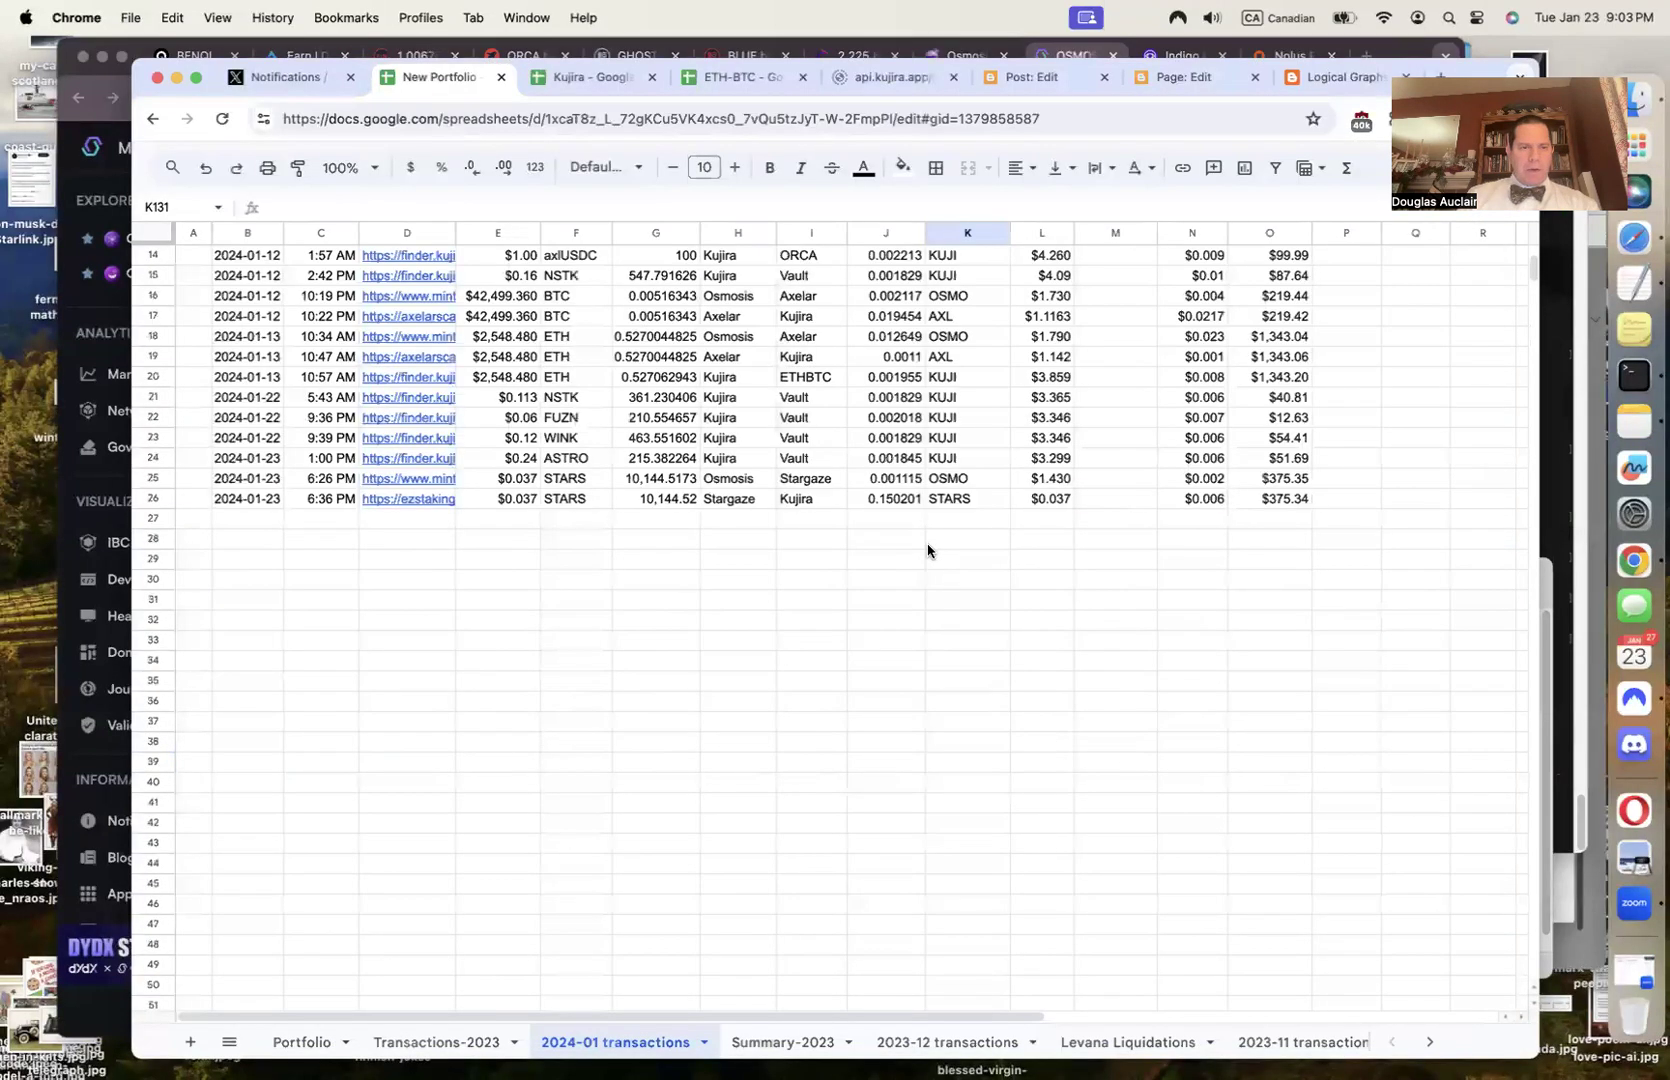
scroll(928, 550, up, 4)
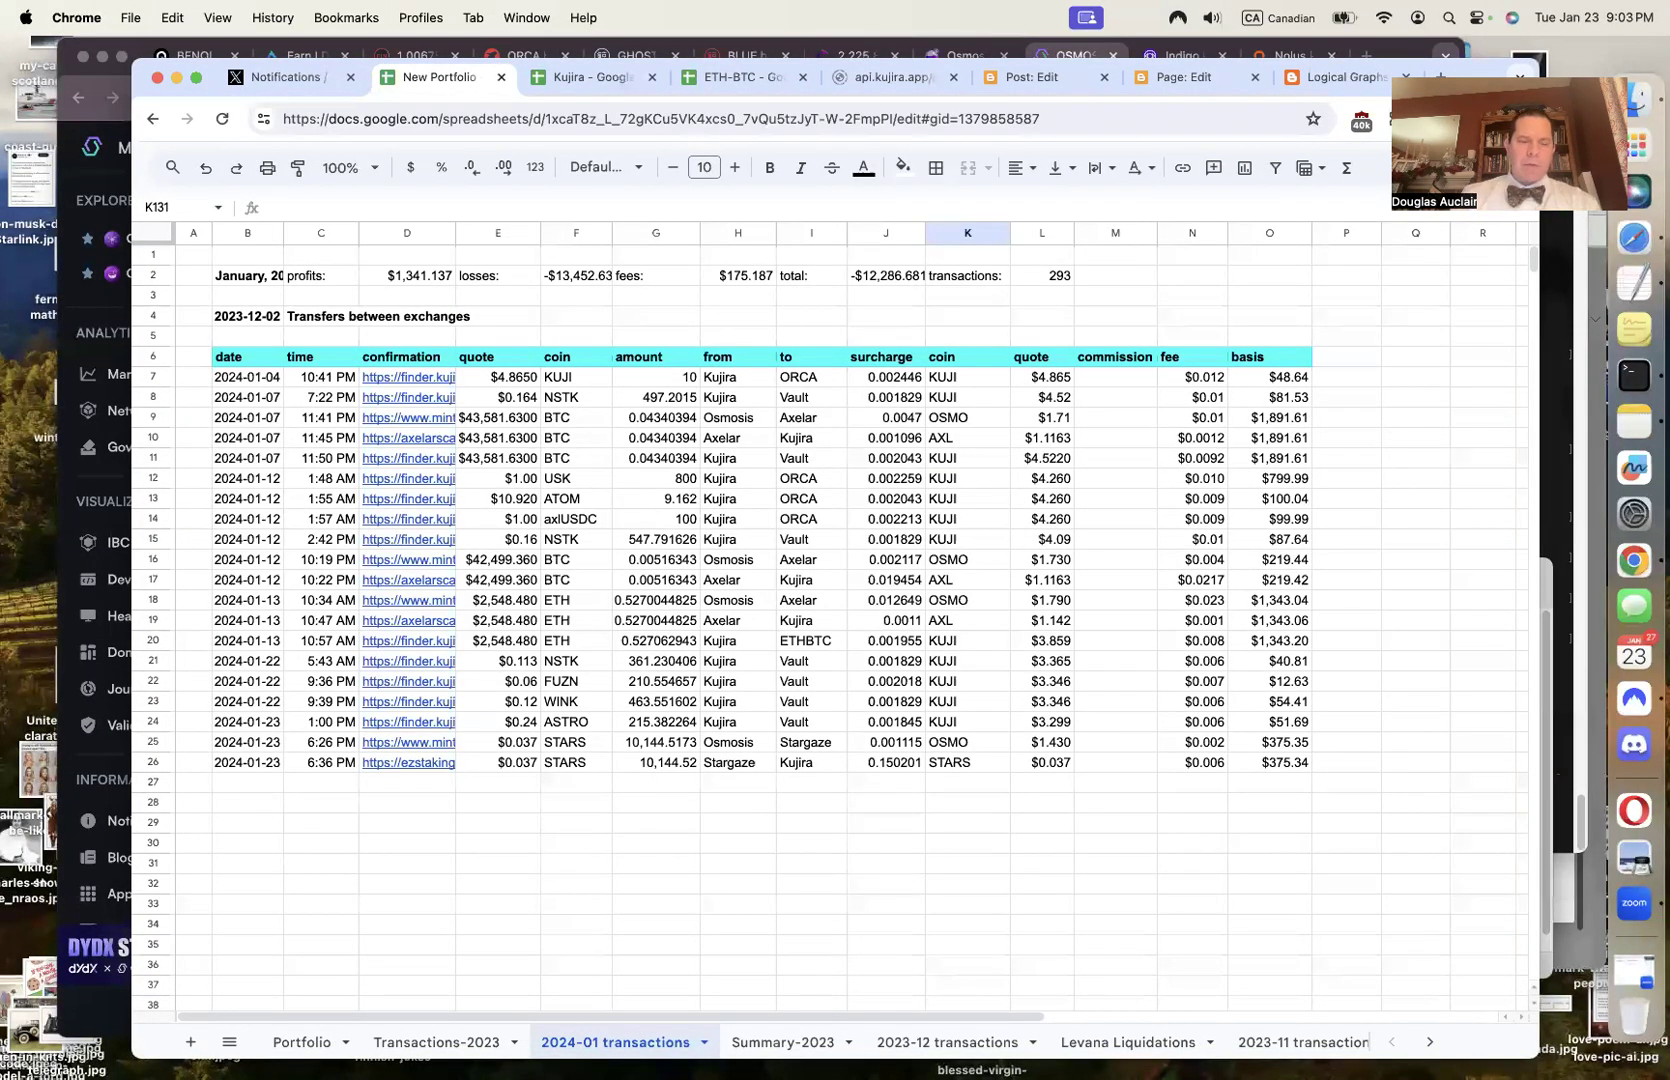
click(258, 782)
text(2024-01-23)
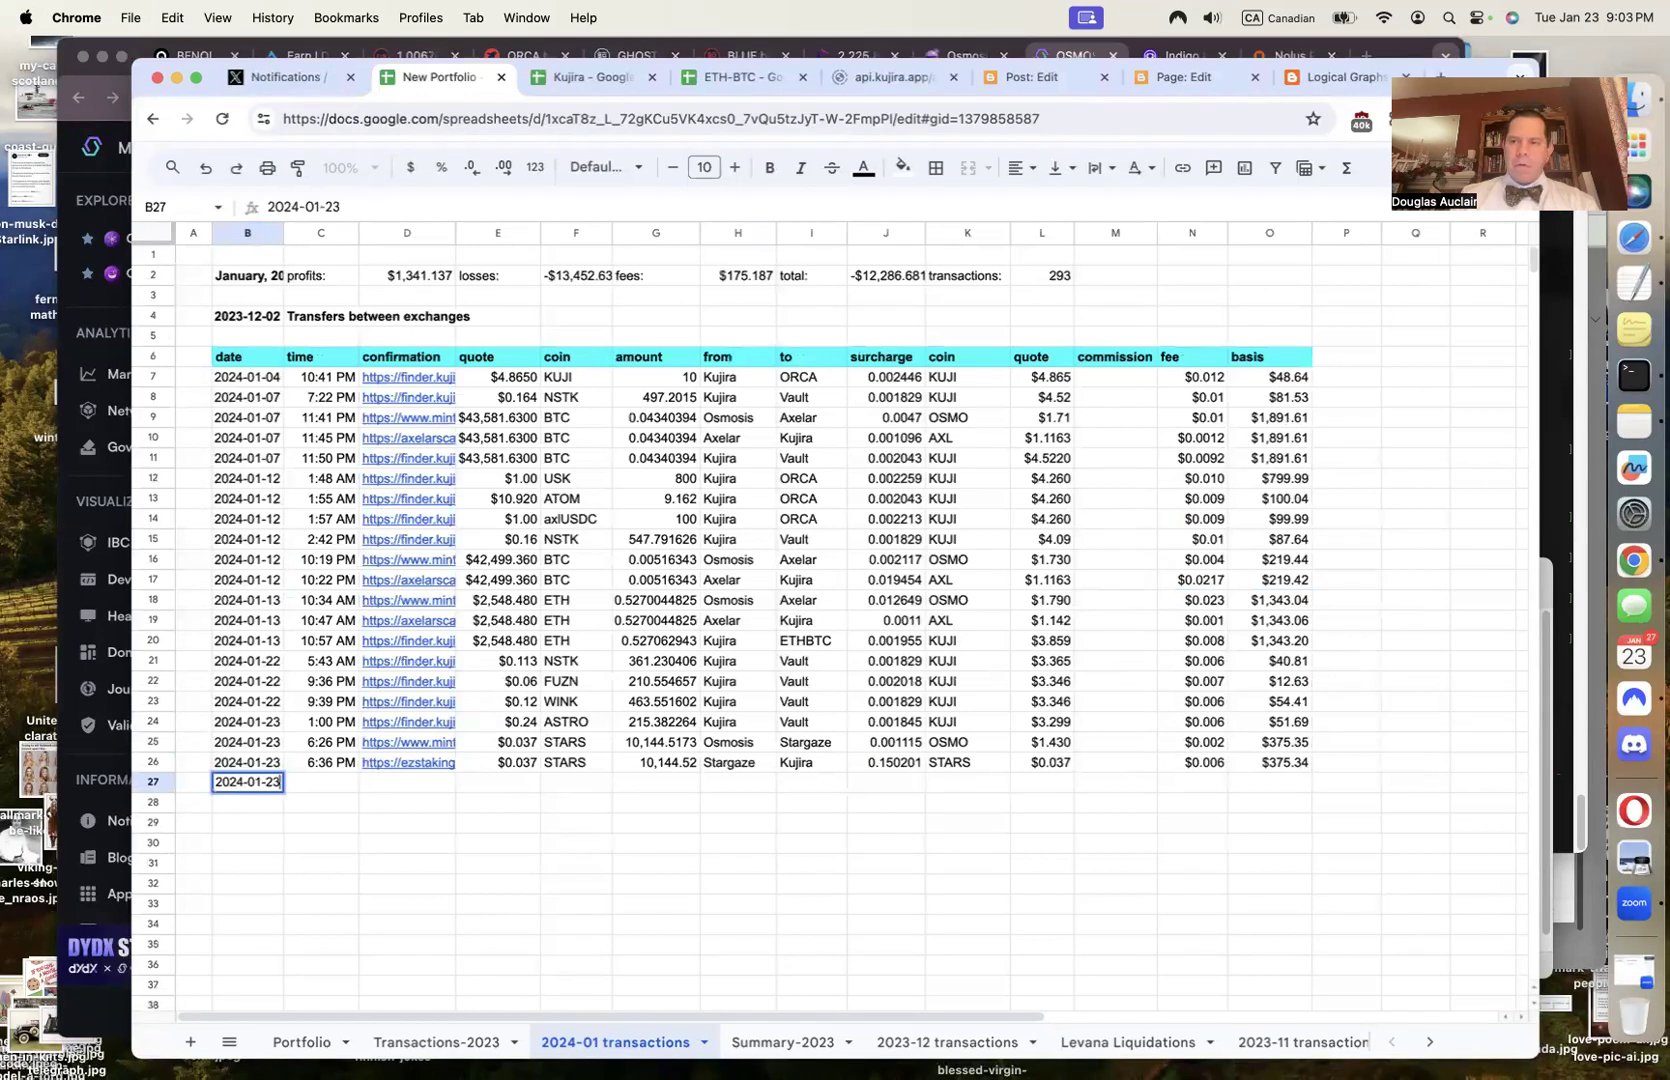
key(Tab)
text(9:03 pm)
key(Tab)
key(Tab)
key(Tab)
key(Tab)
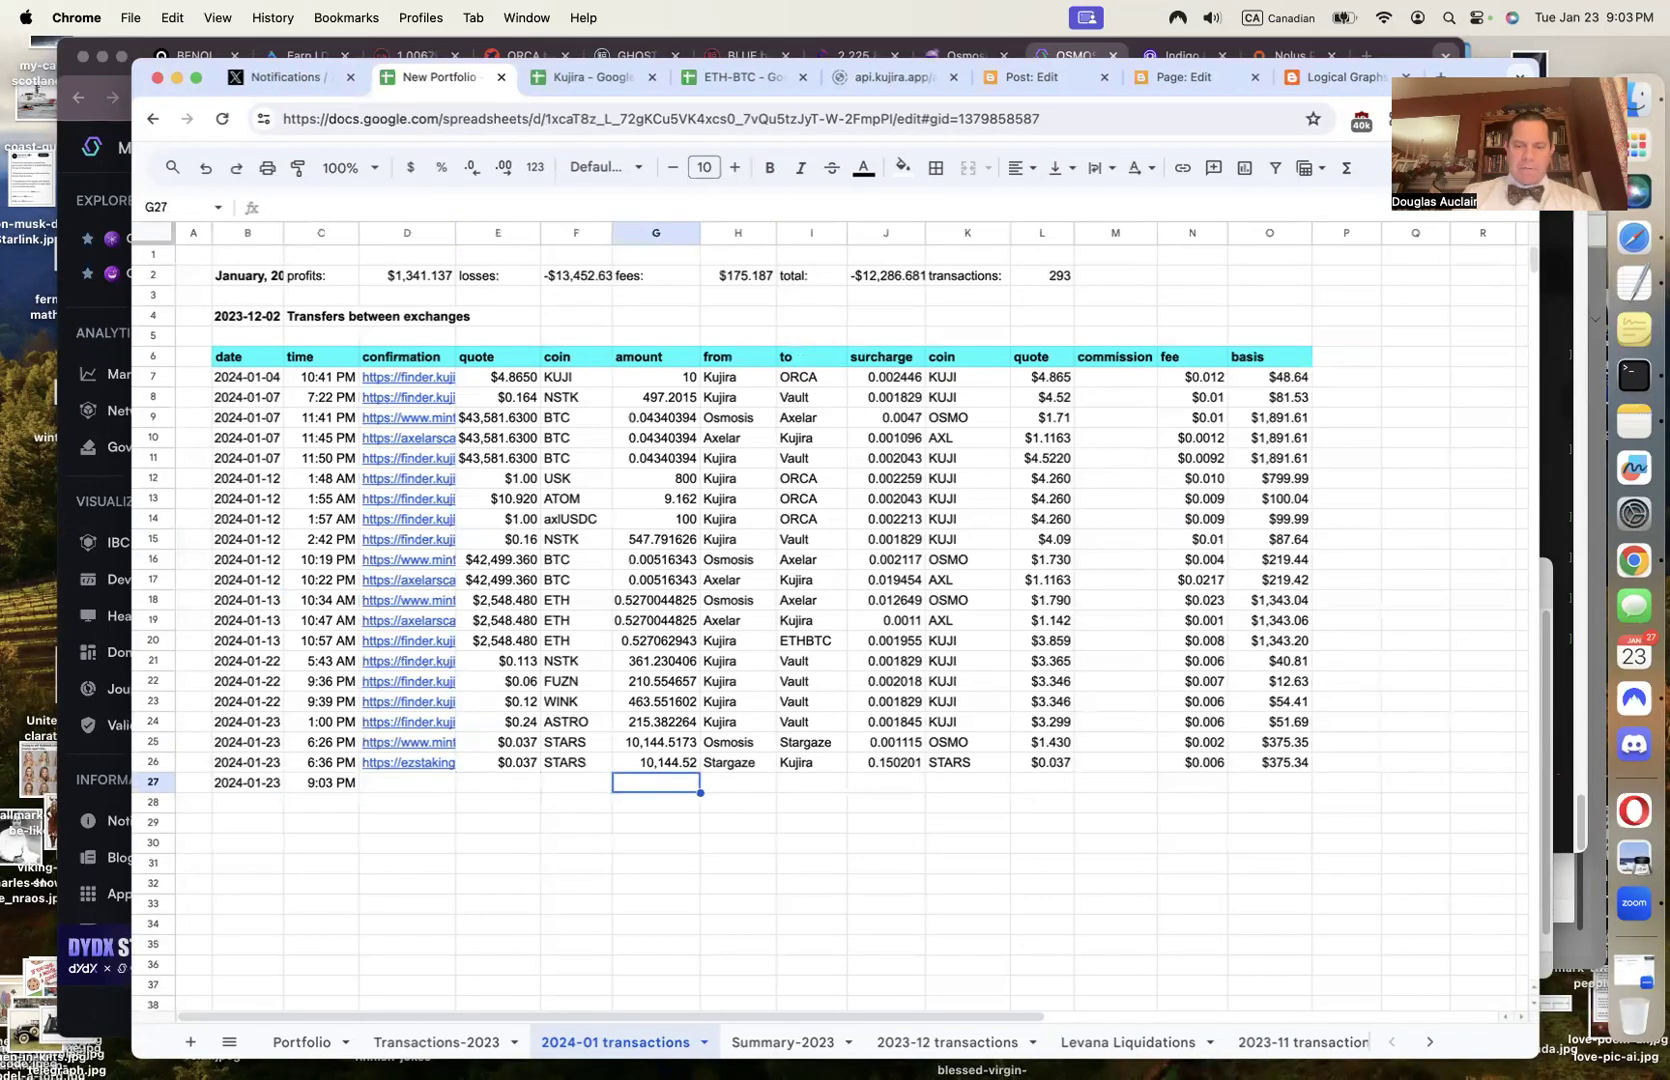
Record 42.730185 as the amount and NLS as the coin in row 27
text(42.730185)
key(Left)
text(NLS)
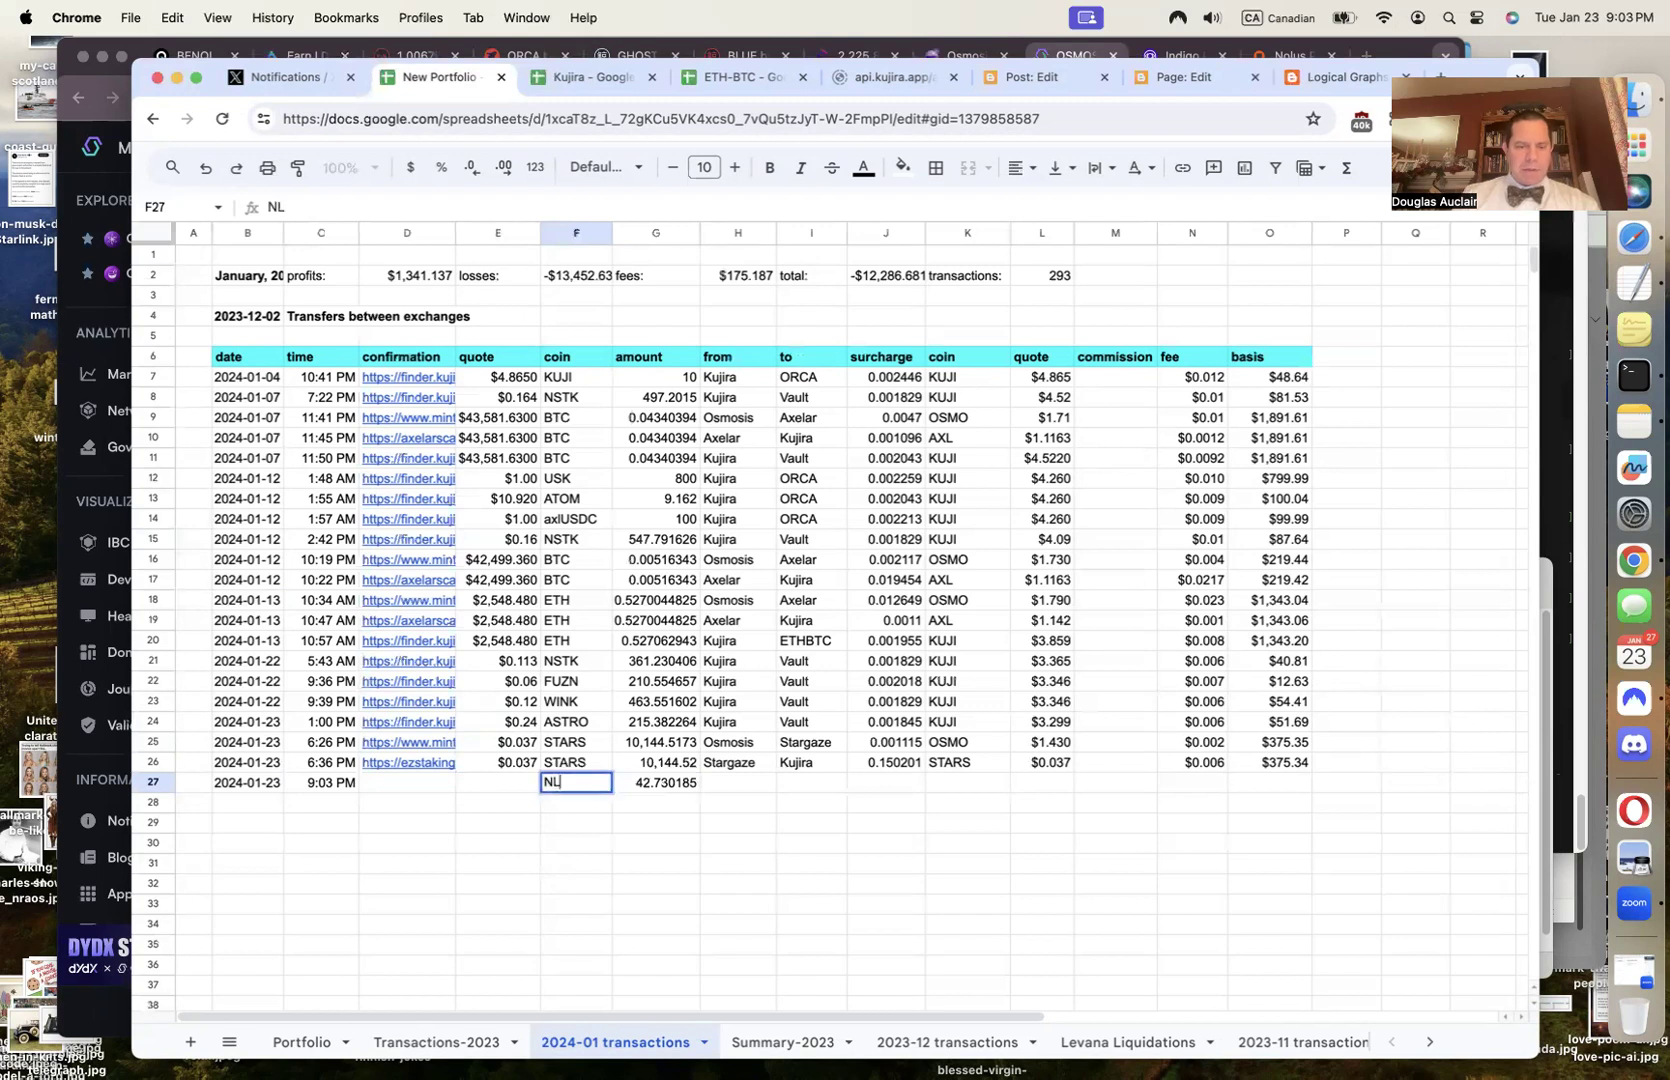
key(Tab)
Copy the 0.068 NLS price from Nolus into quote cell E27, shown with three decimals
click(69, 761)
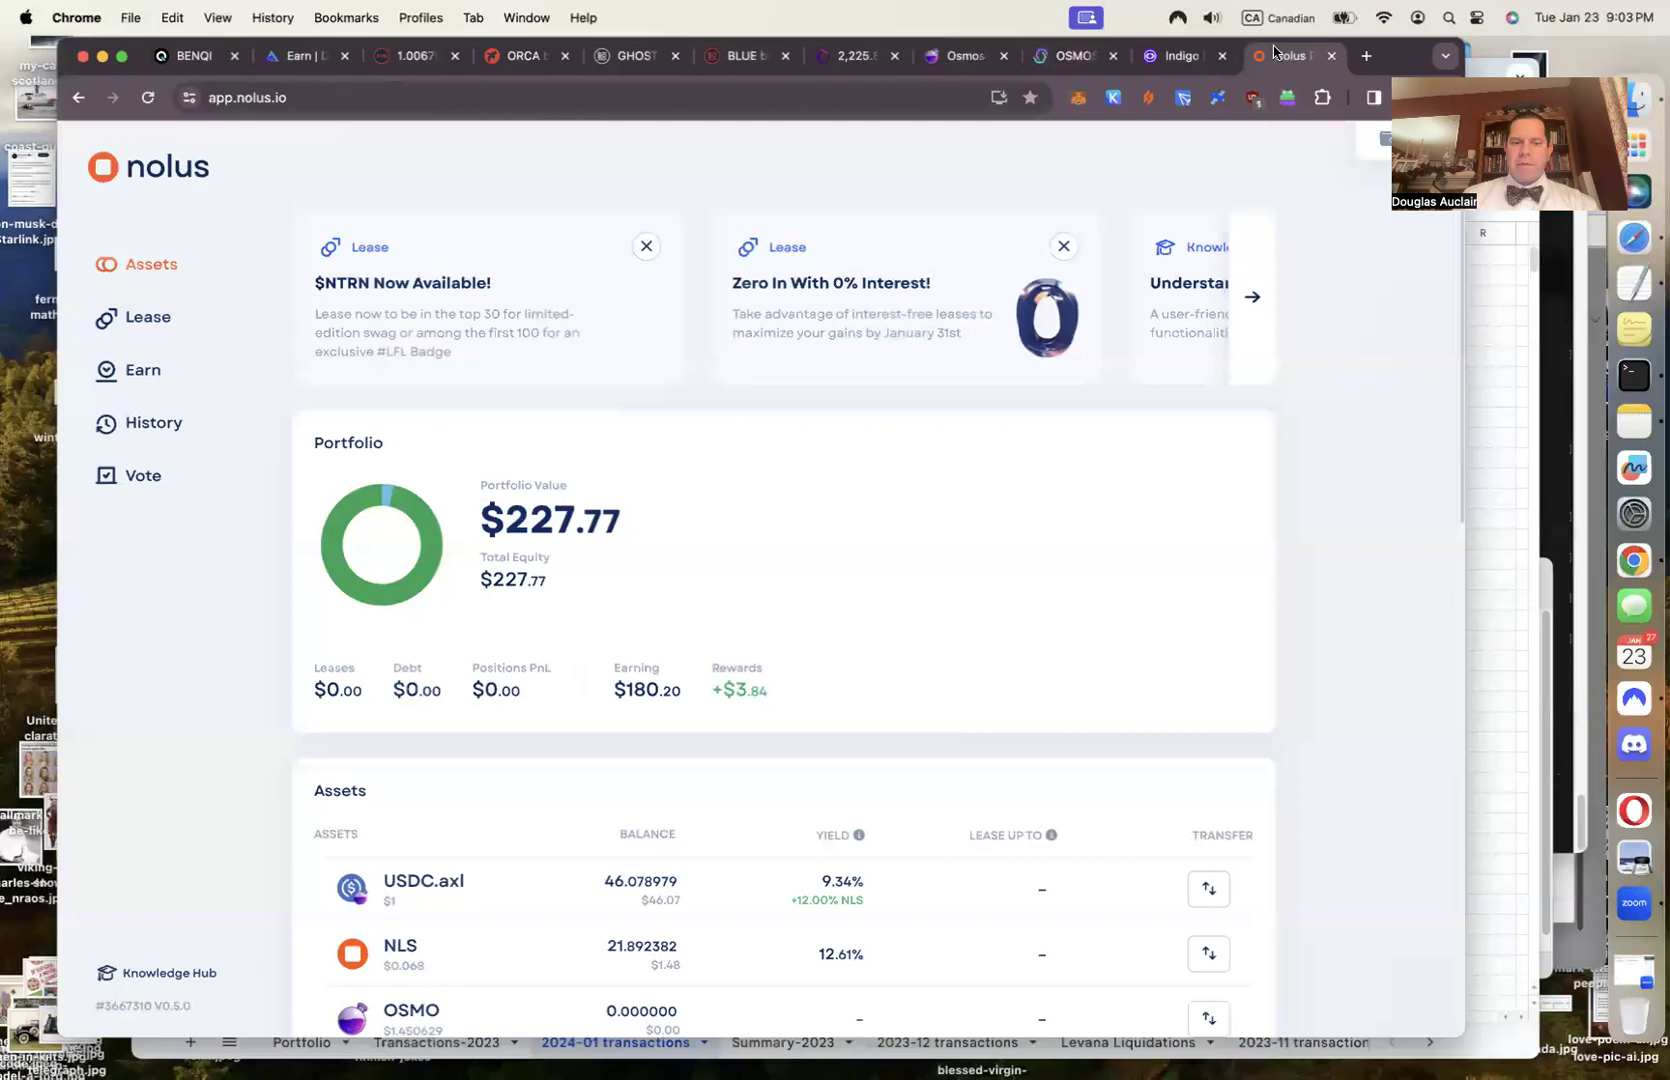
click(1278, 56)
double_click(417, 966)
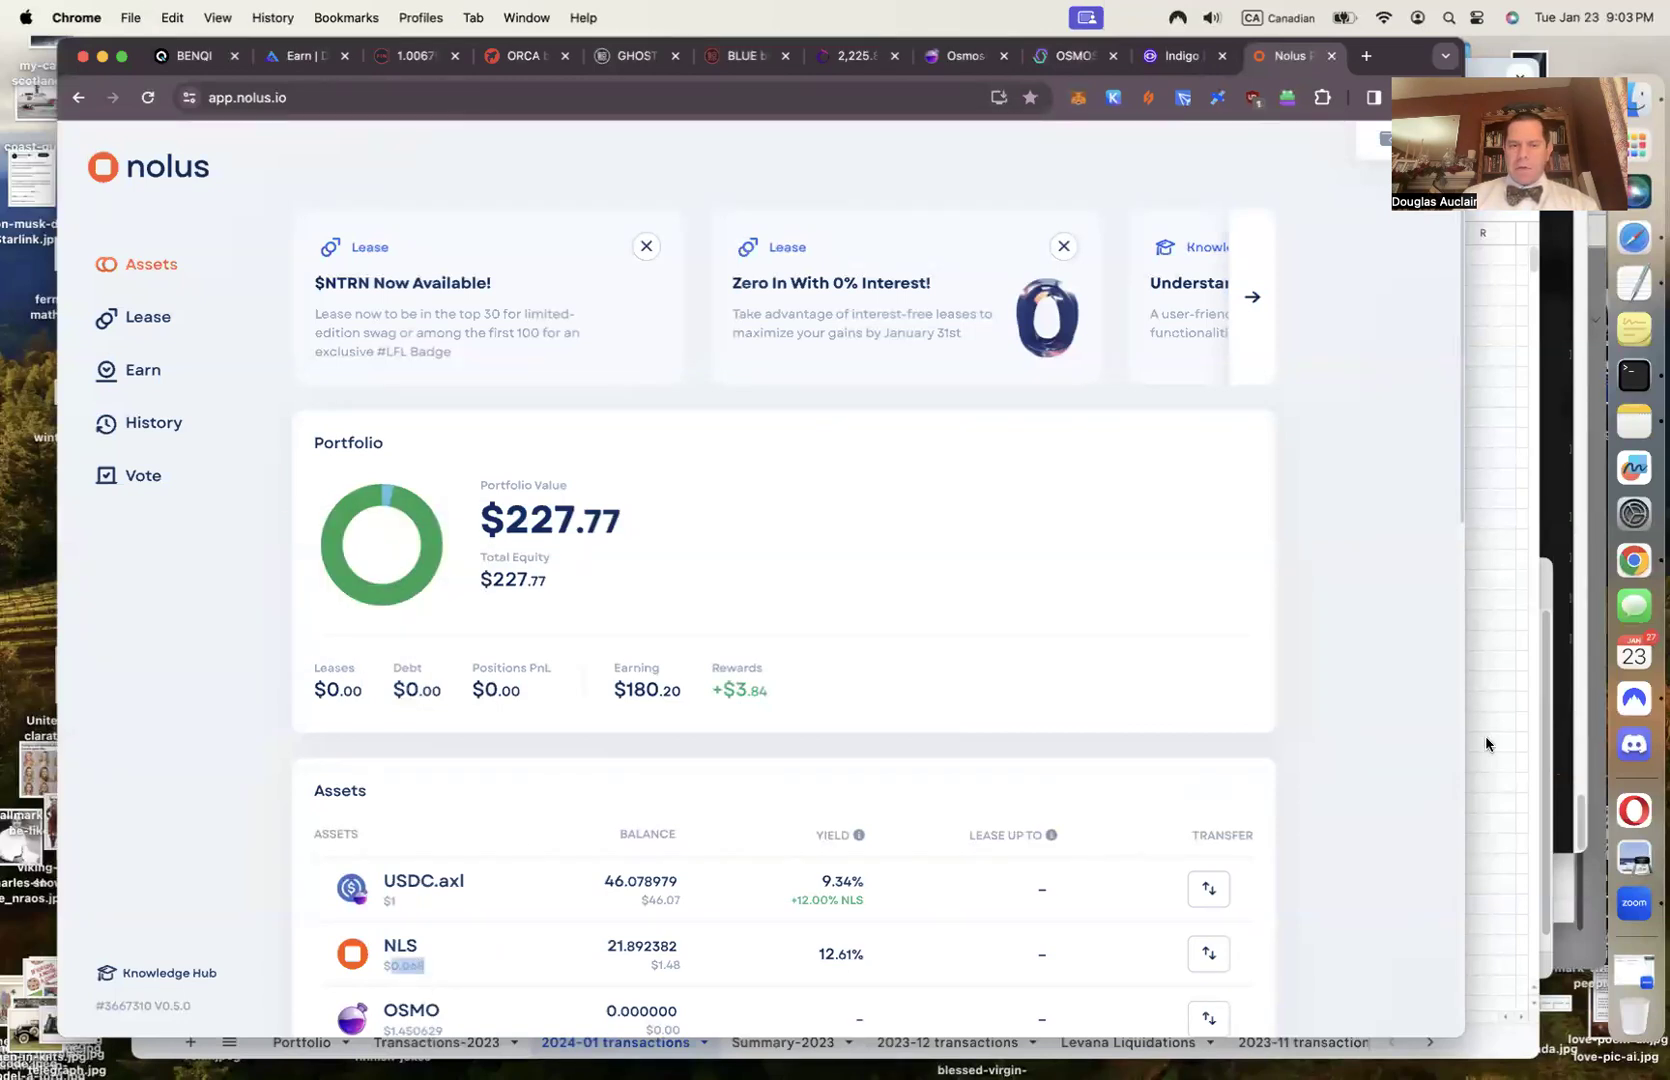
click(1485, 735)
click(506, 786)
text($0.068)
key(Tab)
key(Left)
key(Left)
click(498, 782)
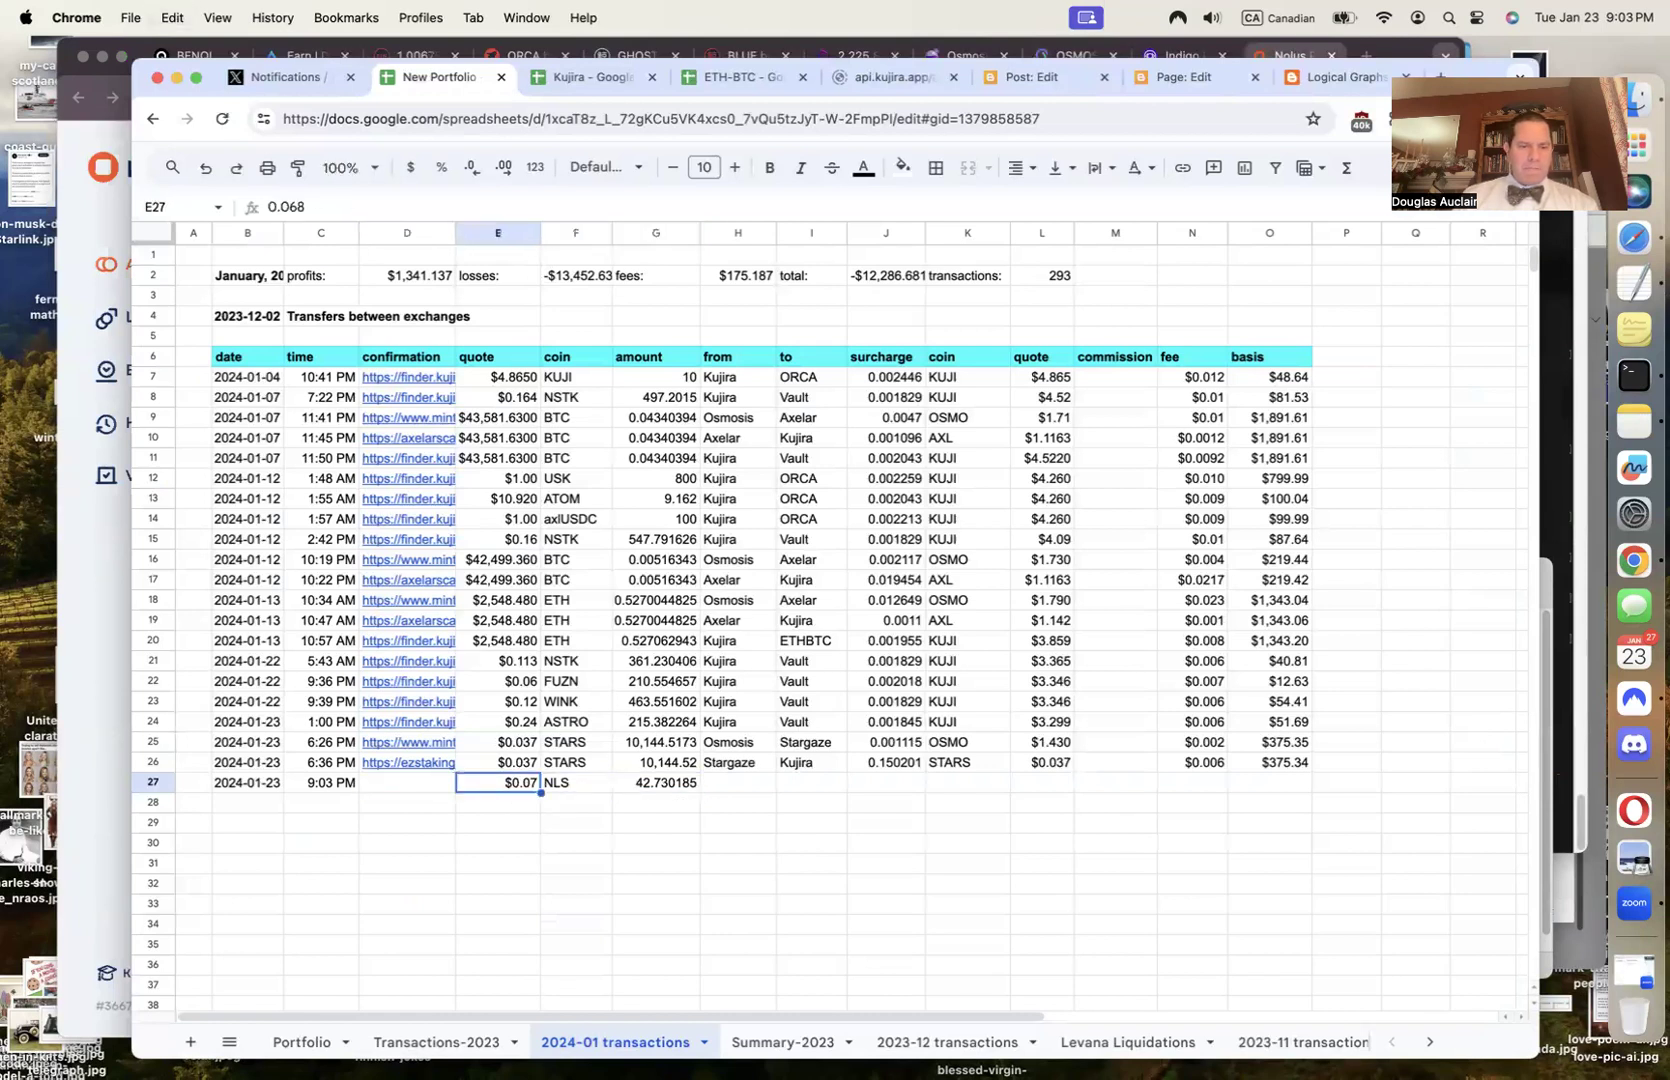
click(504, 167)
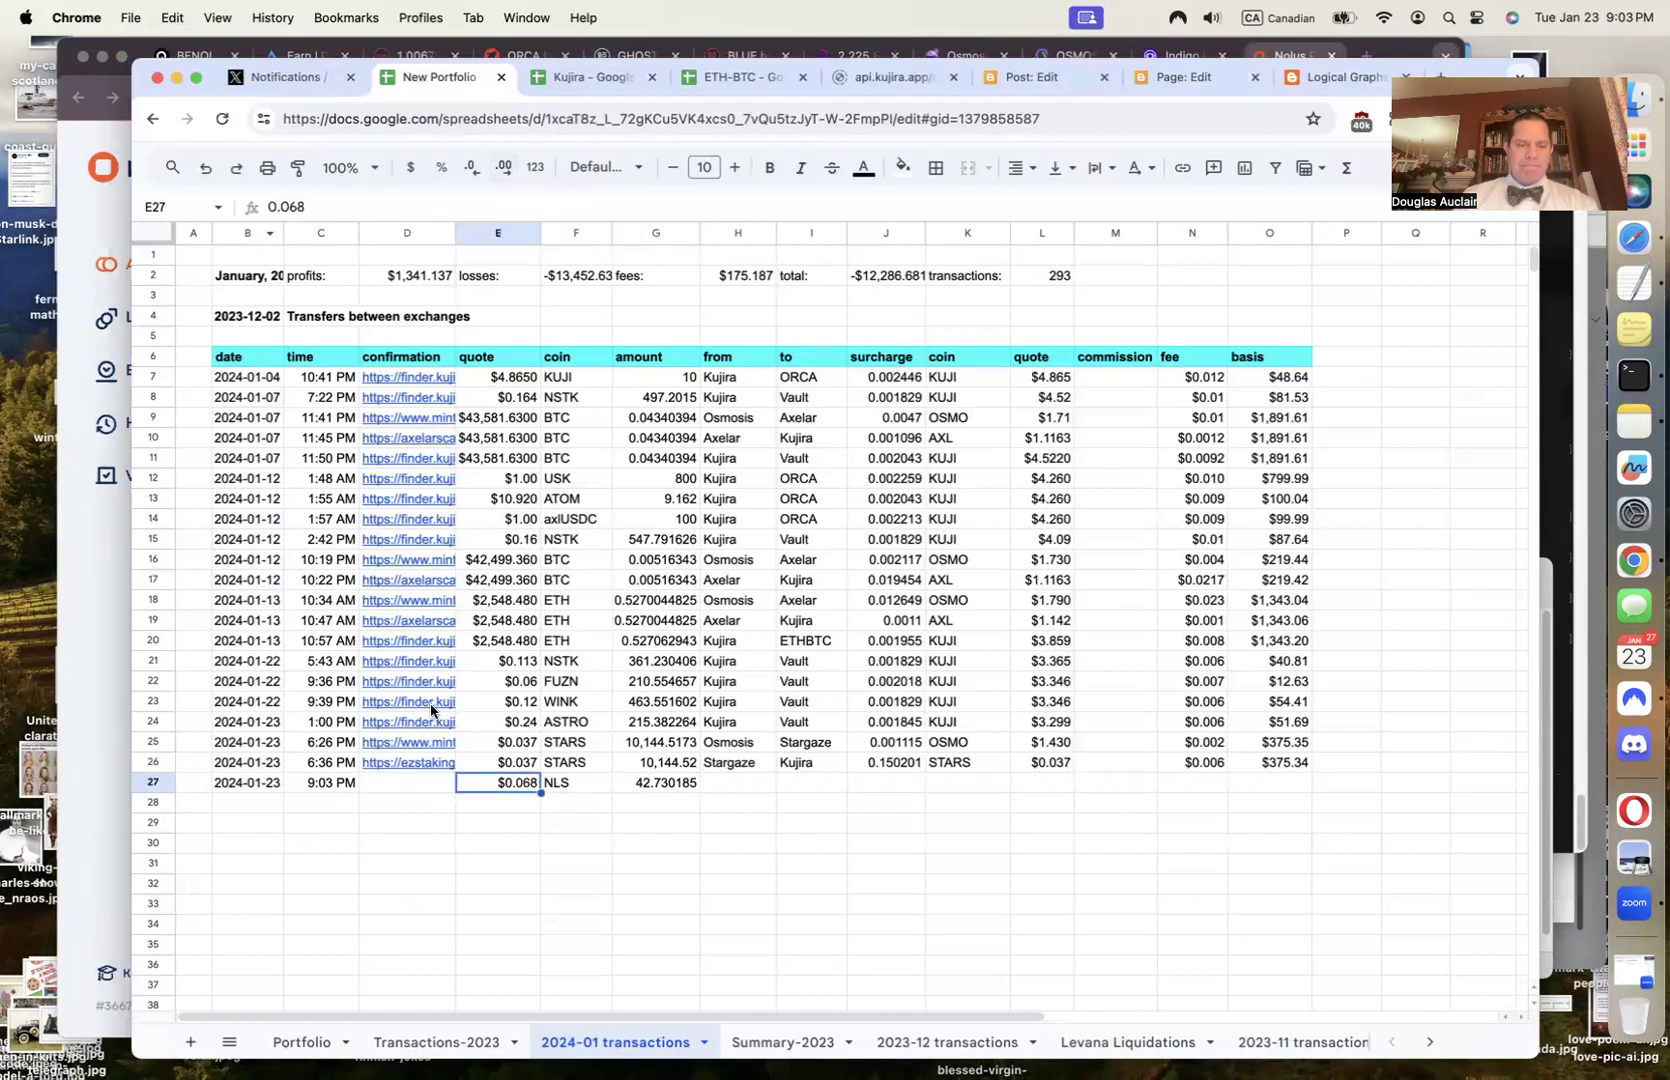
Select confirmation cell D27 and check the Mintscan transfer status
click(358, 786)
key(super+grave)
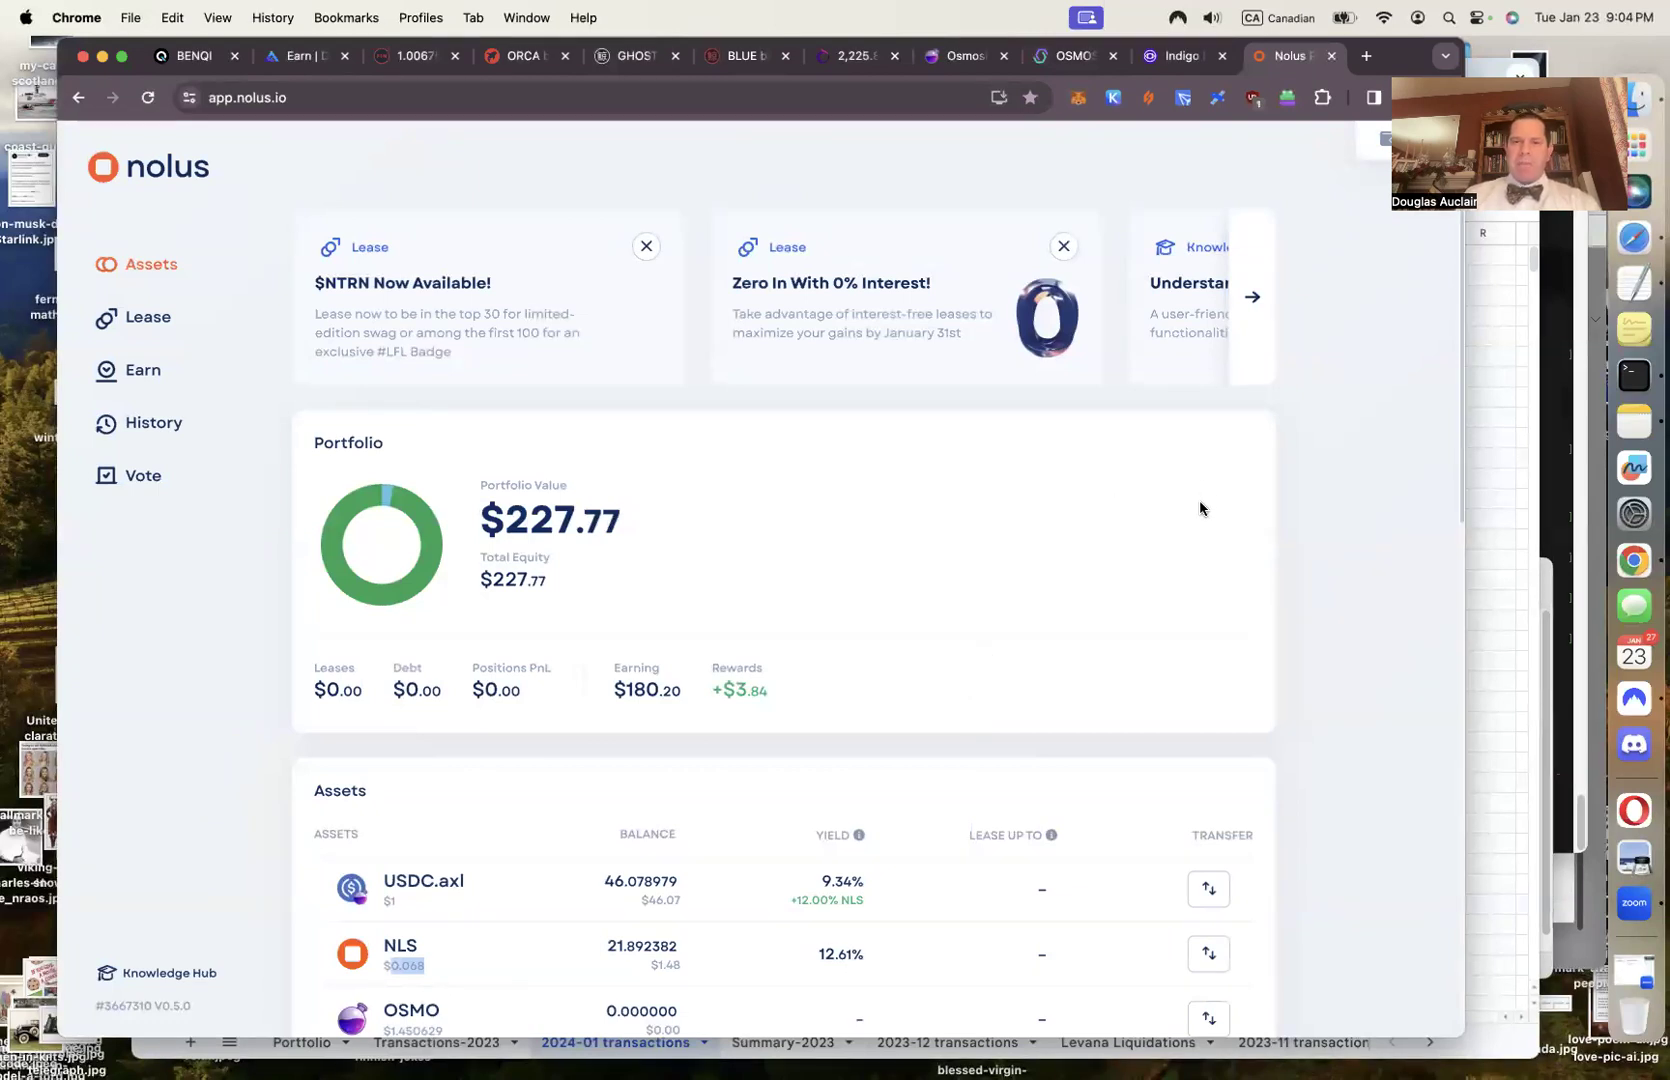
click(1098, 52)
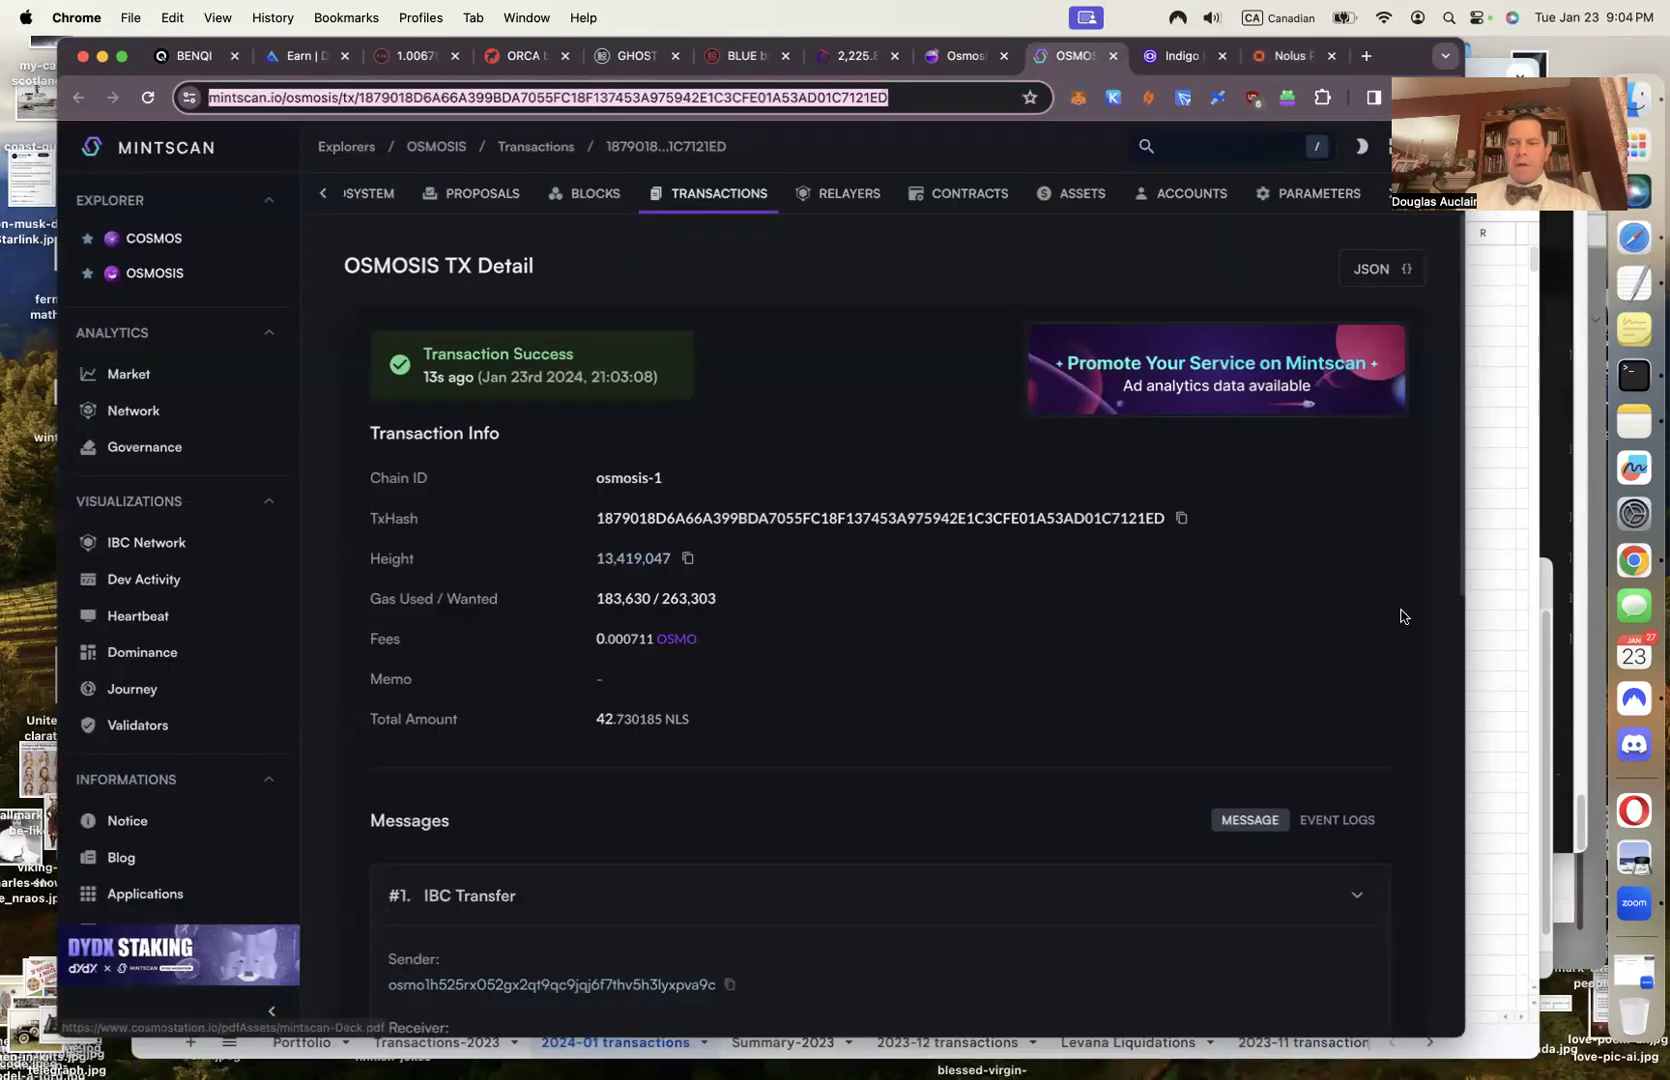
click(1491, 662)
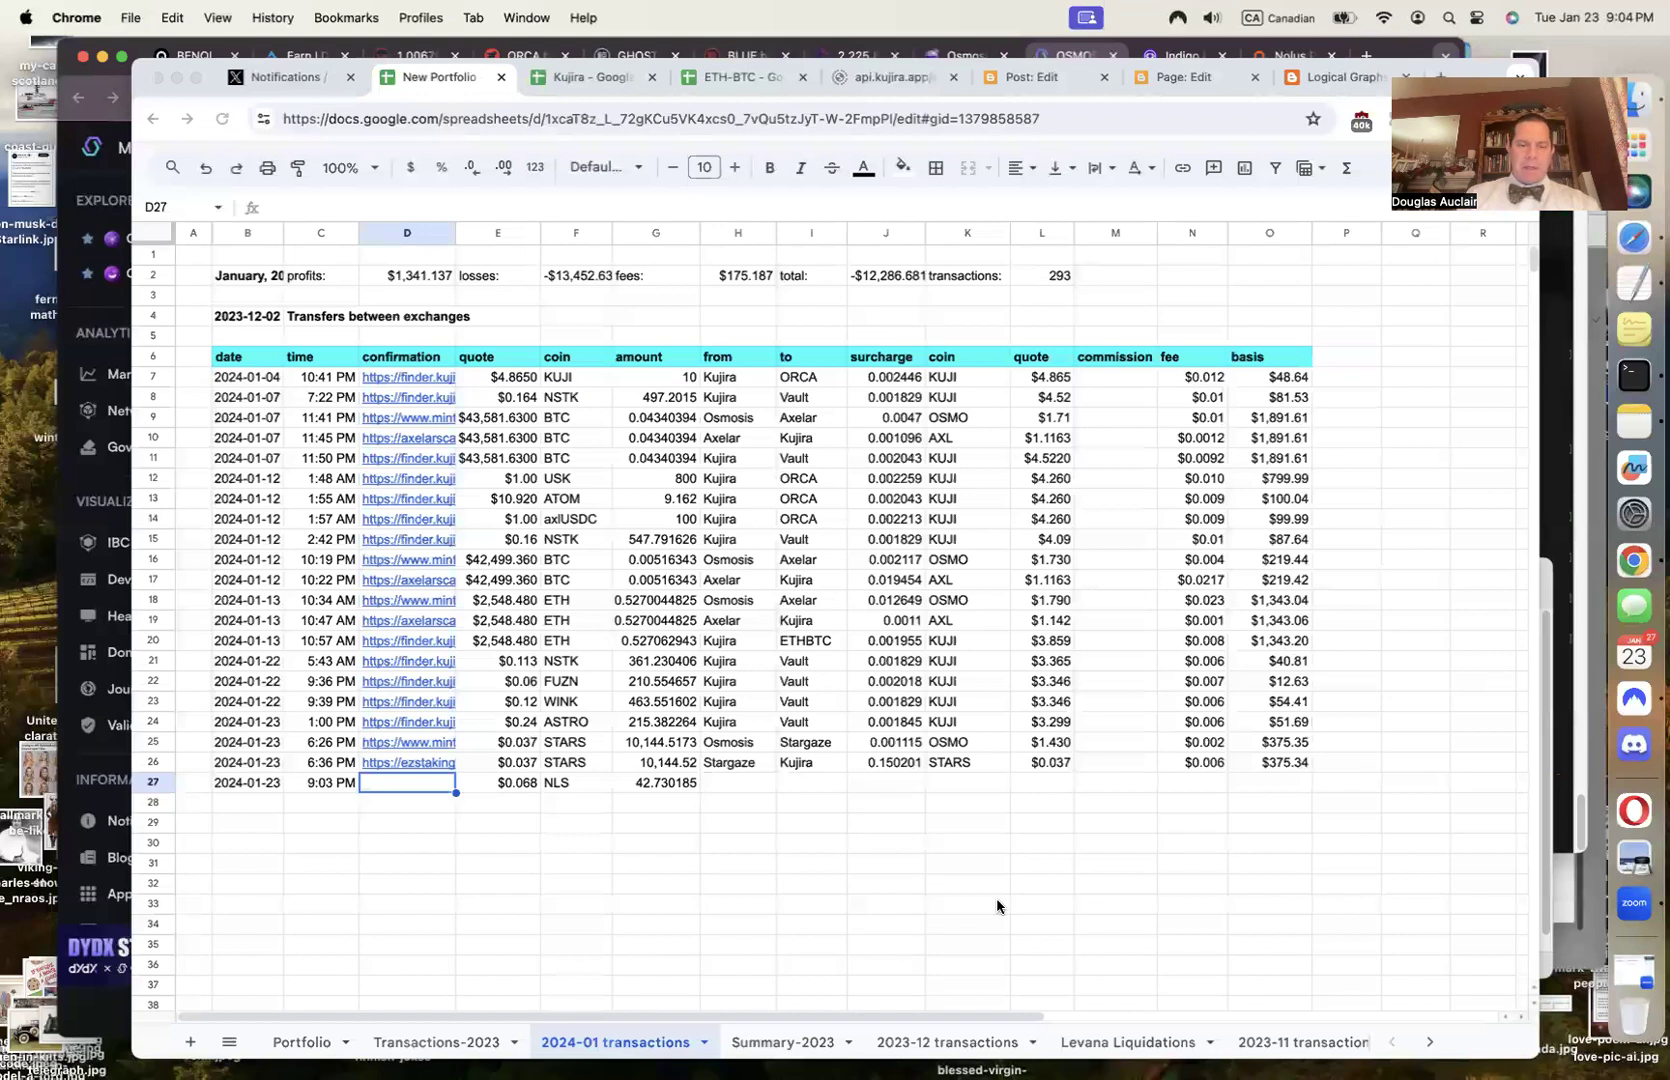
Paste the transaction link into D27 and copy the 0.000711 fee from Mintscan
key(super+v)
key(Tab)
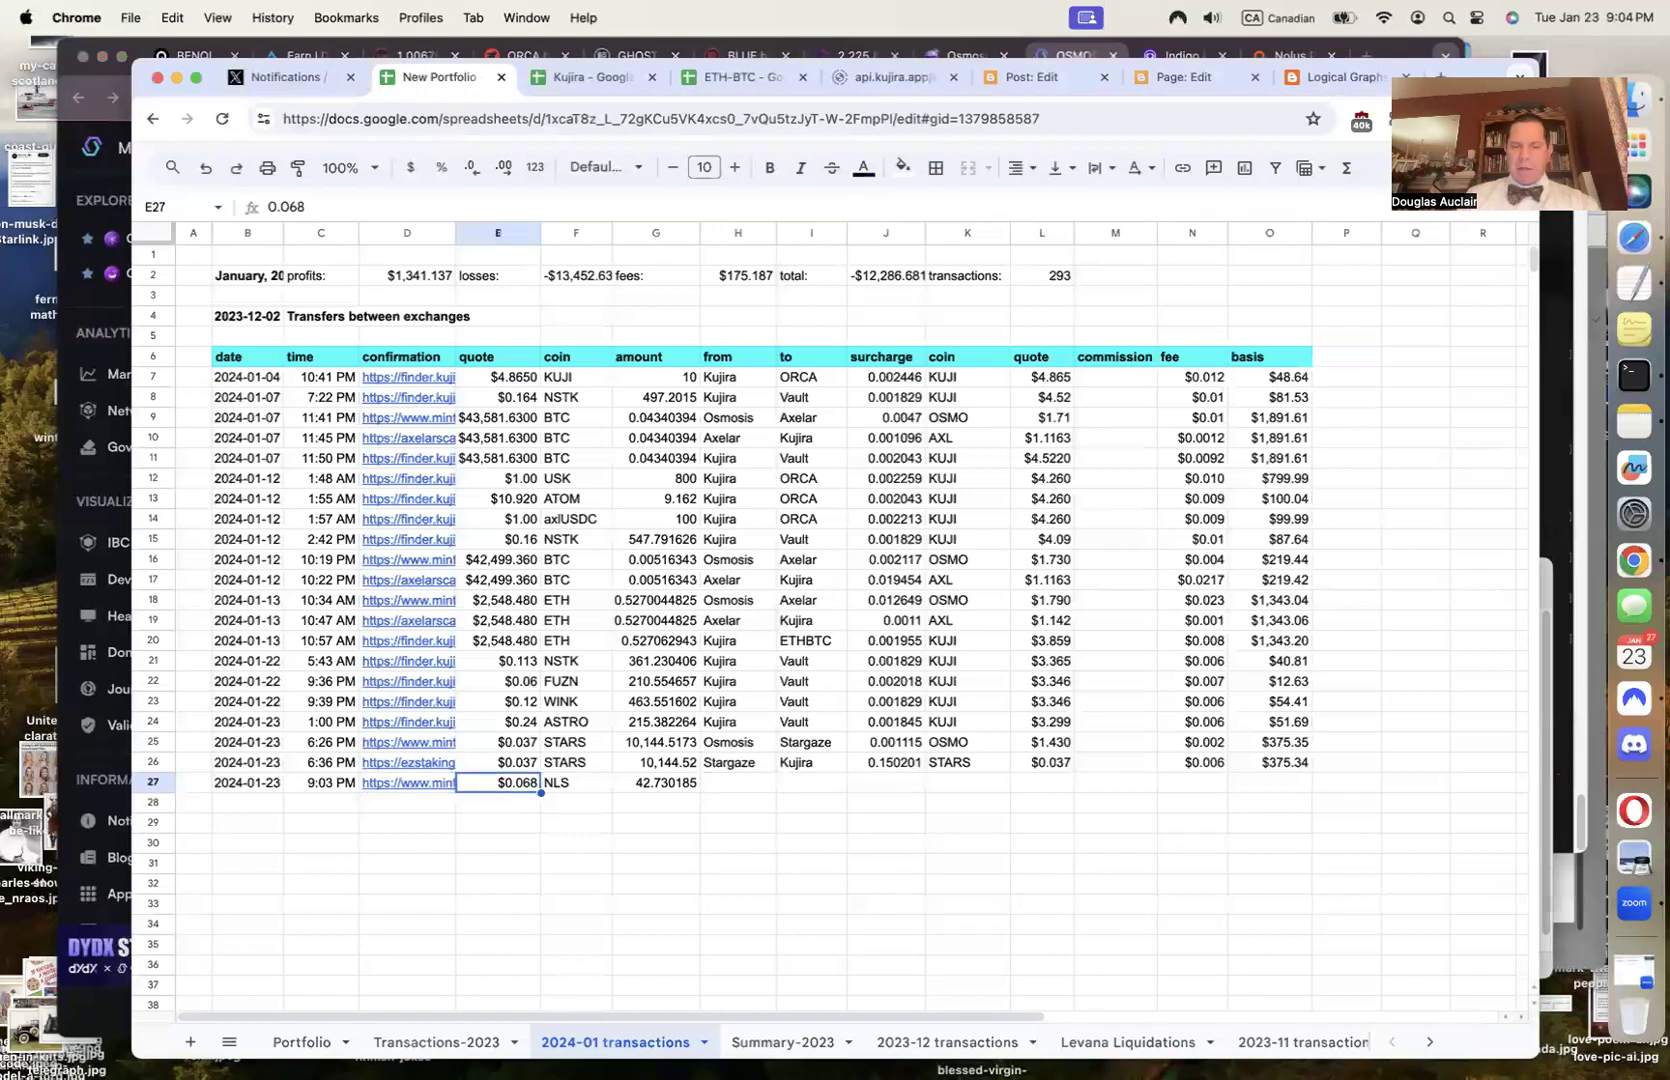
key(Tab)
key(Tab)
key(Tab)
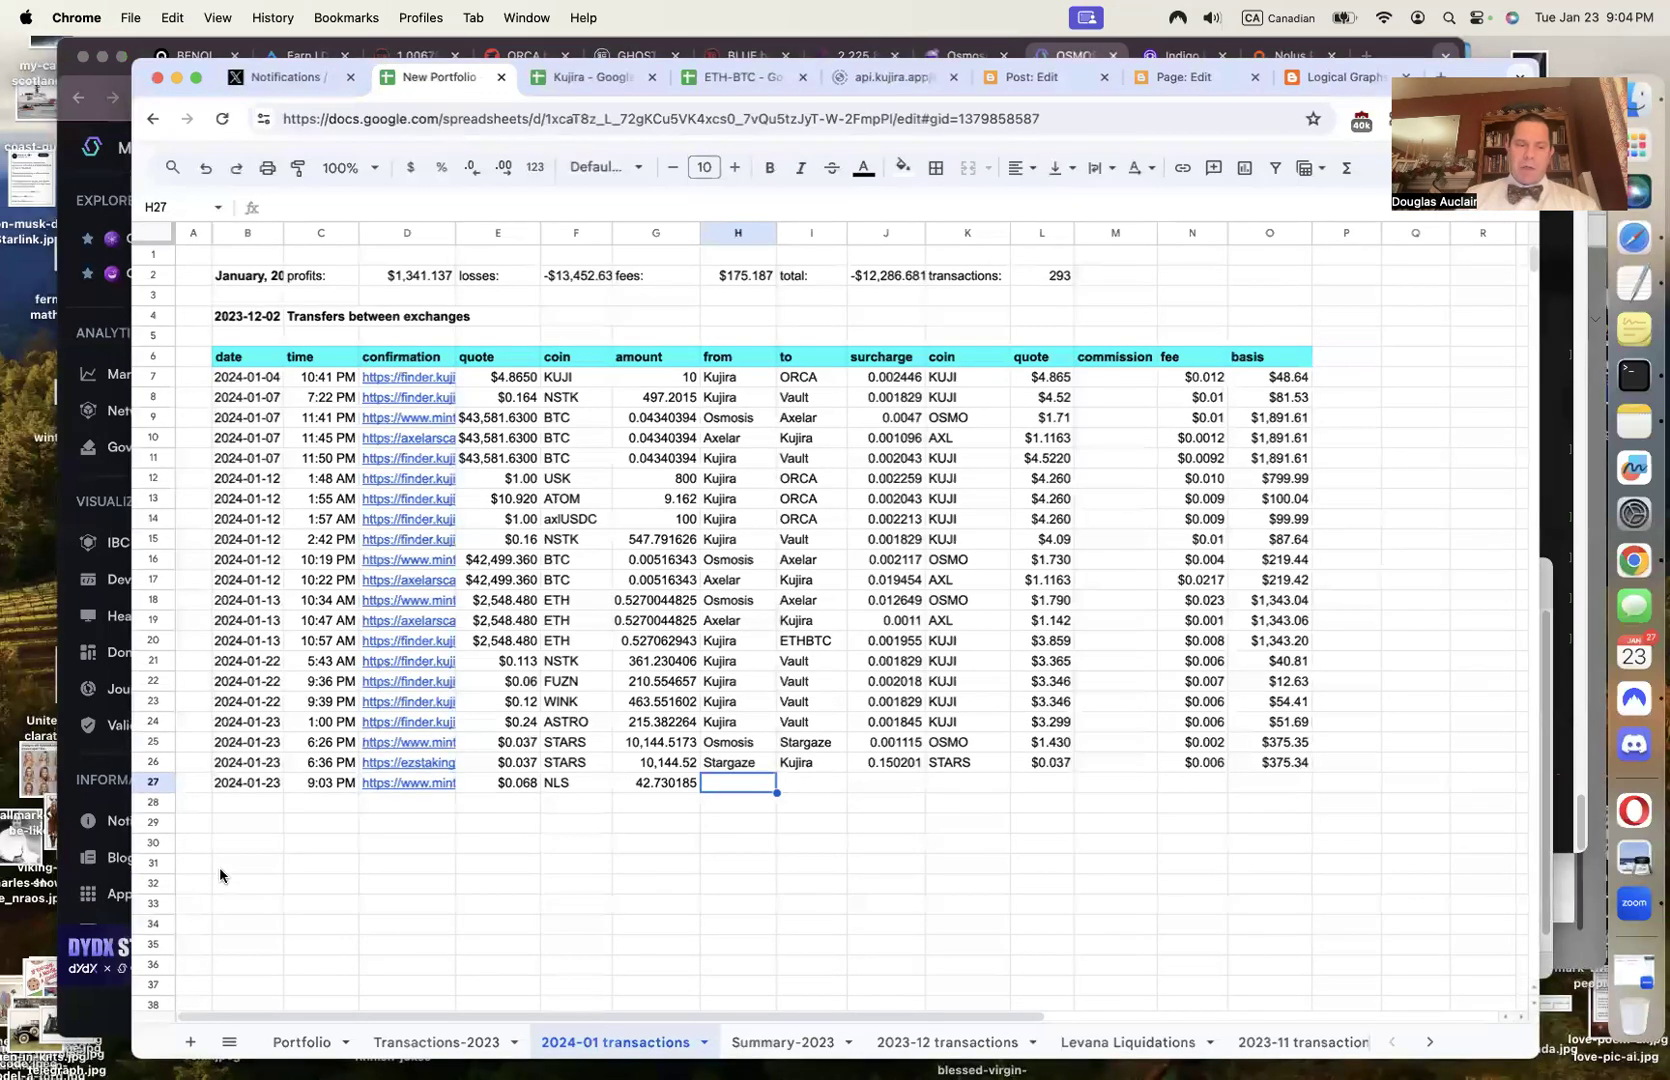
click(100, 760)
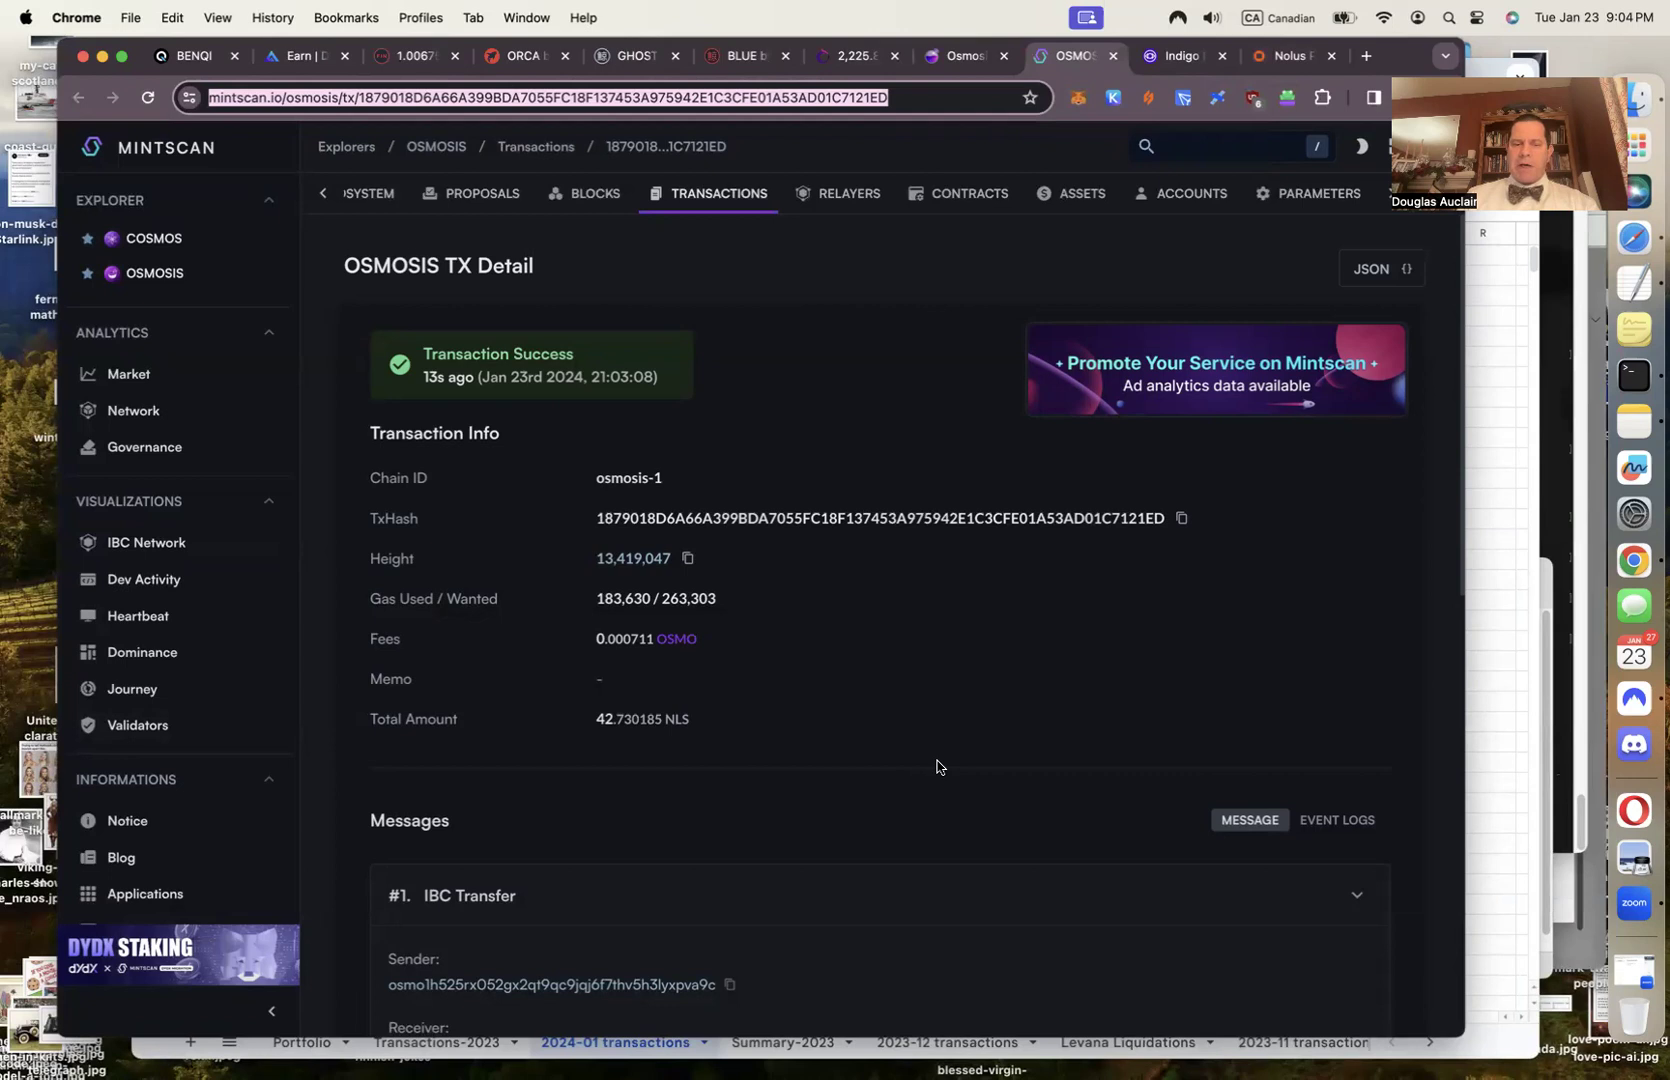
double_click(645, 639)
key(super+c)
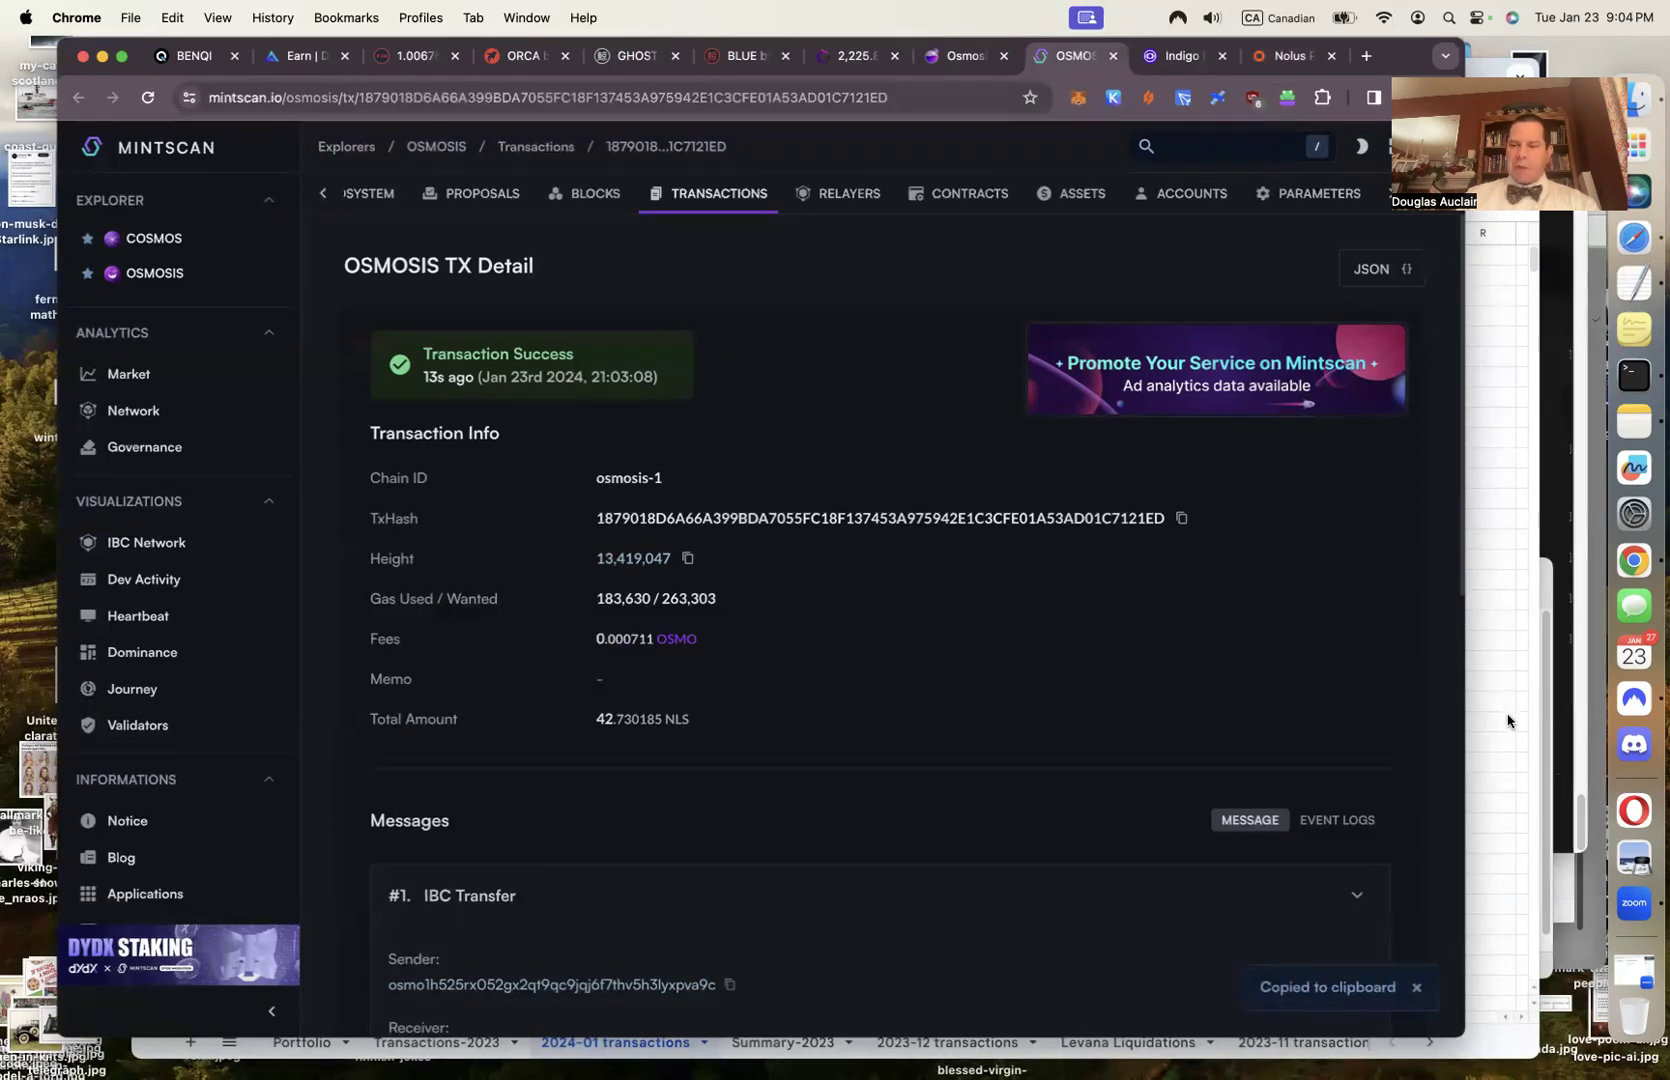
key(super+grave)
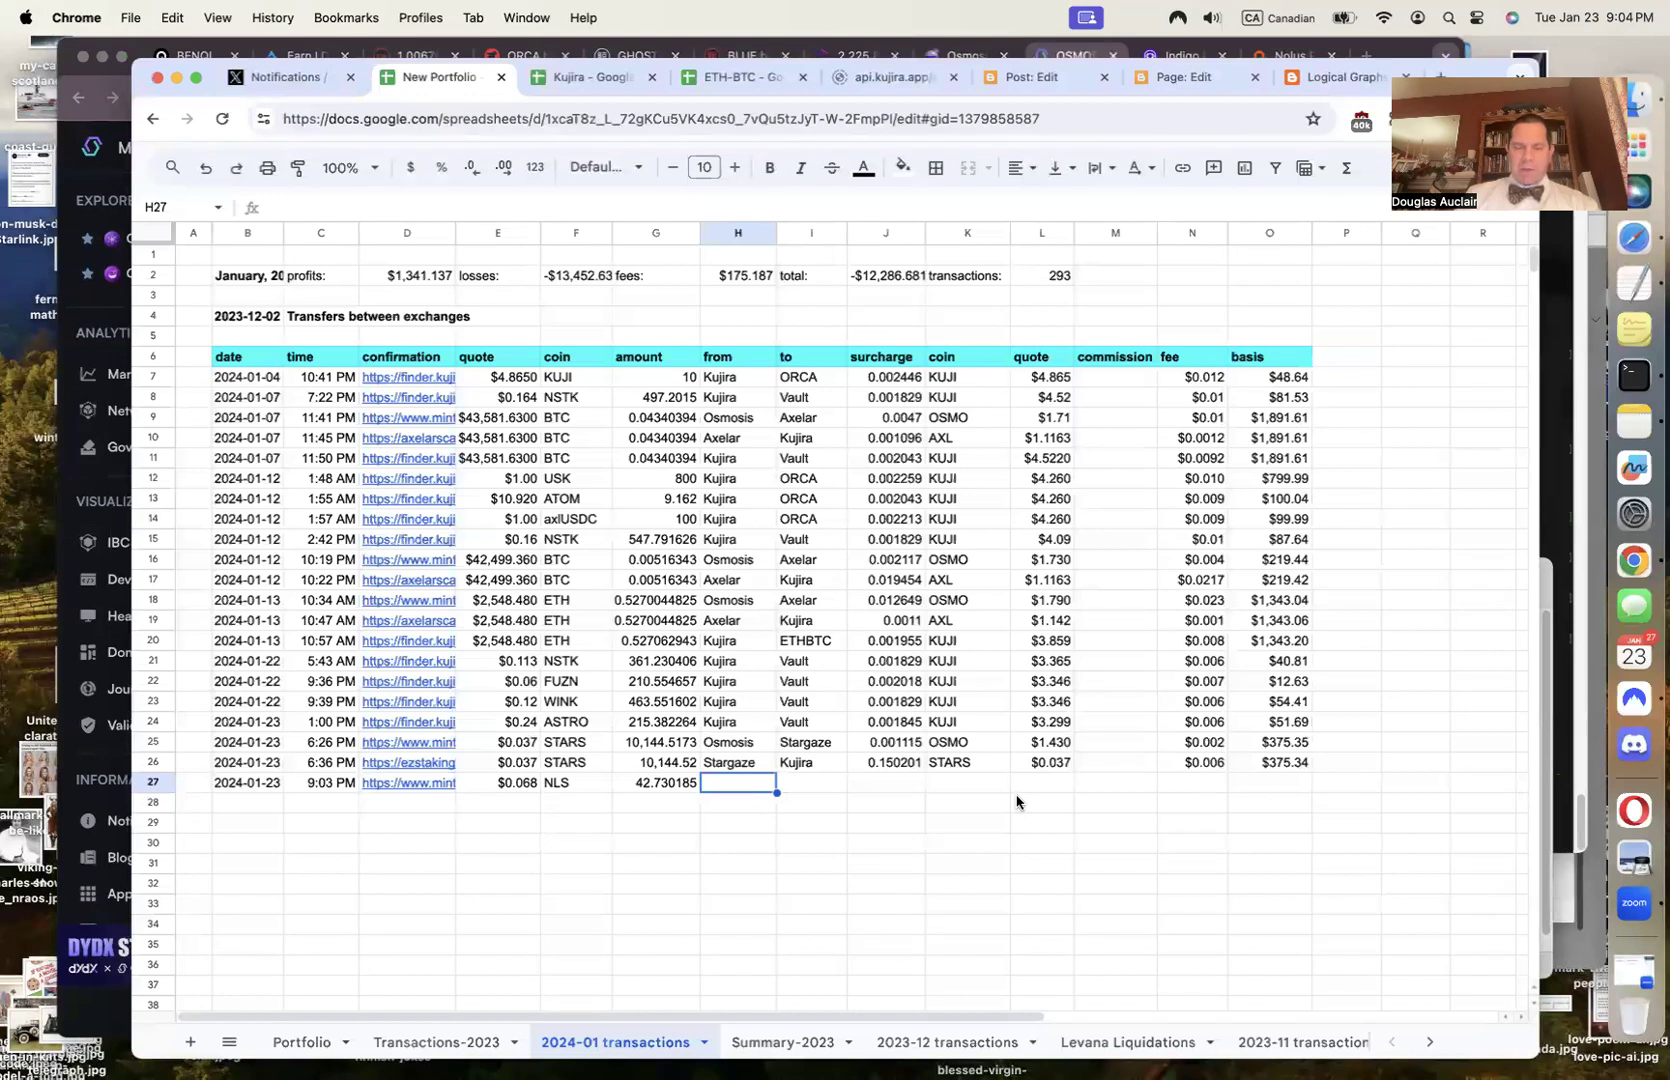
Fill row 27 with Osmosis to Nolus, a 0.000711 OSMO surcharge and $1.45 quote
text(Os)
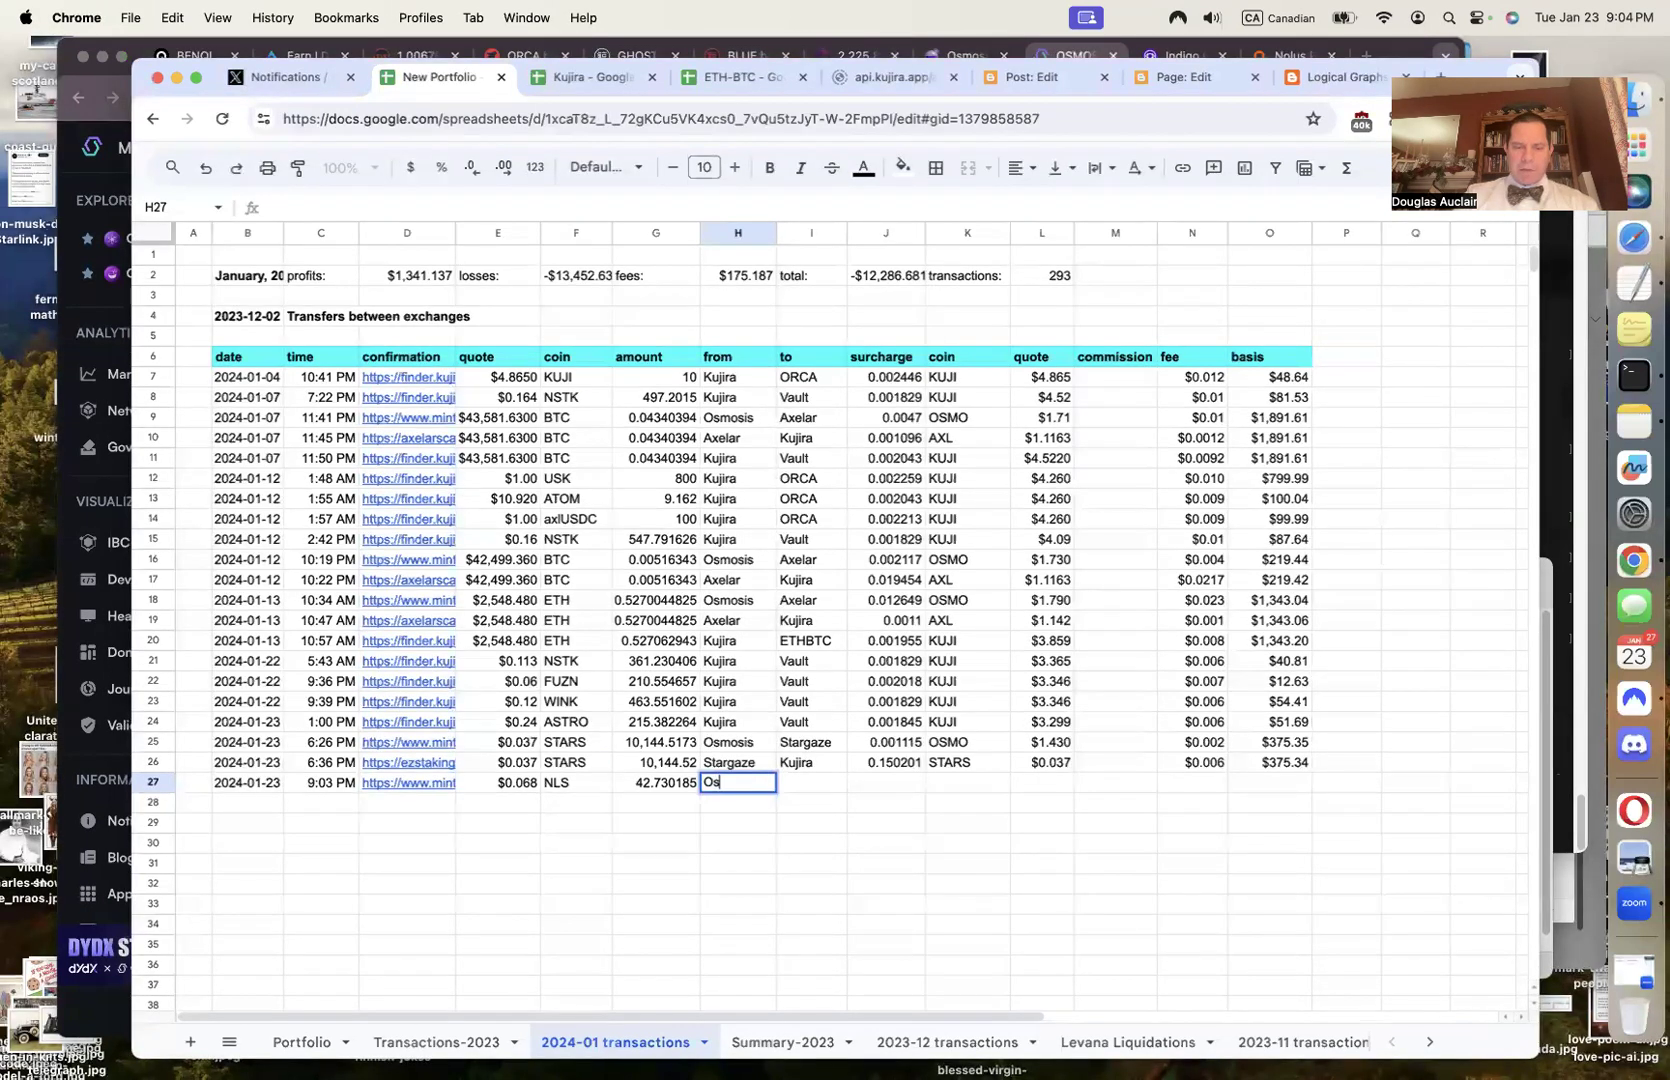
key(Tab)
text(N)
key(Tab)
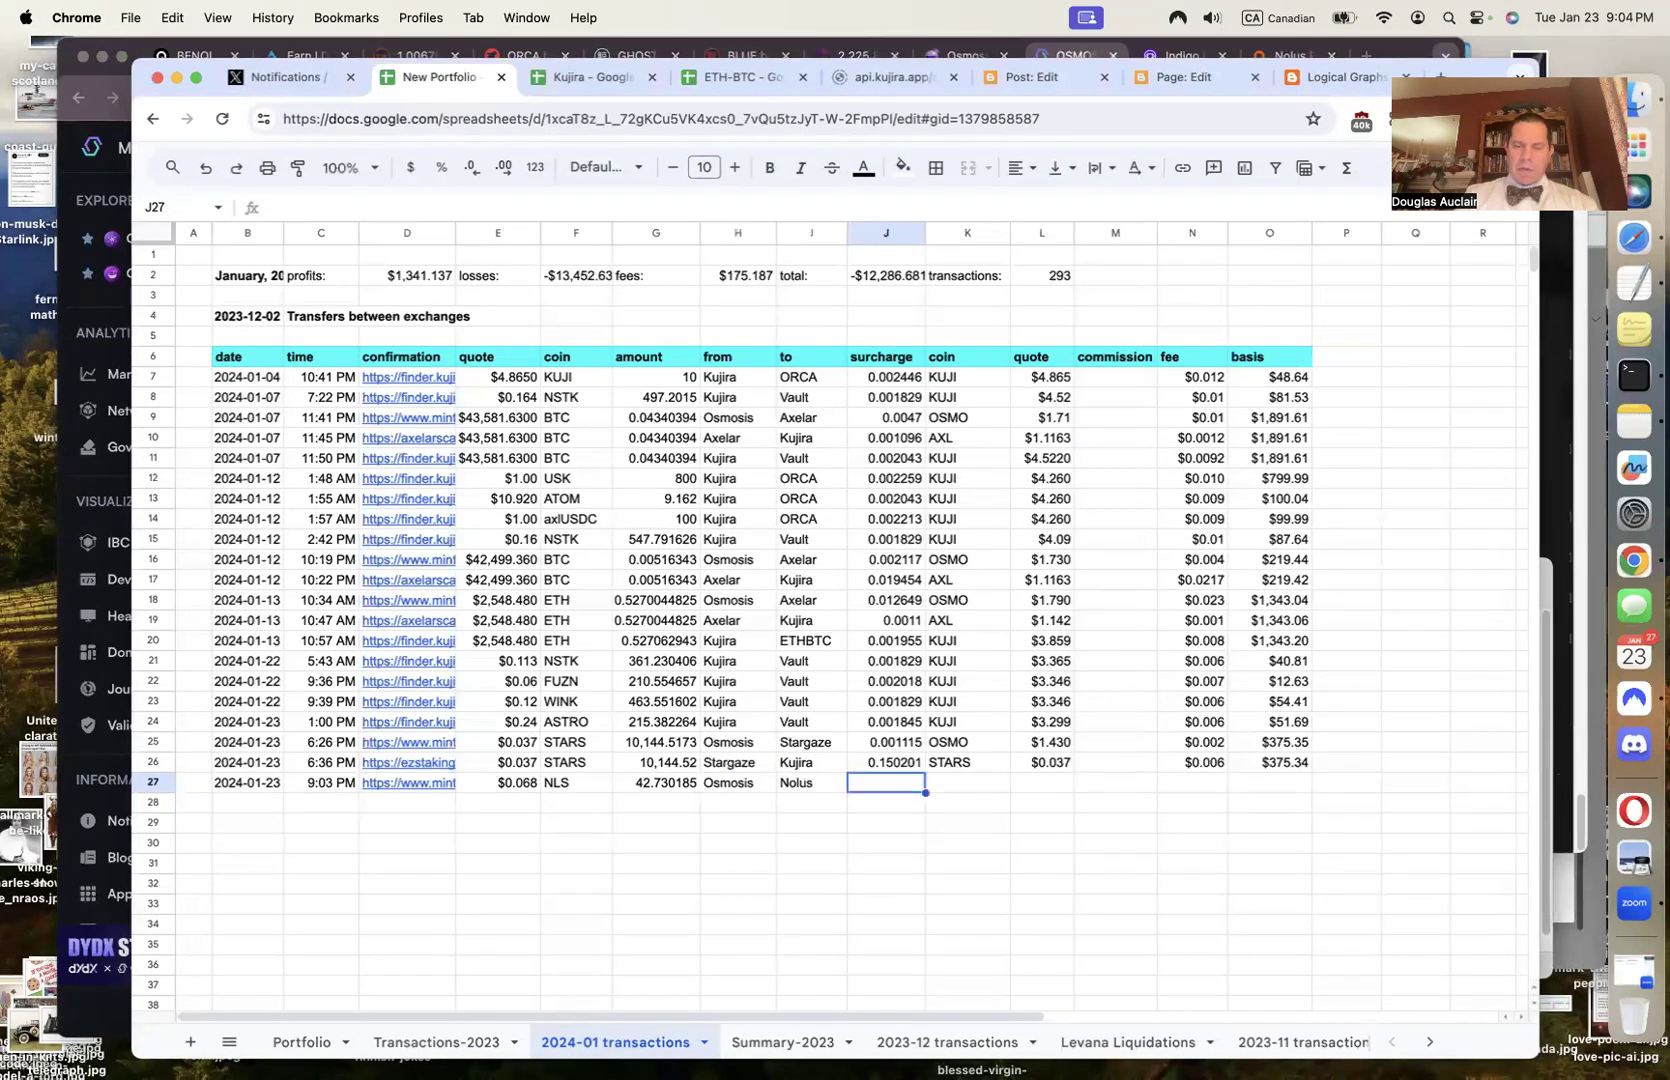
text(0.000711)
key(Tab)
text(OSMO)
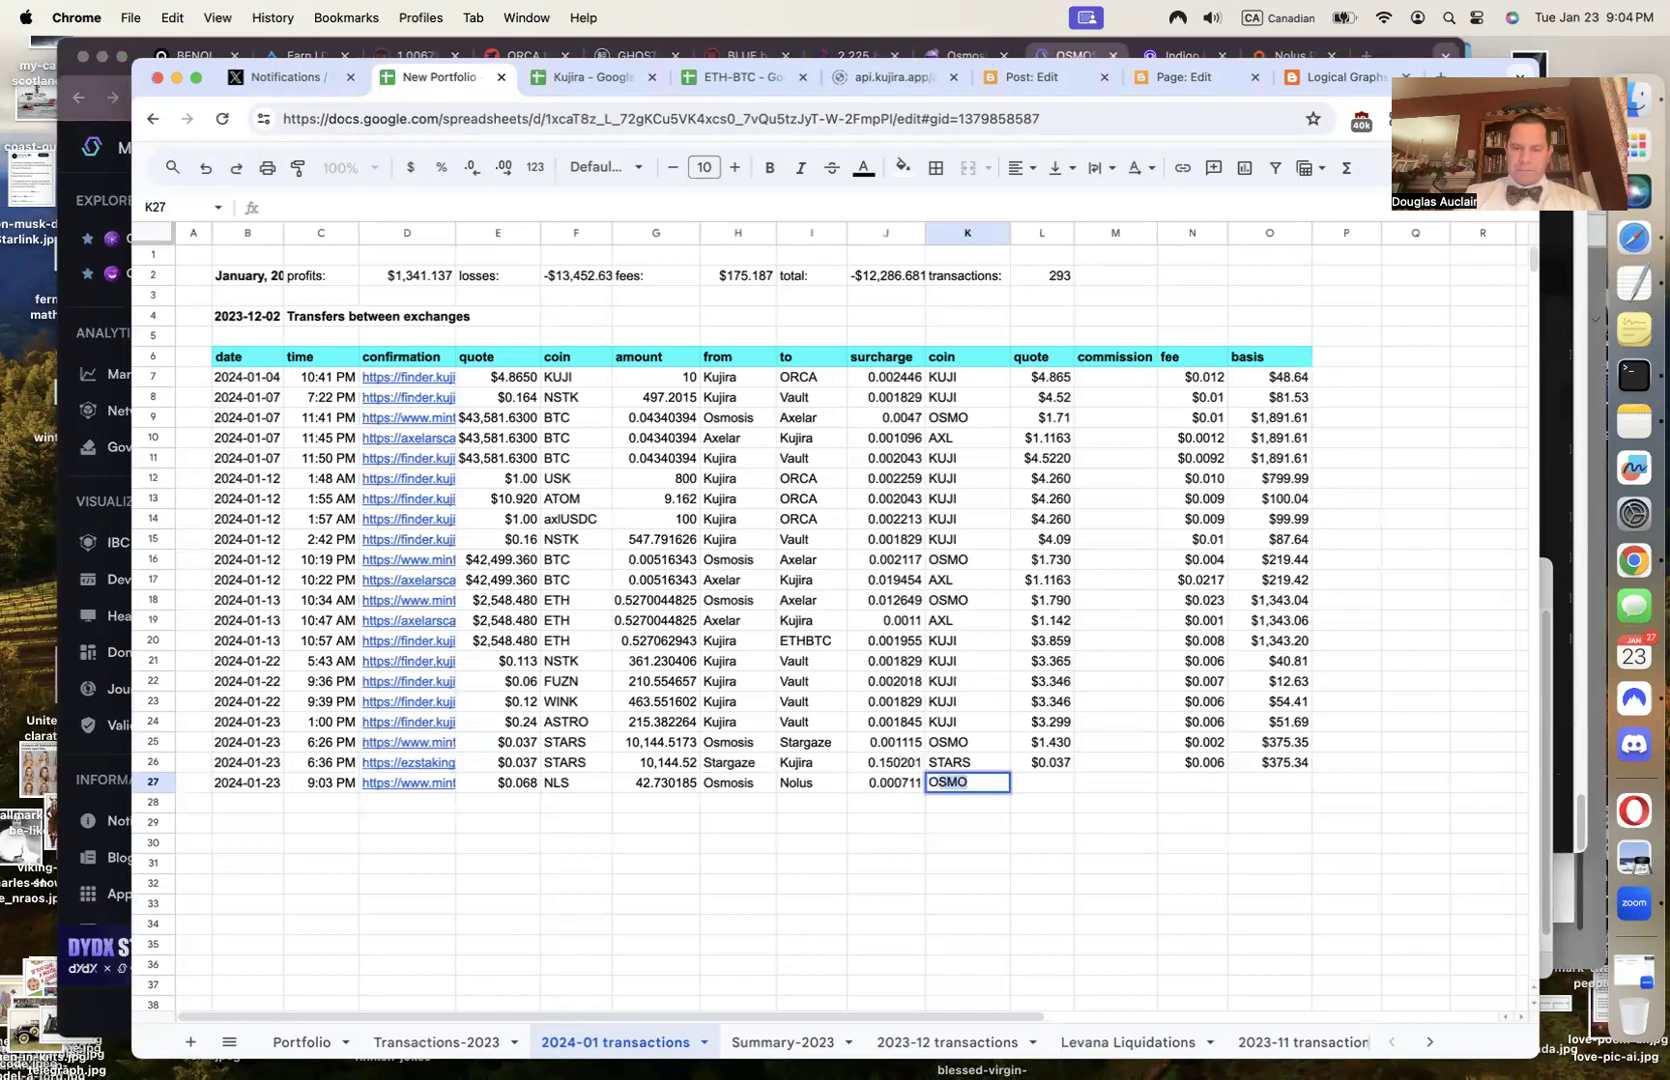
key(Tab)
text($)
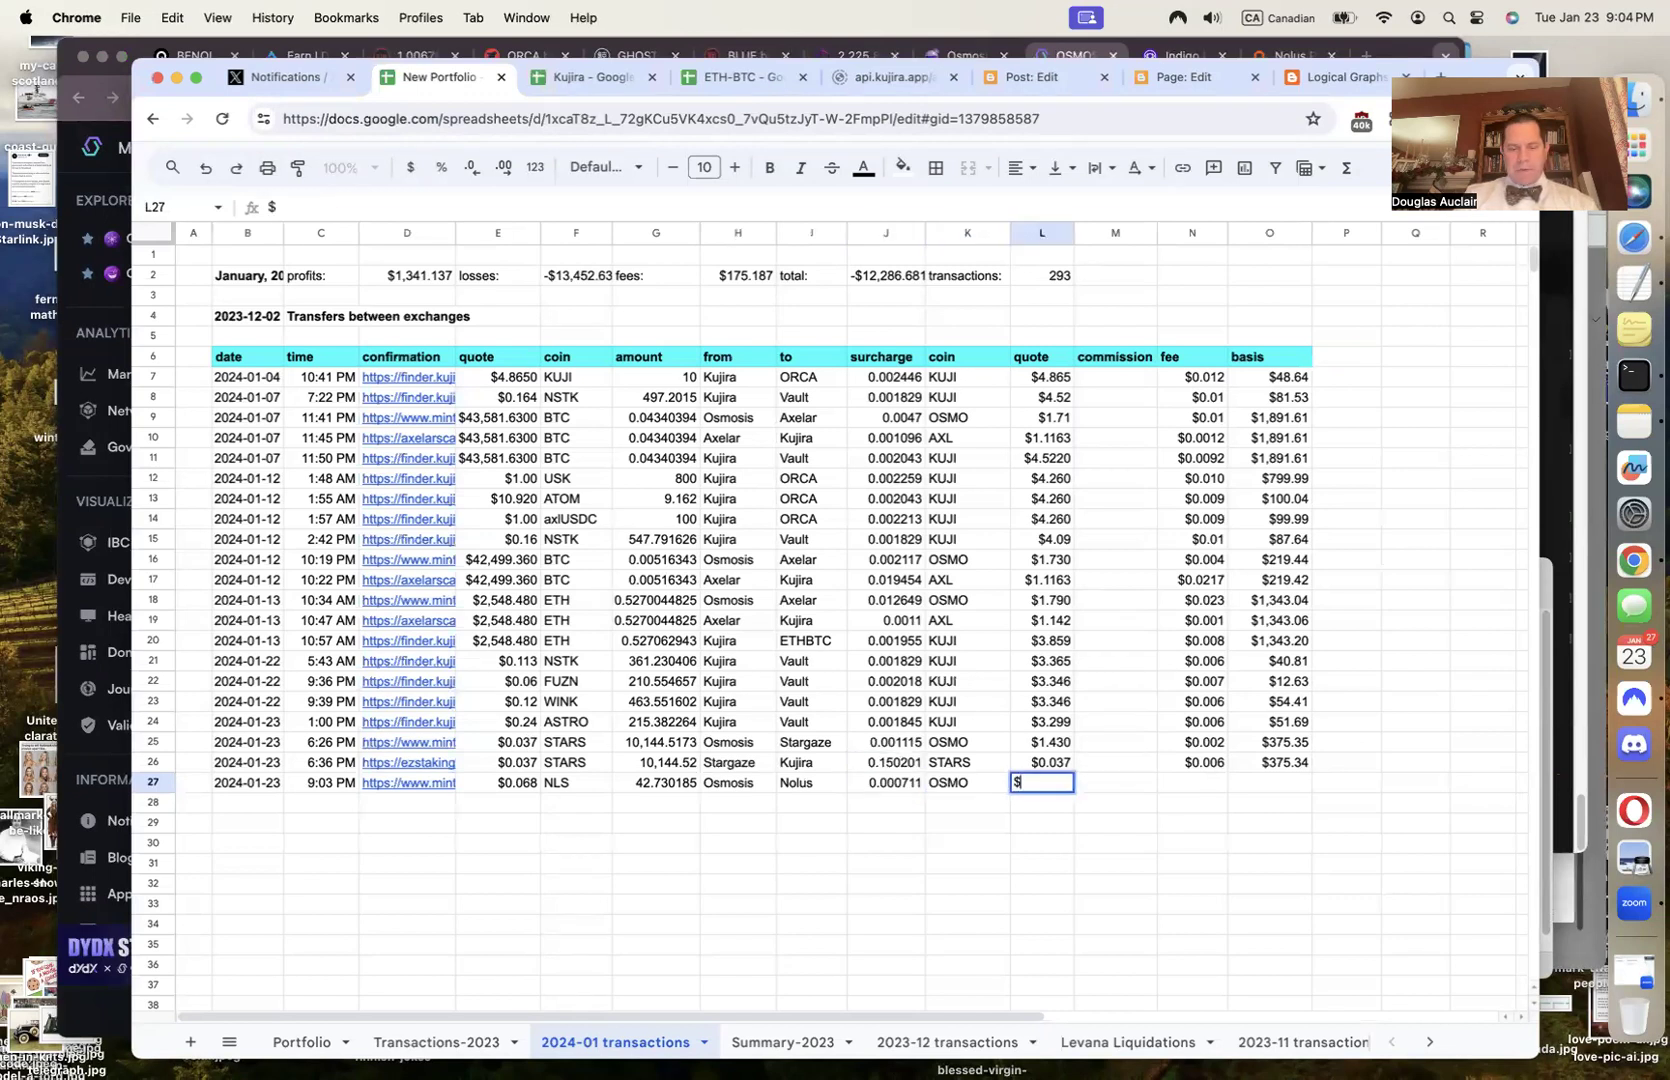
text(1.45)
key(Tab)
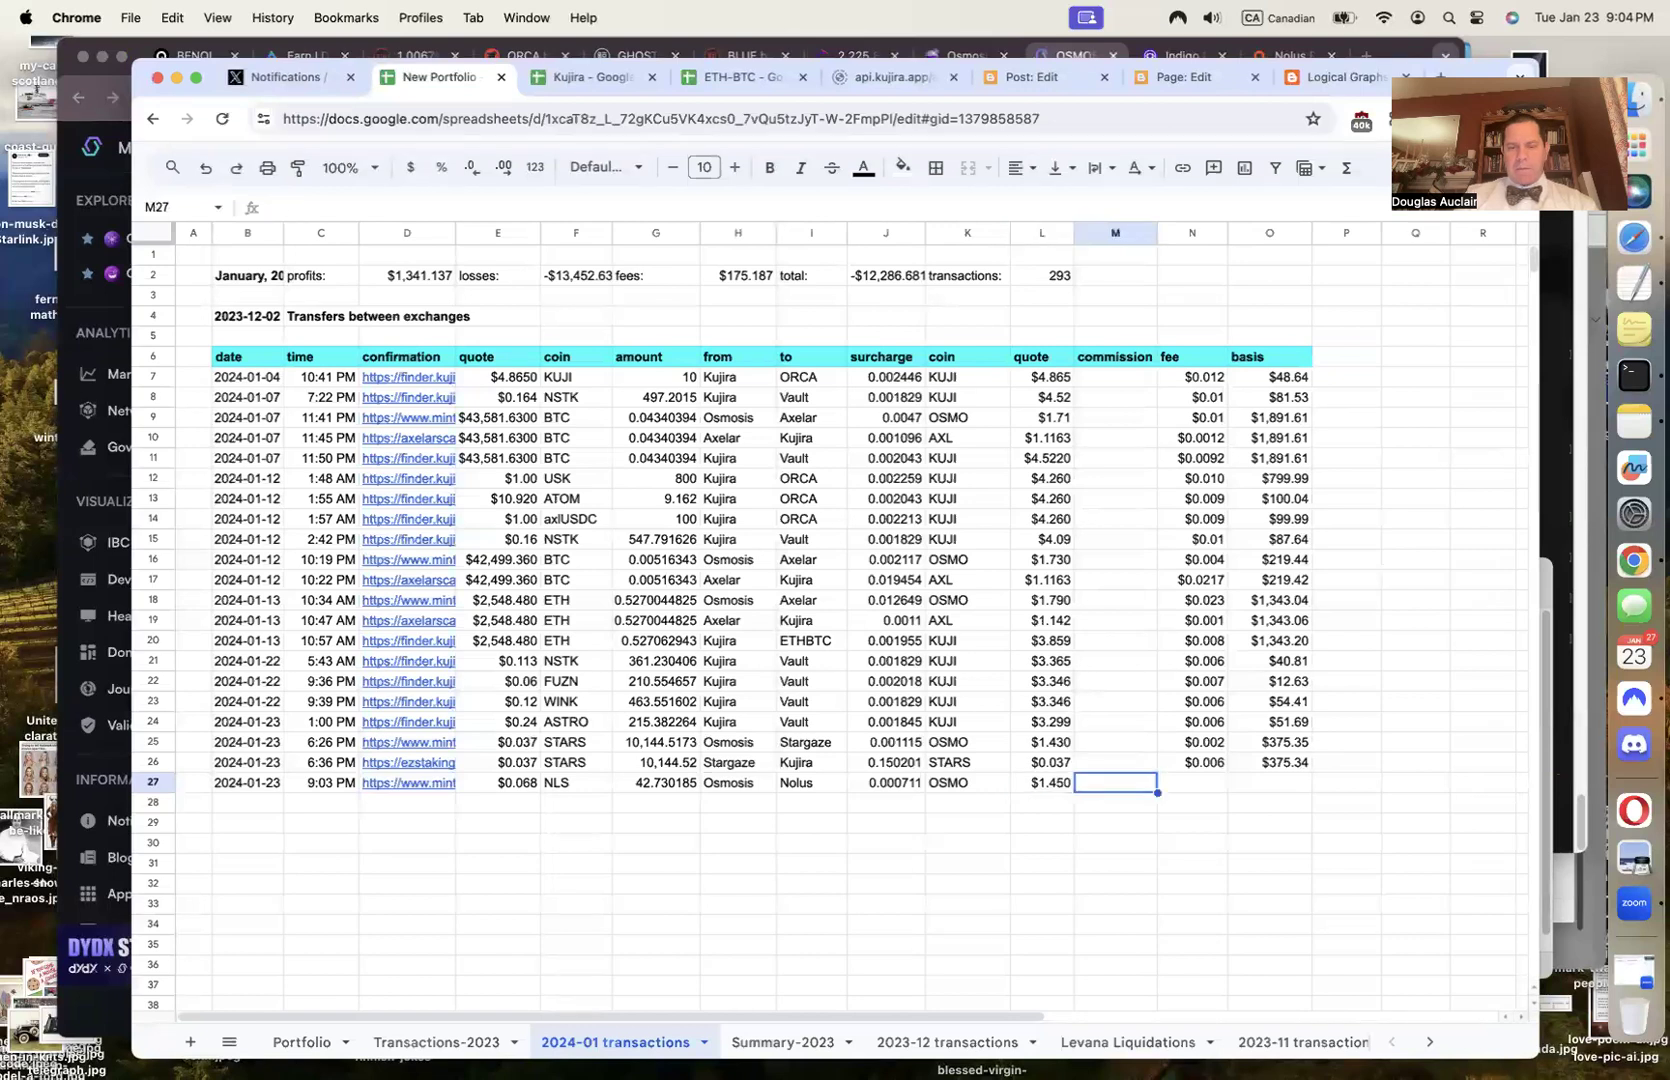
Copy row 26's fee and basis into row 27 ($0.001, $2.90) and close the Mintscan tab
key(Up)
key(Right)
key(shift+Right)
key(super+c)
key(Down)
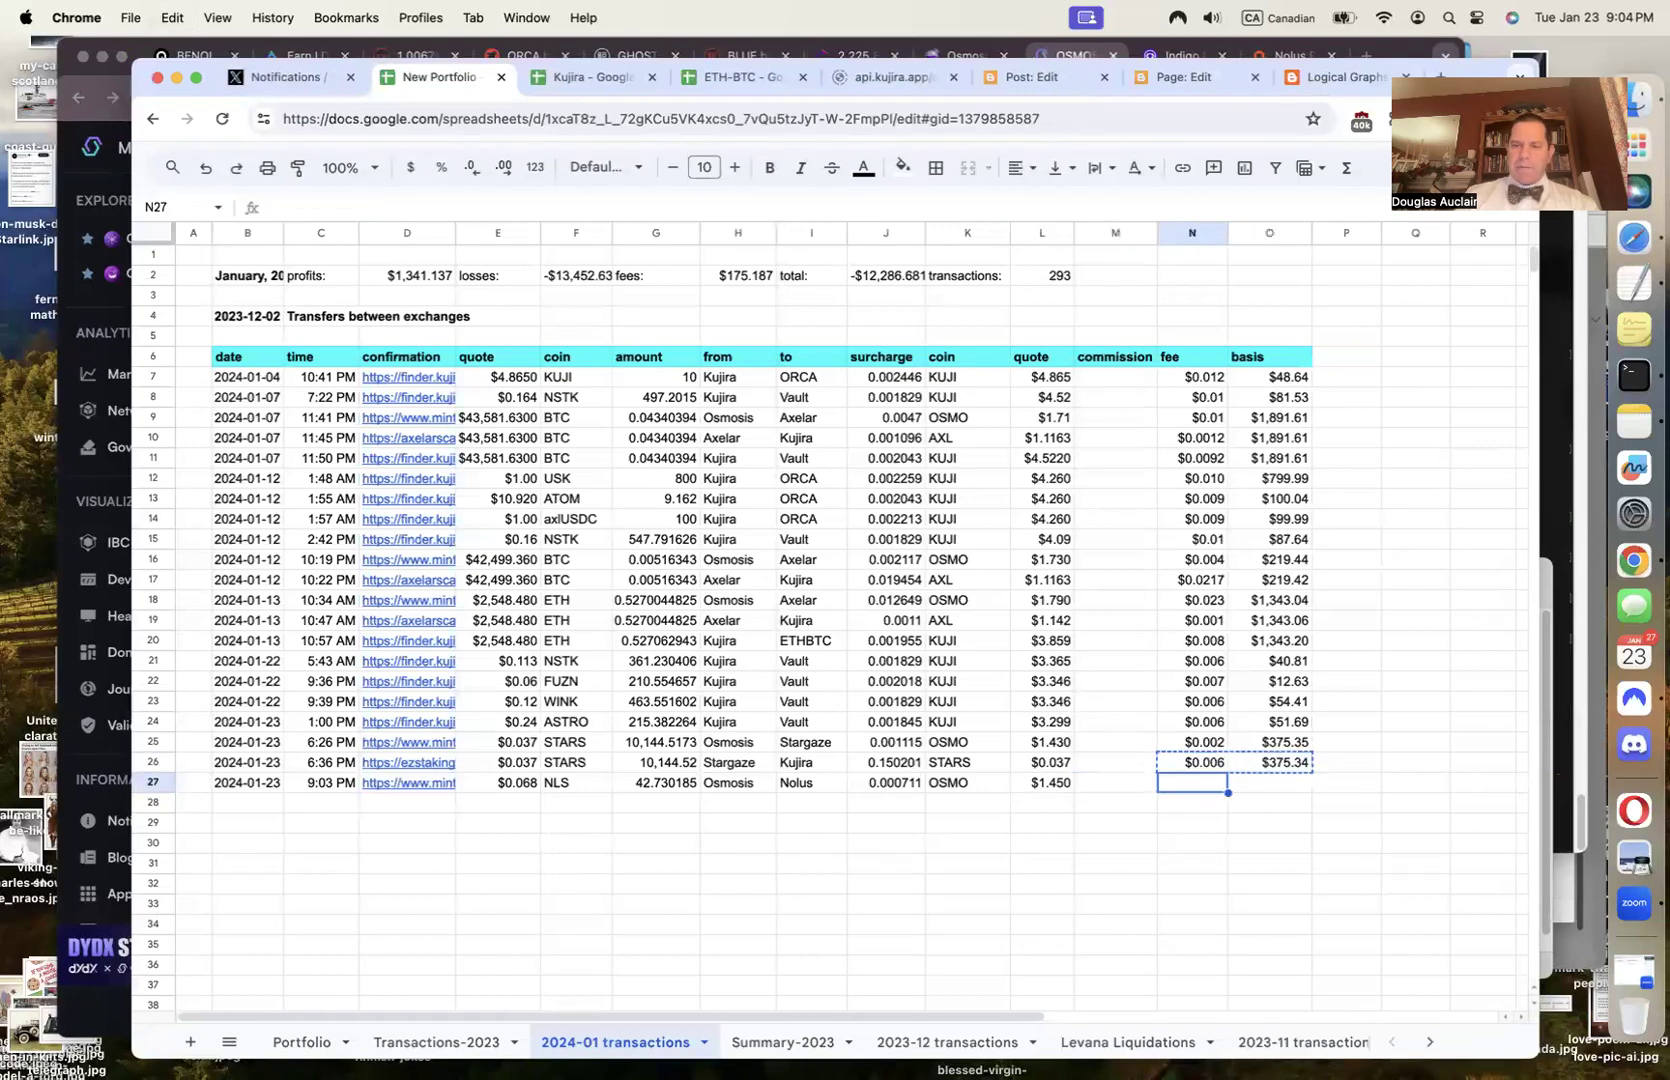
key(super+v)
key(Down)
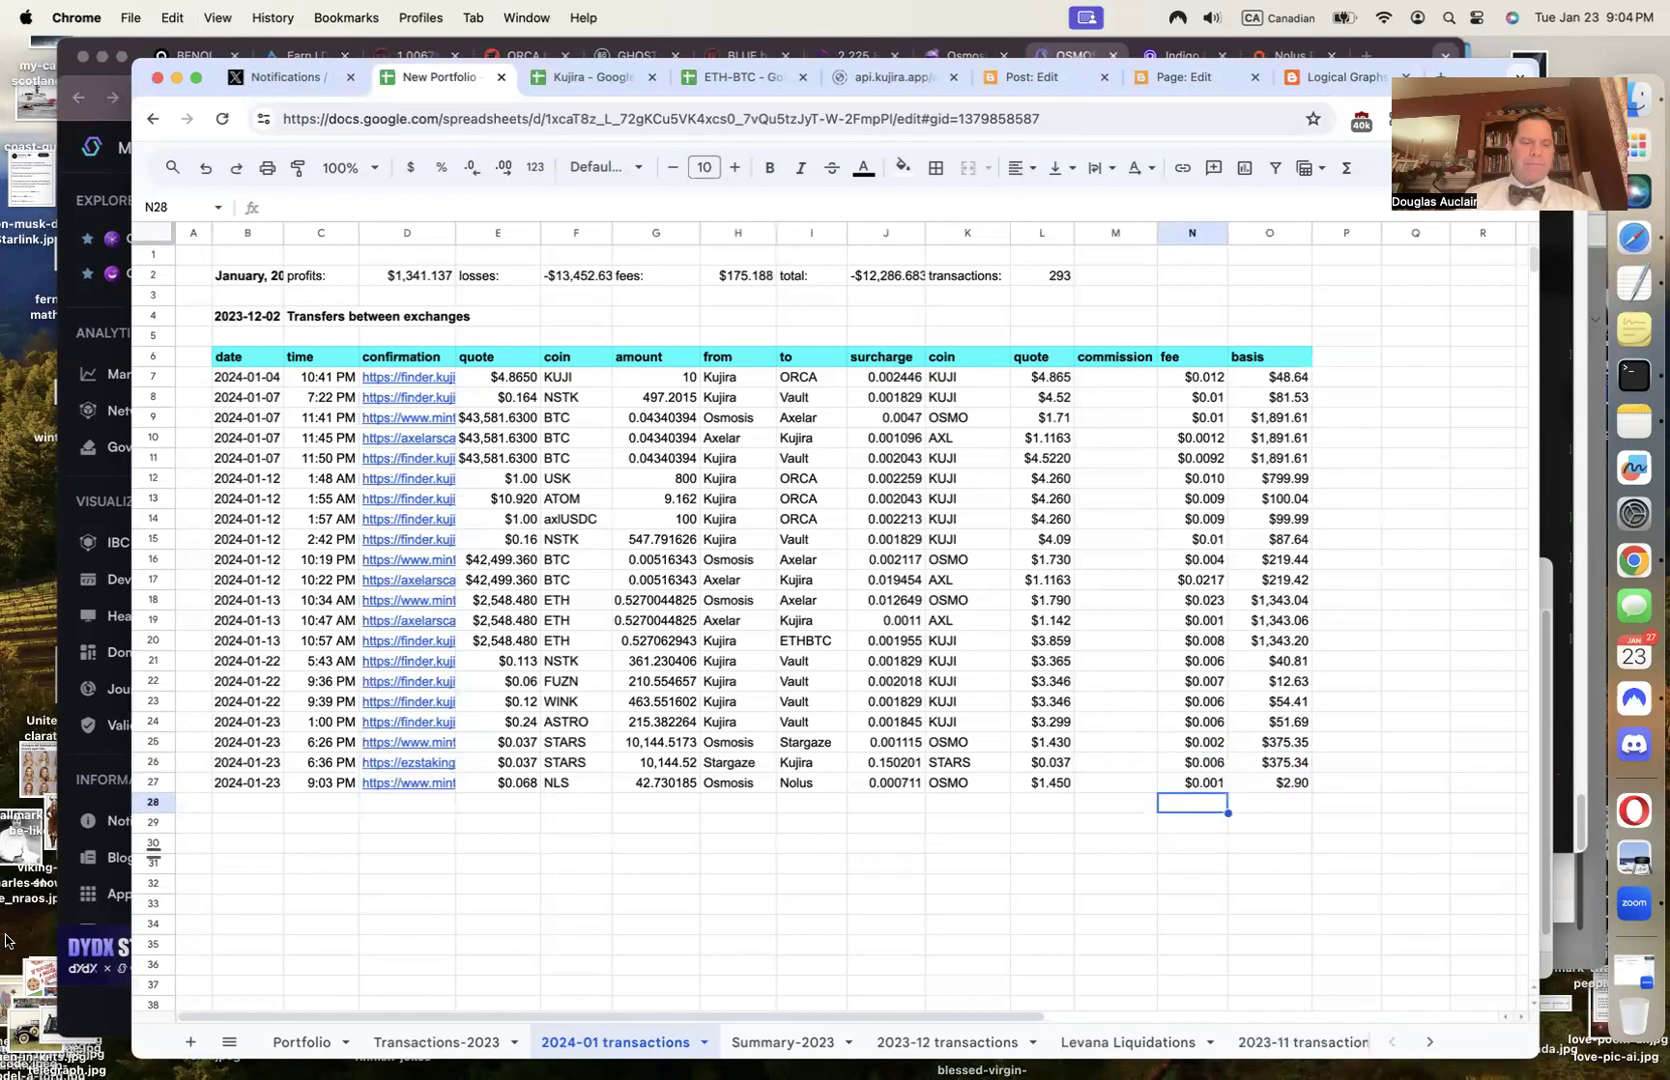
click(84, 766)
key(super+w)
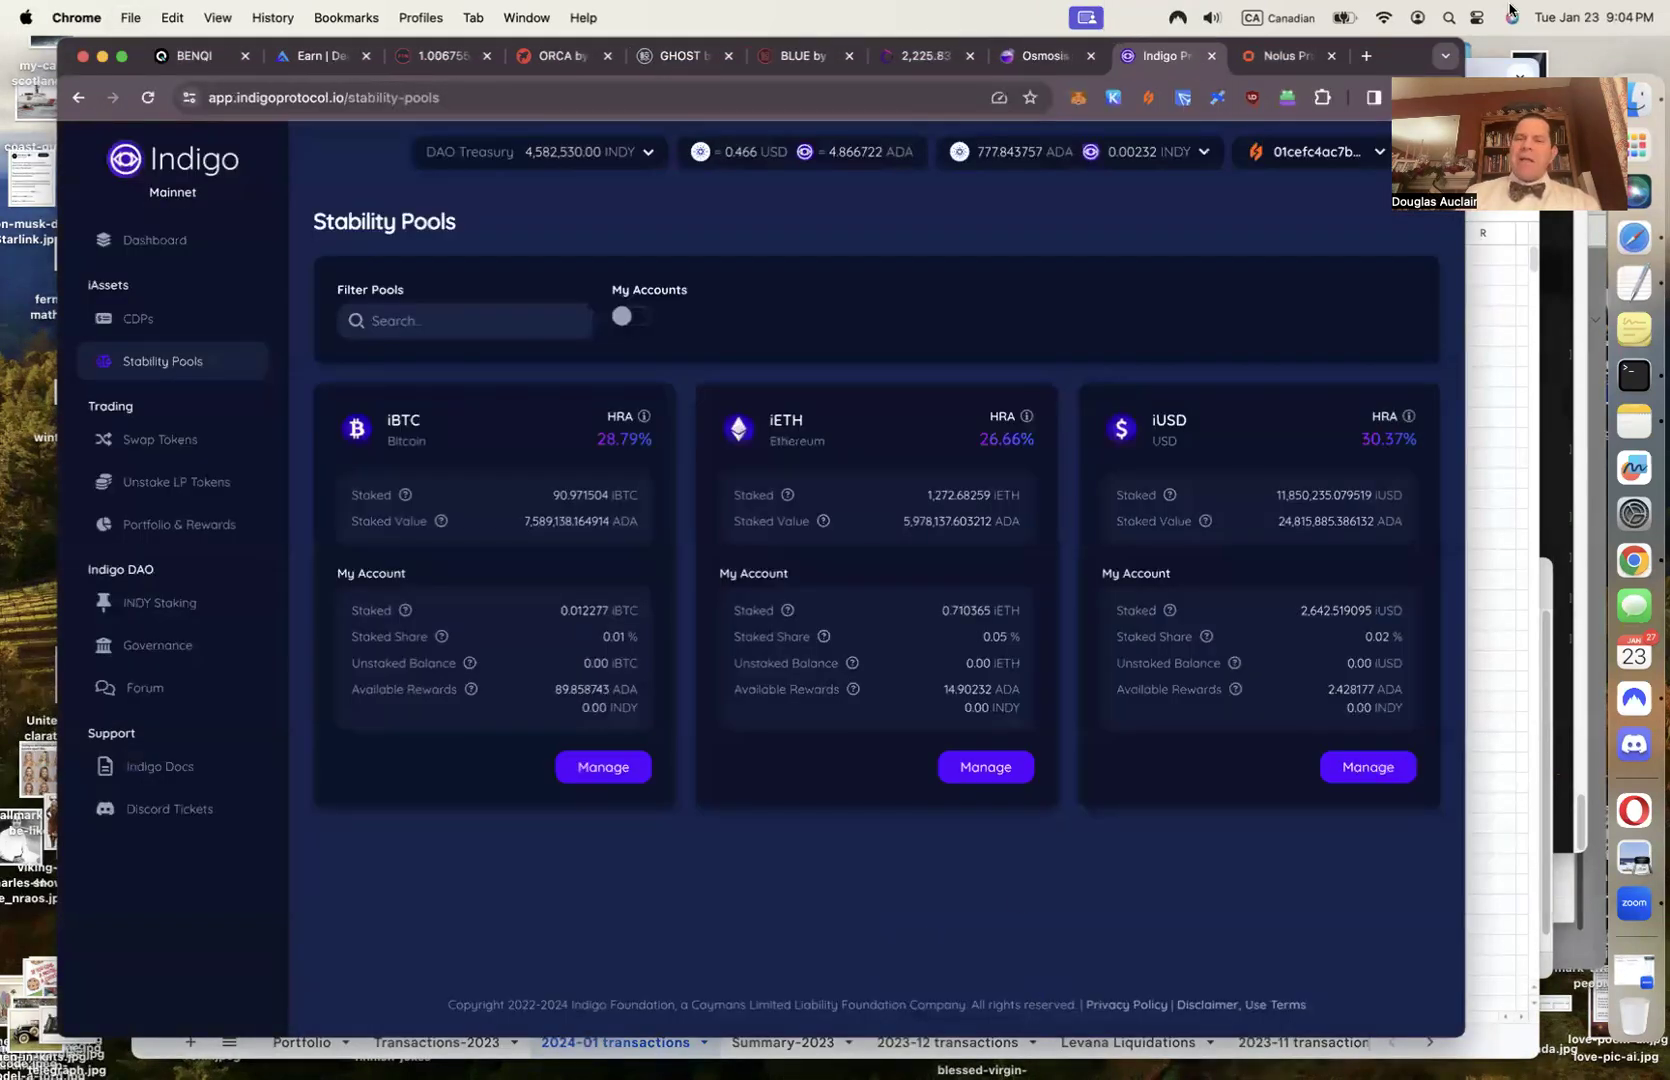
Reload app.nolus.io so the assets page shows 64.622567 NLS and a $229.16 portfolio
click(1289, 55)
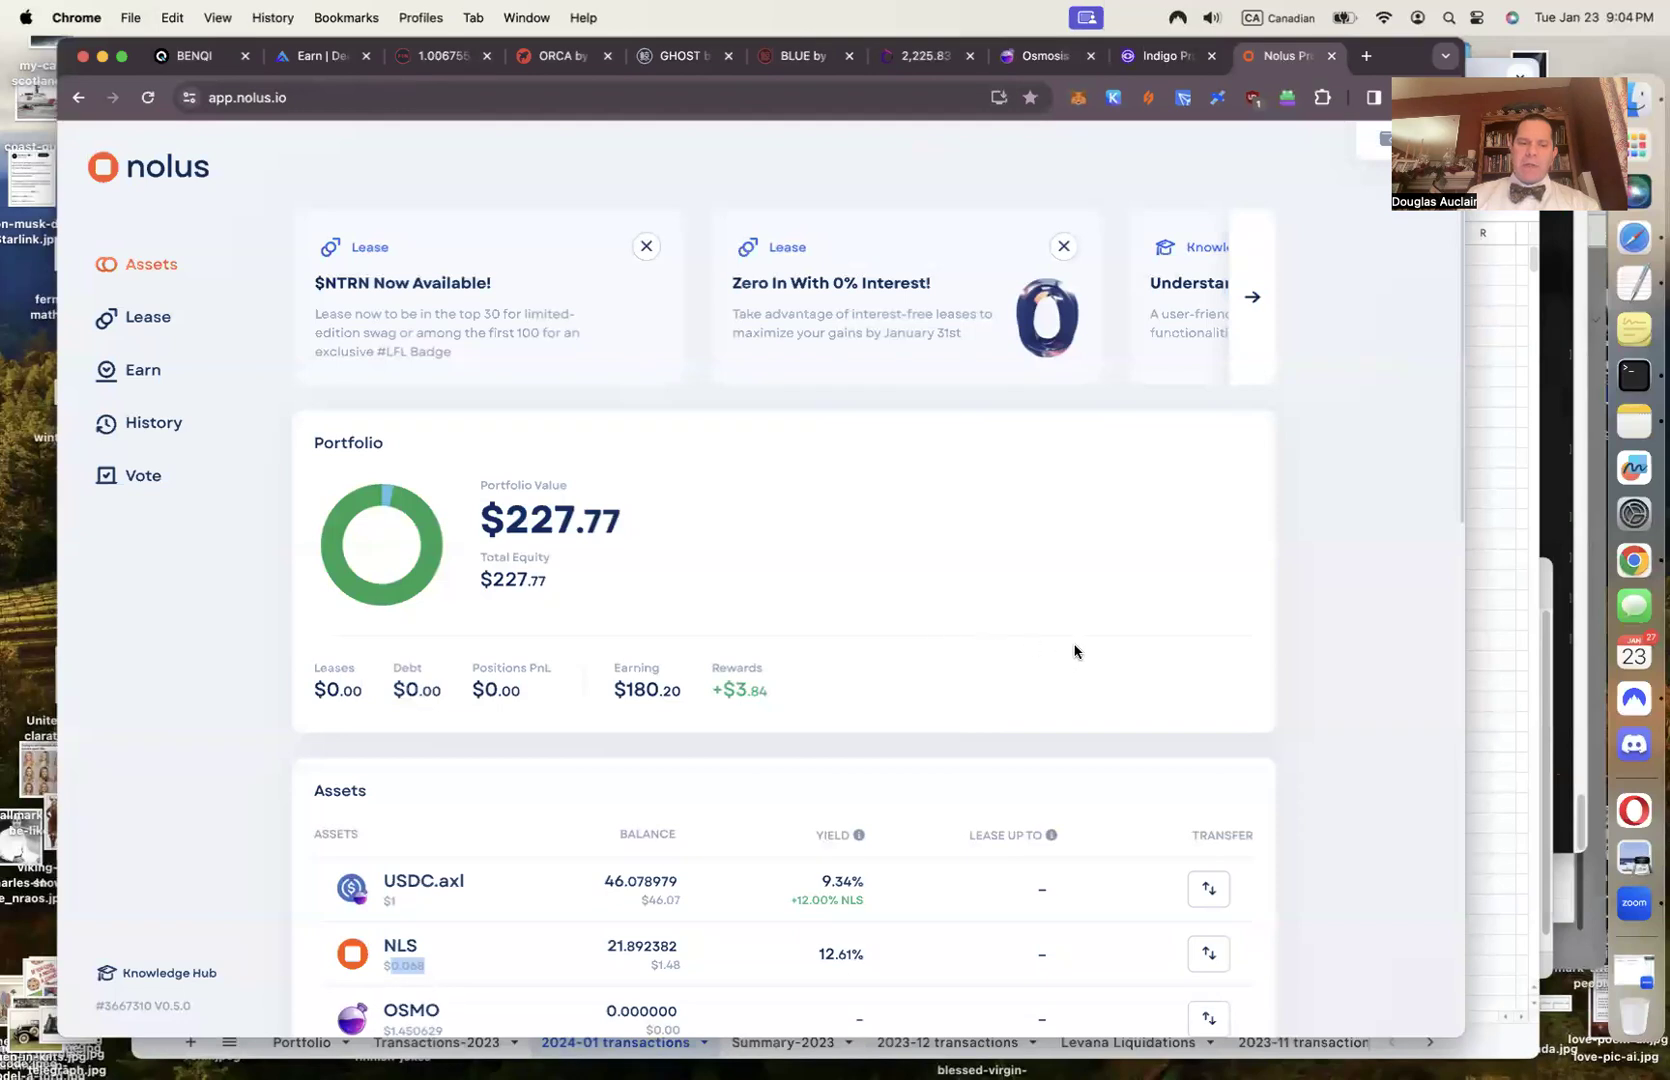
click(523, 97)
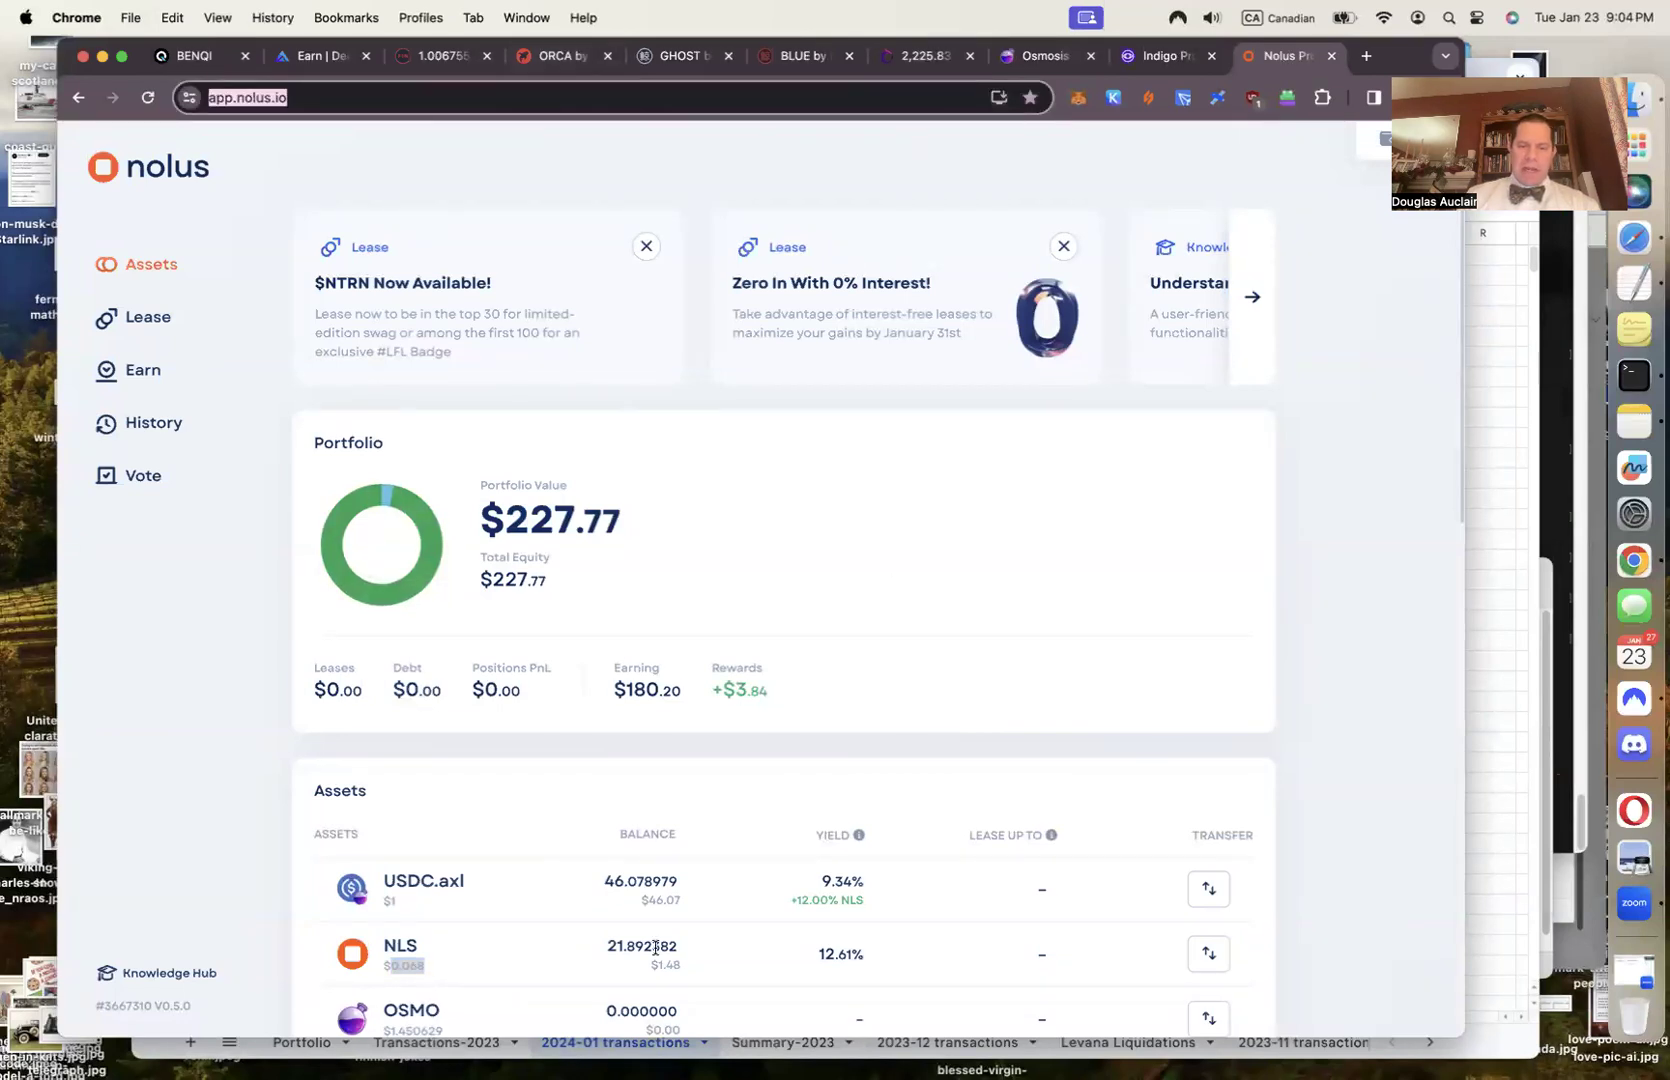
key(Return)
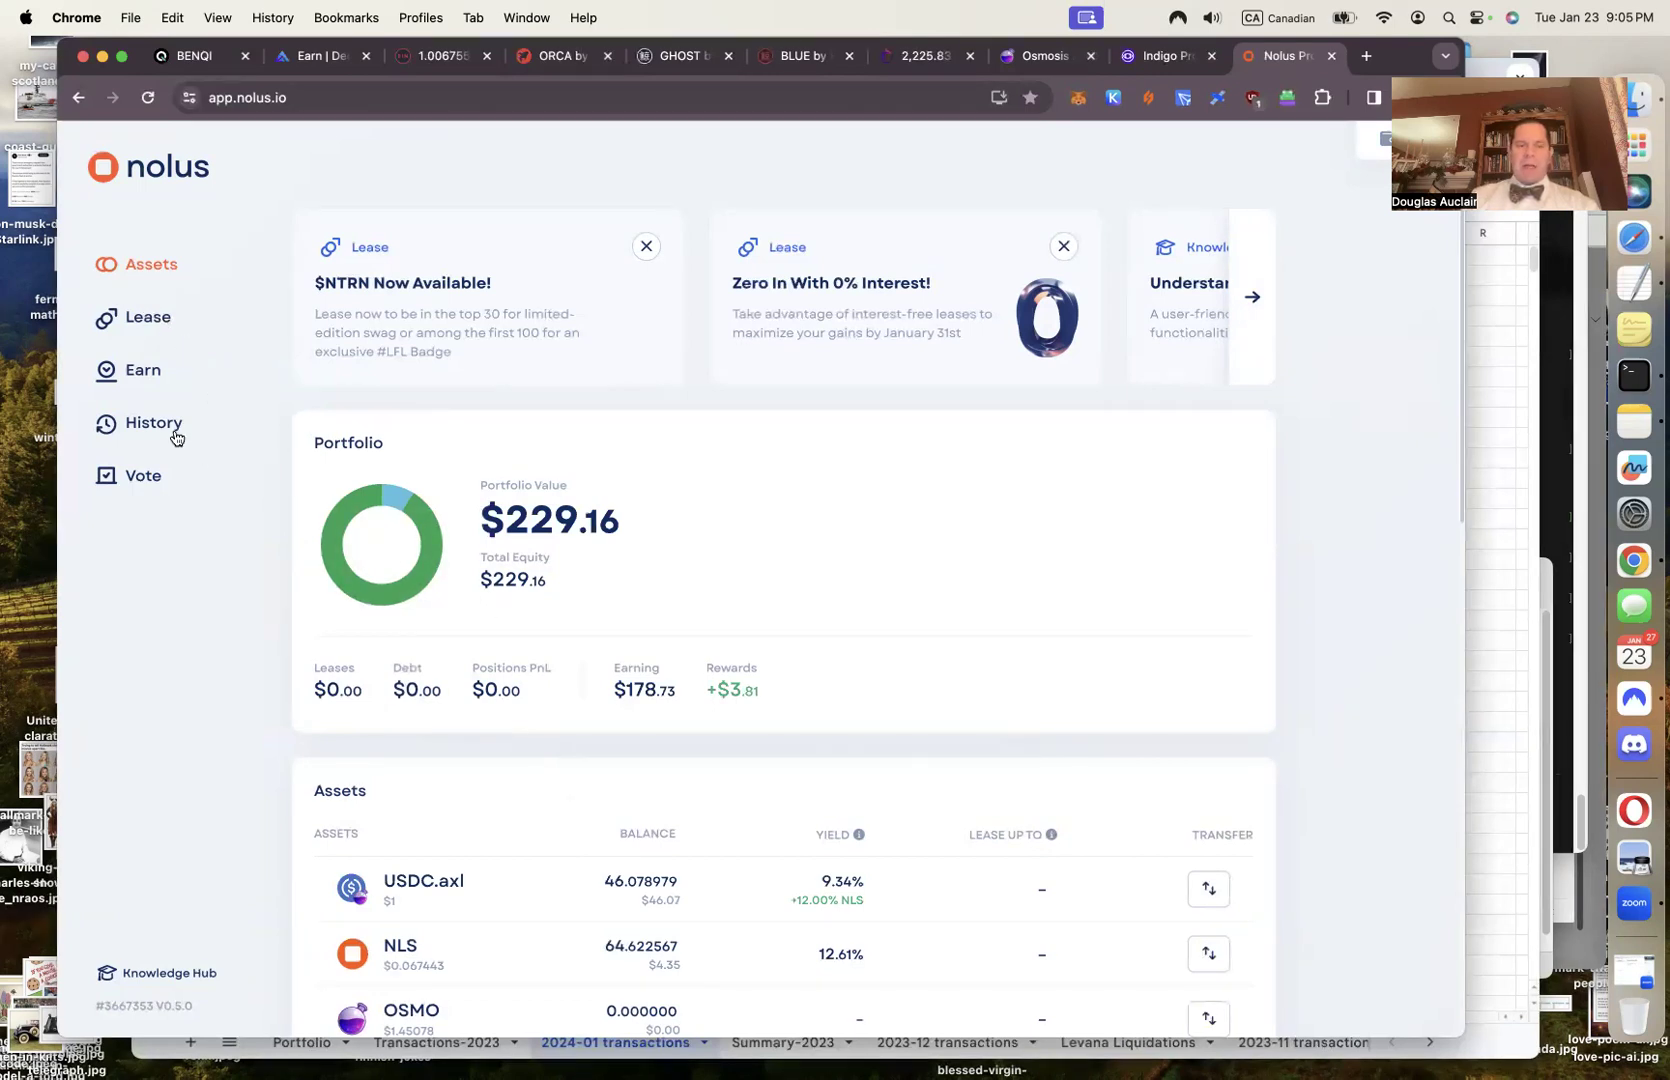
Review the Earn page: 2,650 NLS deposited at 12.61% yield and 56.476932 NLS rewards
click(150, 375)
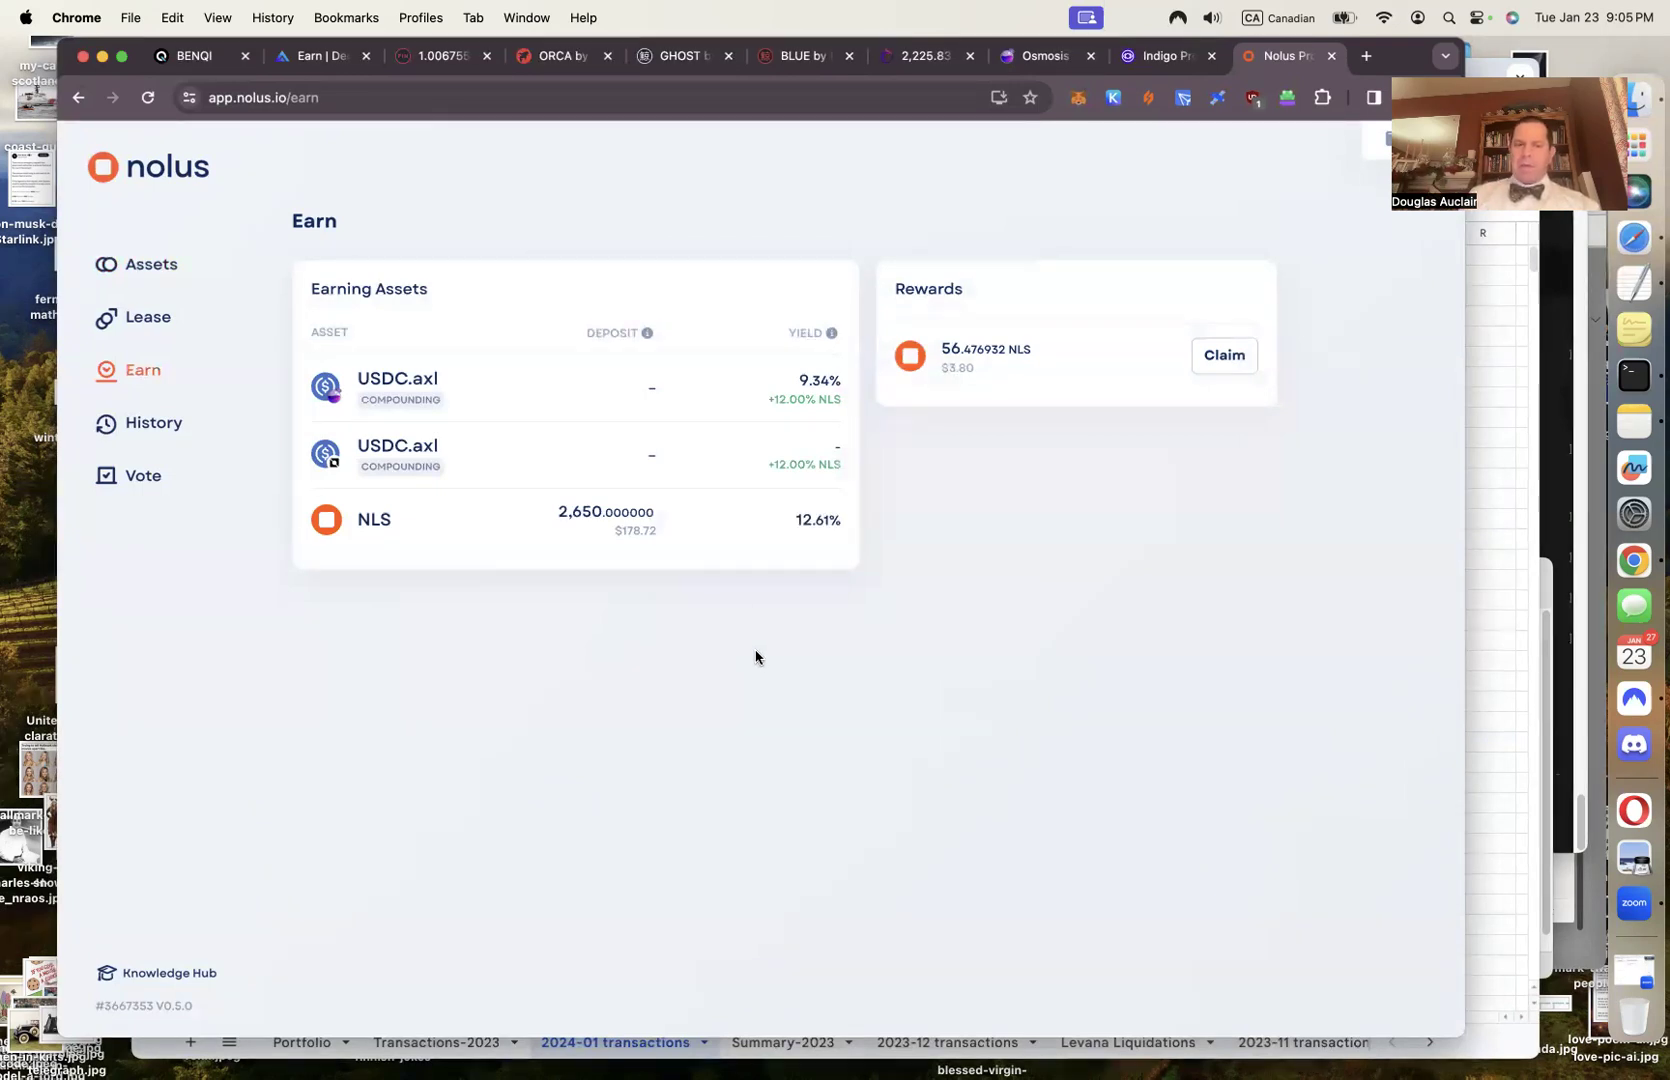
mouse_move(620, 547)
mouse_move(563, 513)
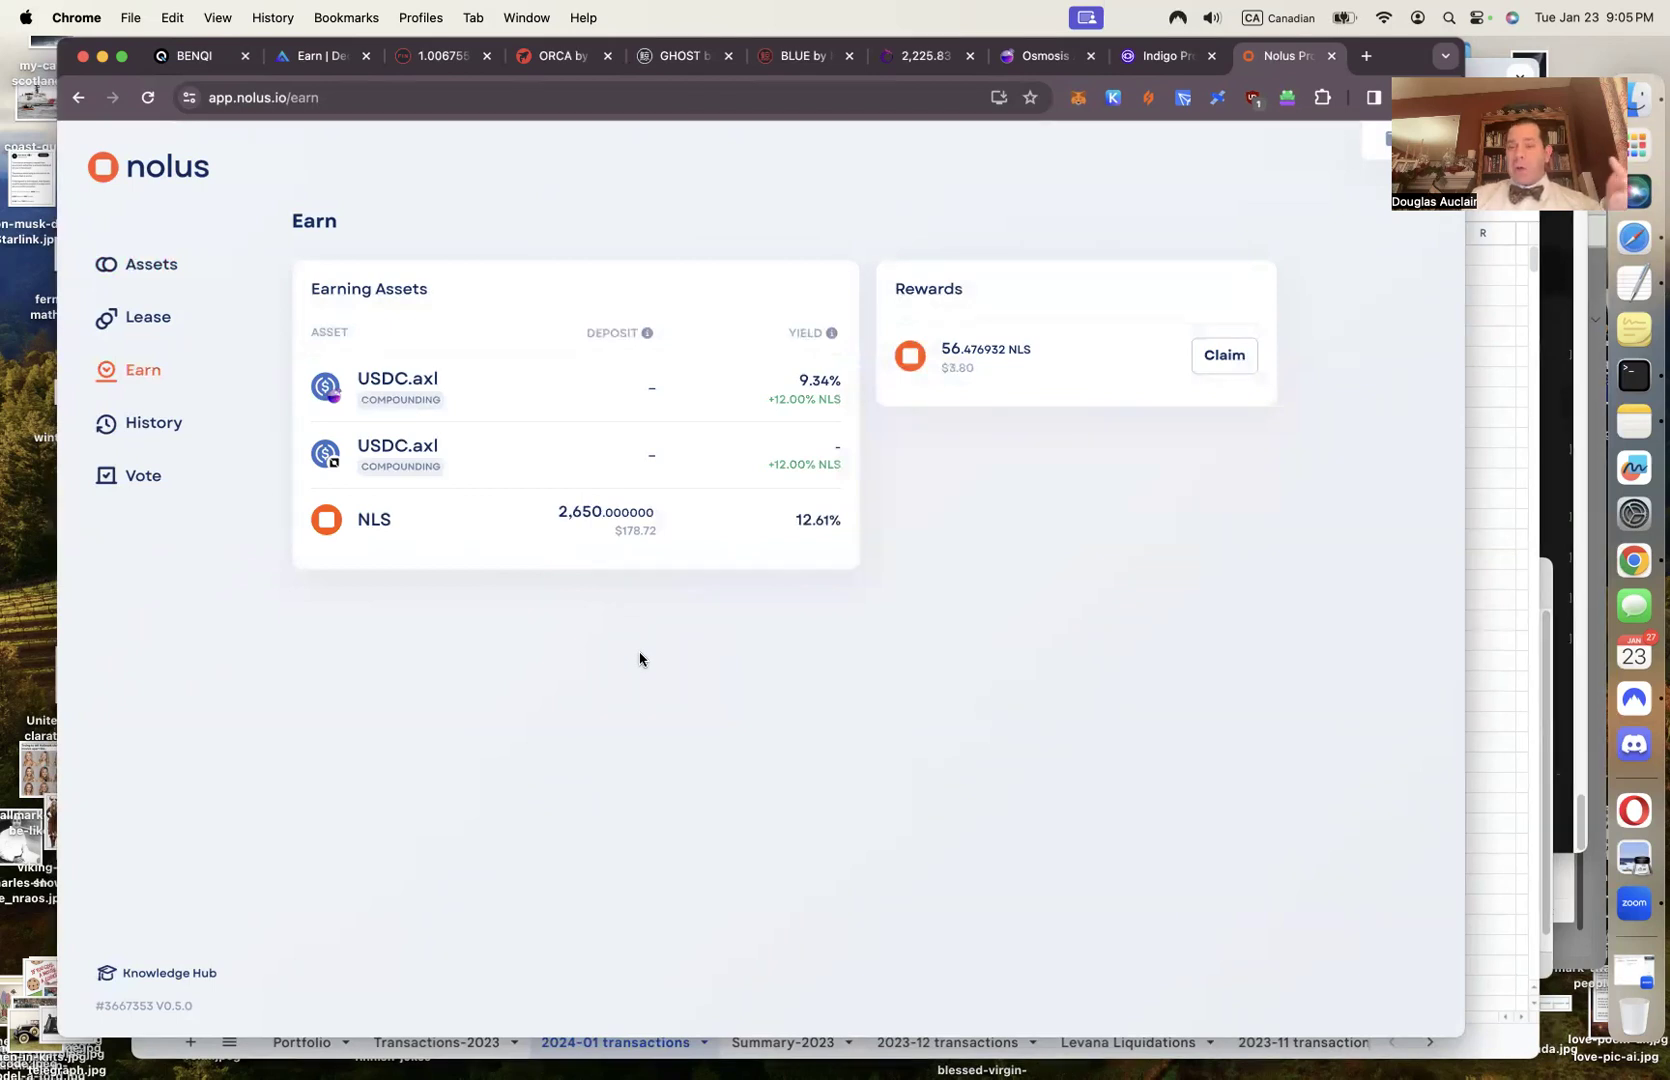
mouse_move(781, 535)
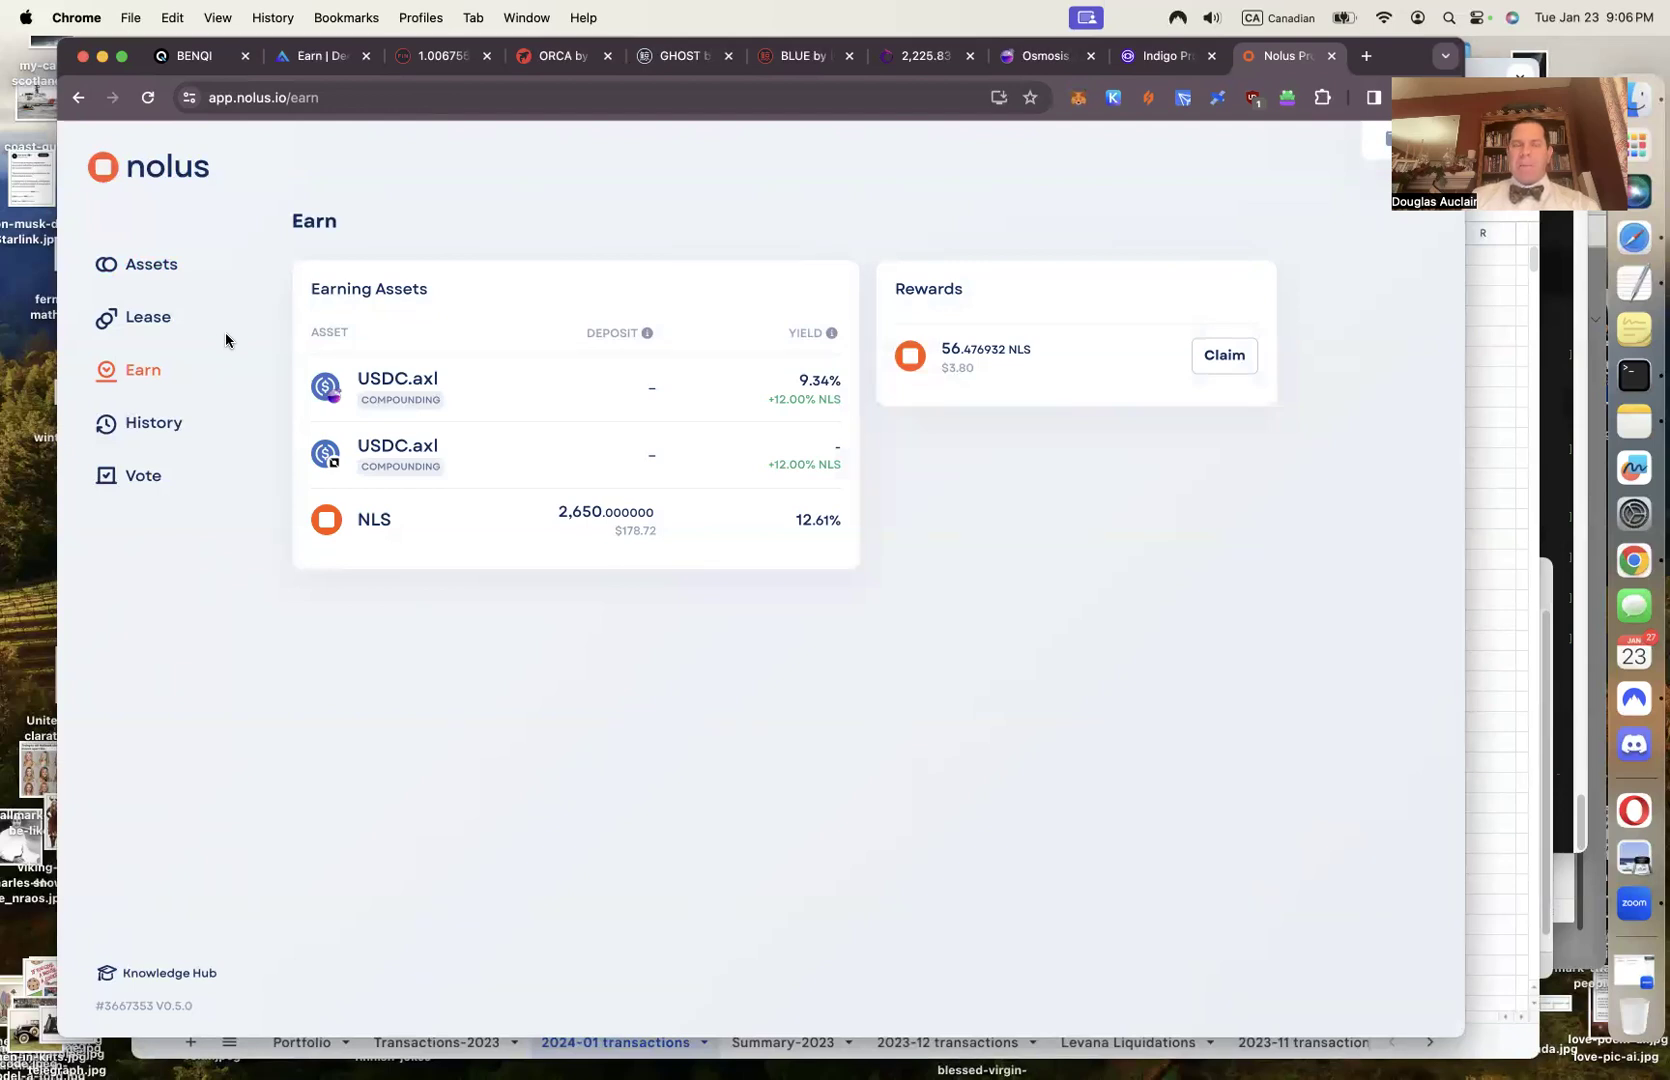
Go back to Assets, glance at the Knowledge Hub, and scroll through the full asset list
click(157, 267)
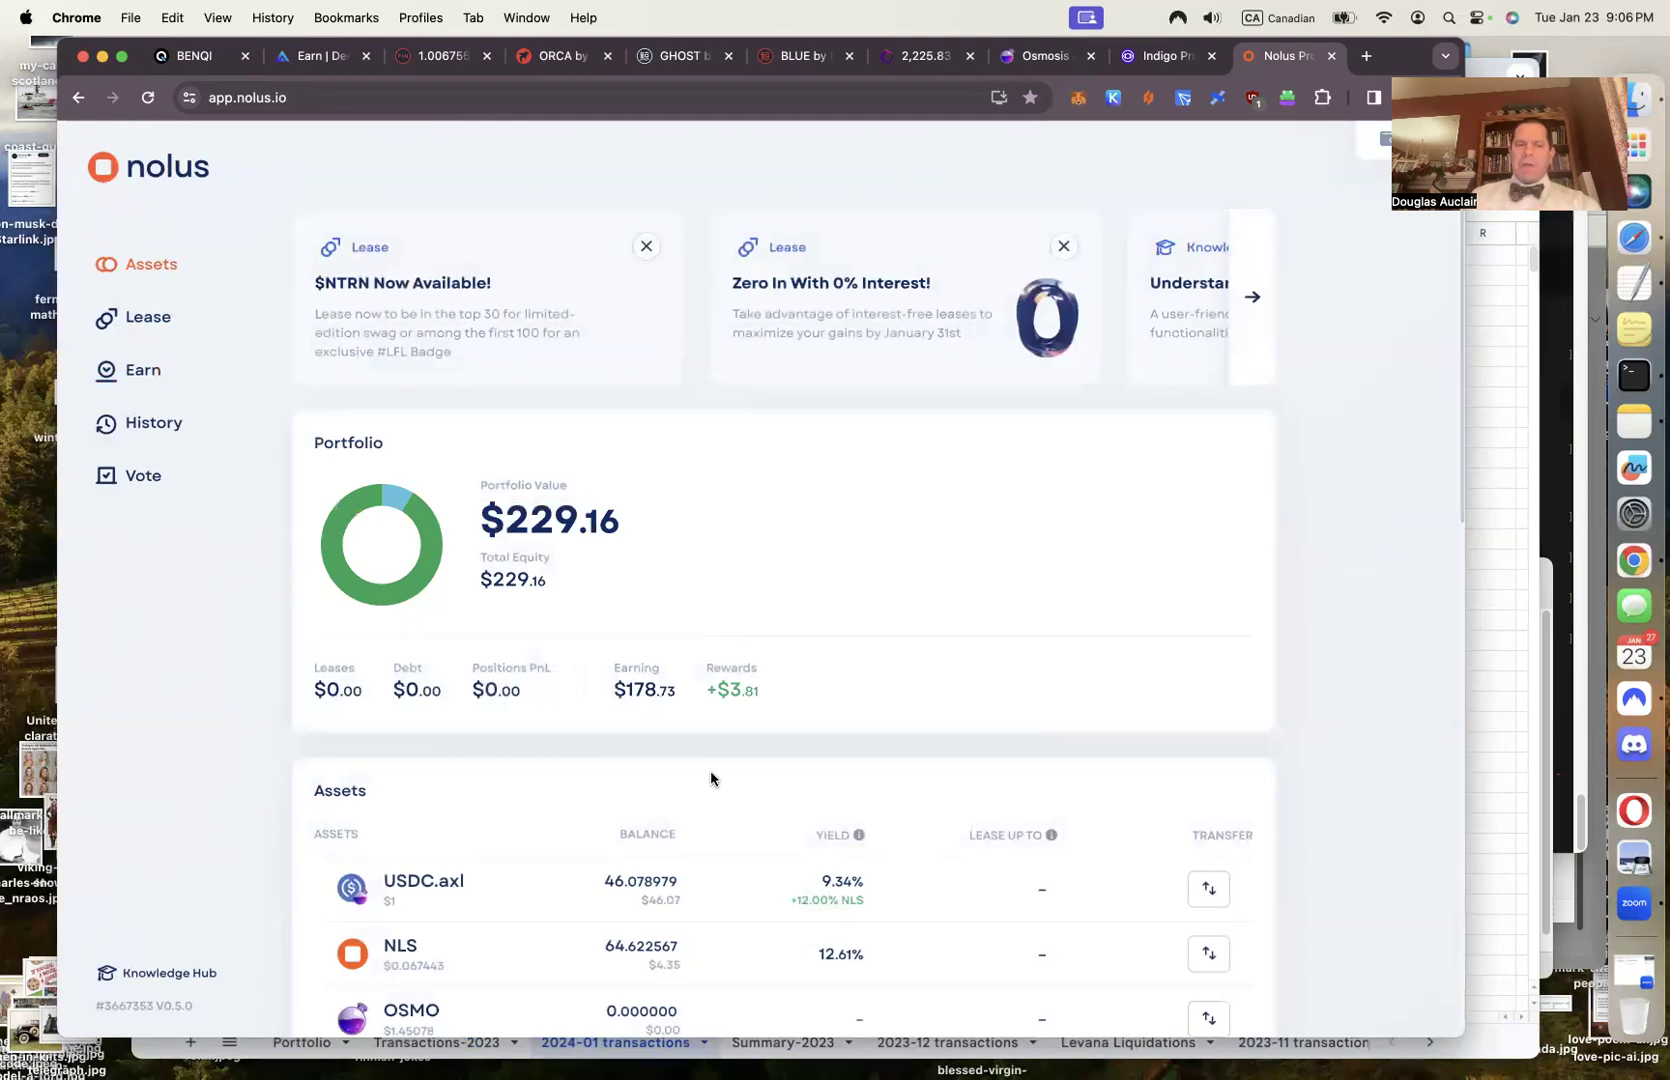
click(150, 974)
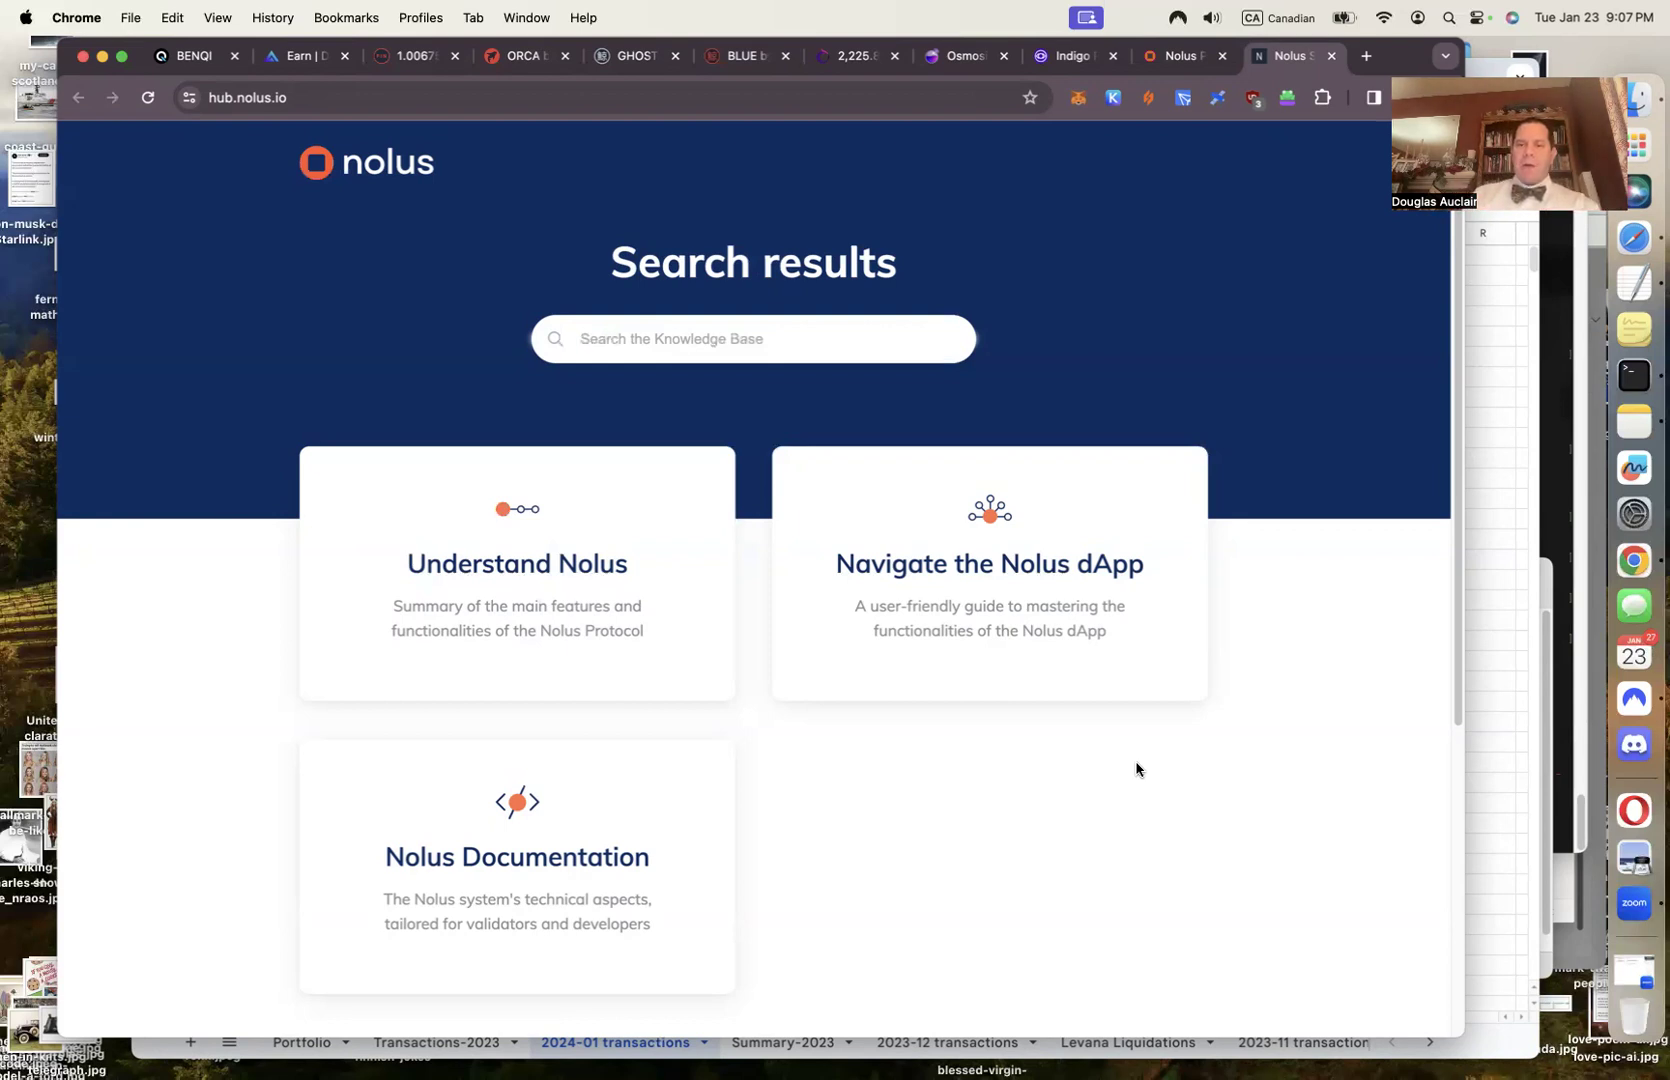
key(super+w)
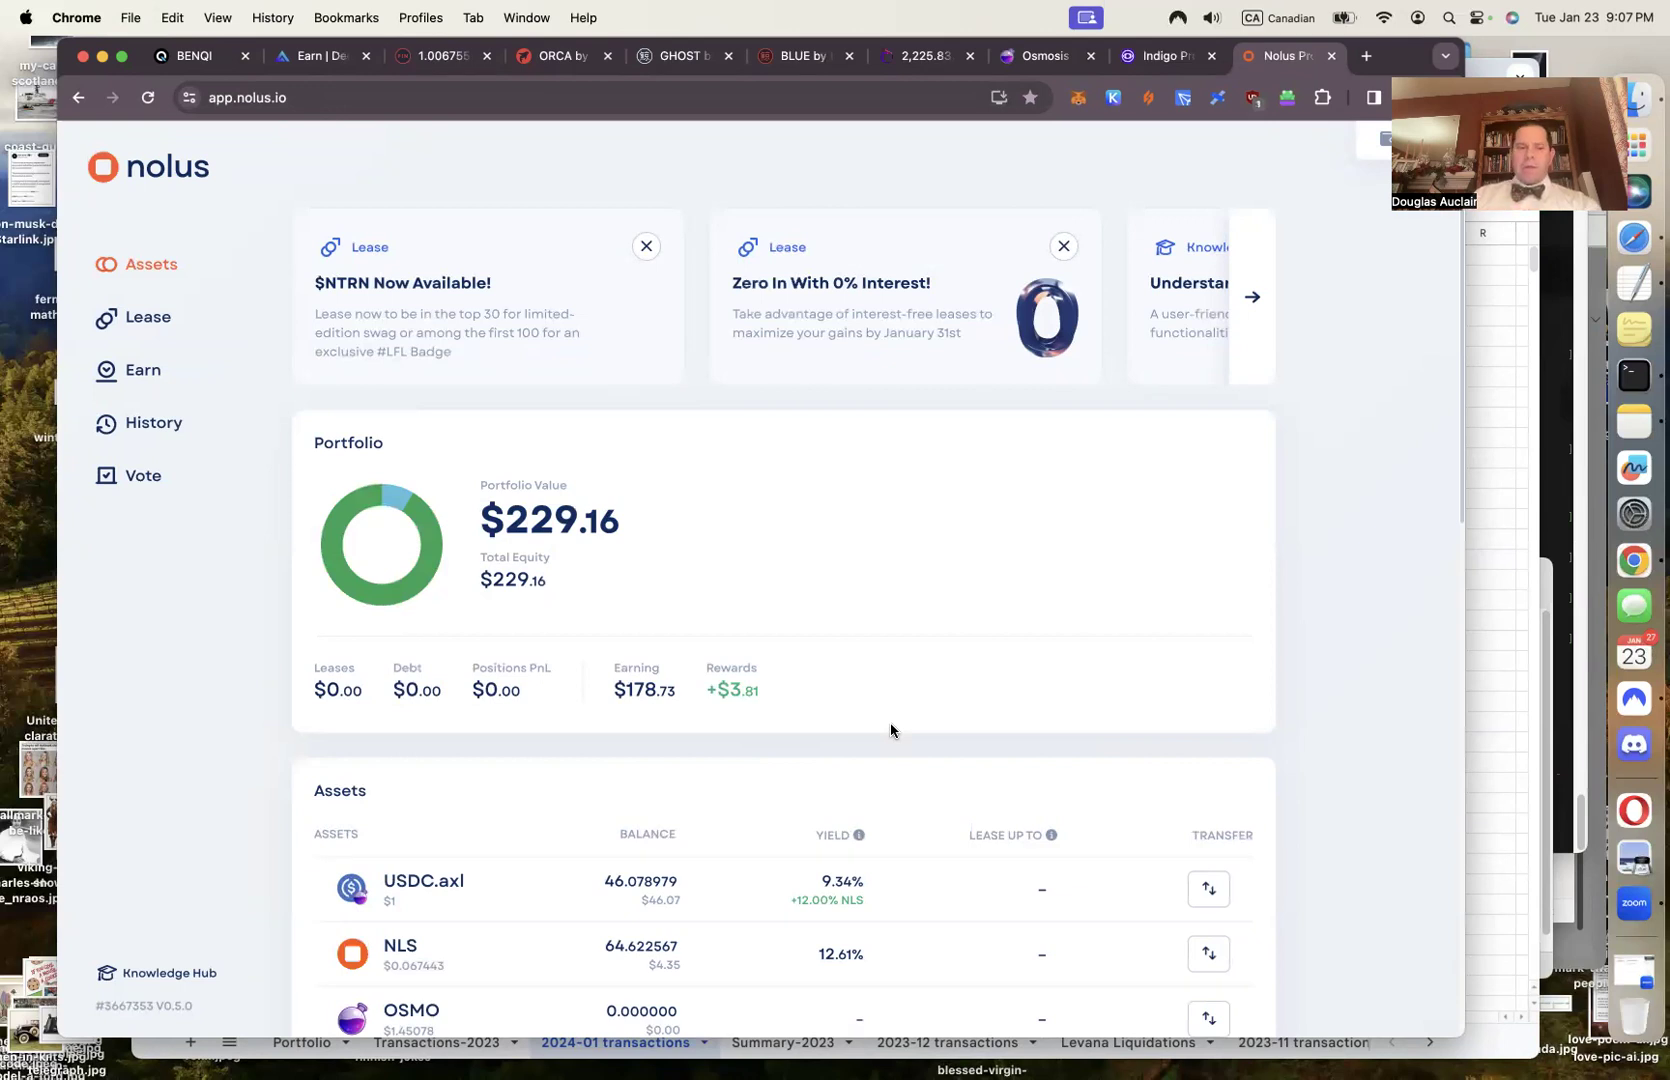
scroll(887, 960, down, 8)
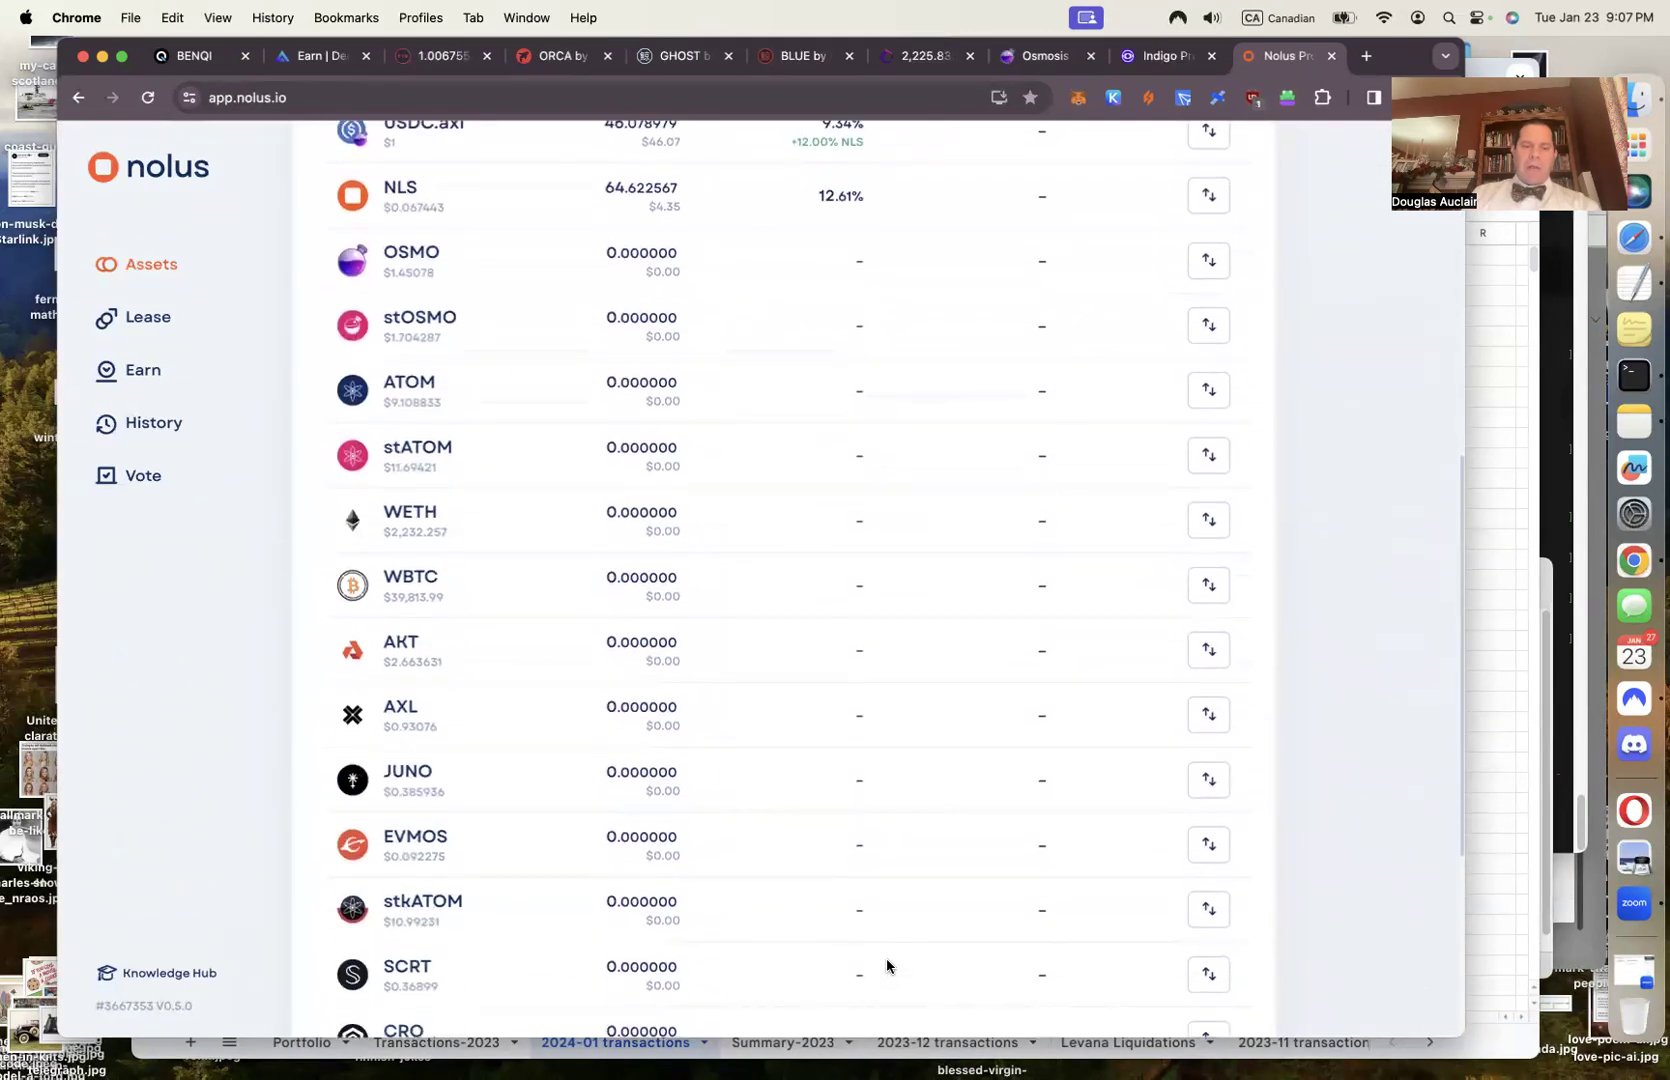
scroll(440, 587, down, 5)
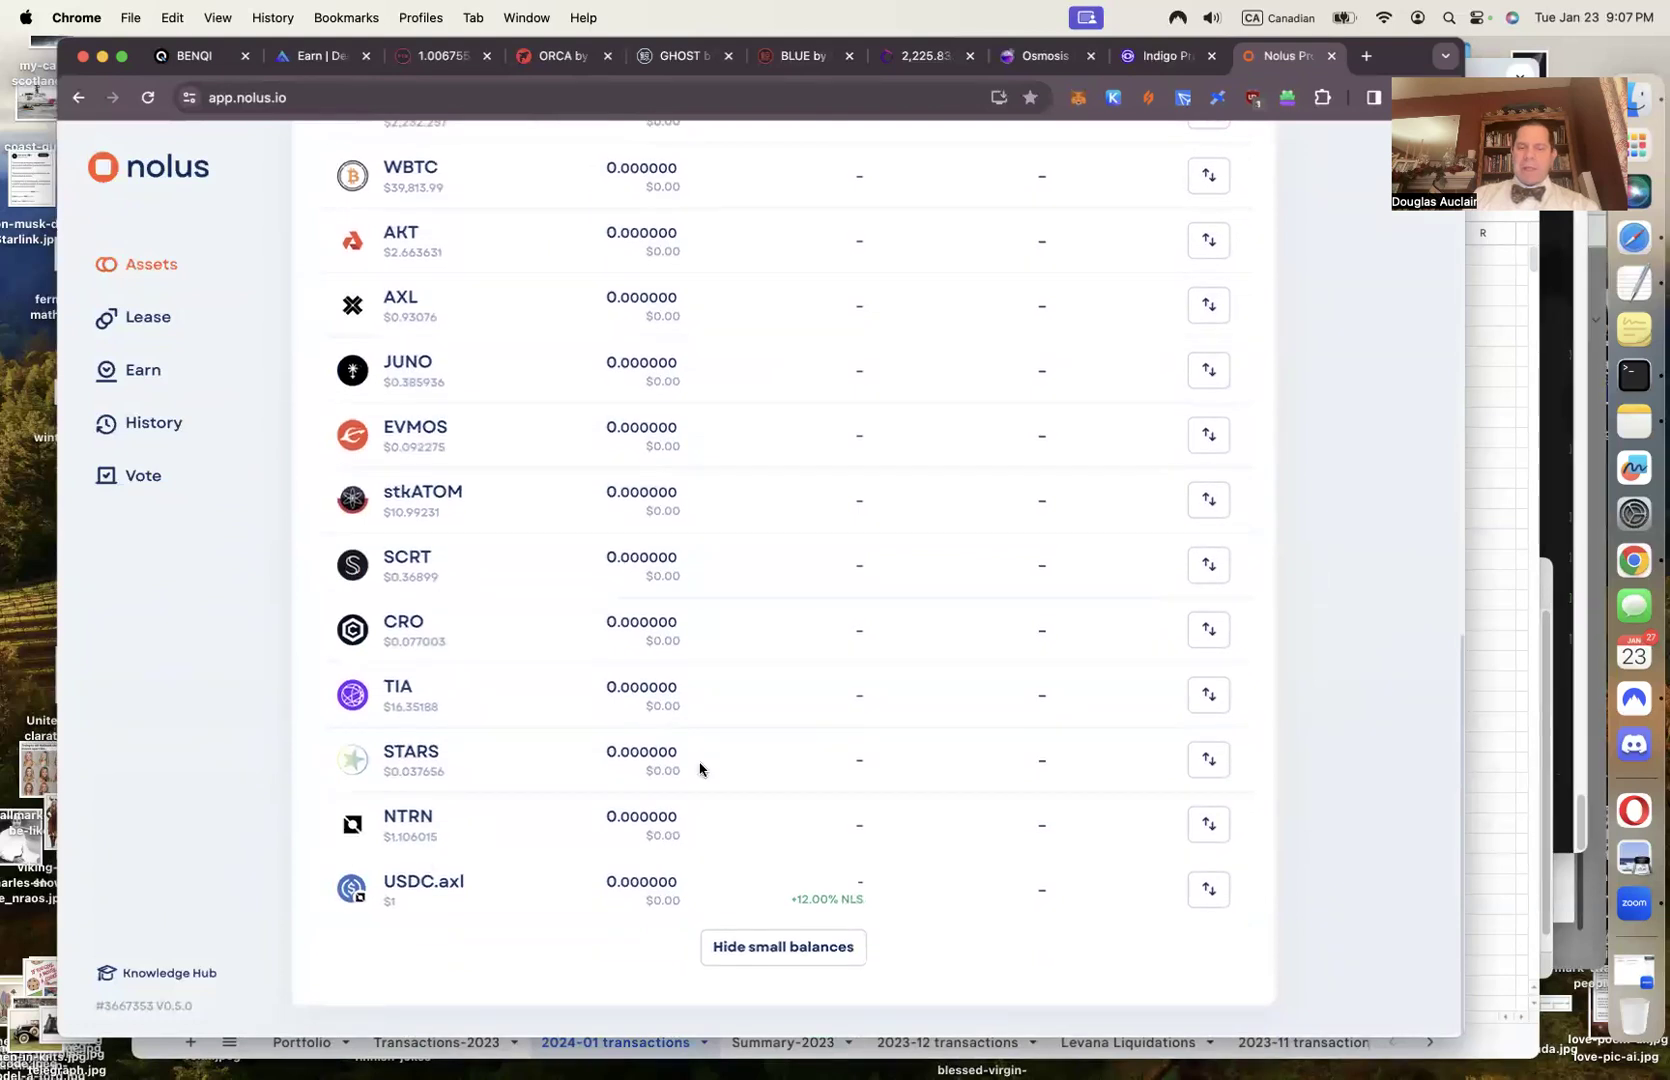
scroll(700, 768, up, 12)
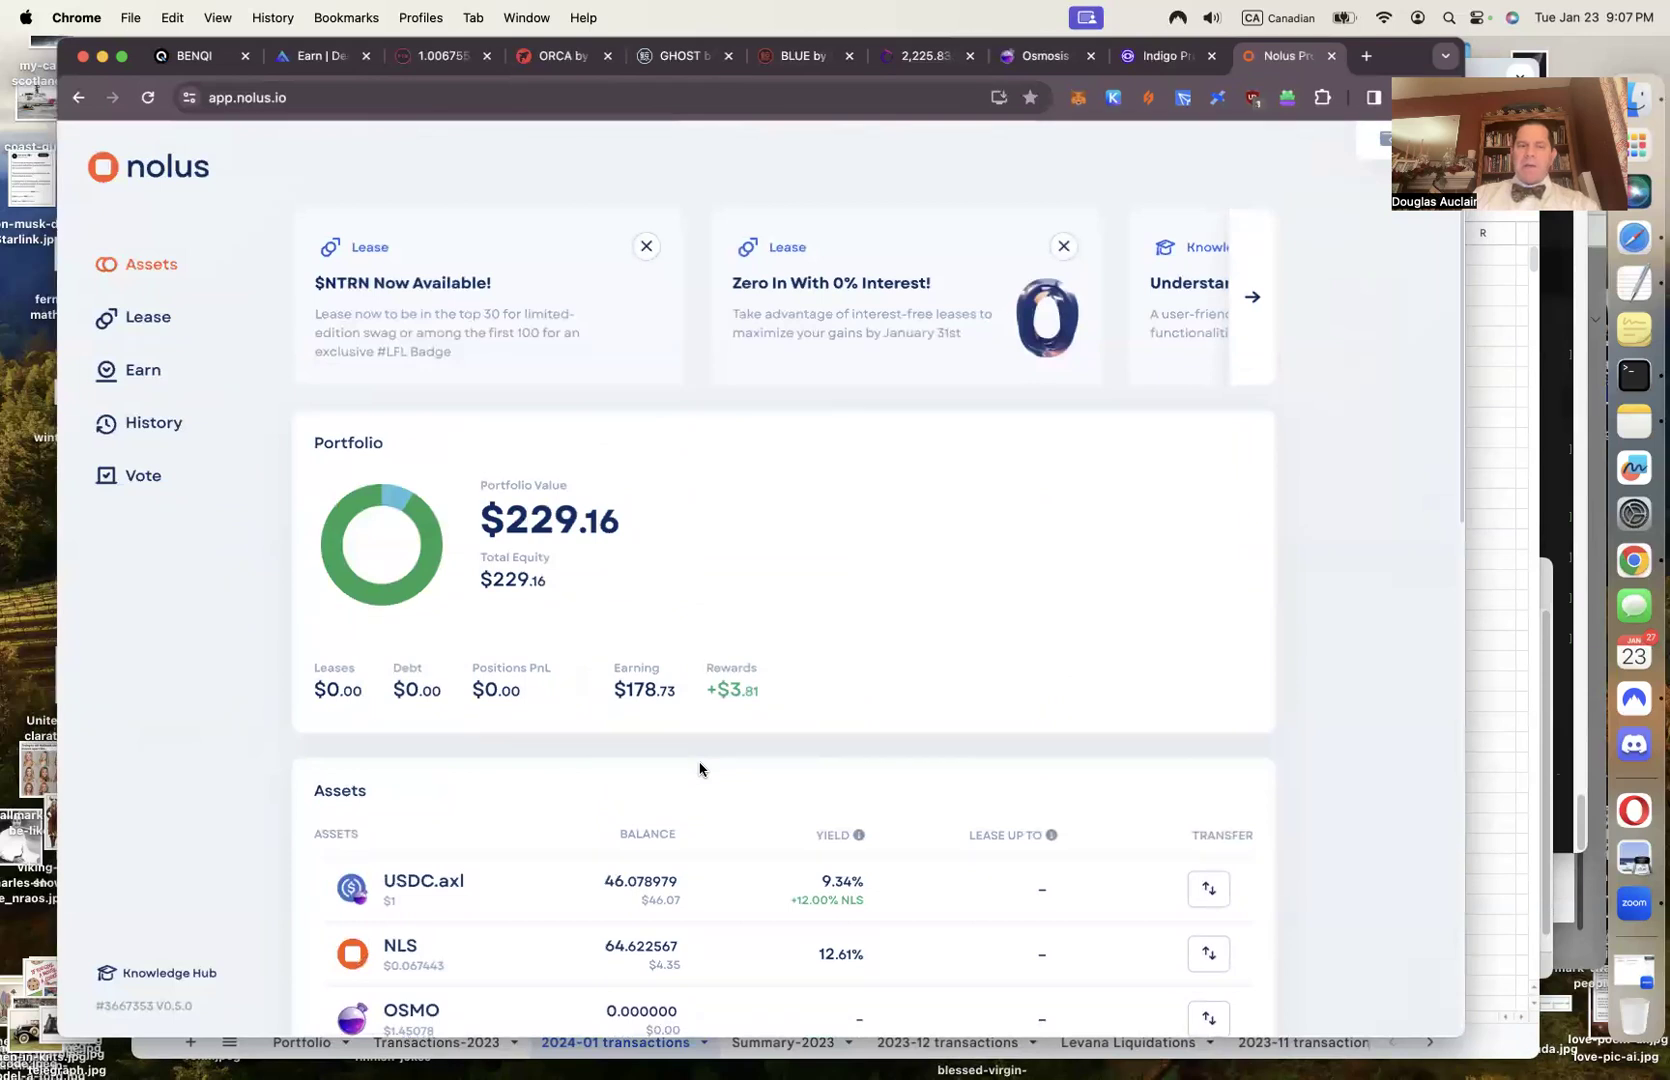
Open the Lease dialog from the Leases page, defaulting to USDC.axl down payment and OSMO
click(152, 326)
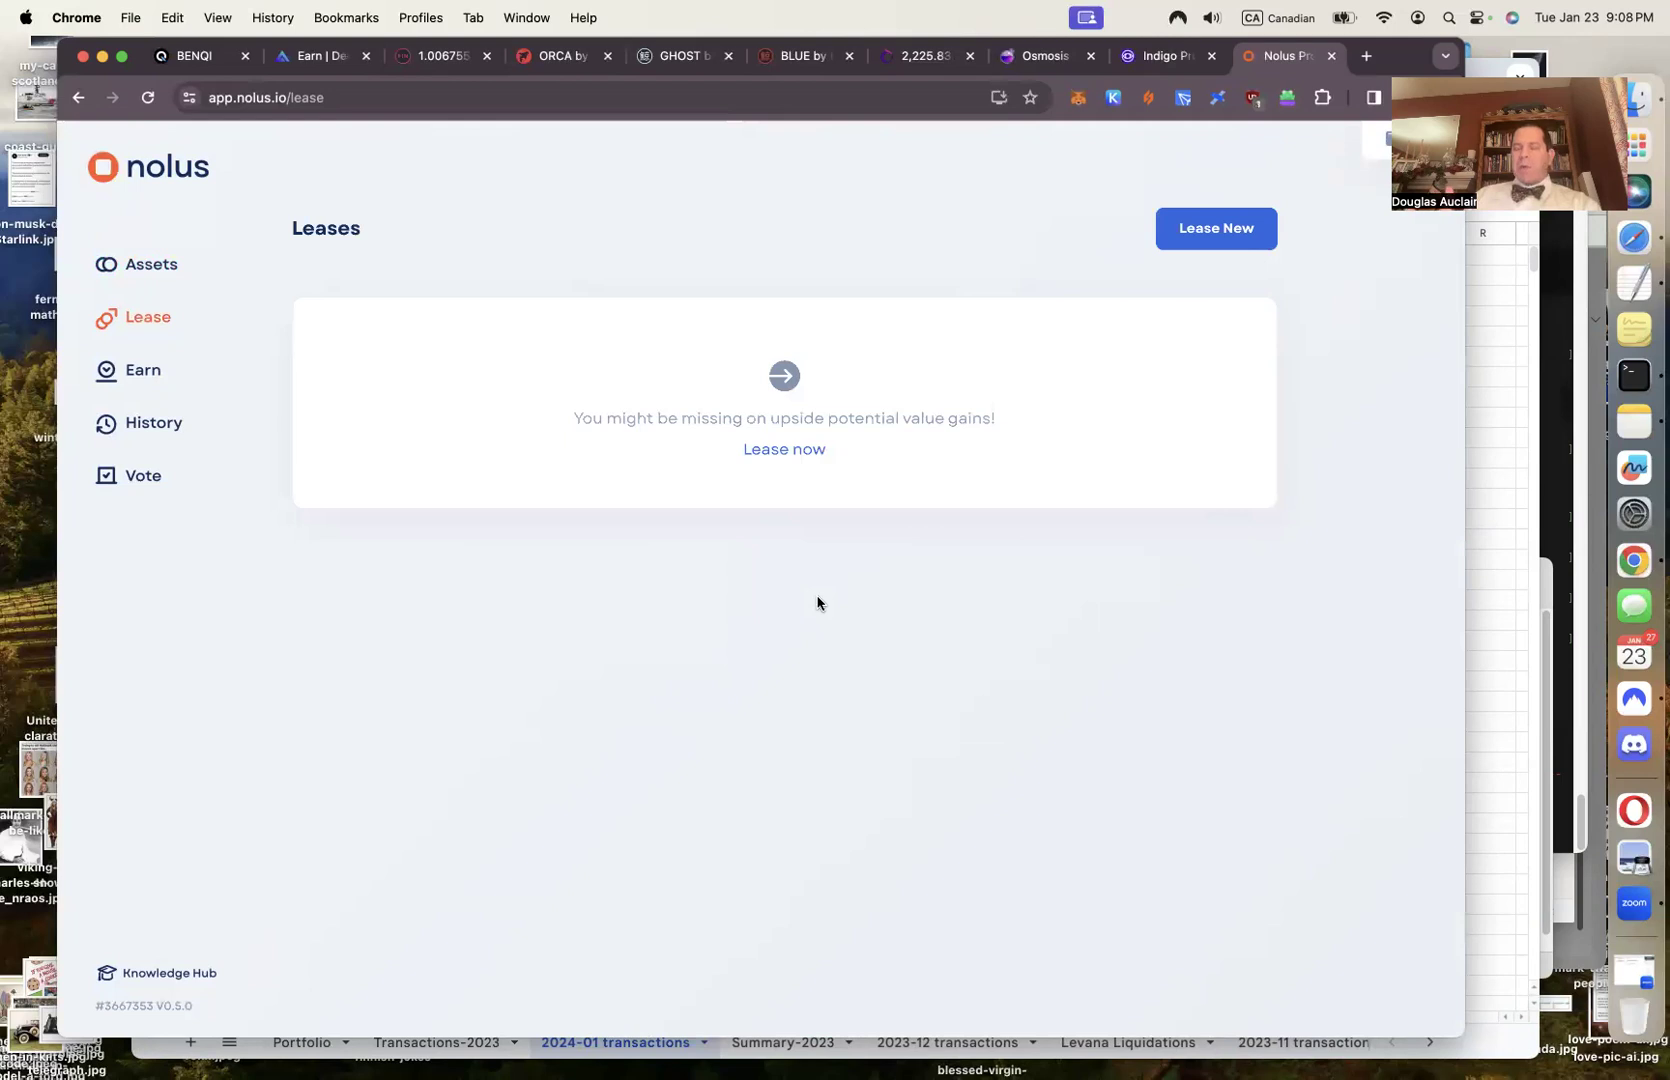
click(784, 449)
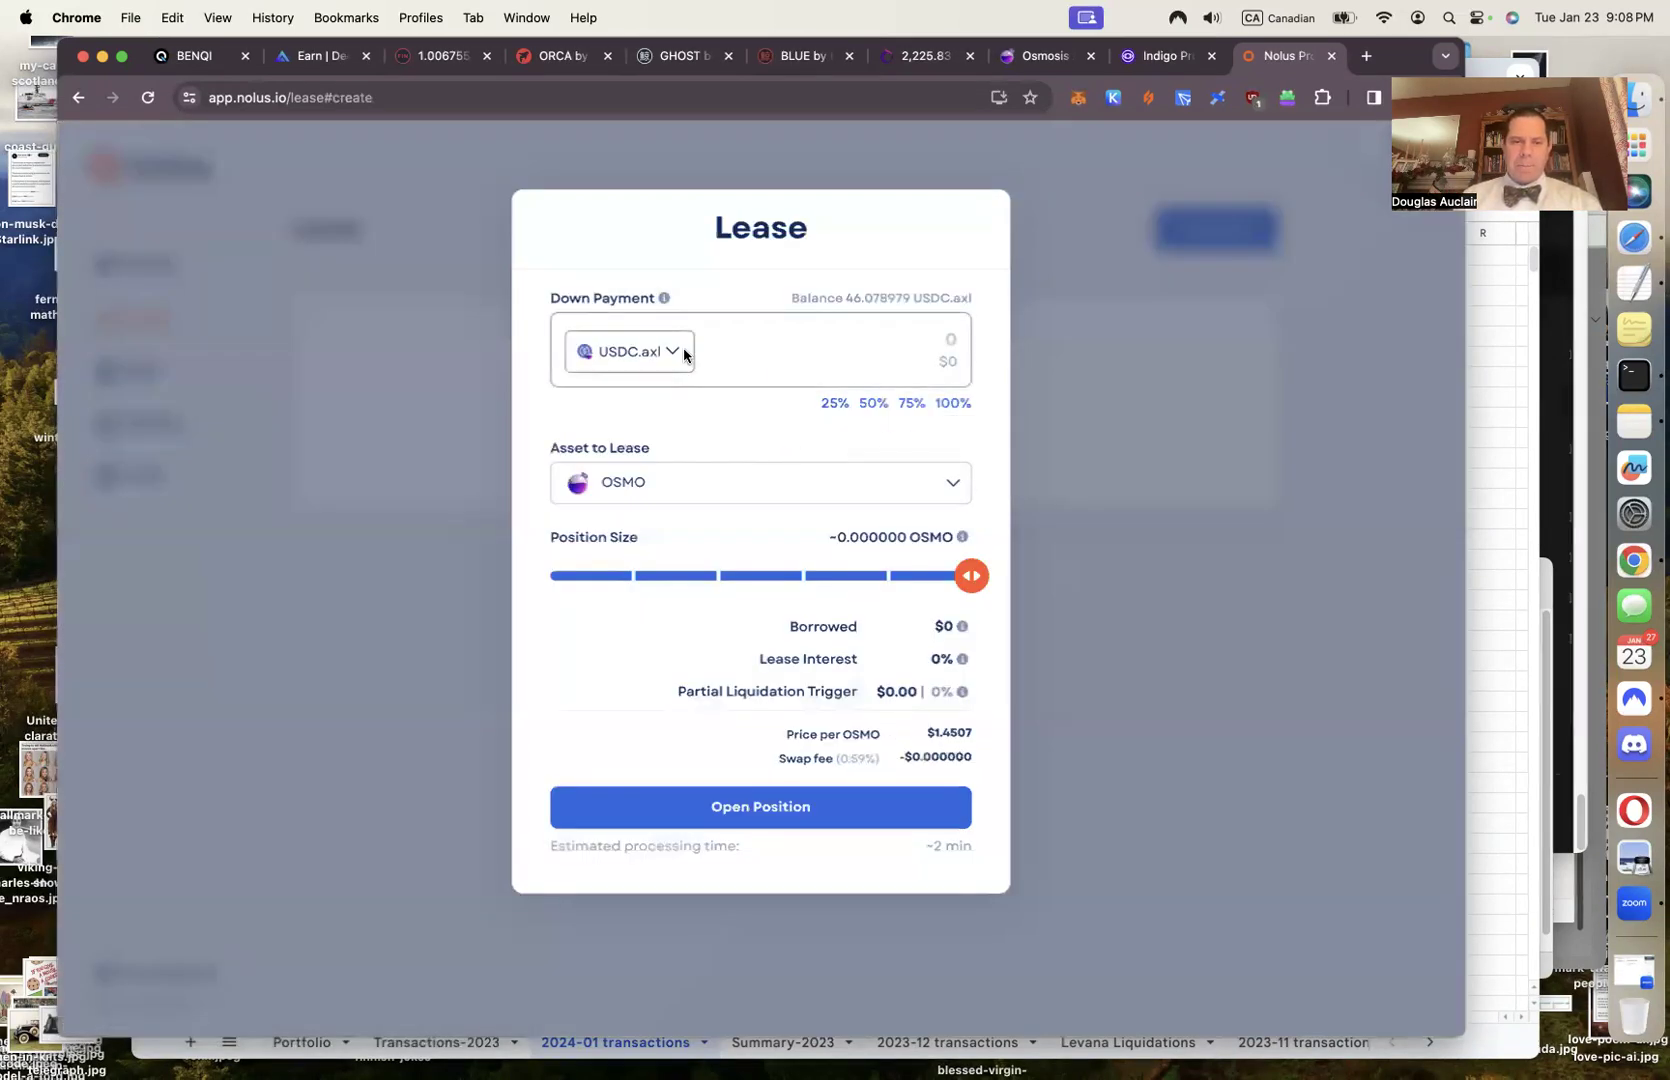
click(656, 355)
scroll(658, 431, down, 3)
scroll(657, 431, down, 10)
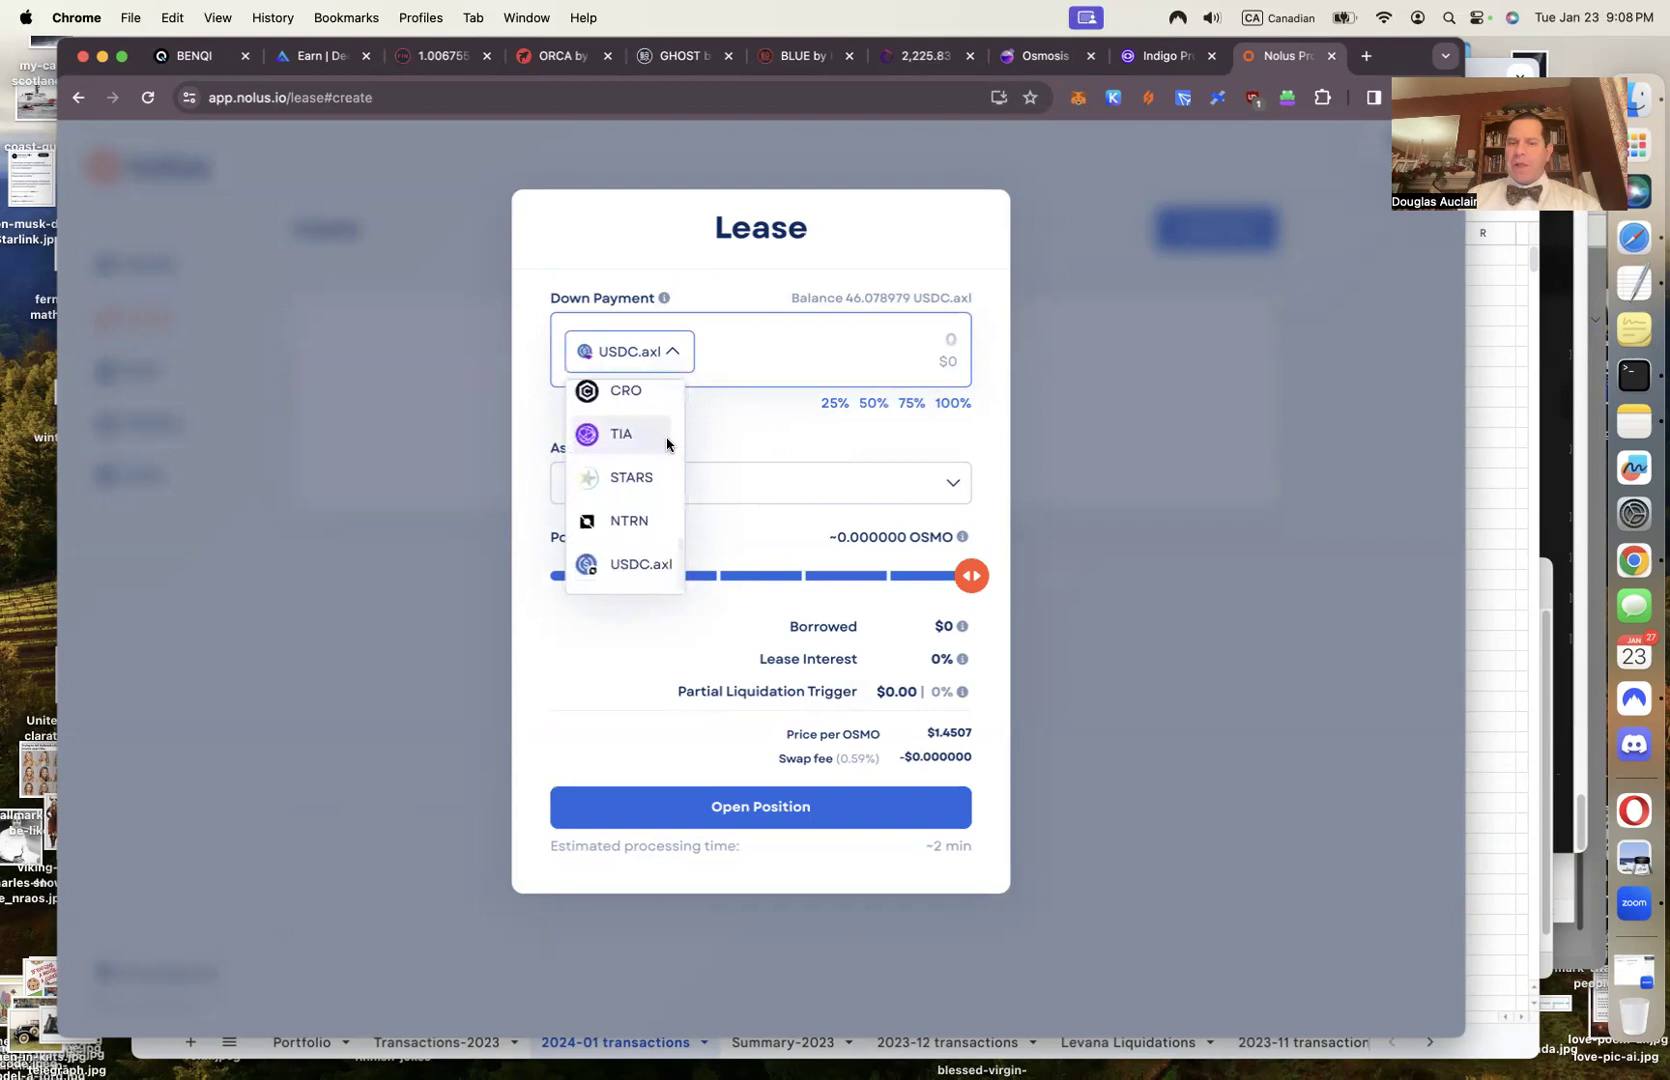
click(632, 575)
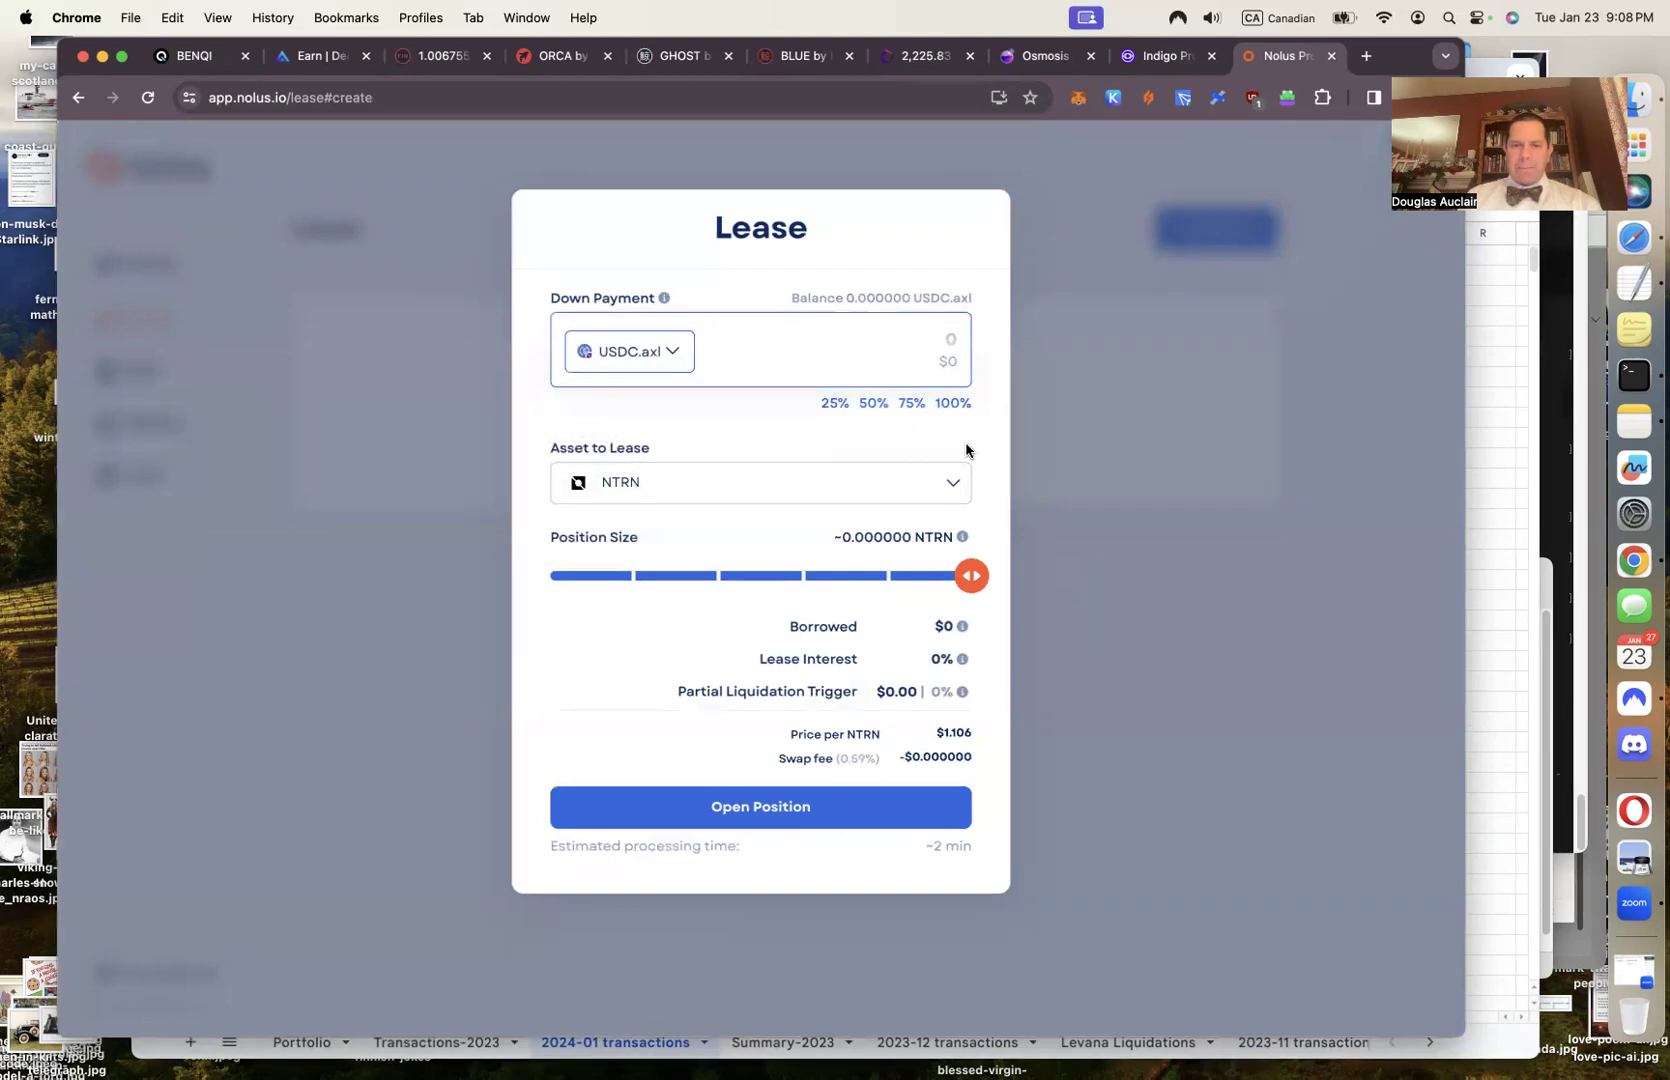
click(1110, 98)
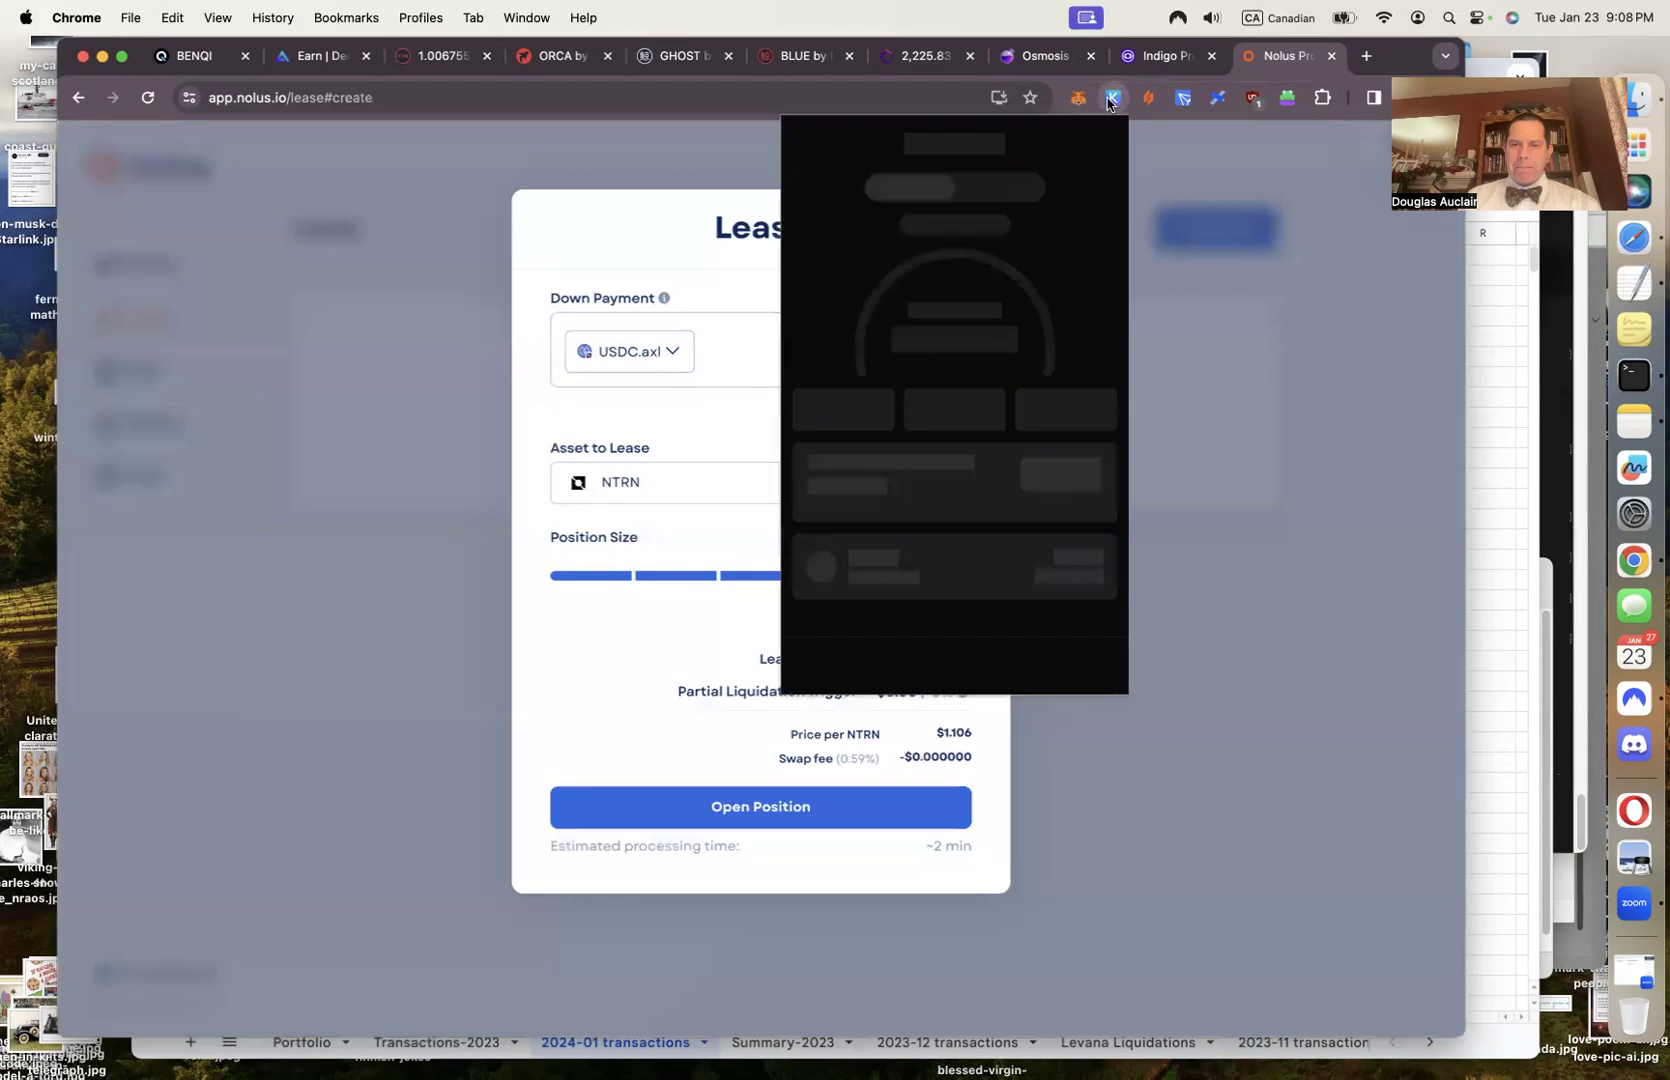
click(1110, 98)
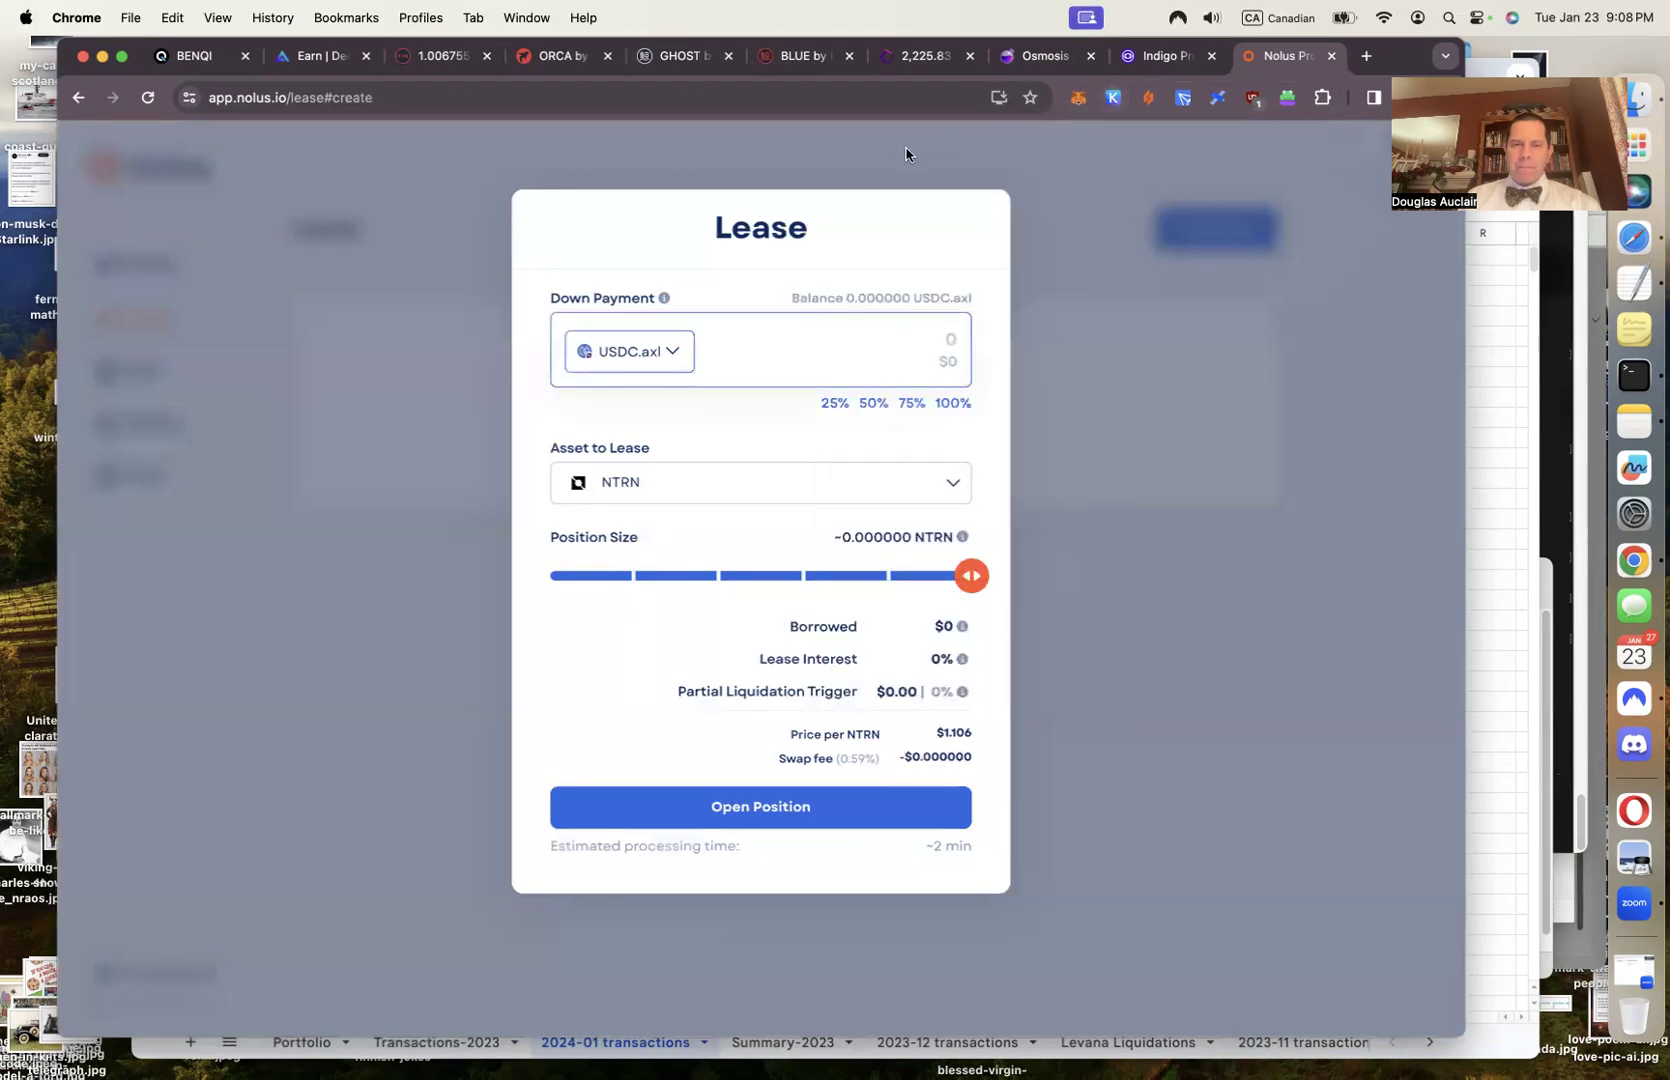
click(760, 100)
key(Return)
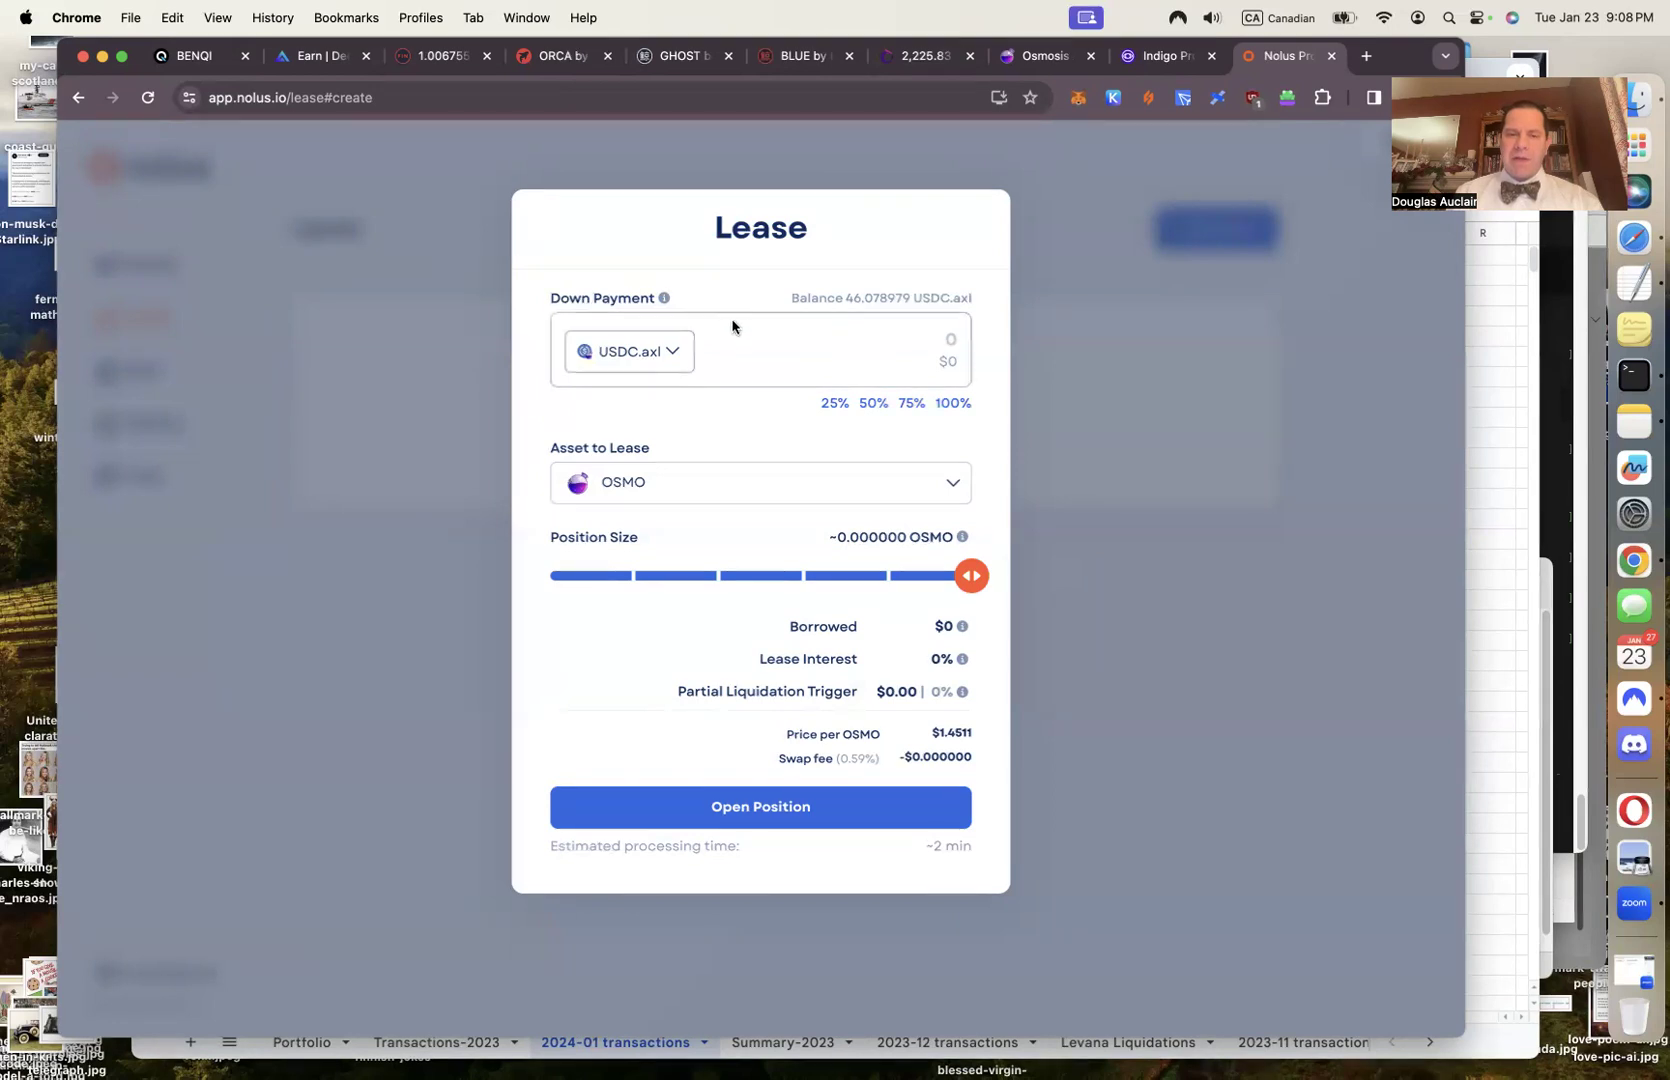
Browse the down-payment tokens, then use the full 46.078979 USDC.axl balance as down payment
click(675, 364)
scroll(656, 396, down, 5)
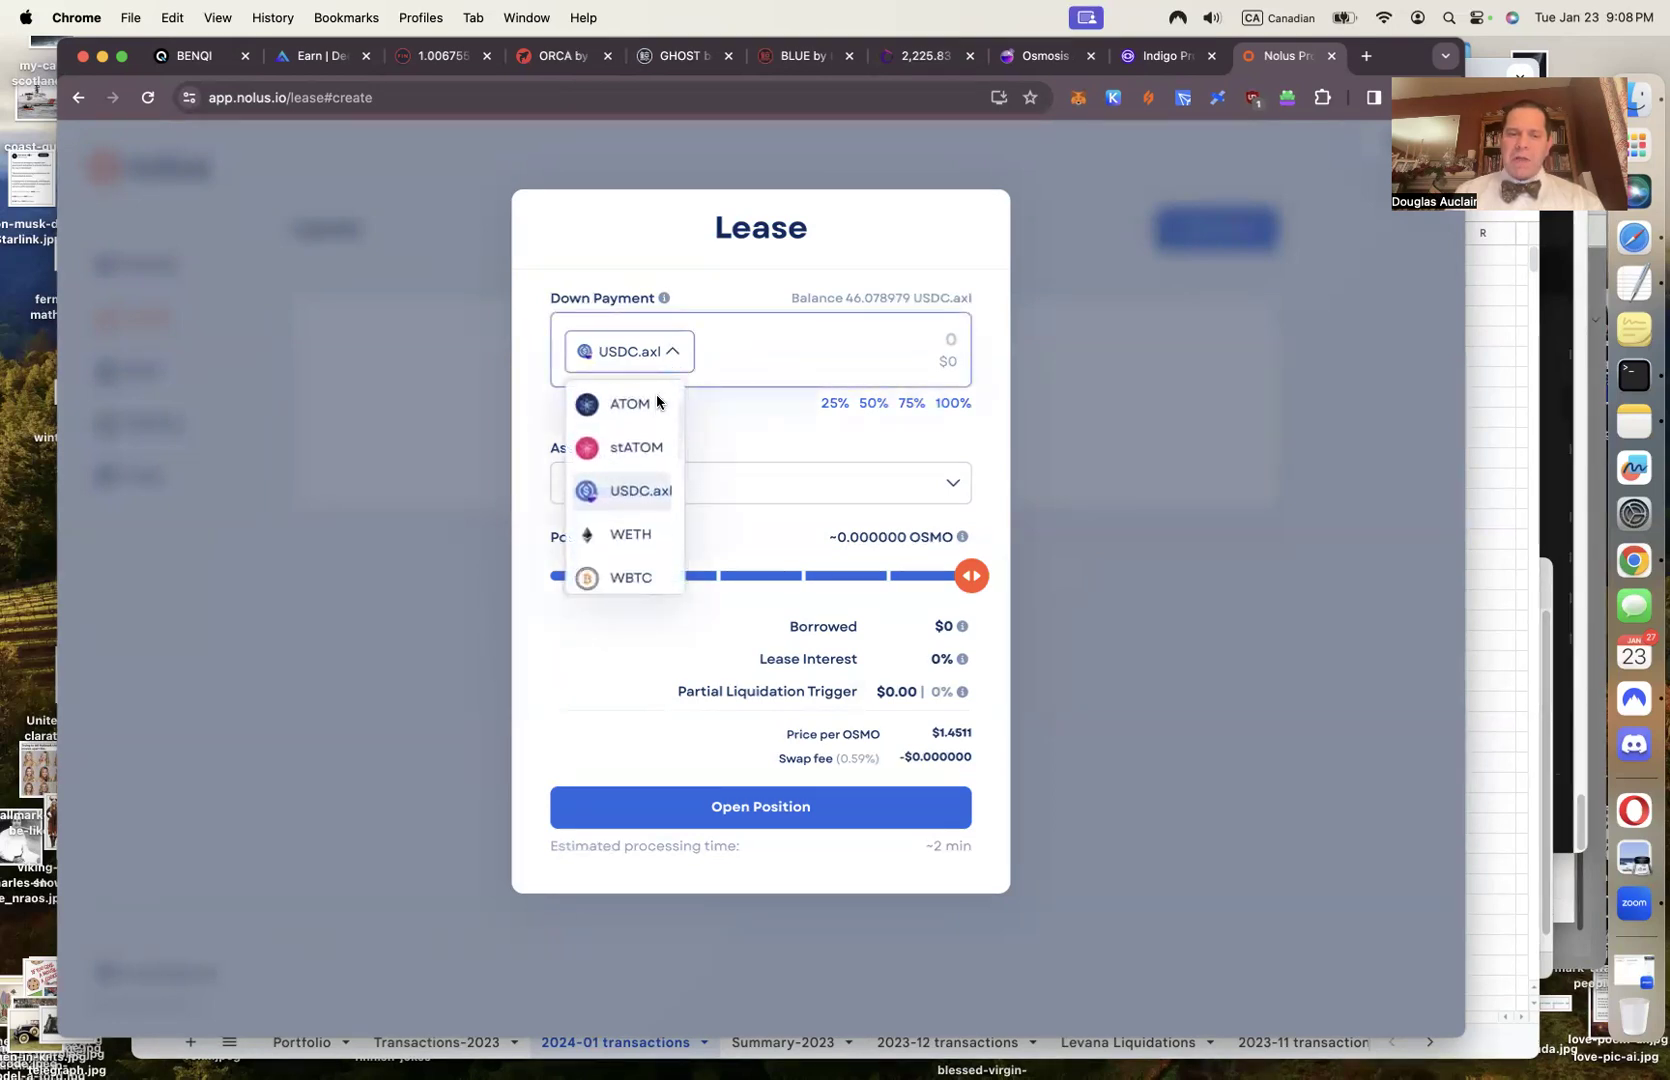
scroll(656, 398, down, 5)
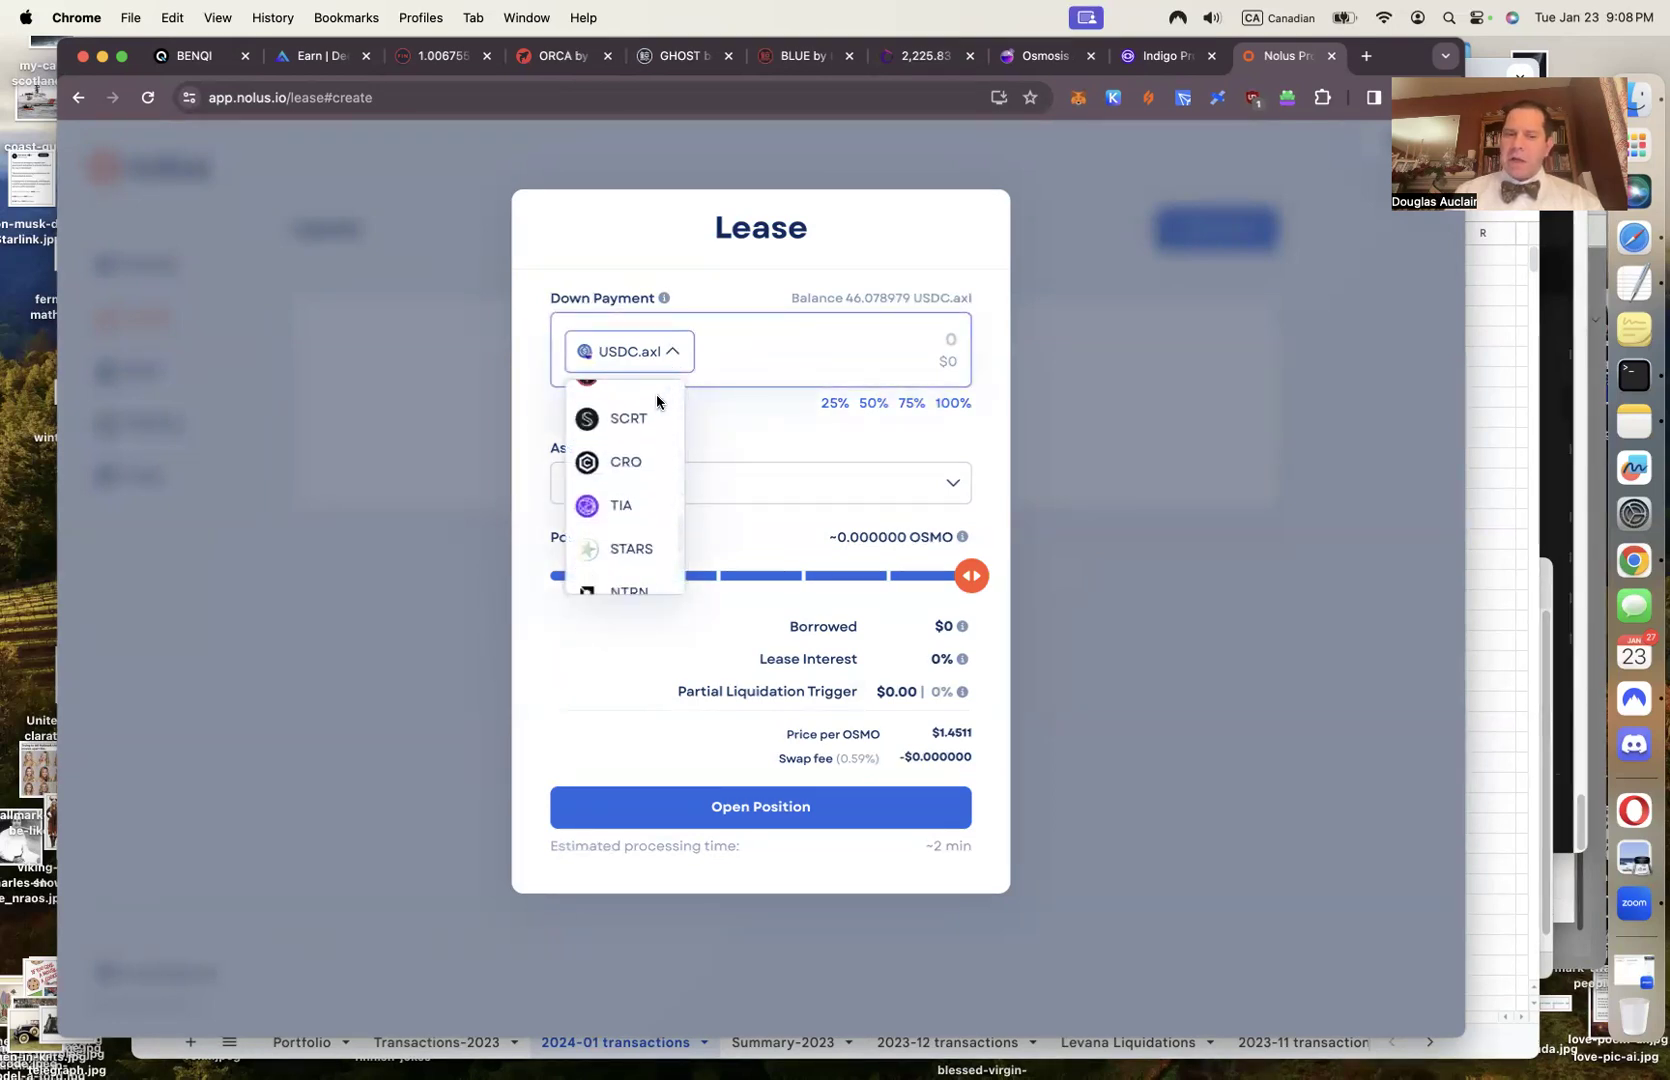
scroll(656, 401, up, 4)
scroll(656, 401, up, 5)
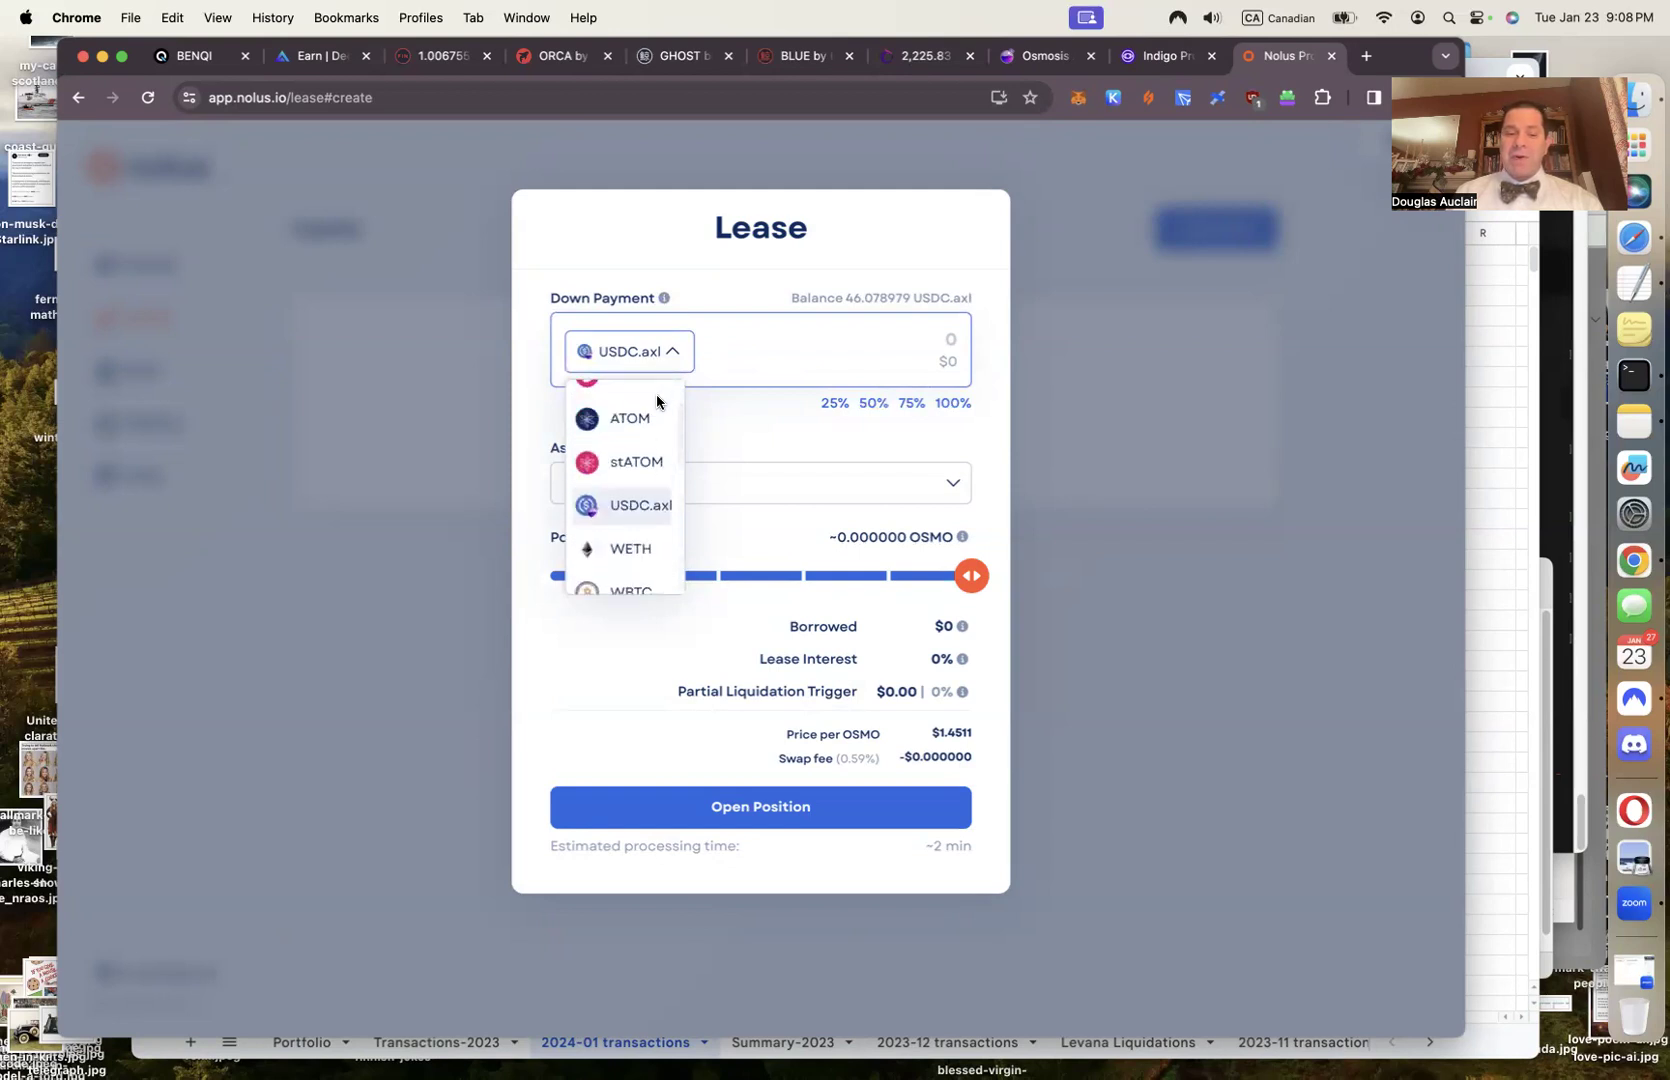
scroll(656, 401, down, 3)
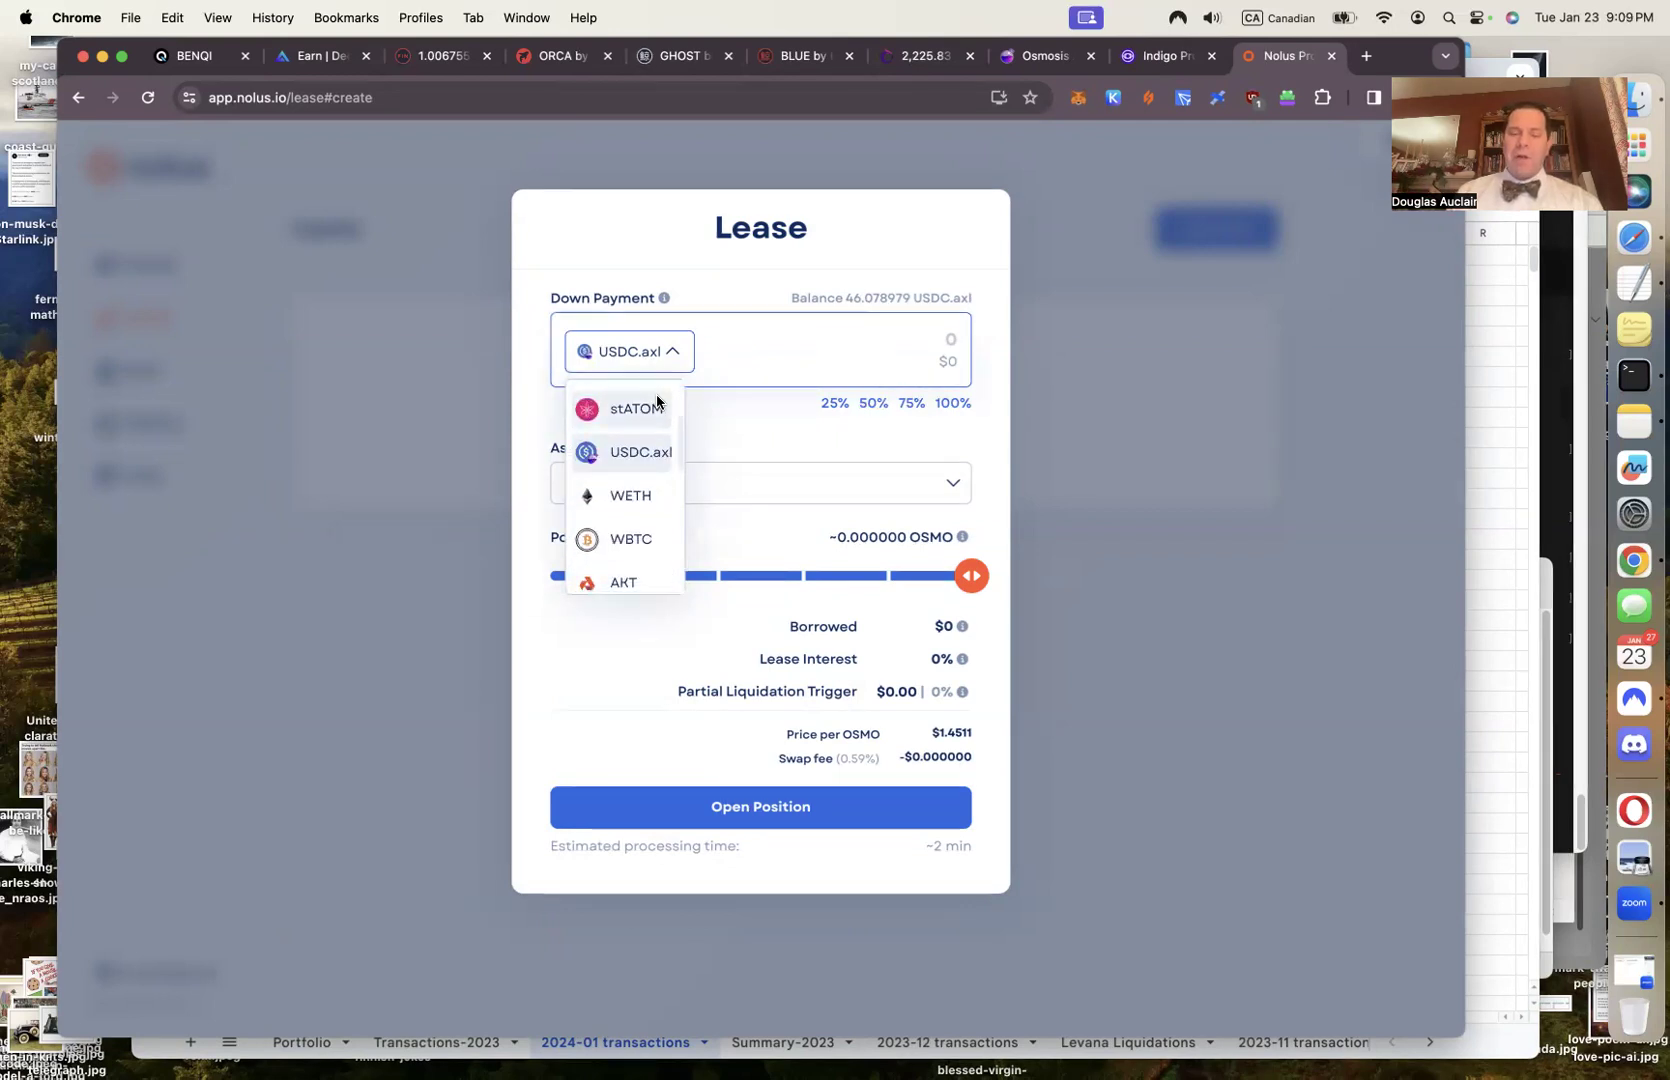
scroll(656, 401, down, 2)
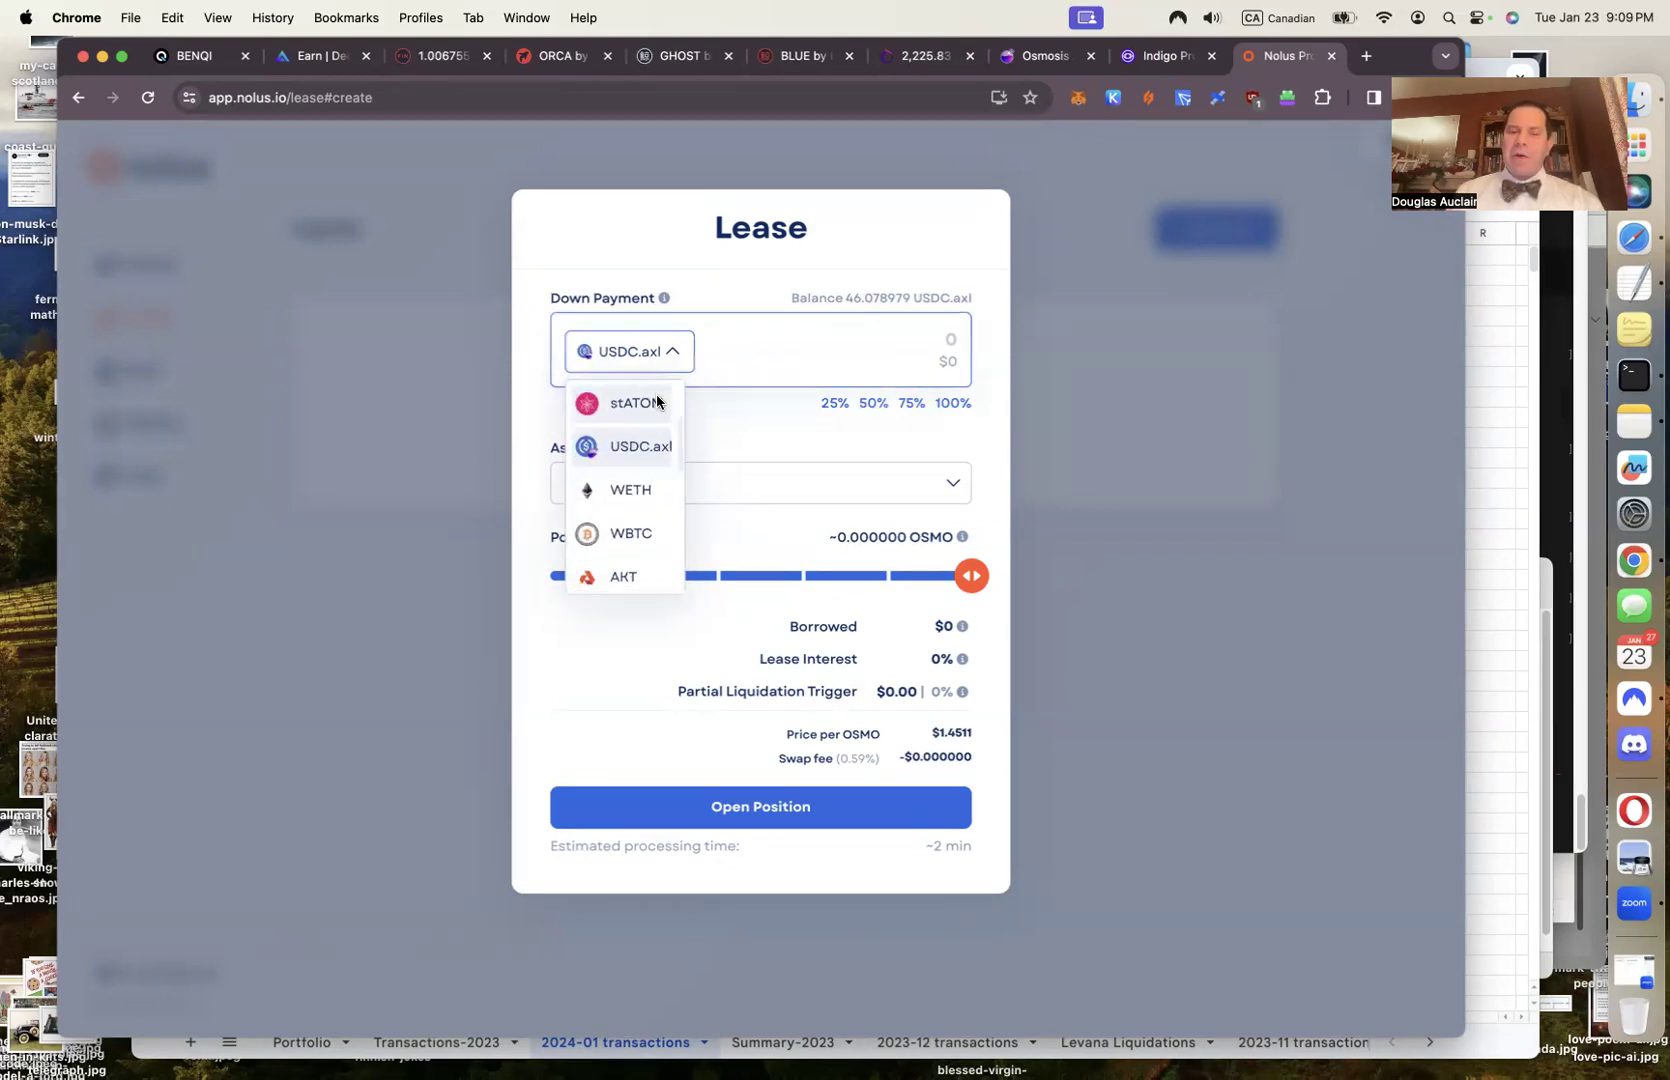
scroll(656, 401, down, 5)
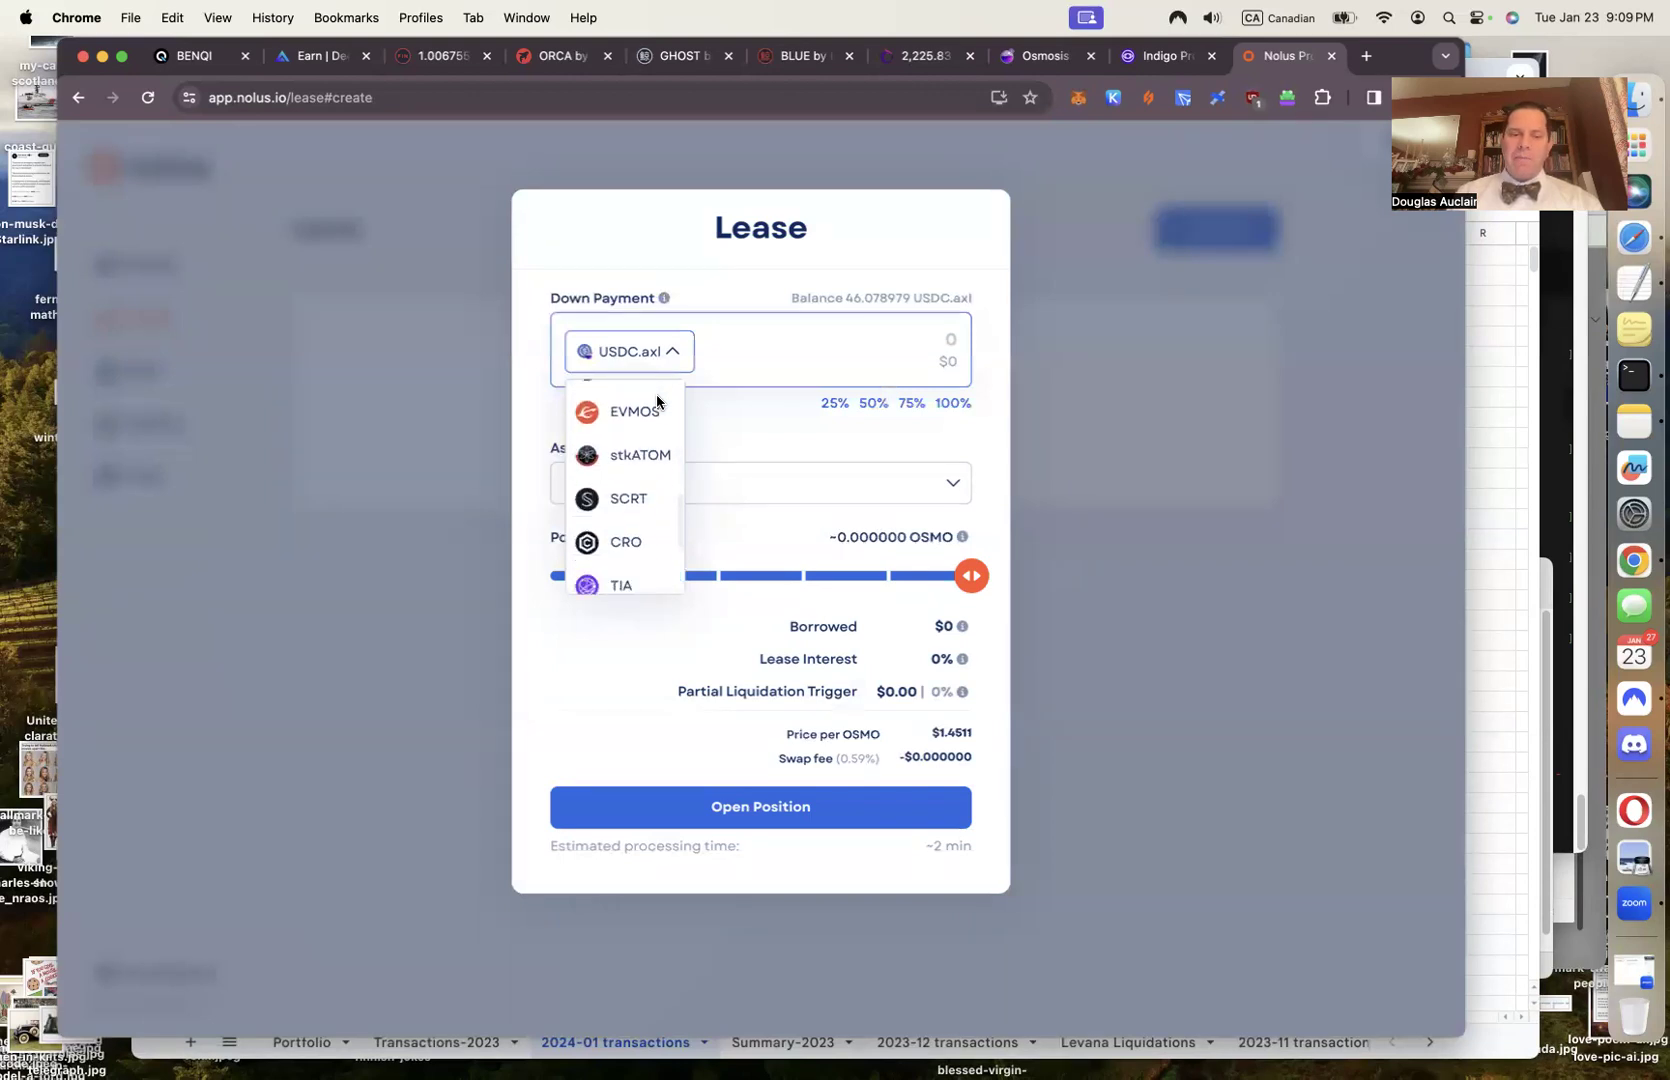
scroll(656, 401, up, 1)
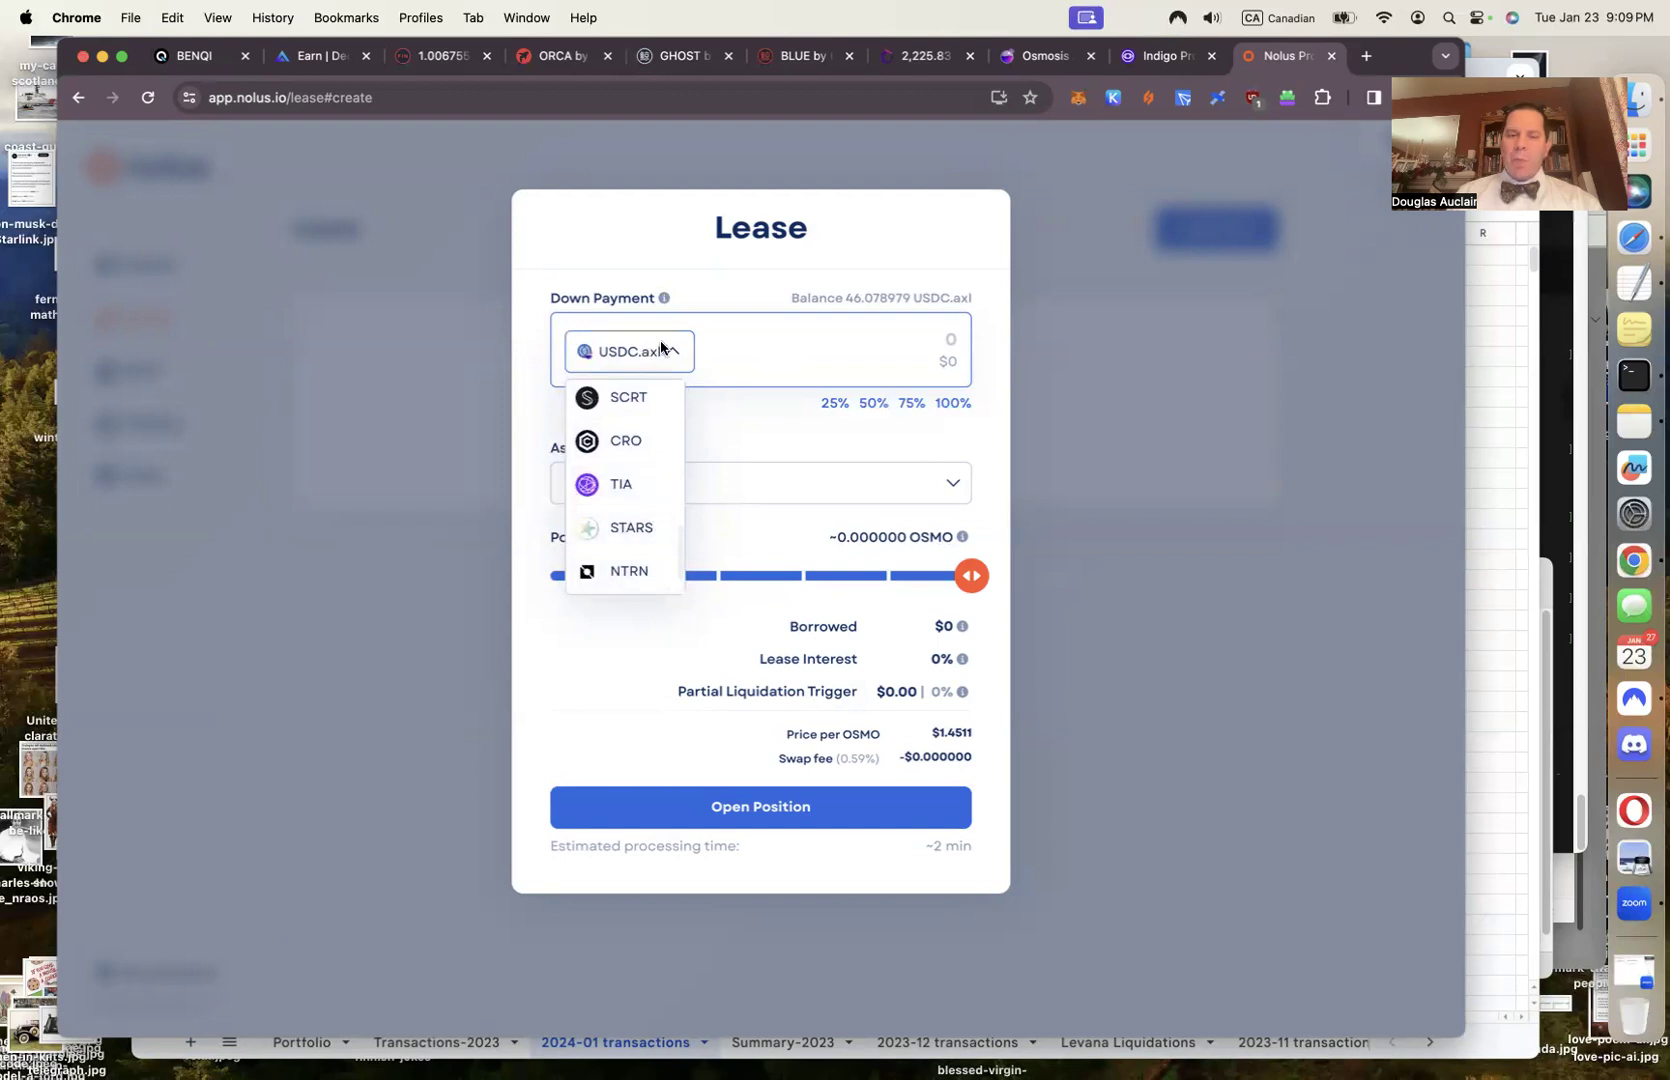
click(833, 350)
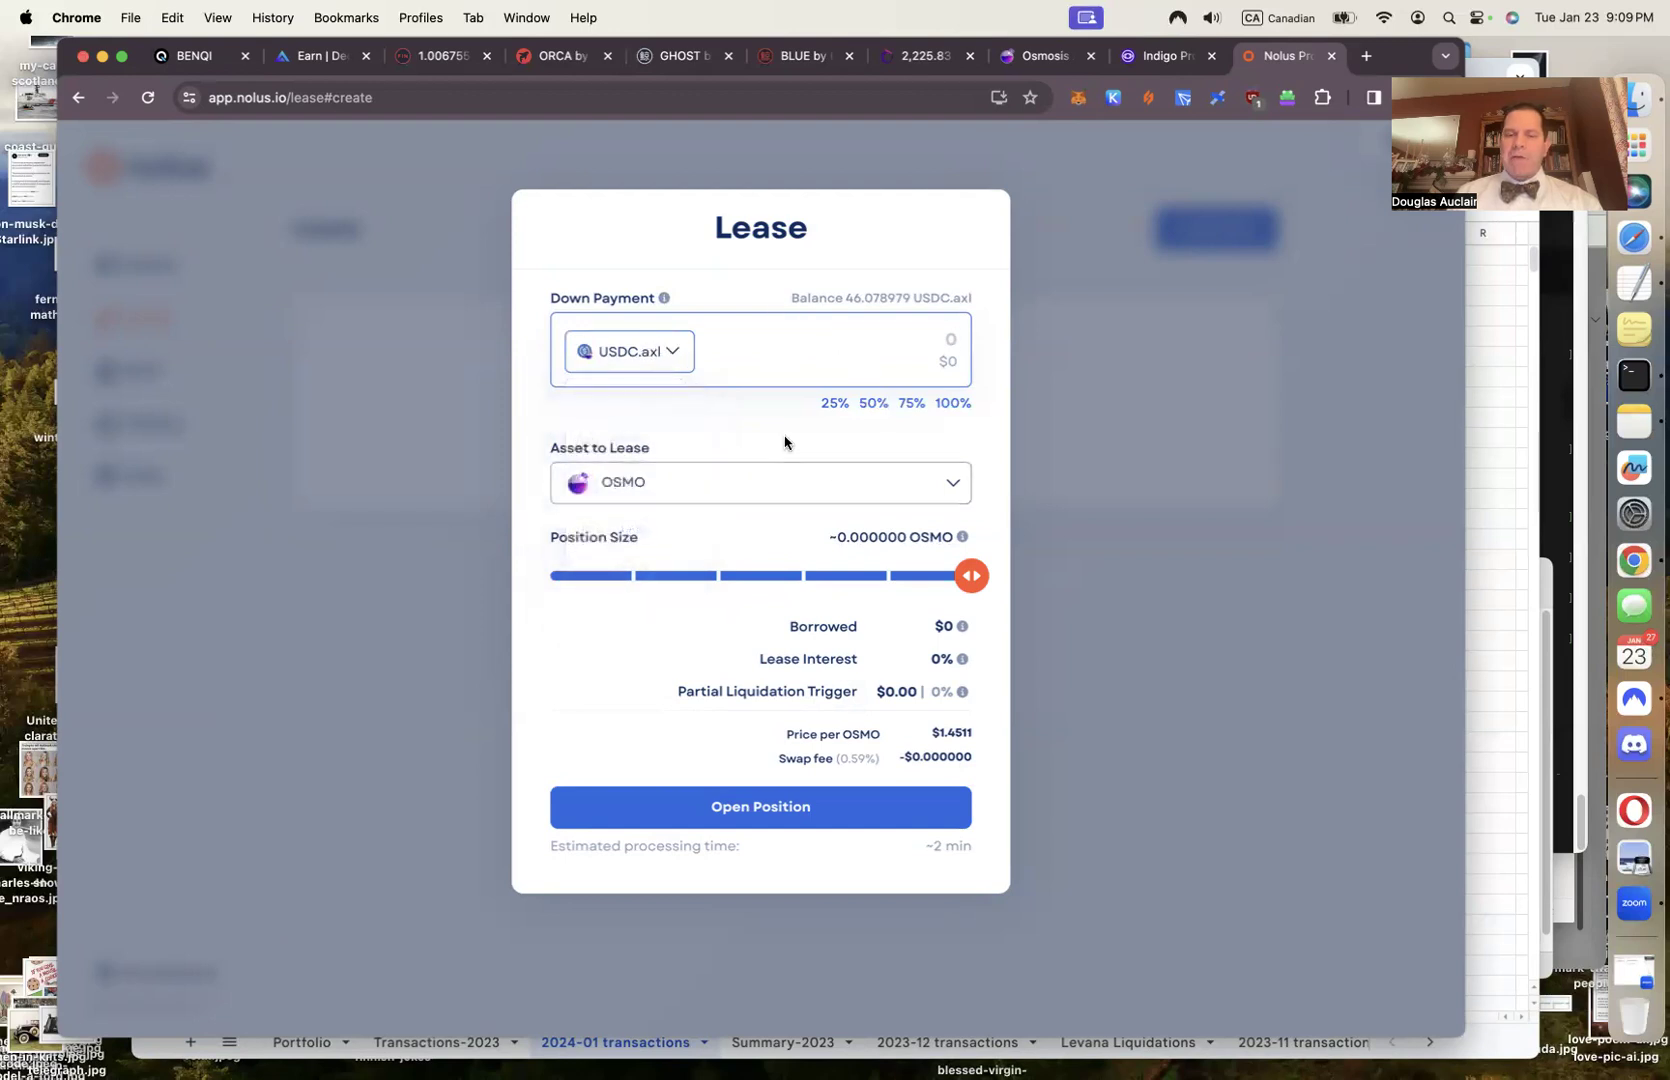
click(953, 404)
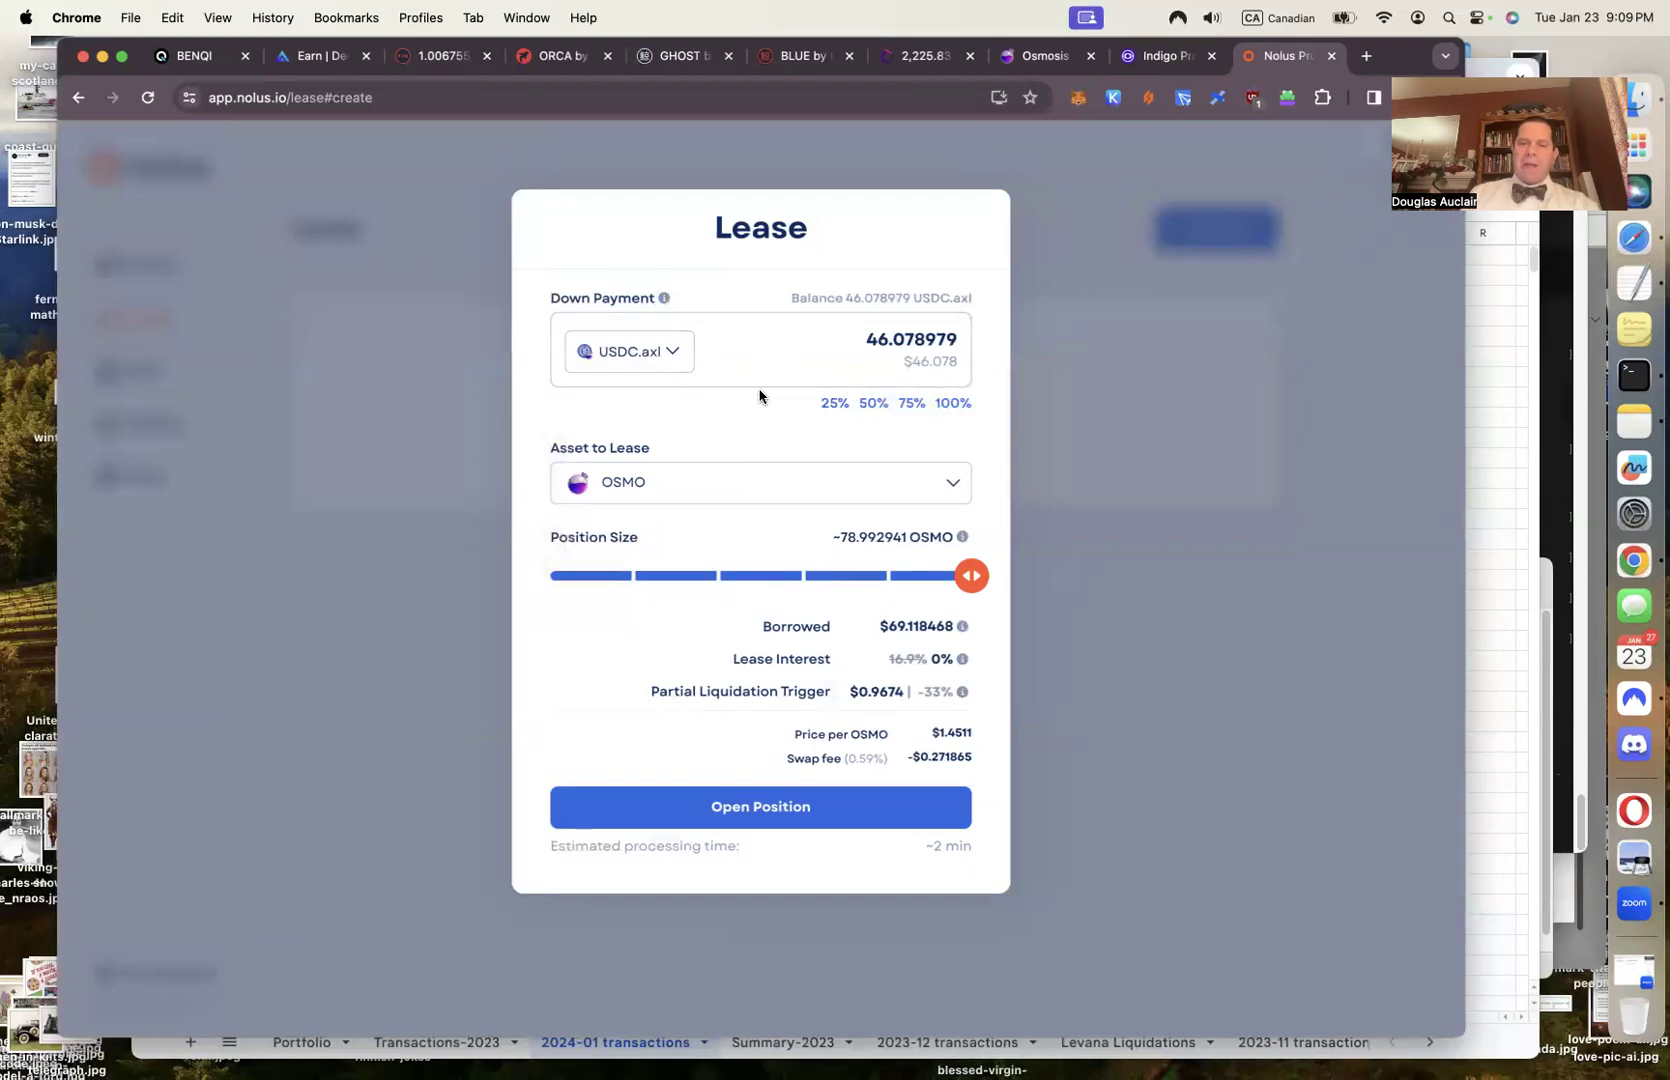
Switch the leased asset from OSMO to STARS, about 3,040.534290 STARS, and select the position size
click(625, 484)
scroll(641, 588, down, 3)
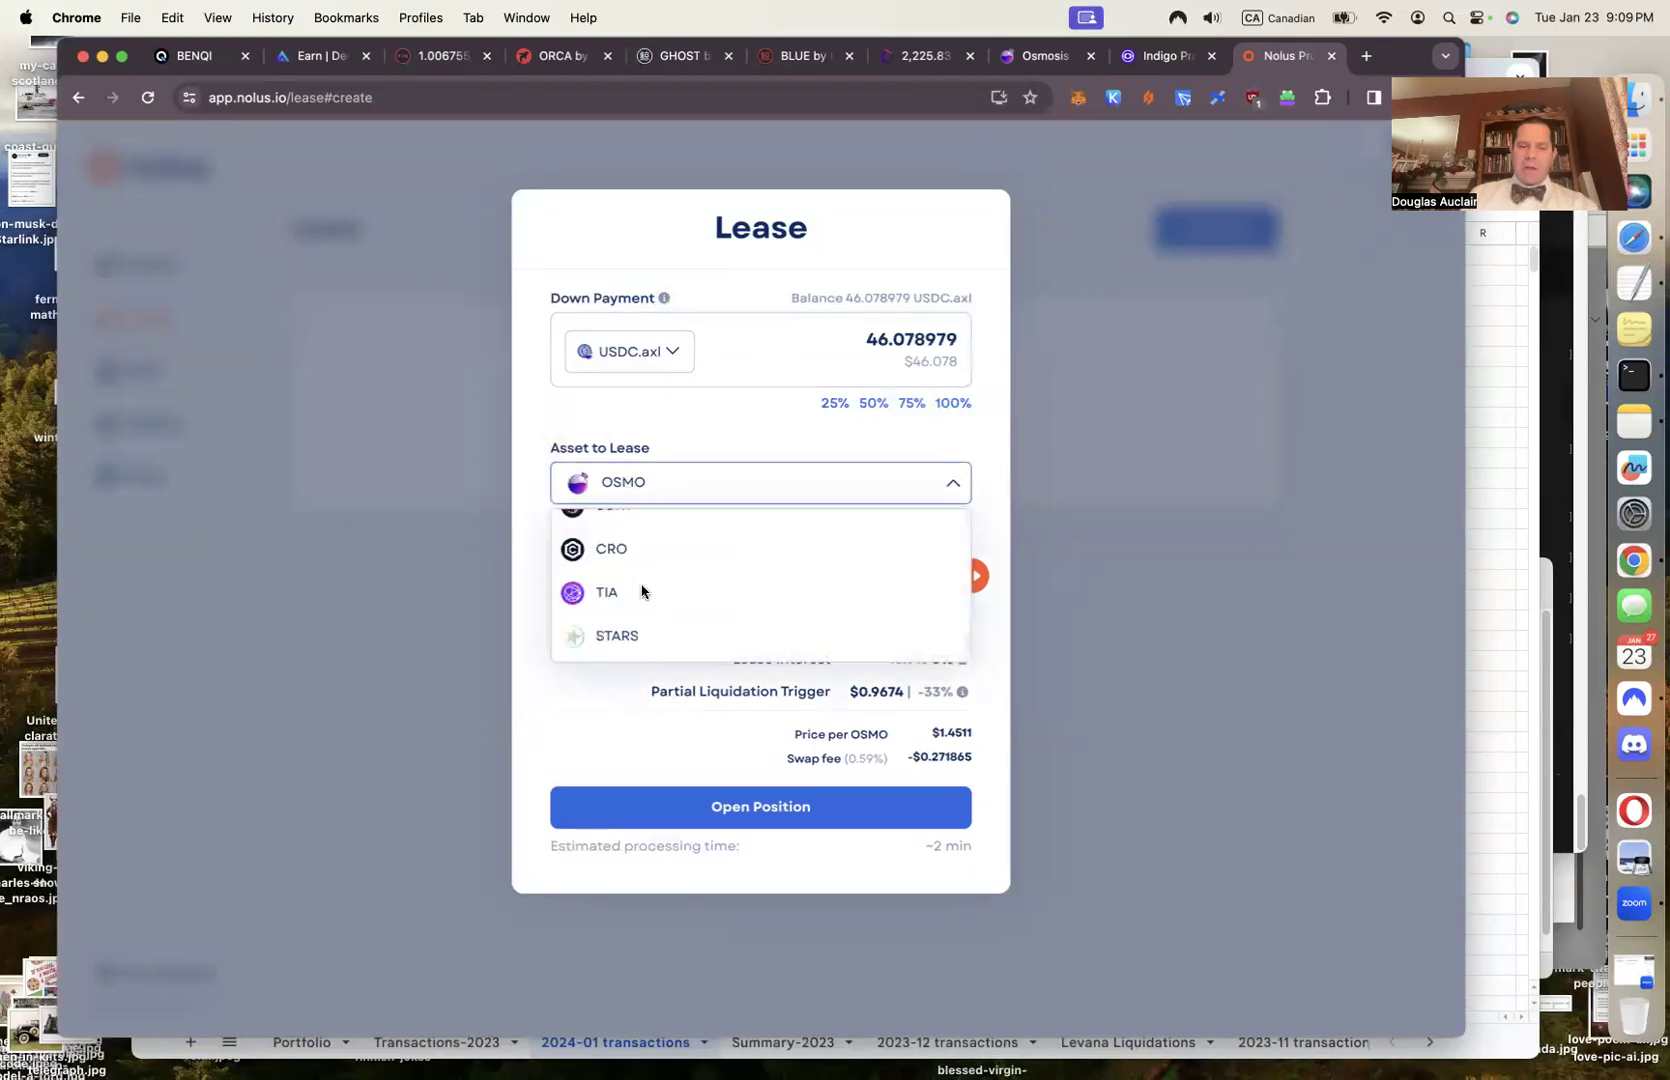
click(626, 634)
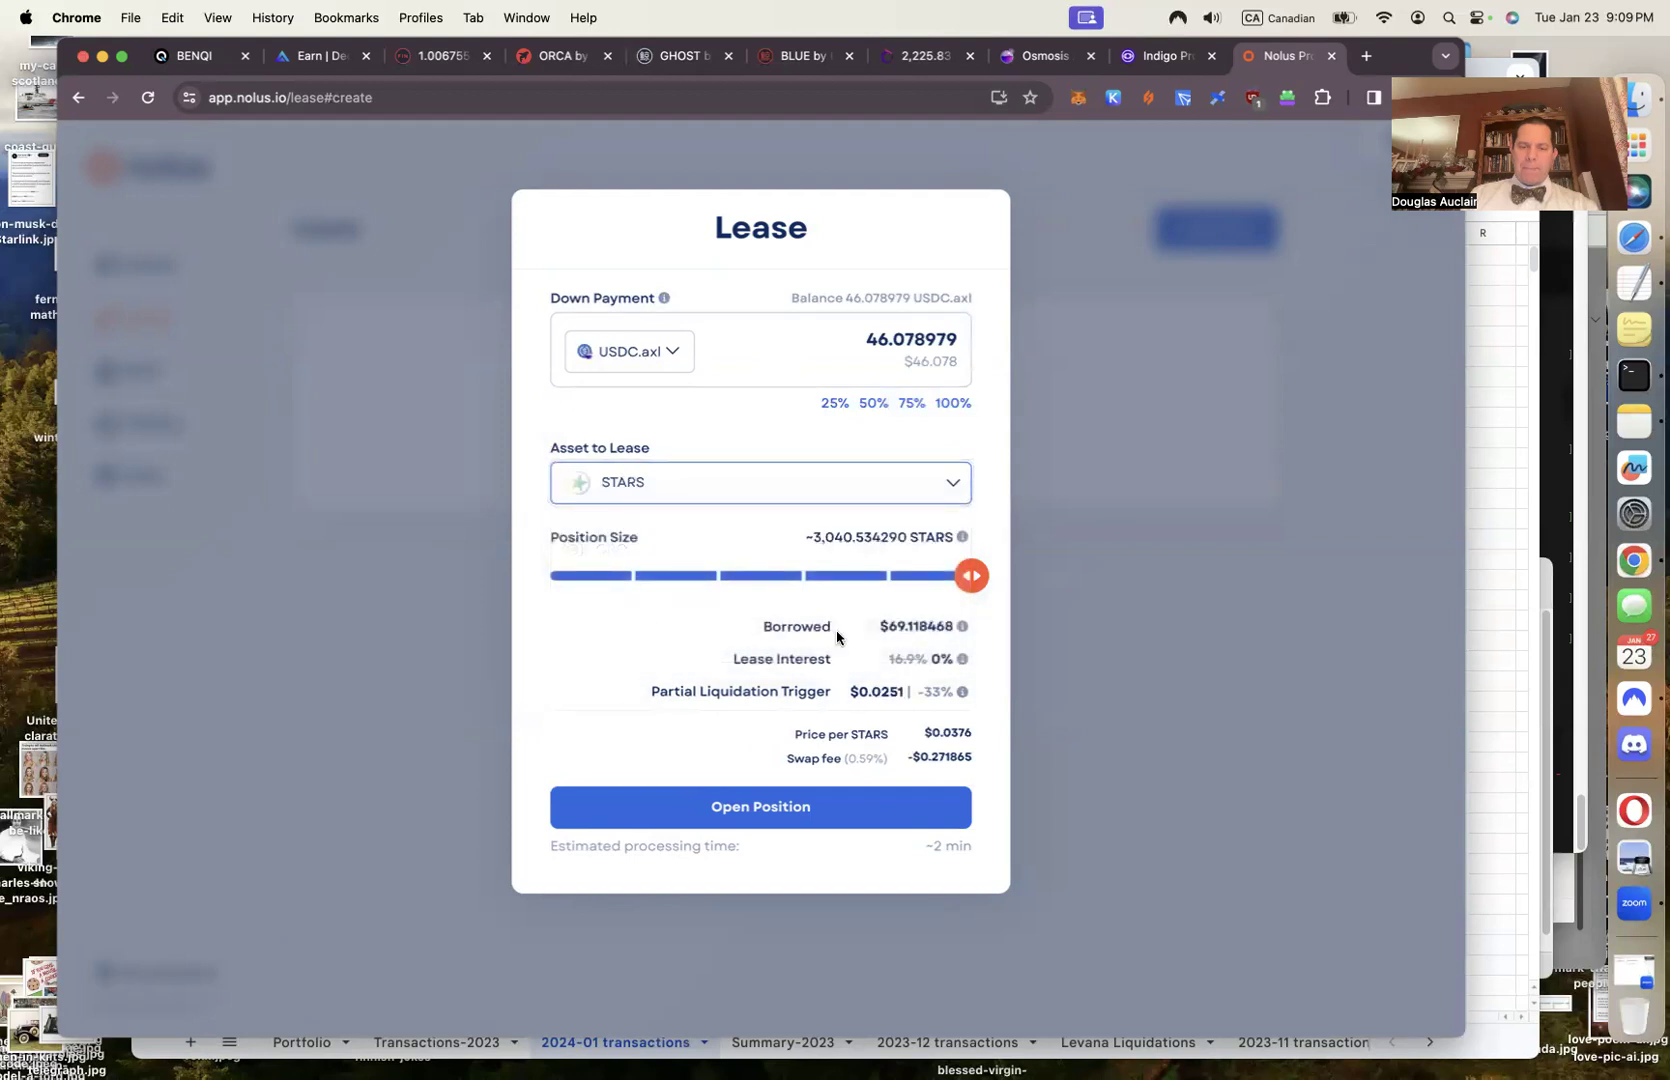
click(809, 536)
drag(809, 536, 903, 540)
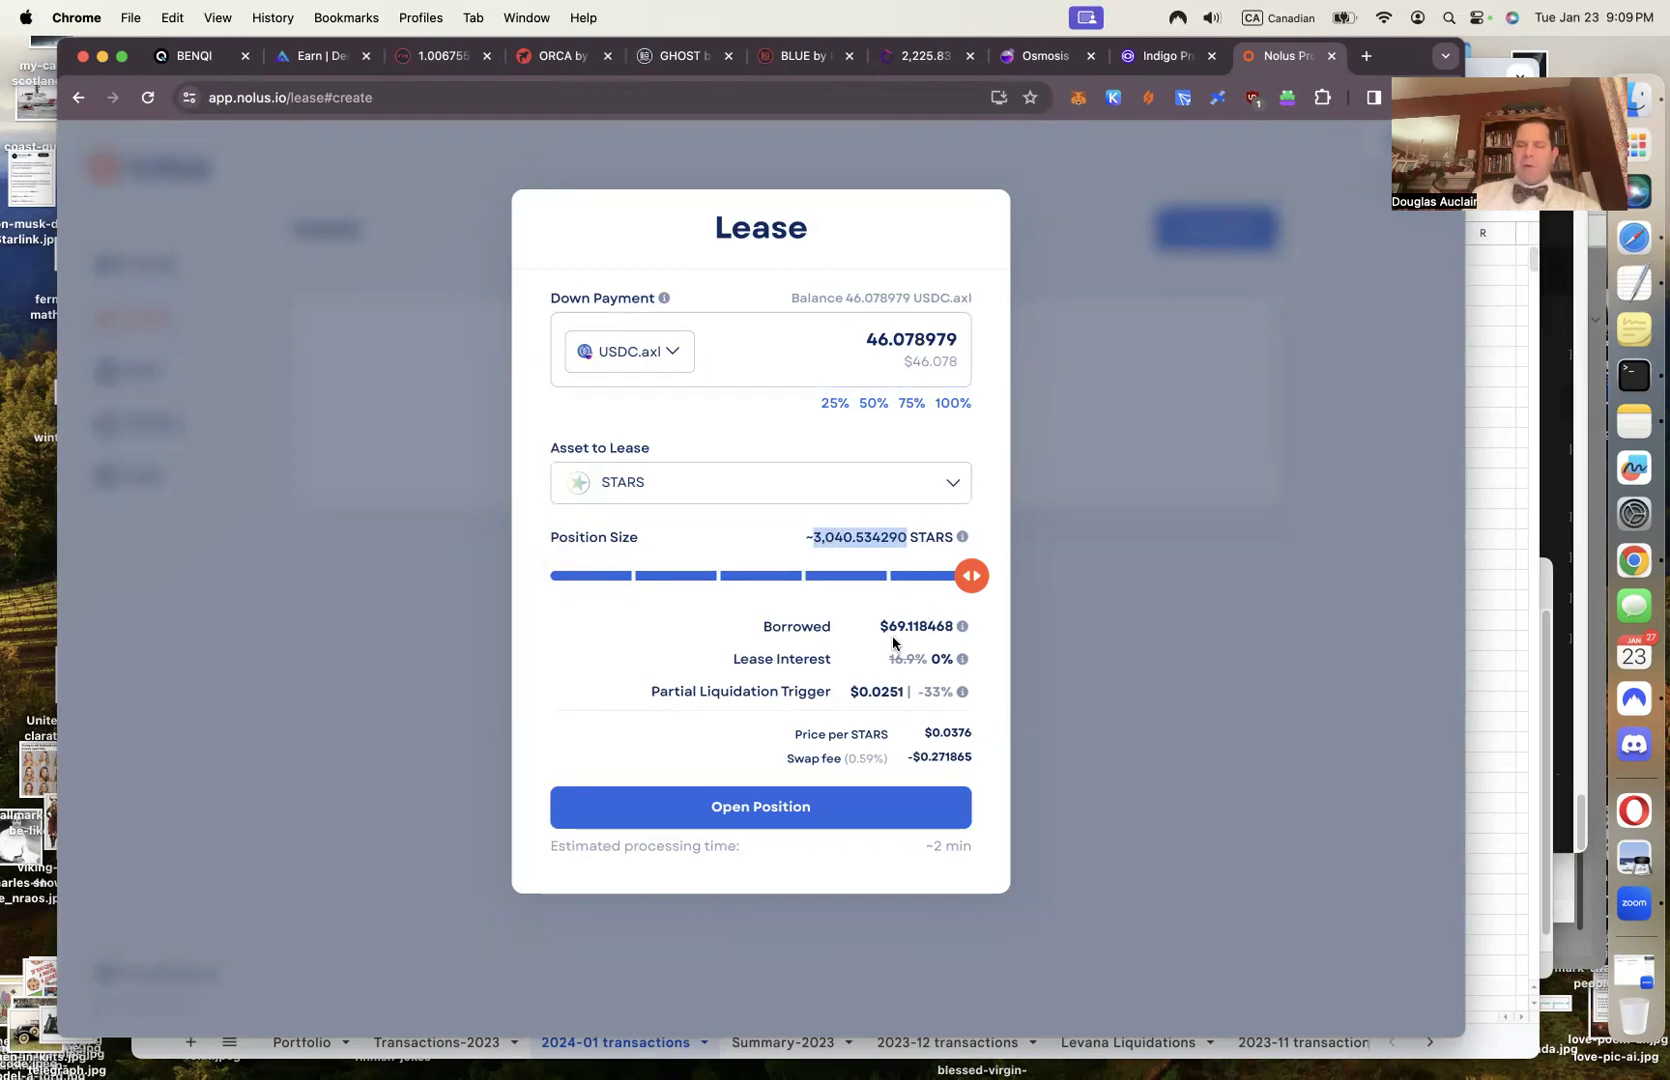
Read the info tooltips, then lower leverage to about 2,128.380006 STARS with $34.559234 borrowed
drag(882, 625, 950, 625)
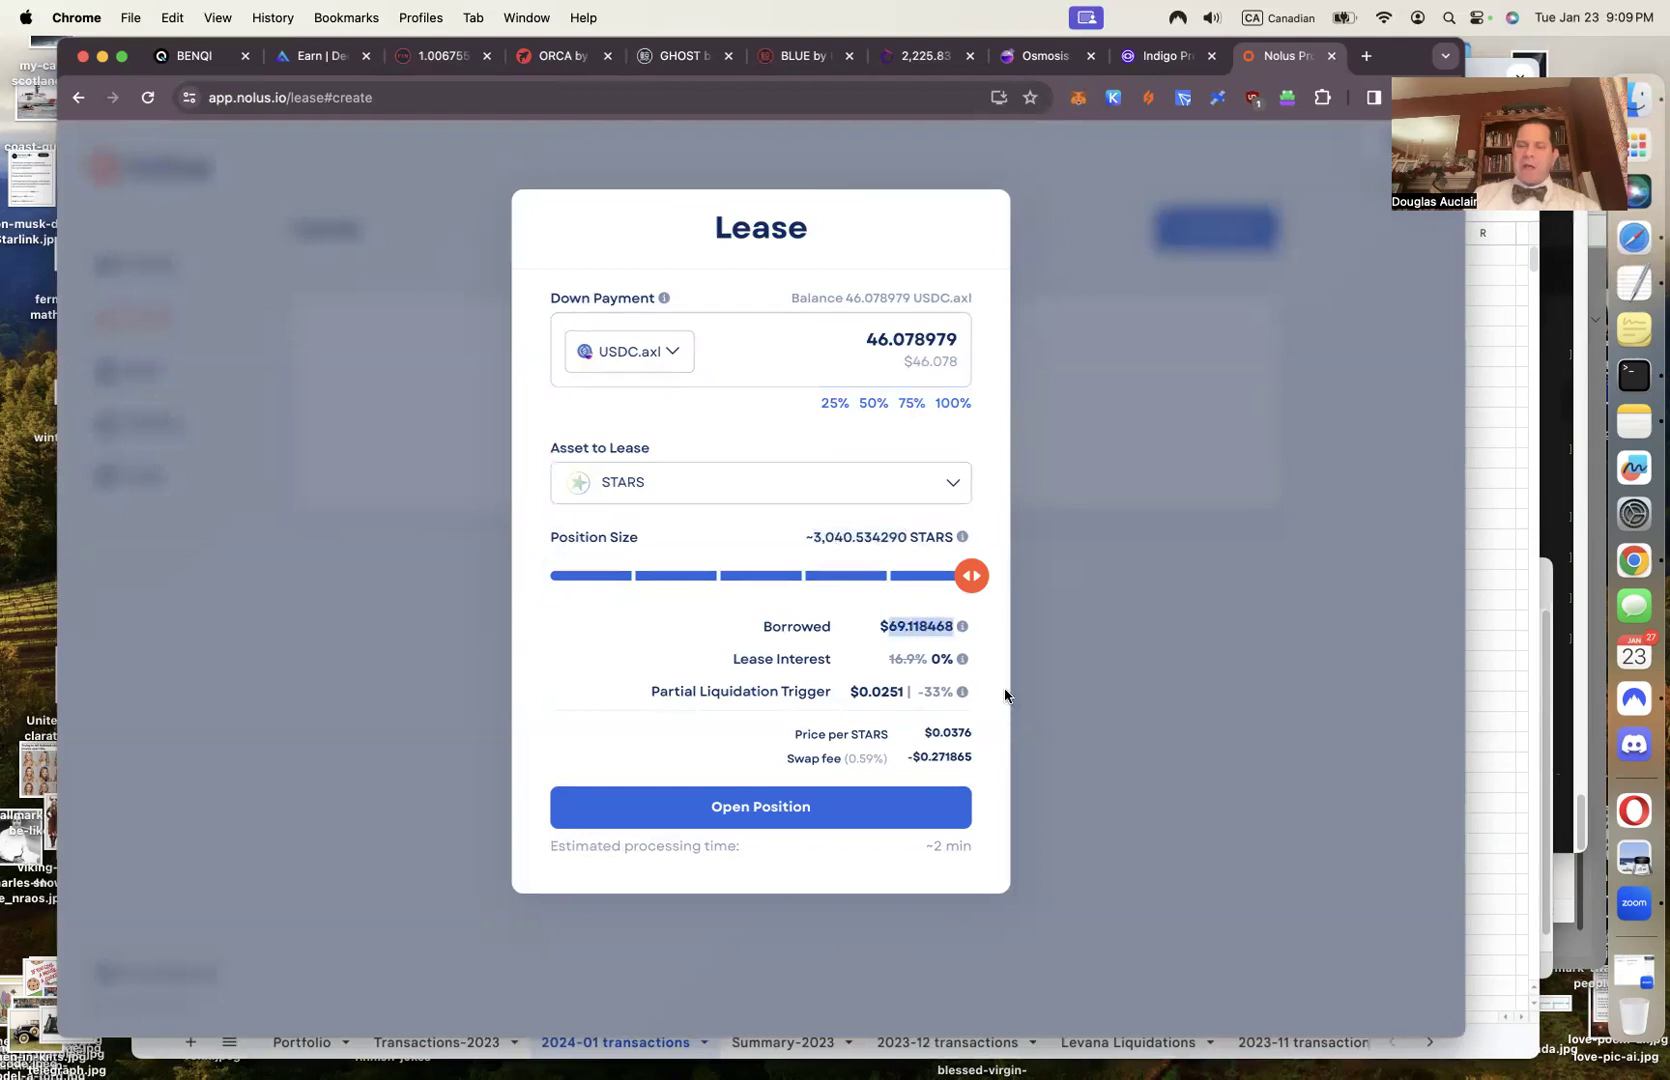
mouse_move(962, 630)
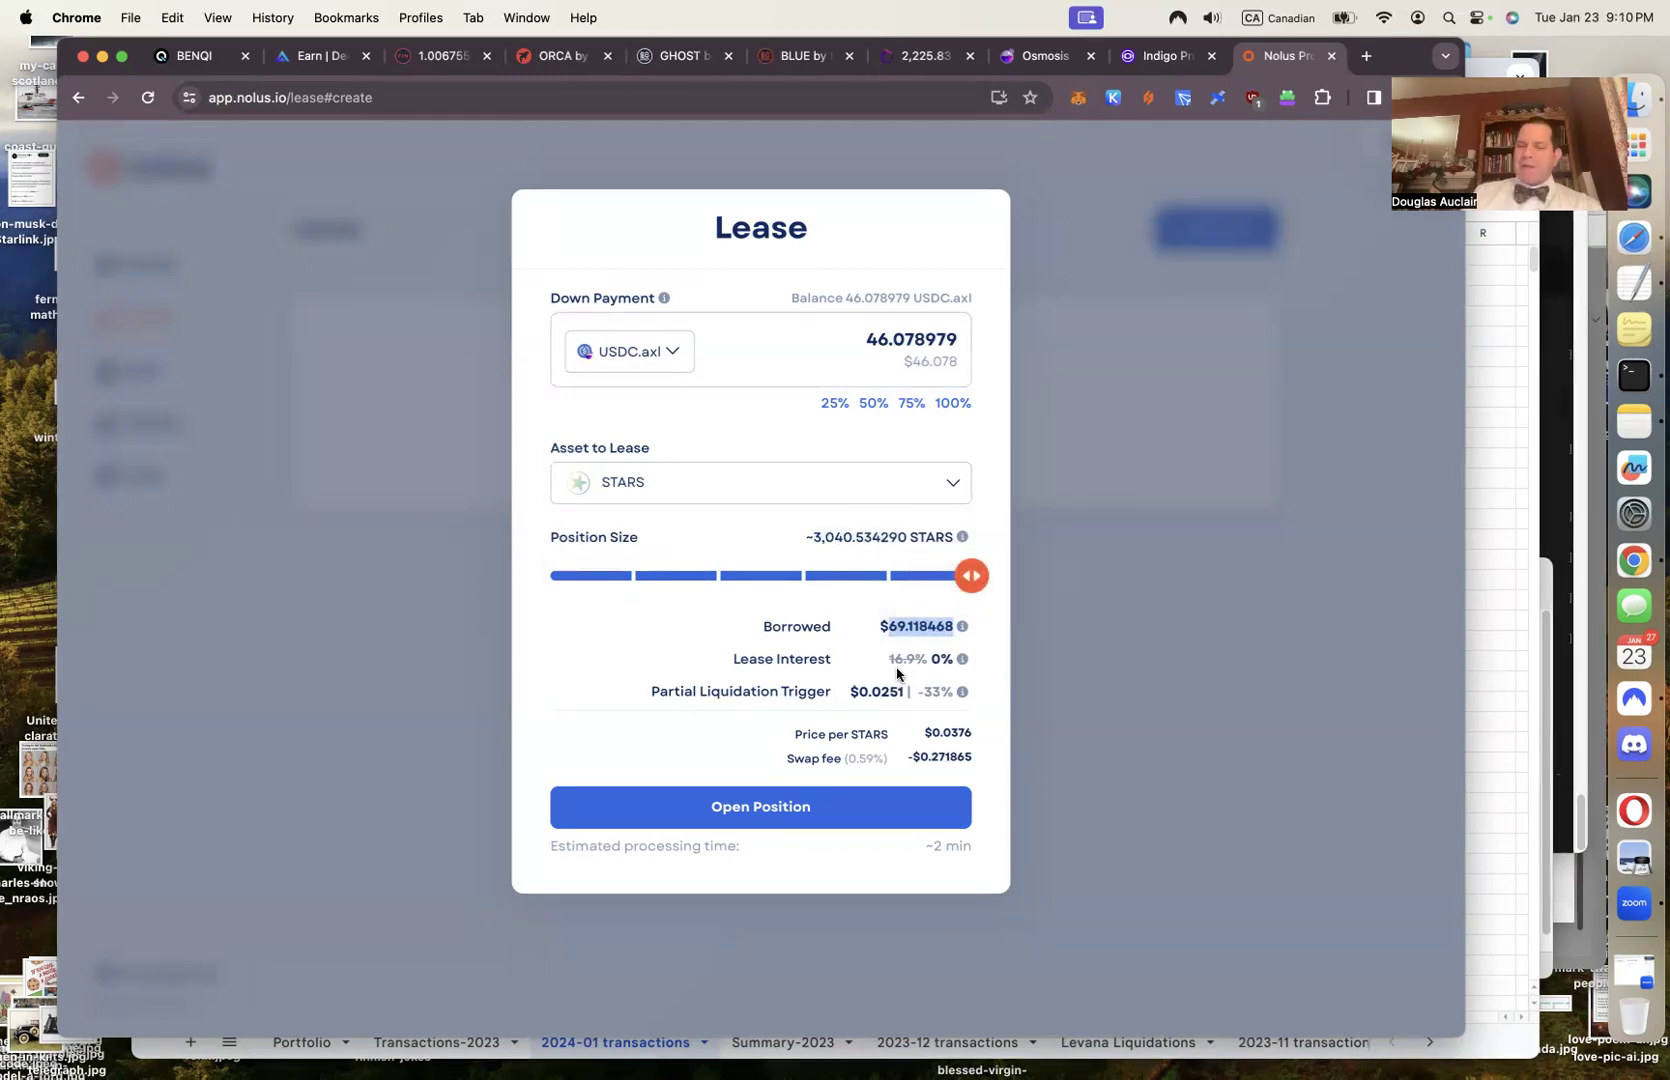
mouse_move(962, 664)
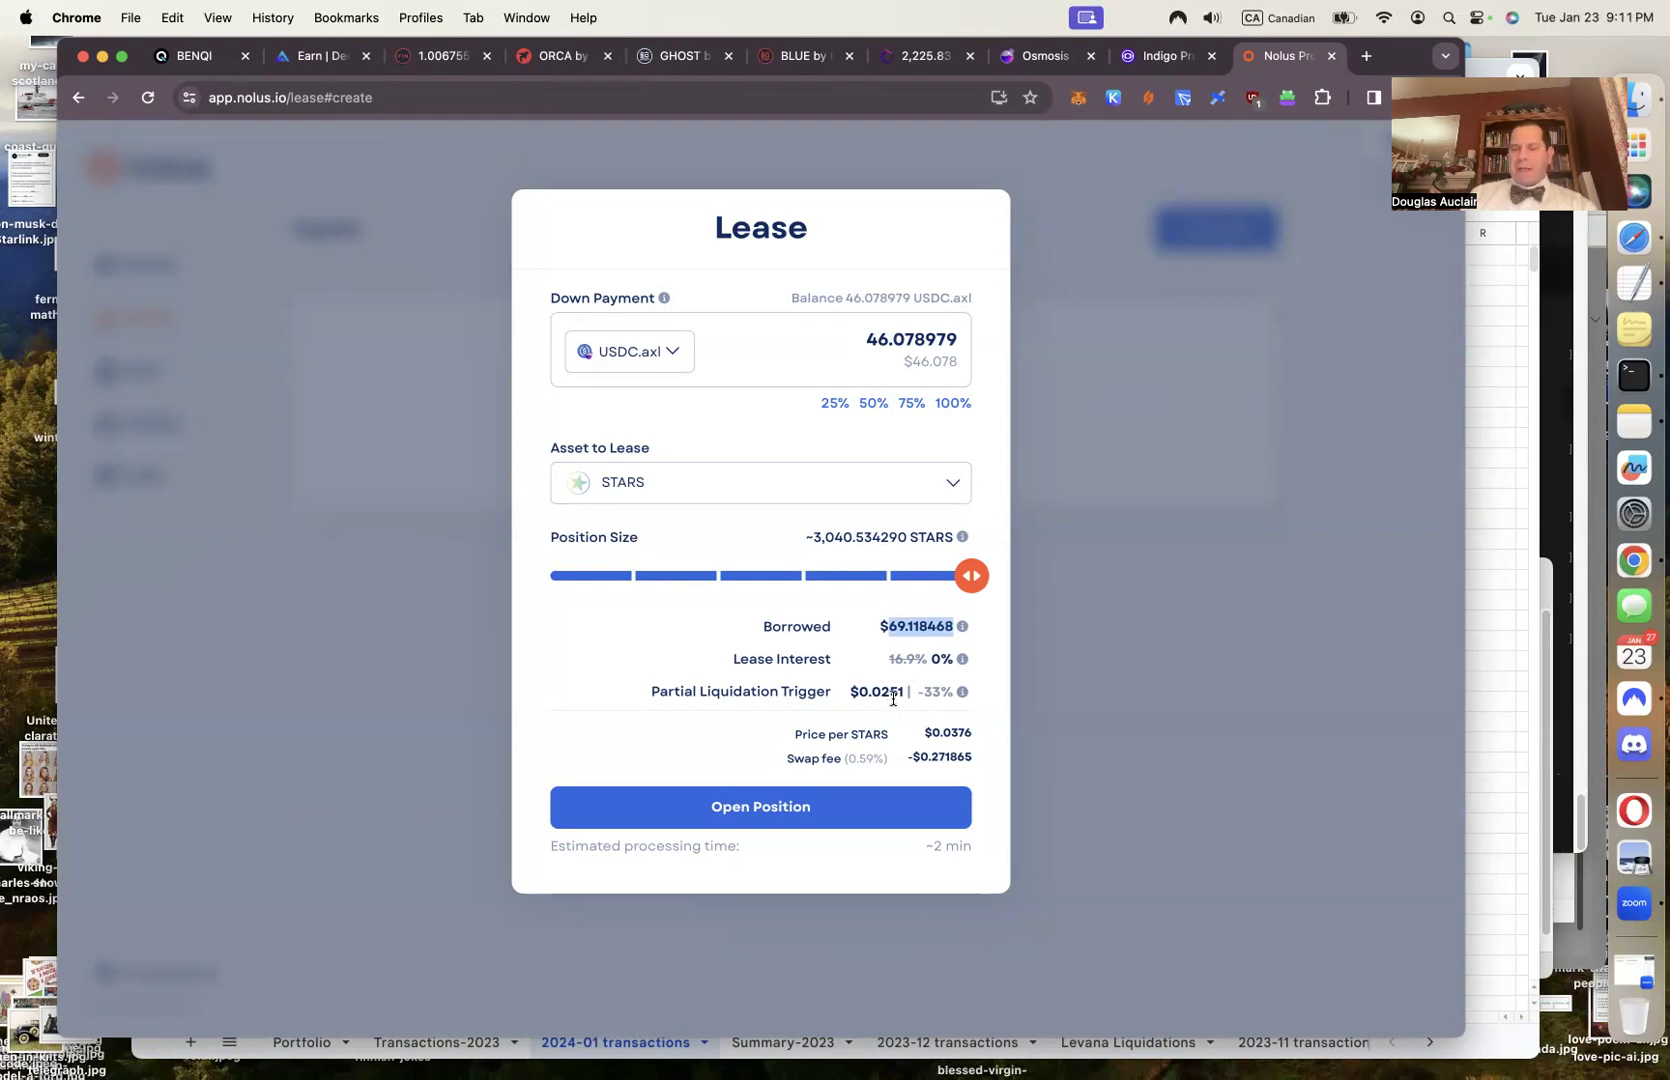
mouse_move(955, 705)
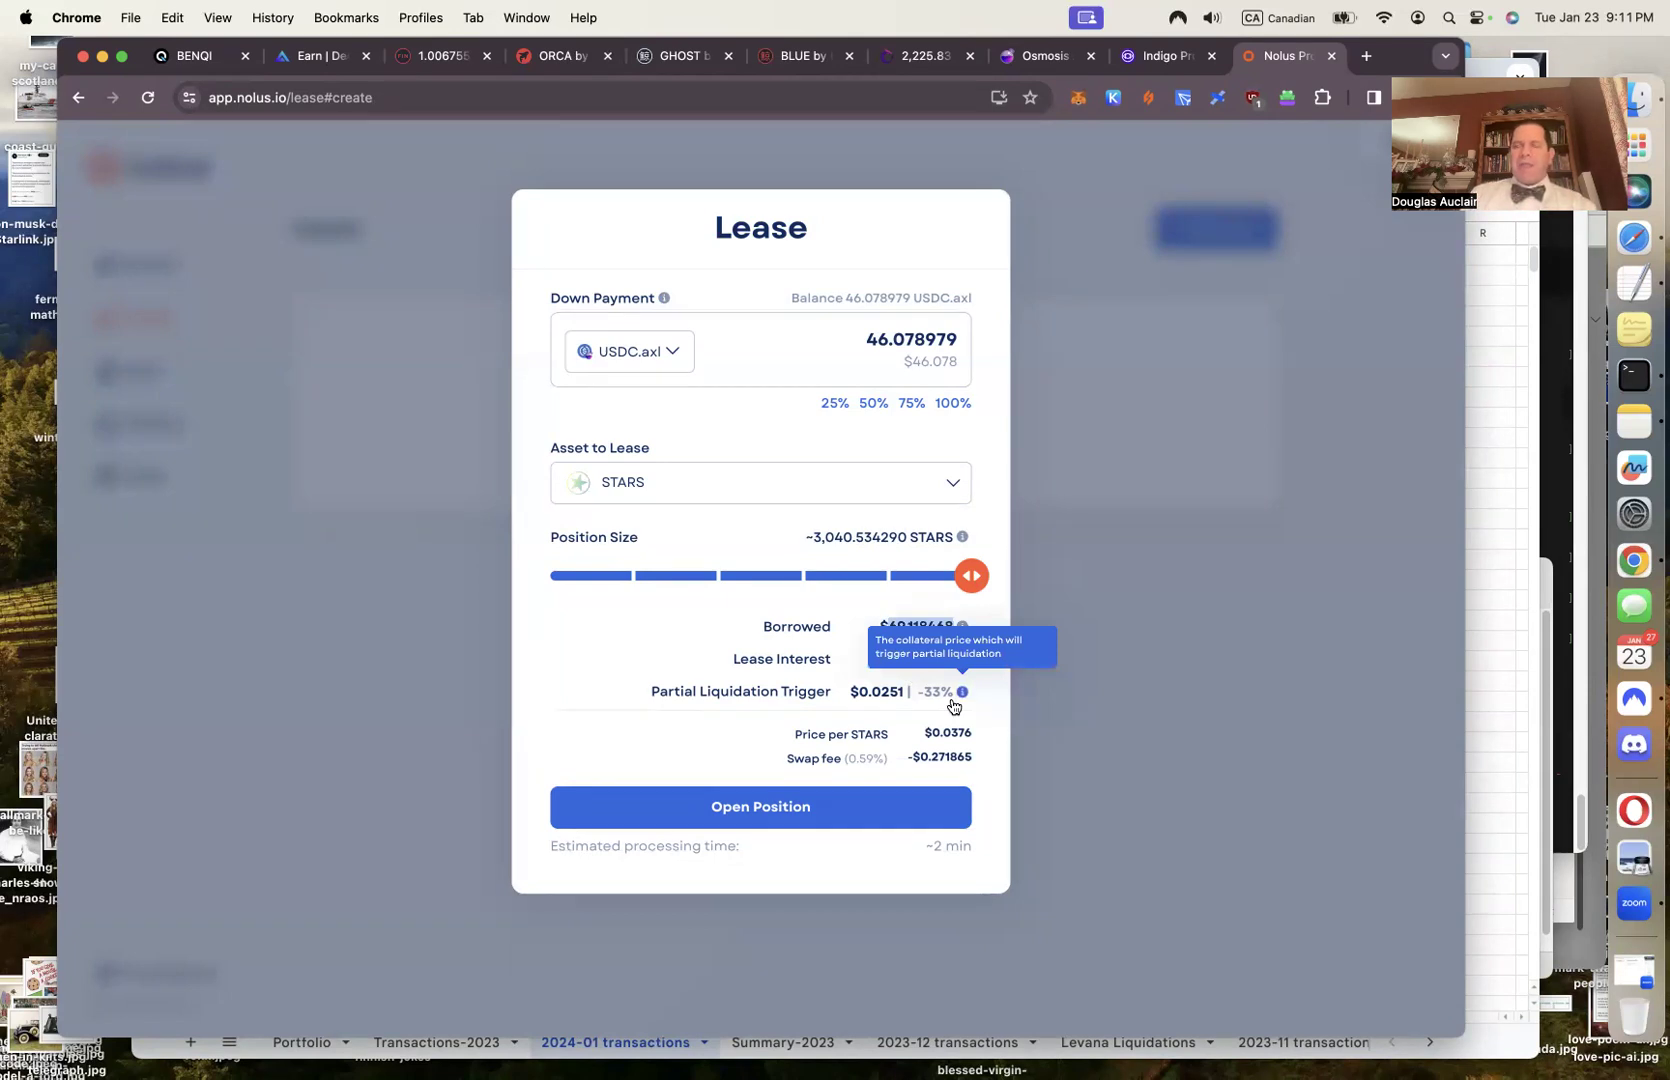
drag(968, 579, 675, 594)
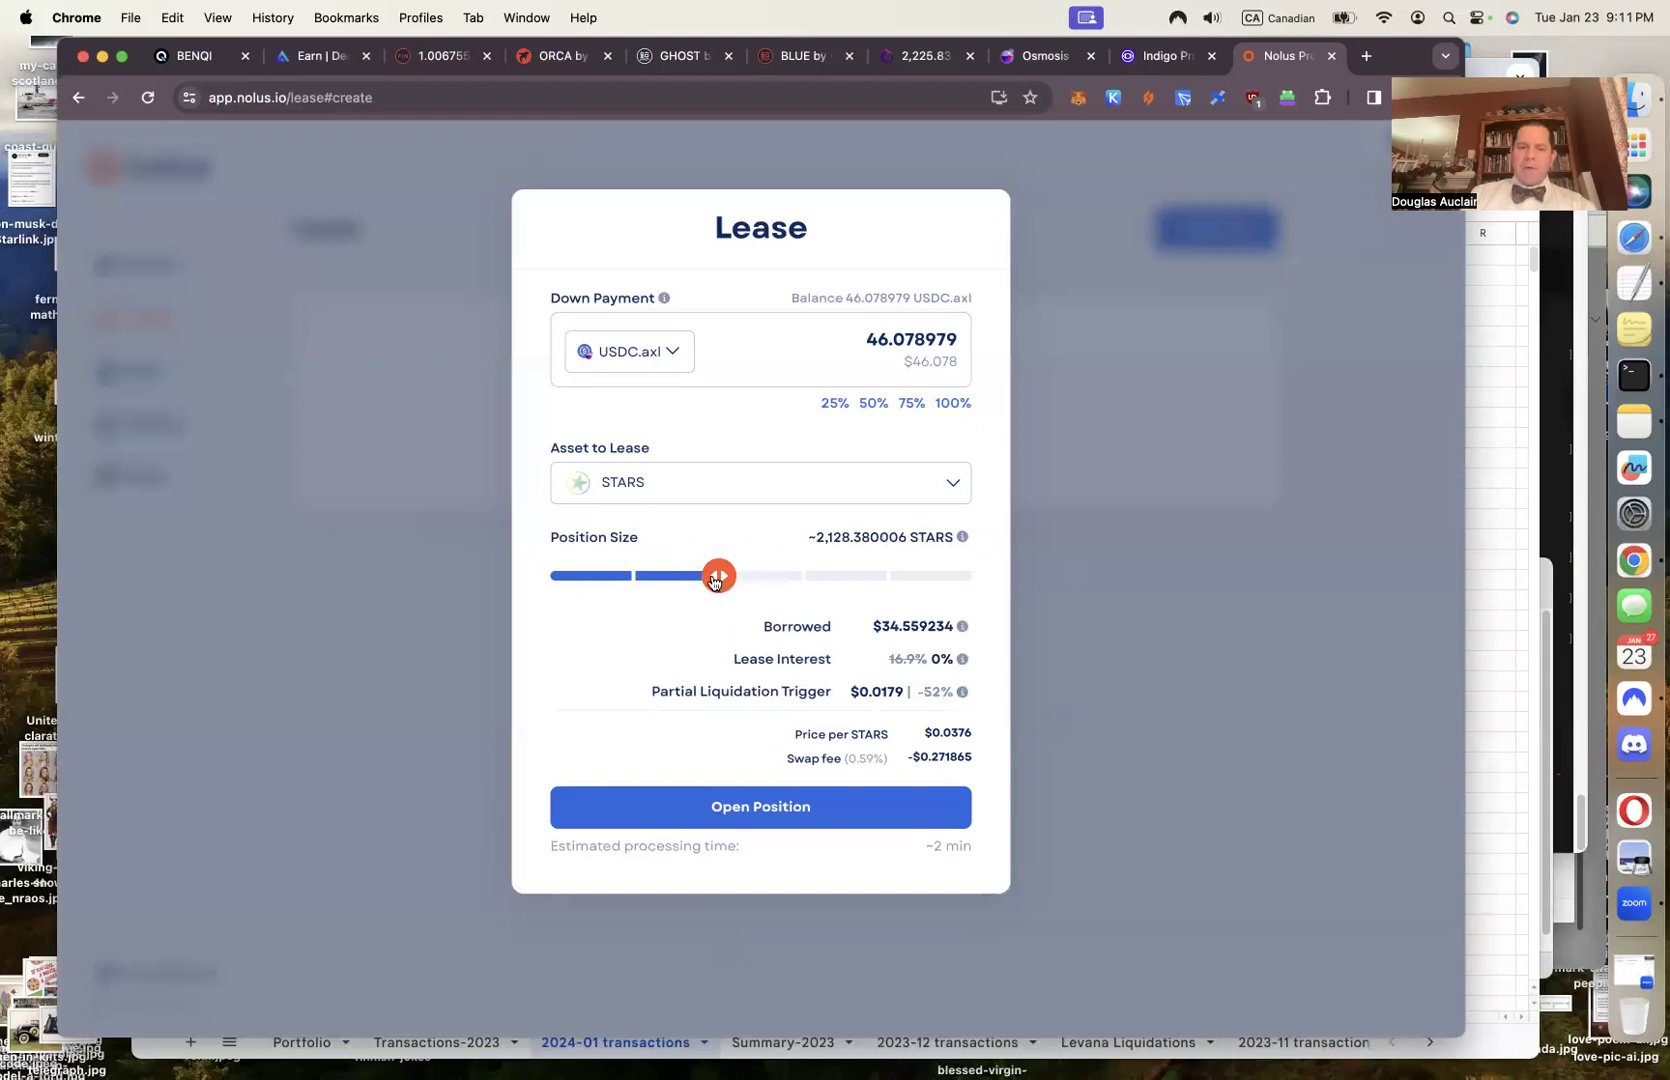
Slide the position size to maximum, down to about 40%, then back to 3,040.542886 STARS
drag(718, 585, 981, 585)
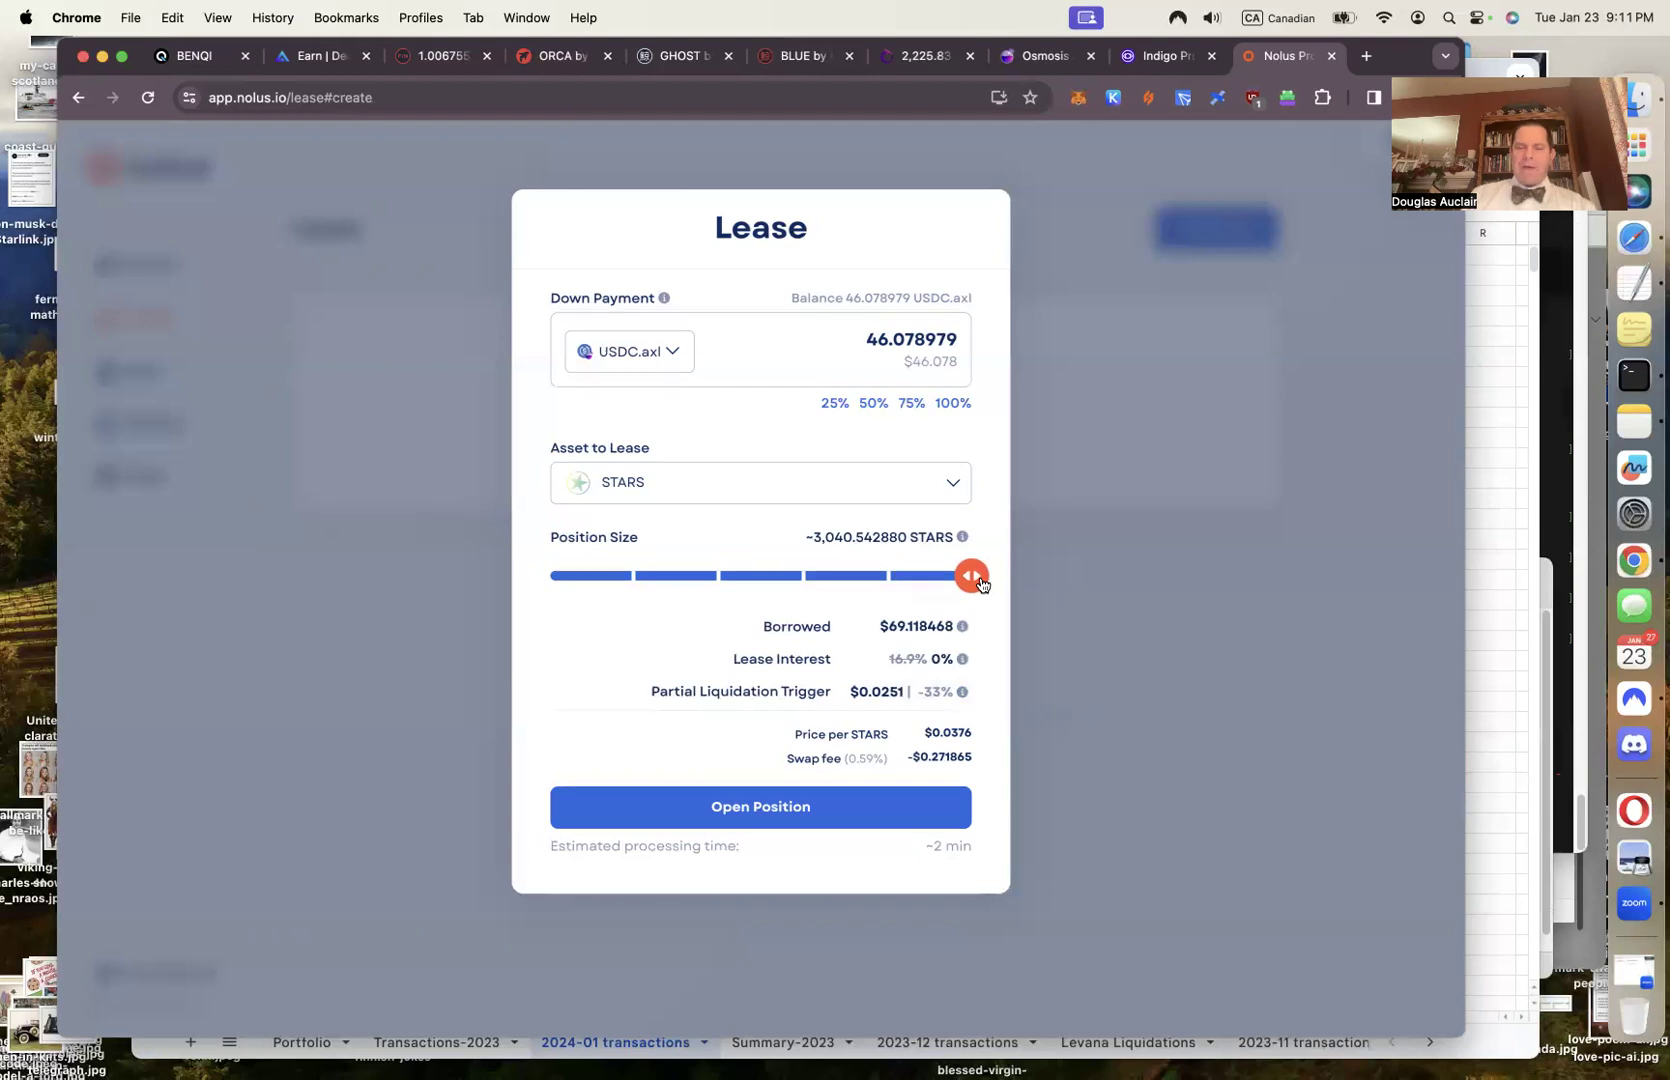
drag(981, 585, 718, 583)
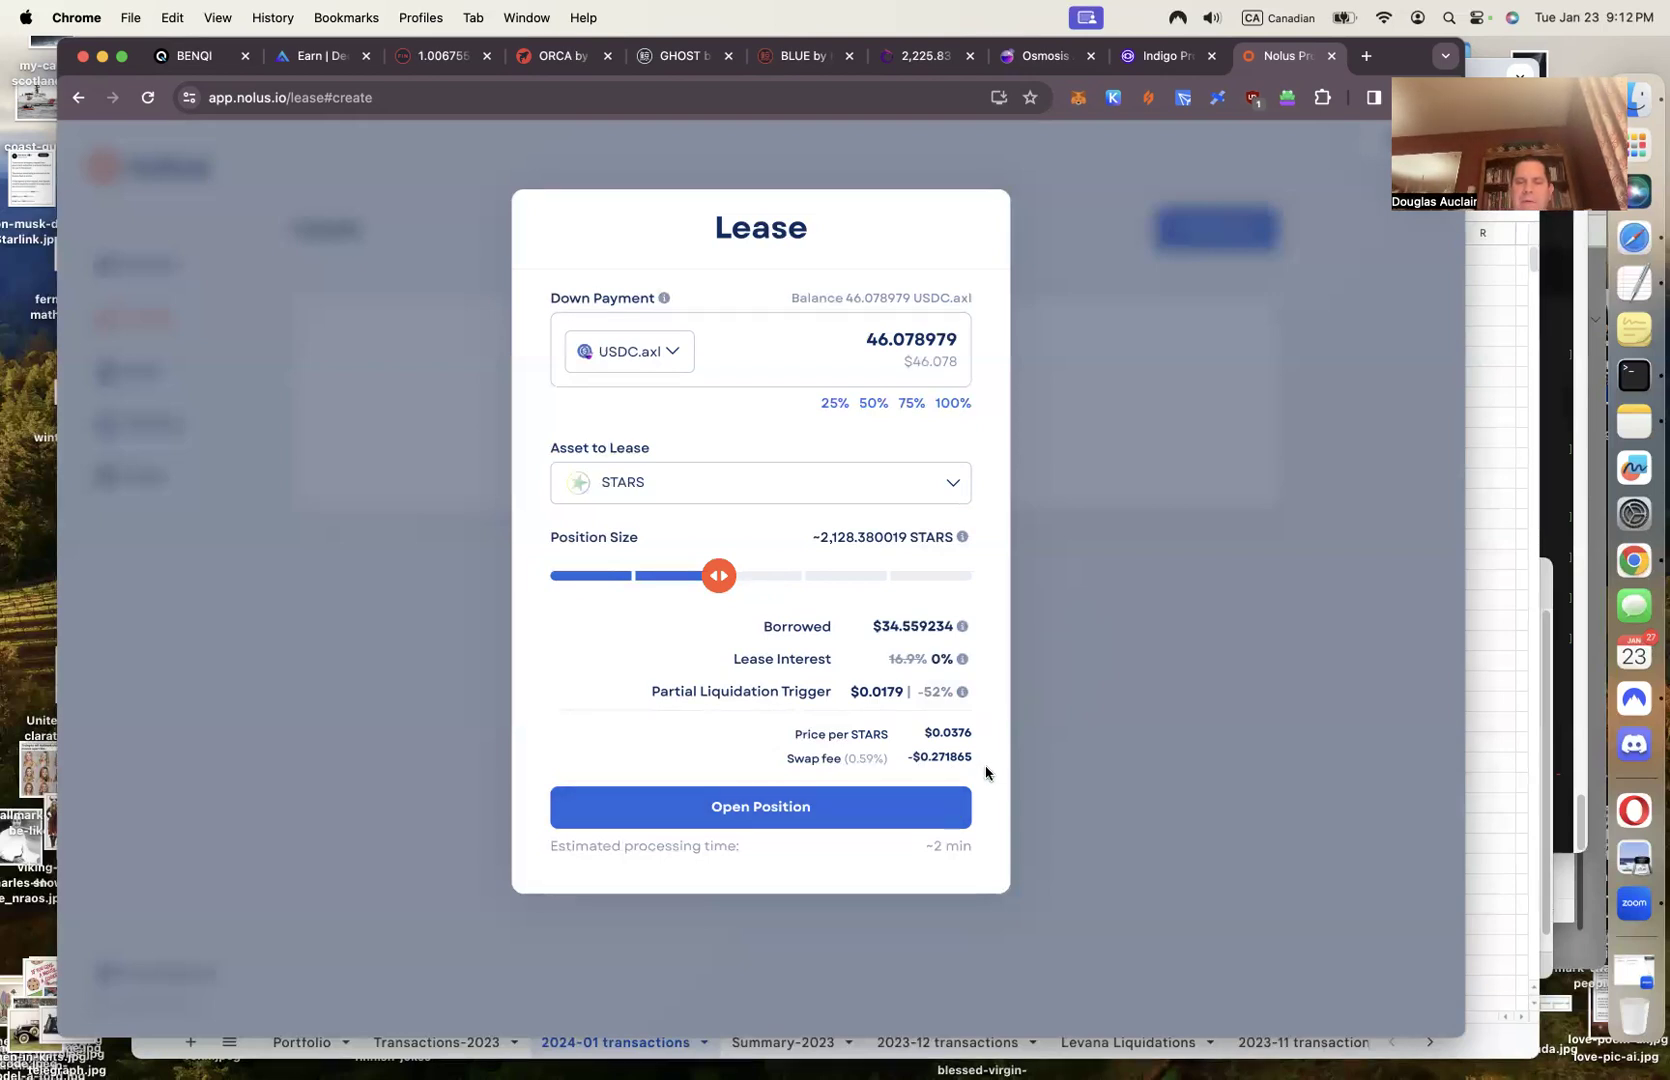
drag(716, 578, 988, 600)
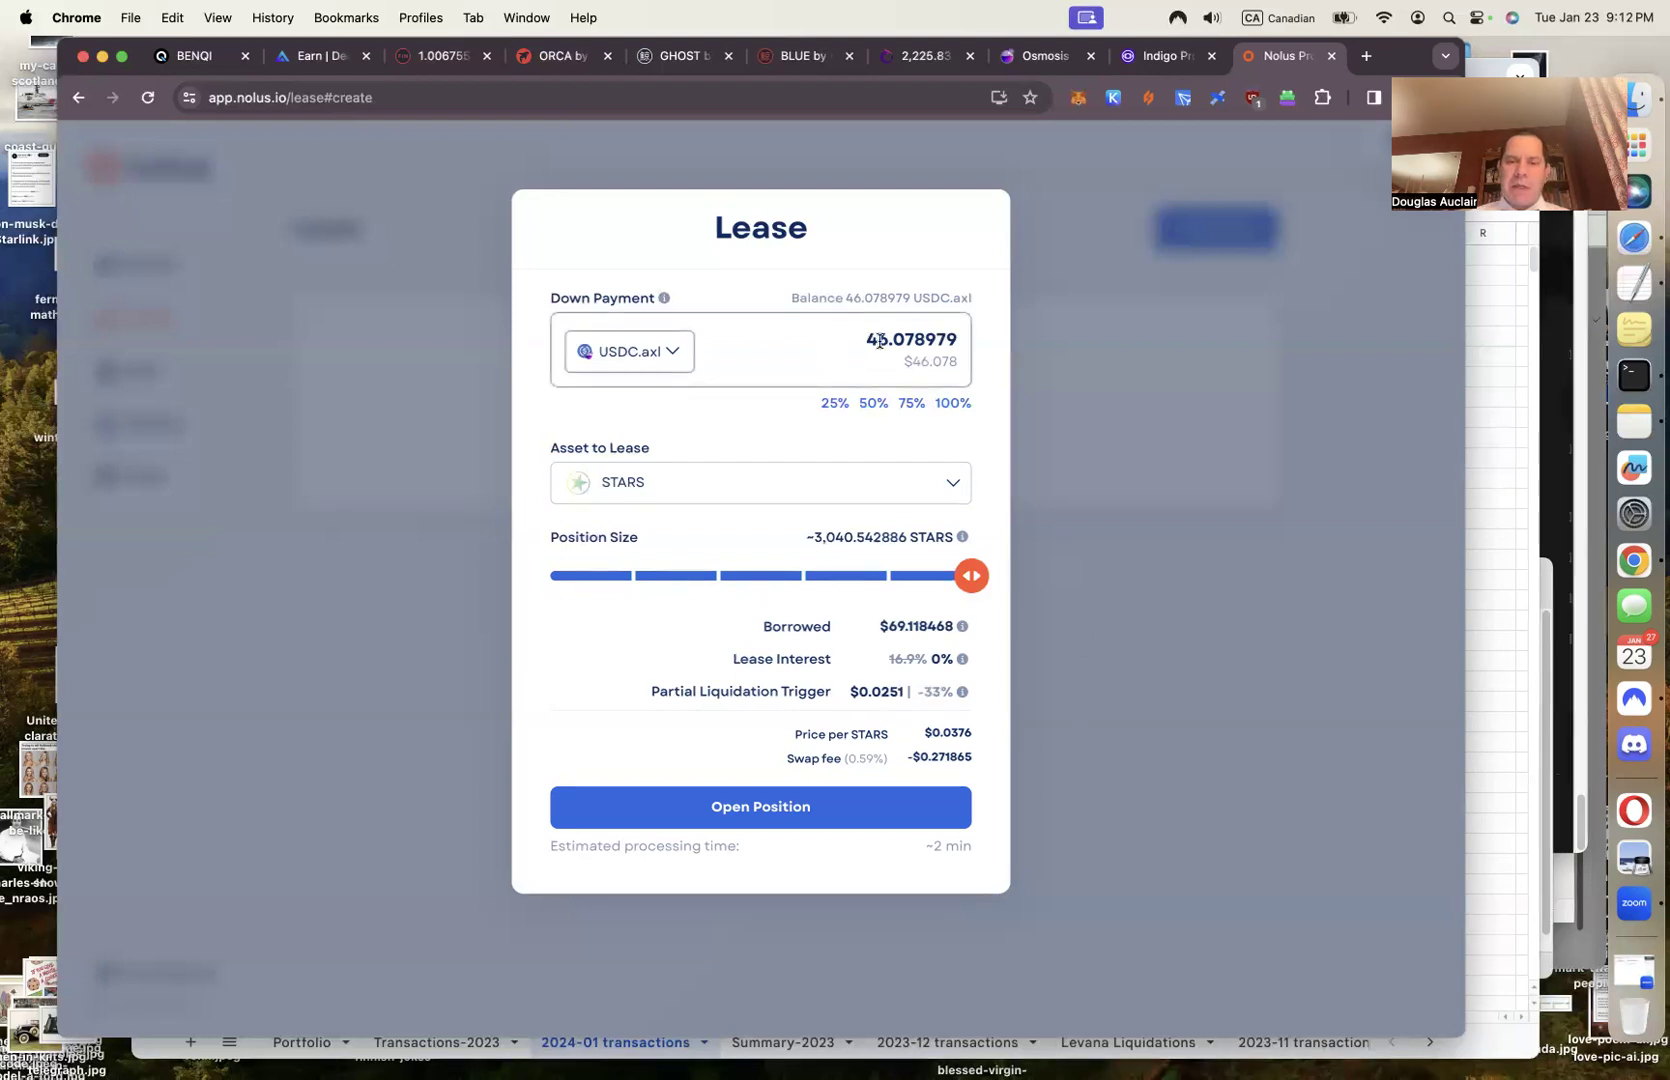
Replace the down payment with 40 USDC.axl and select the resulting $60.000000 borrowed amount
drag(877, 343, 980, 347)
text(0)
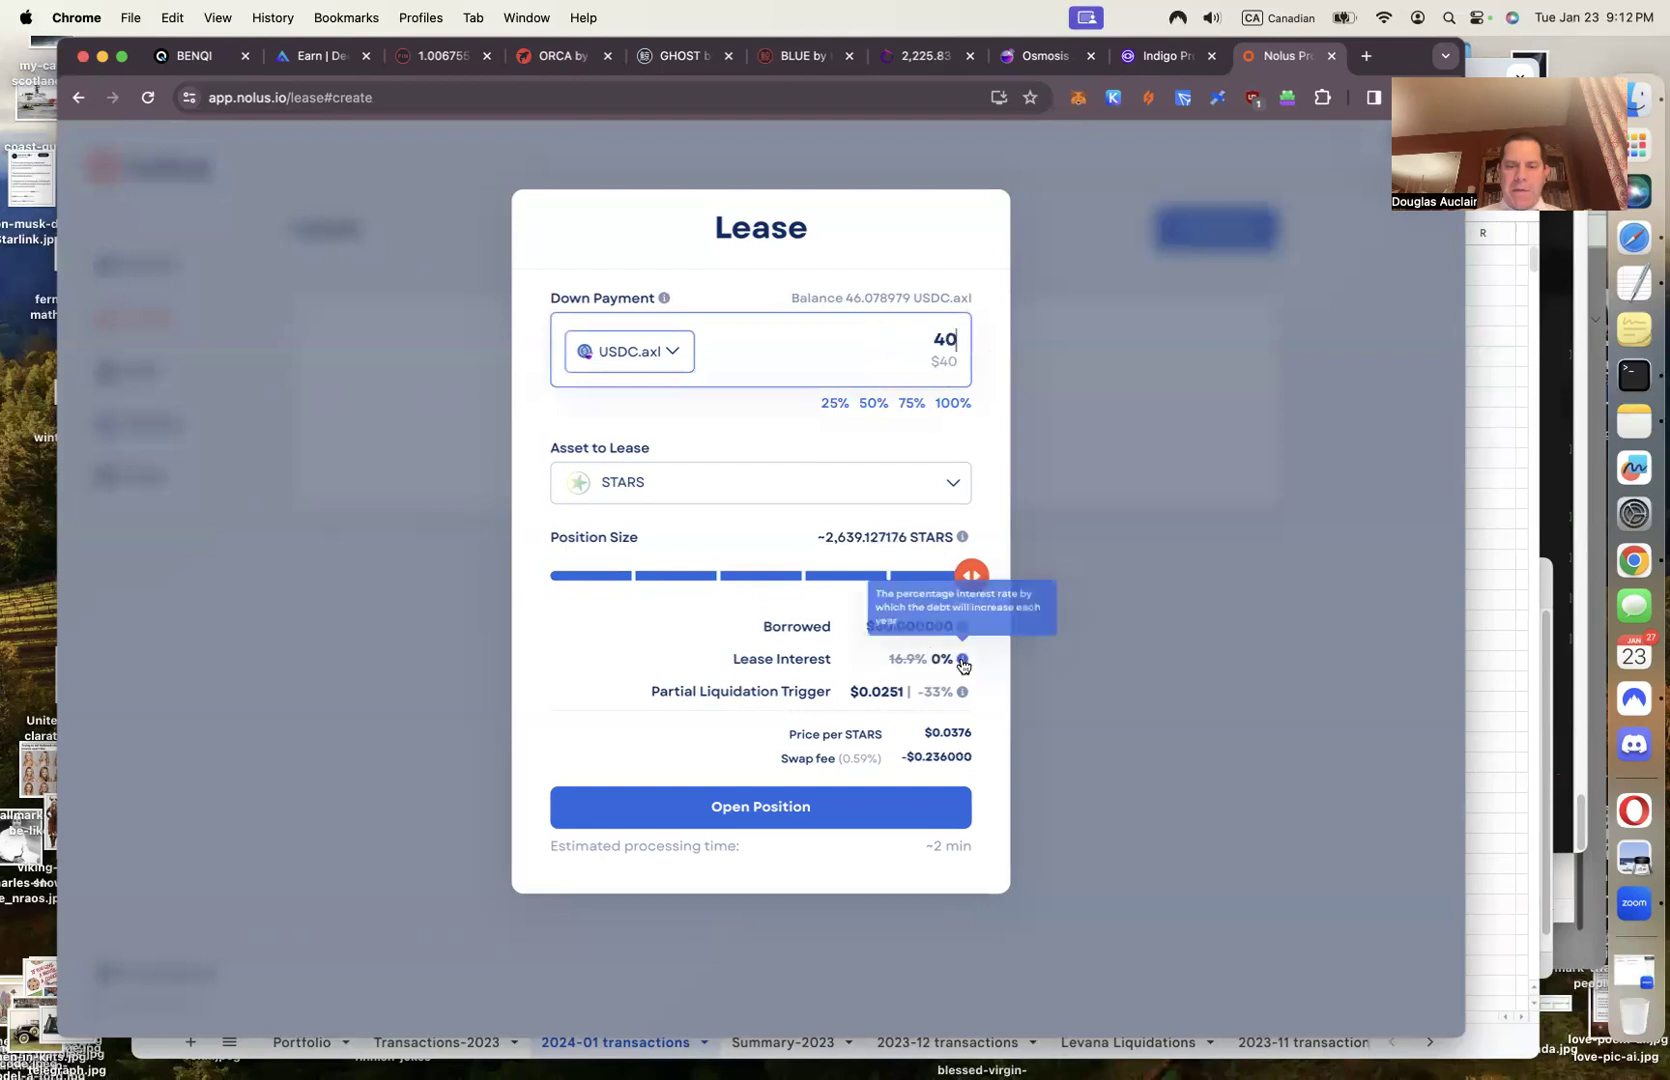
double_click(887, 628)
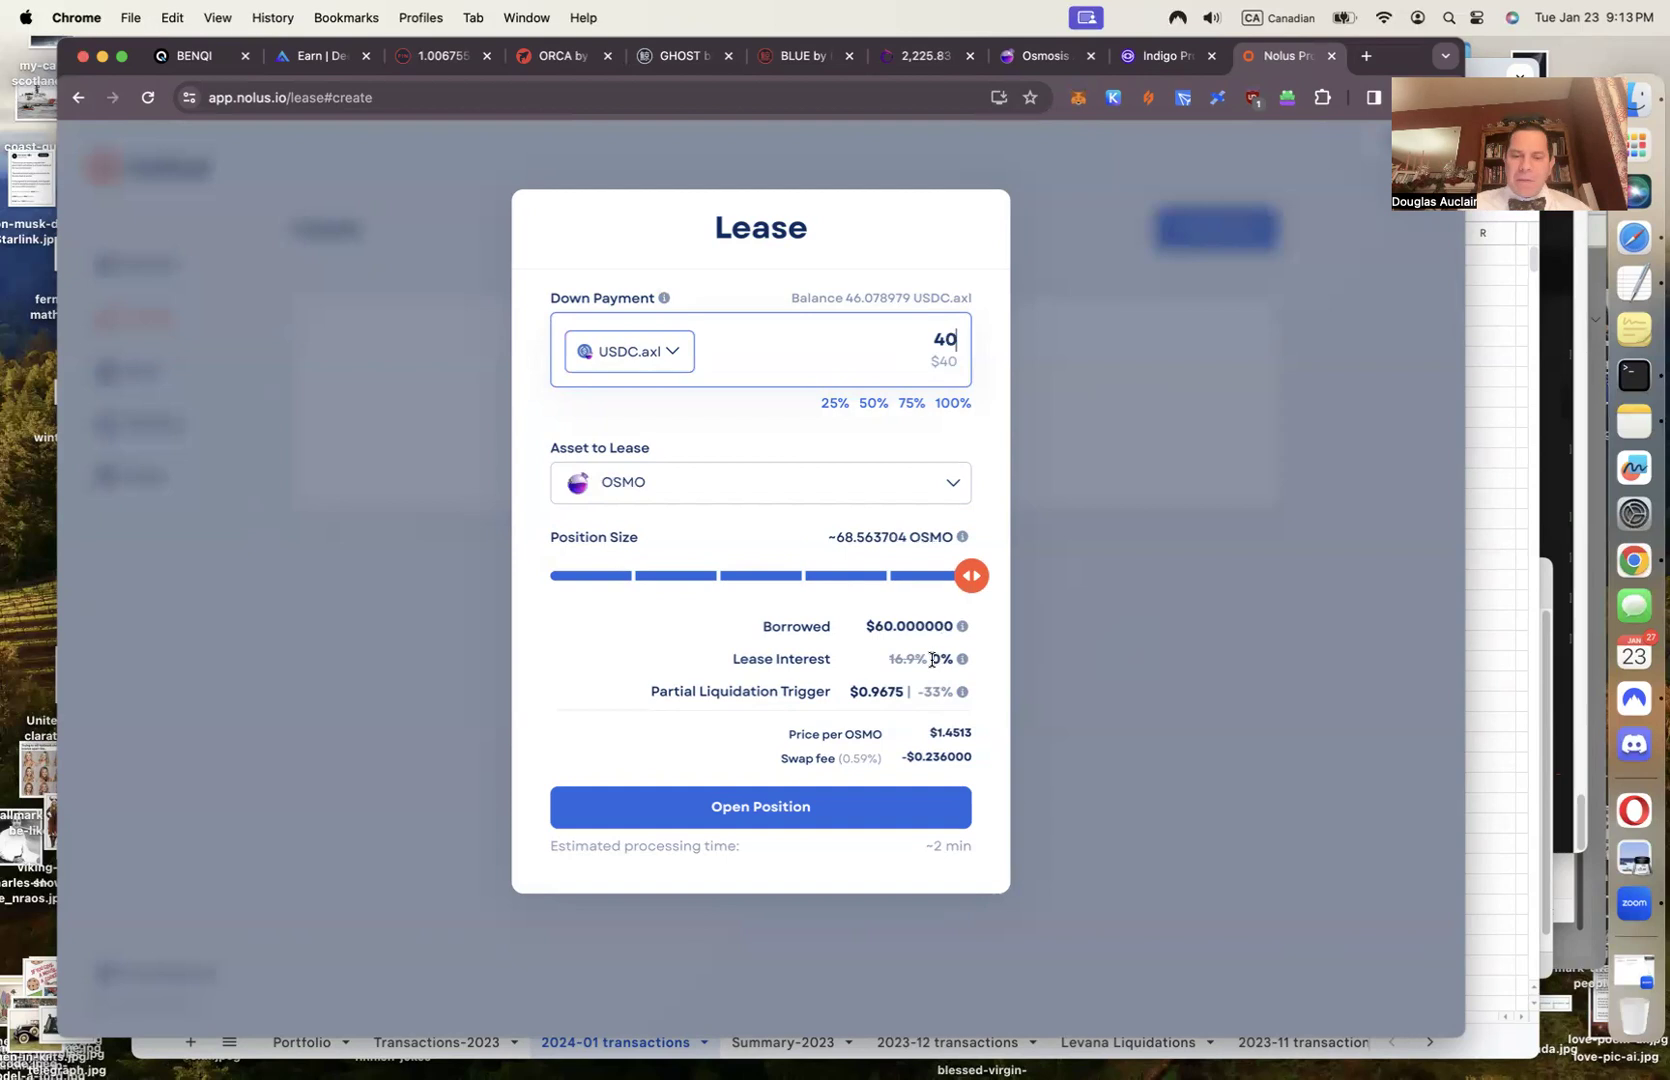
Pick STARS from the bottom of the Asset to Lease list for the 40 down payment
click(624, 491)
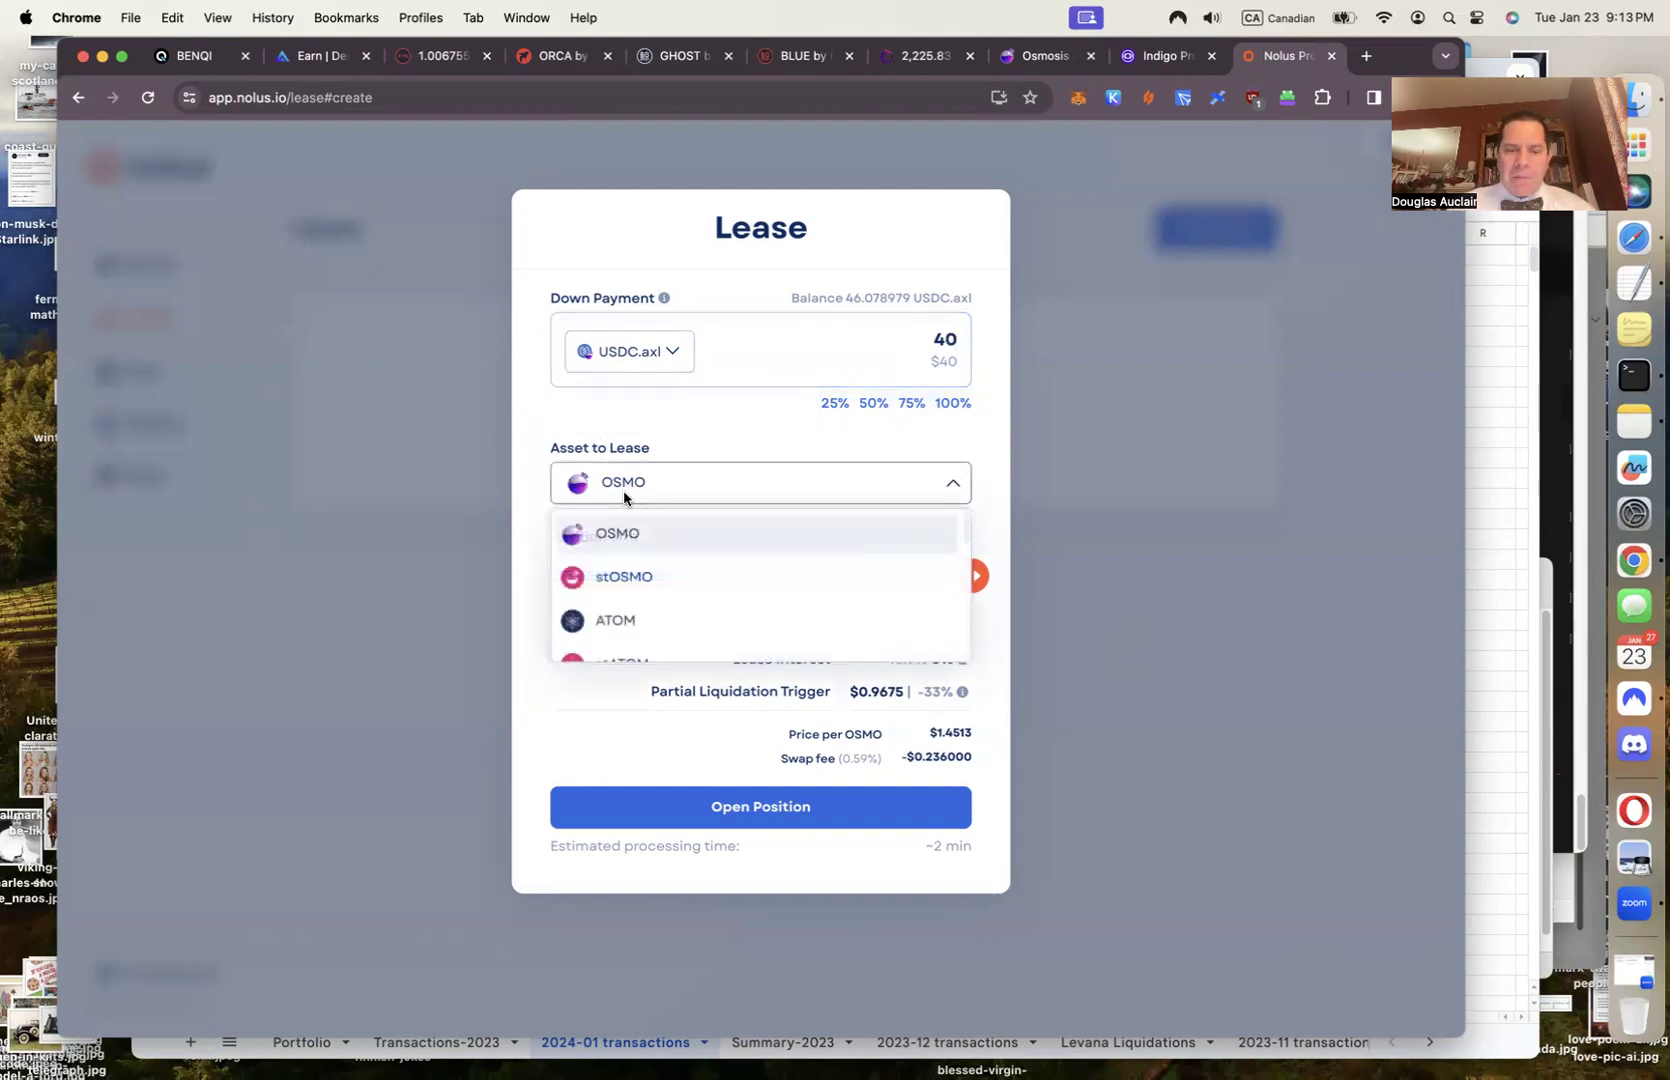
scroll(628, 545, down, 2)
scroll(626, 565, down, 2)
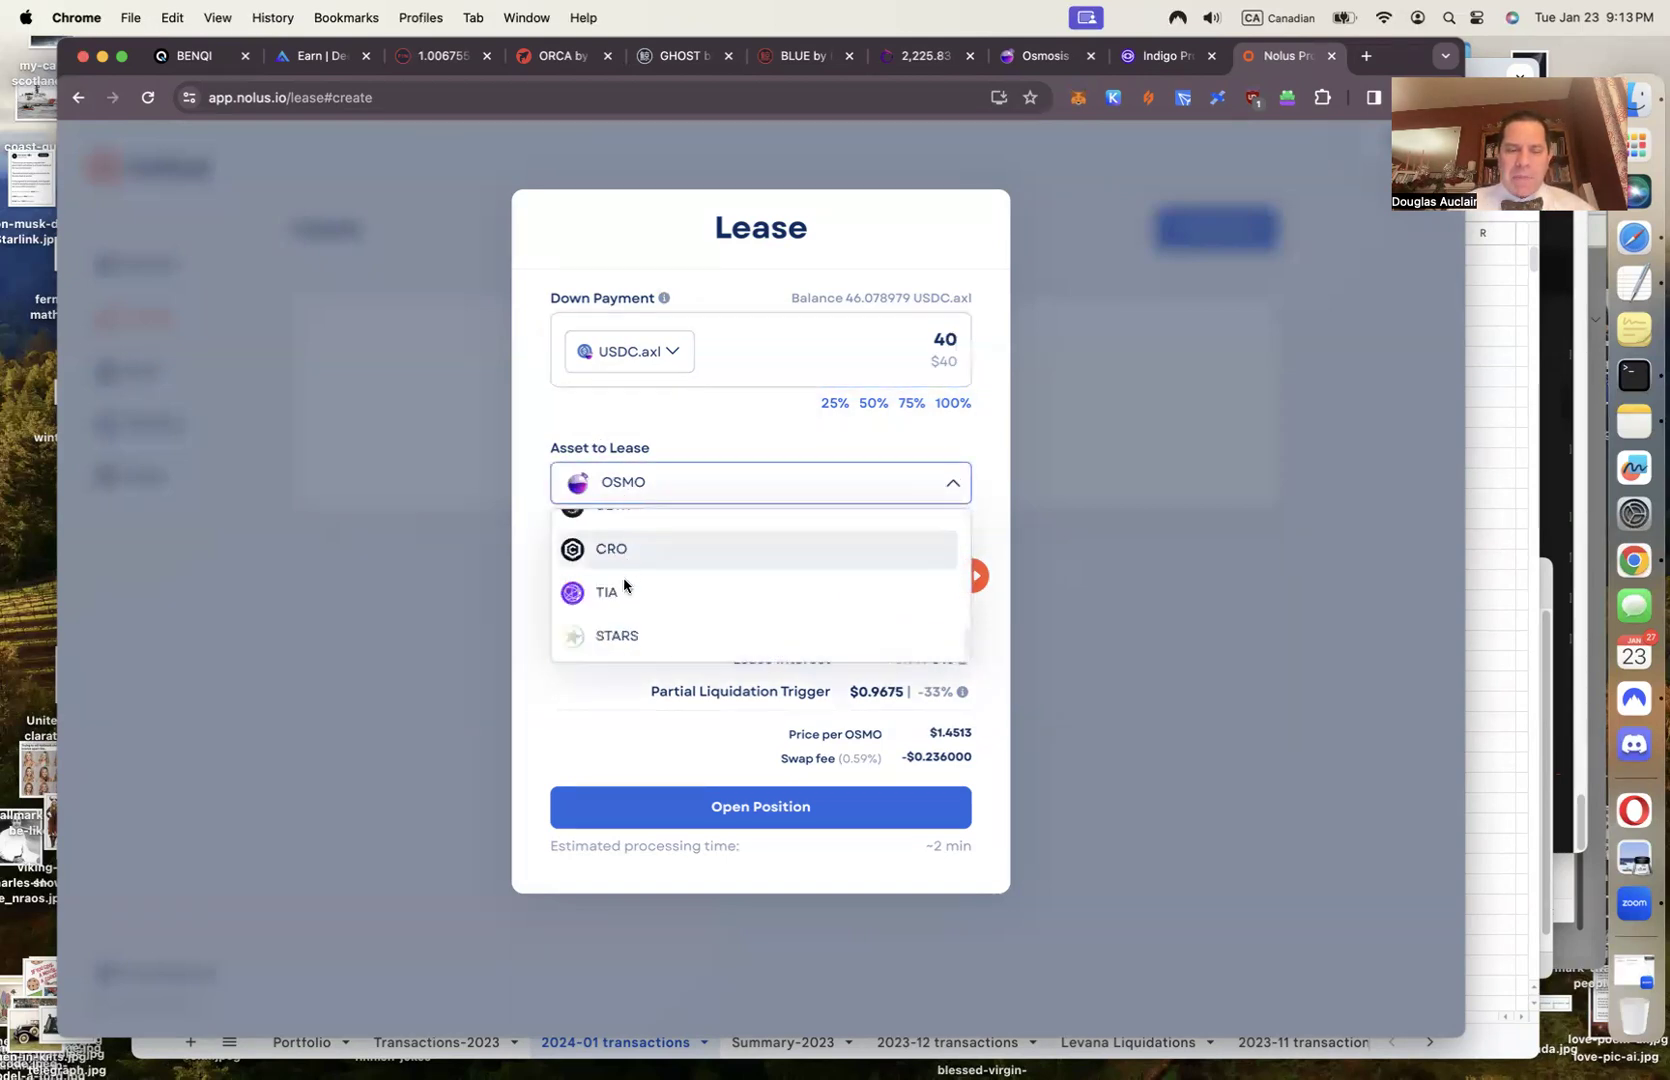
click(623, 633)
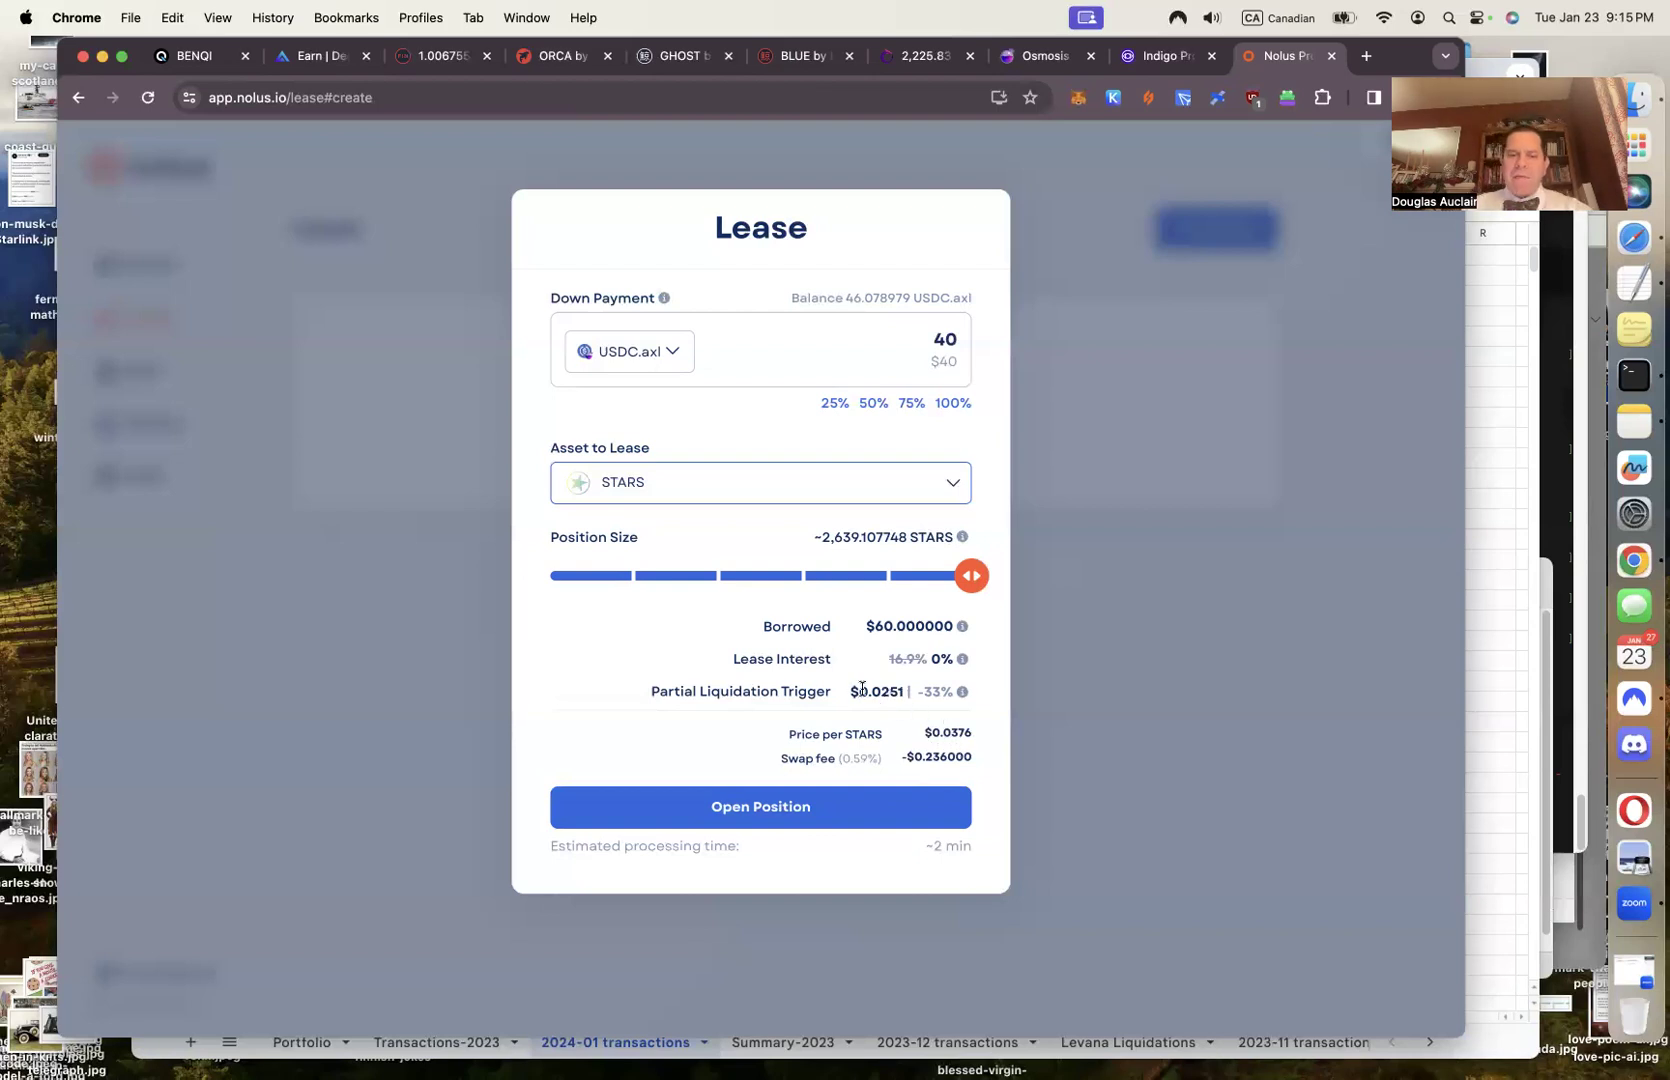
Check the $0.0251 liquidation trigger and reselect STARS, about 2,639.5 STARS on 40 USDC.axl
drag(858, 692, 901, 697)
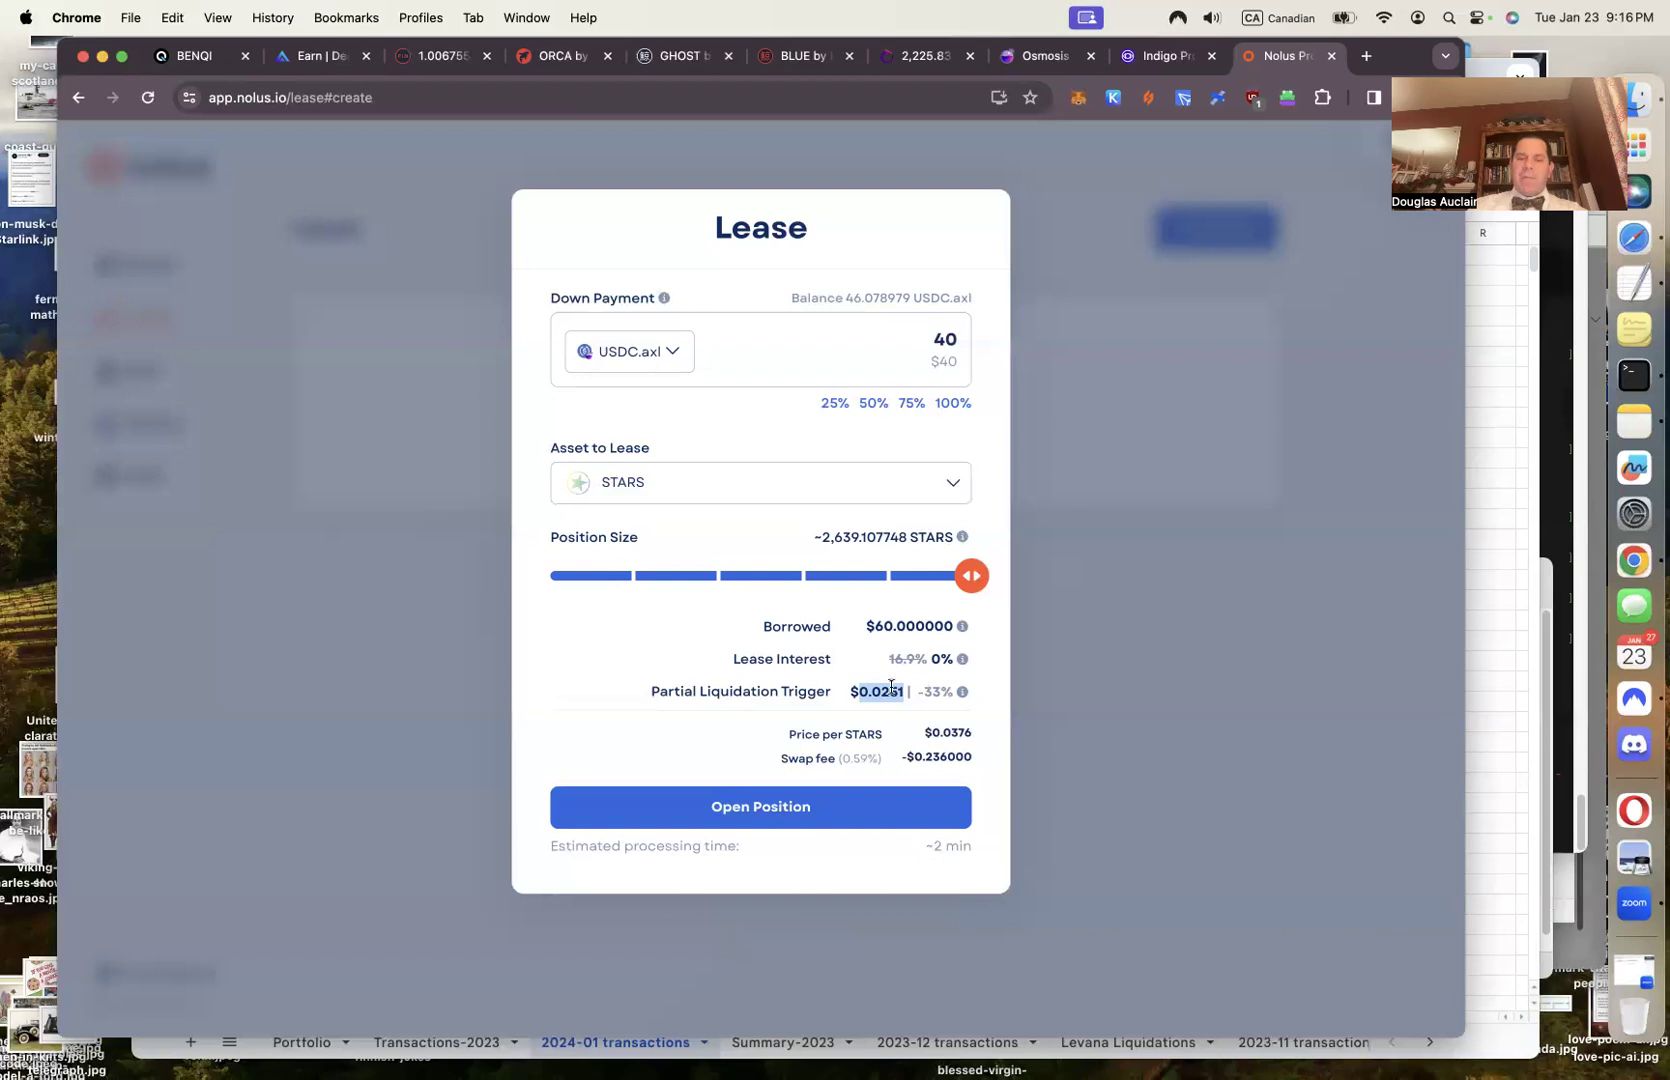
click(780, 692)
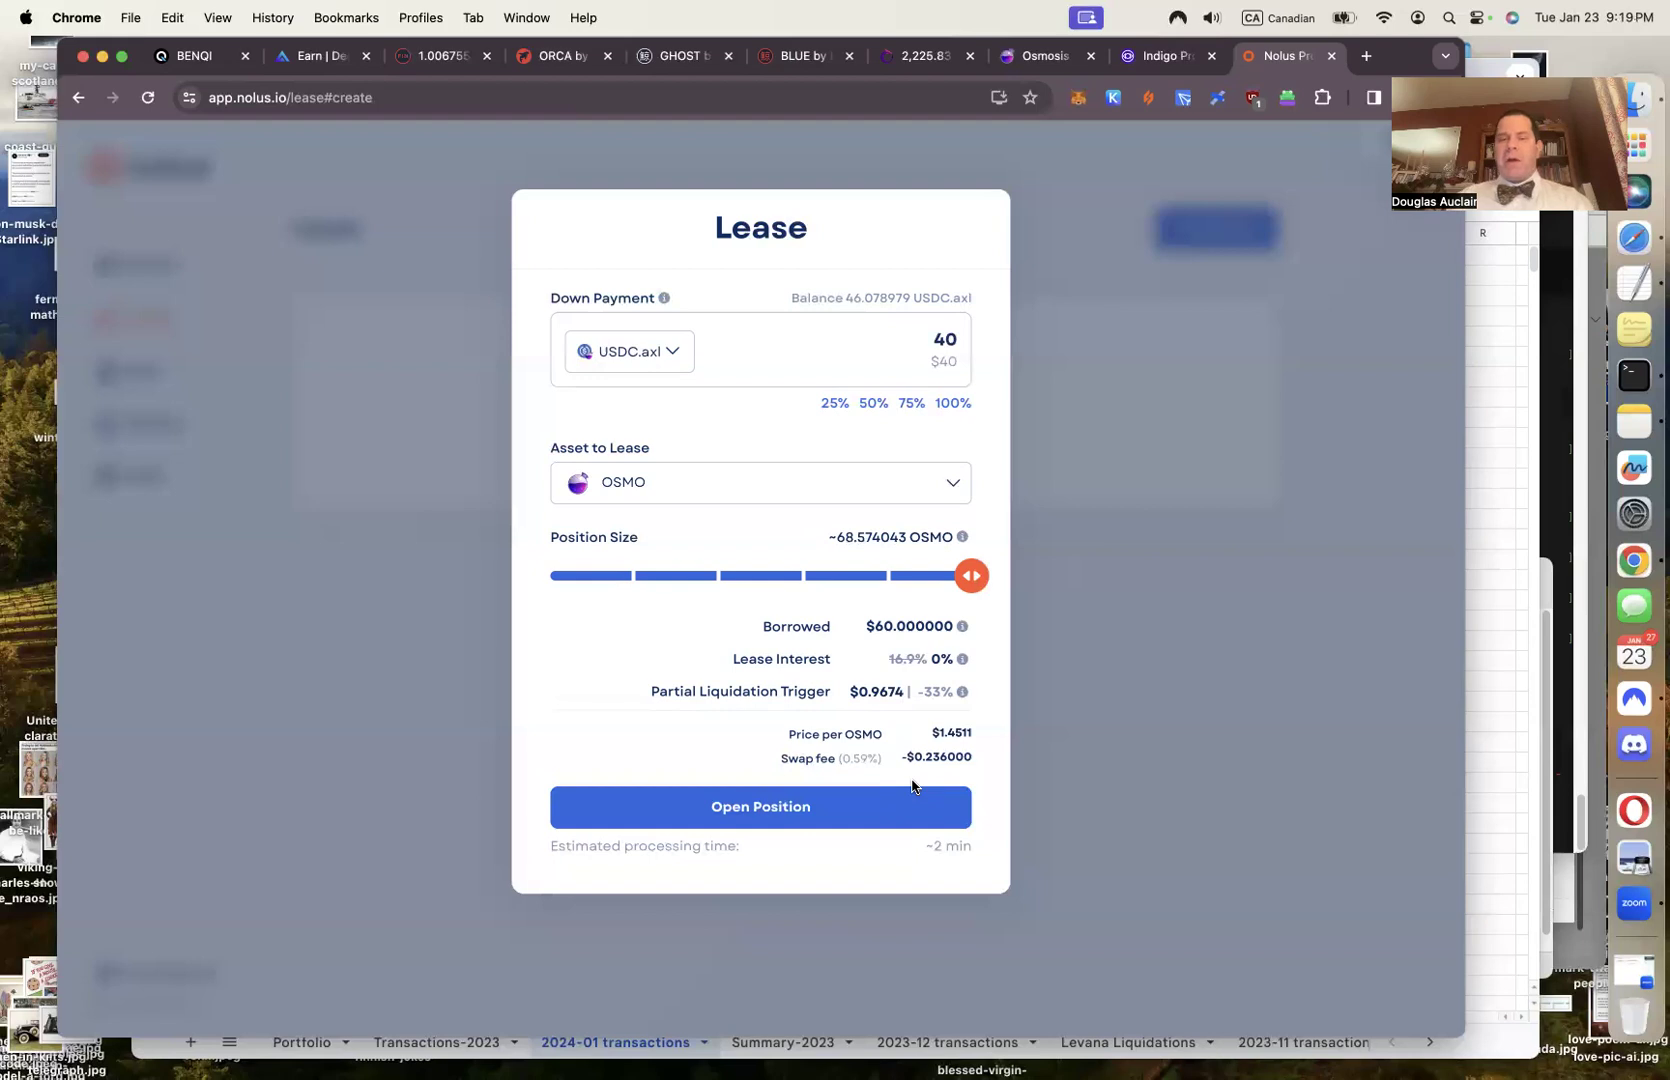
click(957, 489)
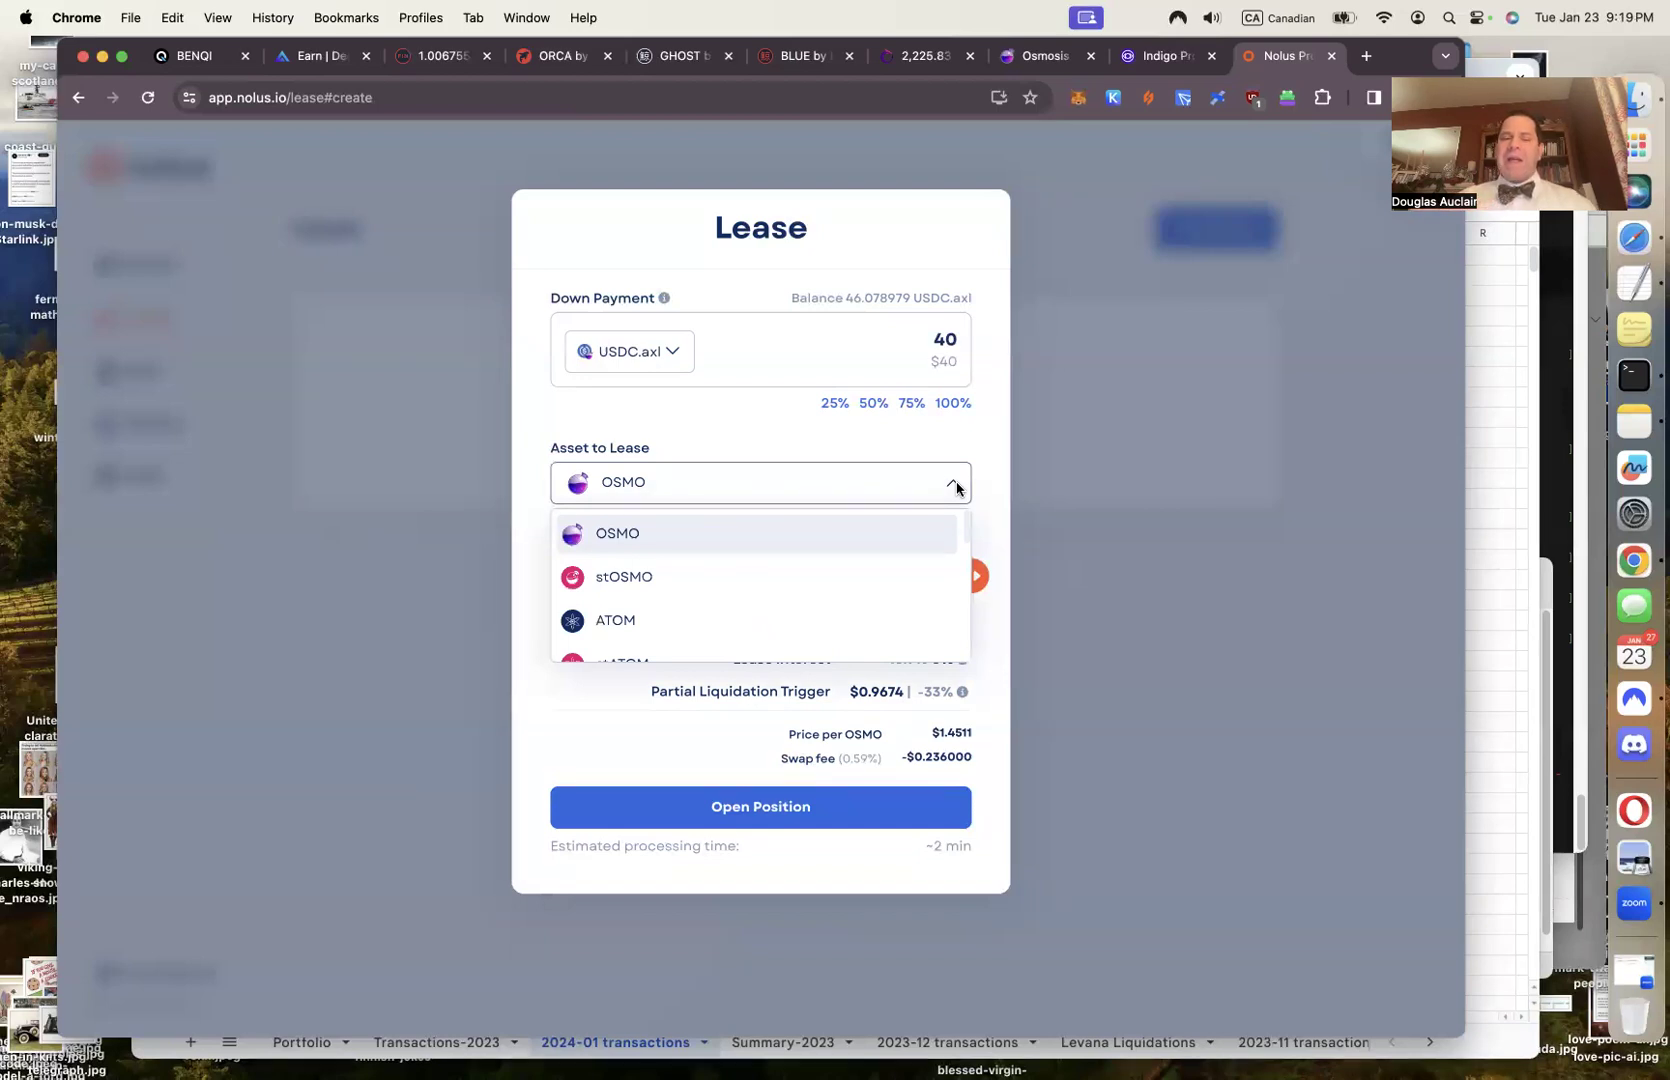
scroll(865, 583, down, 5)
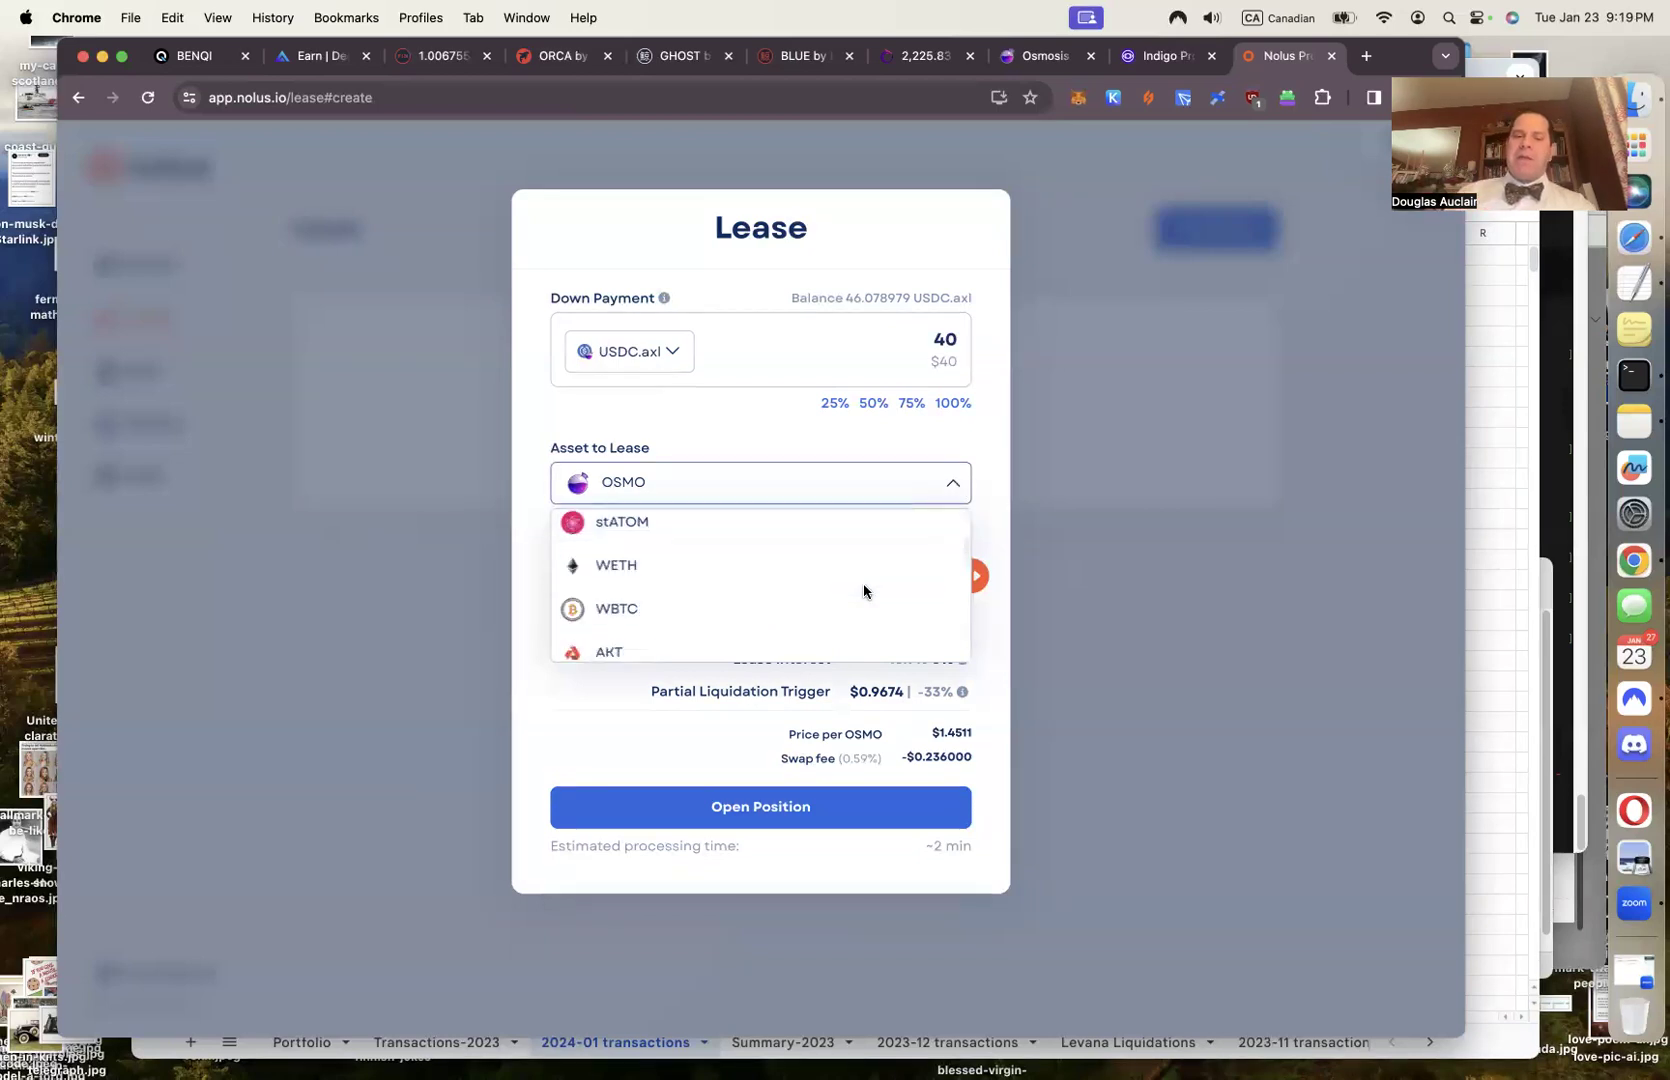
click(727, 640)
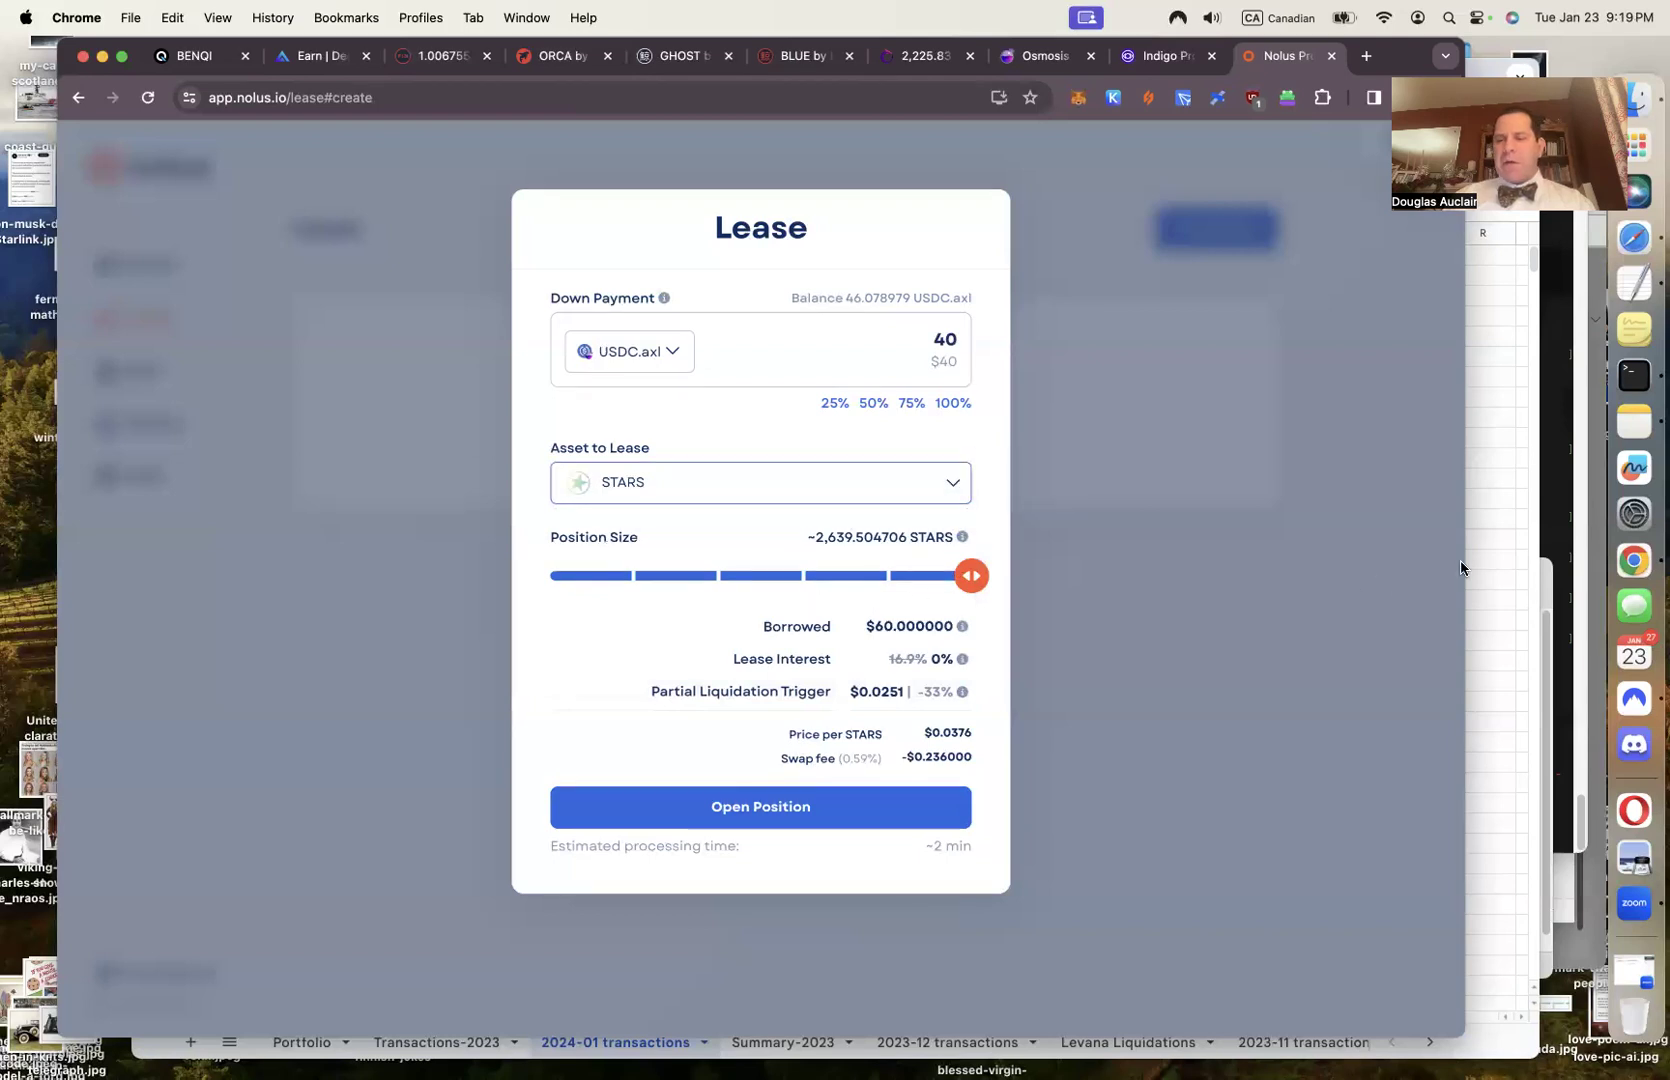
click(1508, 616)
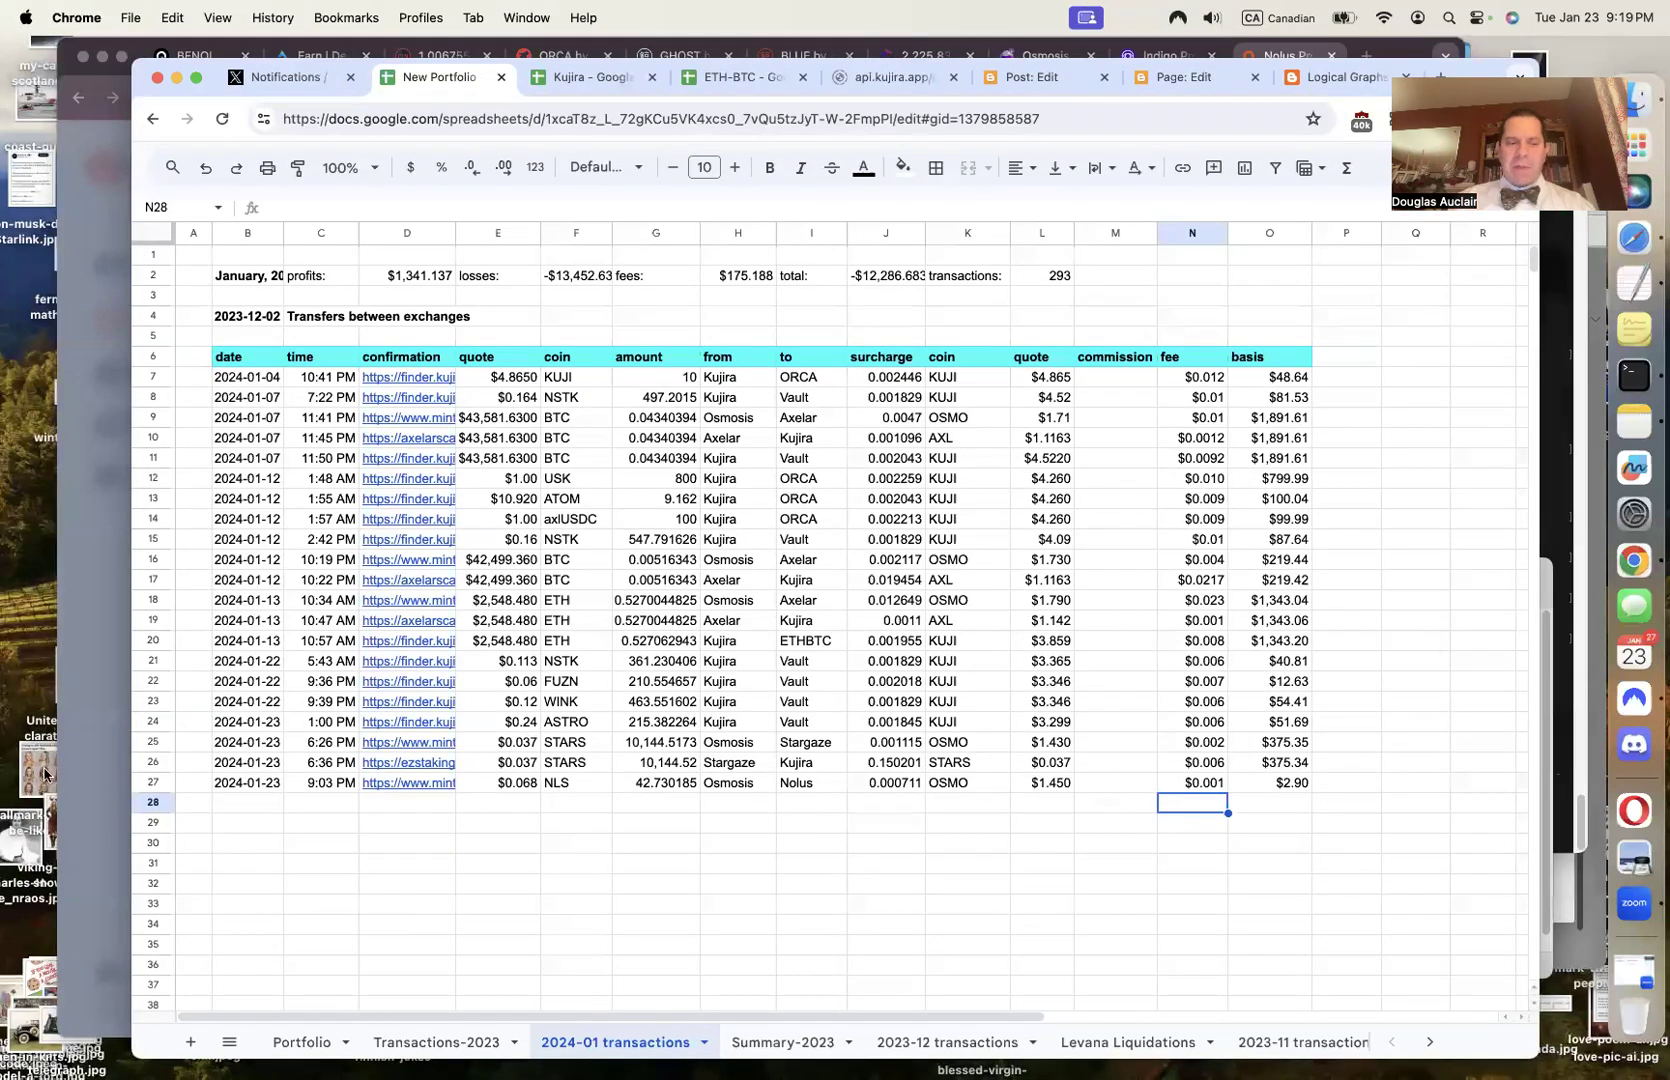
click(79, 785)
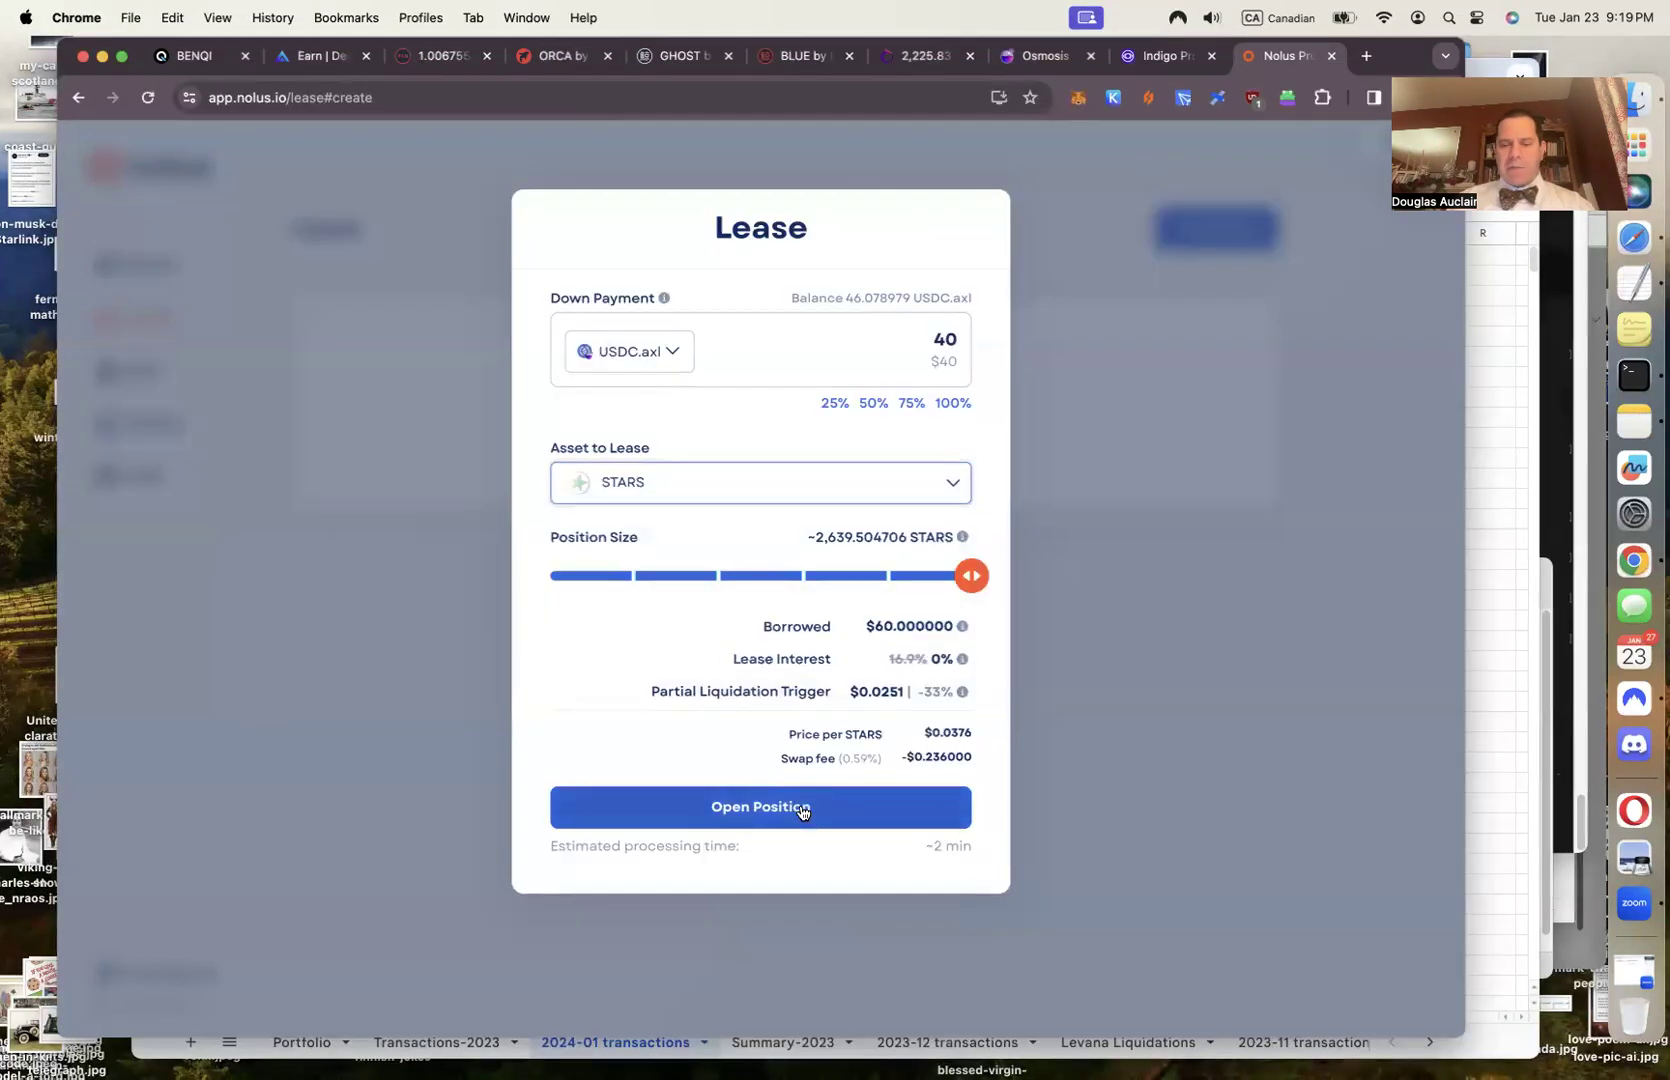
Open the STARS position and add the memo 'Leasing 2.6k STARS for 40 axlUSDC'
click(801, 812)
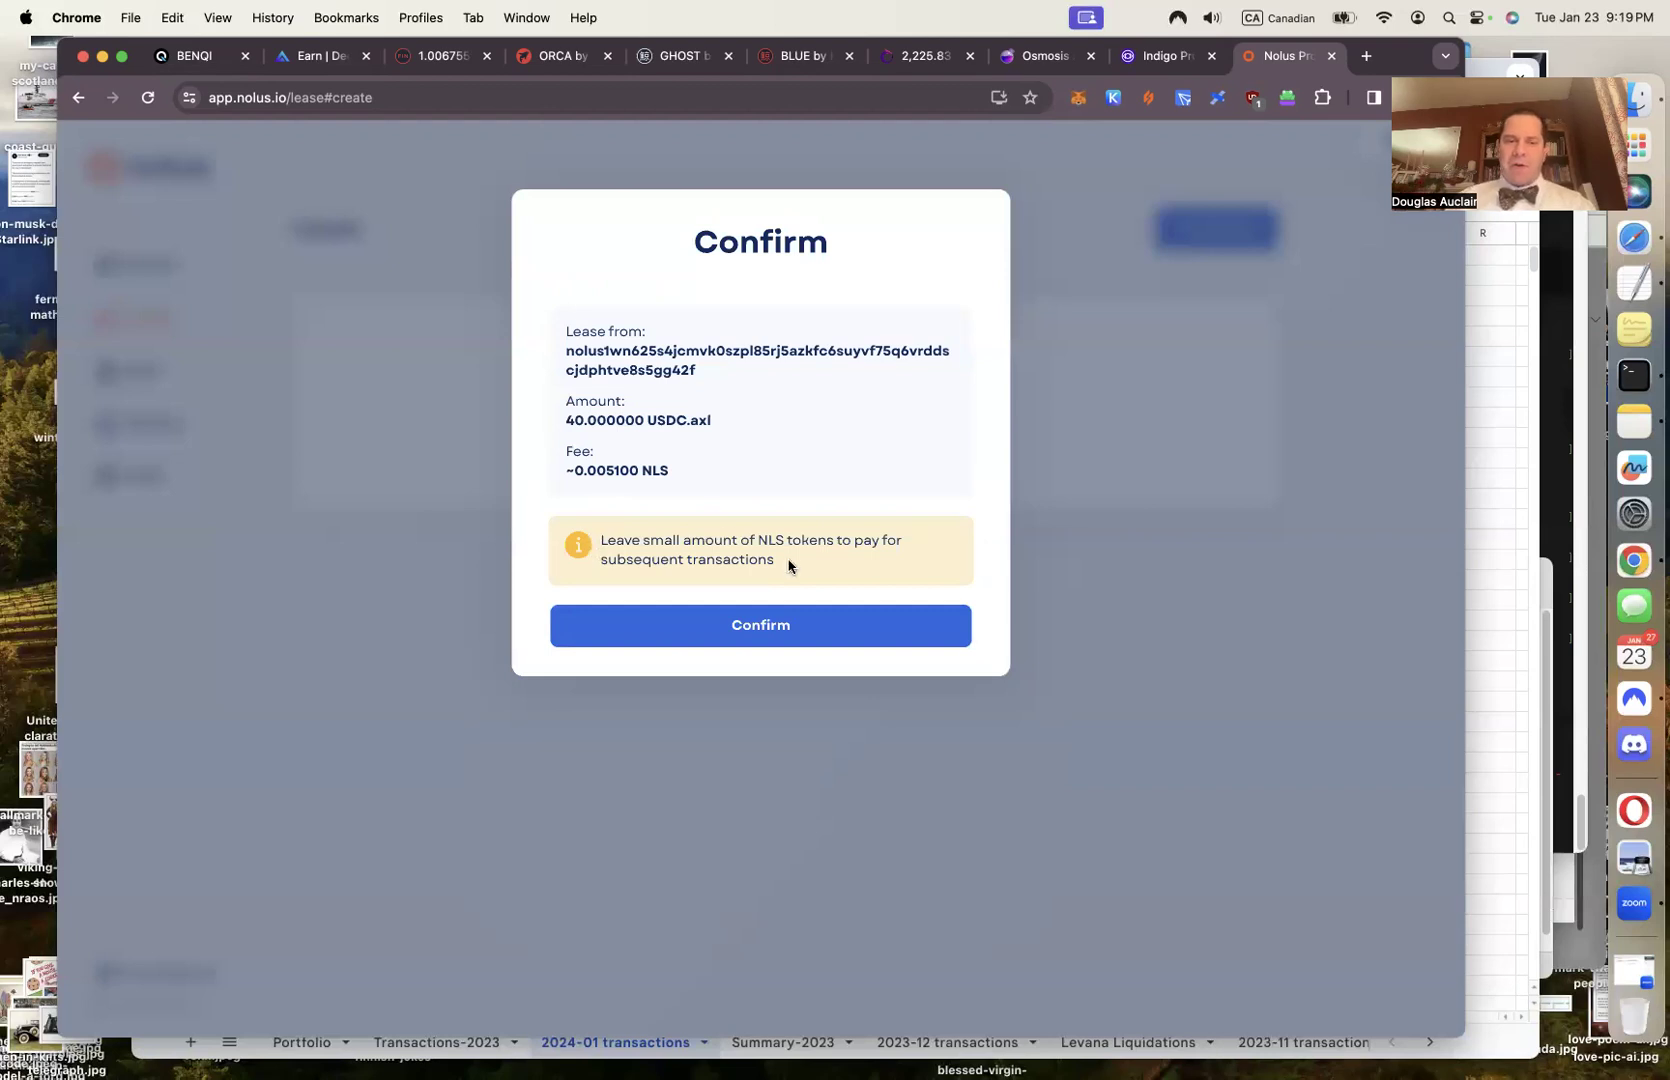
click(775, 632)
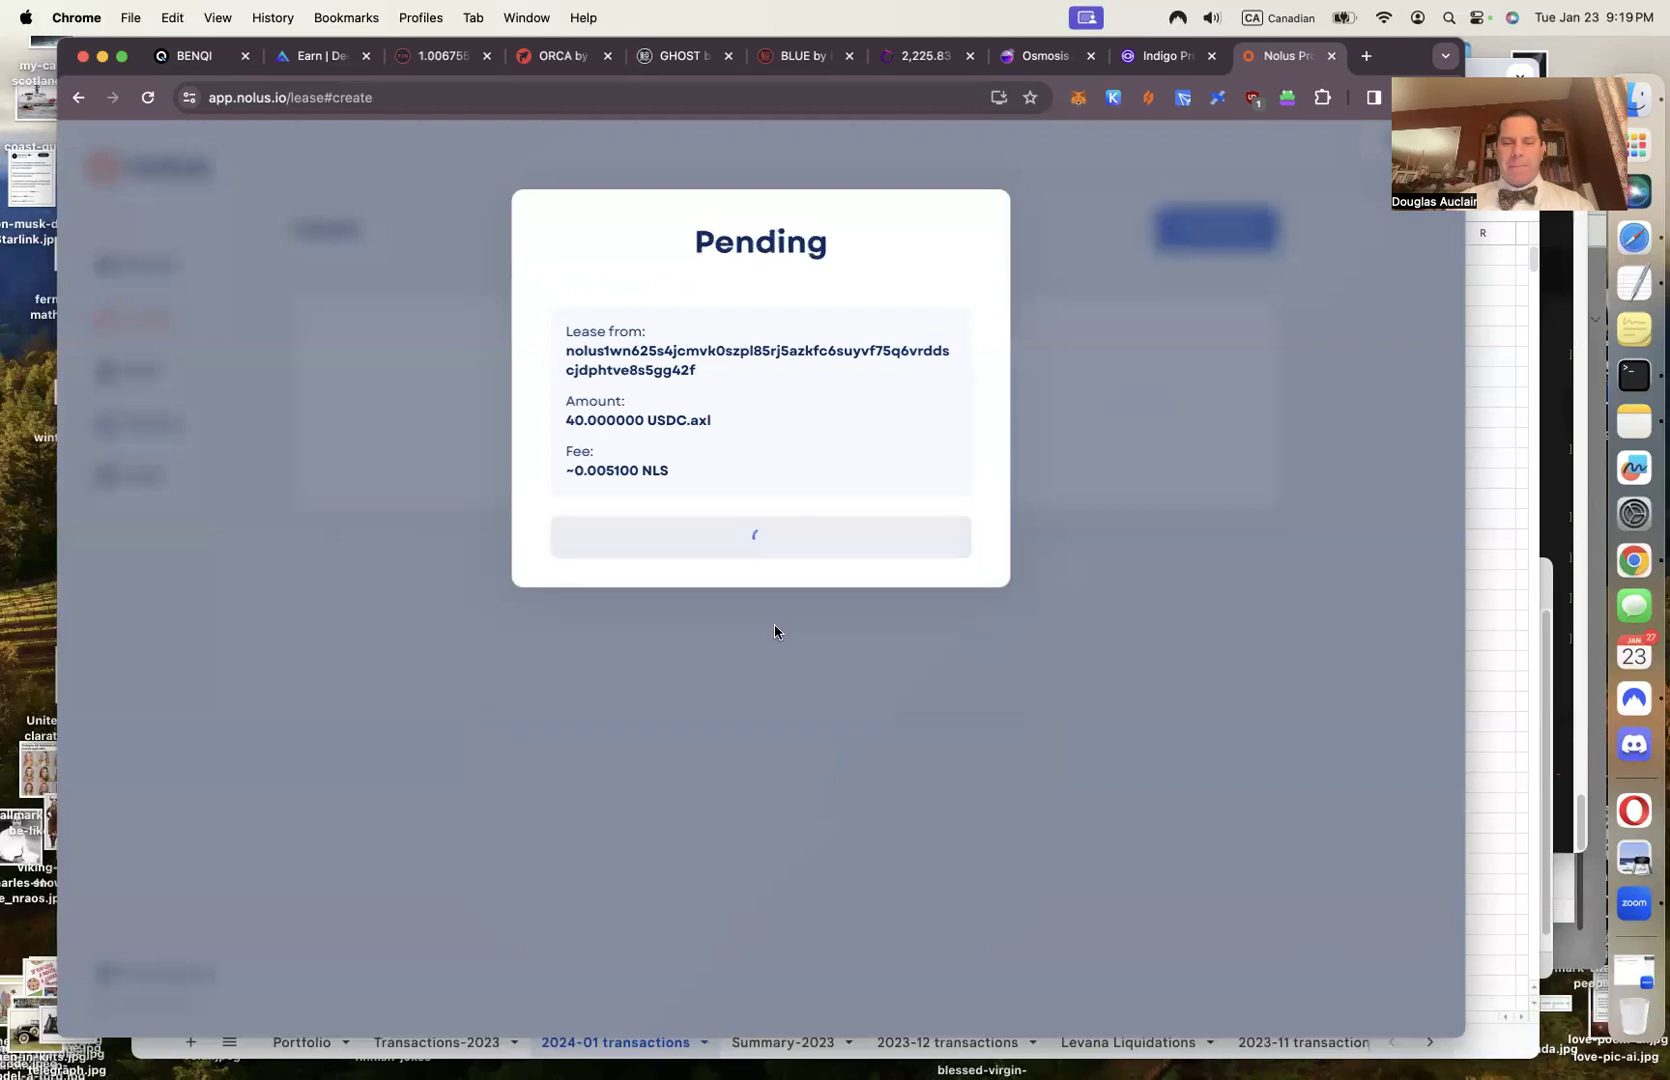
click(1117, 557)
text(Leasing )
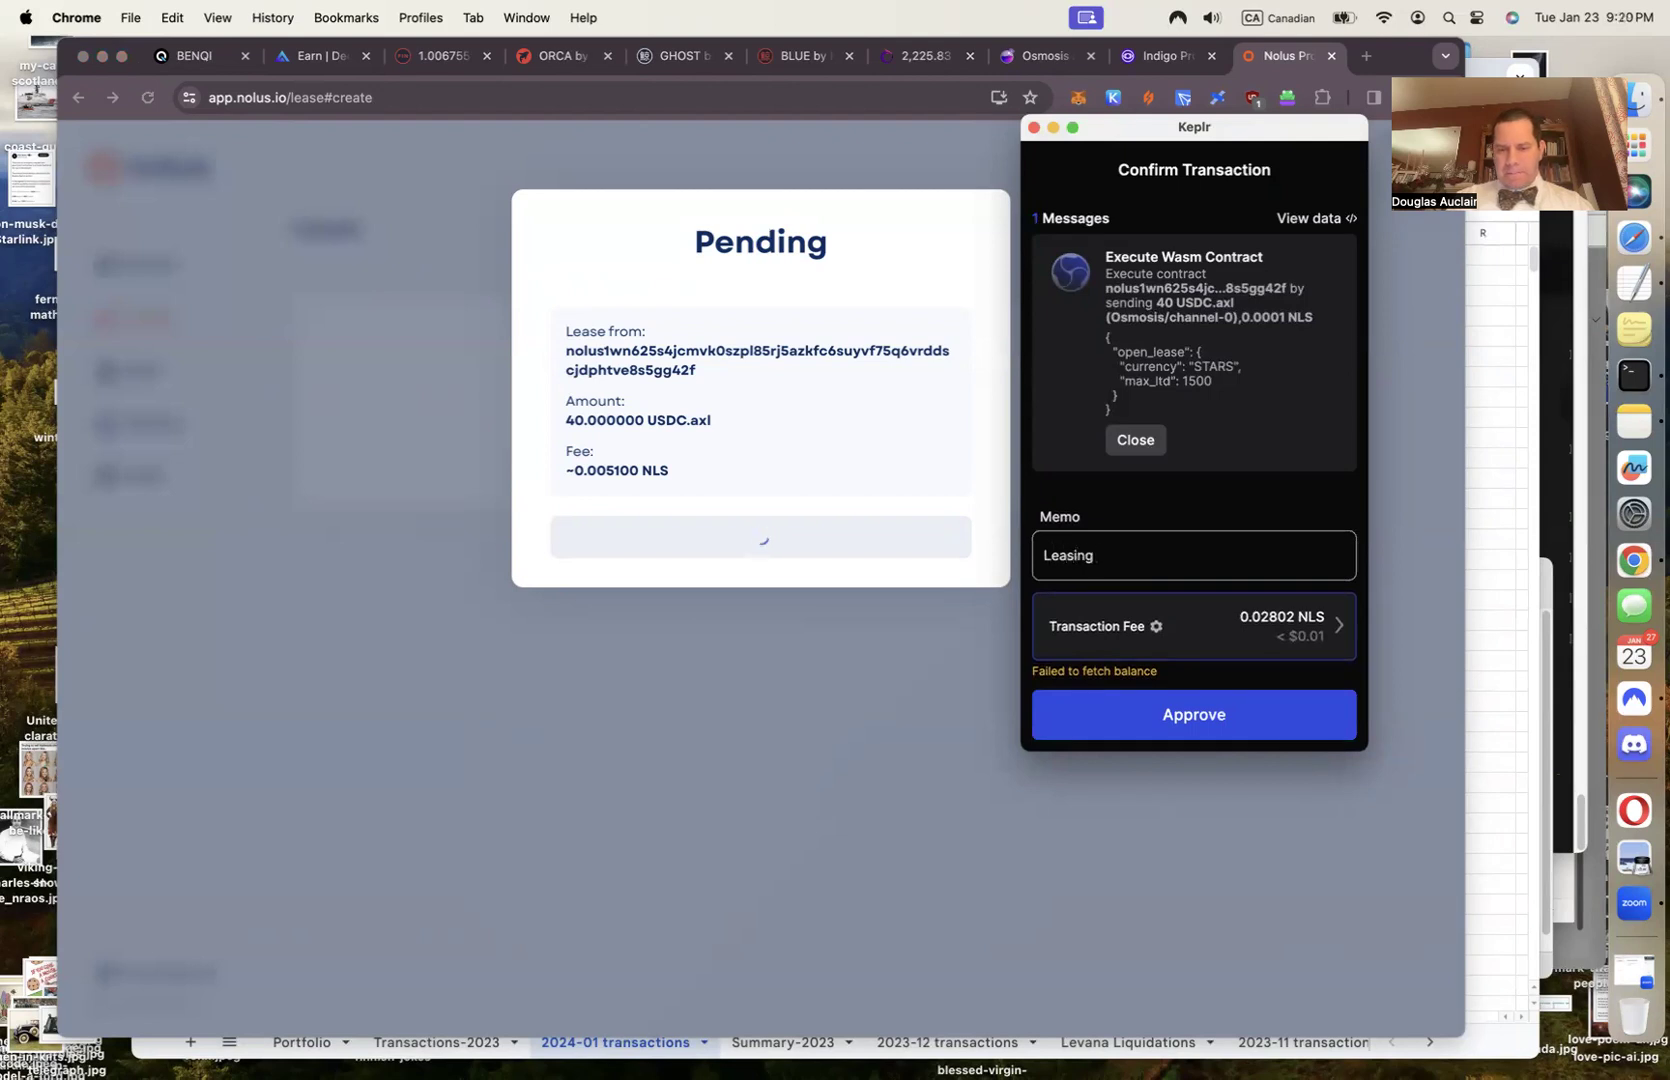
text(2)
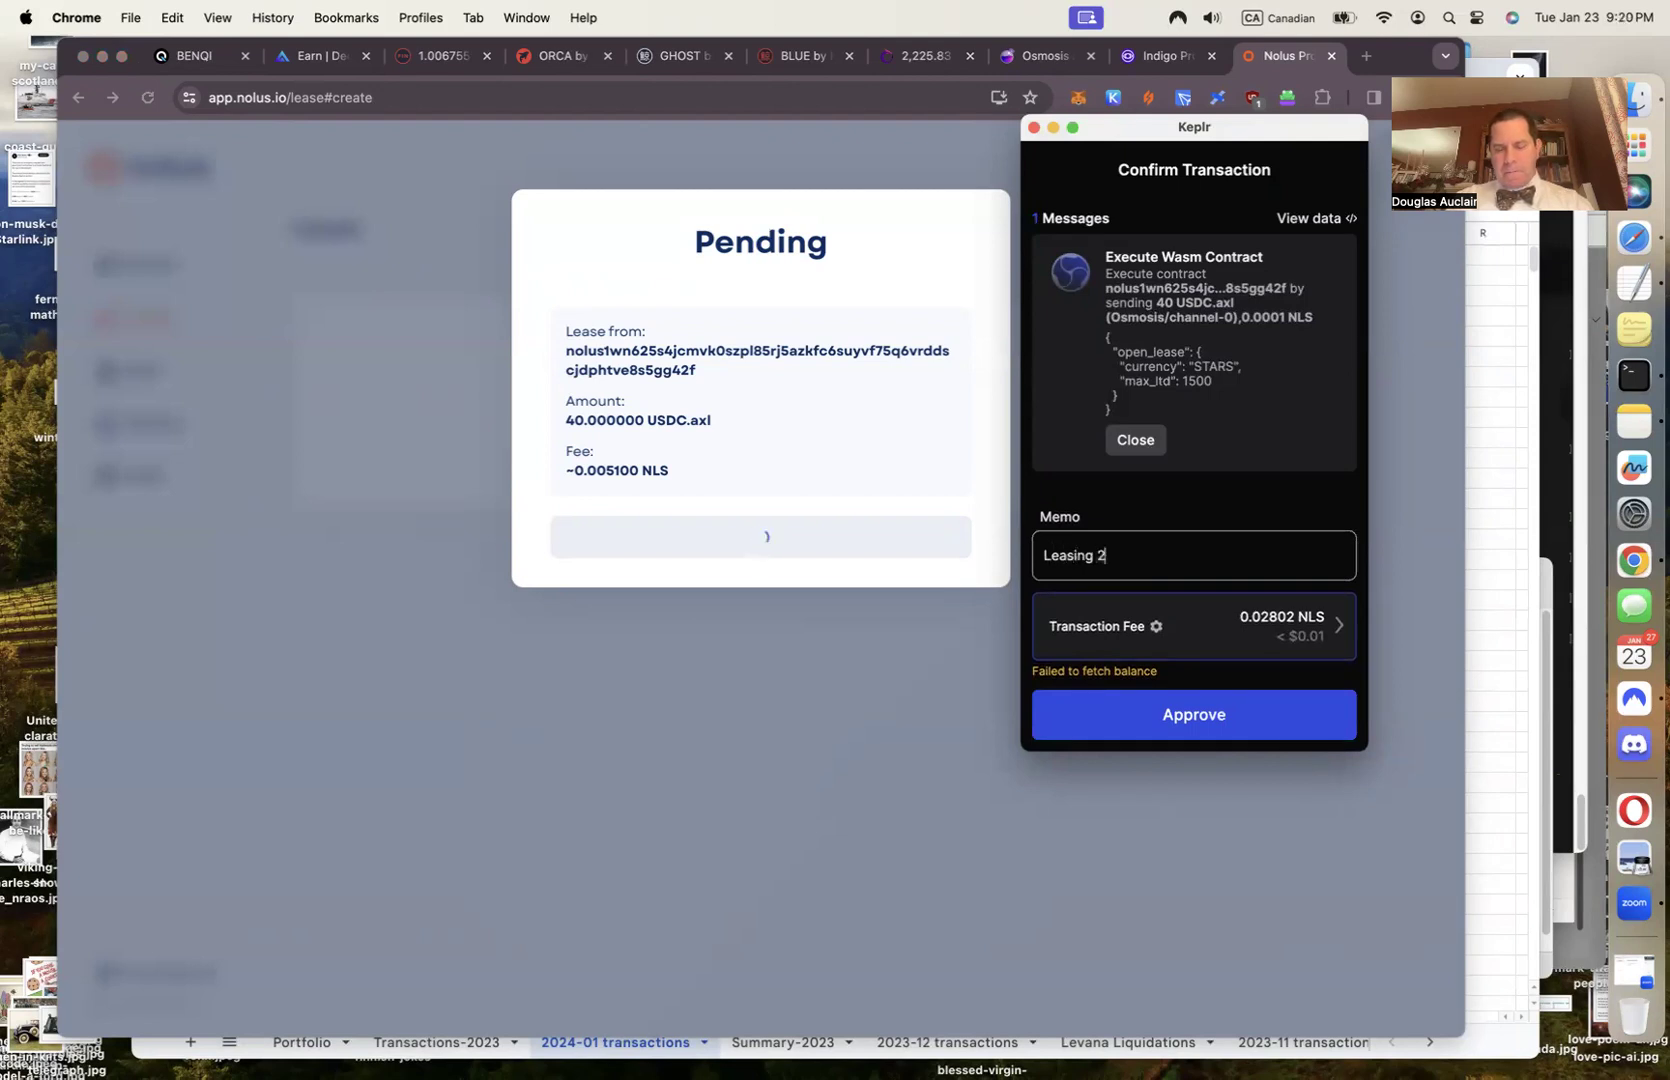
text(.6k STARS for 40 axlUSDC)
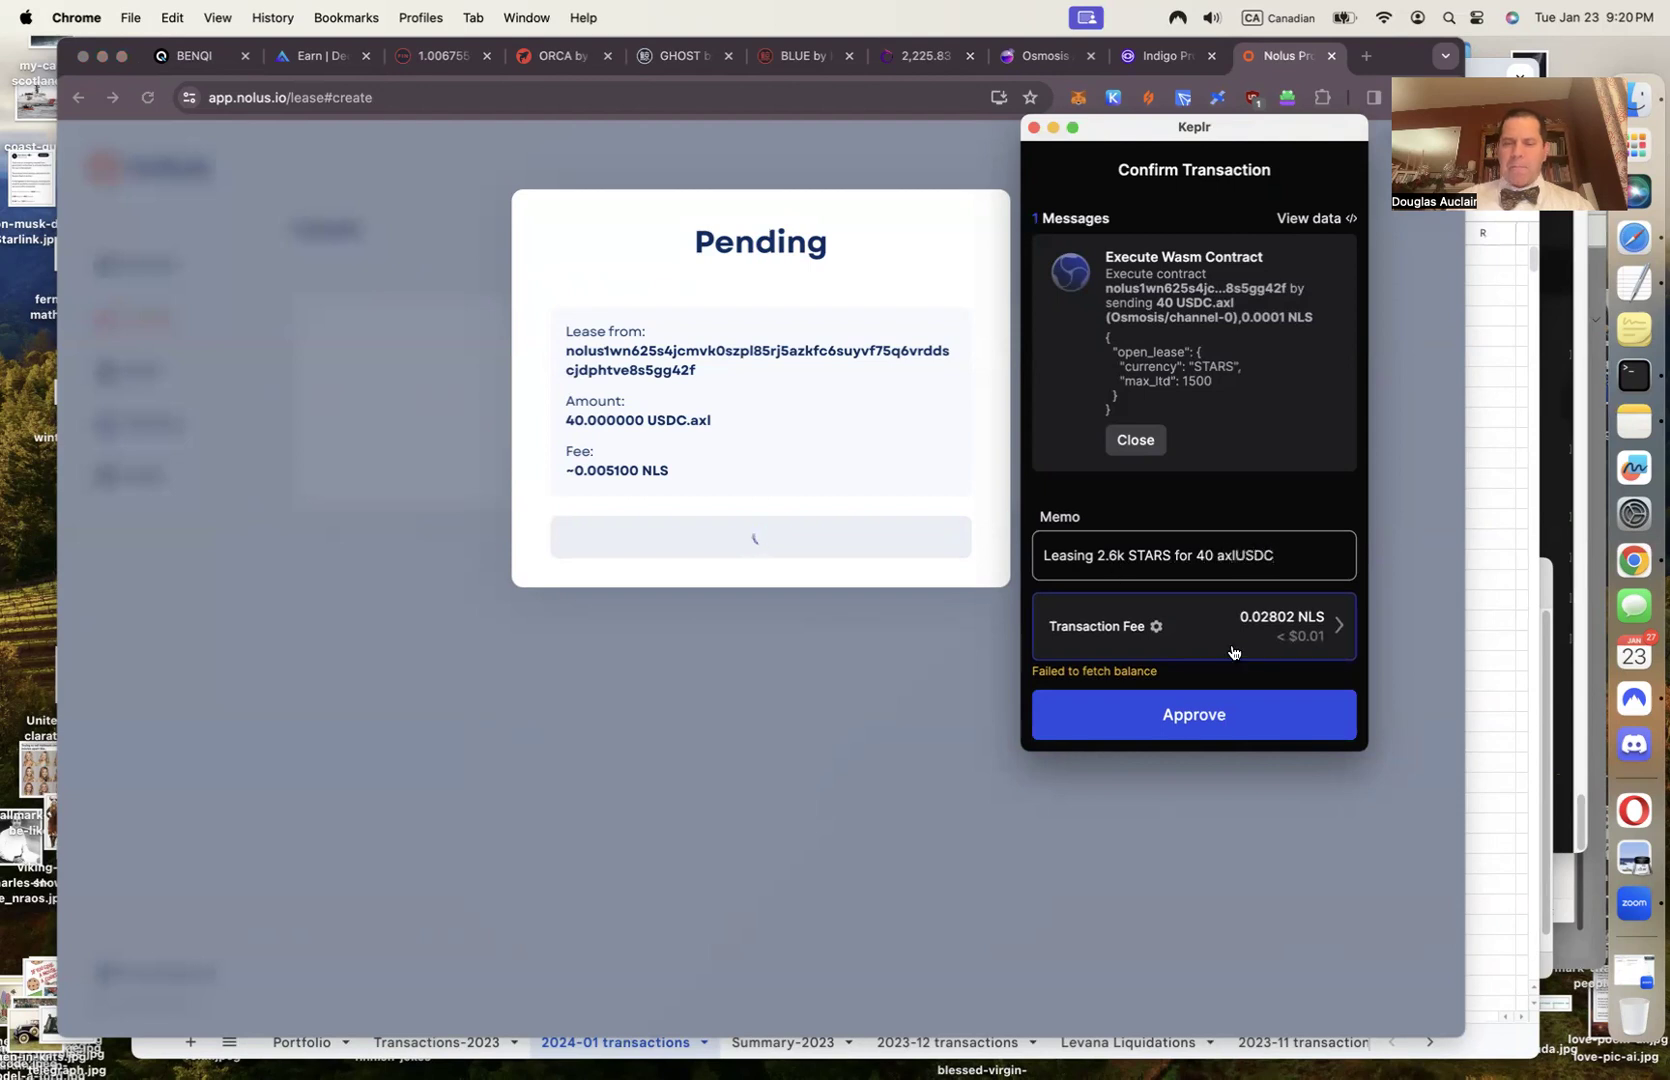
Approve the lease in the Keplr wallet and open its transaction record in the explorer
click(1188, 740)
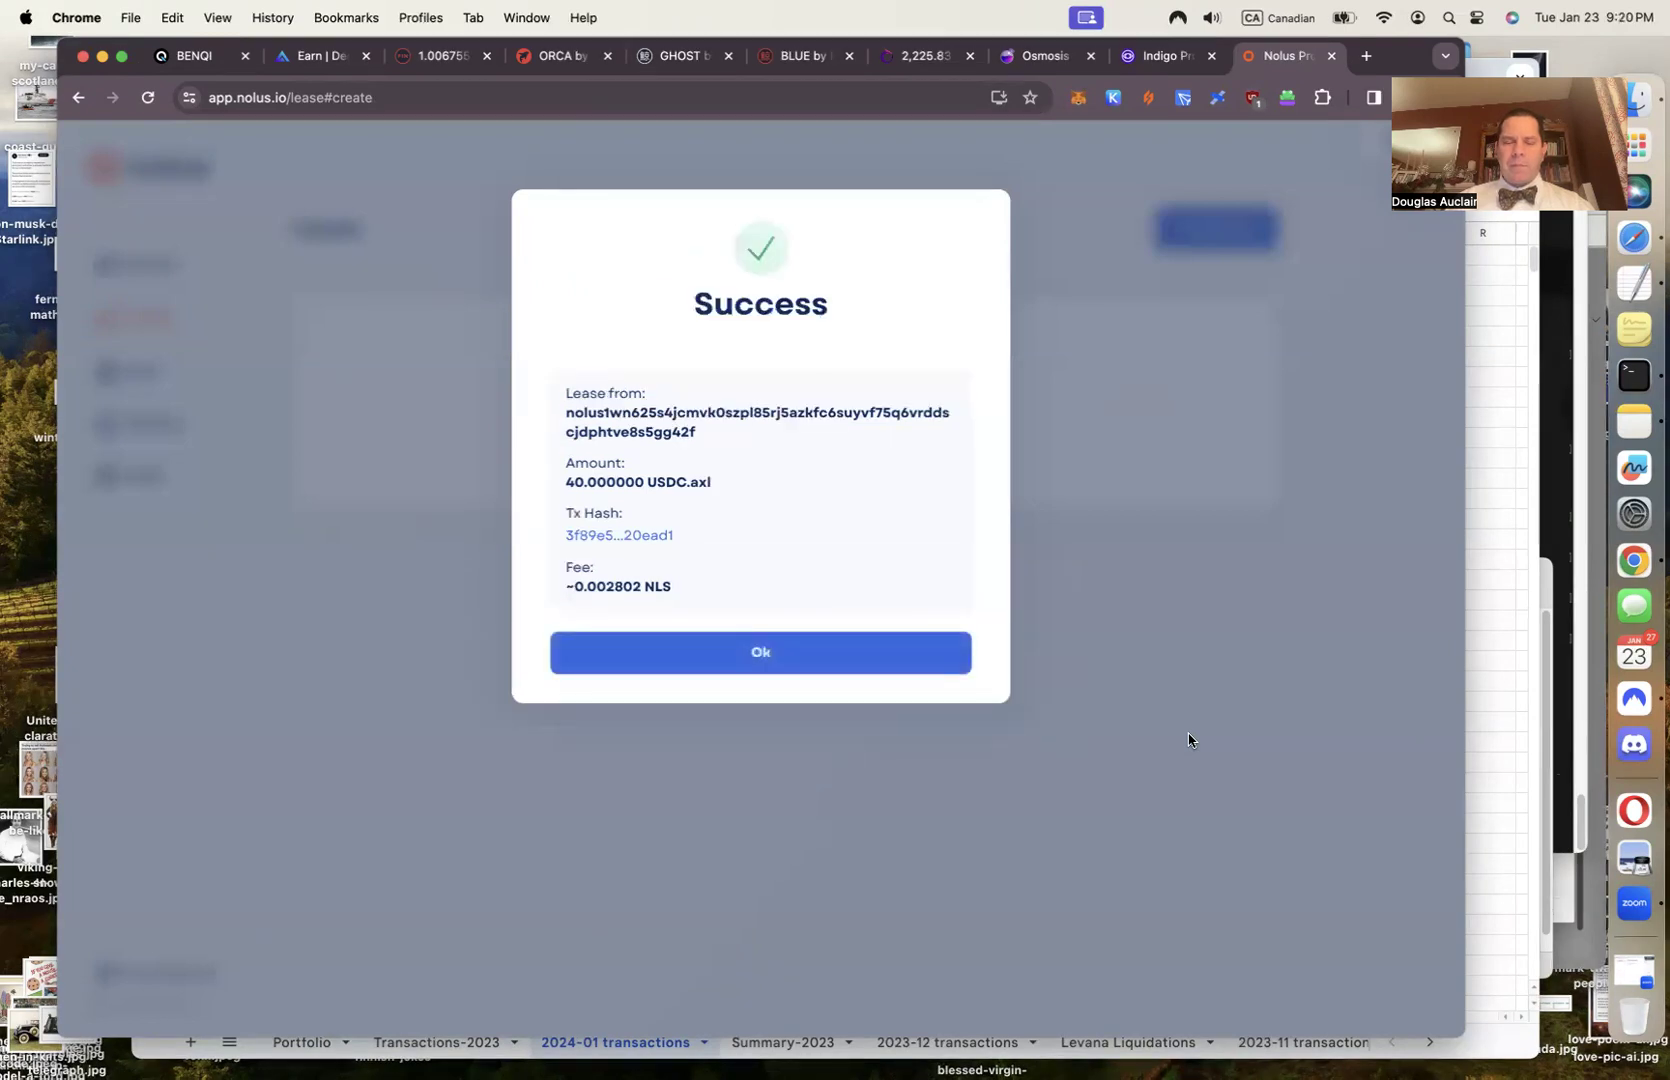
click(653, 538)
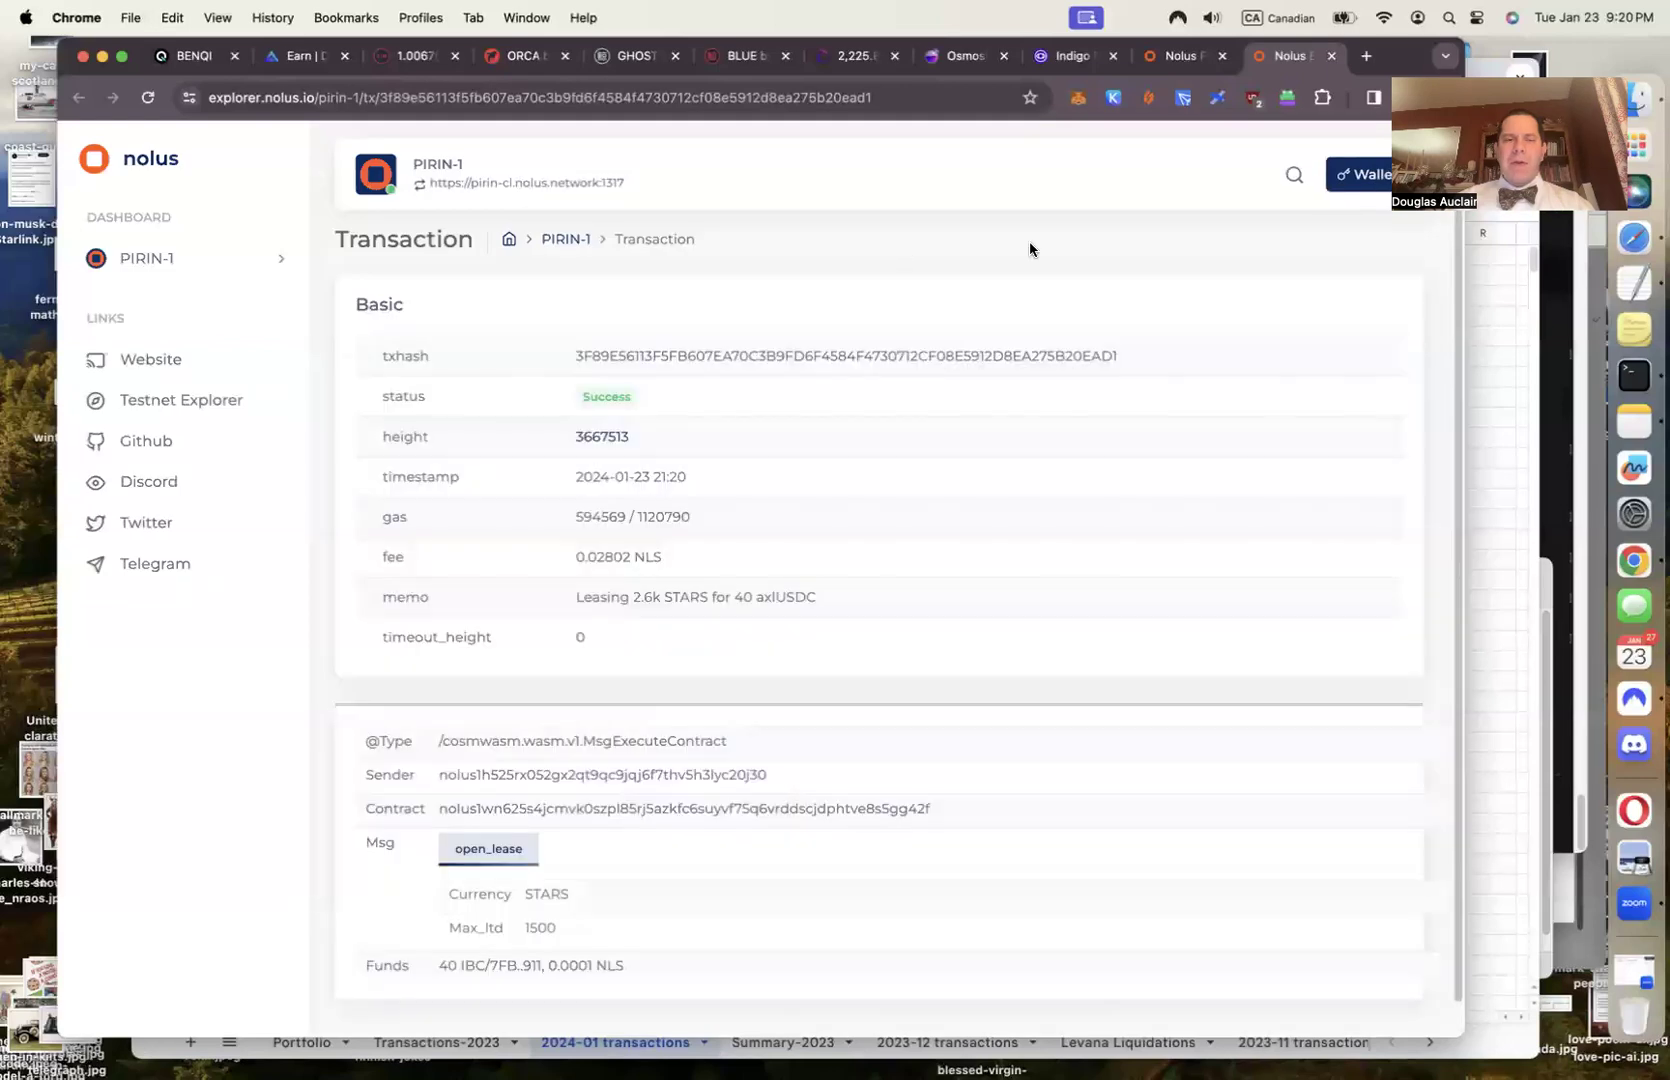
click(1474, 763)
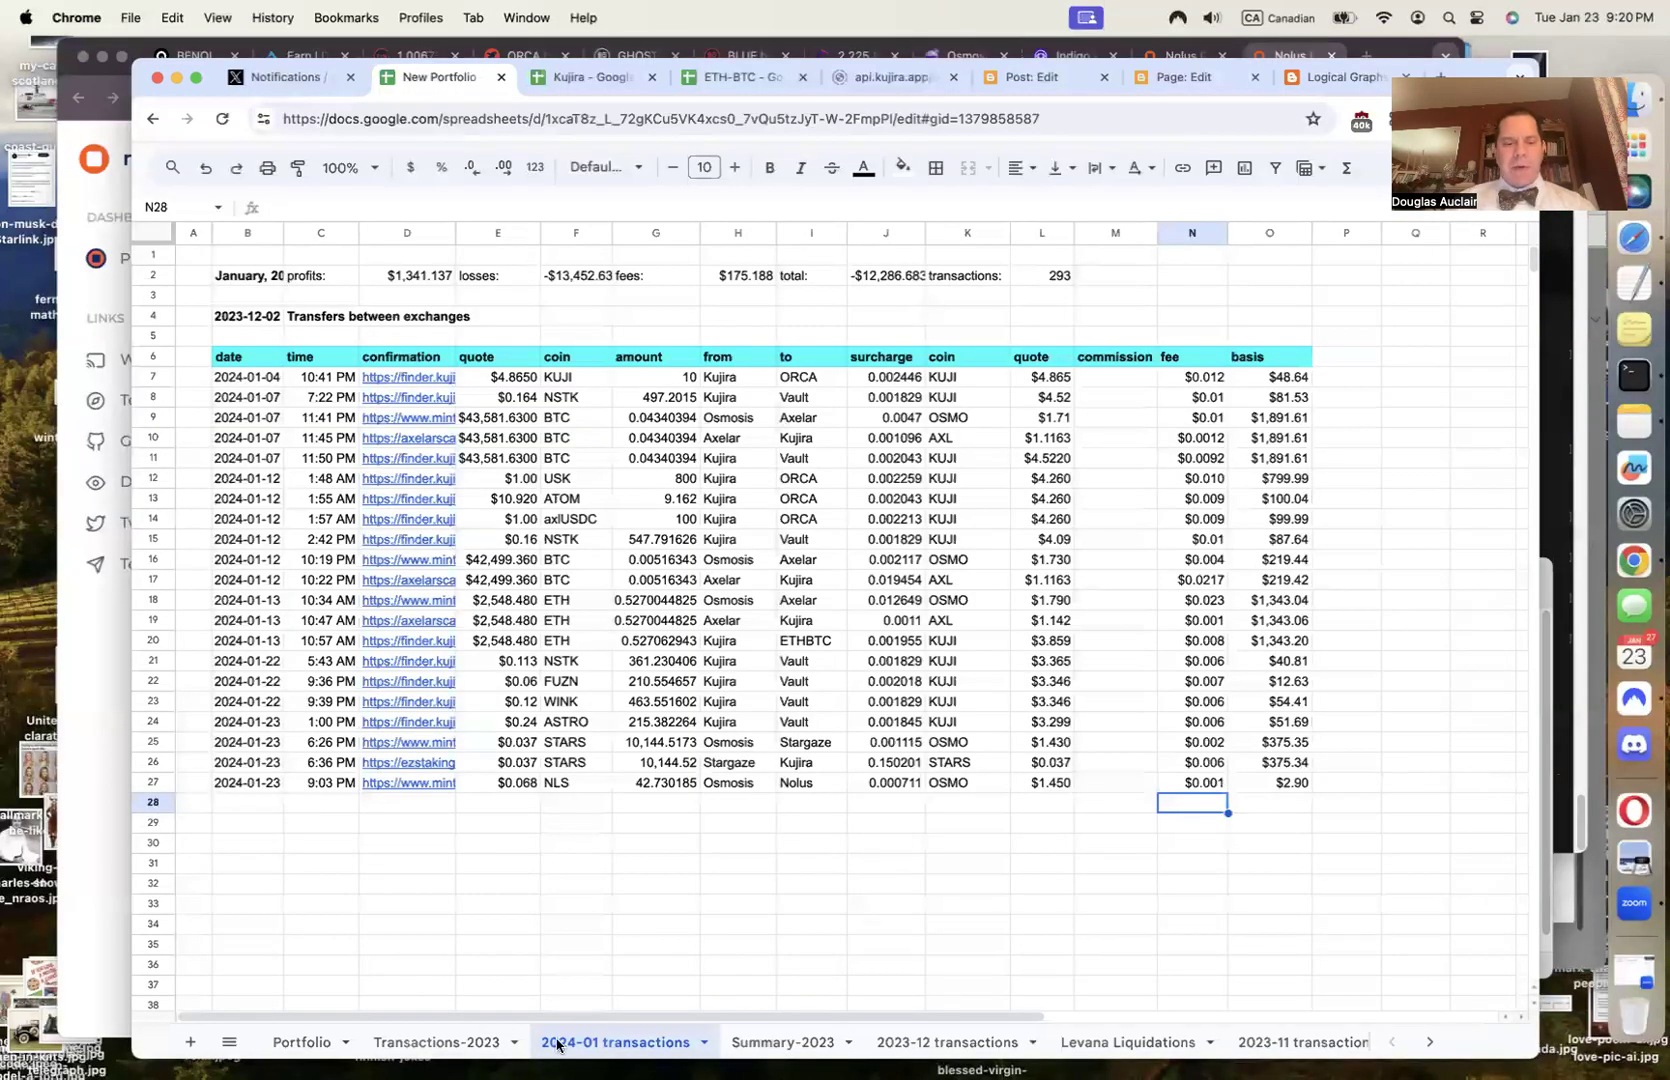
Switch to the Transactions-2023 sheet and scroll to the NOLUS rows 59–67
click(481, 1045)
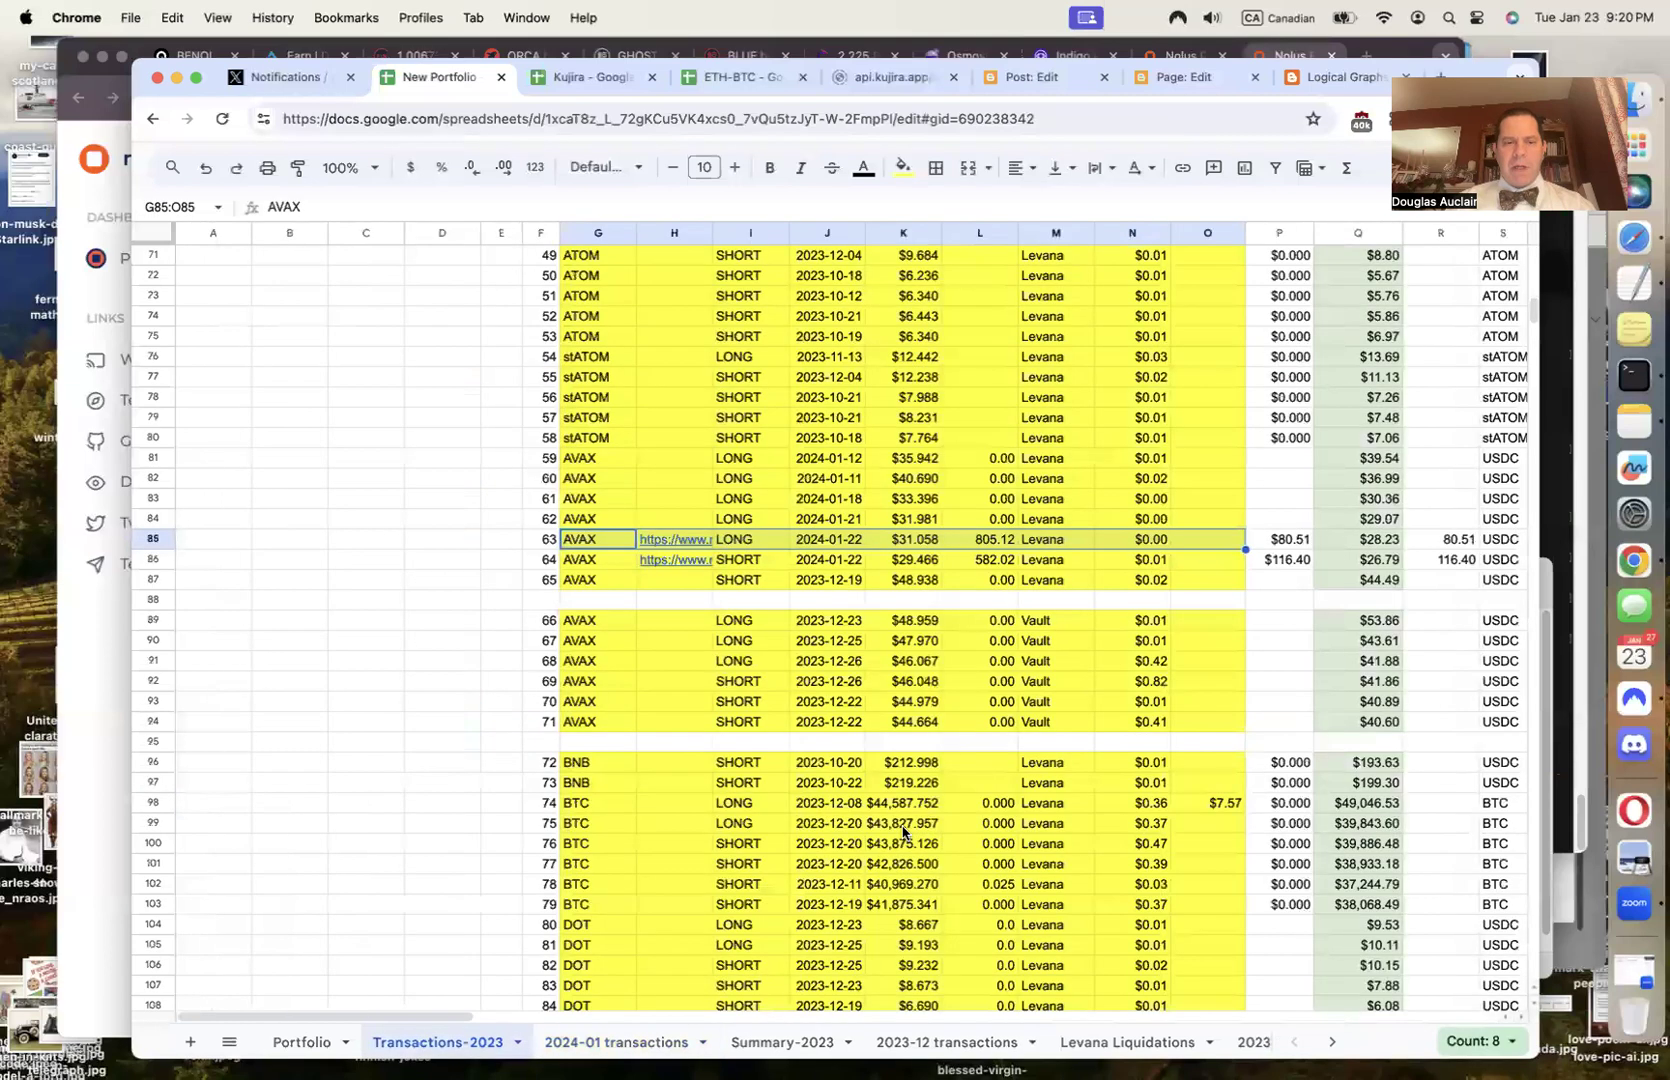
scroll(903, 830, up, 3)
scroll(903, 830, right, 3)
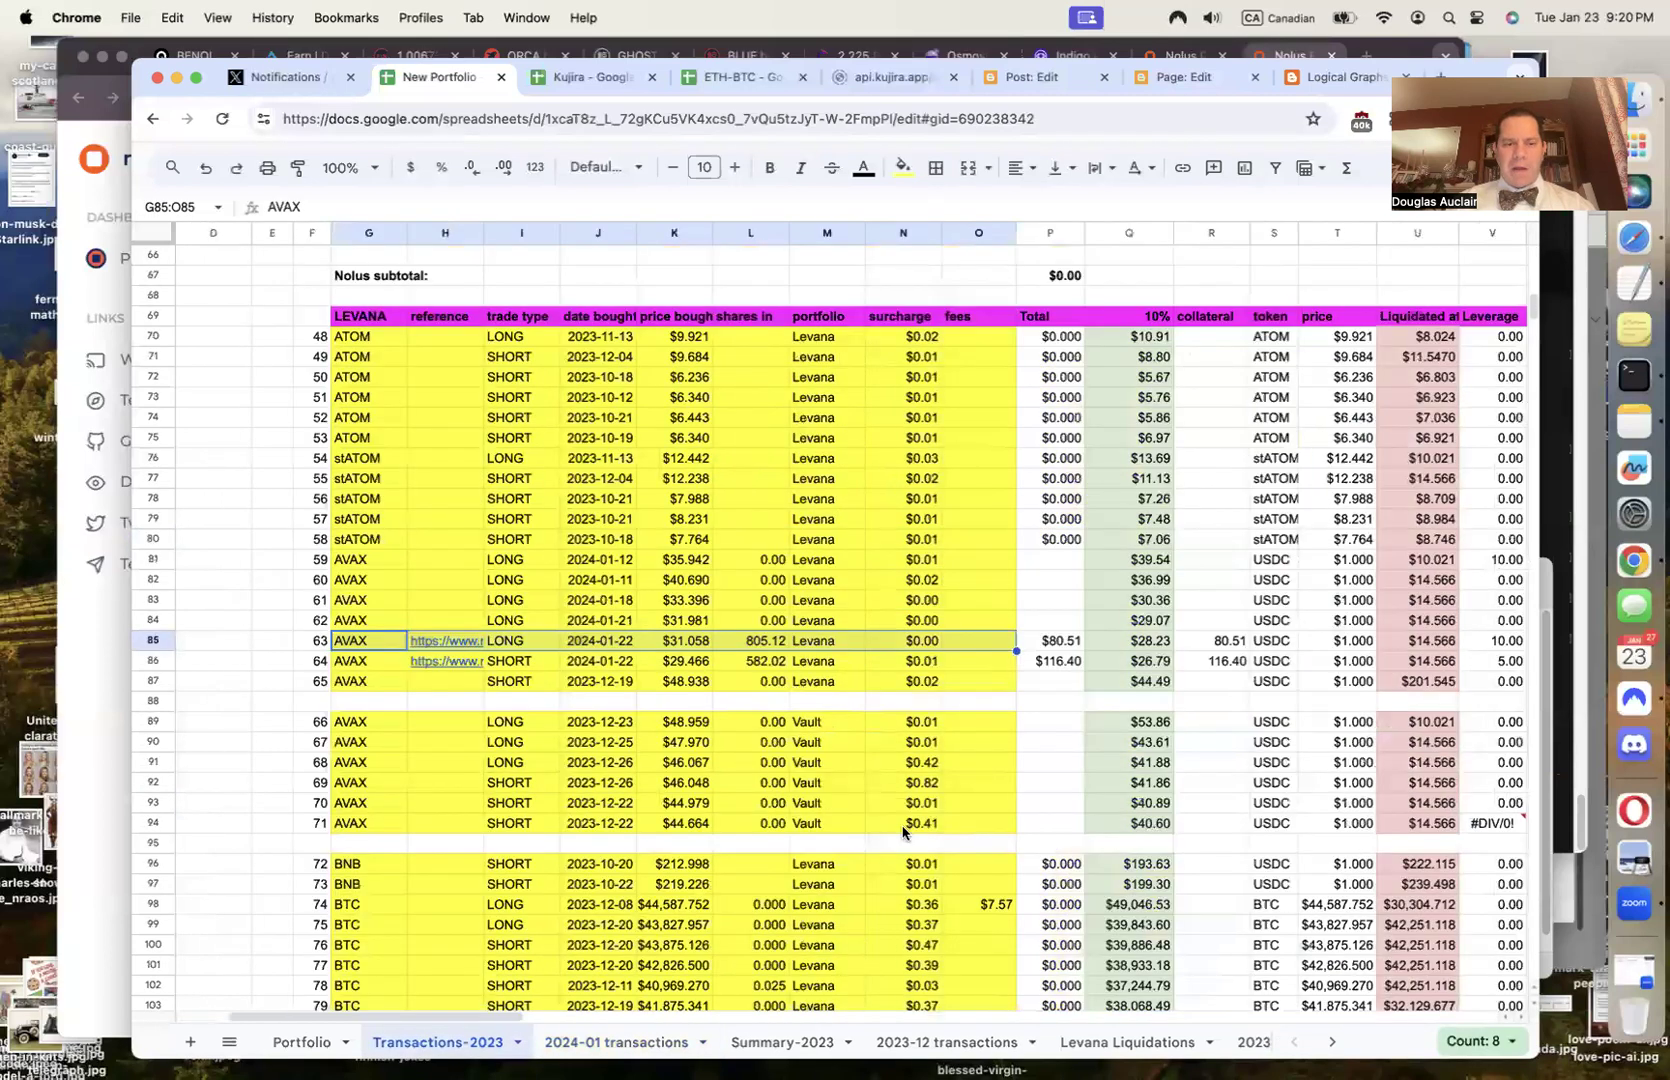
scroll(903, 830, up, 15)
scroll(903, 830, down, 5)
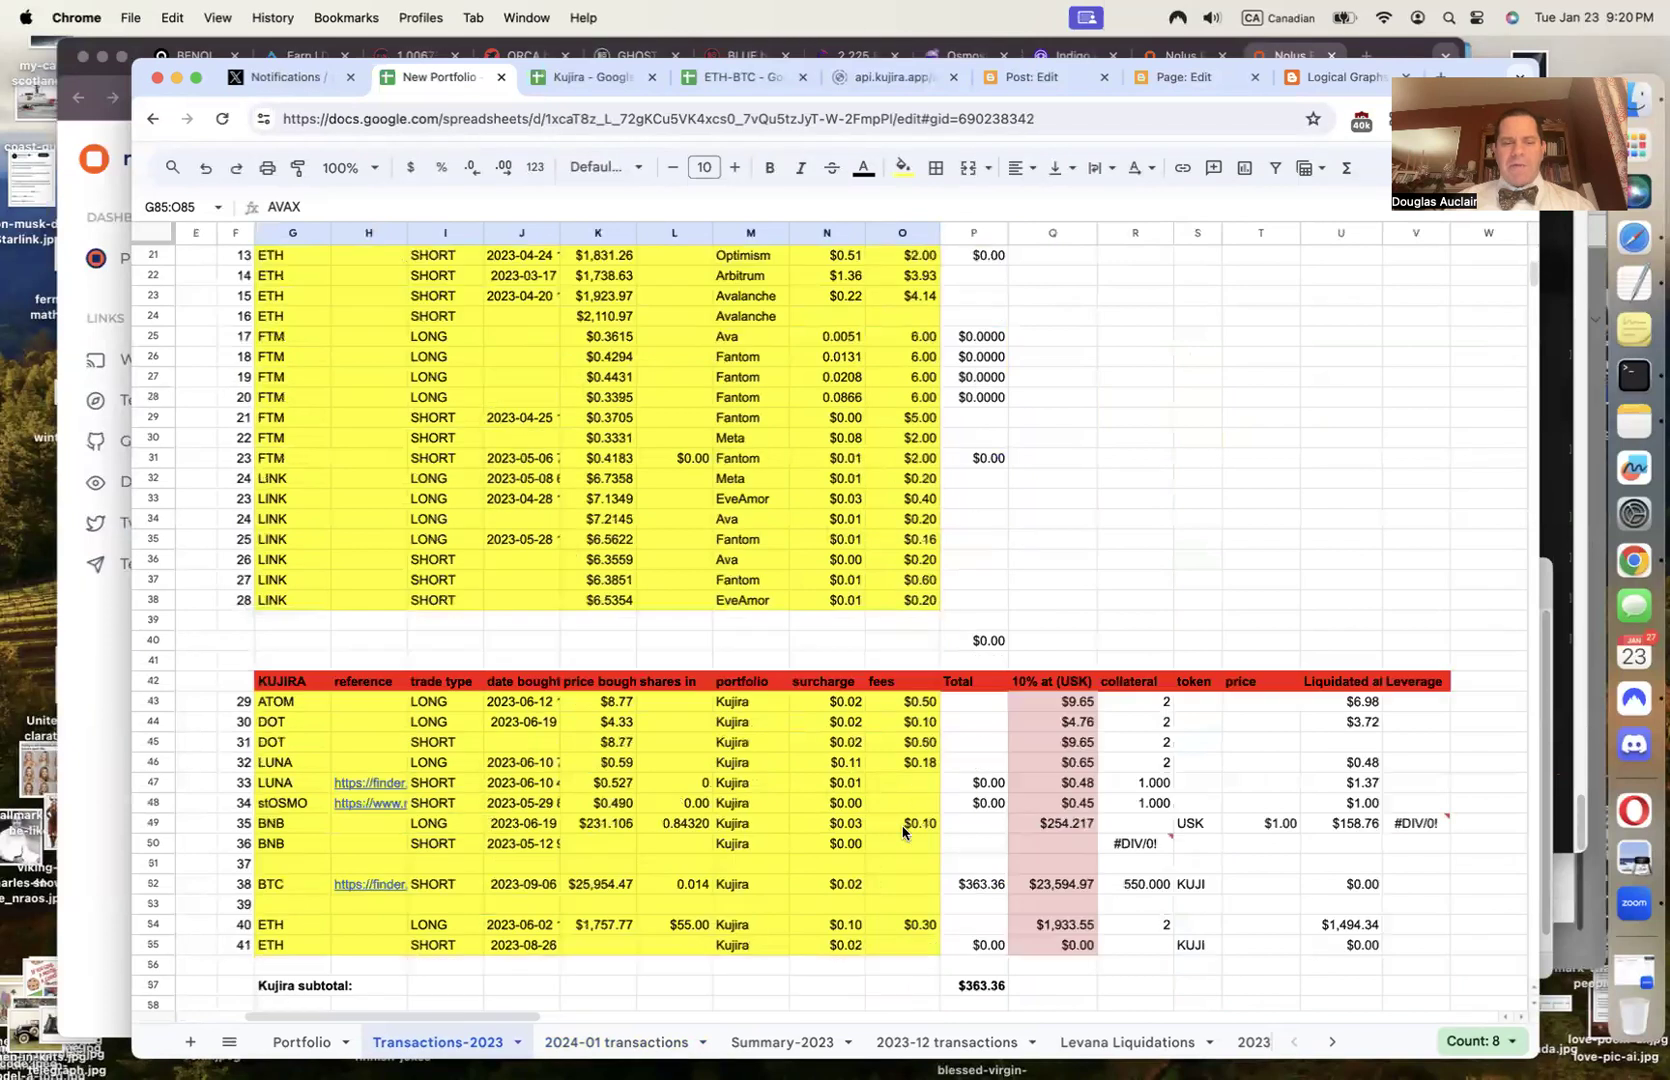
scroll(903, 830, down, 5)
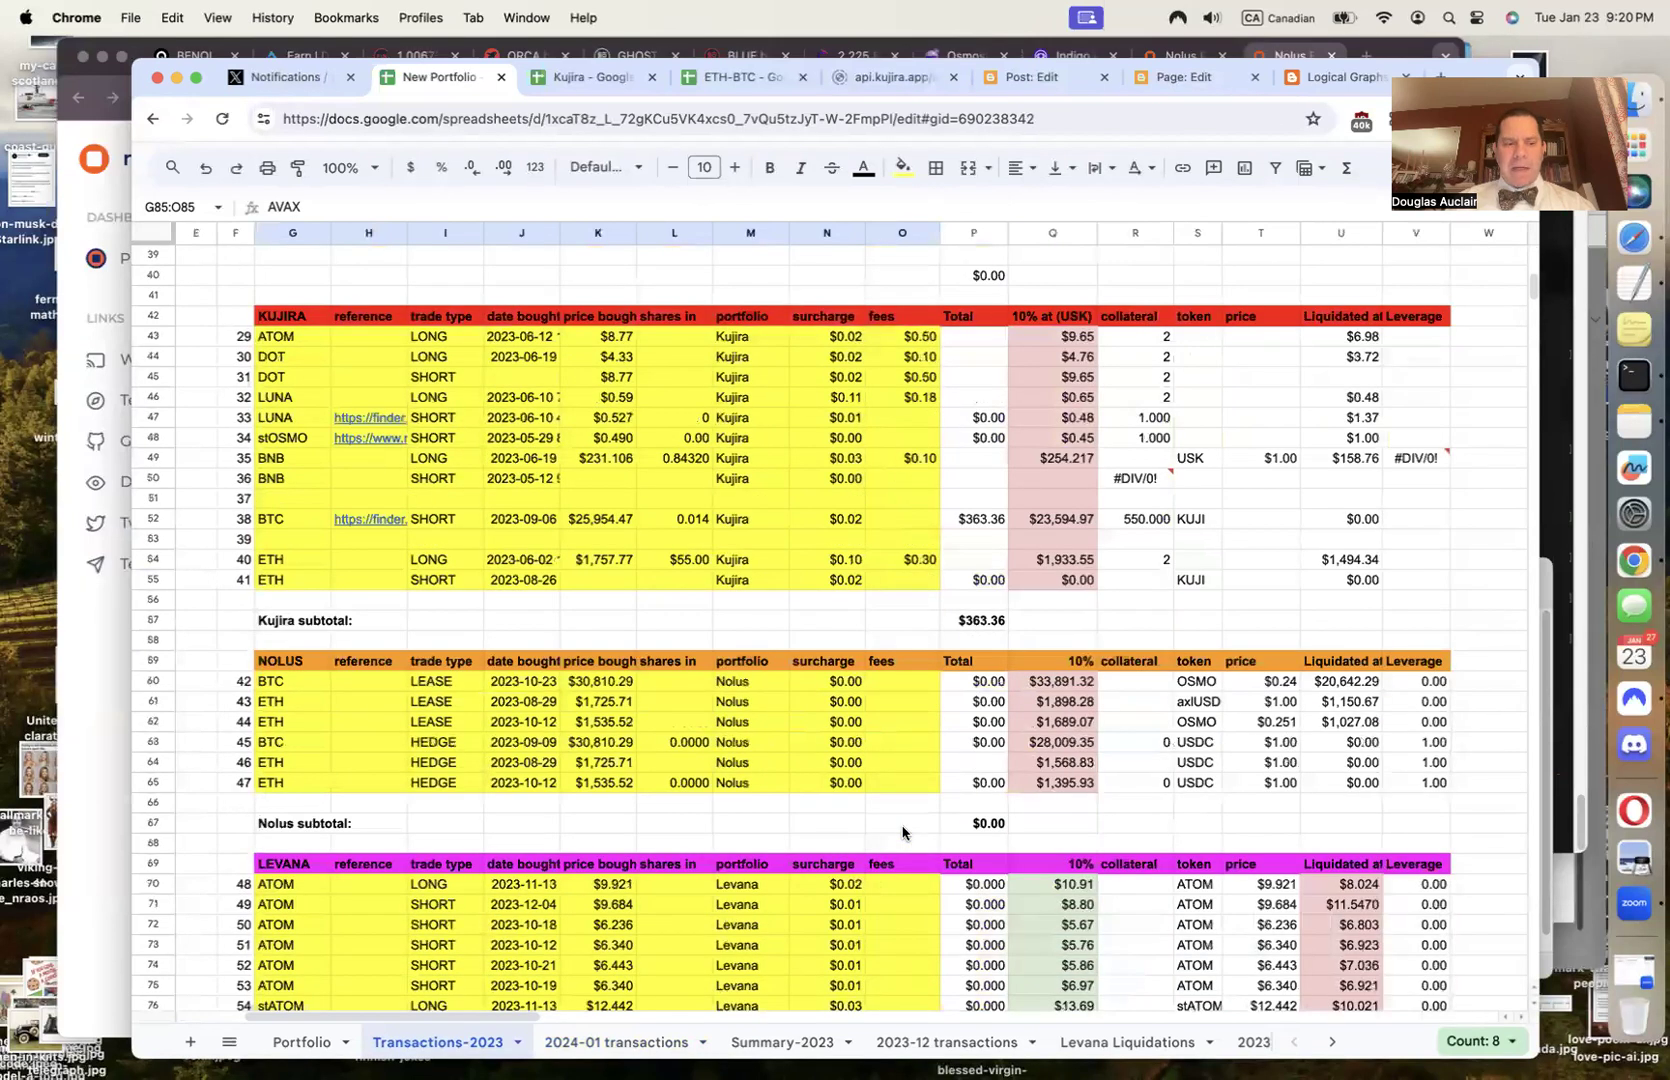
scroll(903, 830, up, 3)
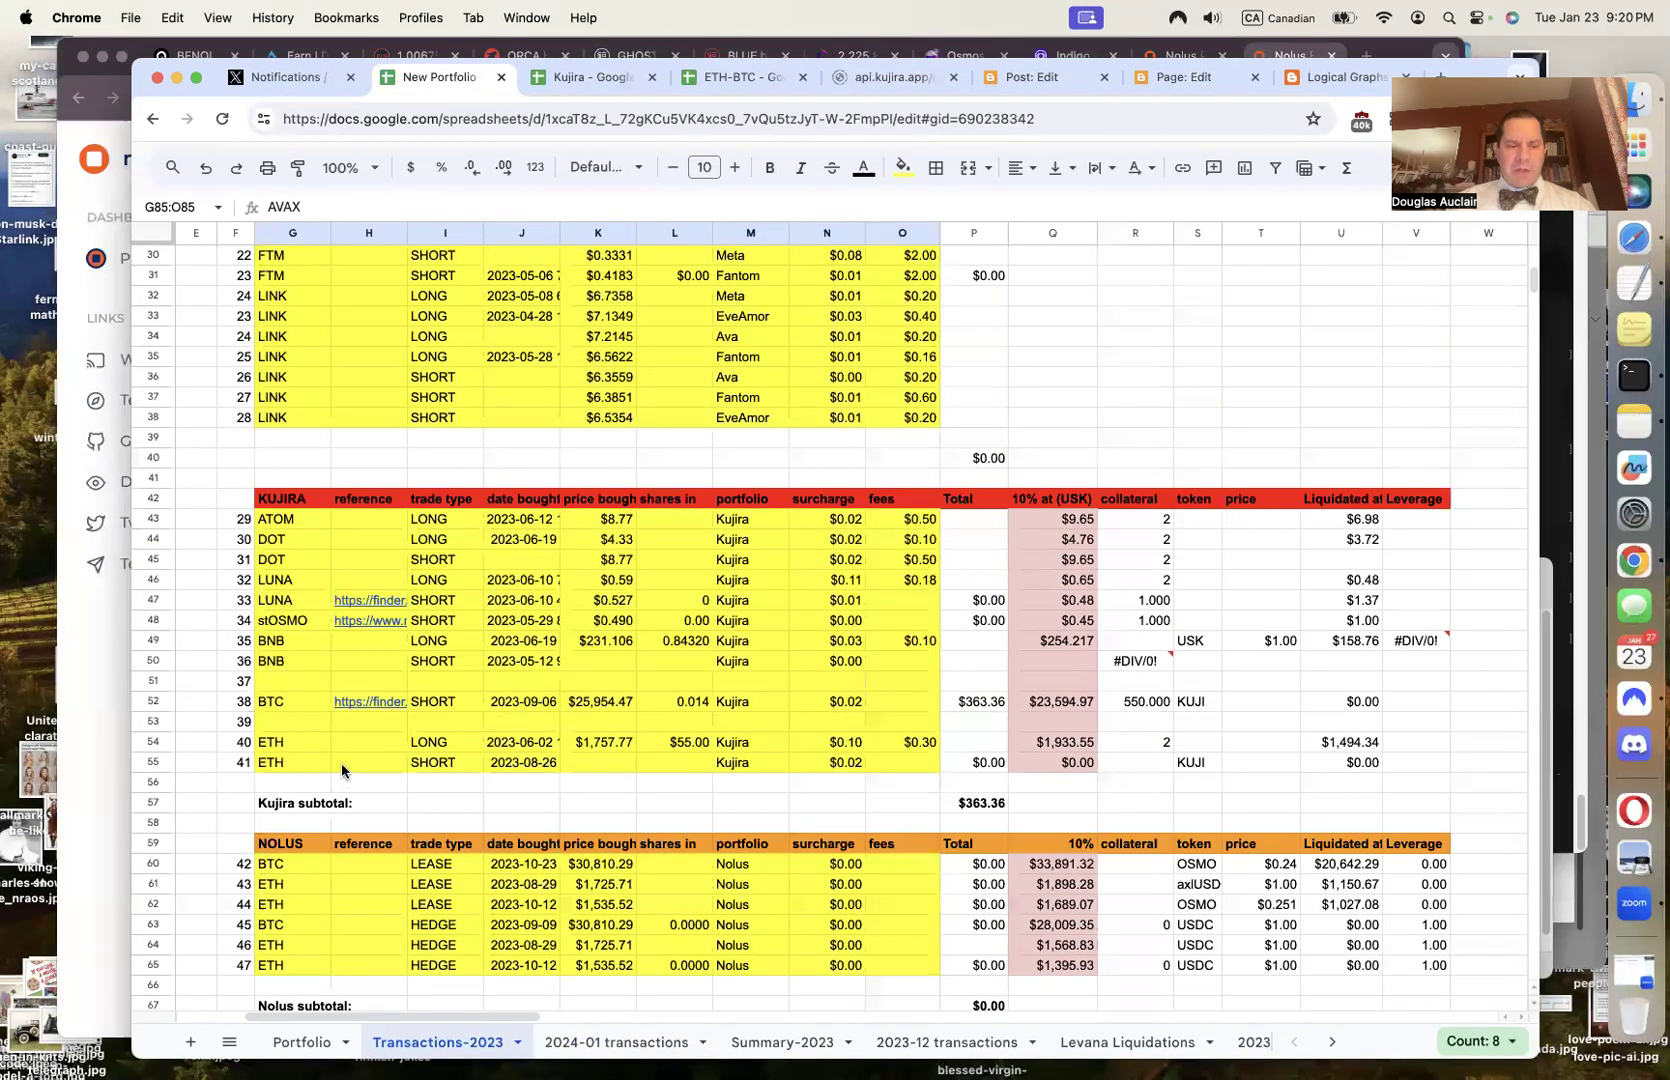
scroll(341, 763, down, 5)
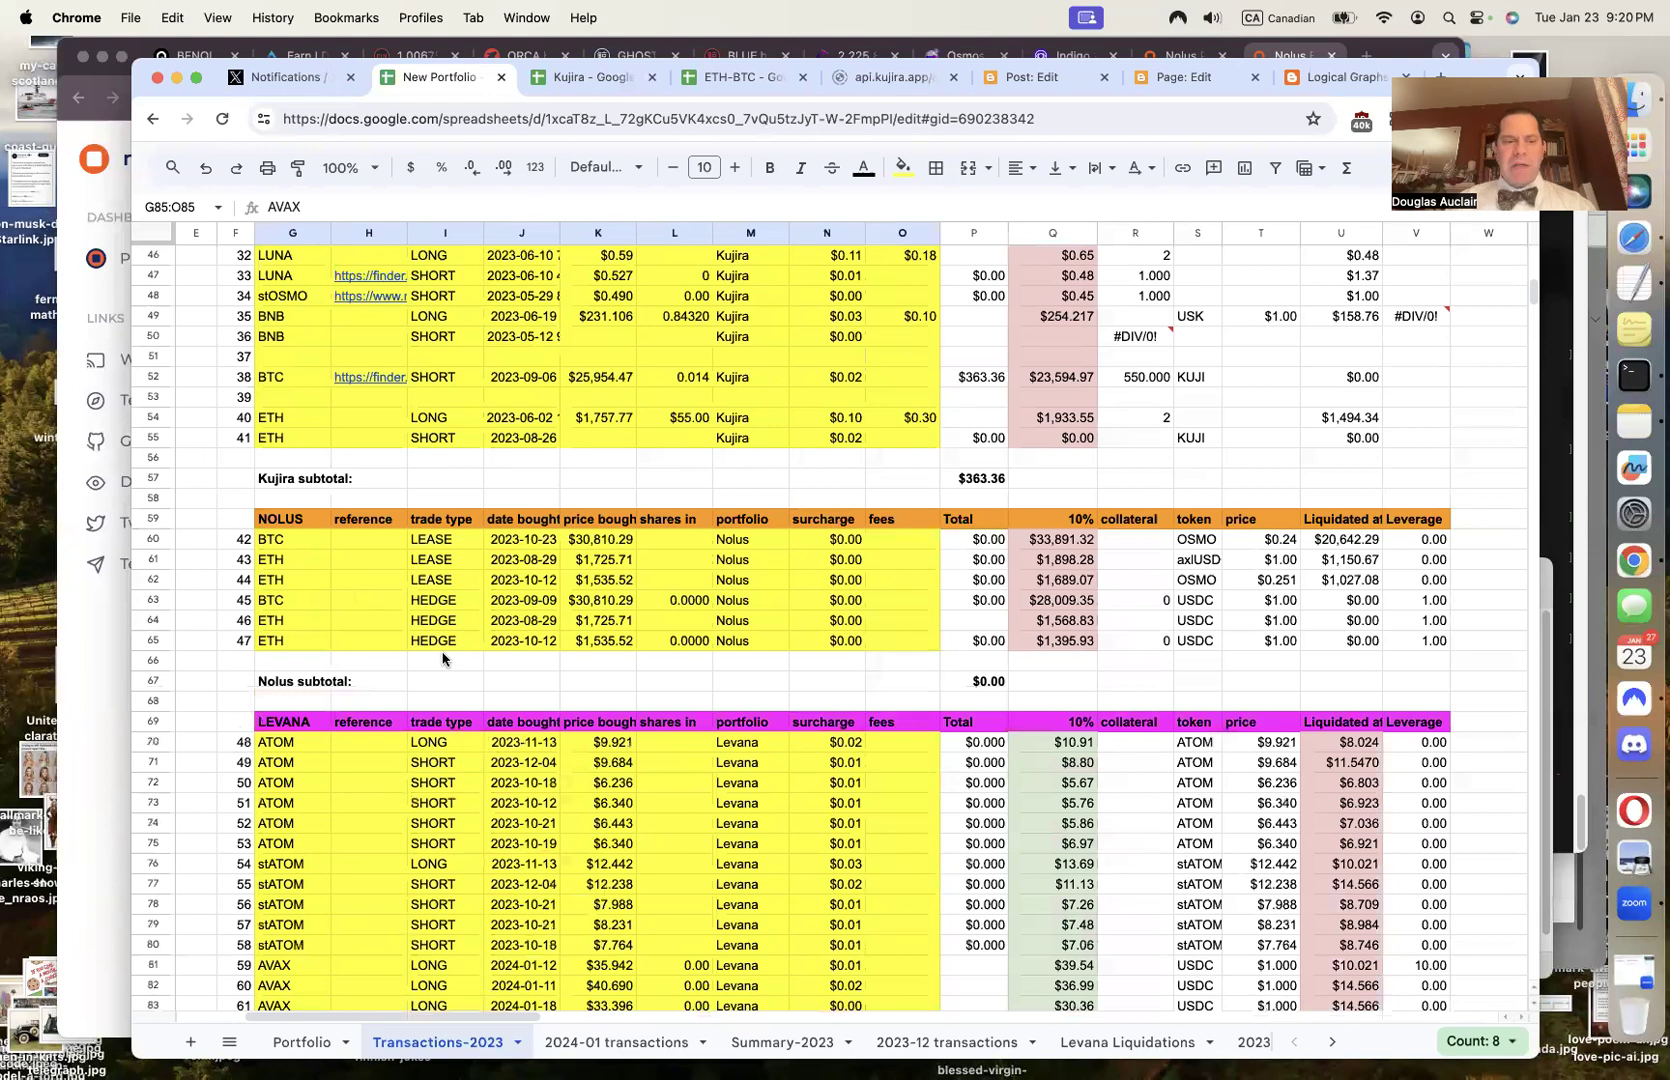
click(276, 582)
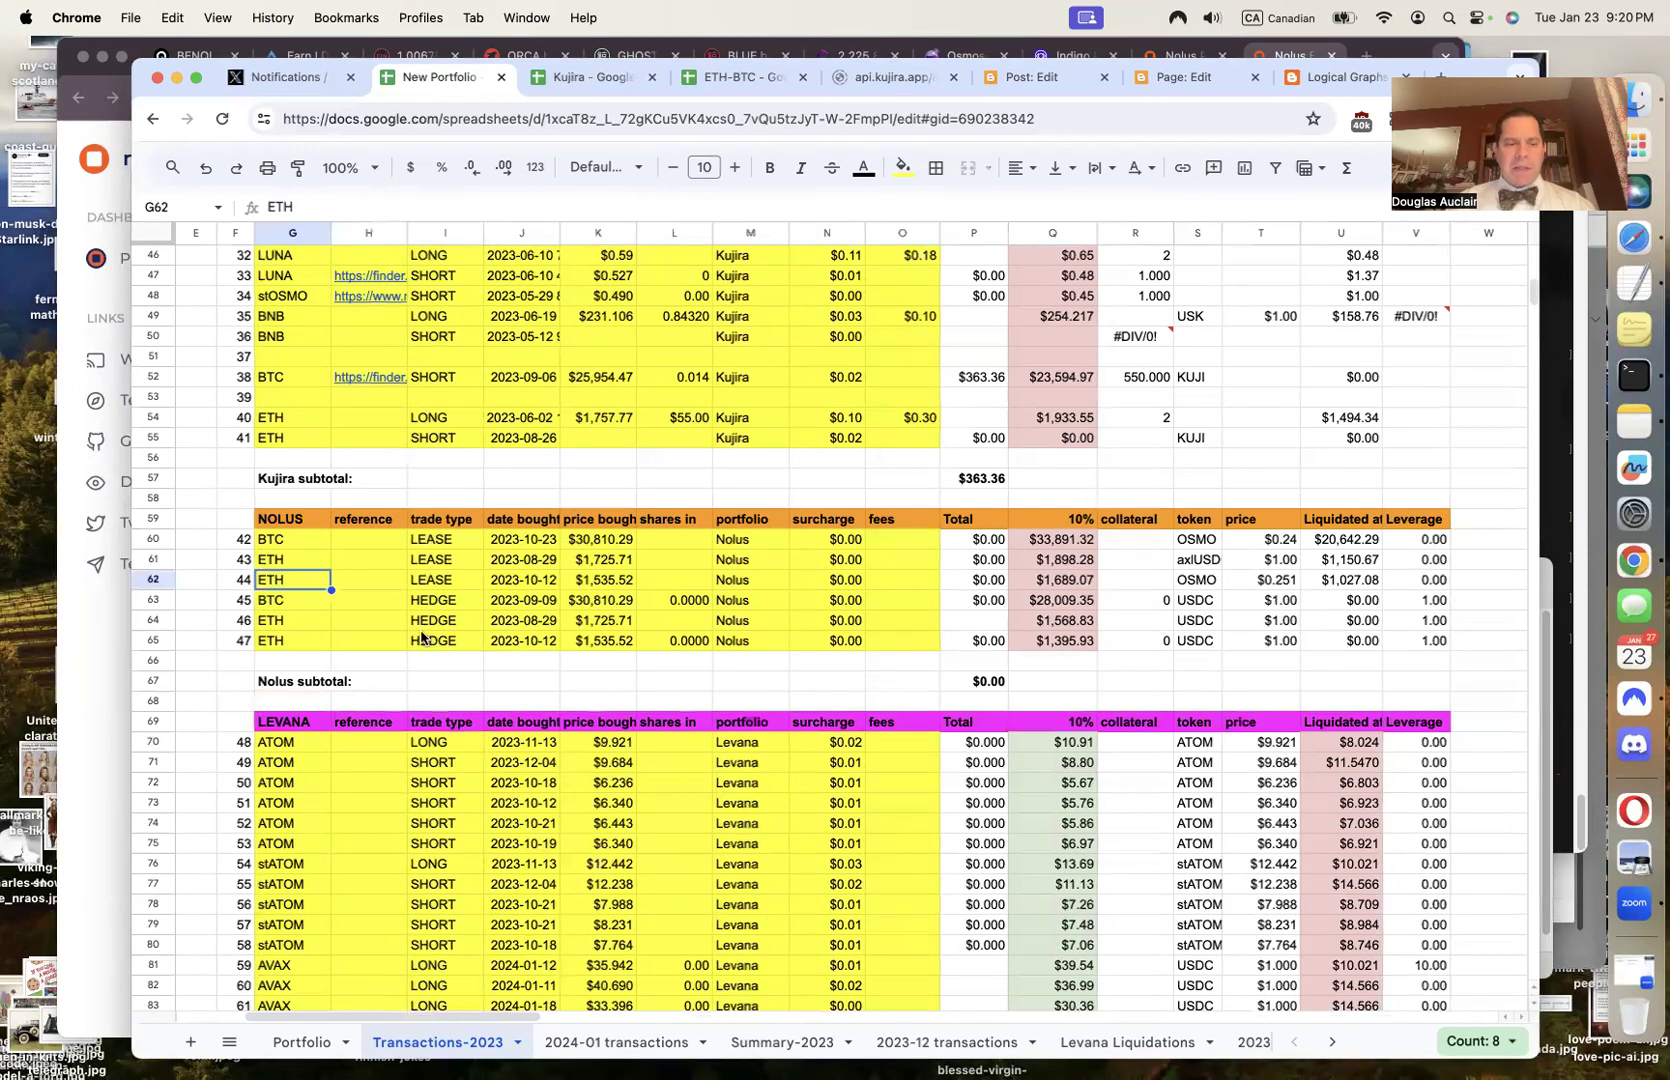
text(ST)
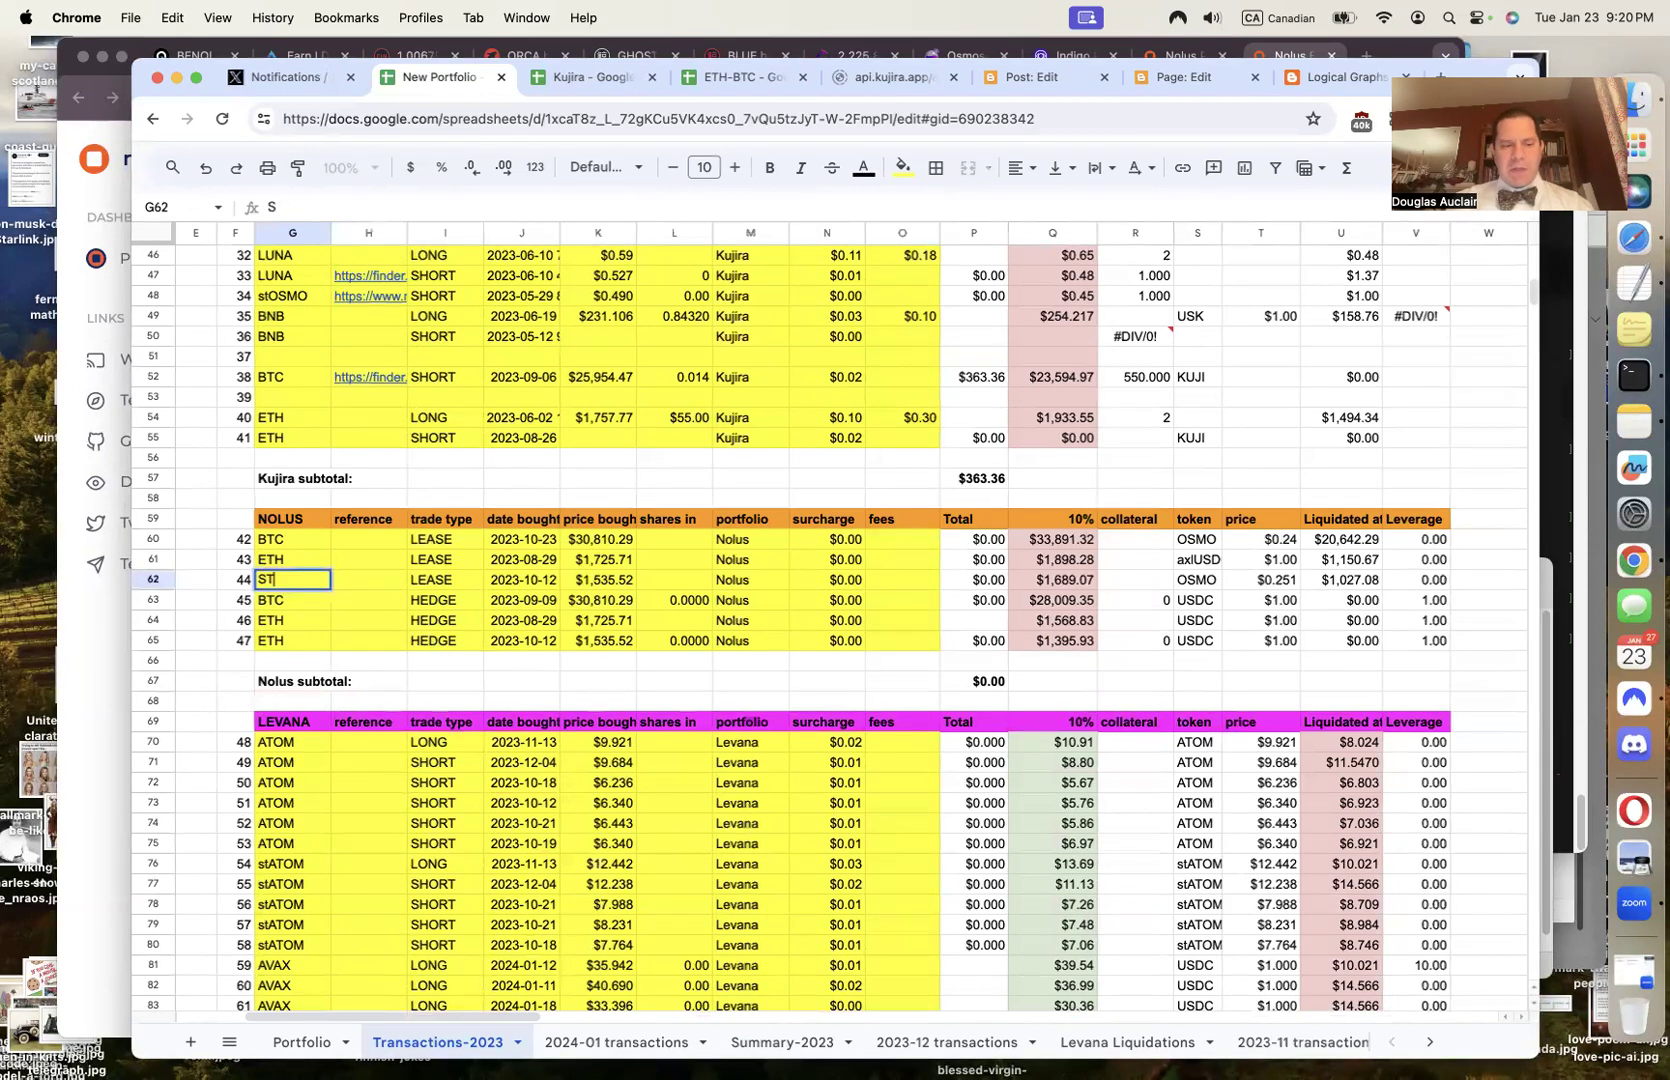
text(ARS)
key(Tab)
key(Tab)
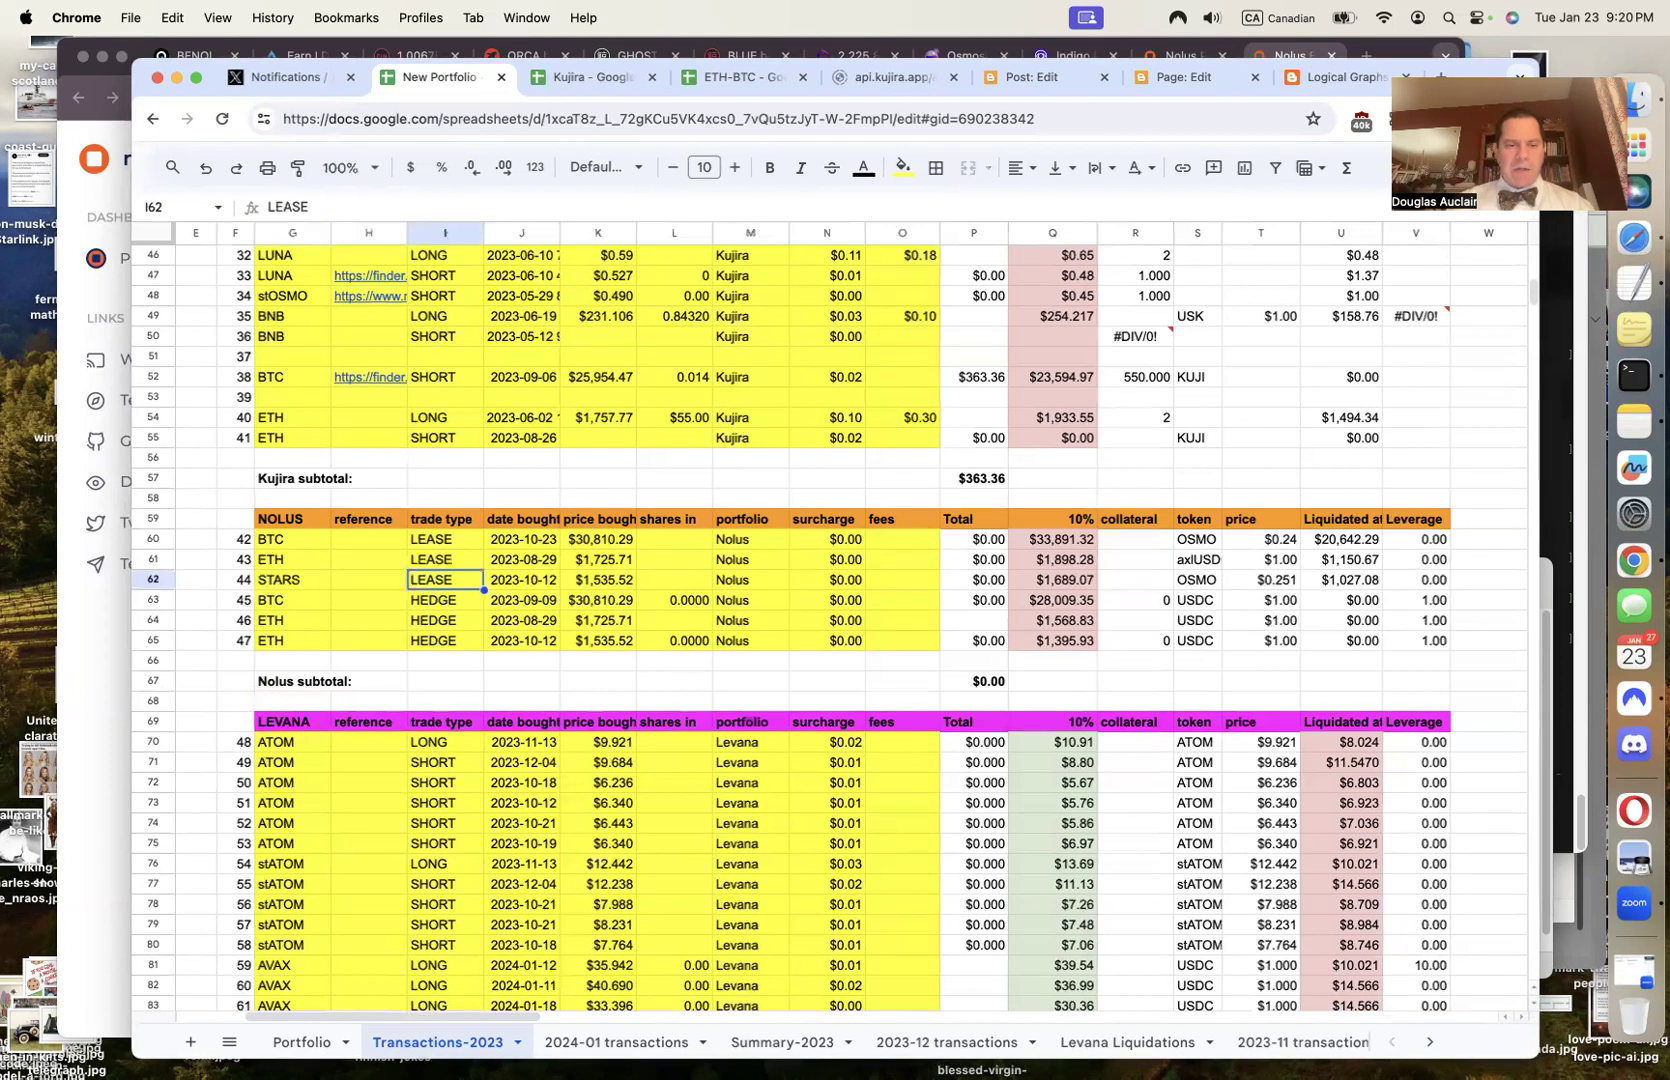
key(Tab)
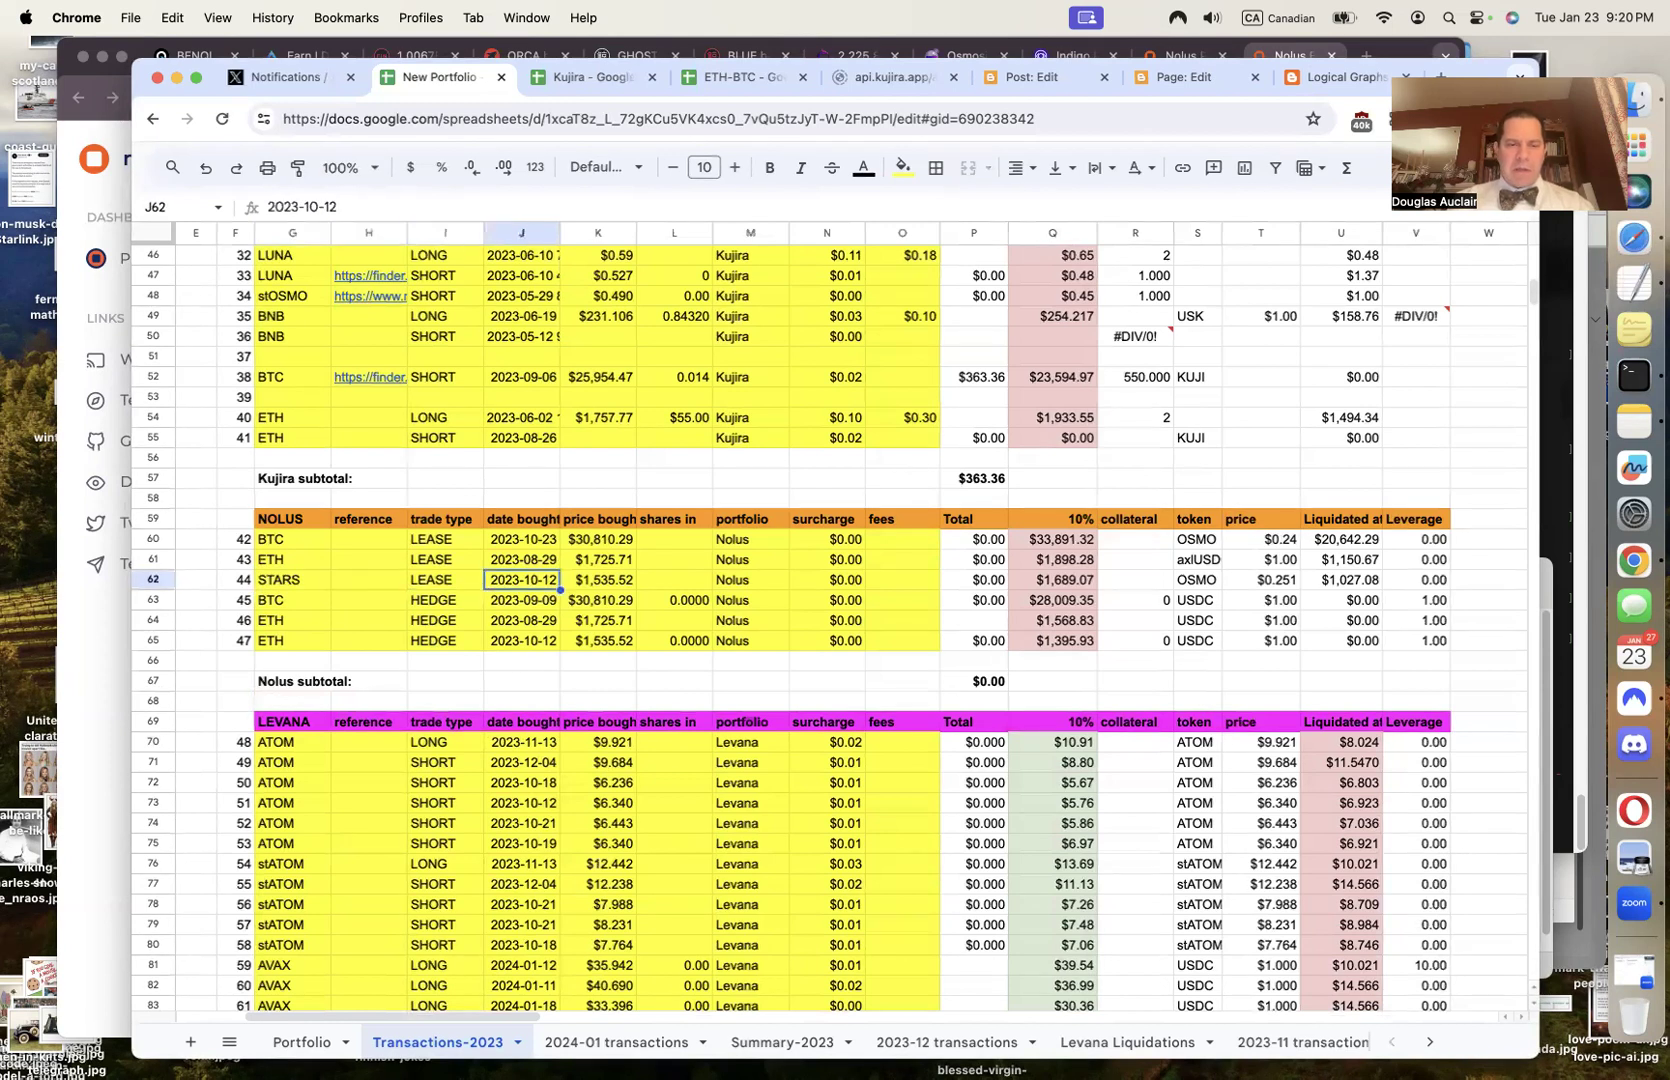
text(2023)
key(BackSpace)
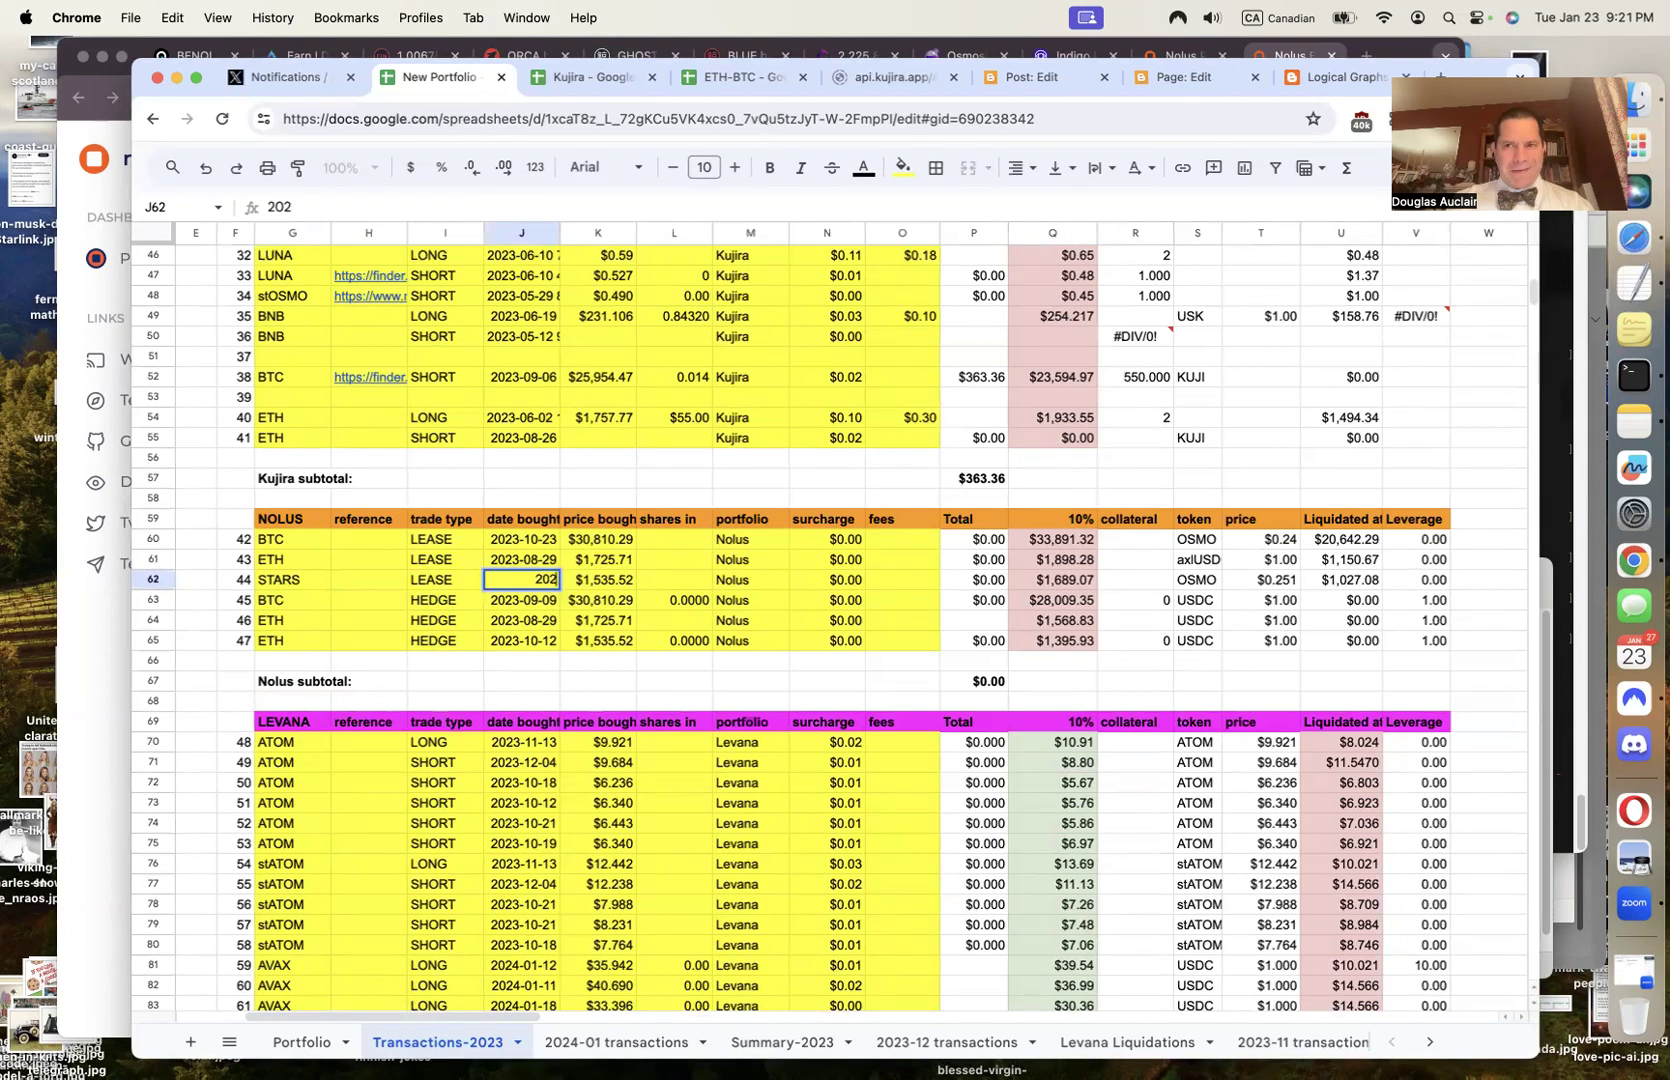
text(4-01-)
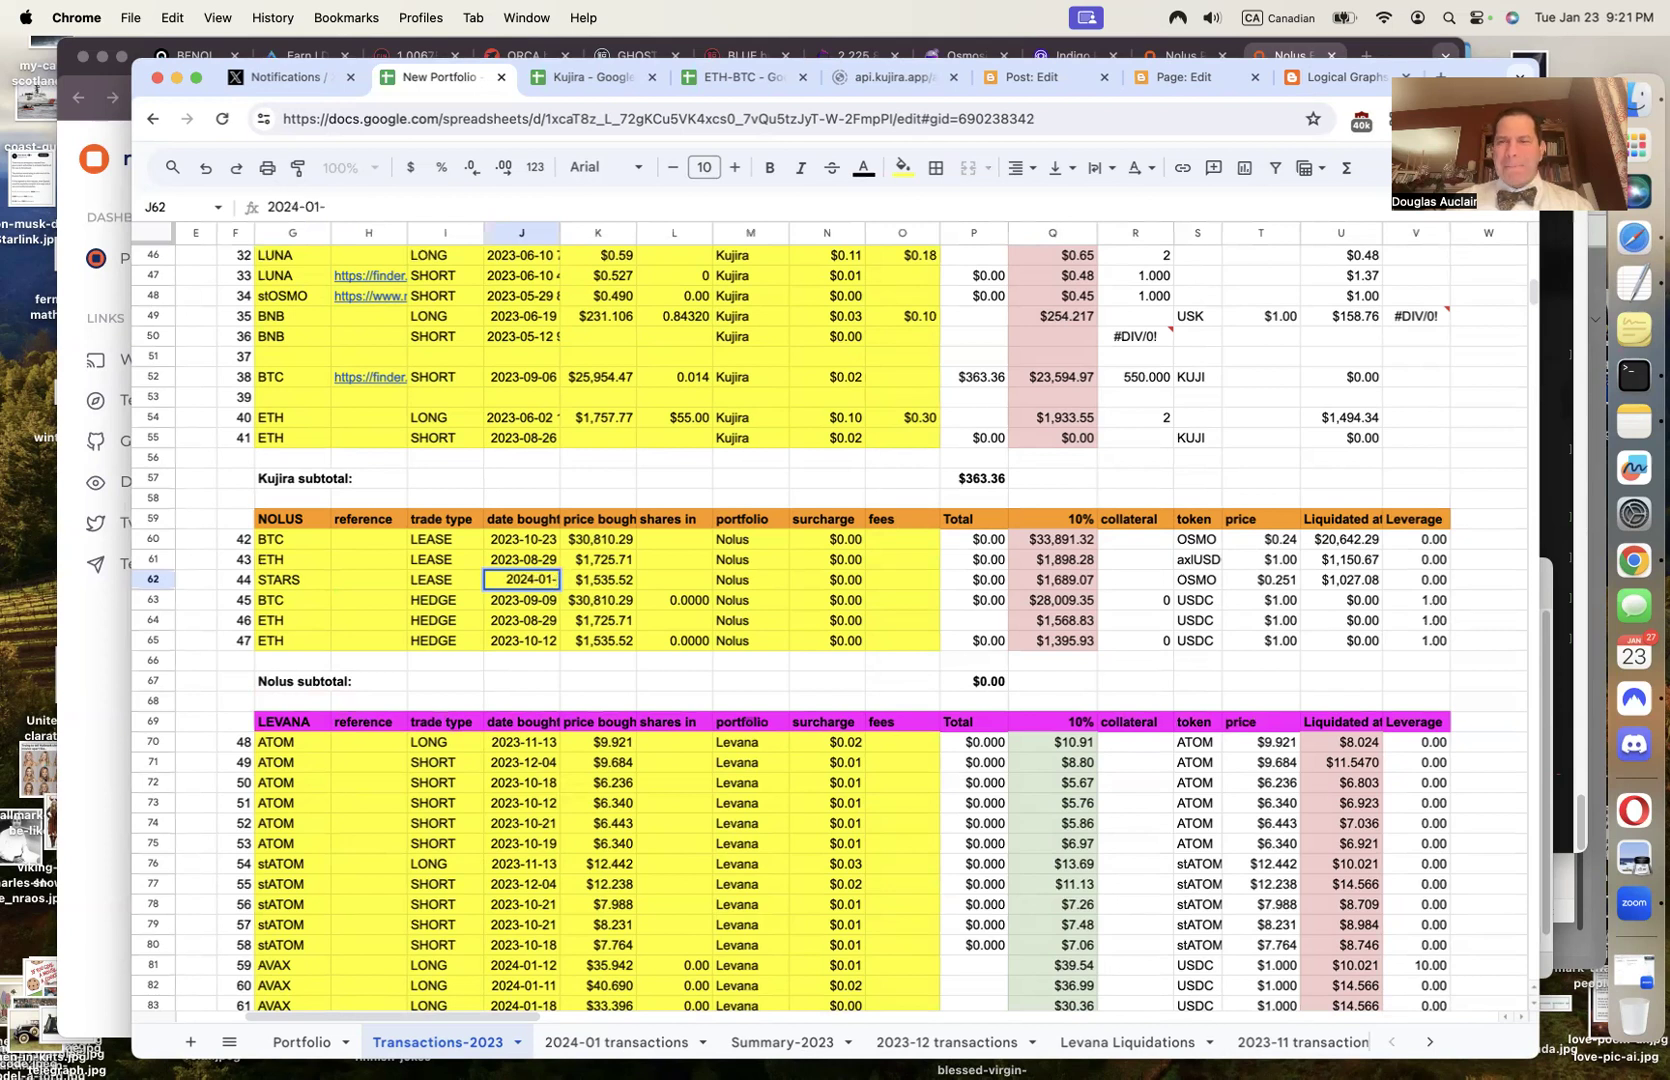
text(23)
key(Tab)
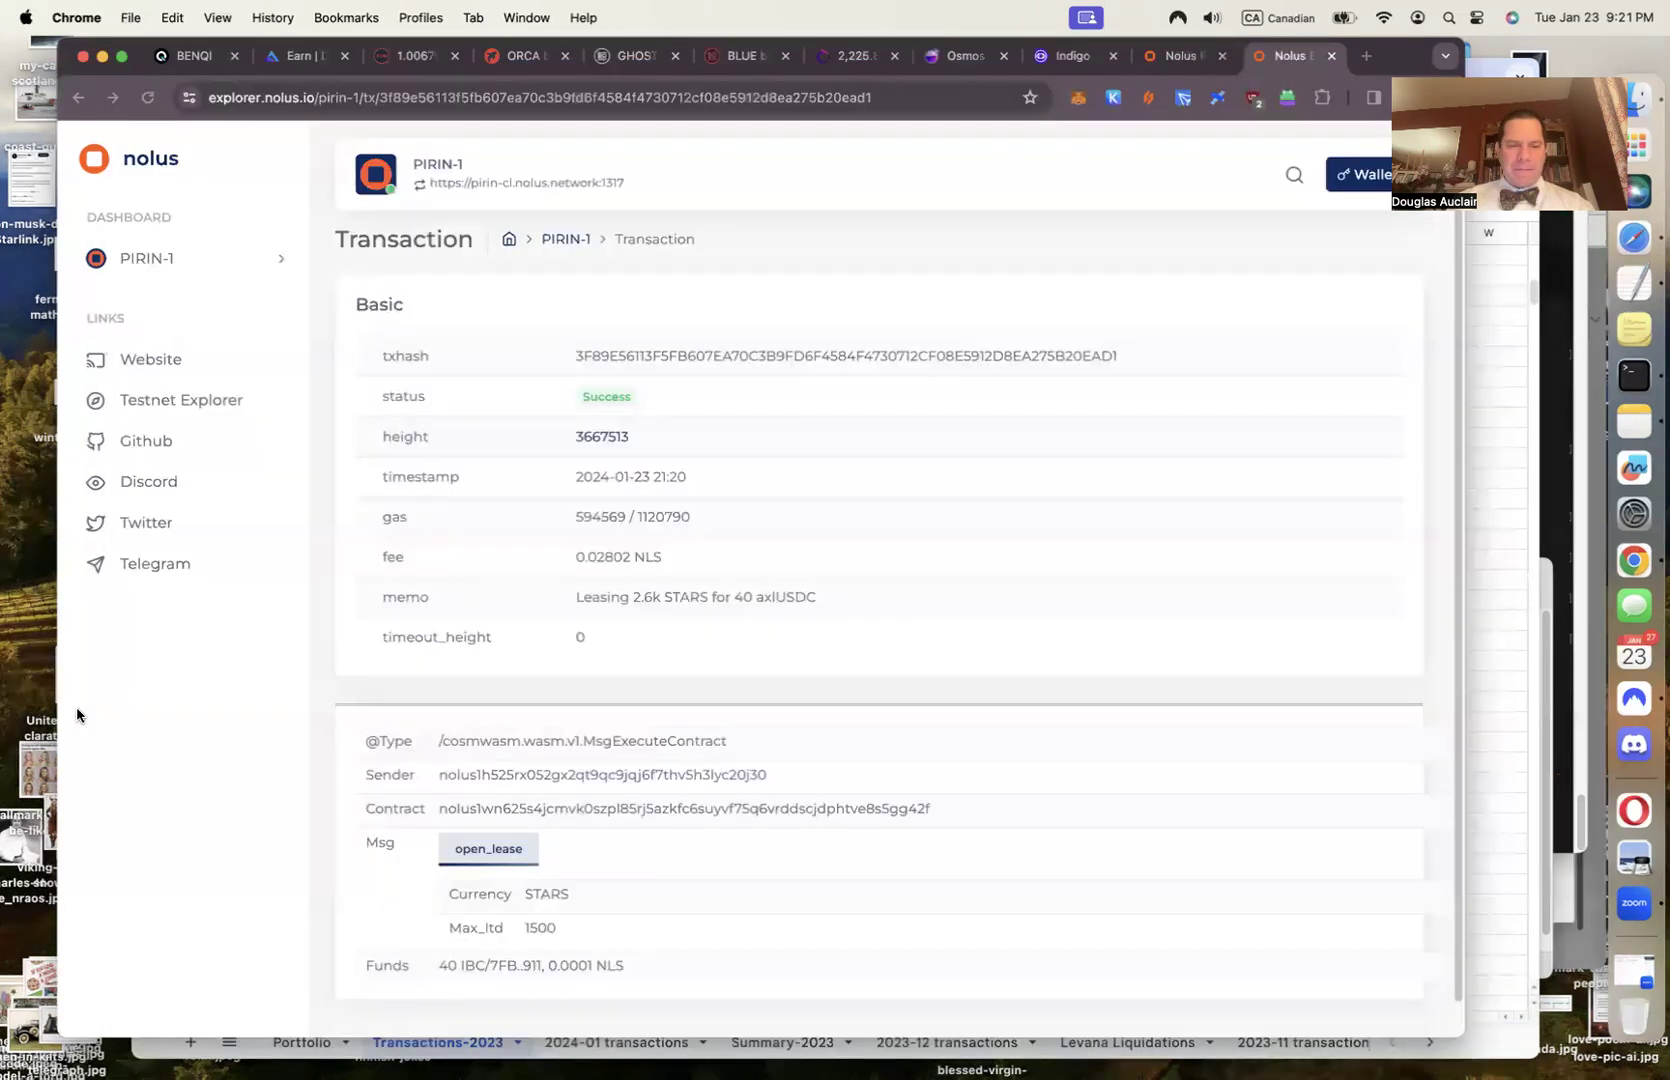
click(78, 712)
click(785, 98)
click(1508, 632)
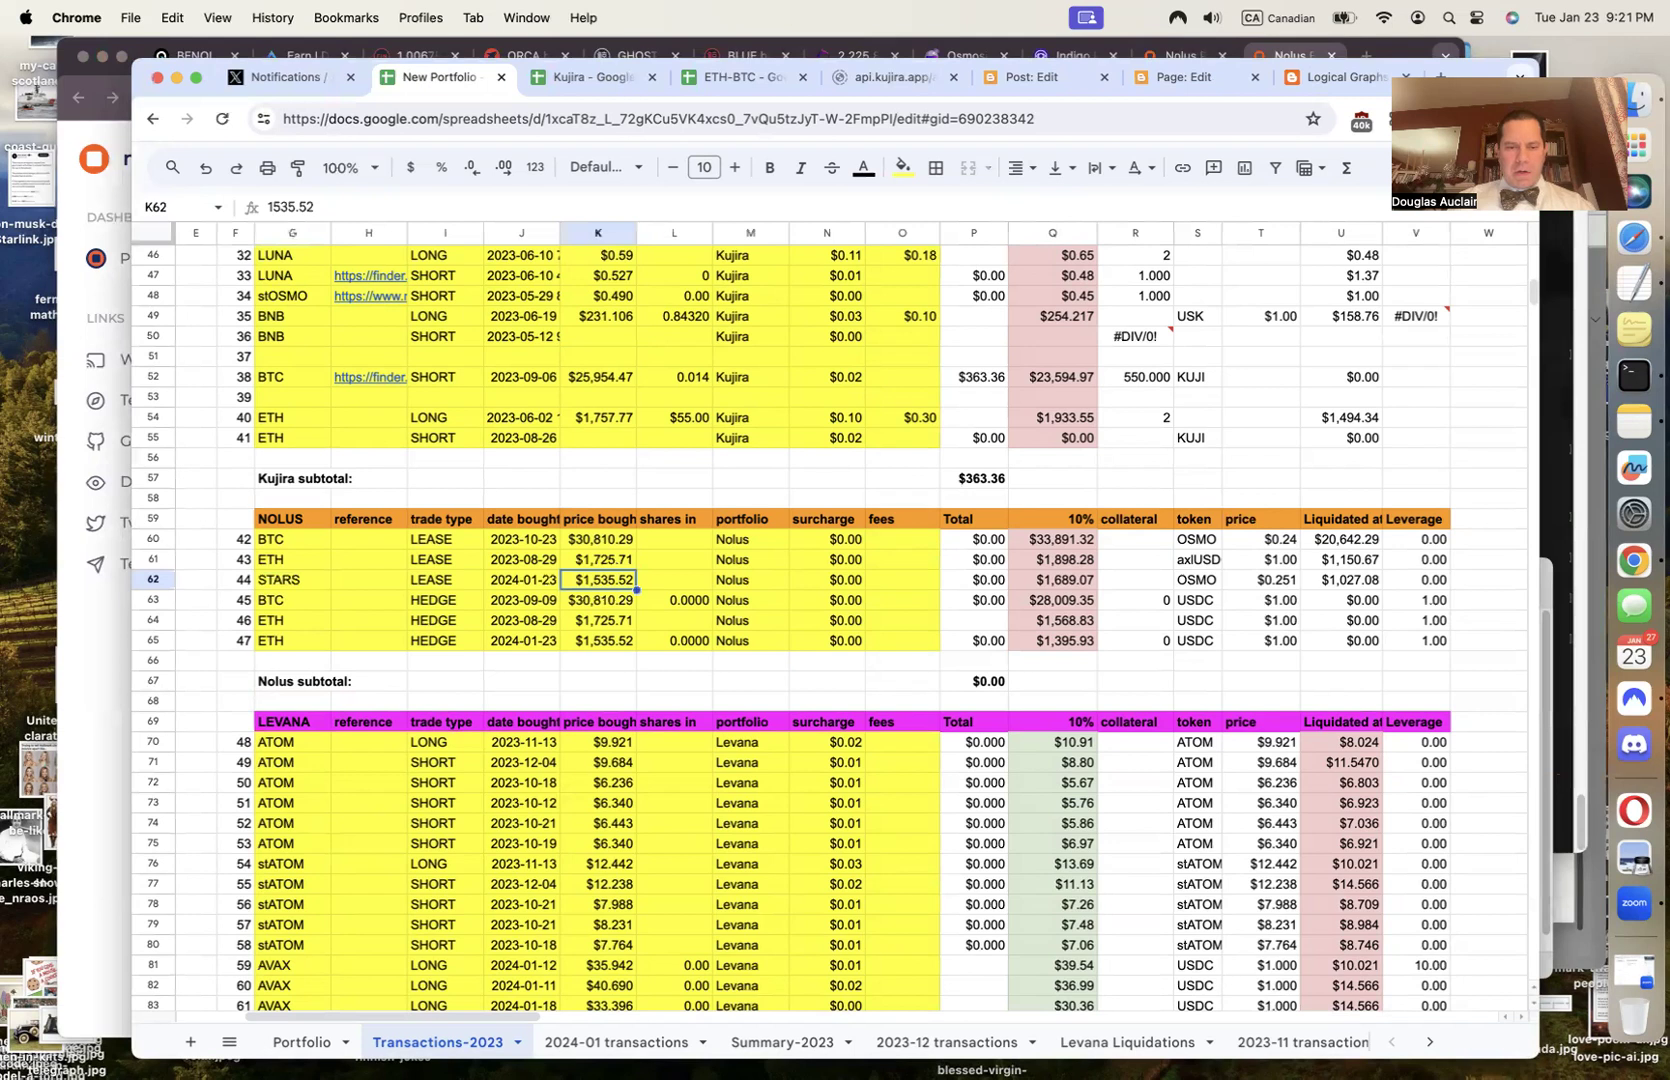
key(Delete)
key(Right)
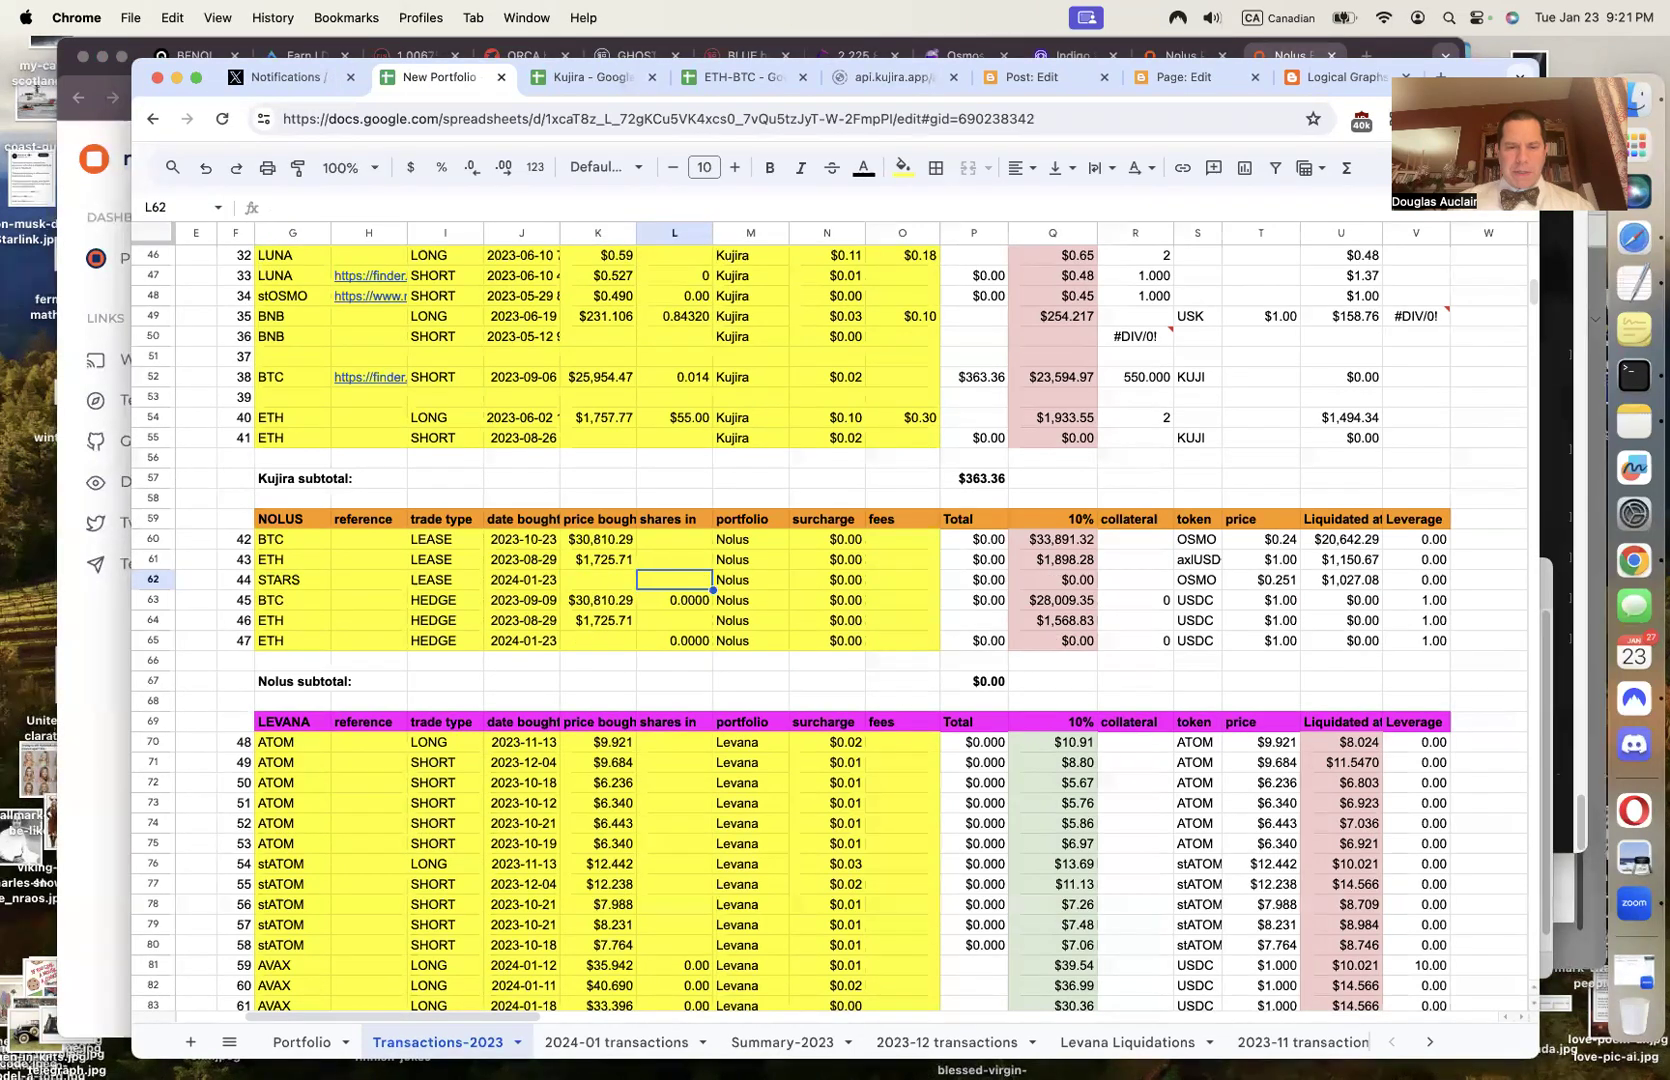
click(827, 580)
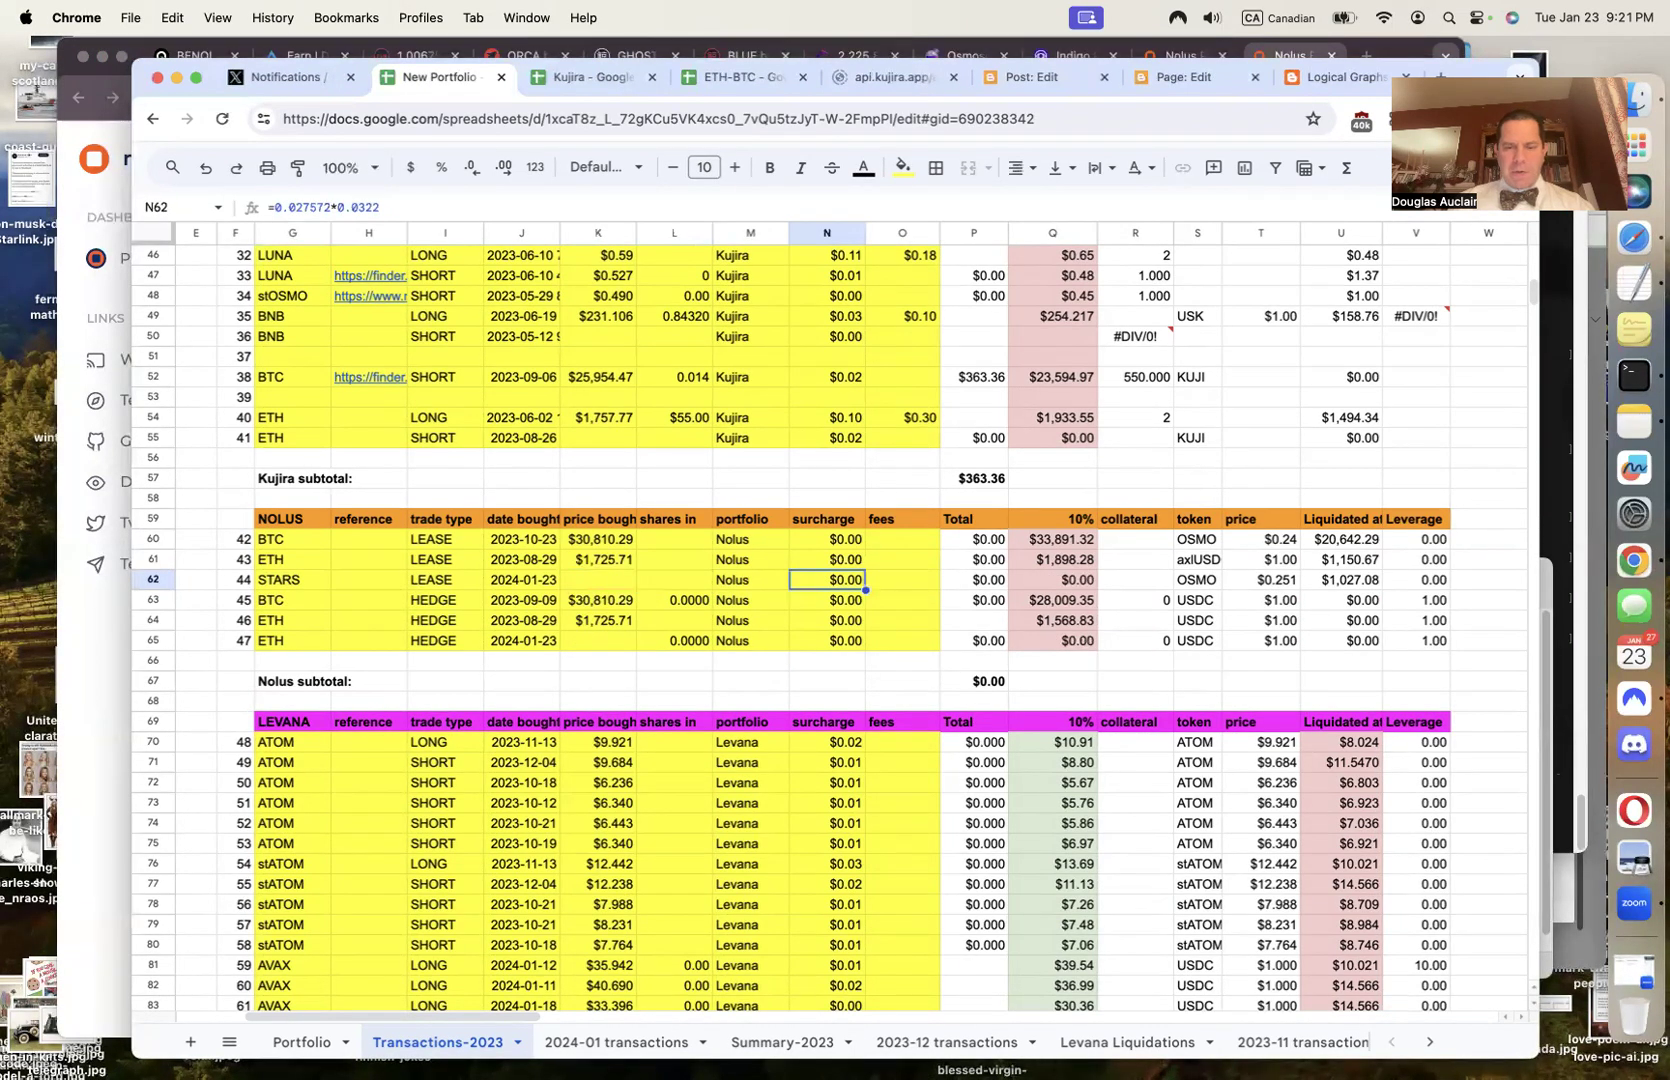
click(902, 580)
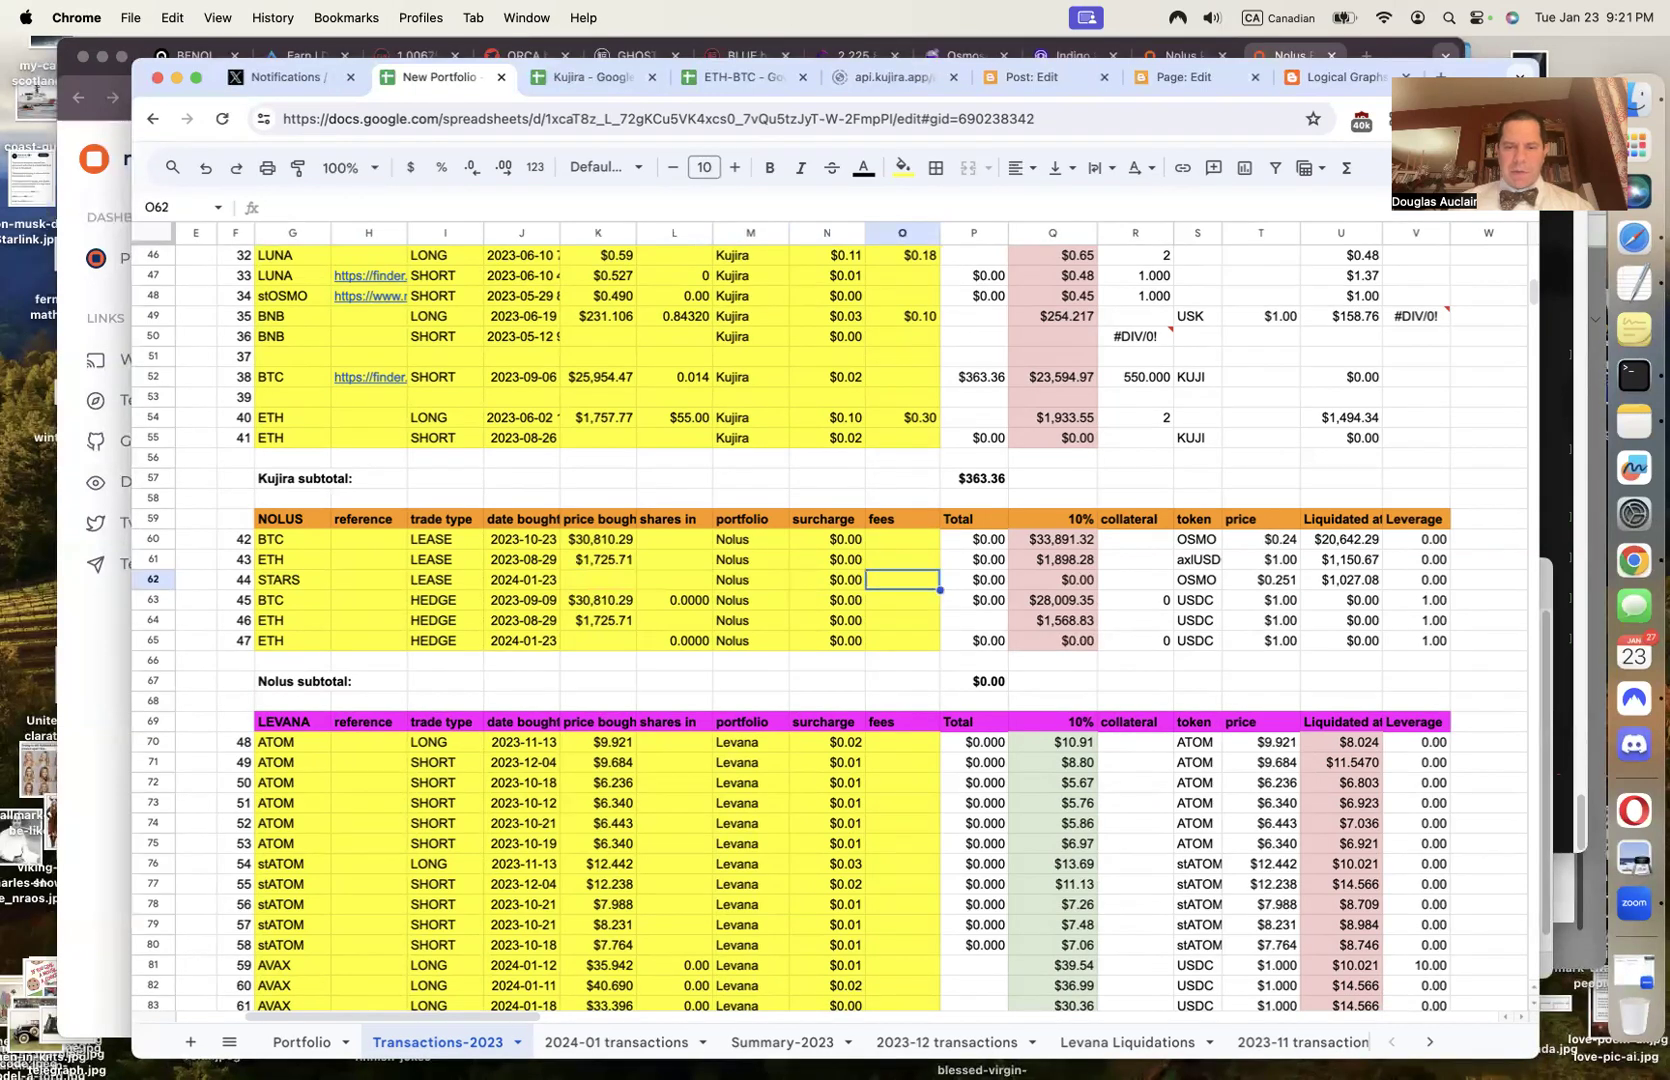
click(973, 580)
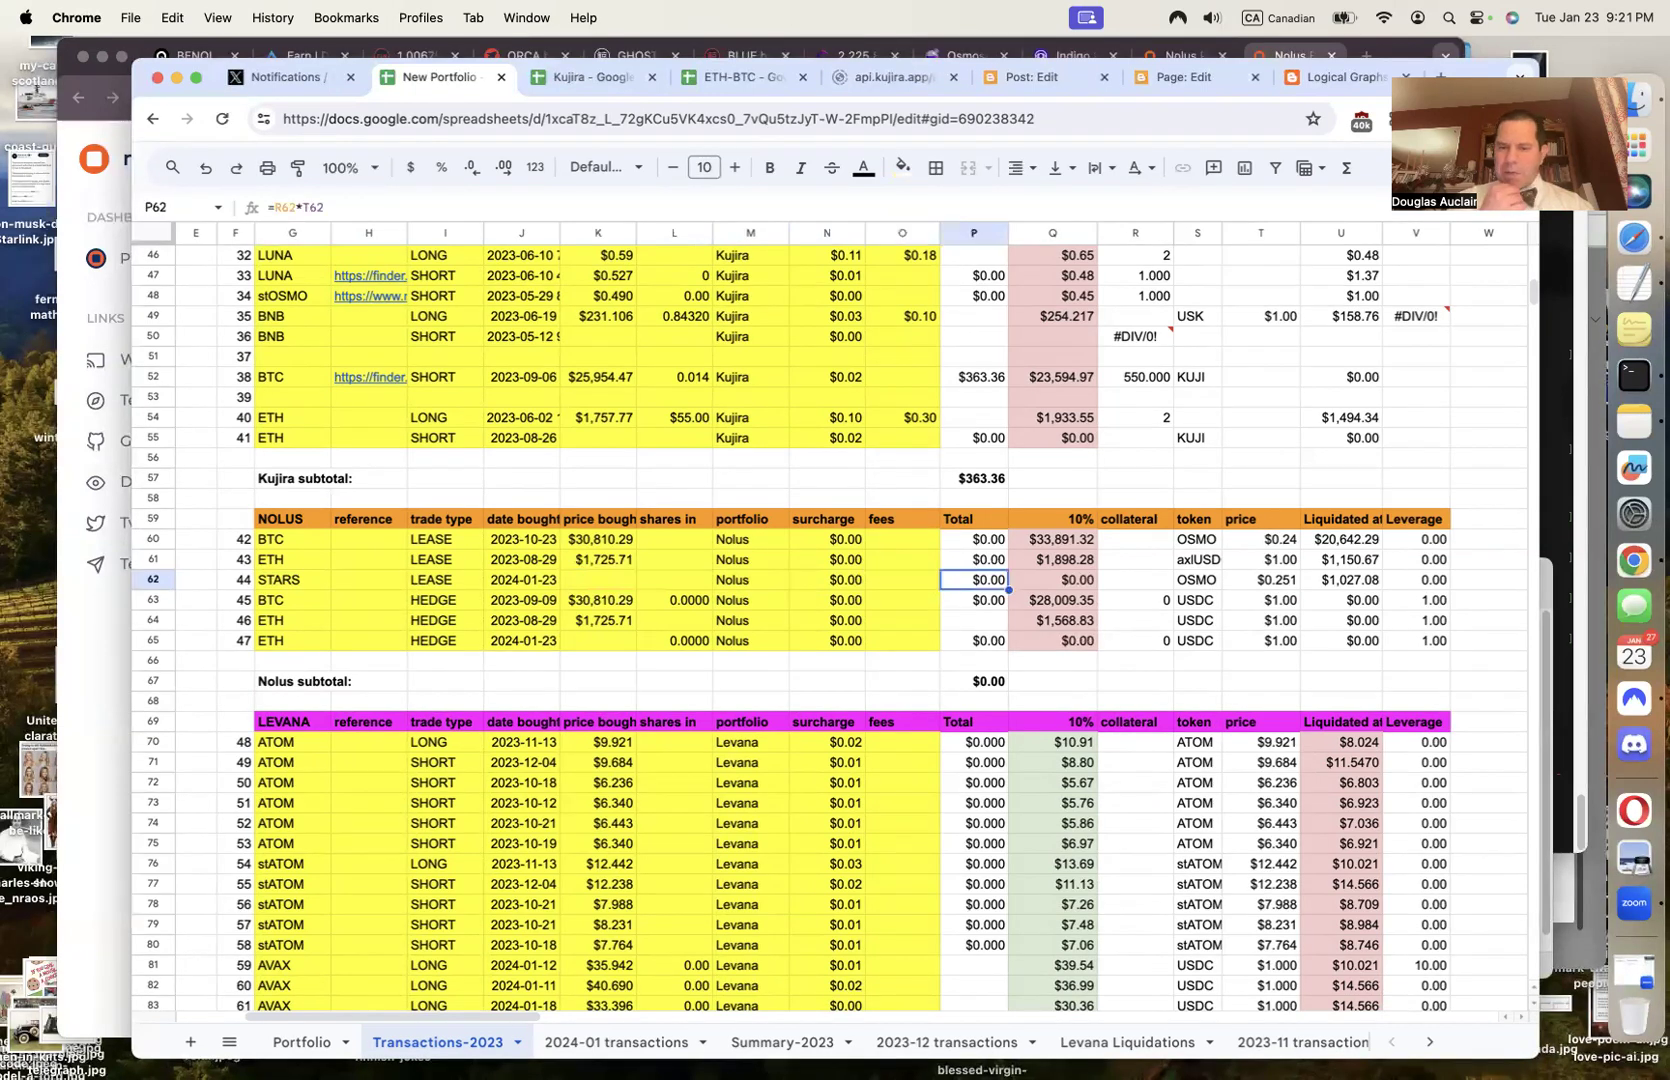
key(Right)
key(Right)
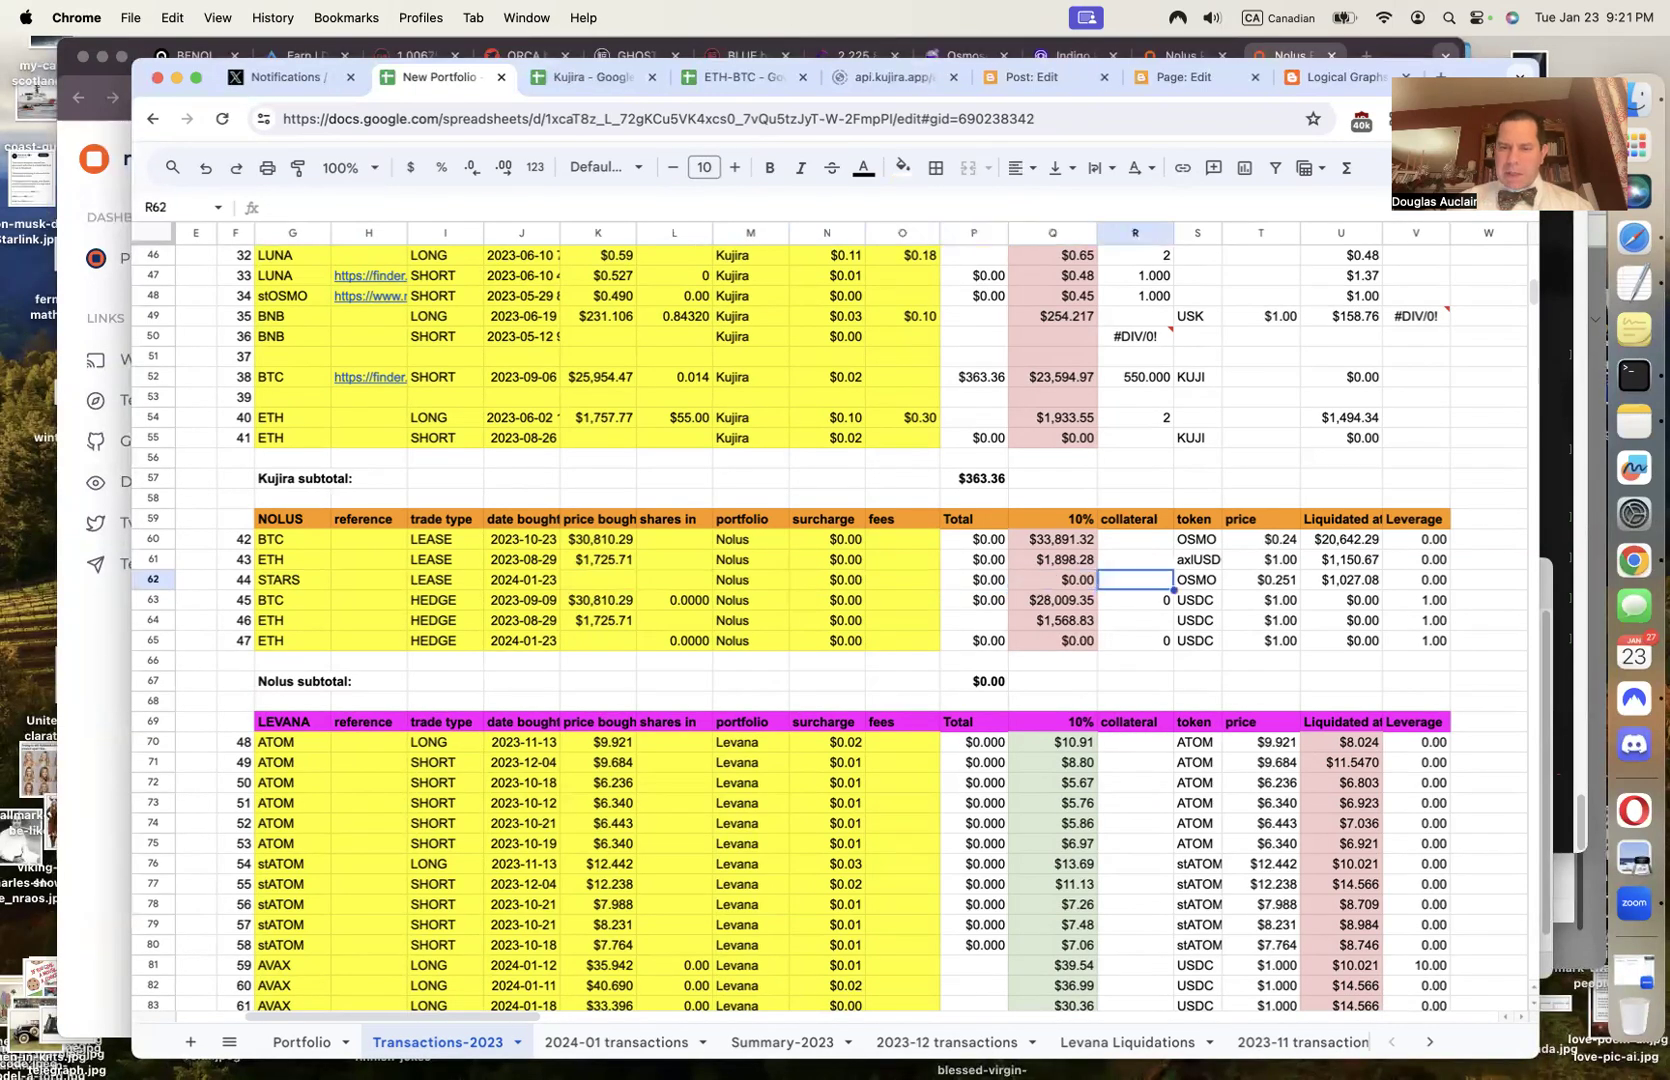
text(40)
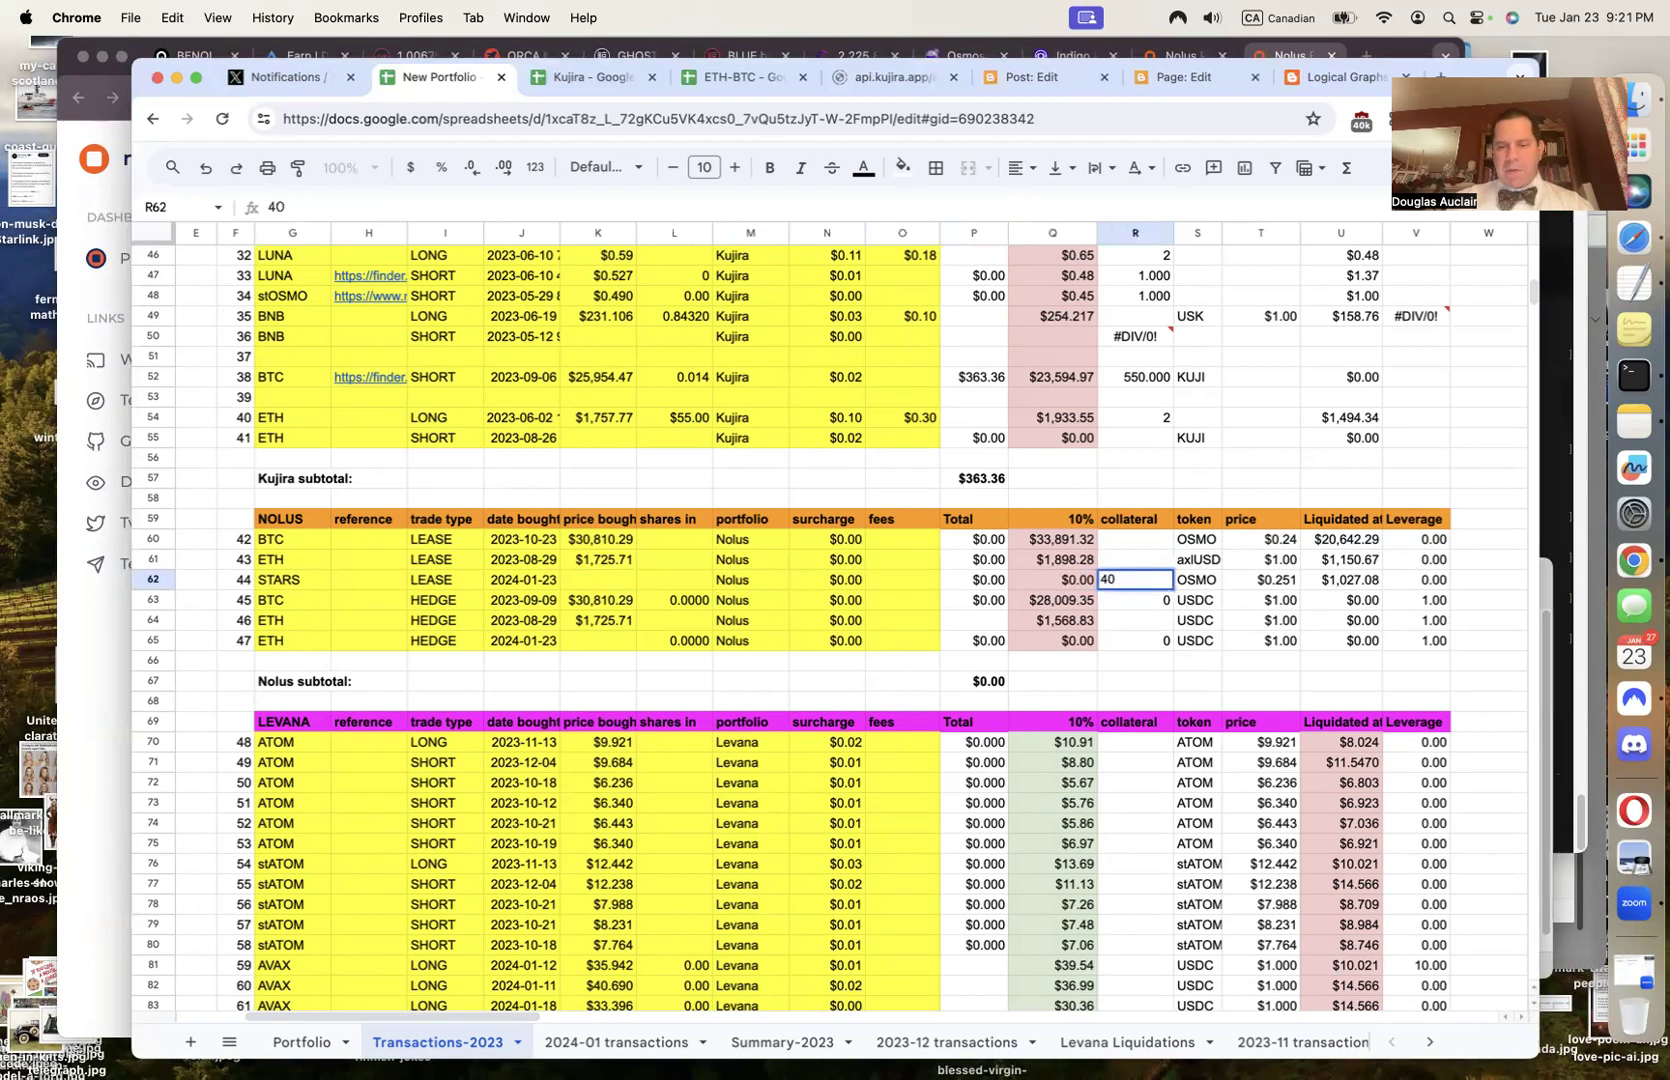
key(Tab)
text(axlUSDC)
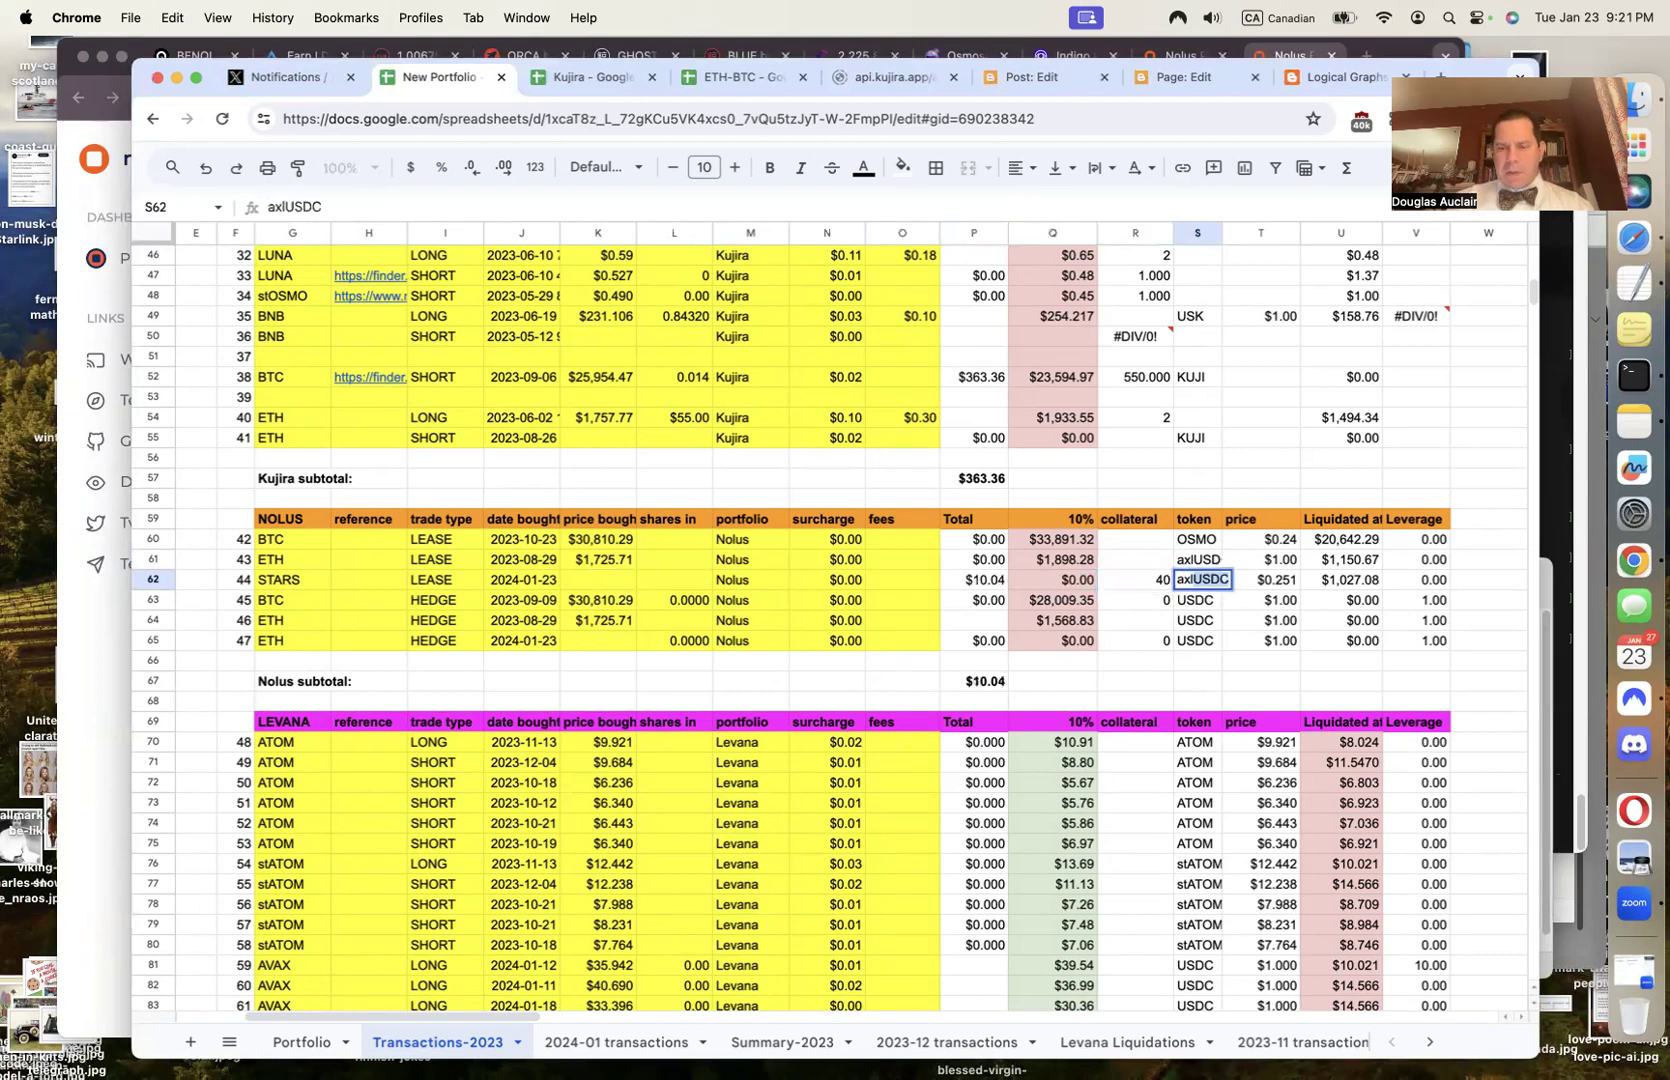
key(Tab)
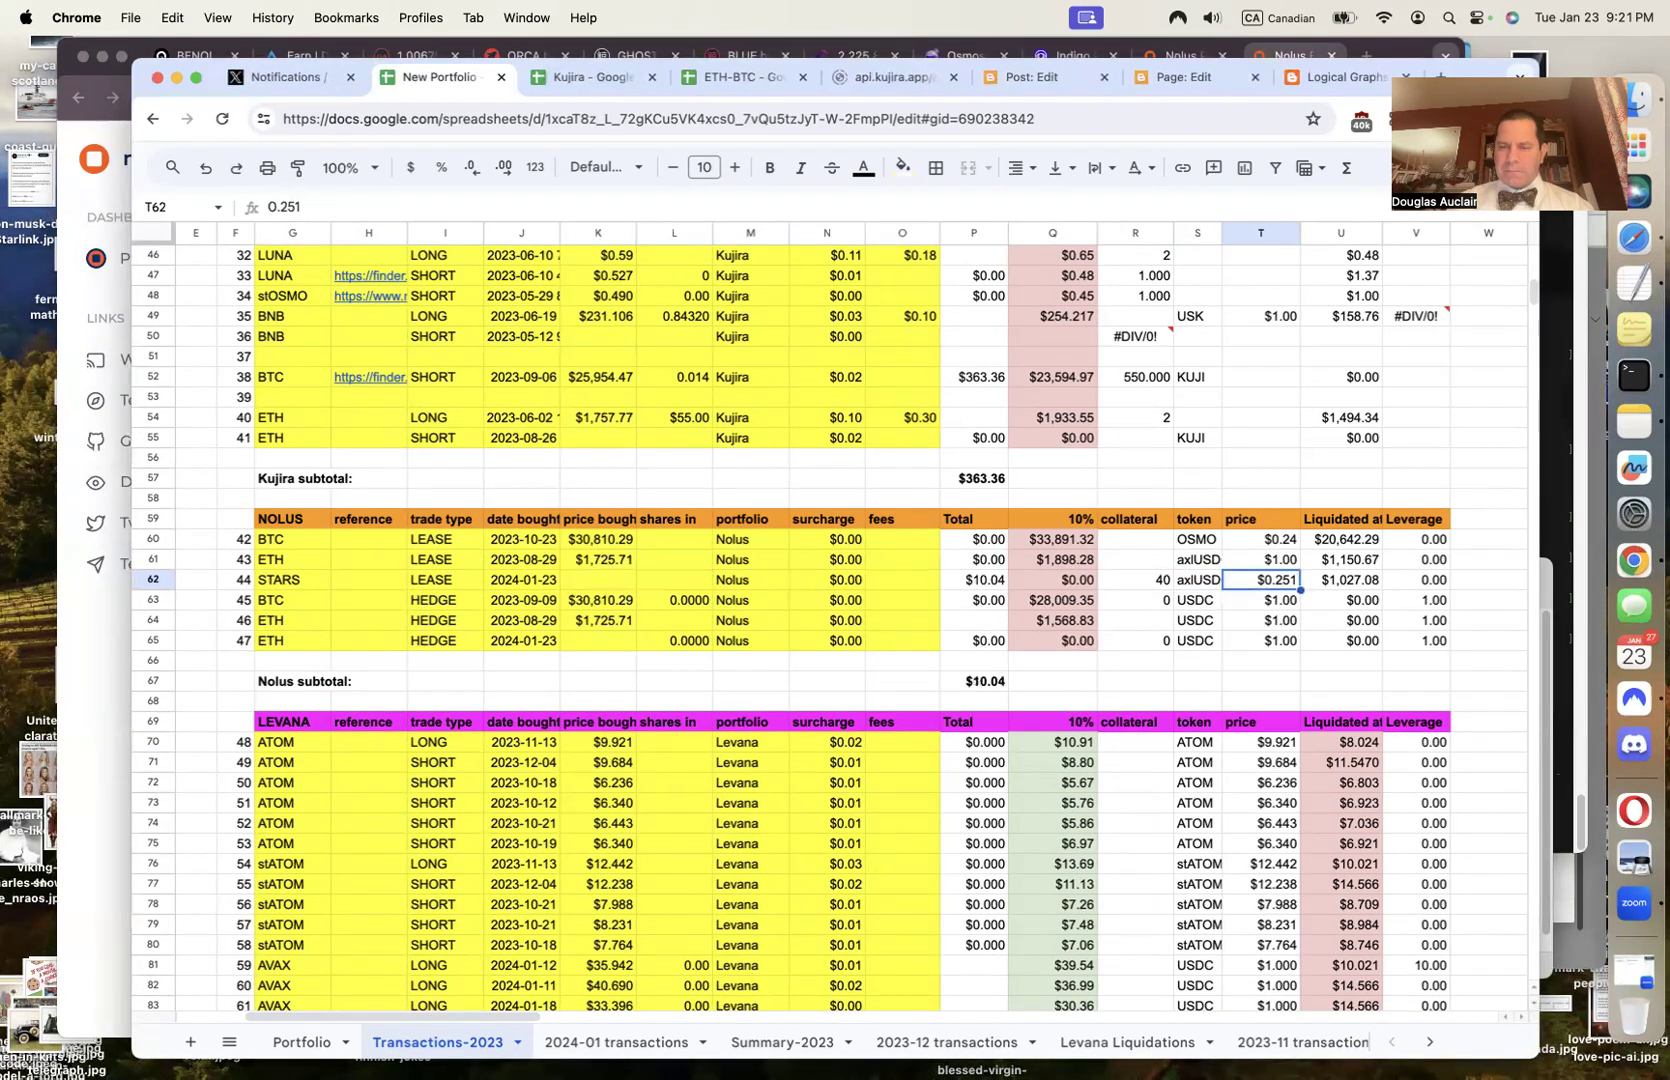
key(Tab)
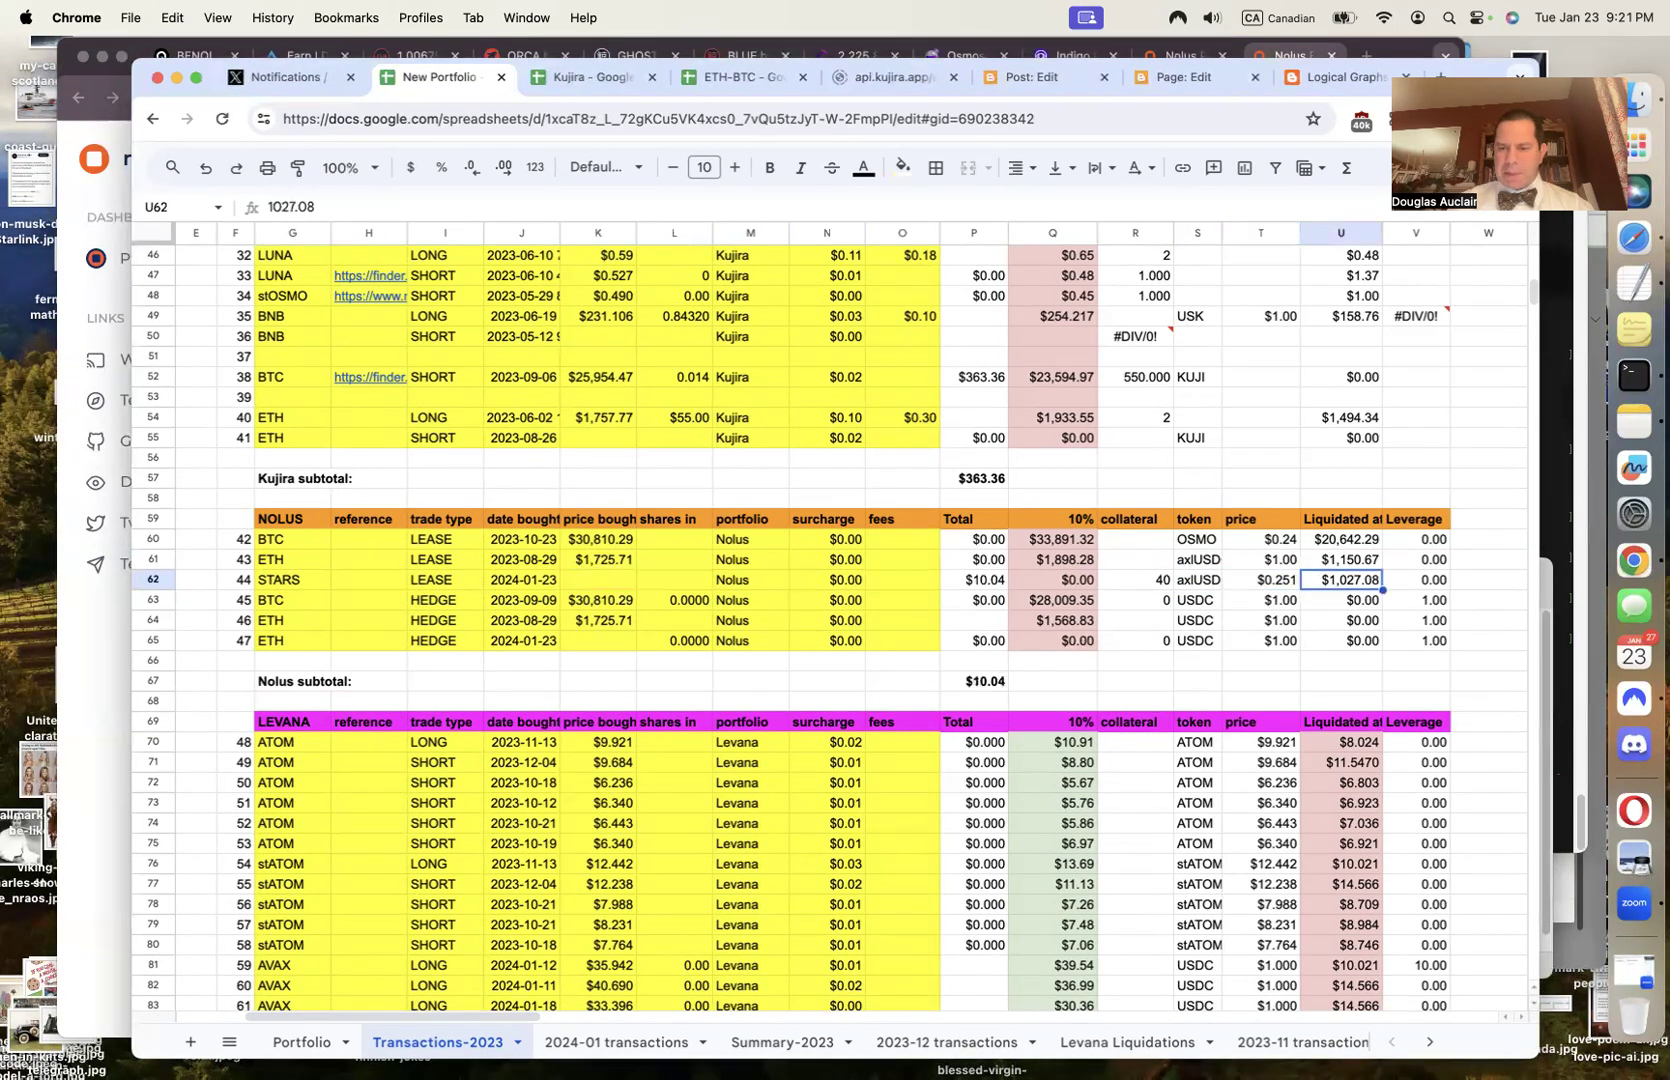
key(Tab)
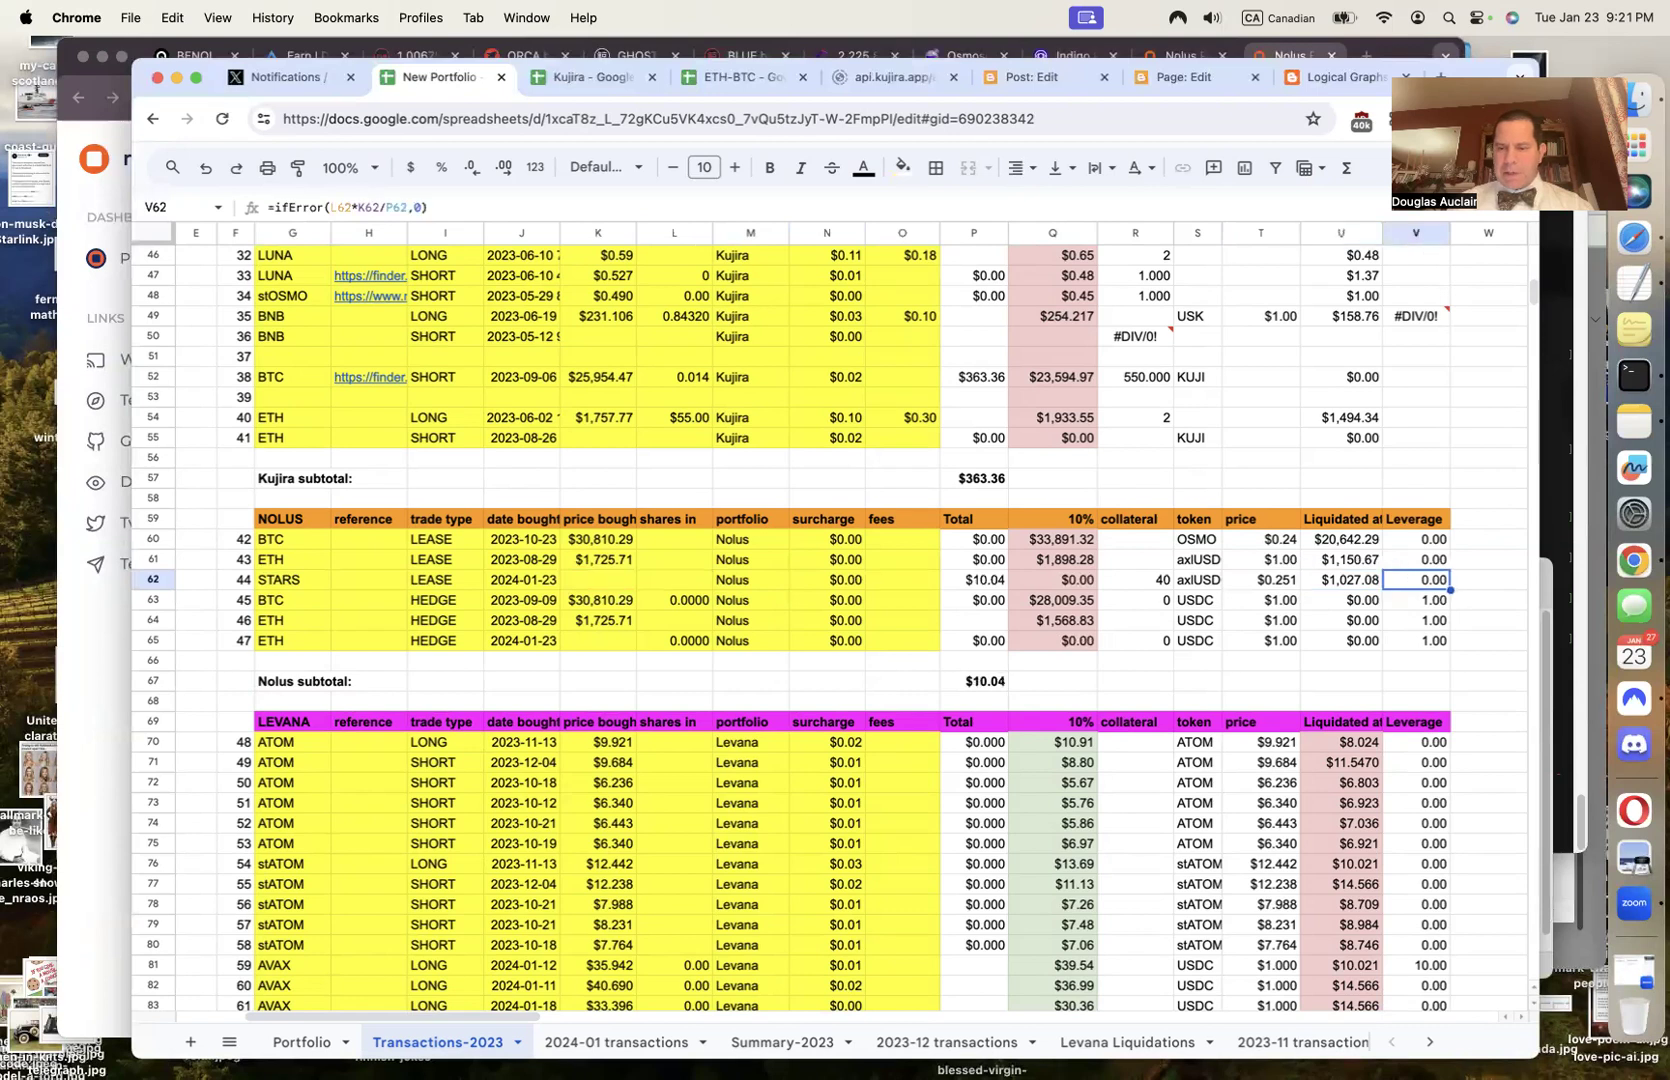
key(Left)
key(Left)
key(Left)
key(Left)
key(Left)
key(Left)
key(Left)
key(Left)
key(Left)
key(Left)
key(Left)
key(Left)
key(Left)
key(Left)
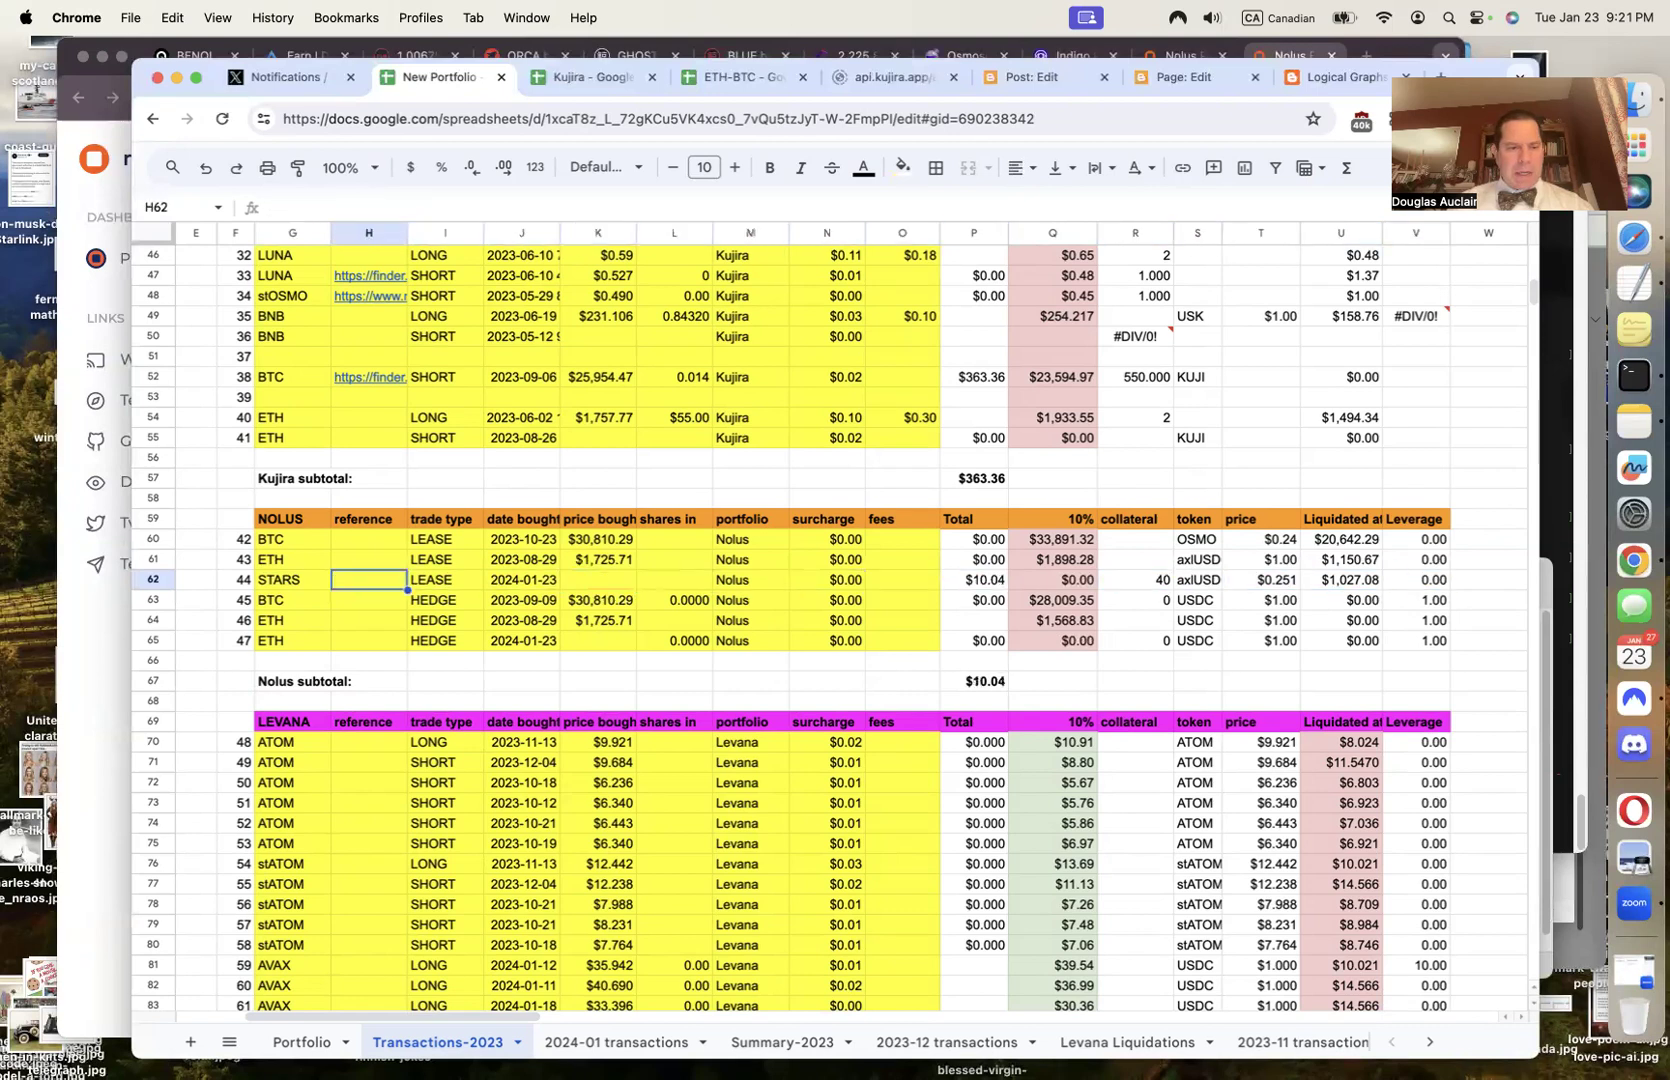
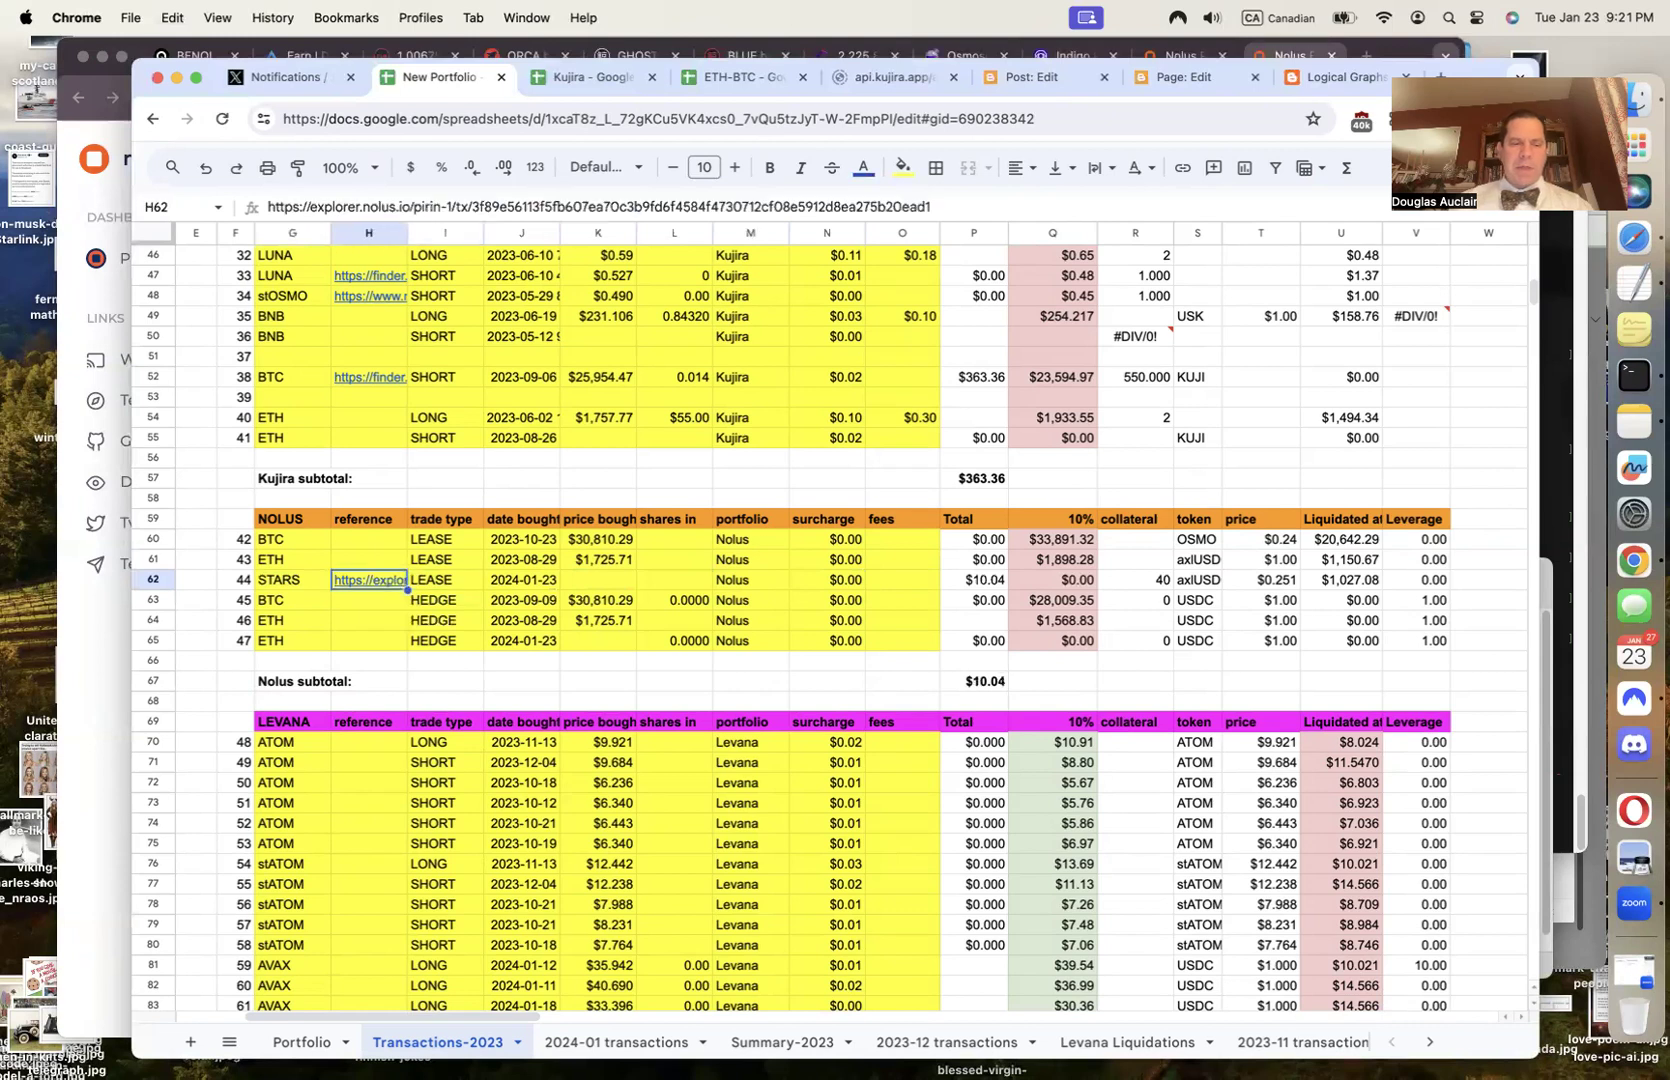
Paste the explorer link as the reference in H62 and enter =1*0.02802 as the N62 surcharge
click(100, 835)
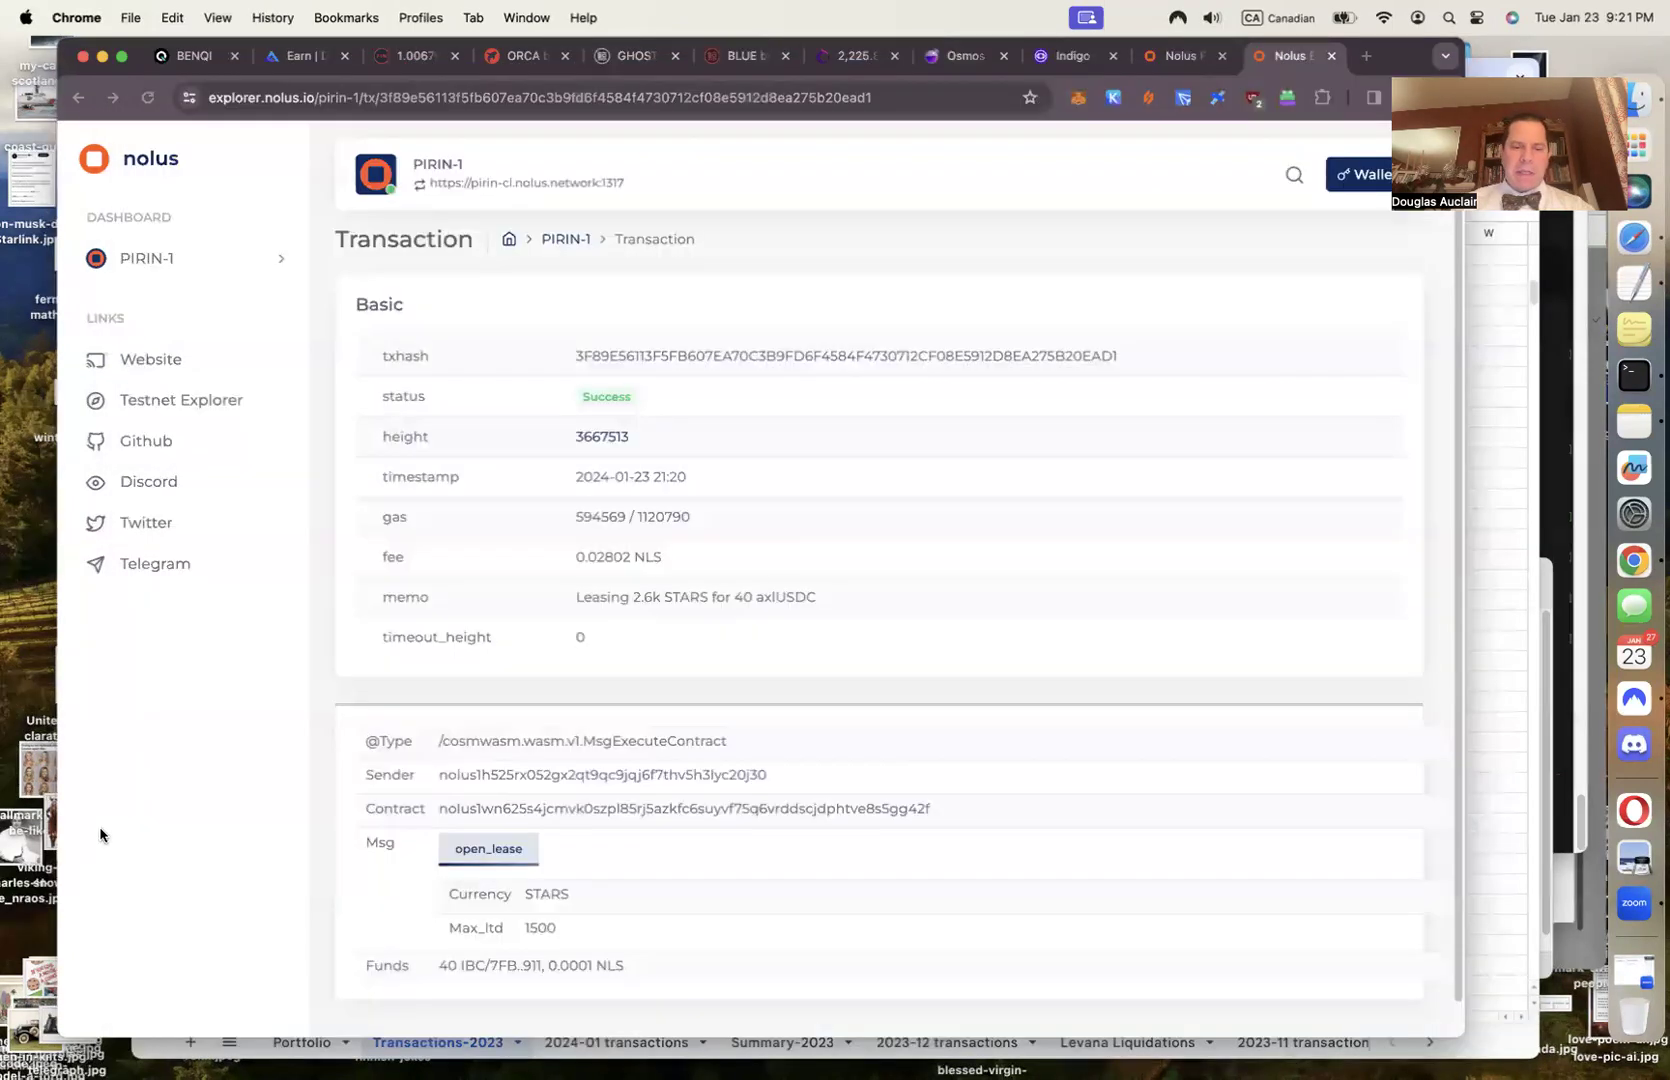
double_click(611, 556)
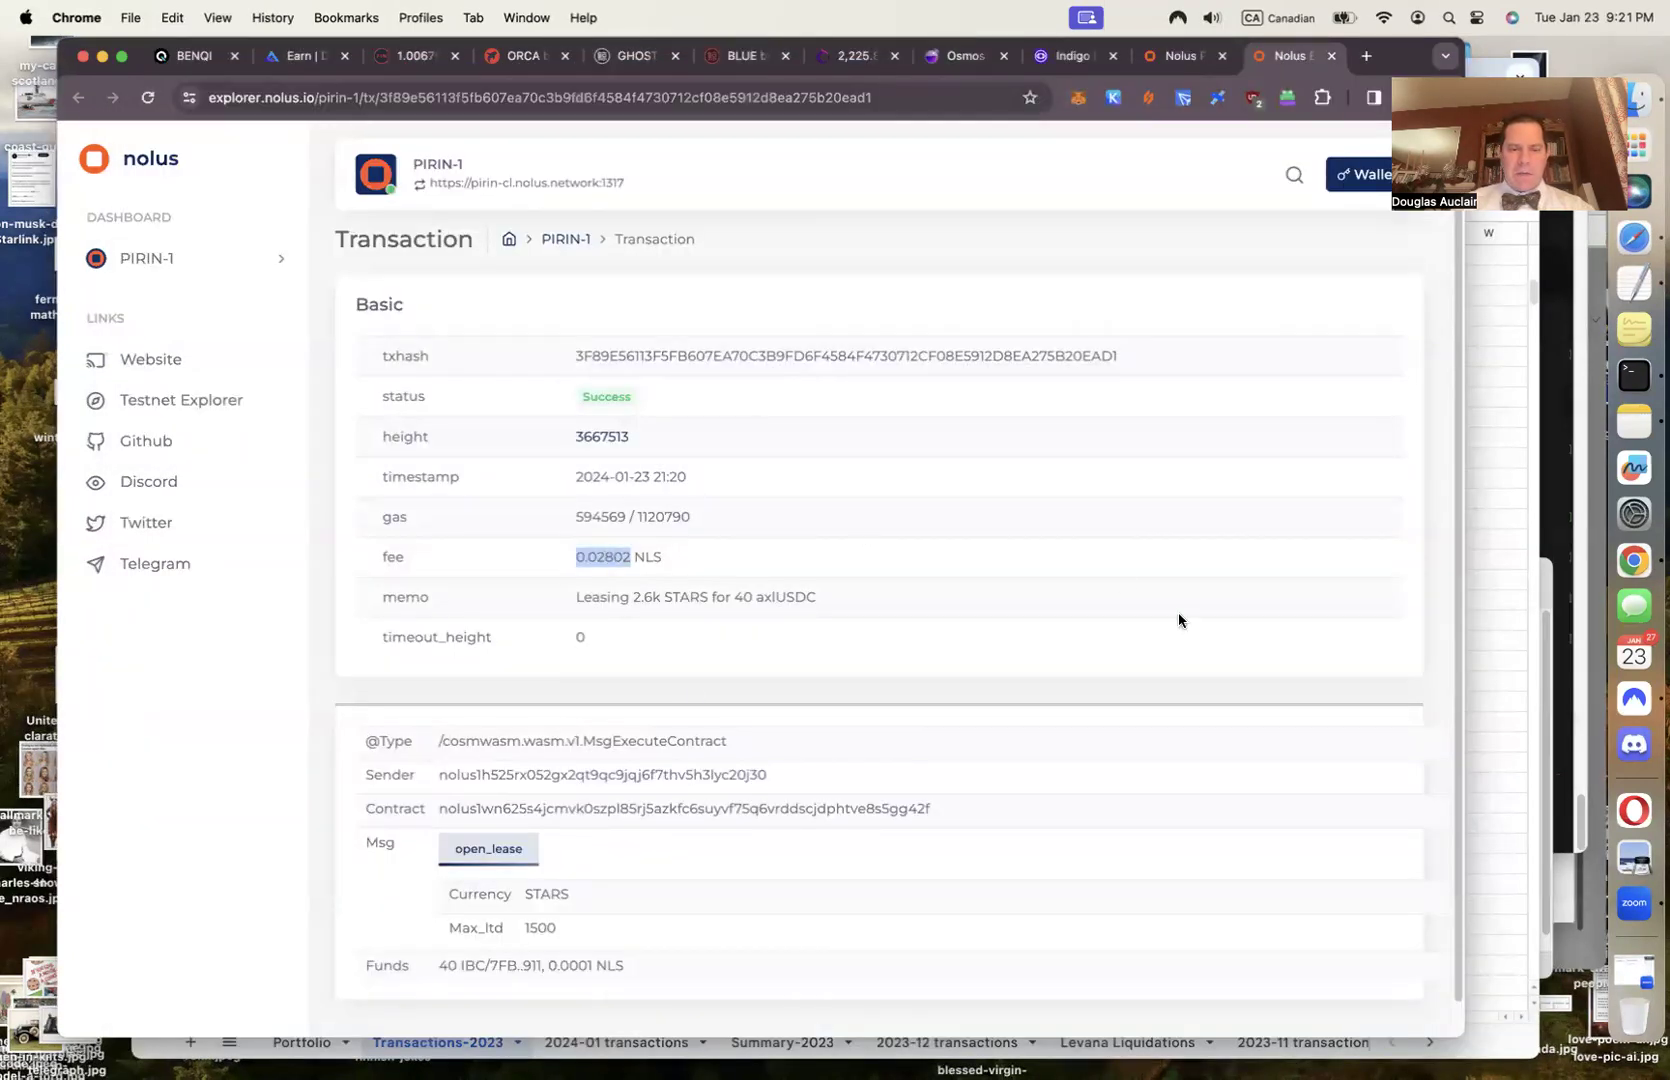
click(1500, 718)
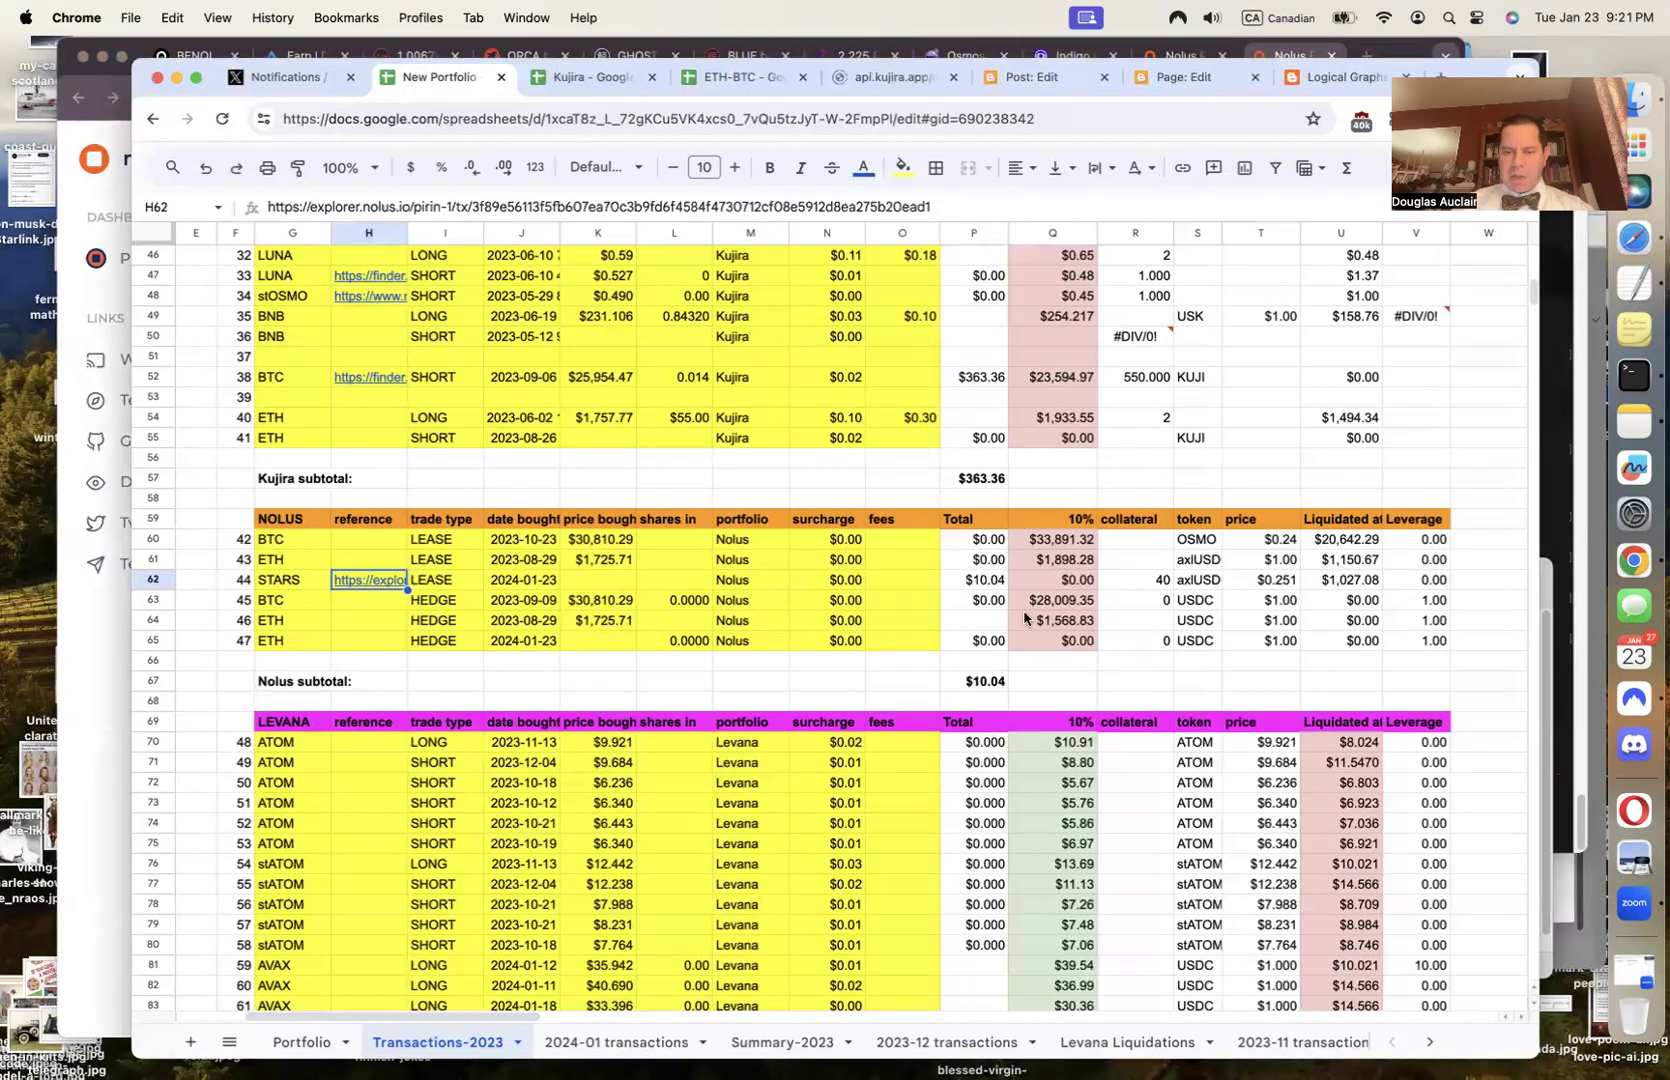
click(838, 585)
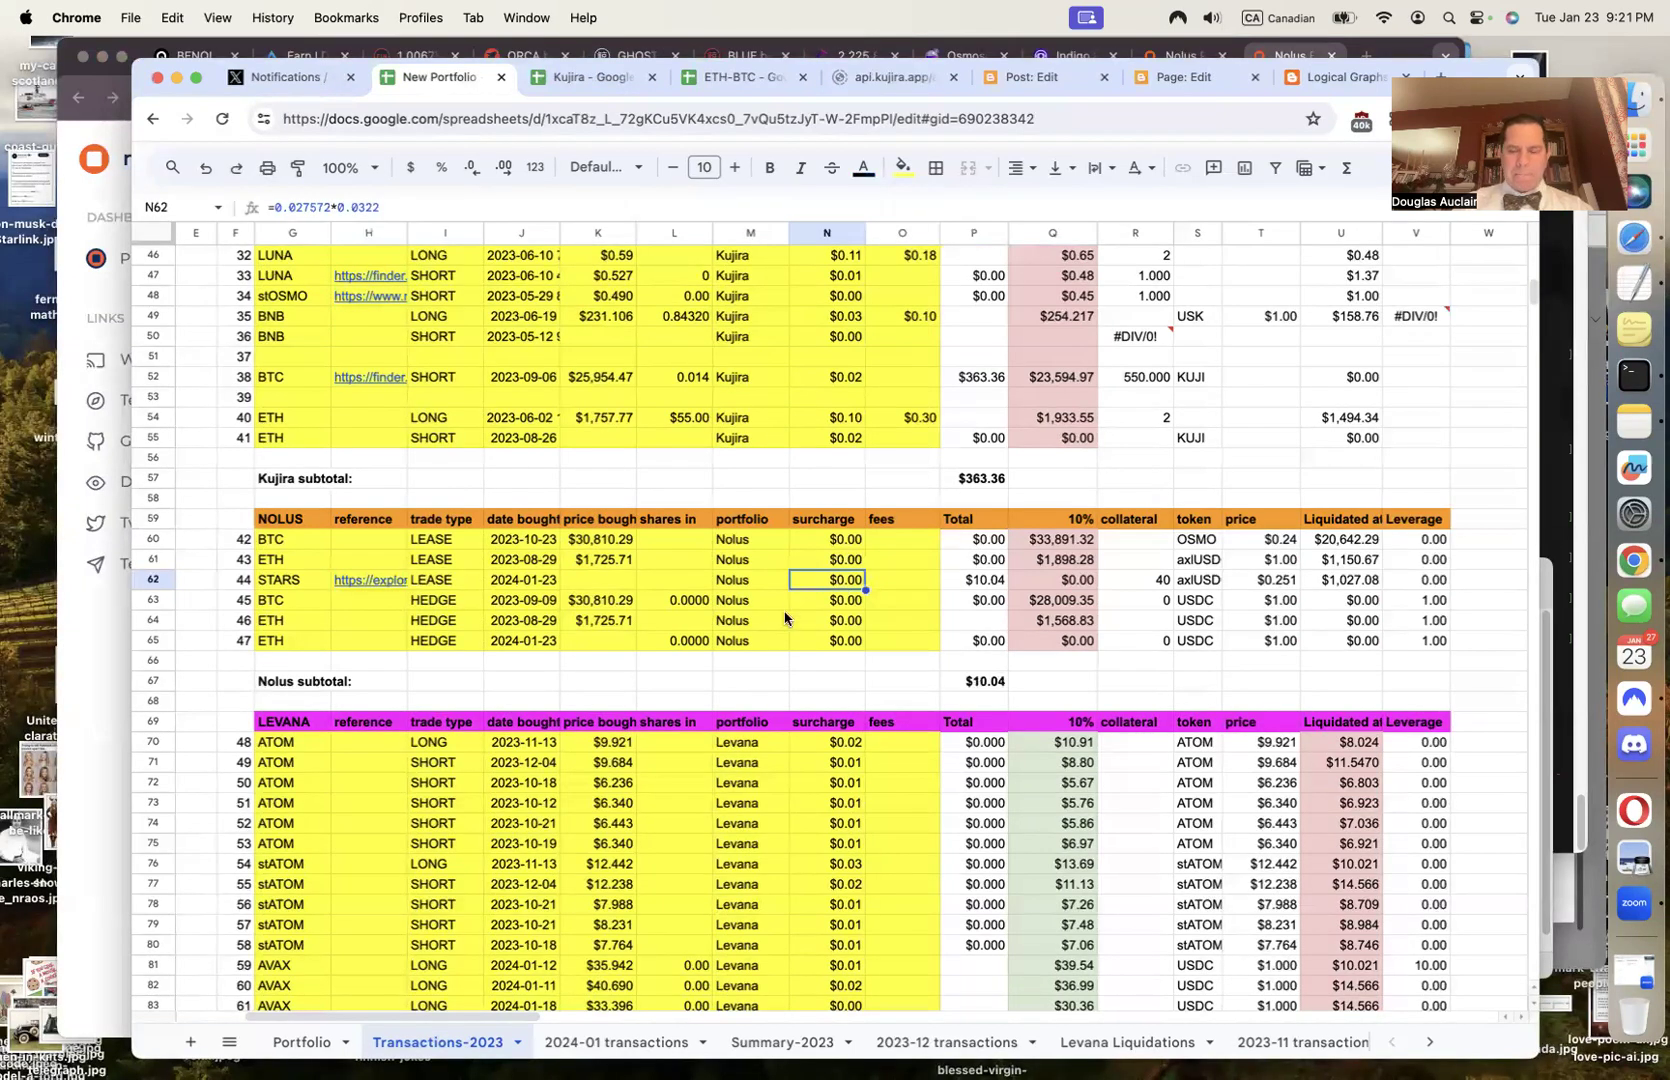
text(=)
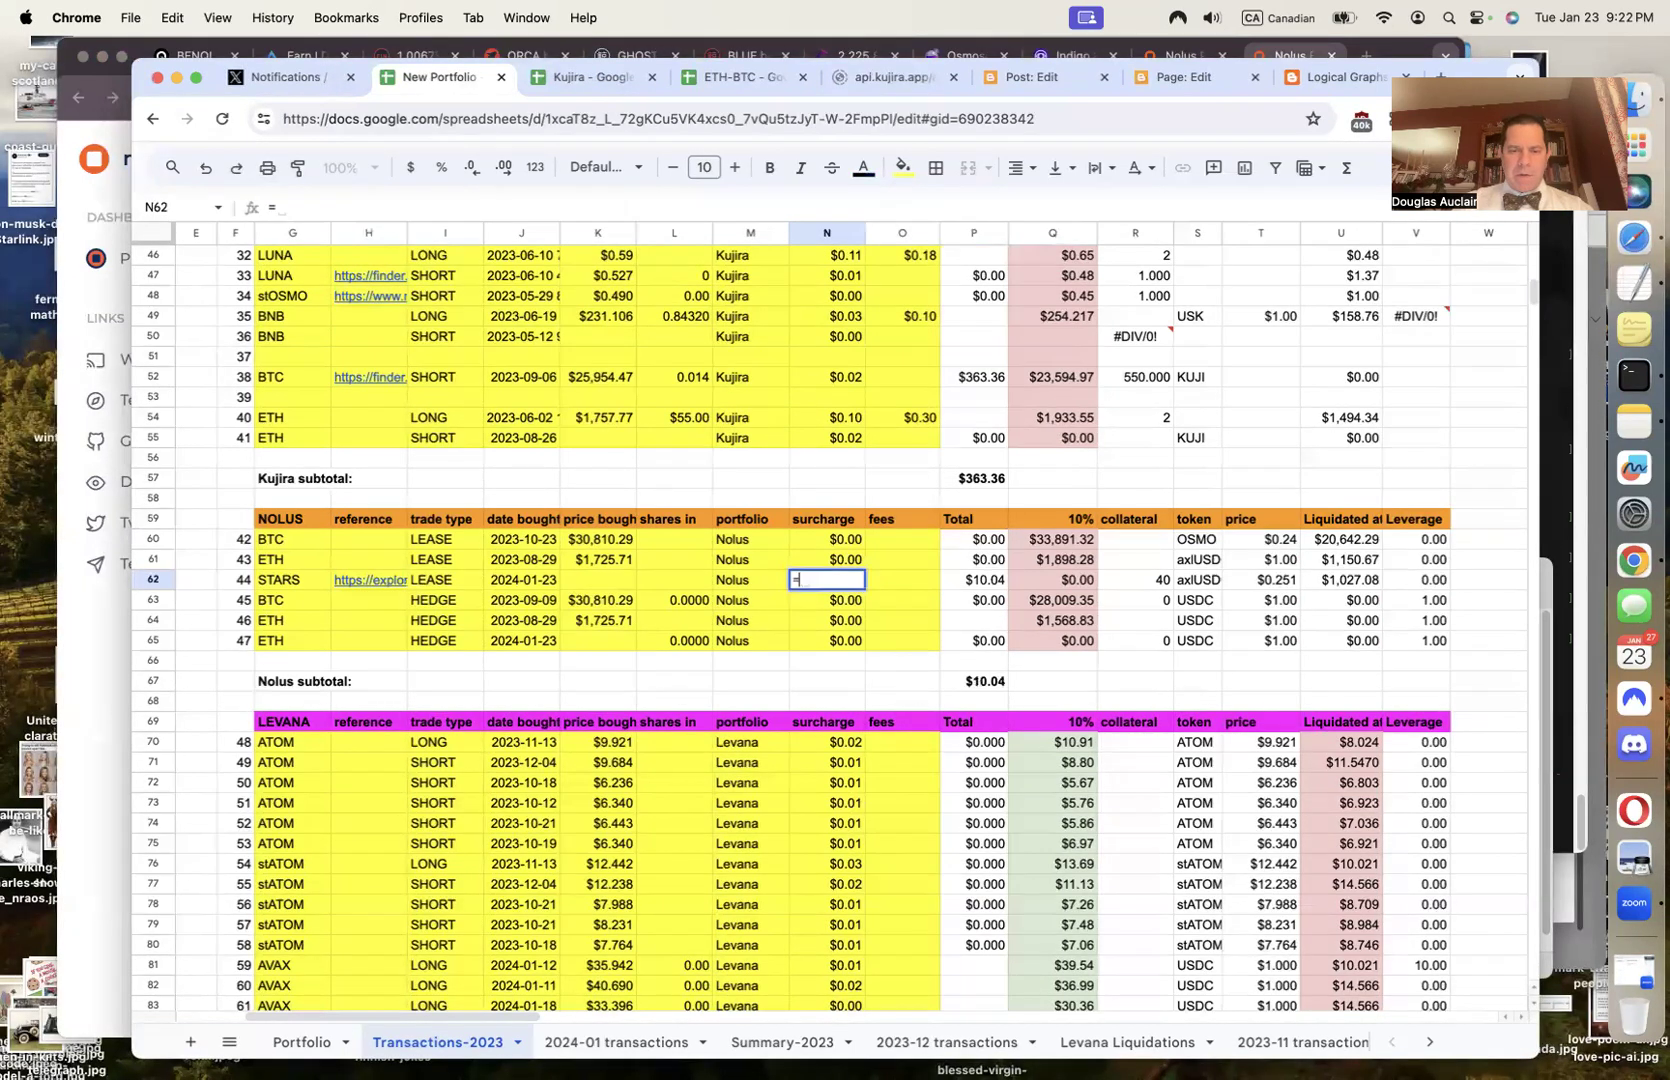
text(1*0.02802)
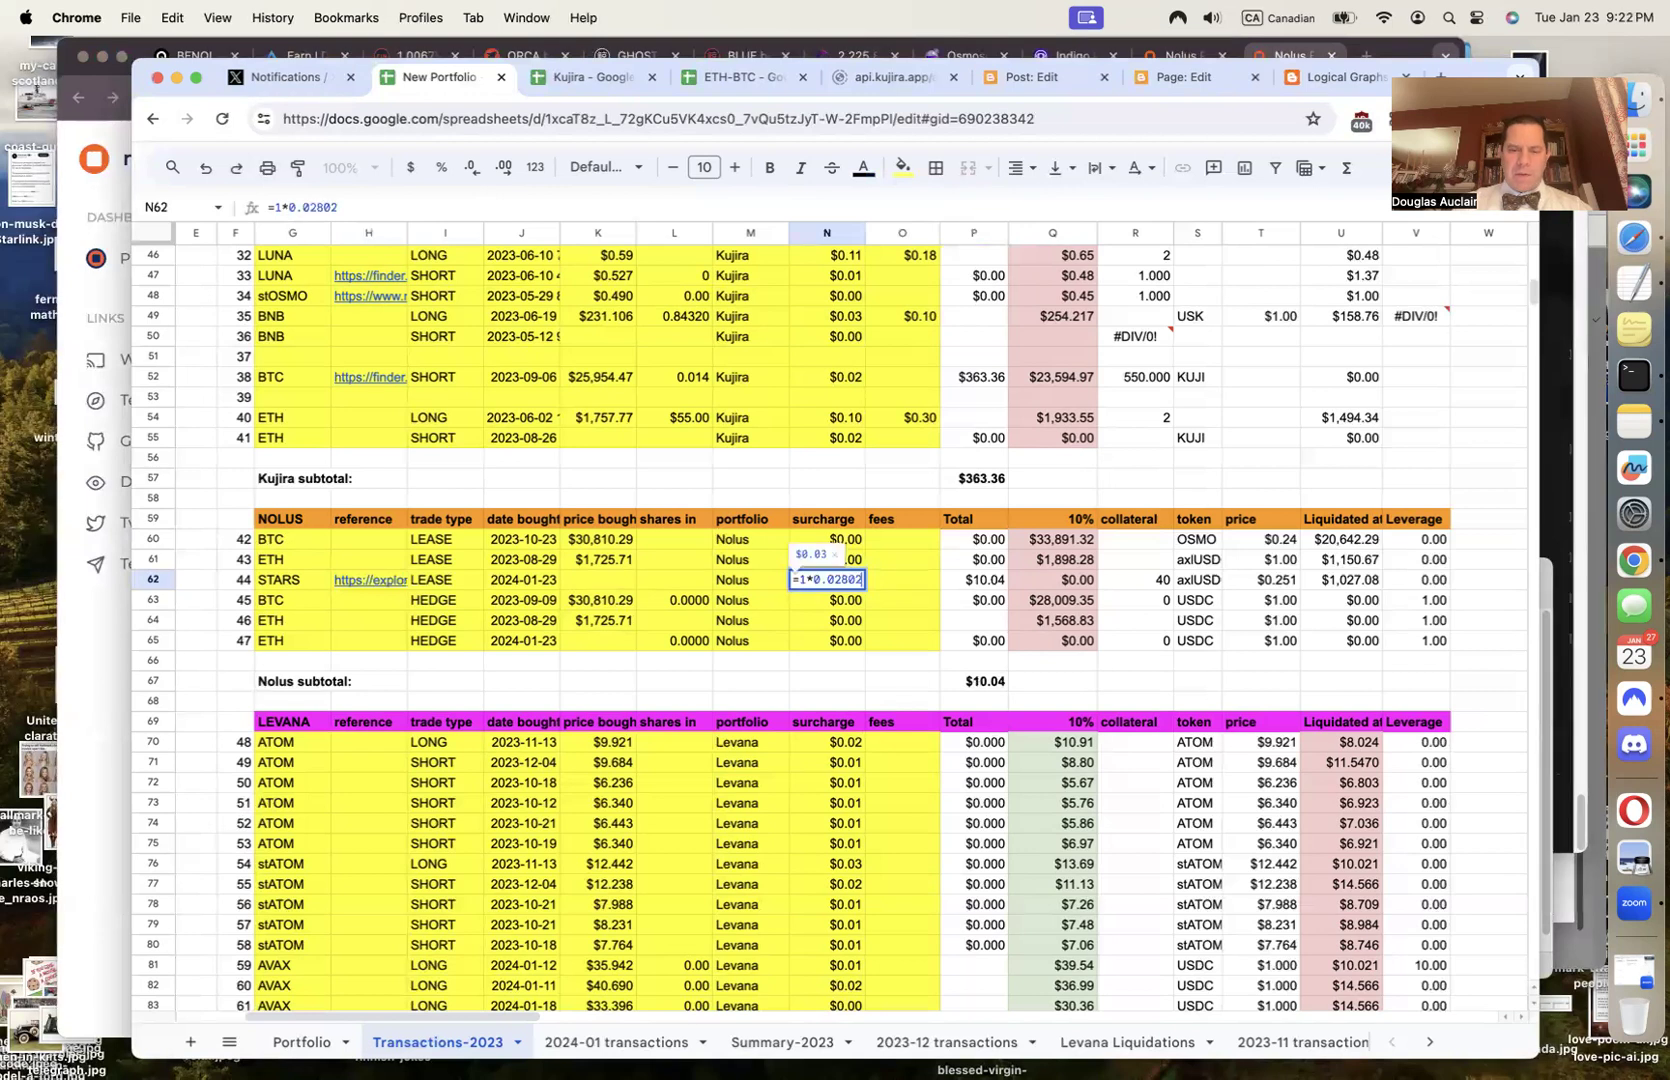
key(Return)
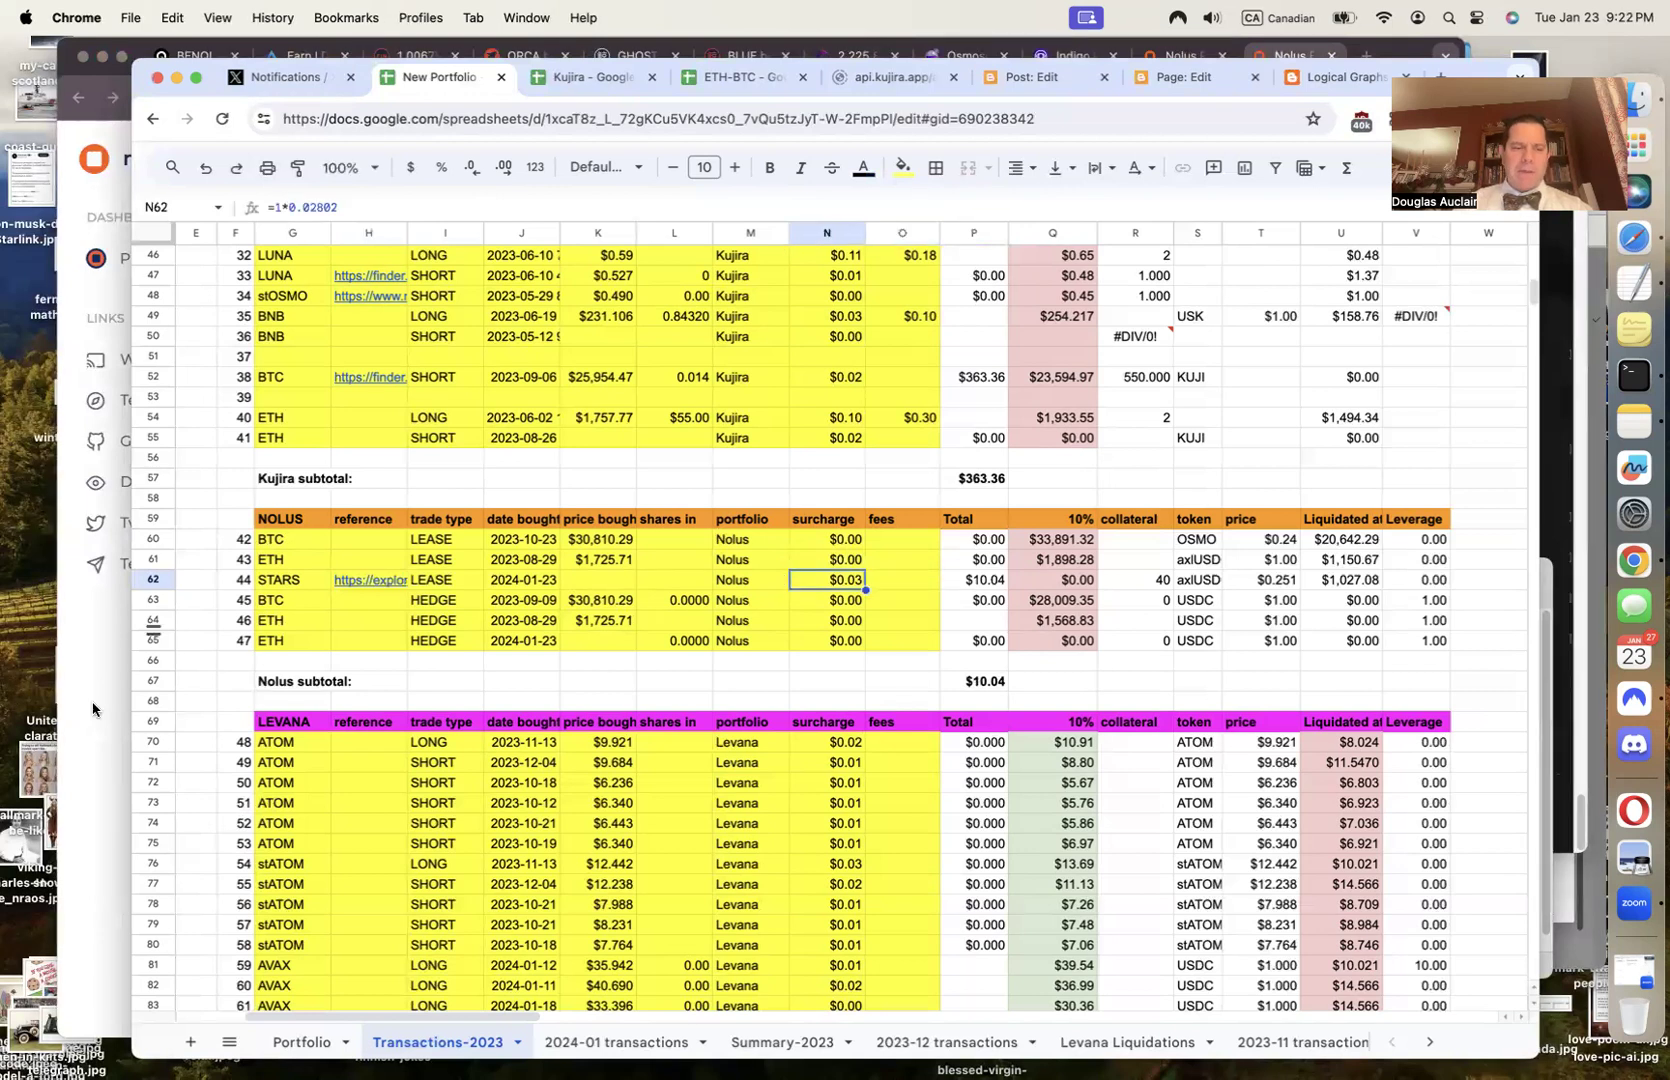
Close the explorer page and dismiss the lease success message
click(106, 742)
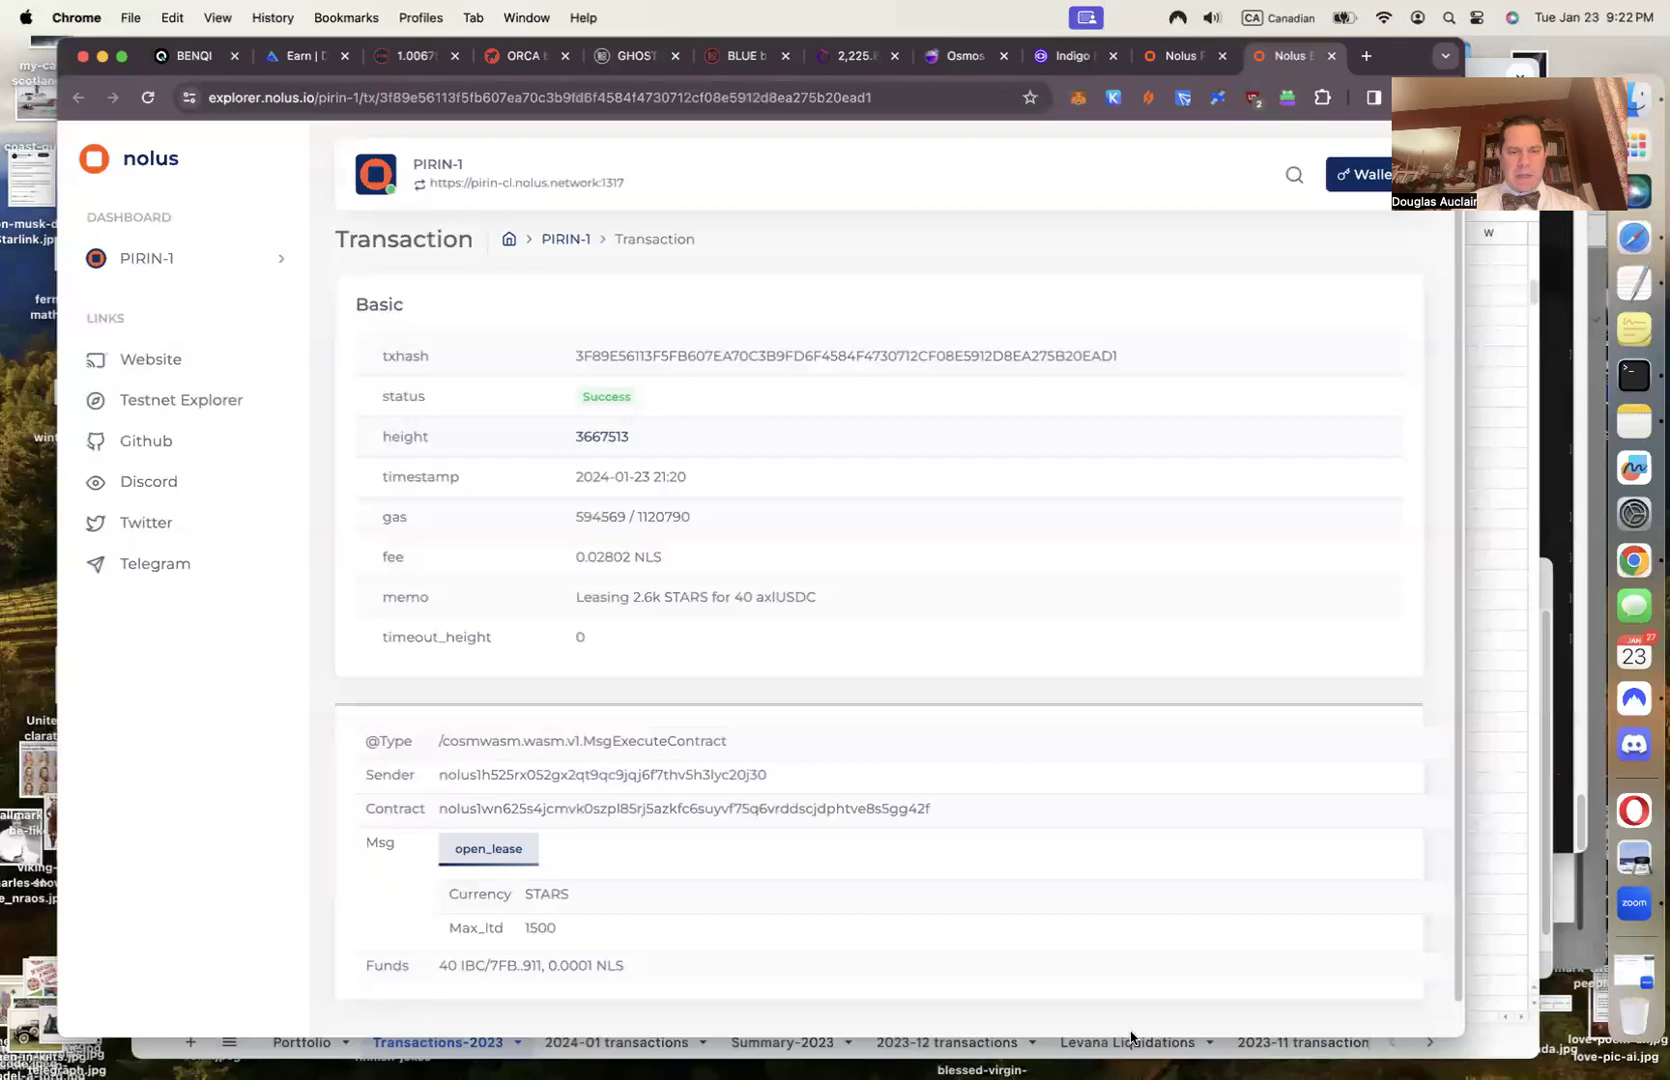
key(super+w)
click(766, 653)
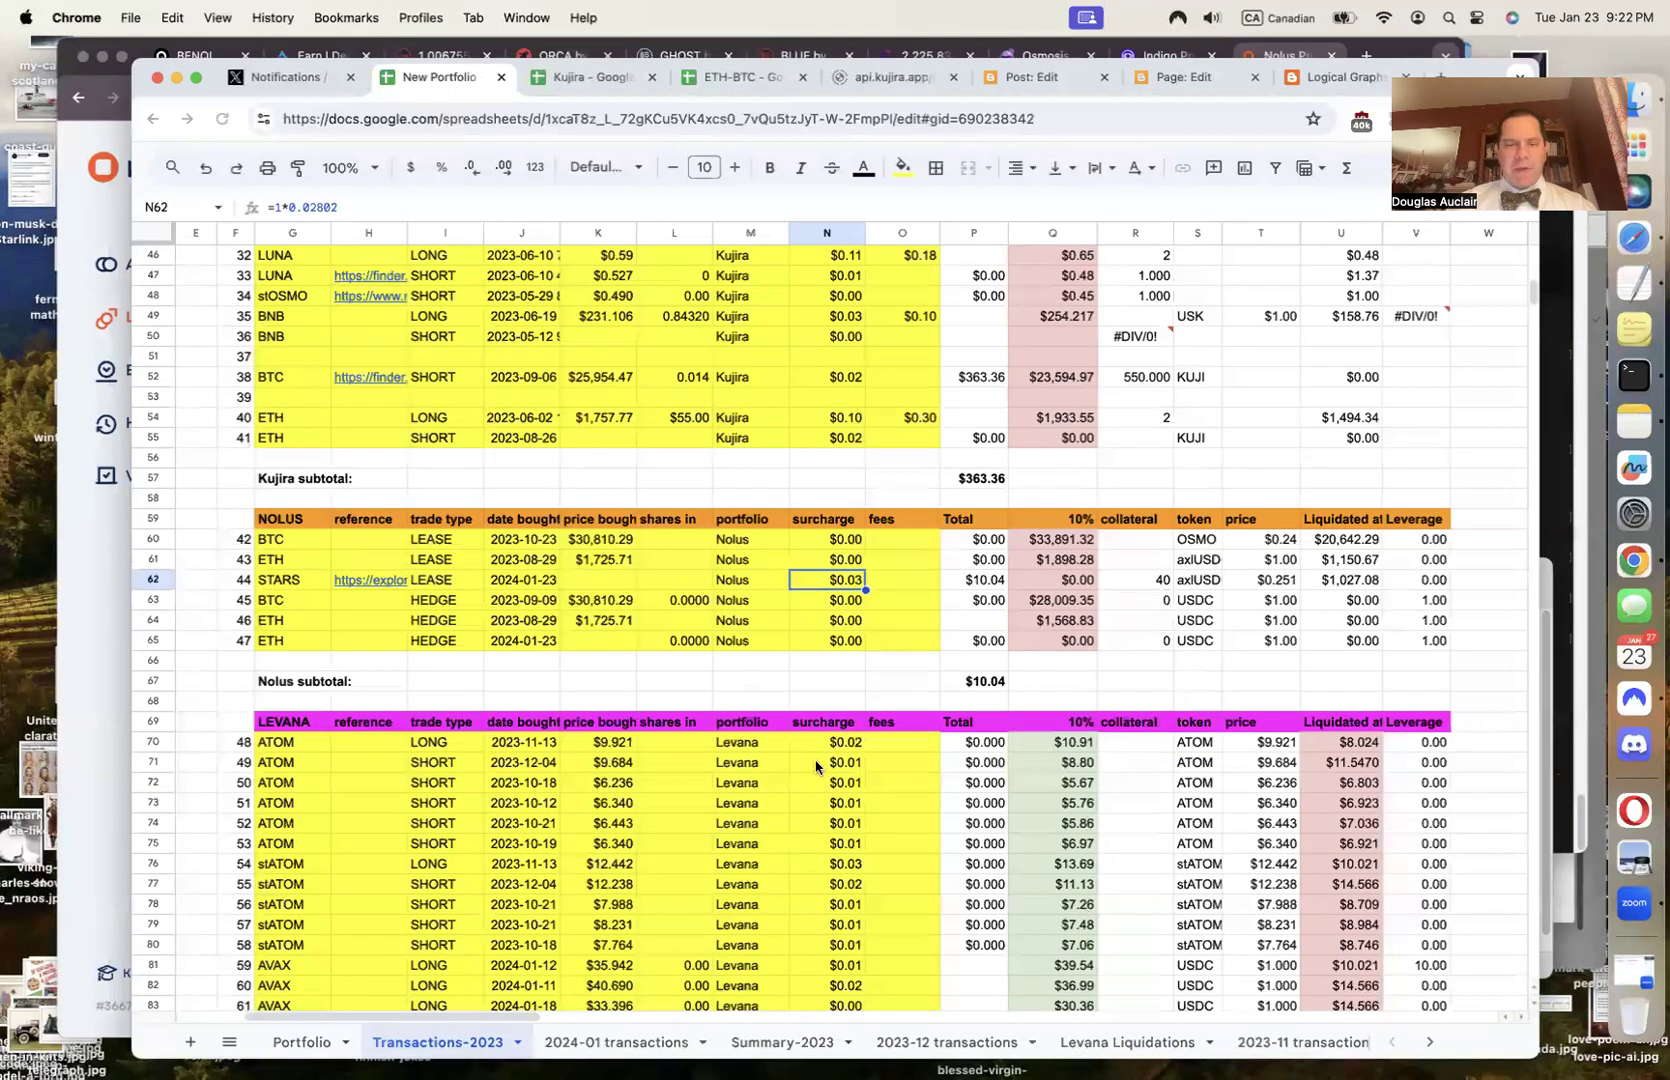
Enter $.037 as the STARS buy price in K62
key(Left)
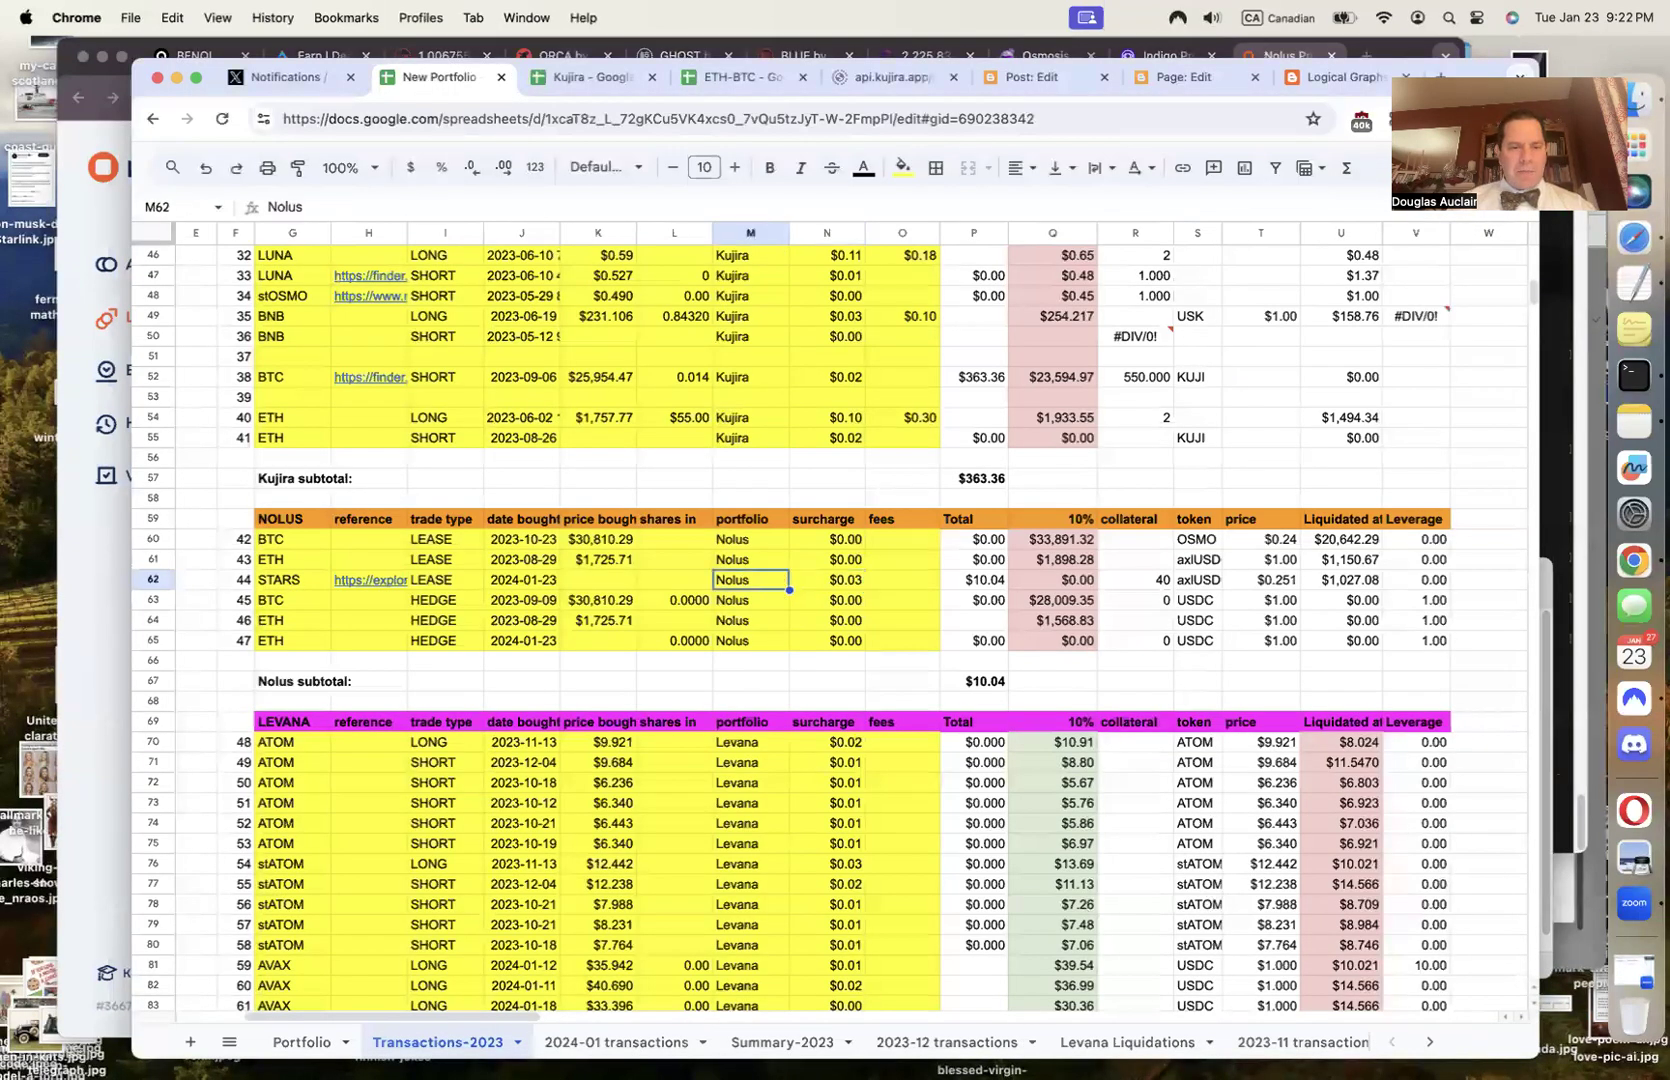
key(Left)
key(Left)
text($.03)
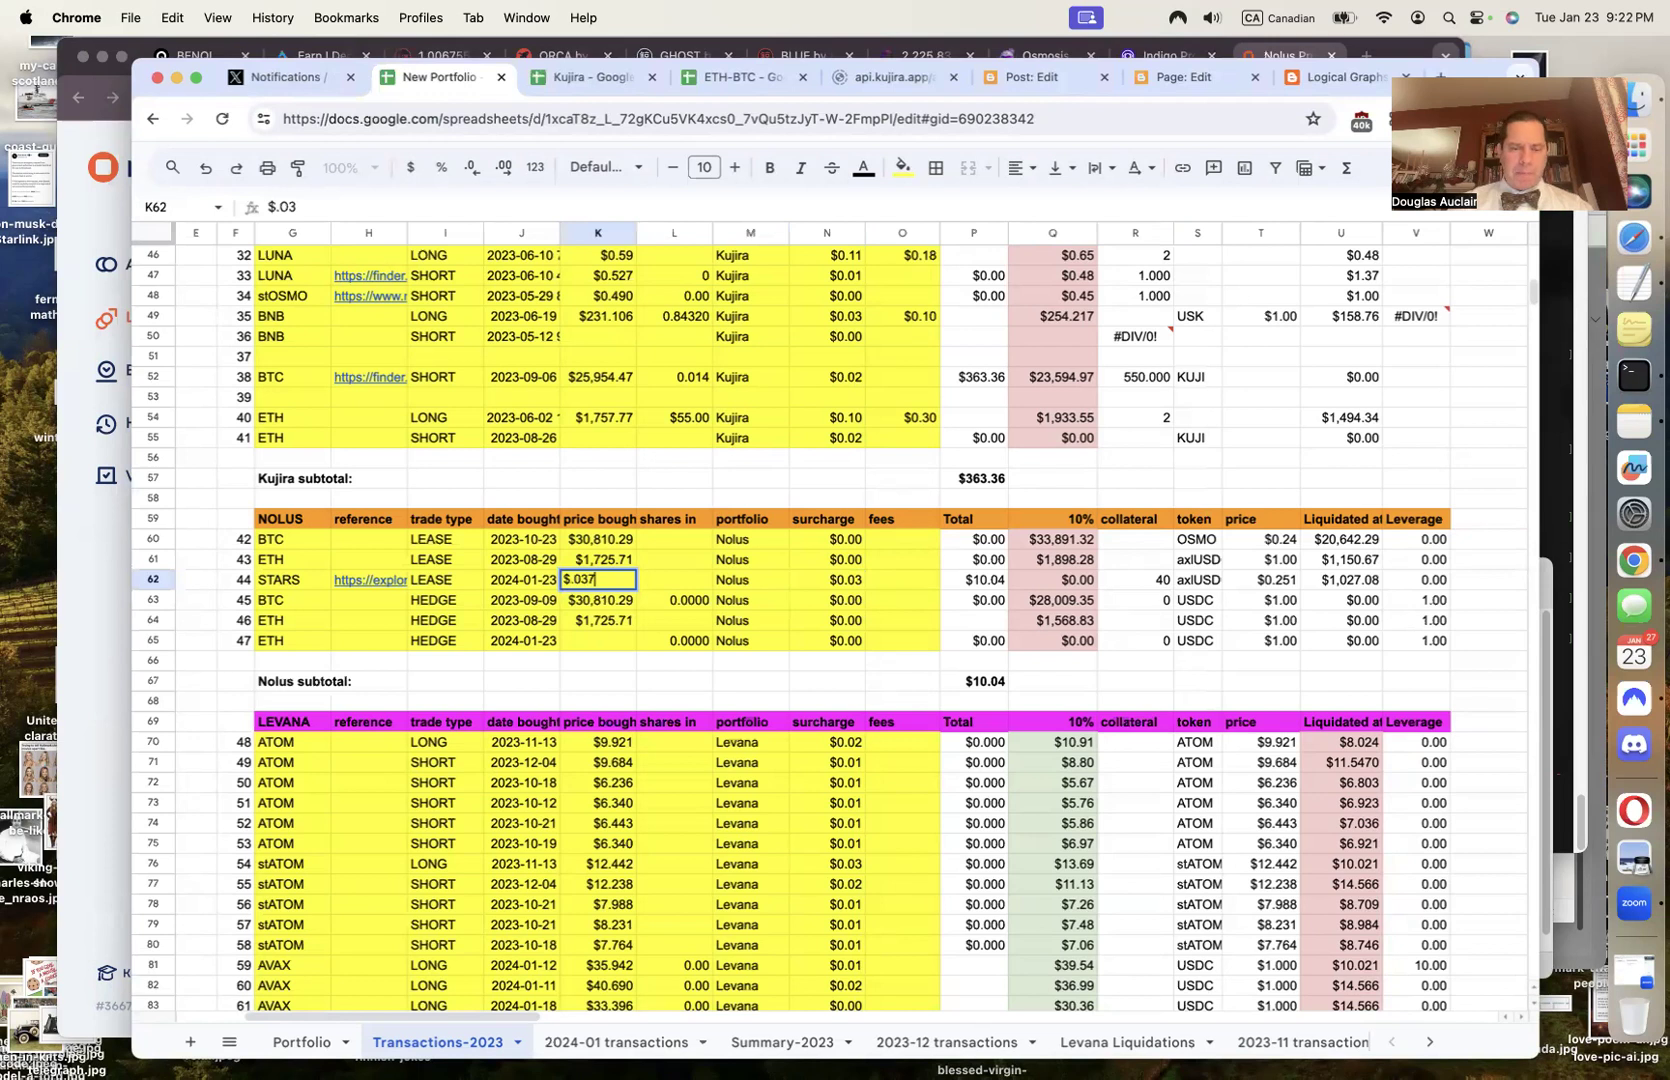
text(7)
Copy the leased STARS amount from Nolus and paste 2,634.9449 as the shares in L62
click(72, 787)
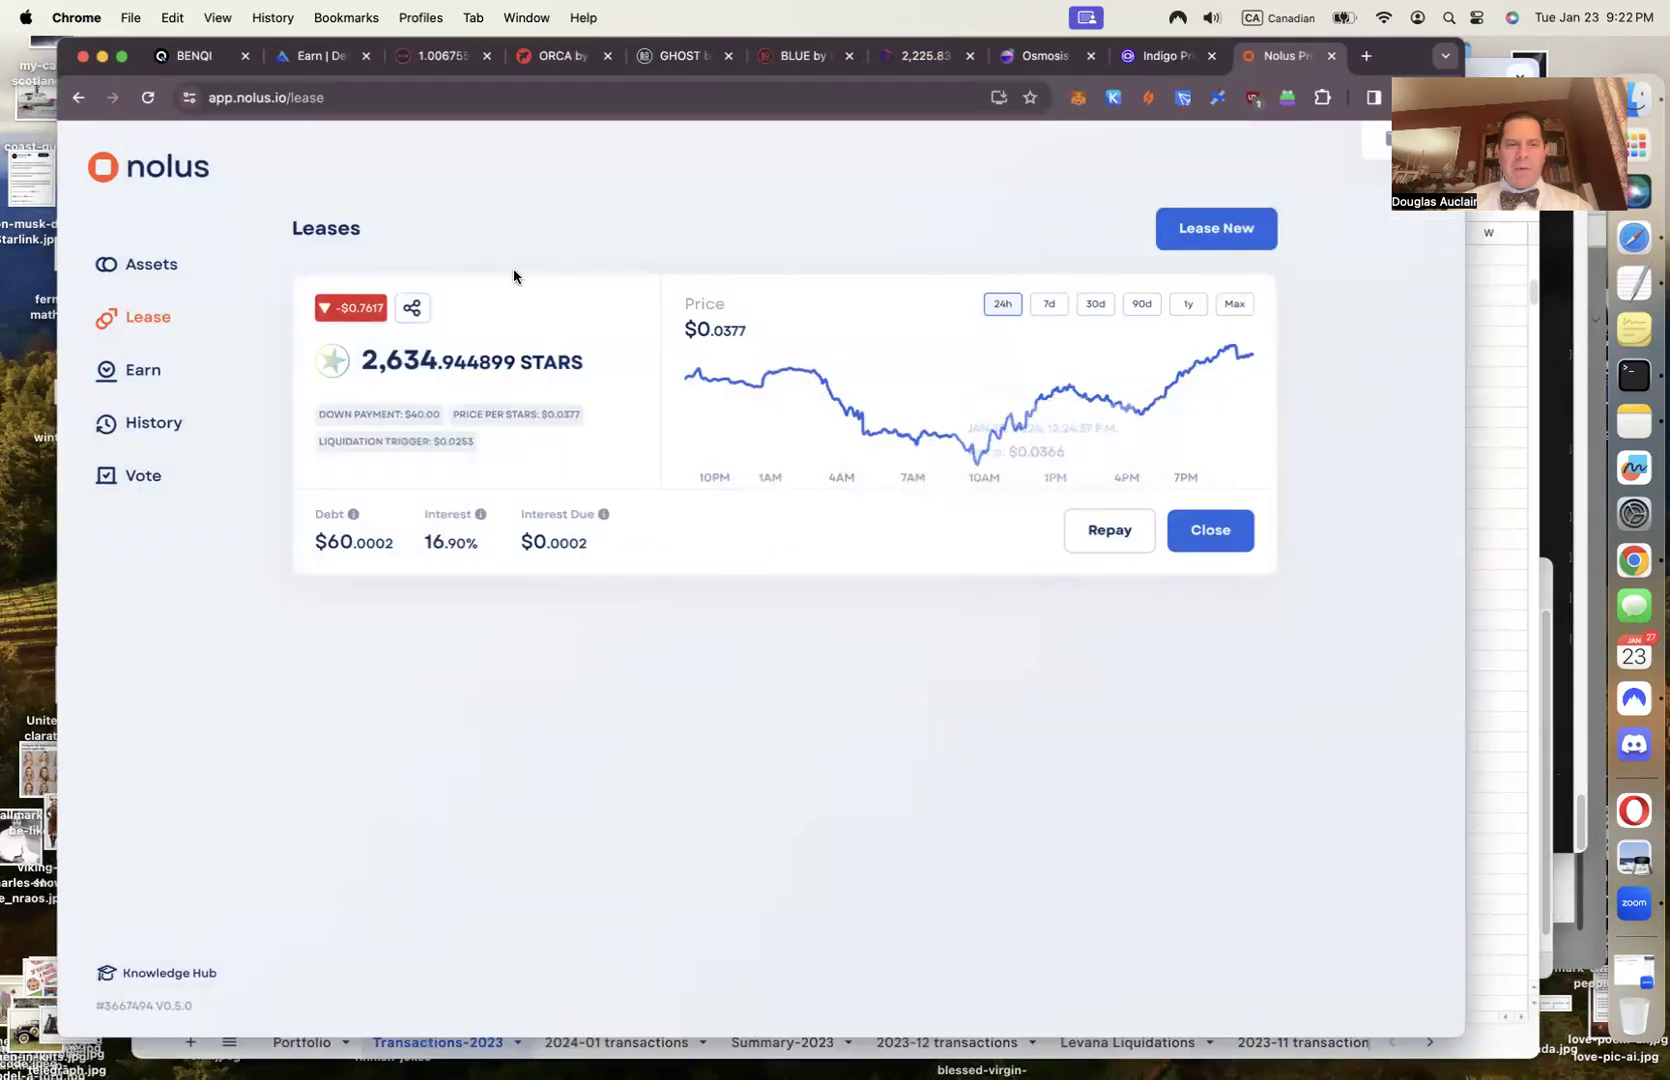
double_click(435, 366)
key(super+c)
click(1491, 688)
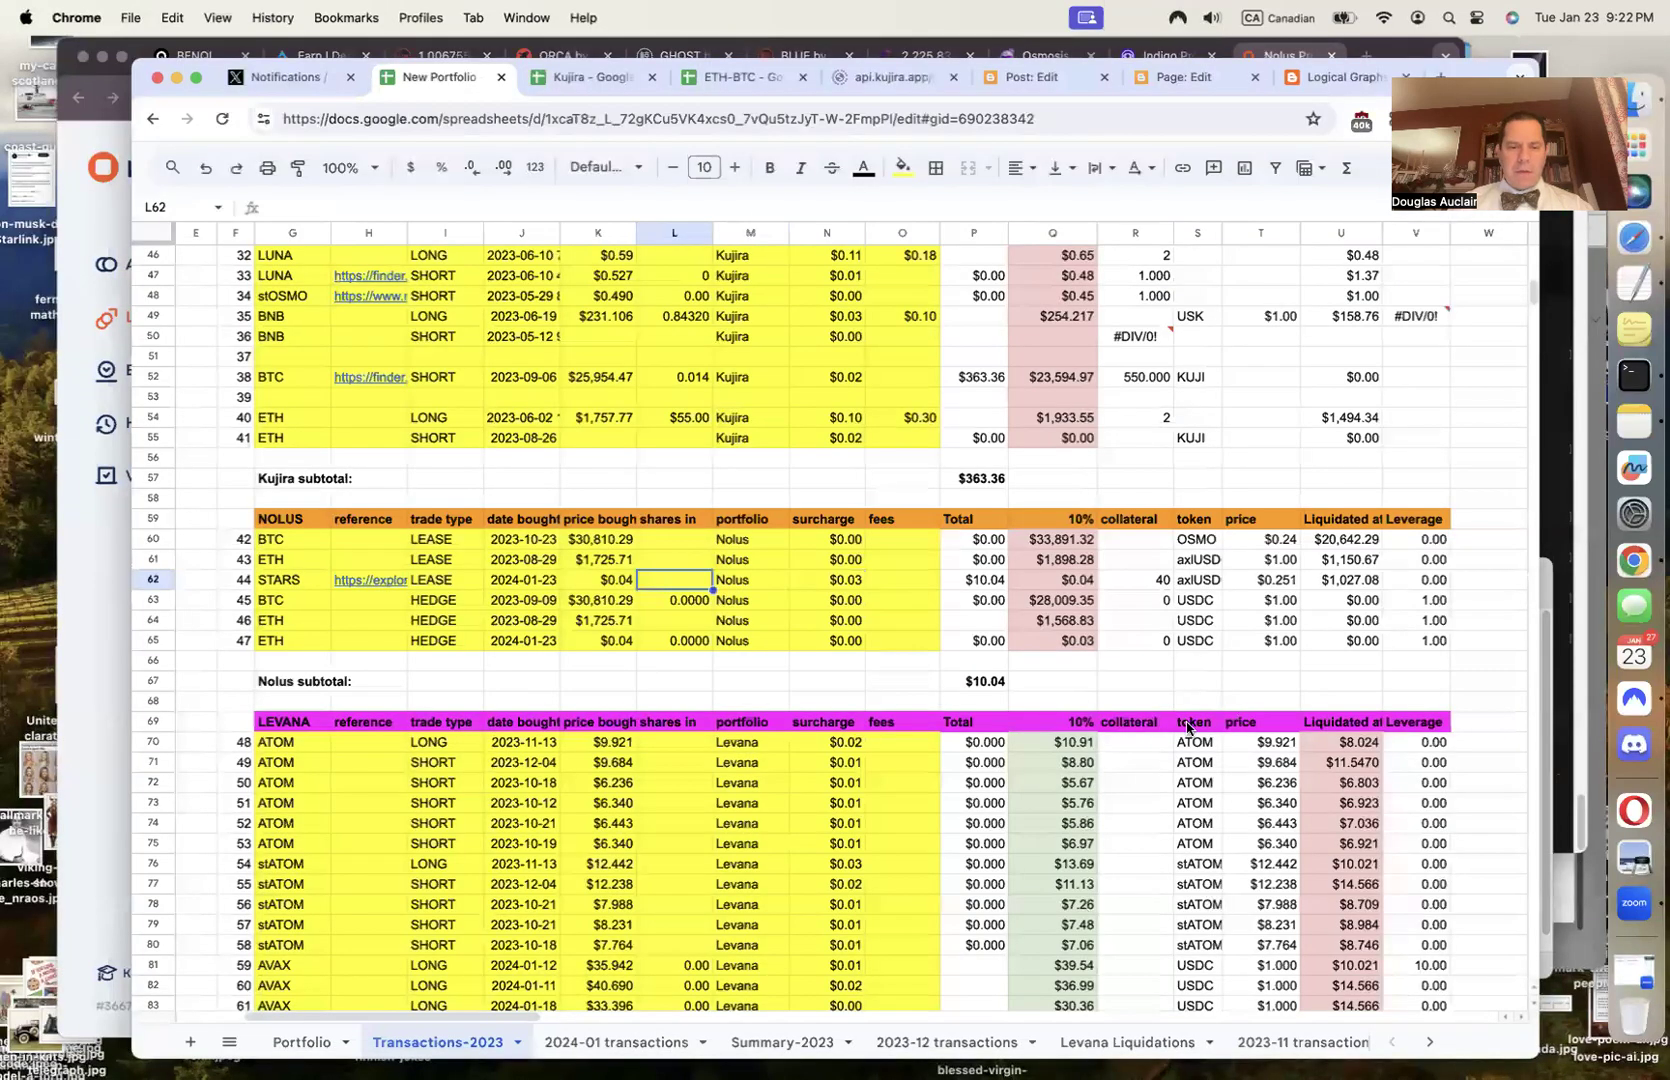
key(super+v)
key(Tab)
key(Tab)
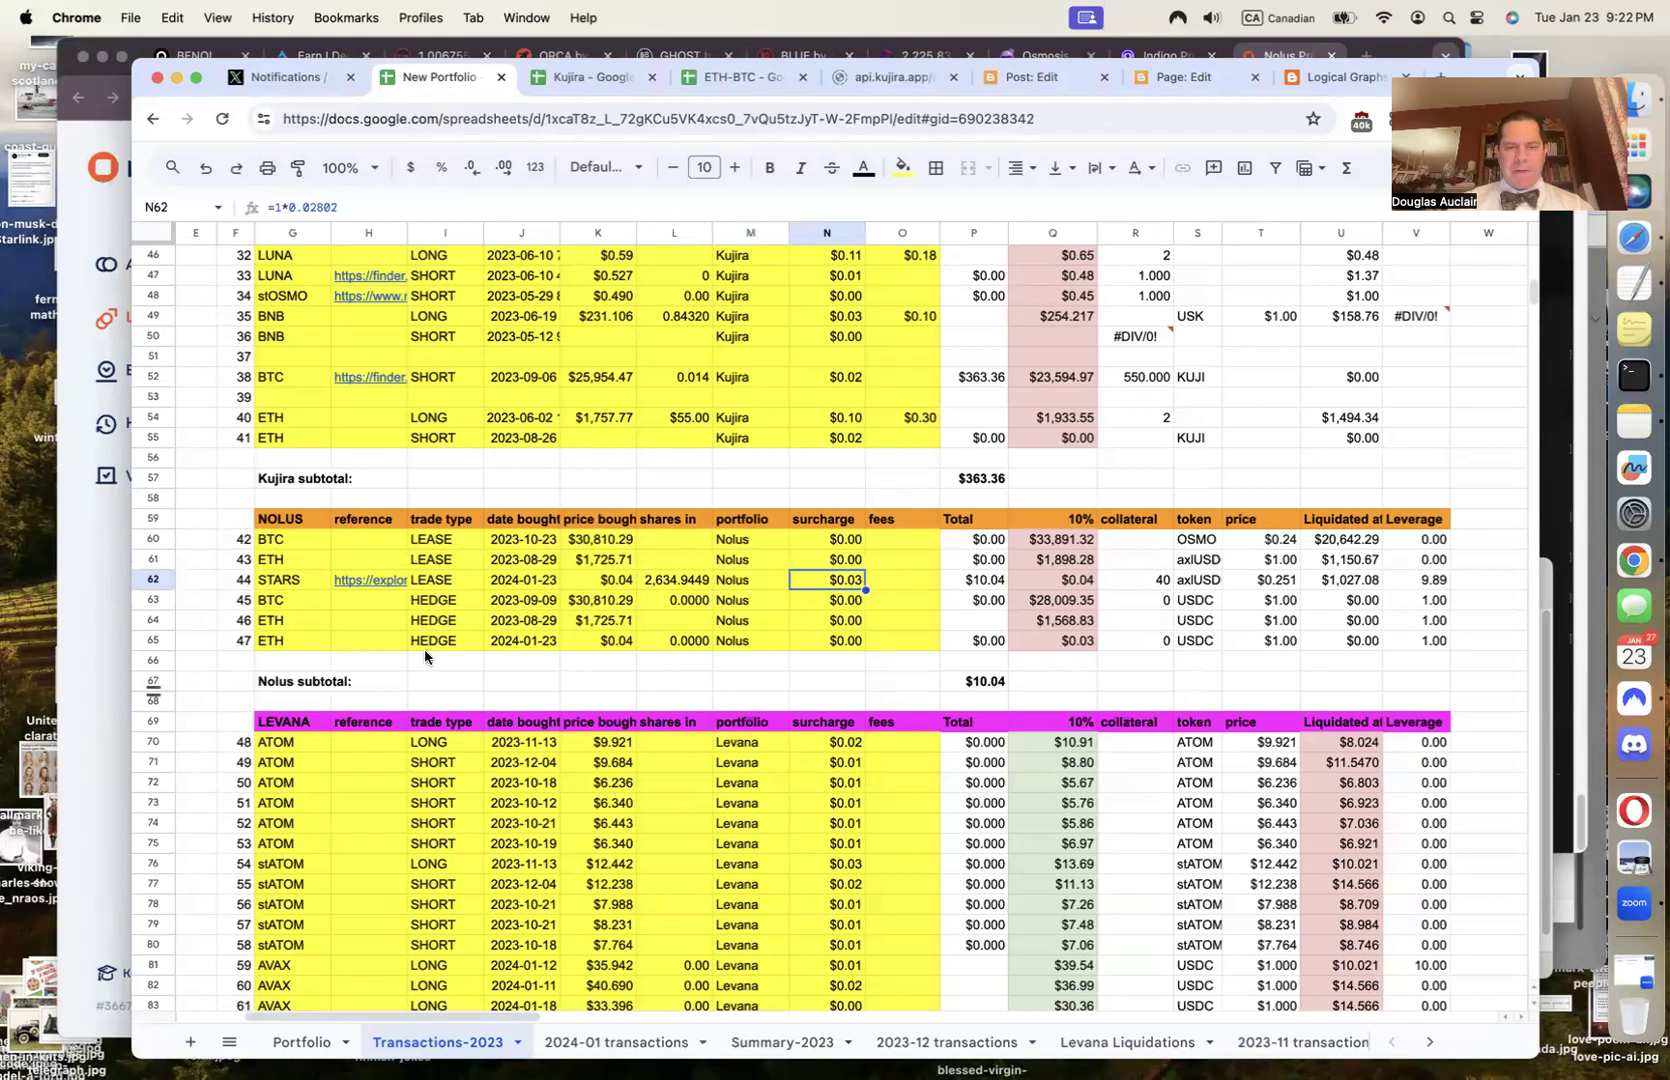
key(super+grave)
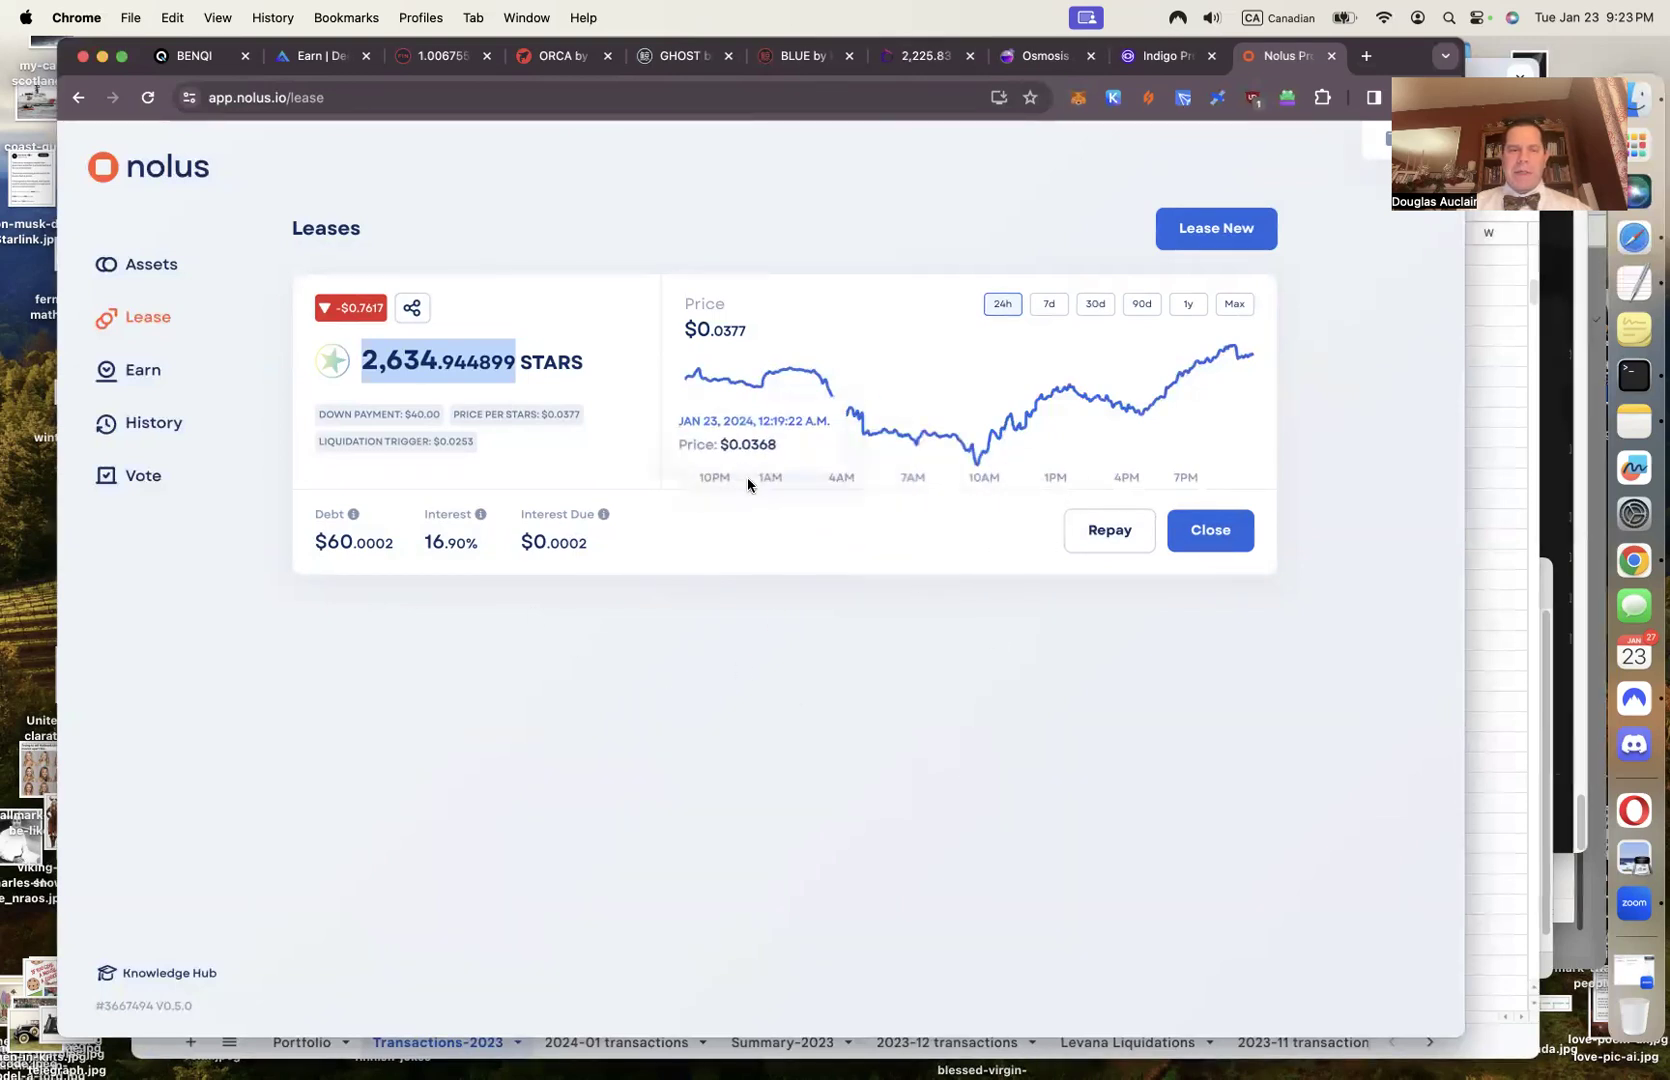
Find the 0.067477 NLS price in the Nolus assets overview and select it to copy
click(152, 266)
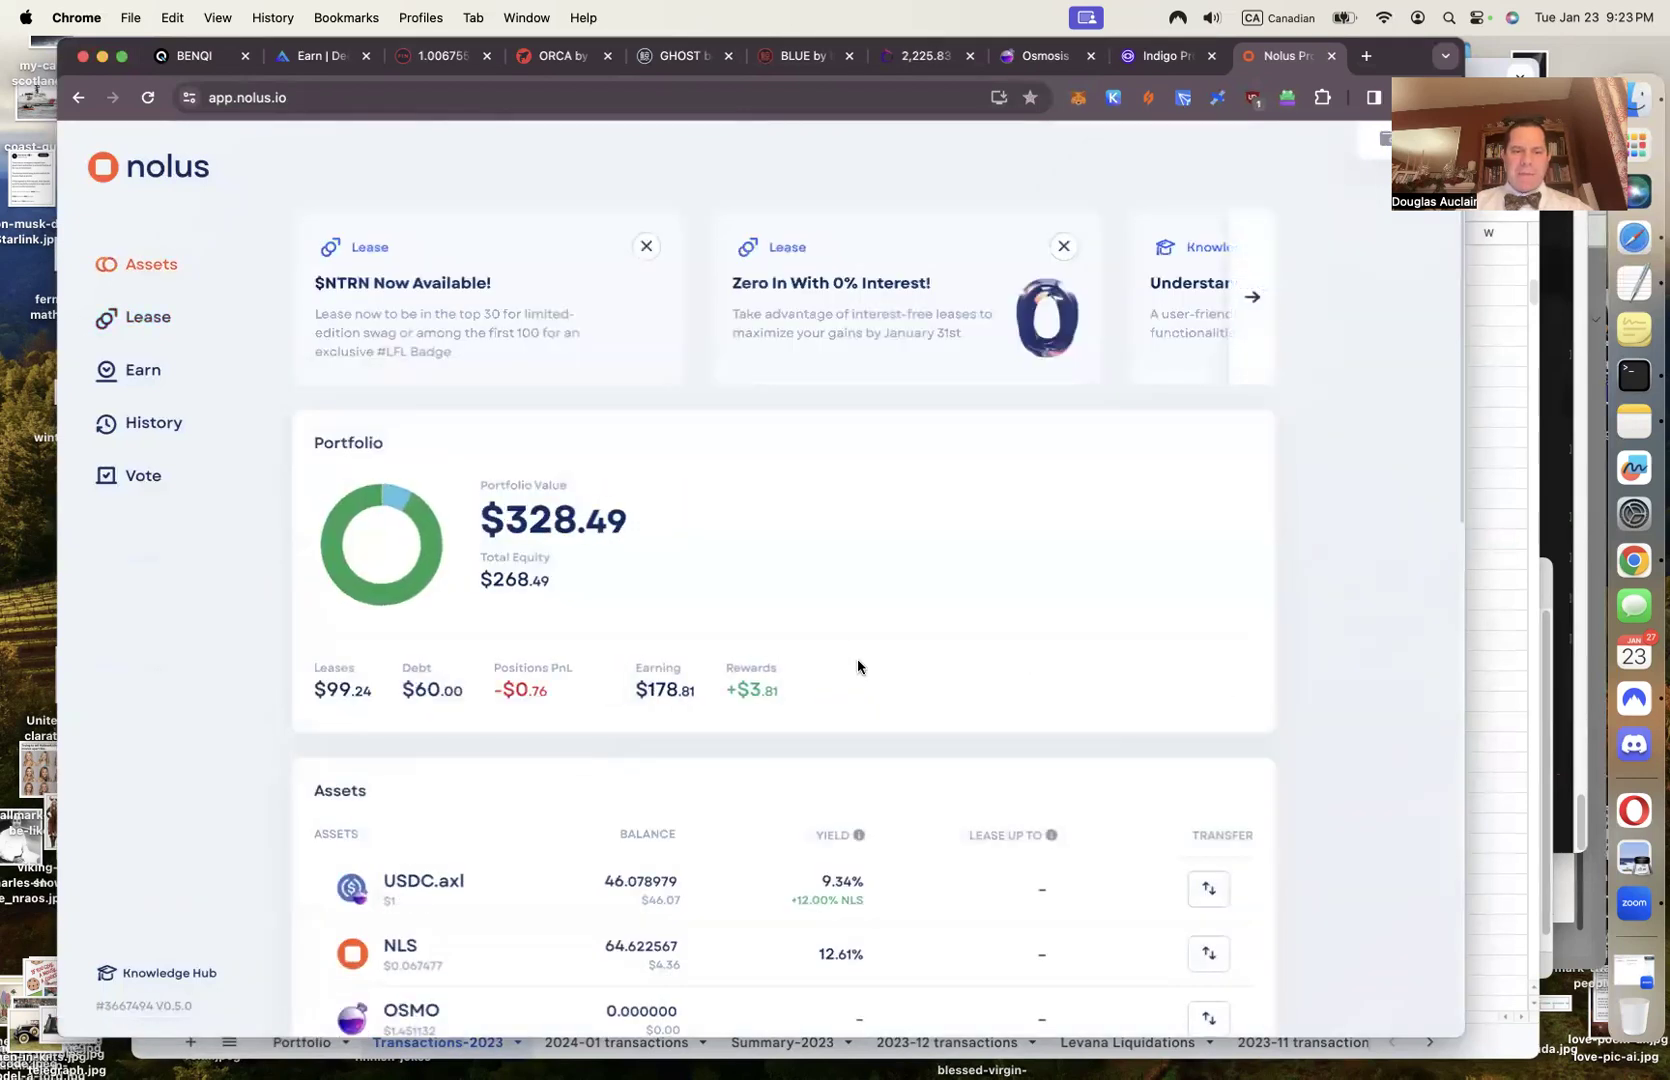
scroll(857, 658, down, 2)
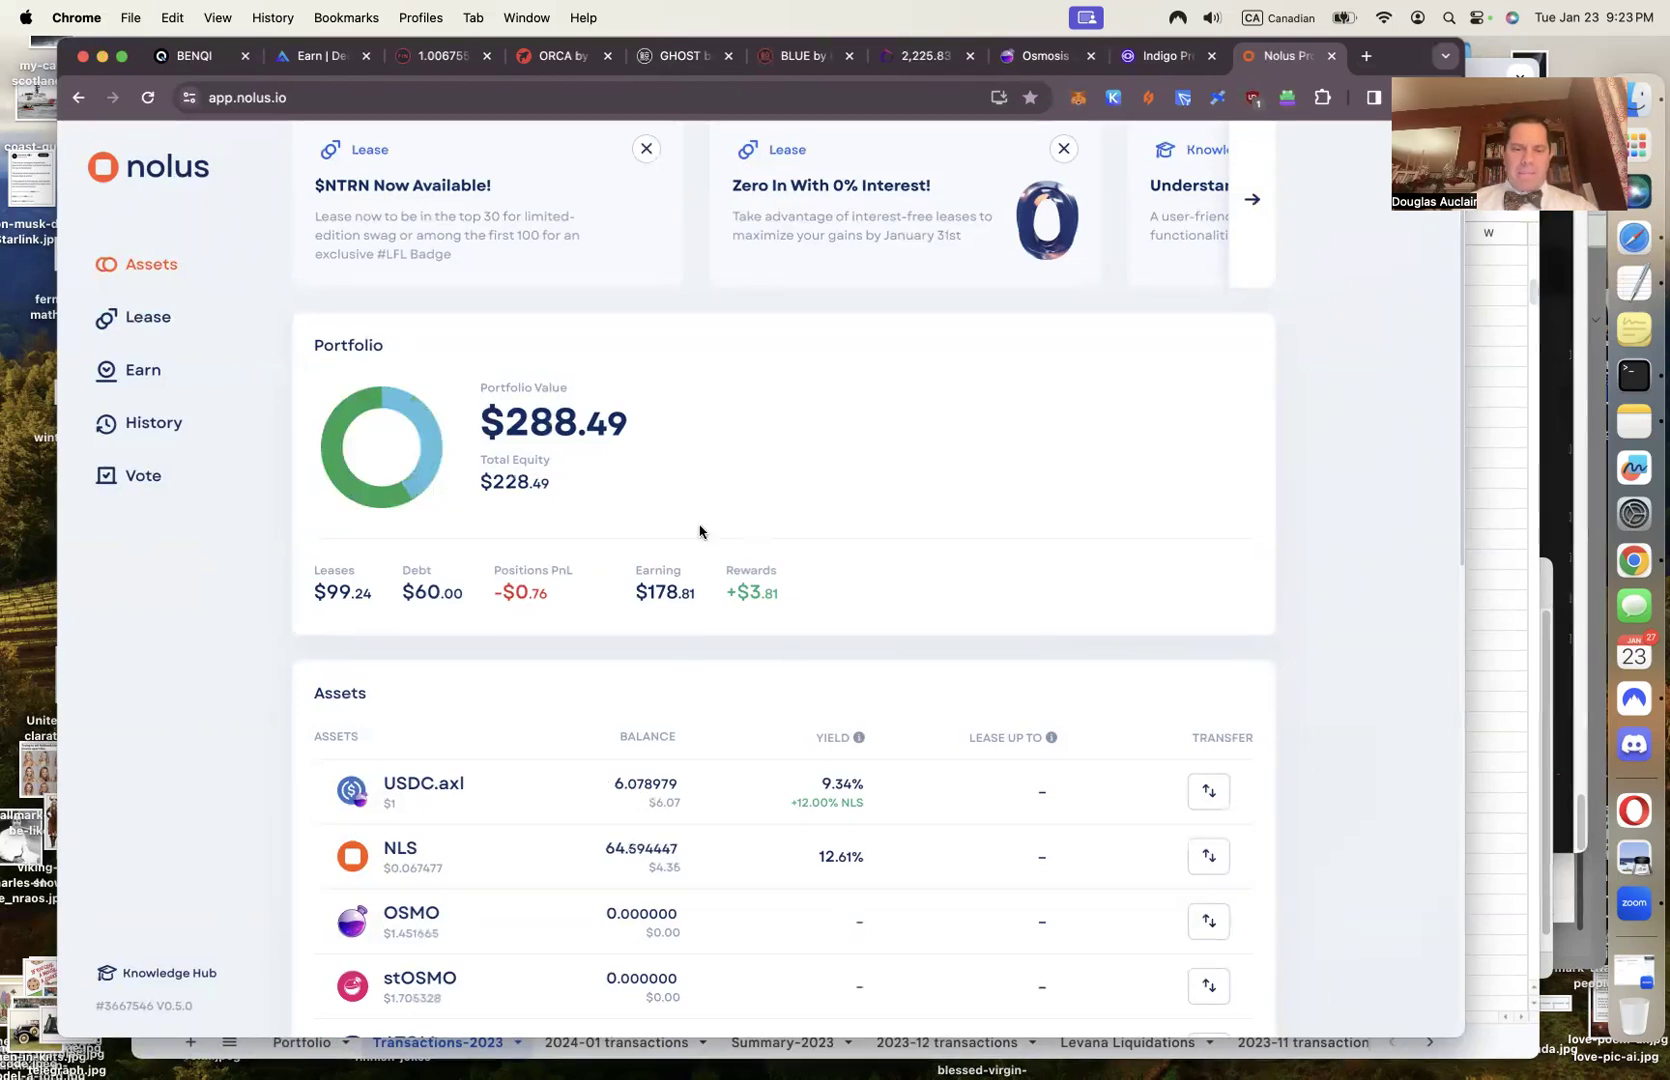
scroll(749, 630, down, 1)
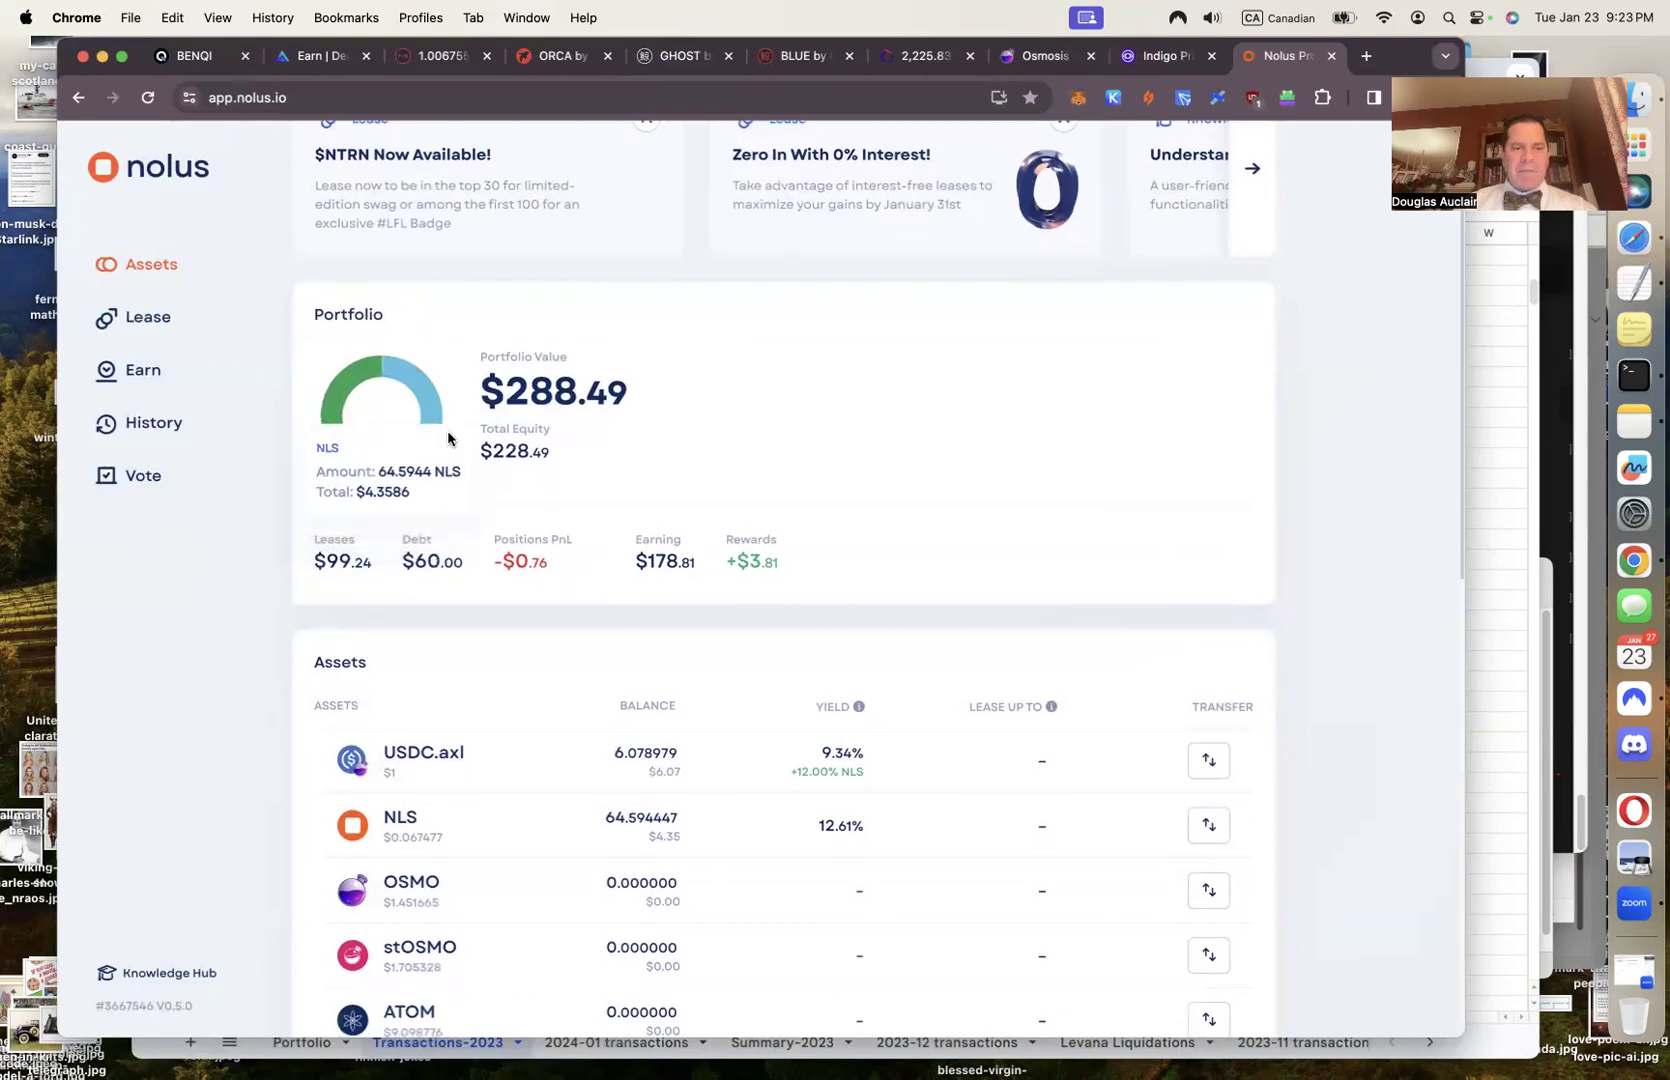
mouse_move(435, 419)
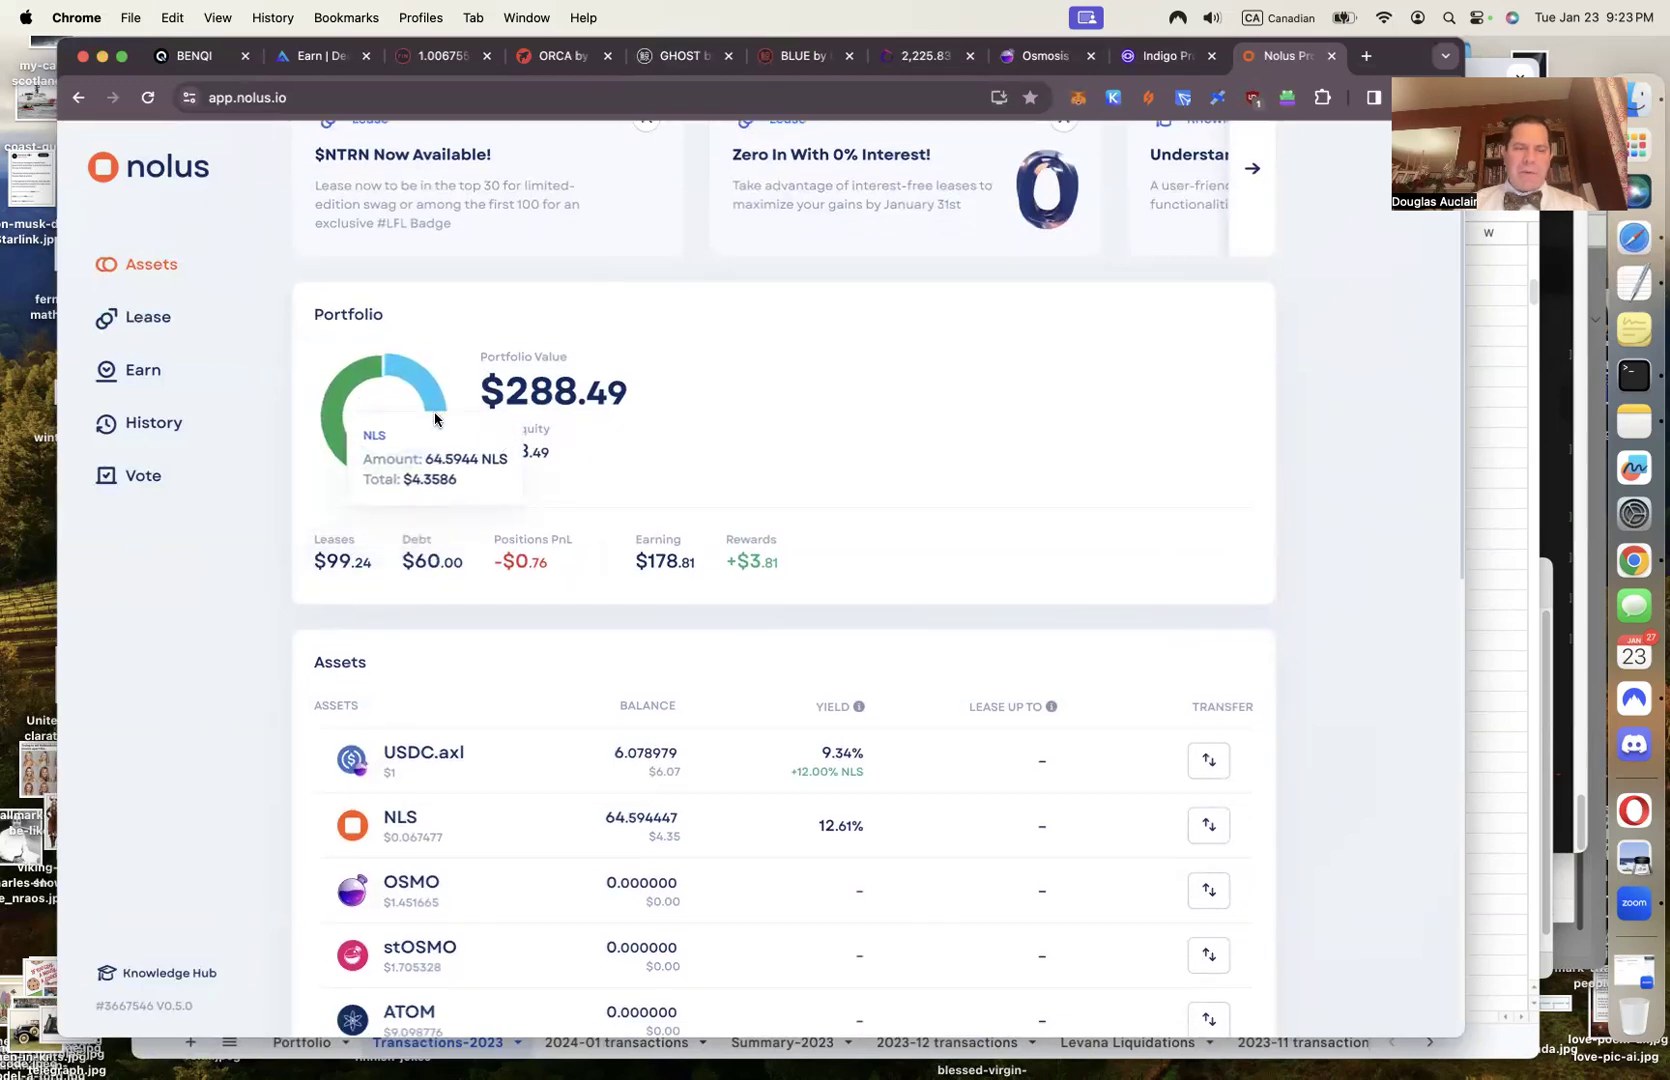
mouse_move(334, 422)
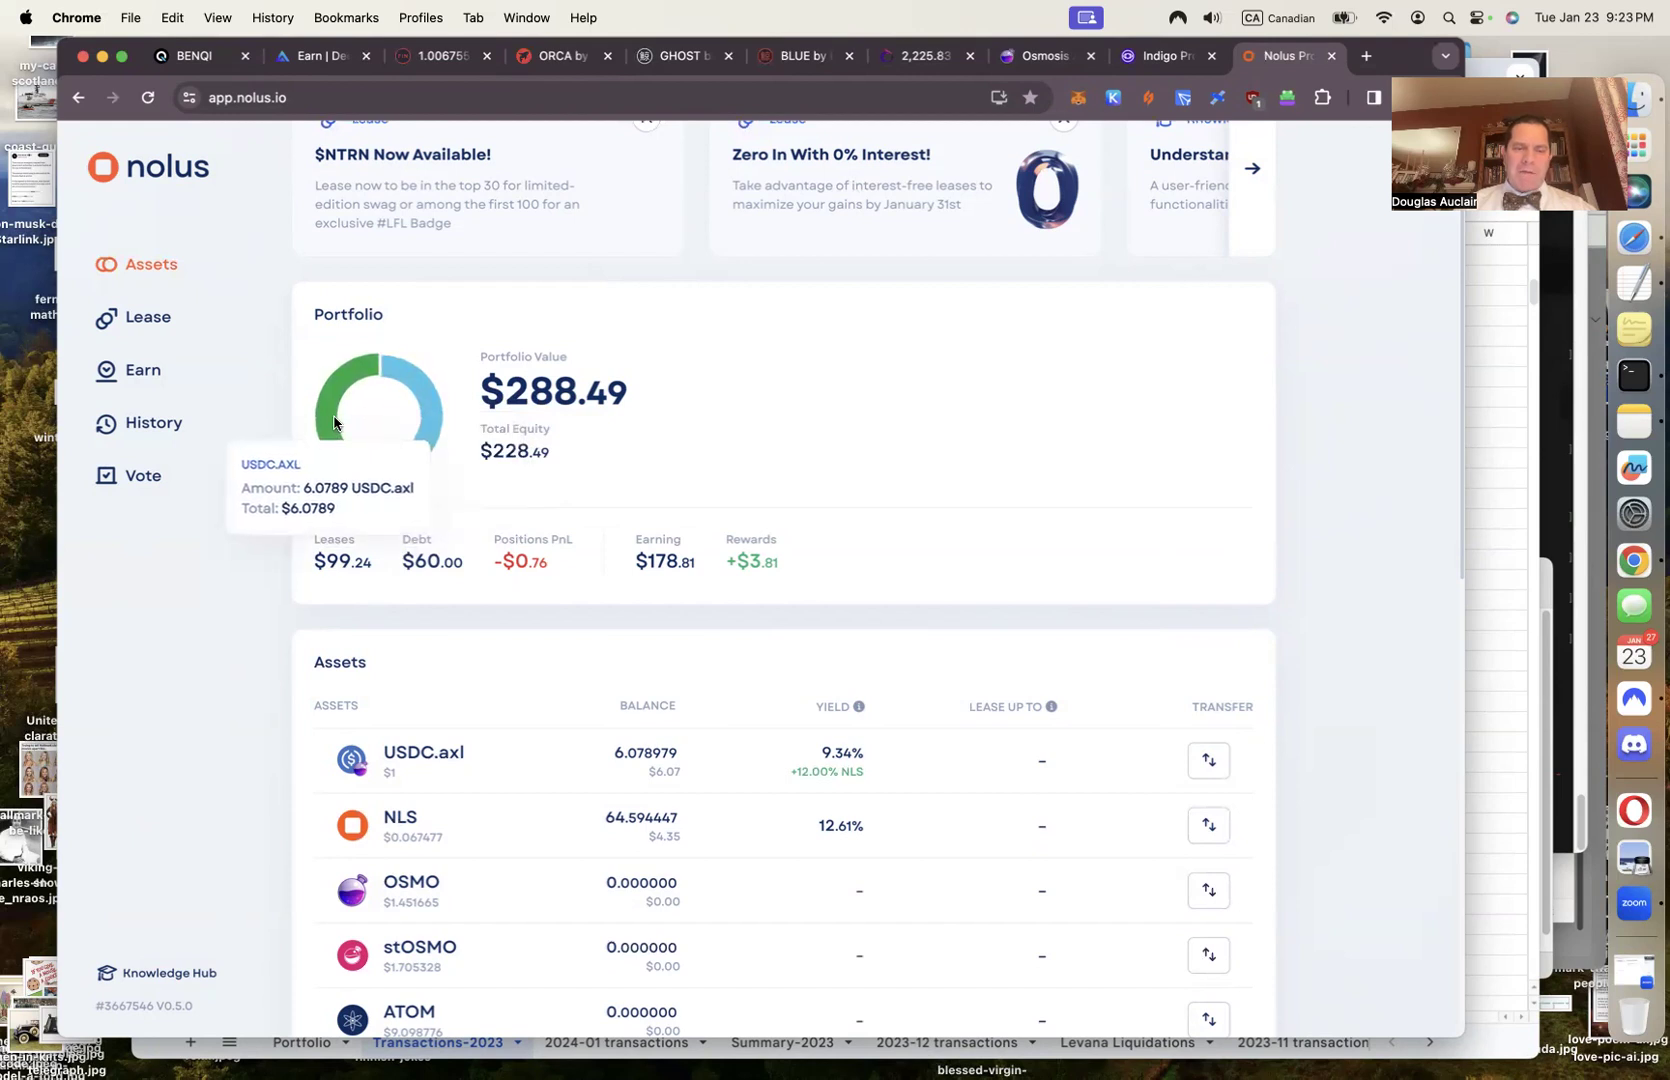
scroll(787, 481, down, 3)
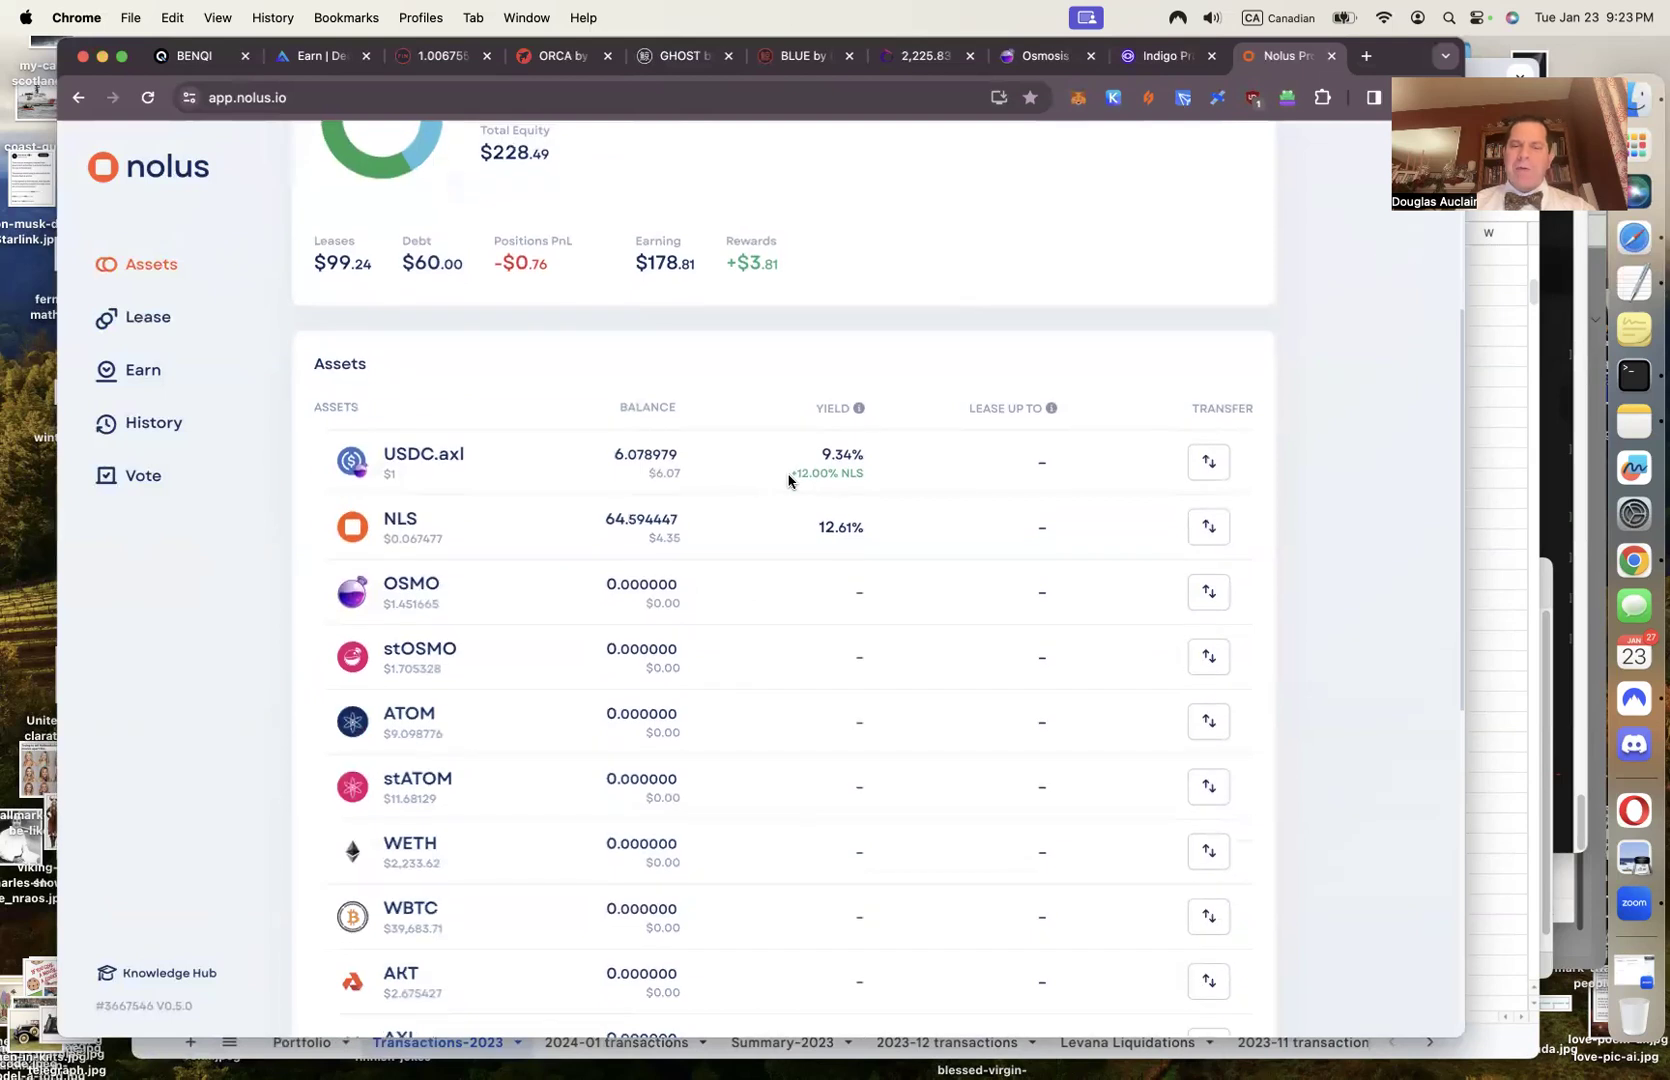
scroll(787, 481, down, 1)
scroll(787, 481, down, 5)
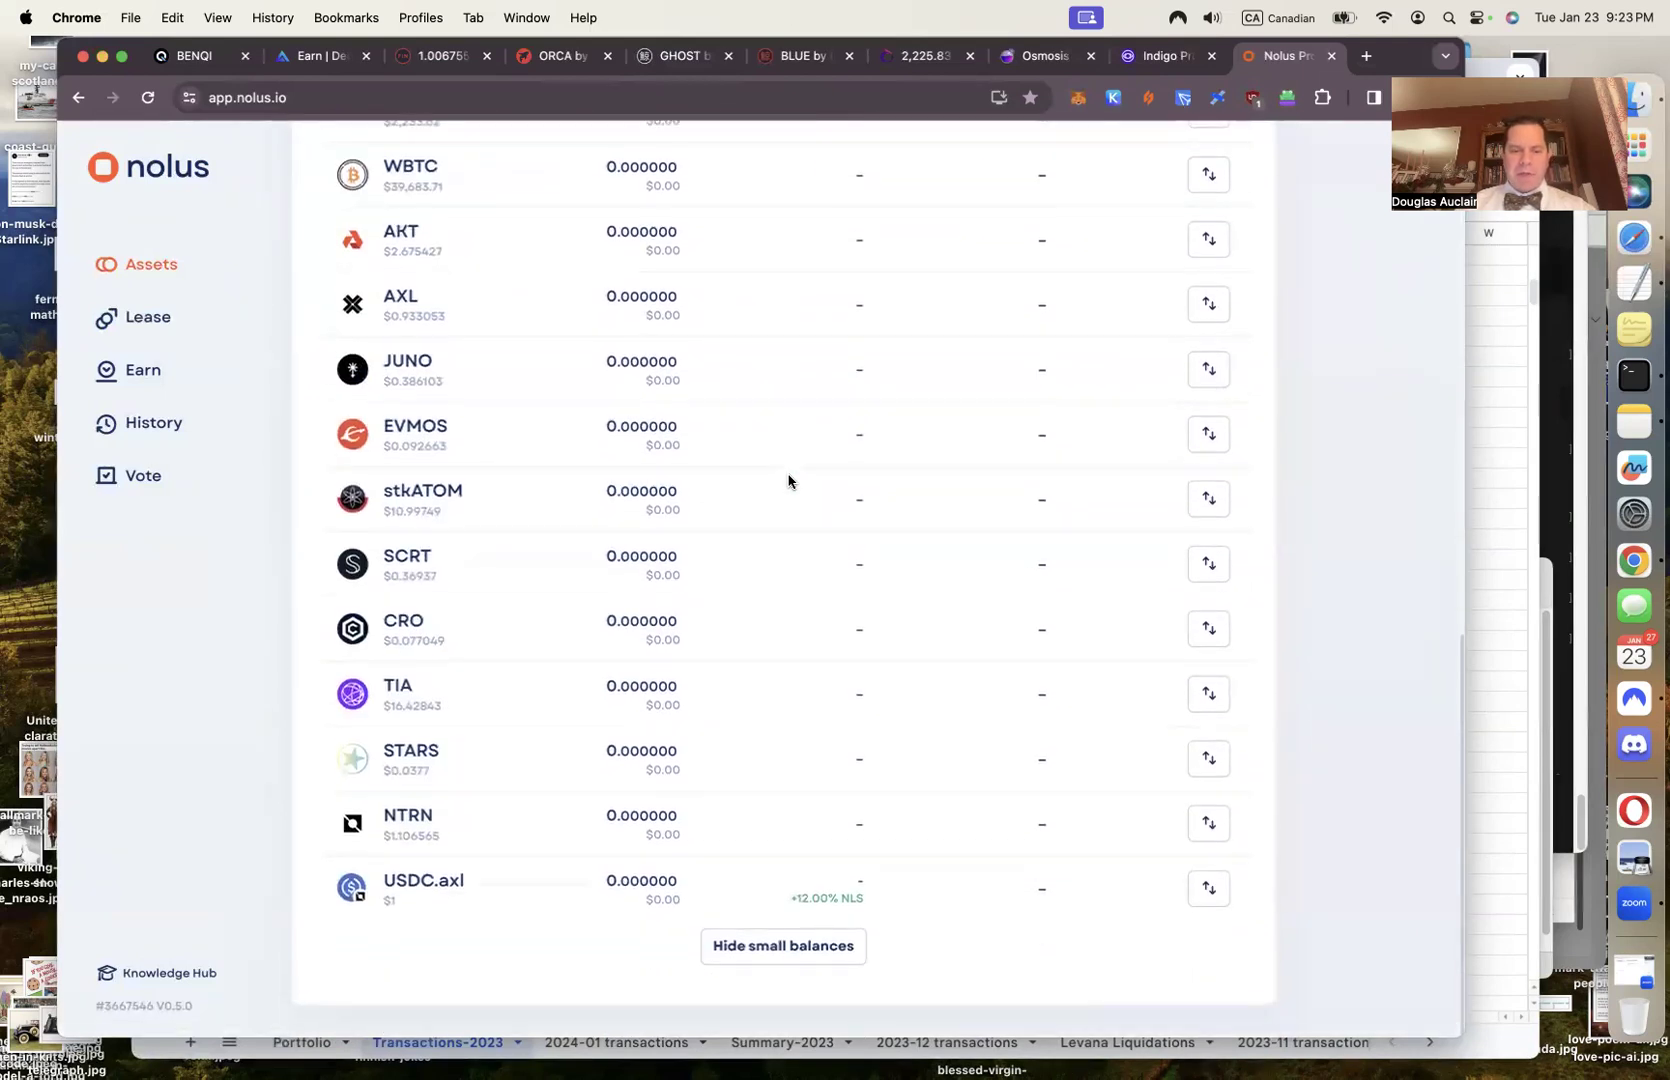
scroll(787, 481, up, 10)
scroll(787, 481, up, 1)
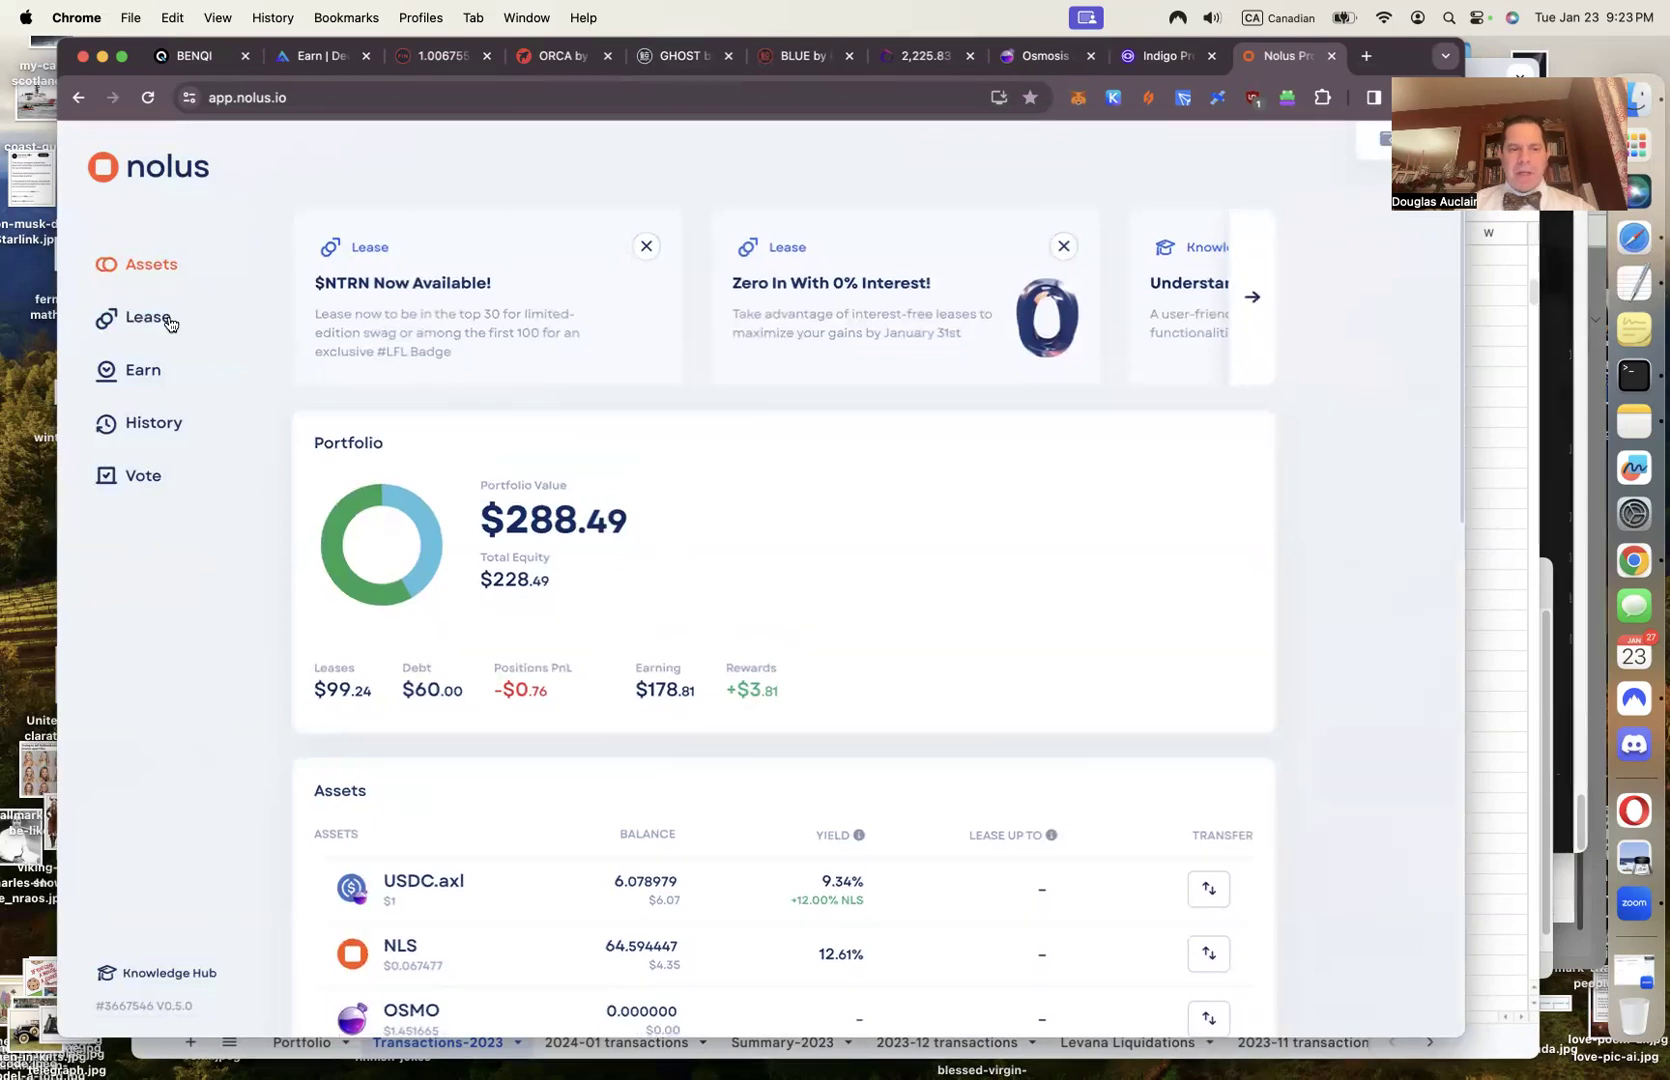
scroll(813, 574, down, 5)
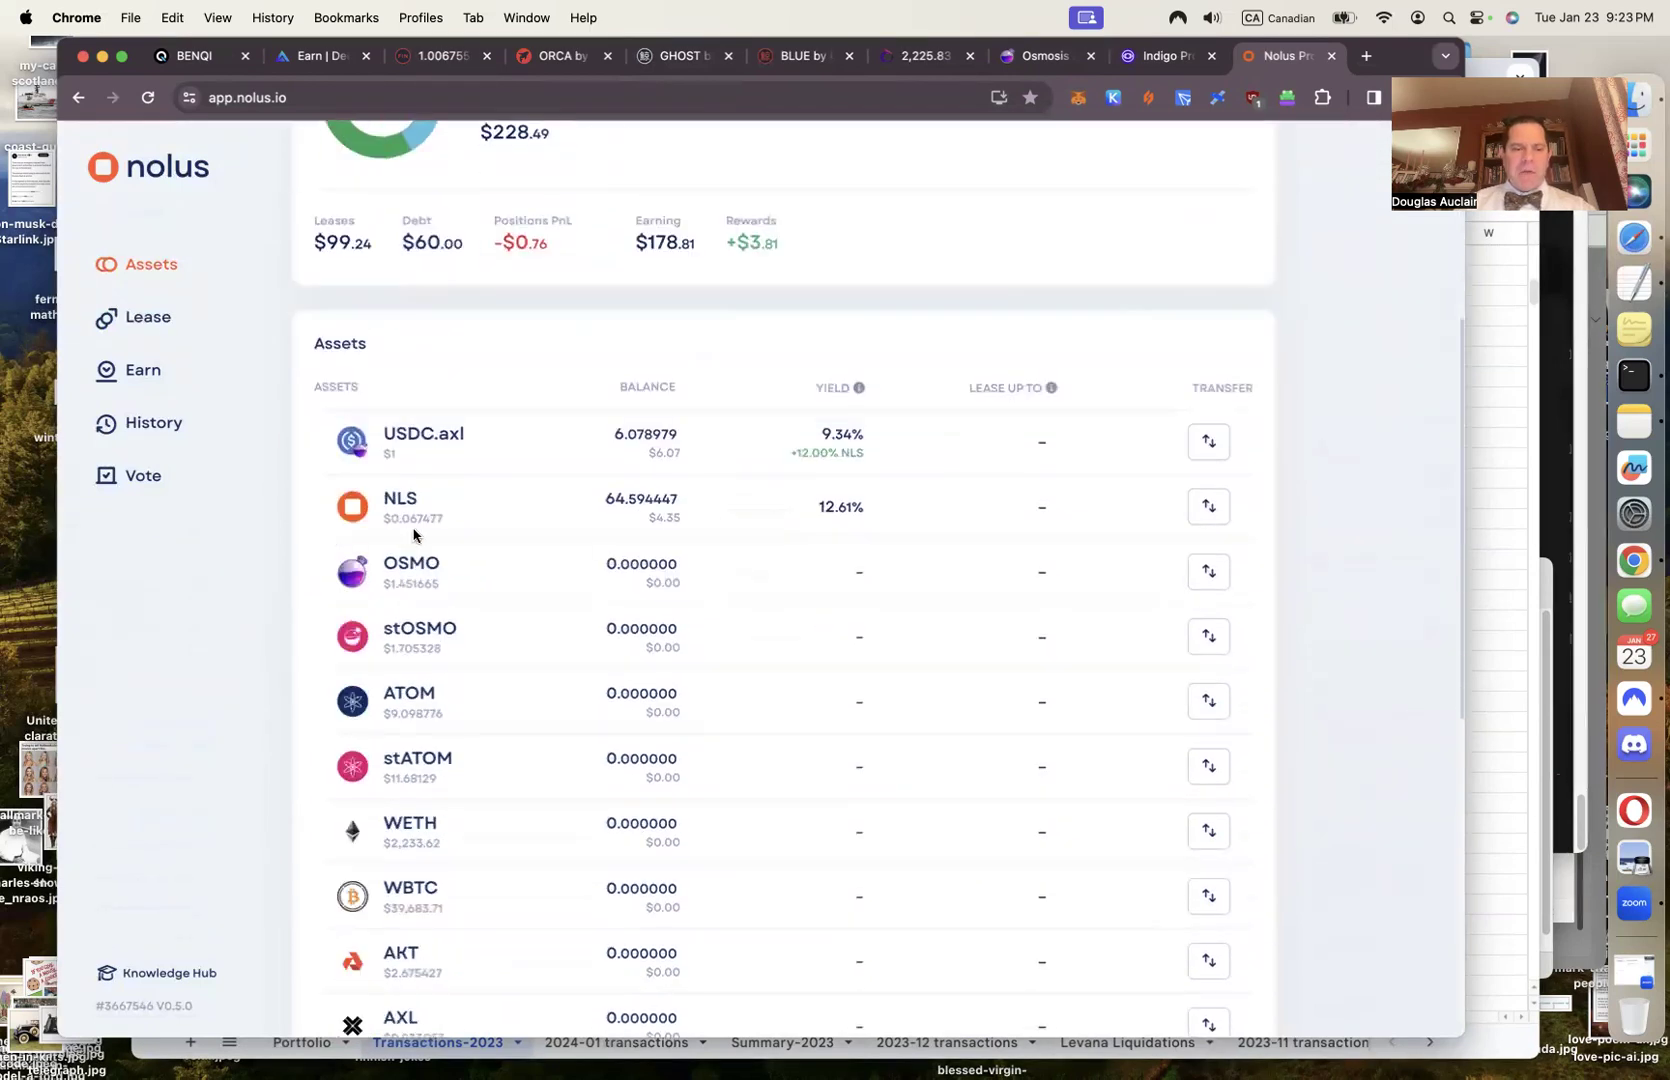
double_click(412, 520)
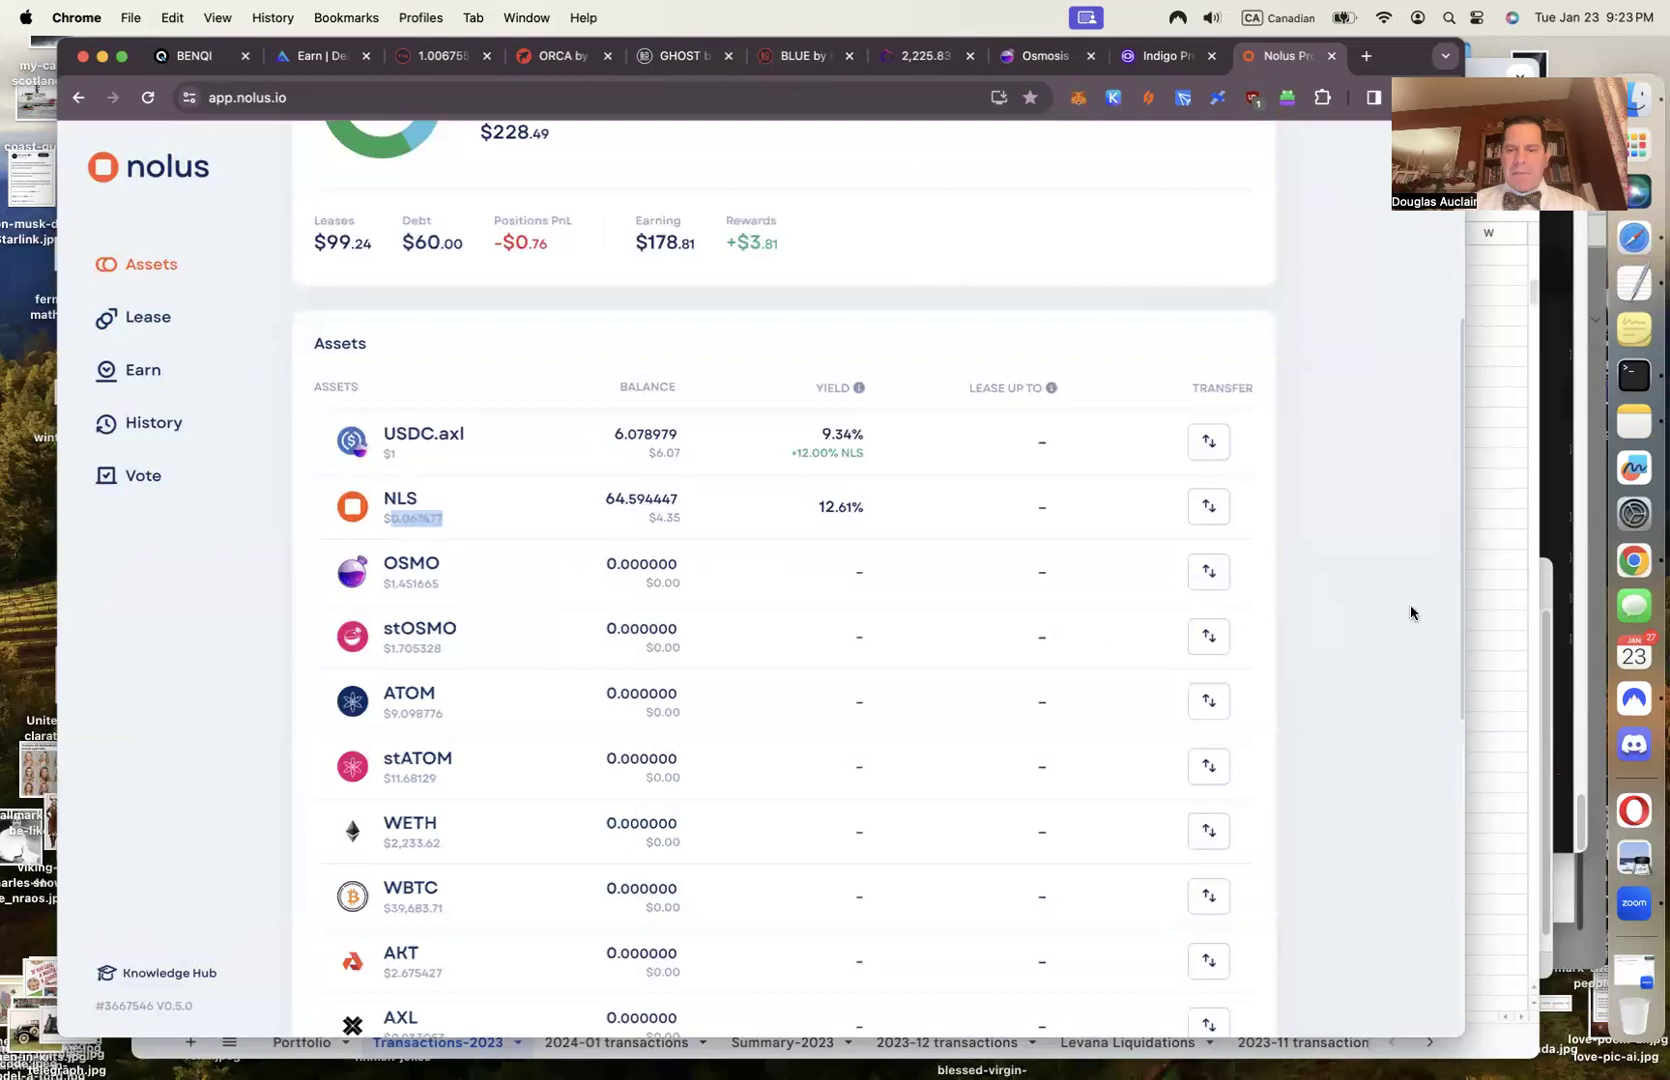
key(super+grave)
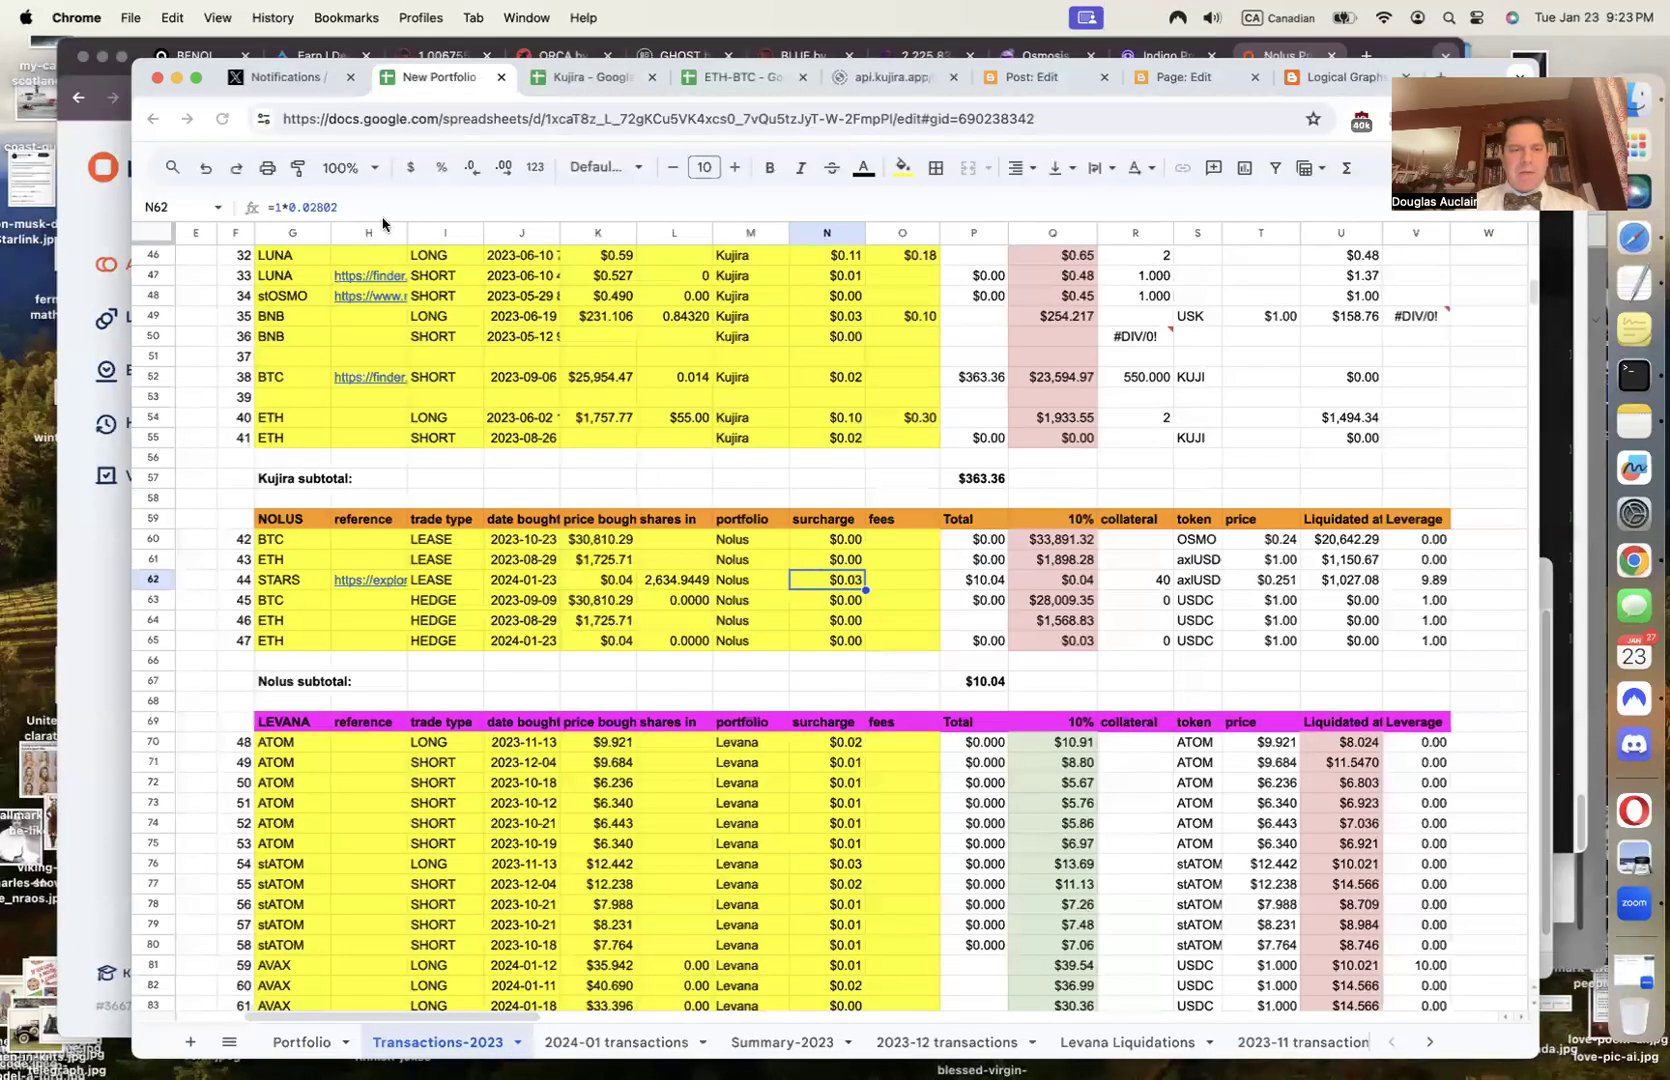
Change the N62 surcharge formula to =0.067477*0.02802 and check the resulting total
click(283, 207)
key(BackSpace)
key(Tab)
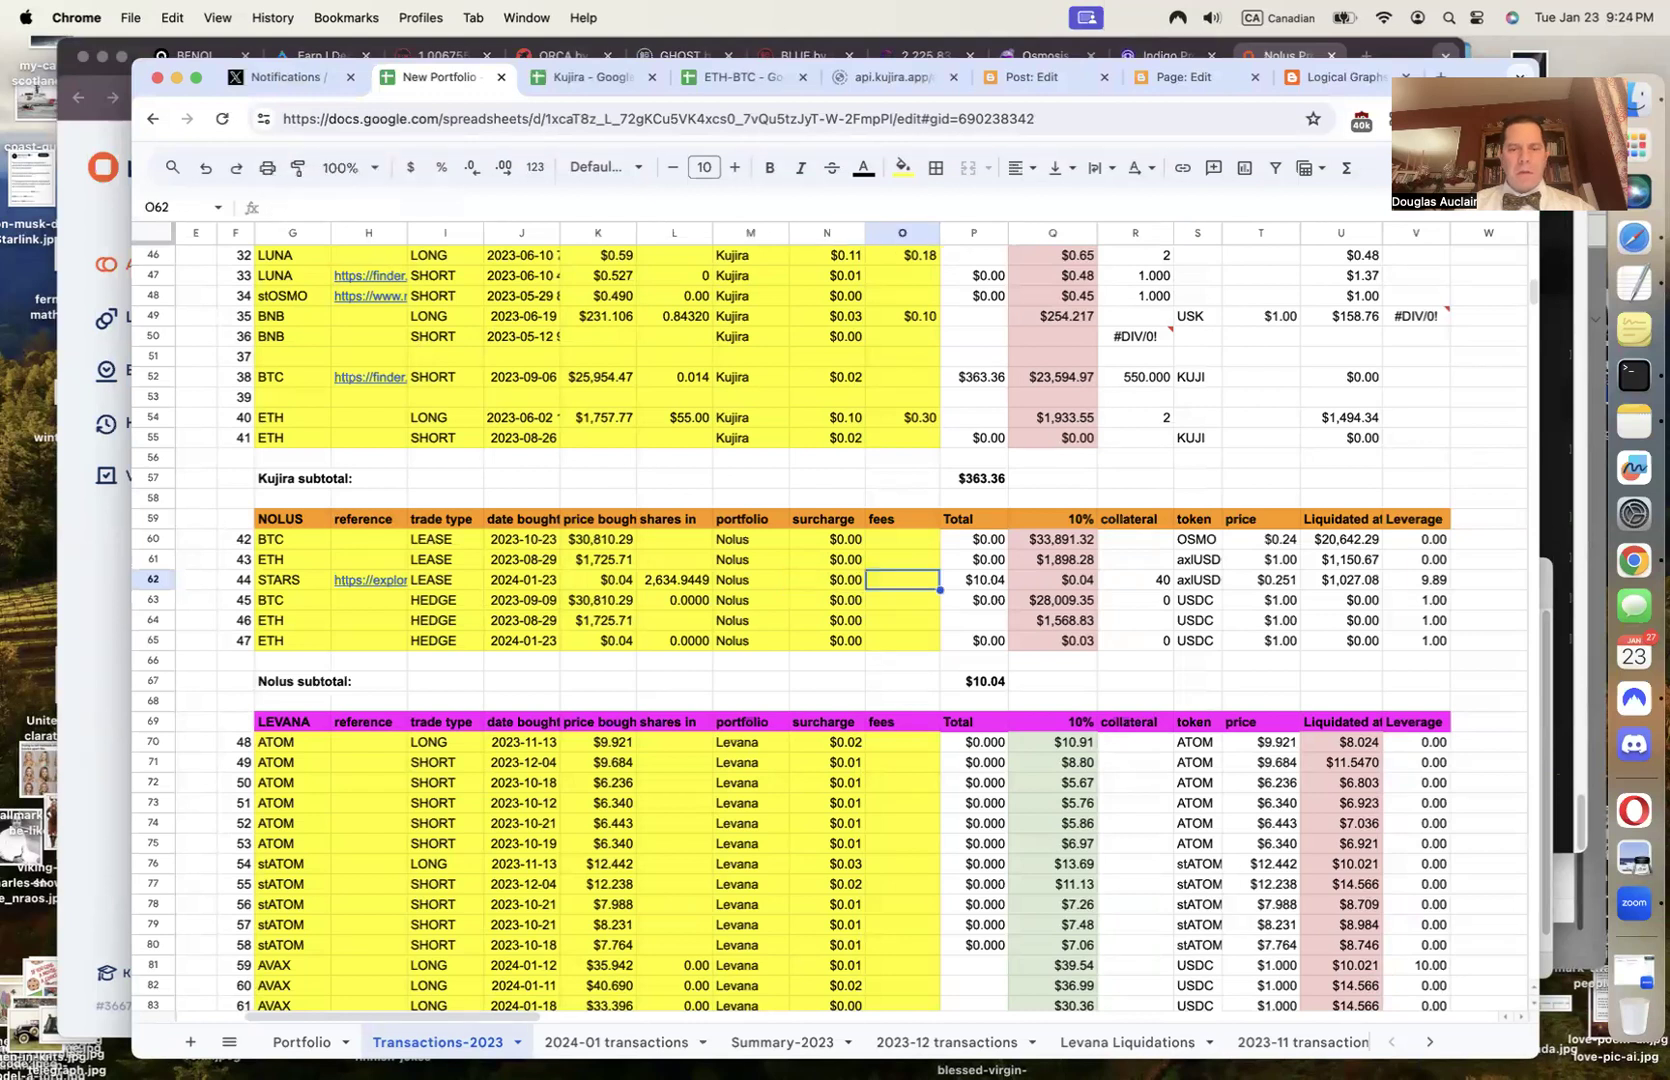
click(827, 580)
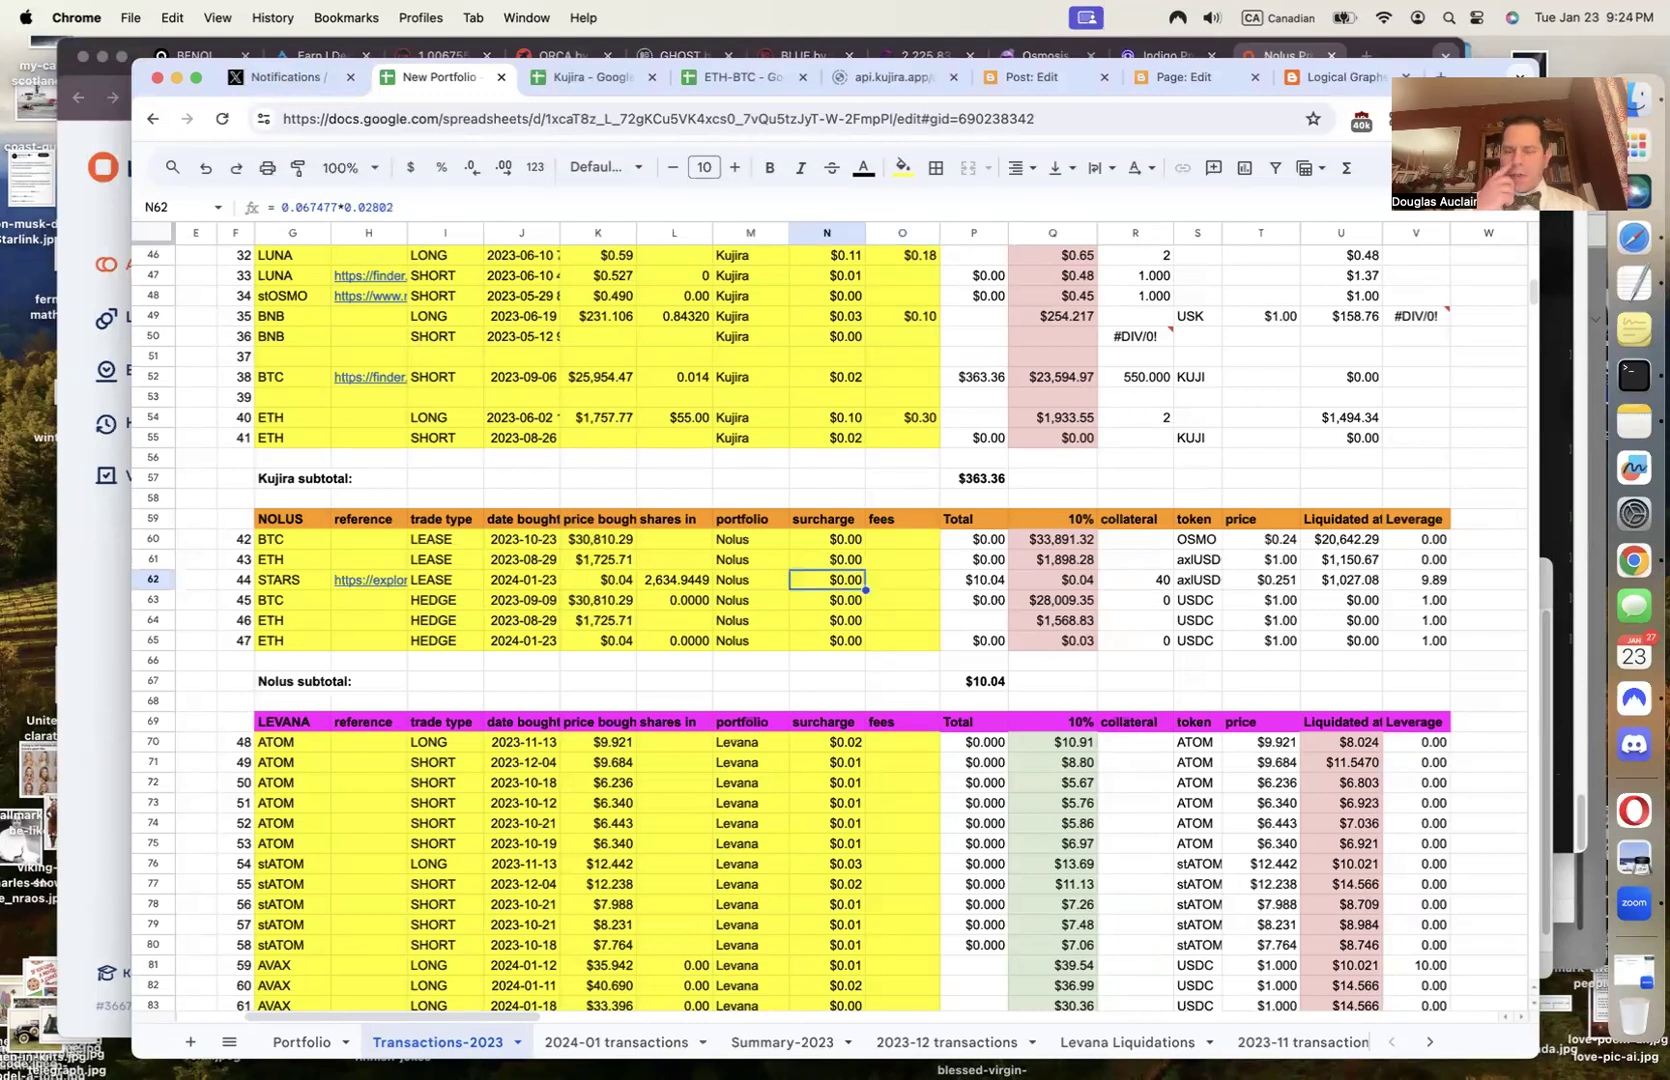
click(902, 580)
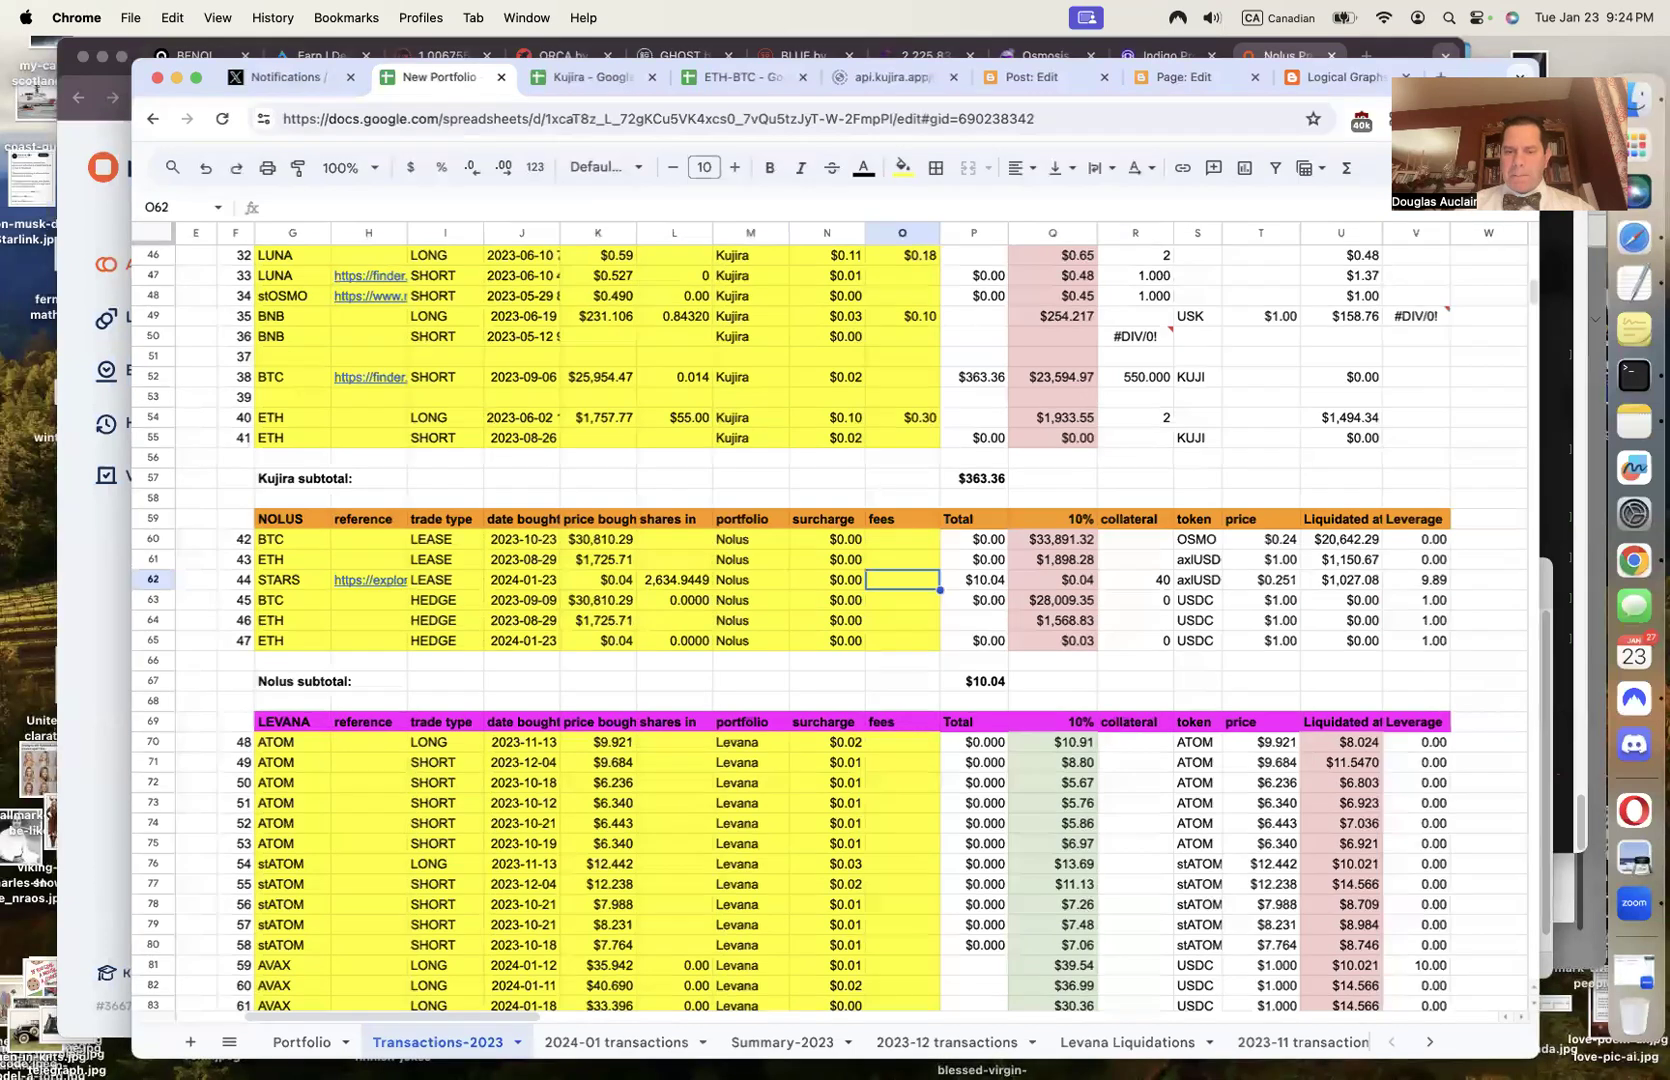
click(827, 580)
key(Right)
key(Right)
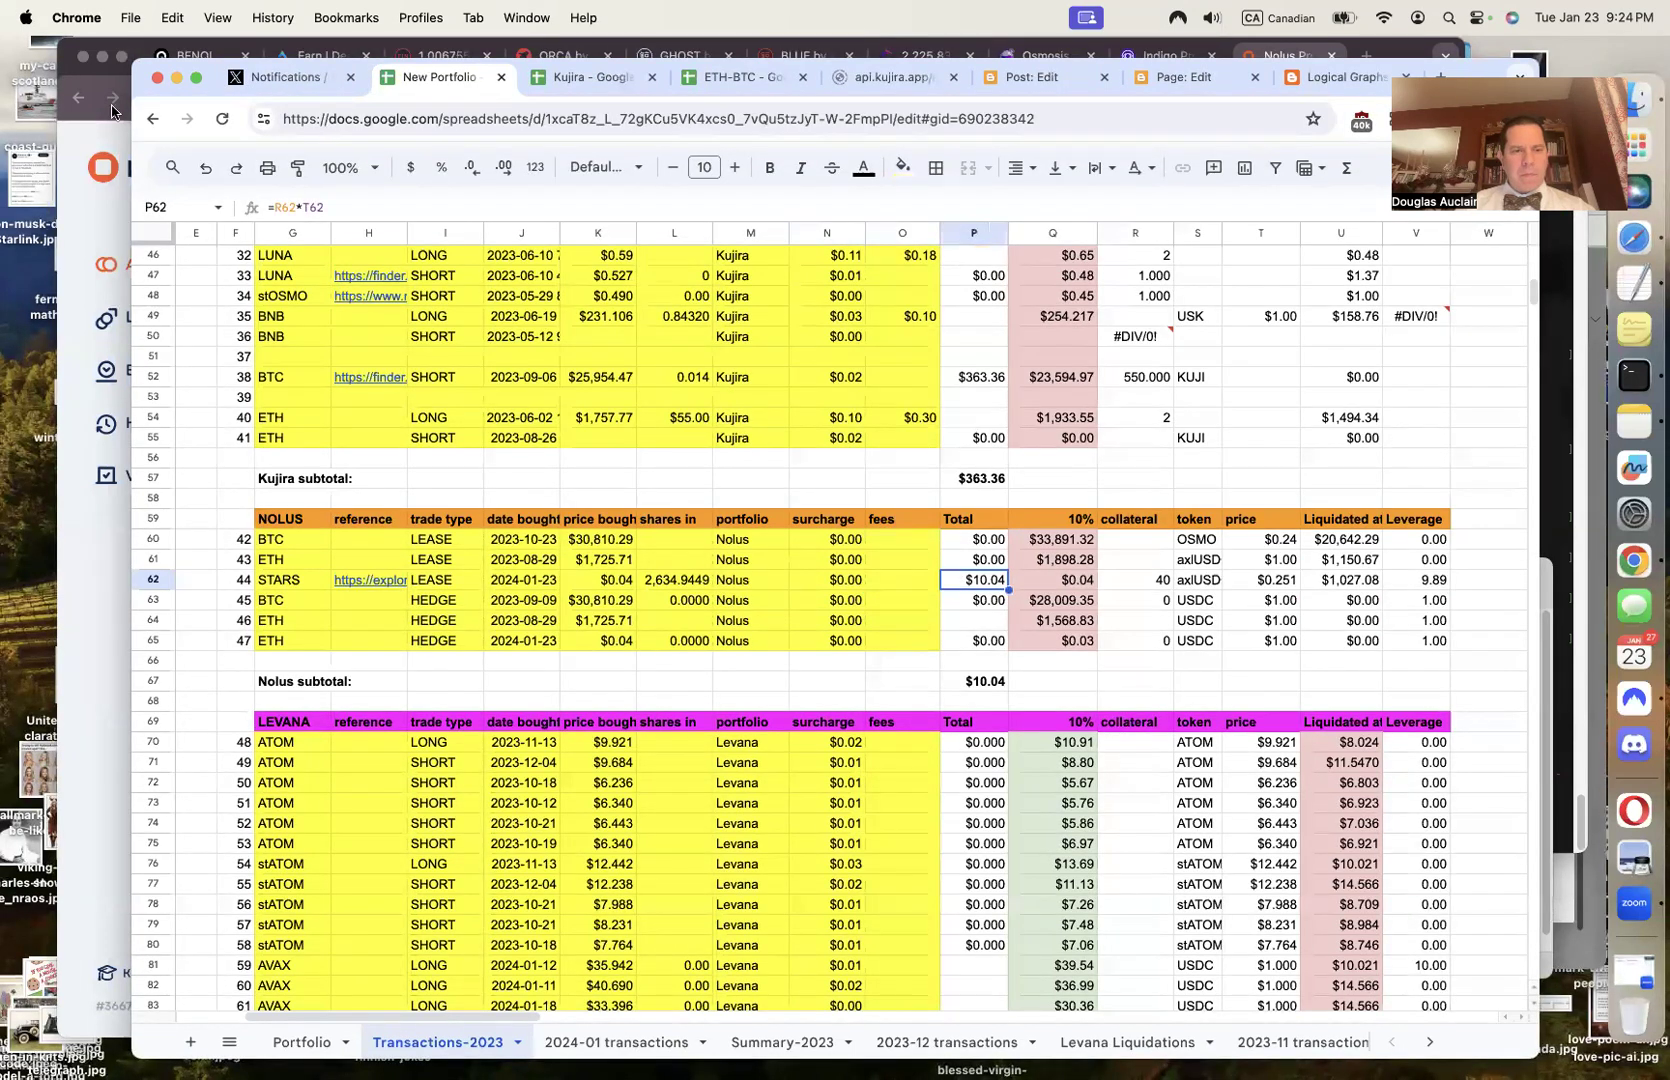
click(334, 210)
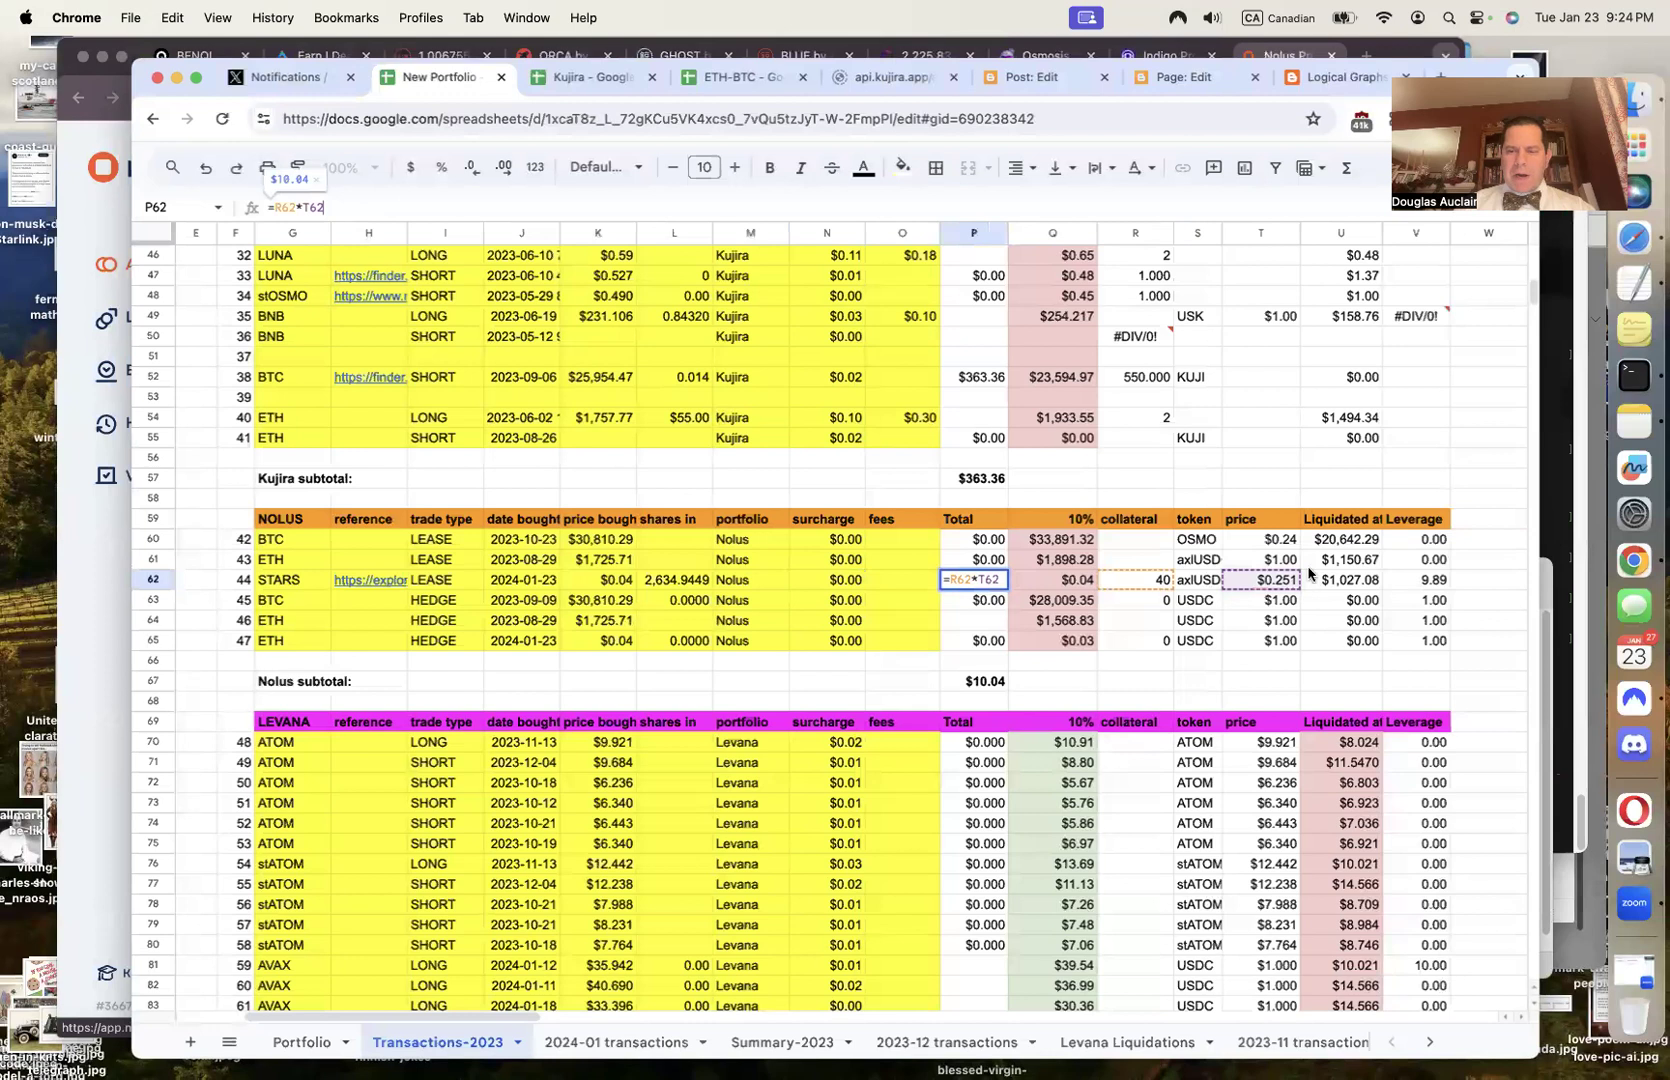
Enter 1 as the $1.000 collateral price in T62, giving 2.48 leverage
click(1278, 581)
text(1.)
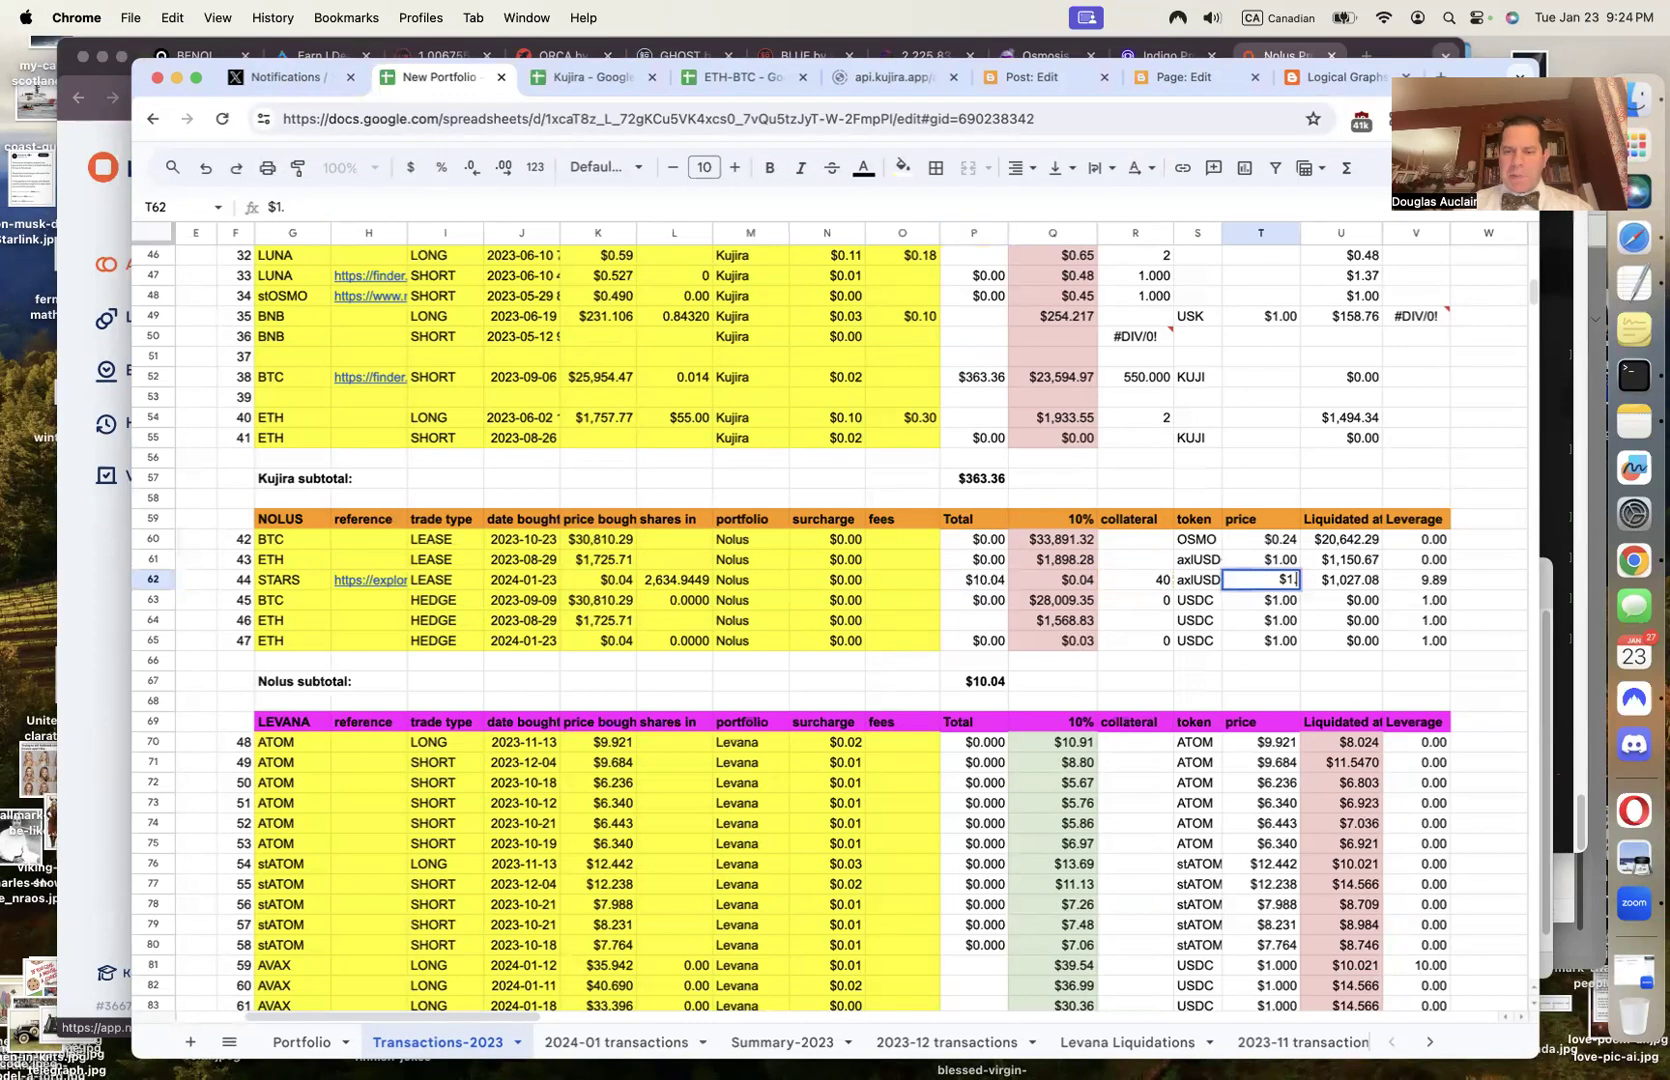
key(Left)
key(Left)
key(Left)
key(Left)
key(Right)
key(Right)
key(Right)
key(Right)
key(Right)
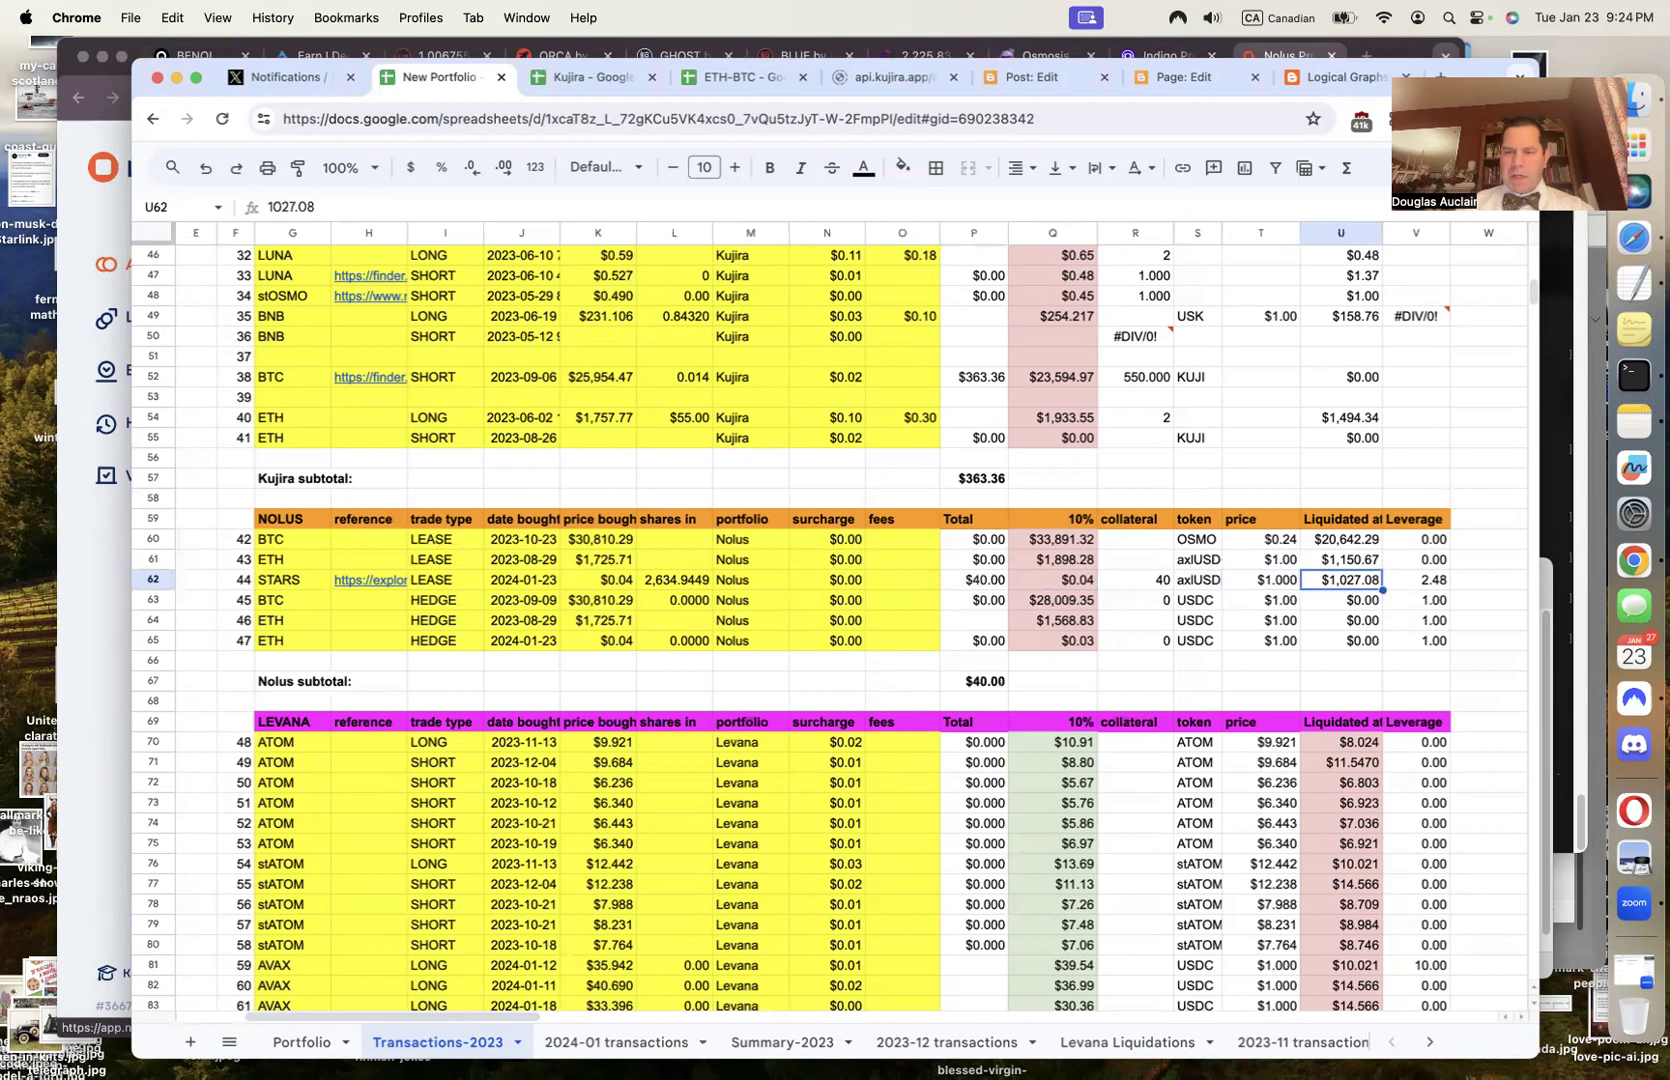
key(Right)
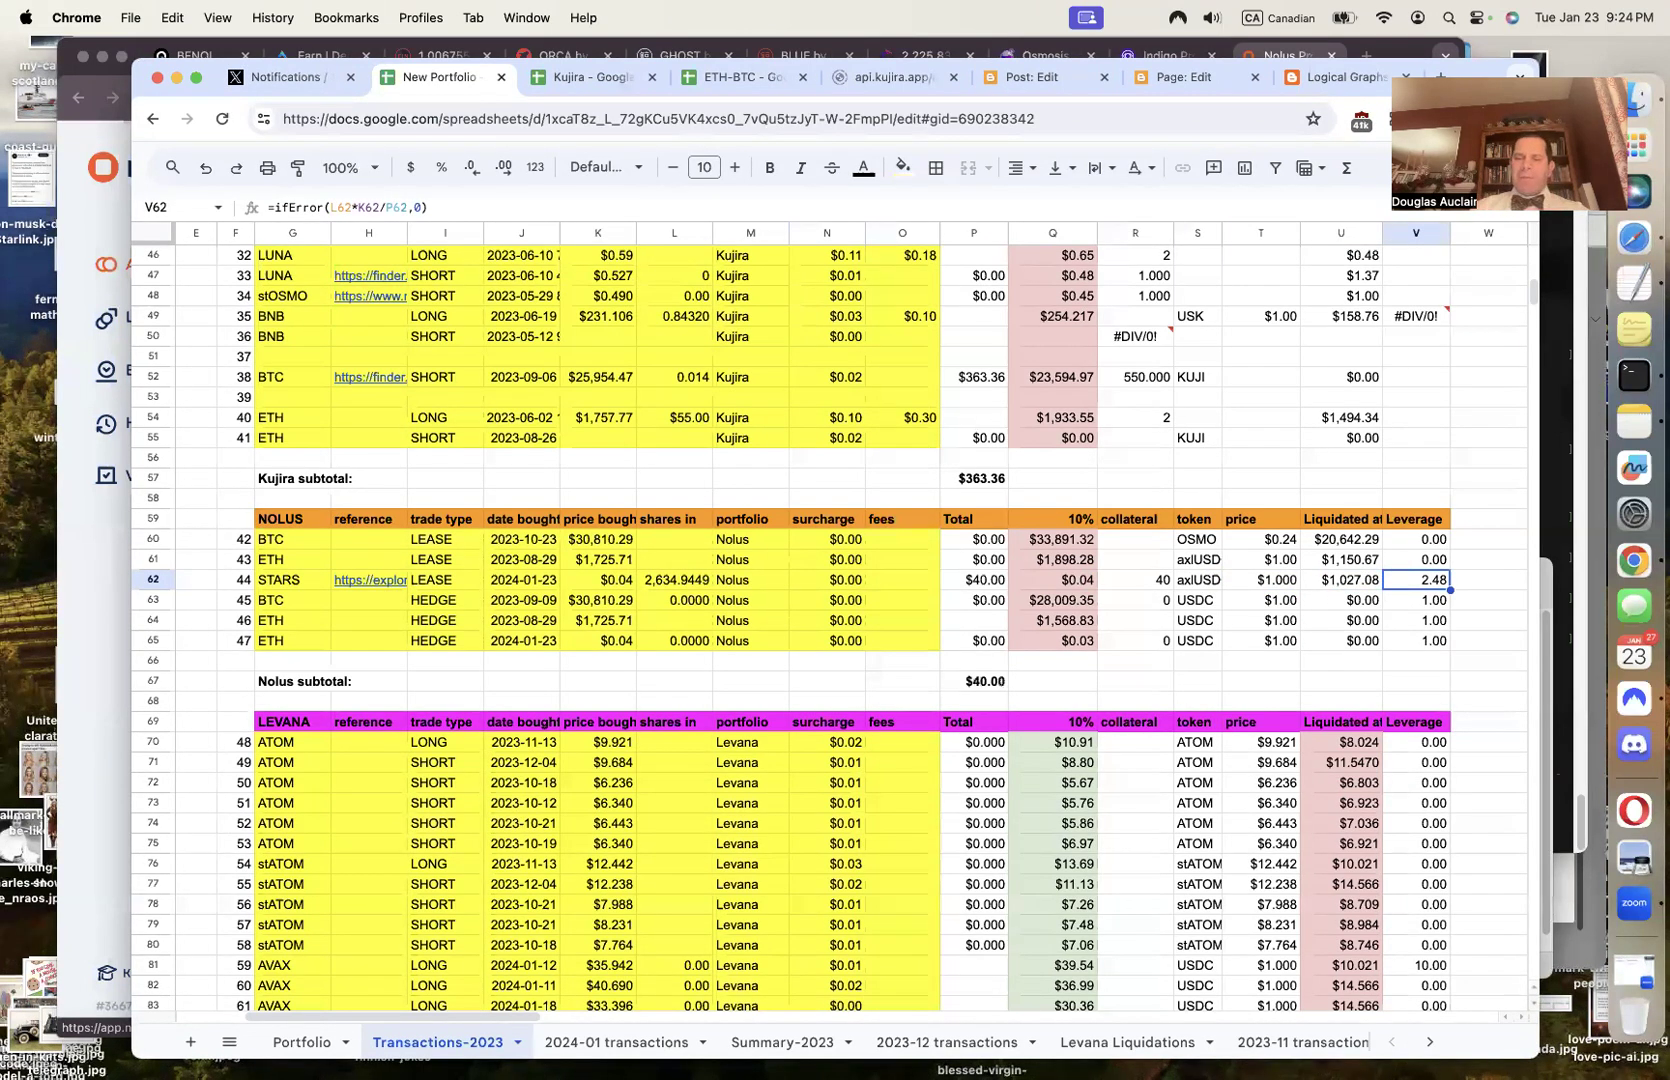
key(Left)
key(Left)
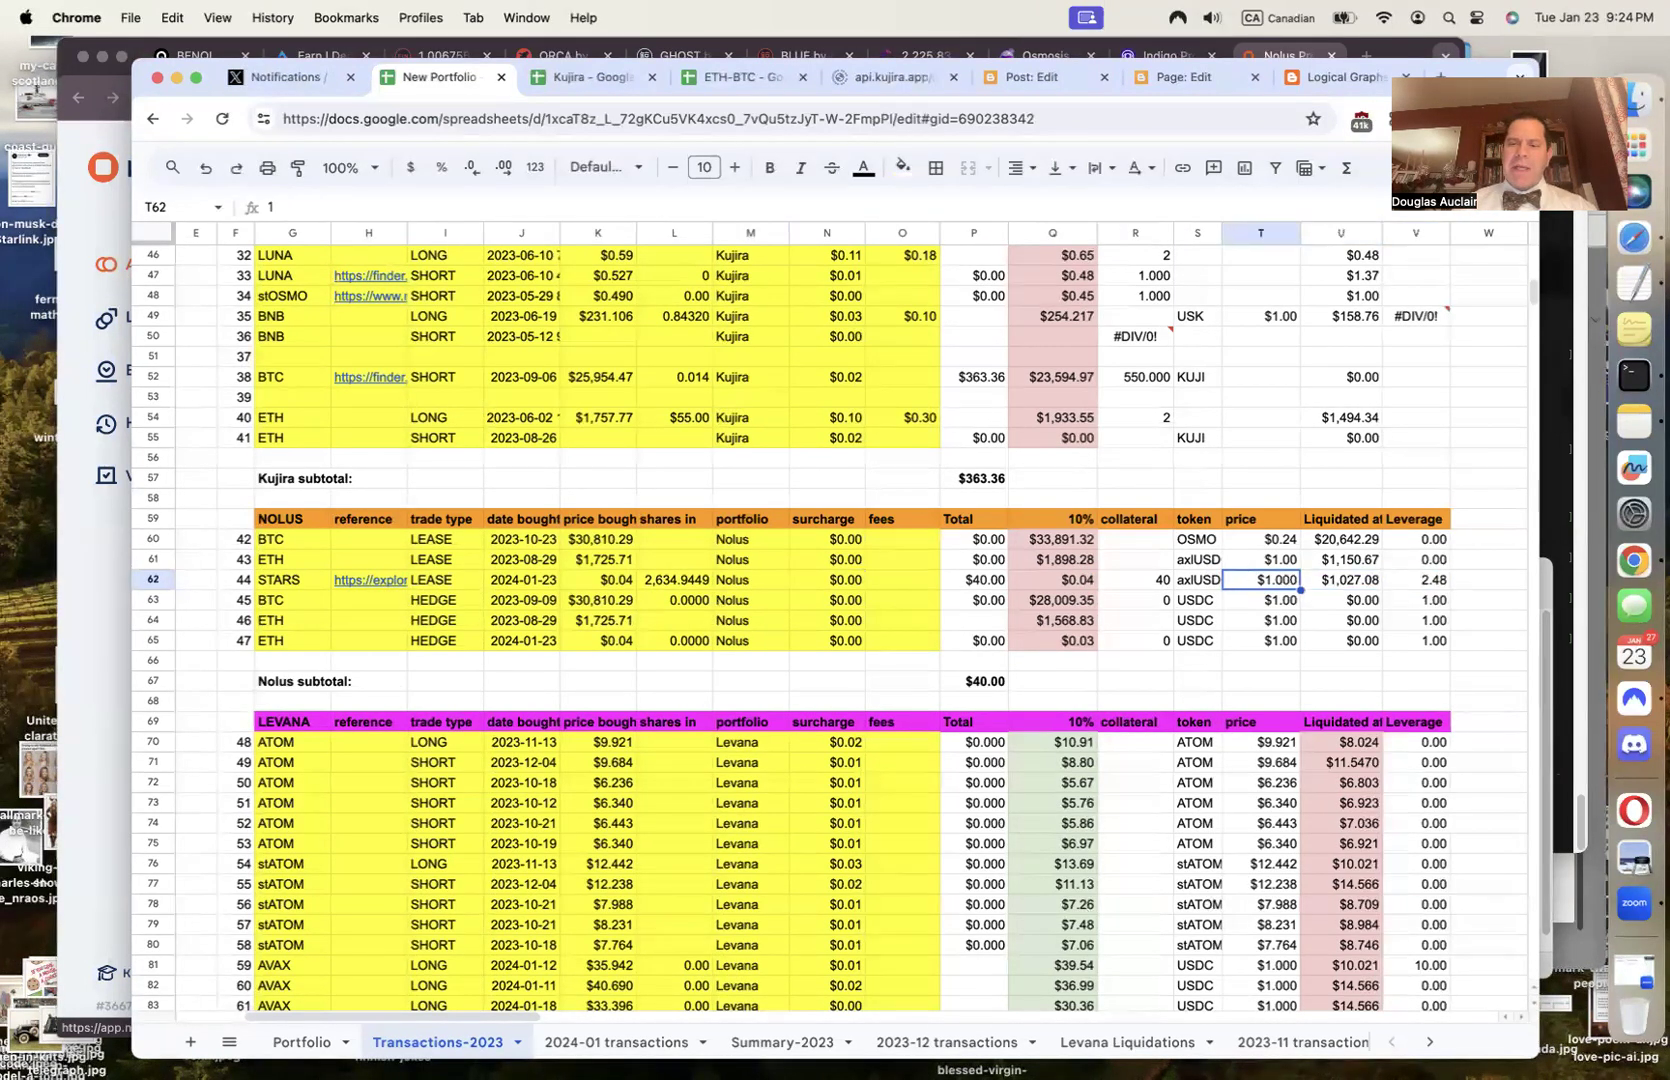
key(Right)
key(Left)
key(Left)
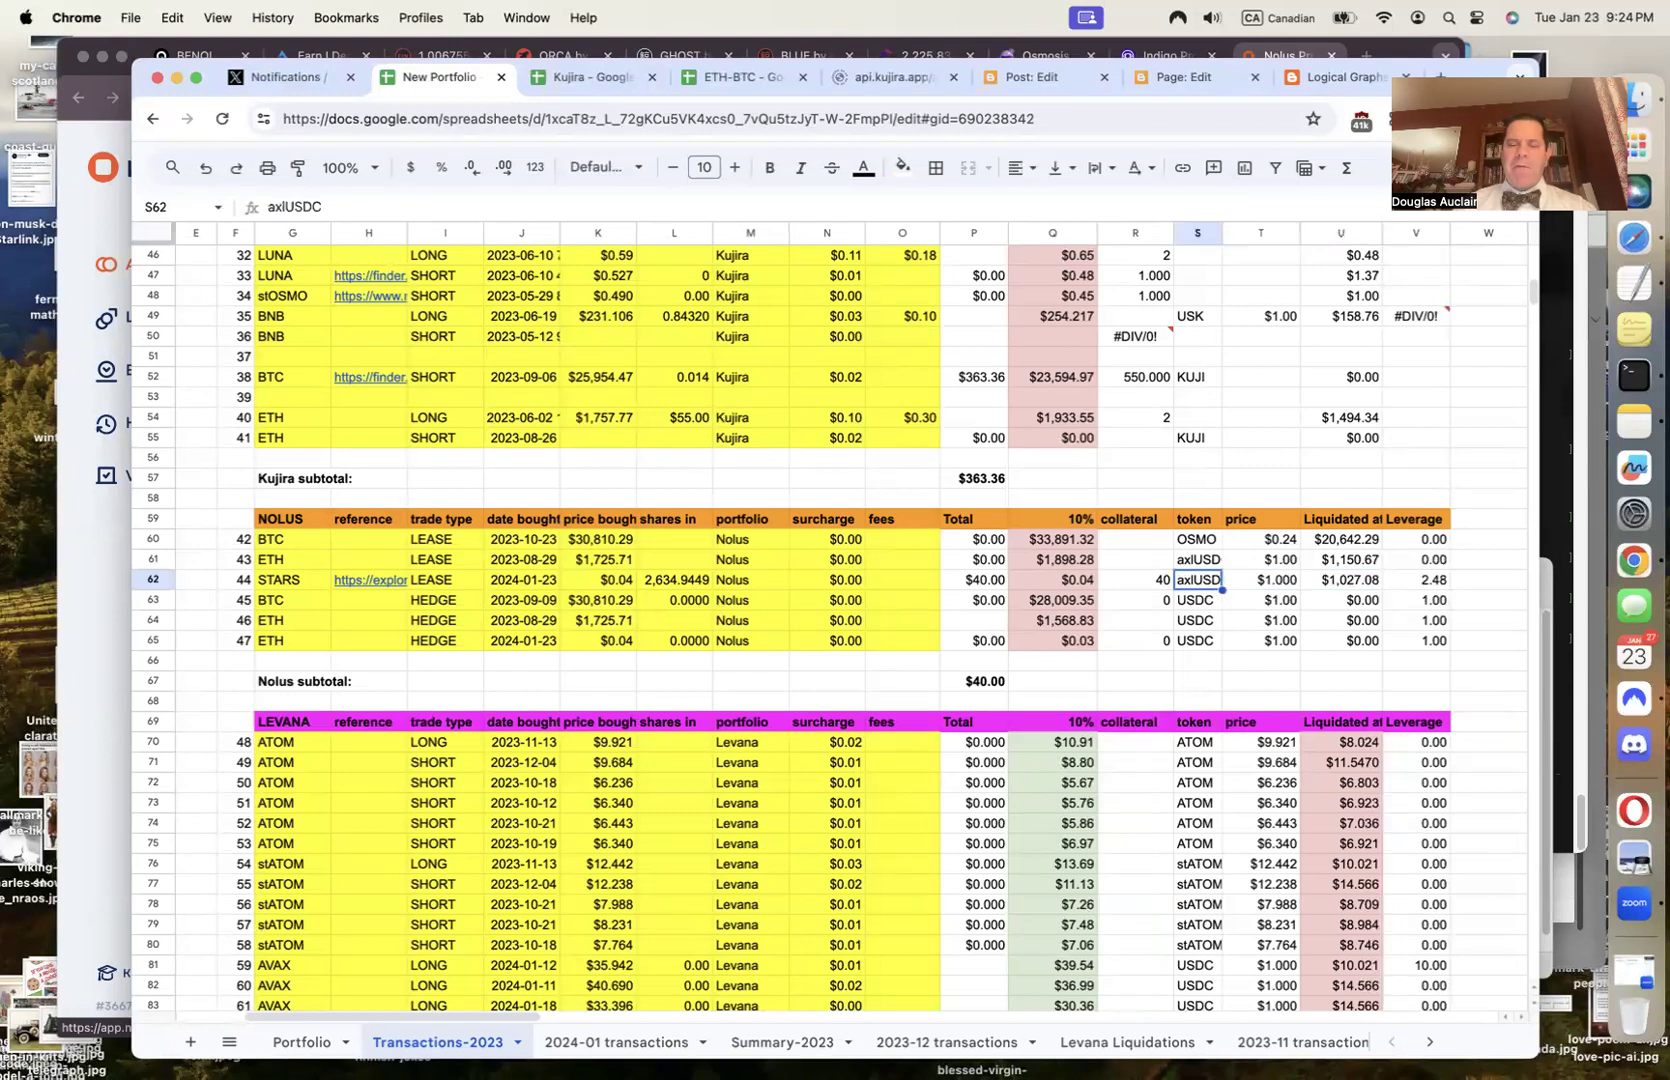
key(Left)
key(Left)
key(Left)
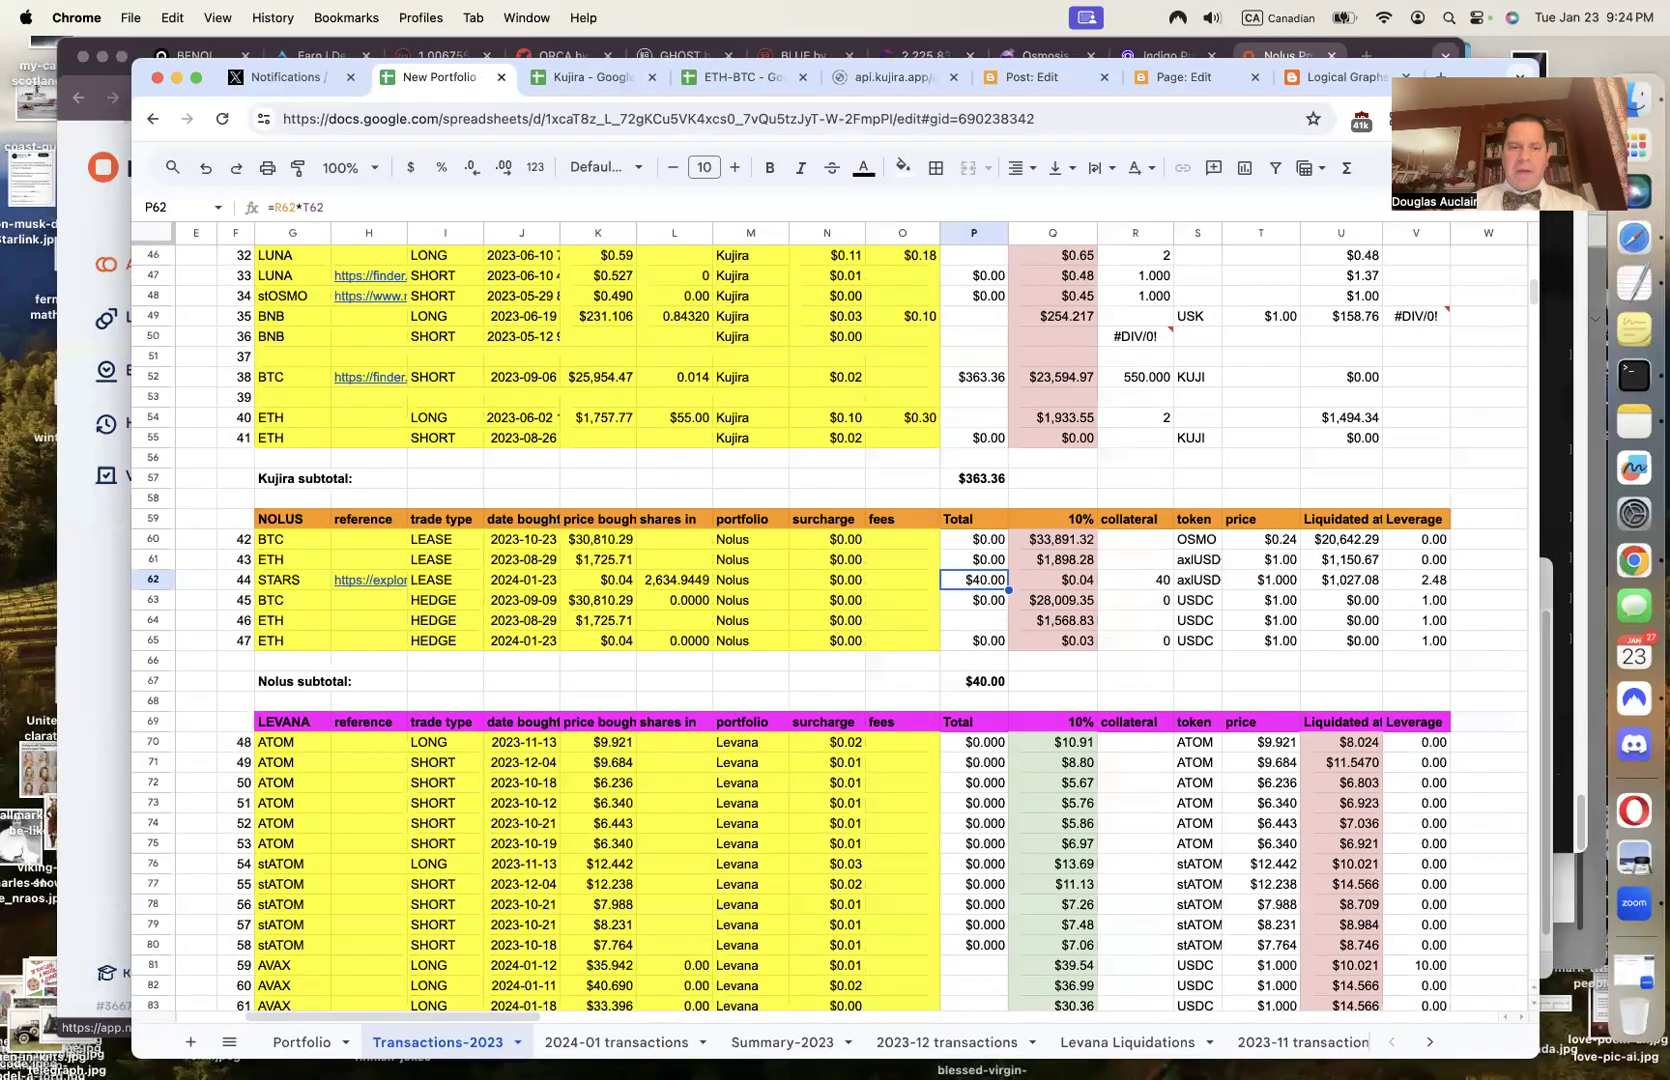
key(Left)
key(Left)
key(Left)
key(Left)
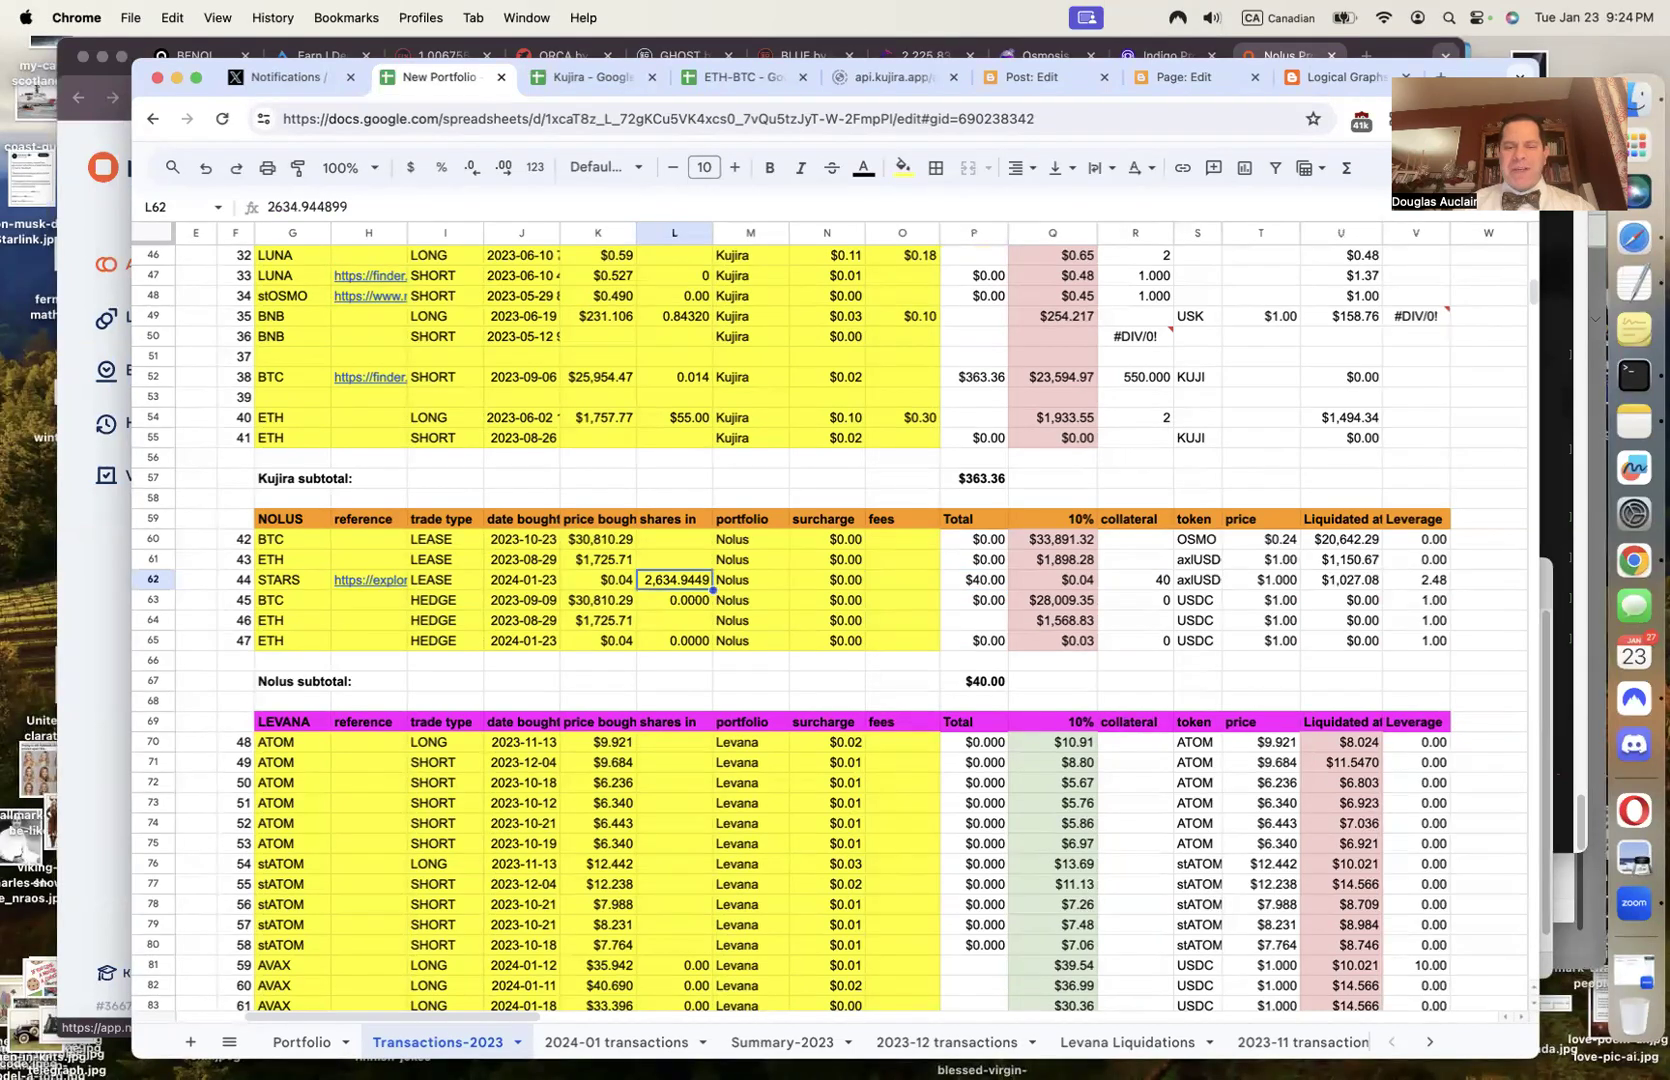
key(Left)
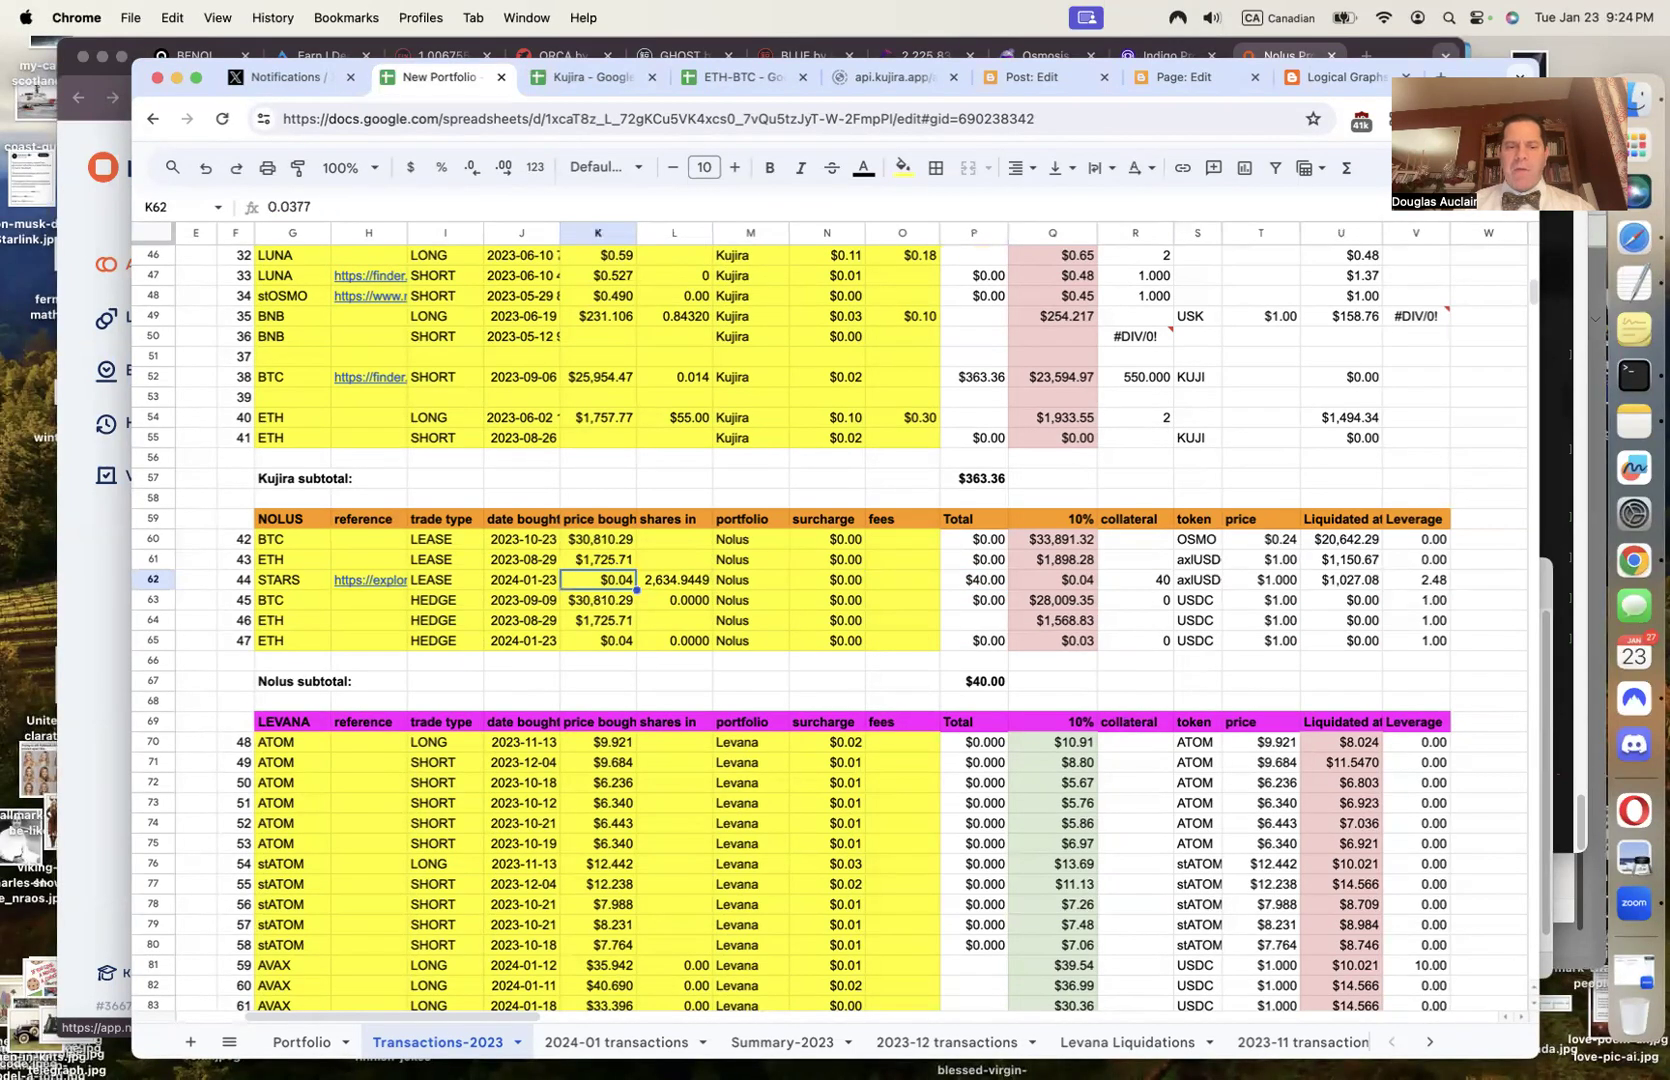
Show the buy price with an extra decimal as $0.0377 and review the $40.00 total
click(508, 166)
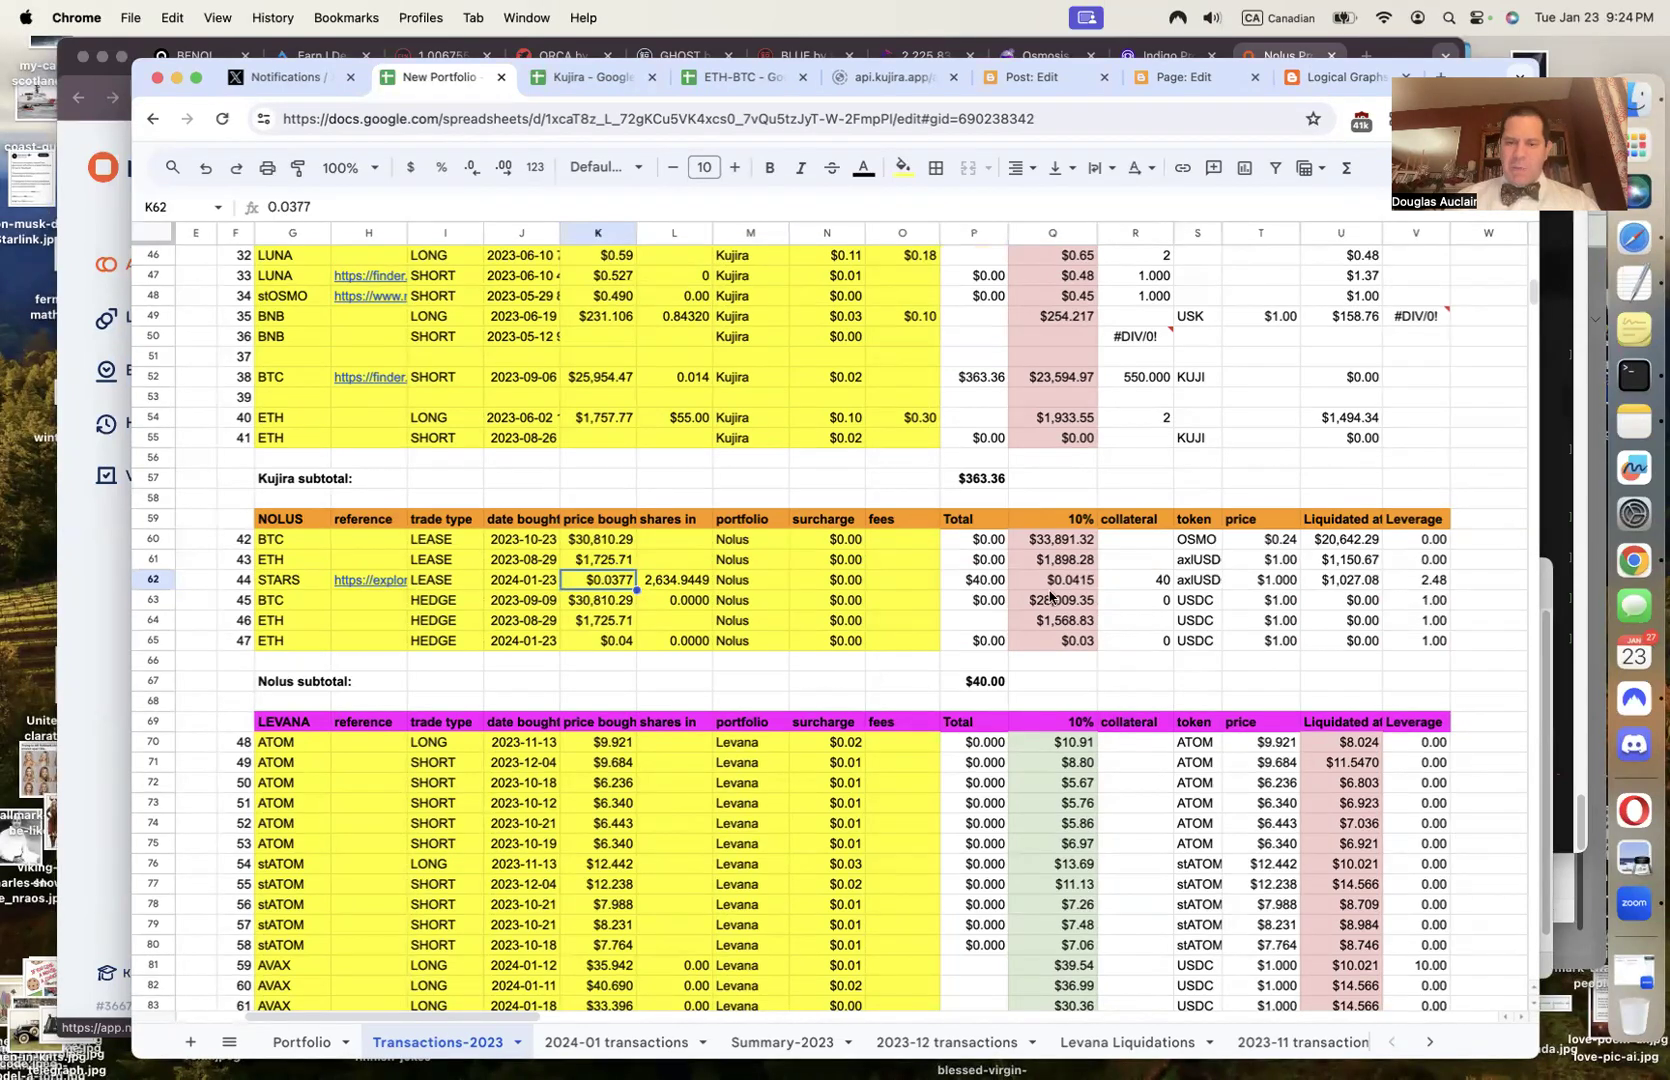
click(984, 582)
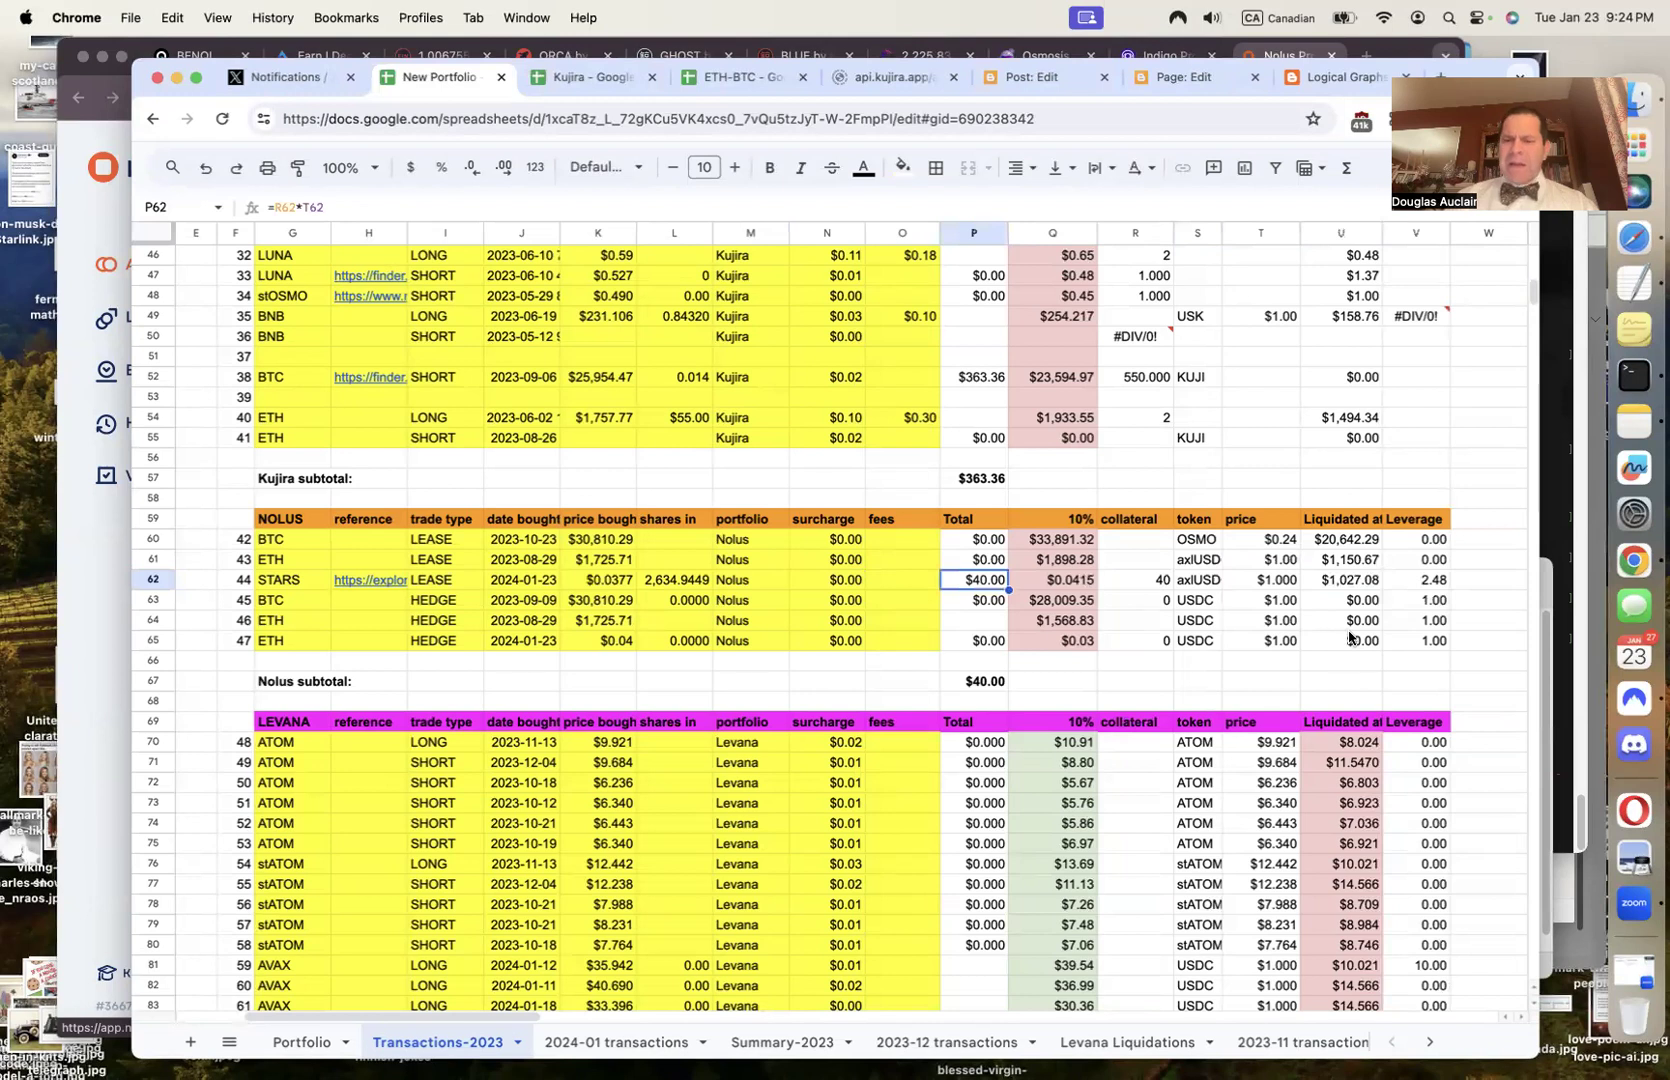
click(1440, 580)
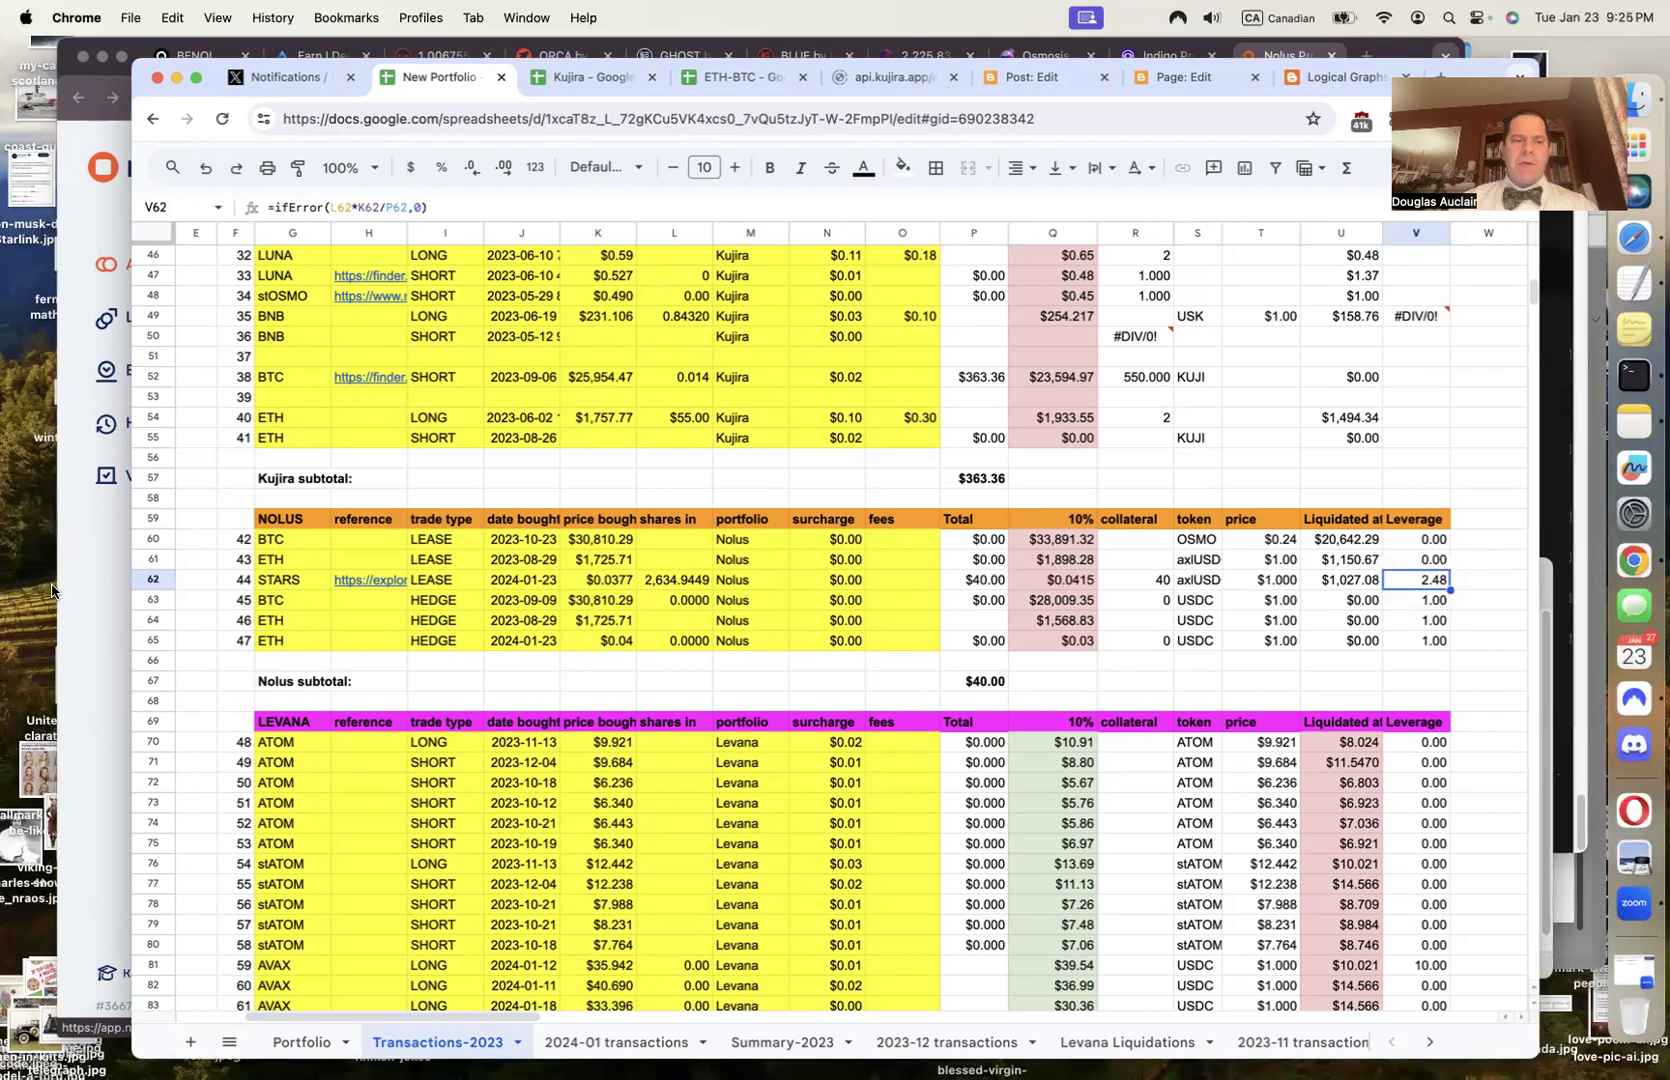
click(86, 630)
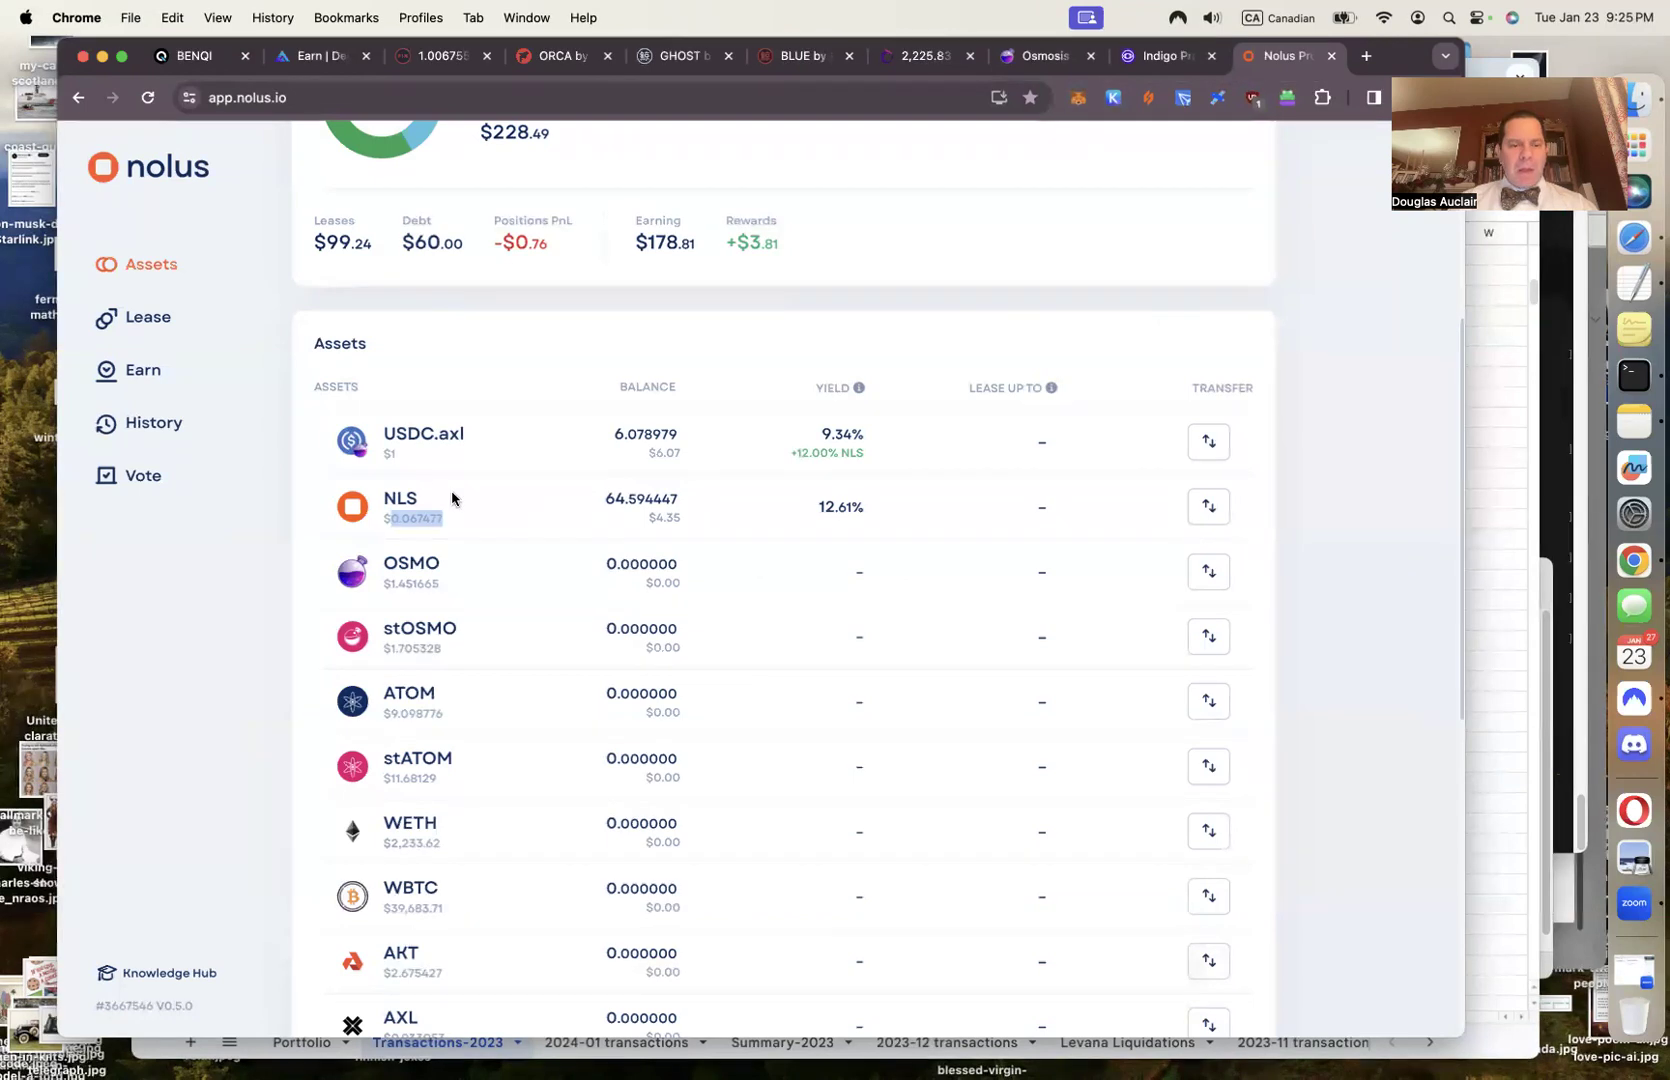
Open the Leases page showing 2,634.944899 STARS with $60.0003 debt
scroll(453, 500, down, 5)
scroll(453, 513, down, 3)
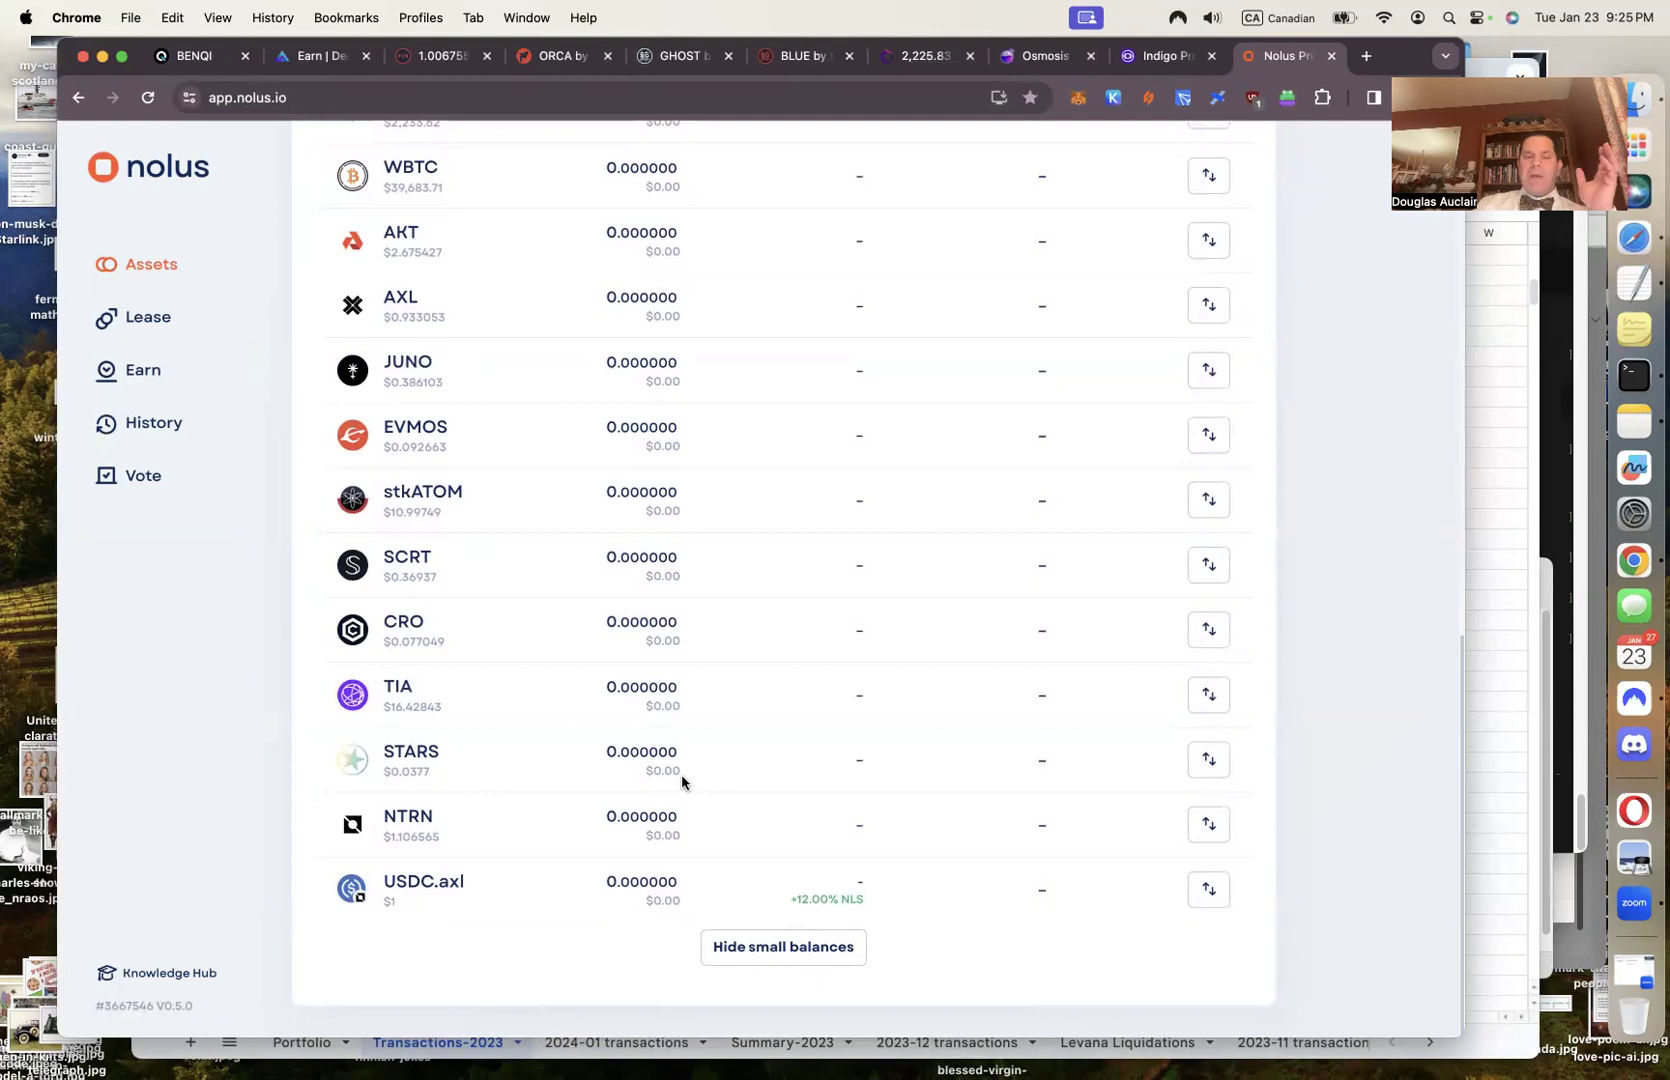
click(143, 318)
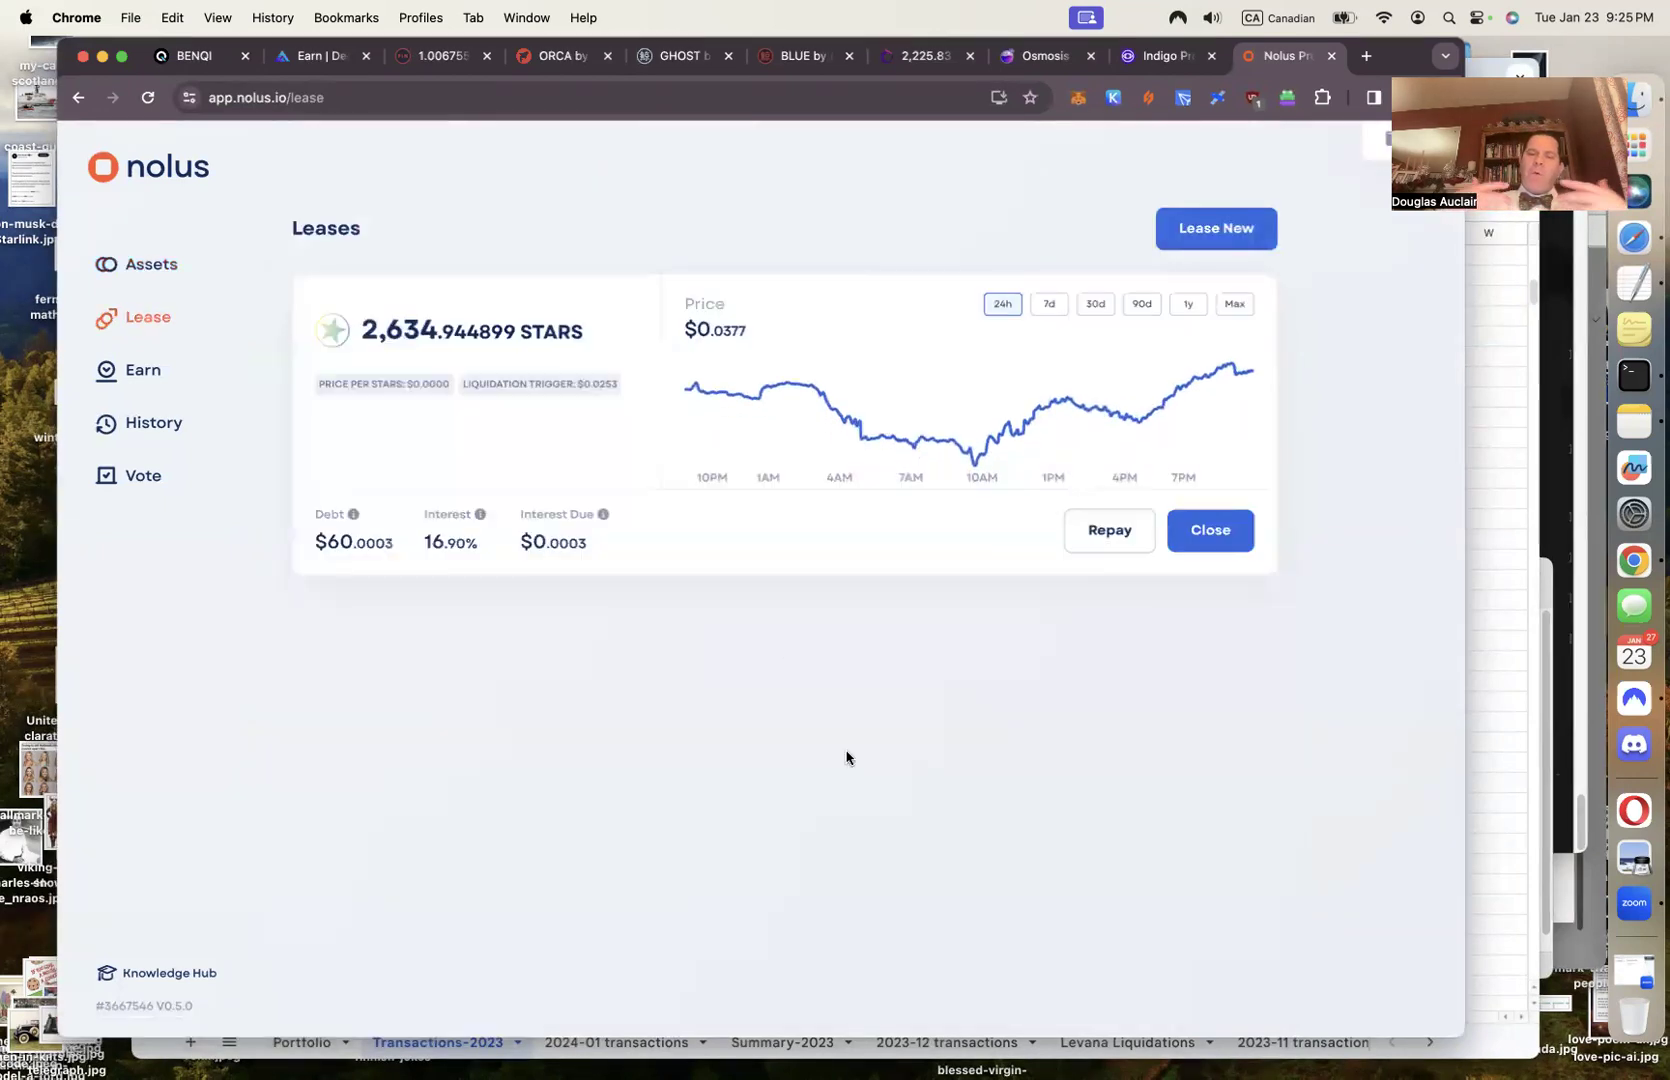
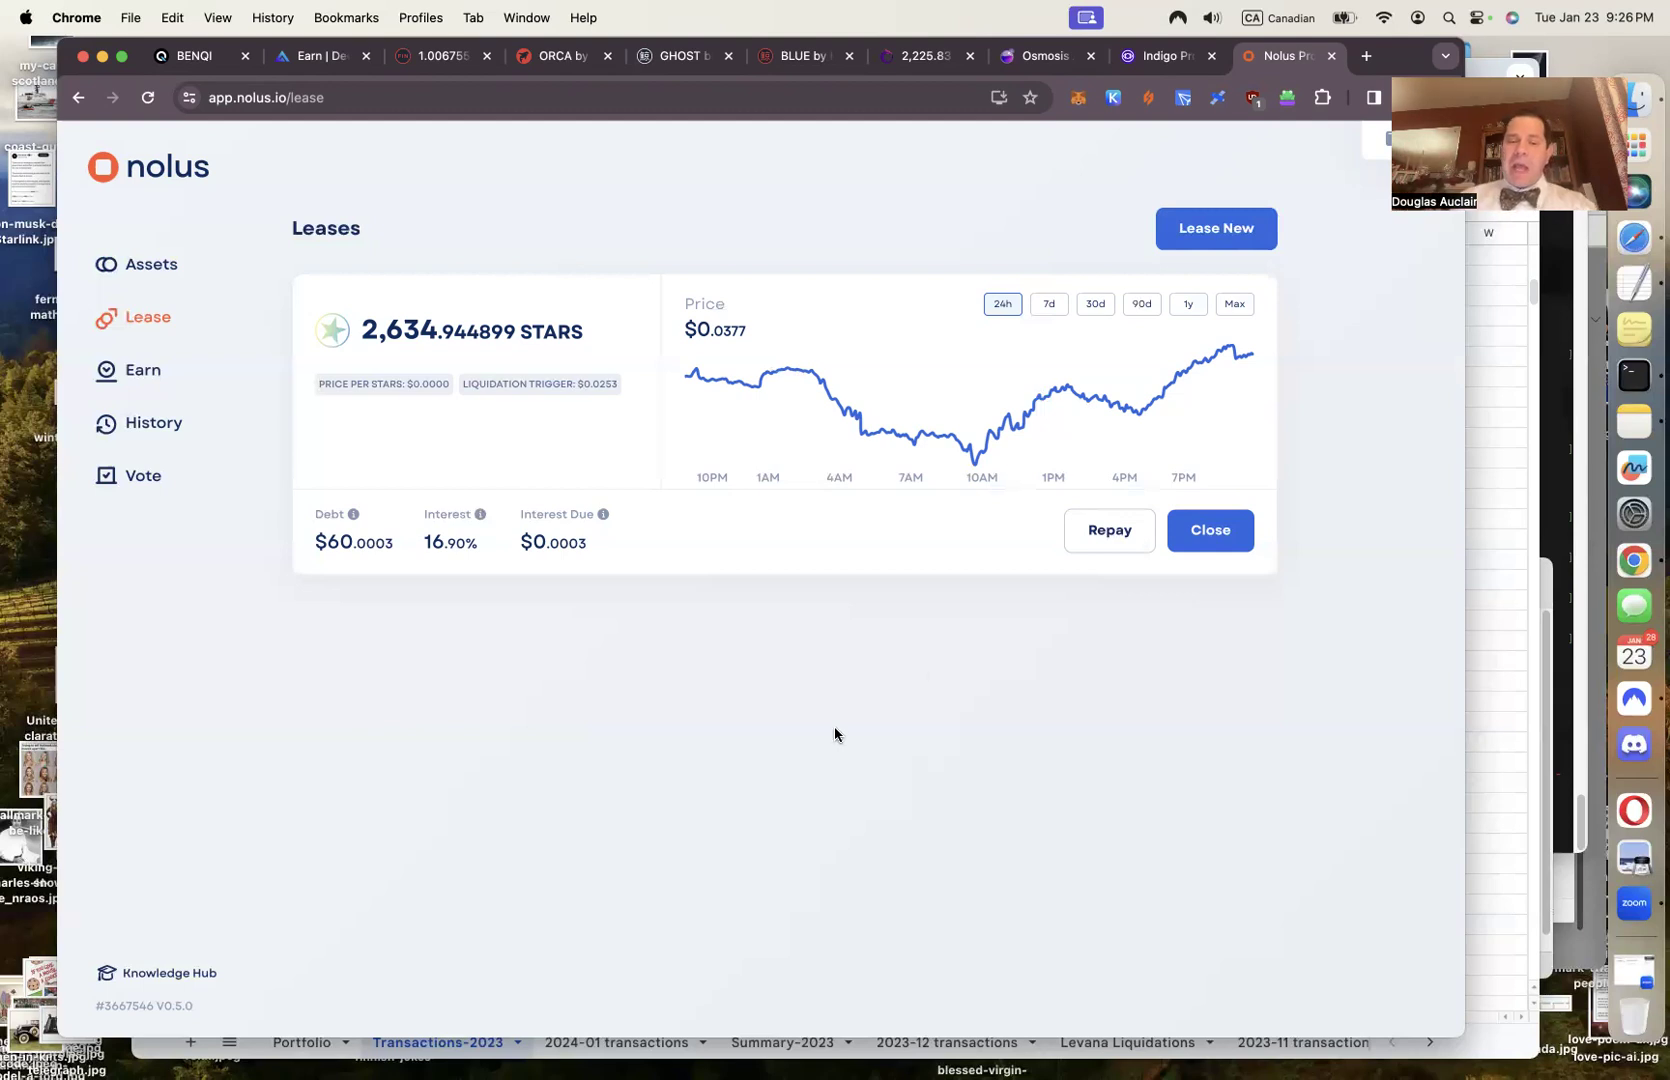
Preview repaying the STARS lease's full debt in USDC.axl (60.002), then dismiss without repaying
click(1097, 540)
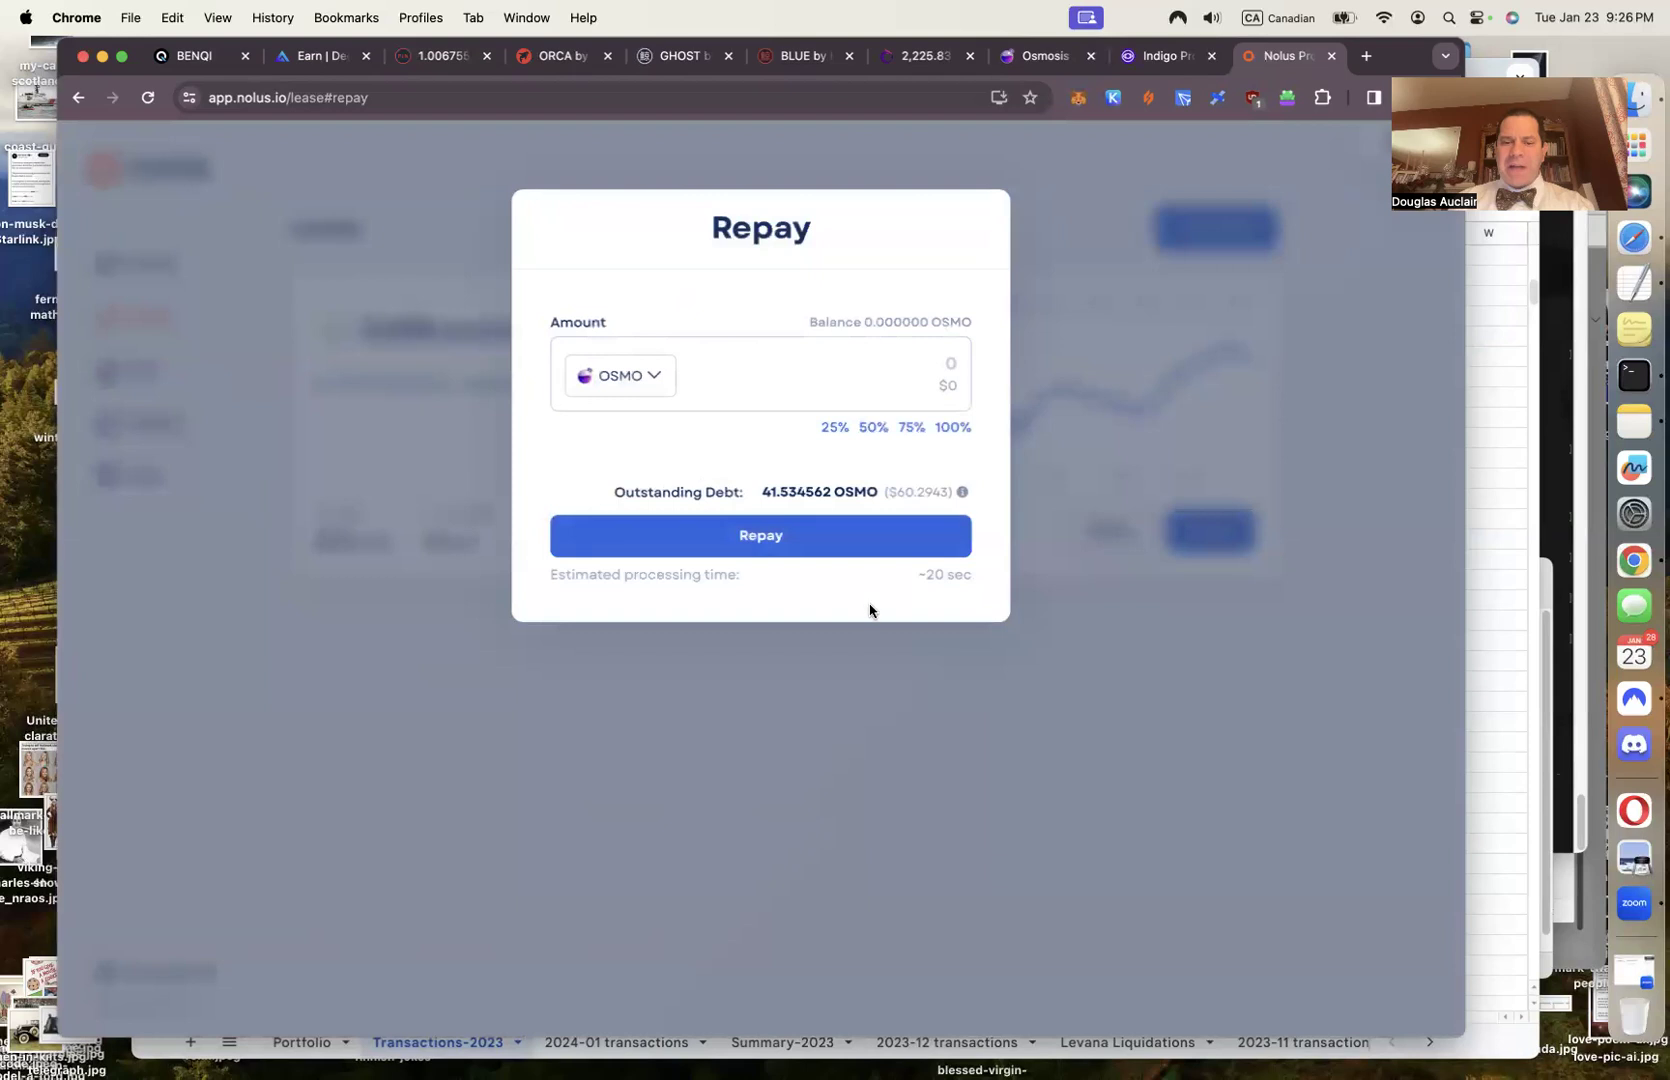
click(660, 378)
scroll(641, 540, down, 2)
click(650, 530)
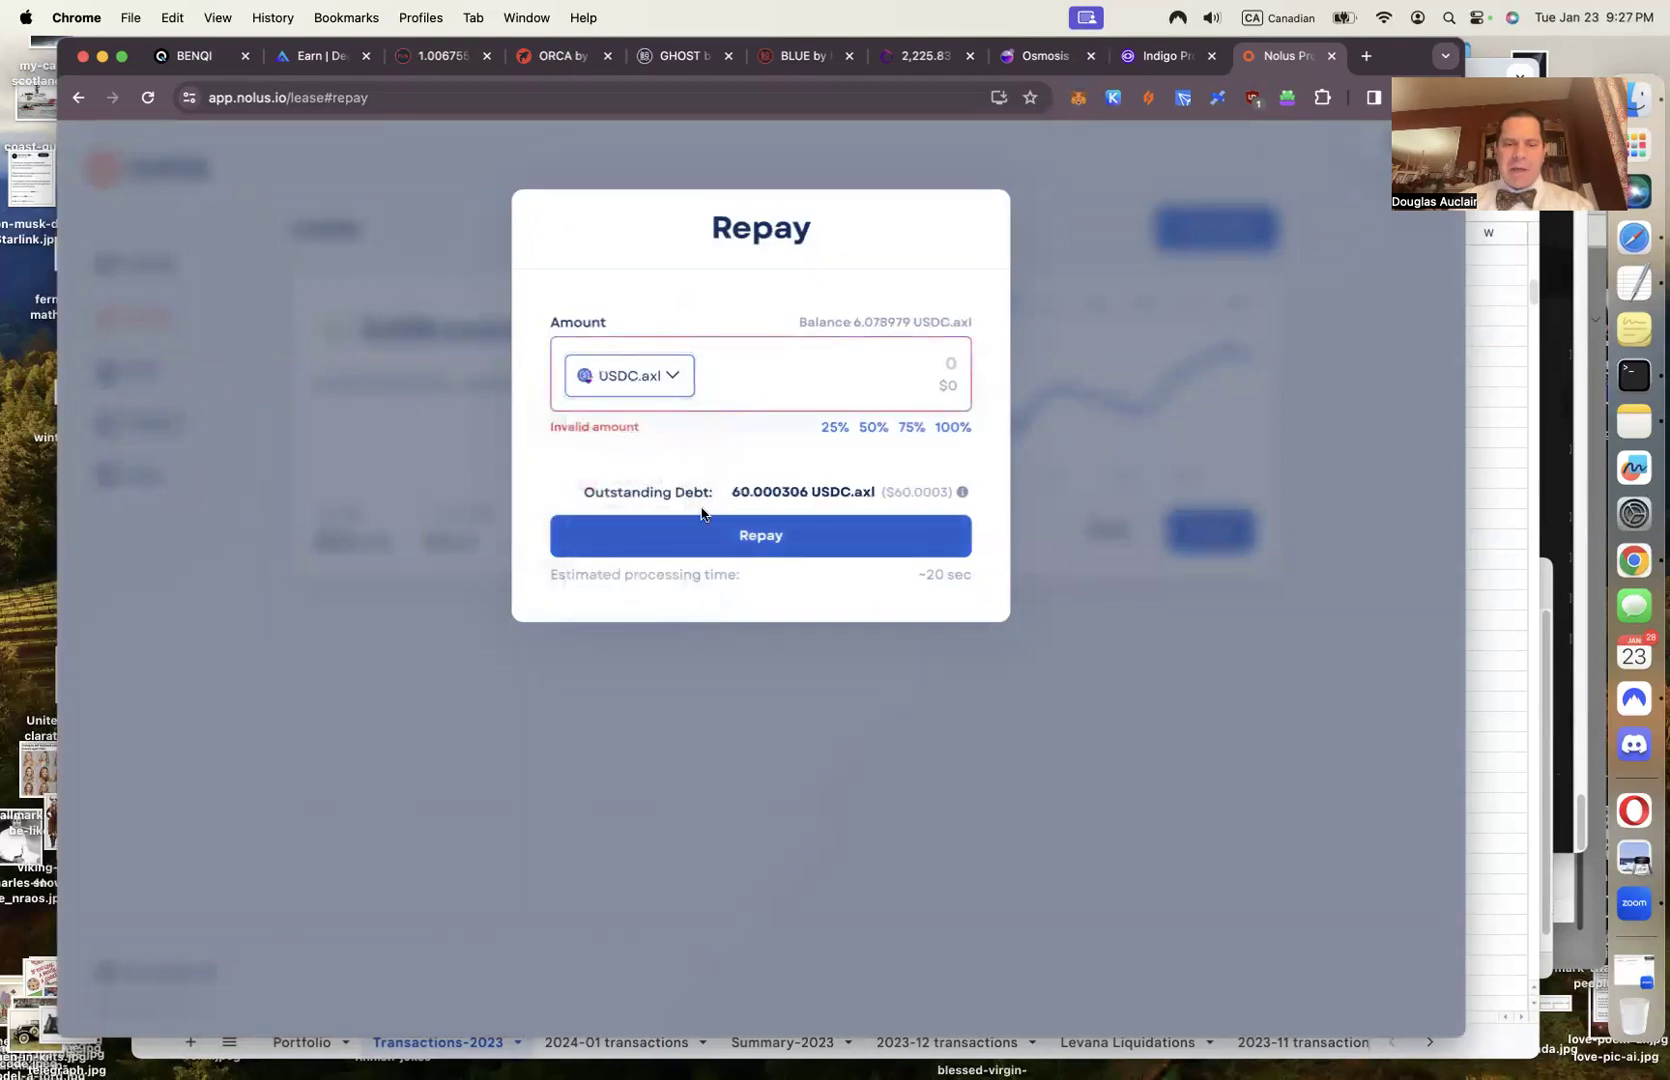
click(913, 401)
text(60)
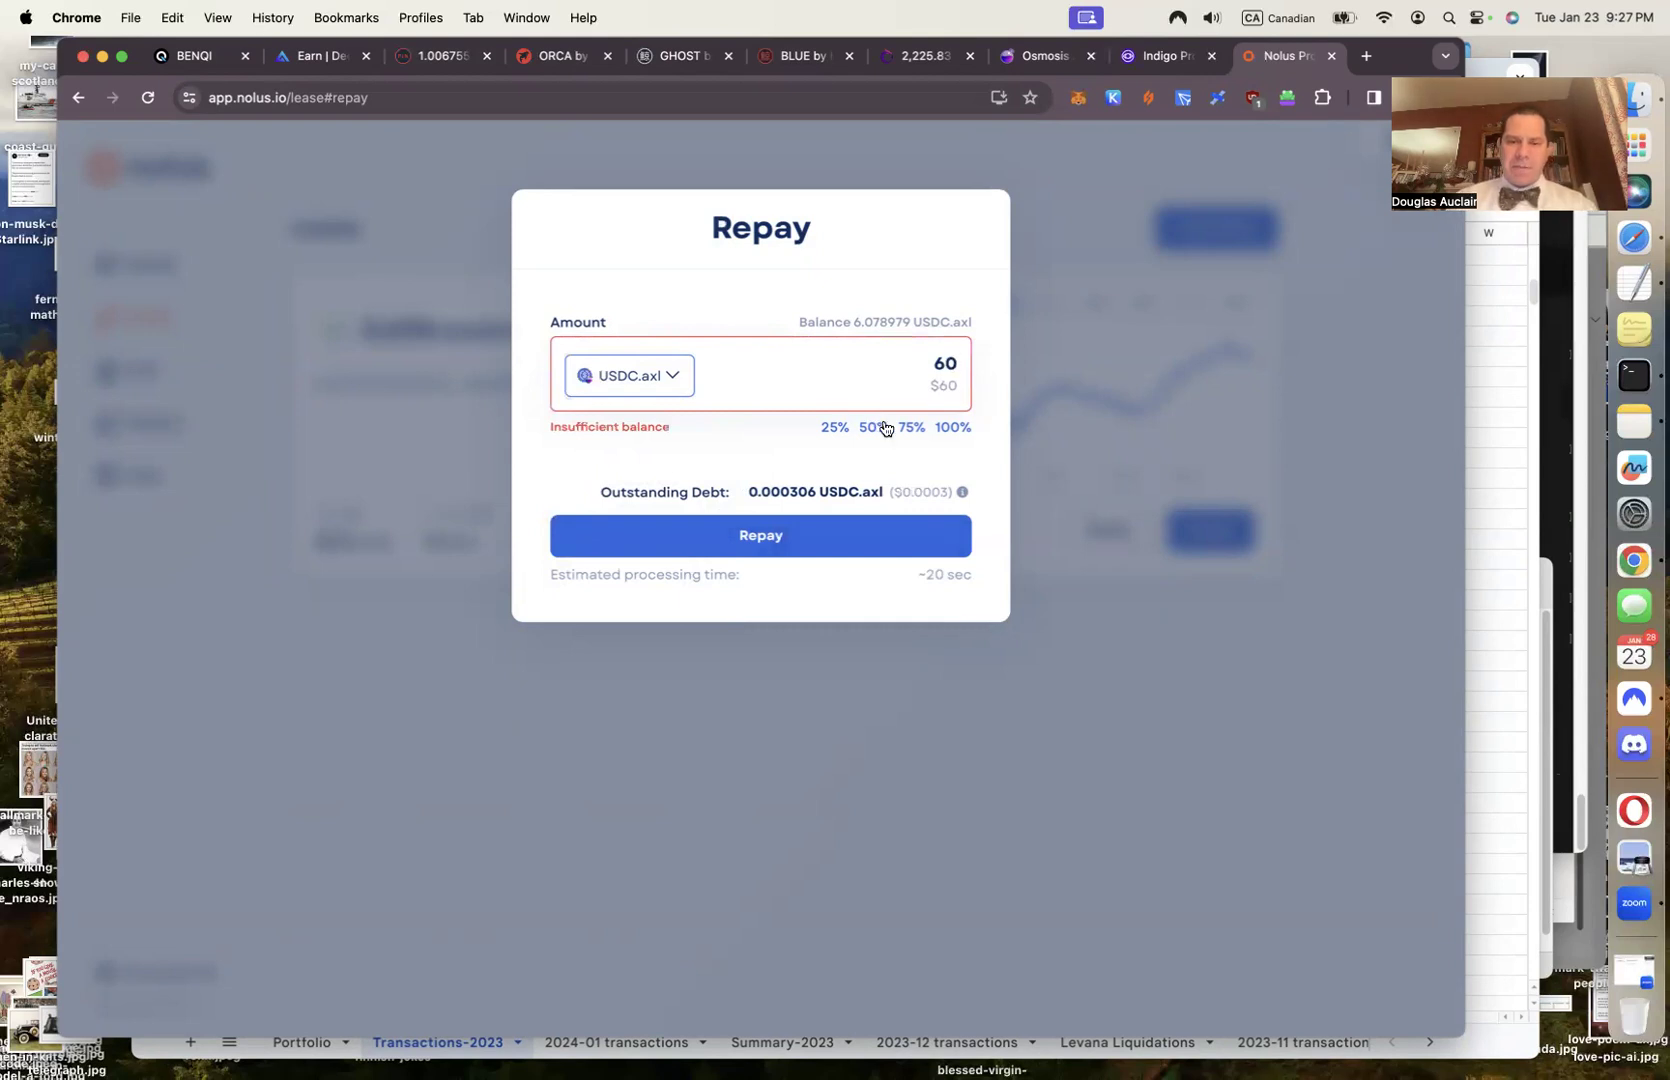
click(921, 394)
text(.002)
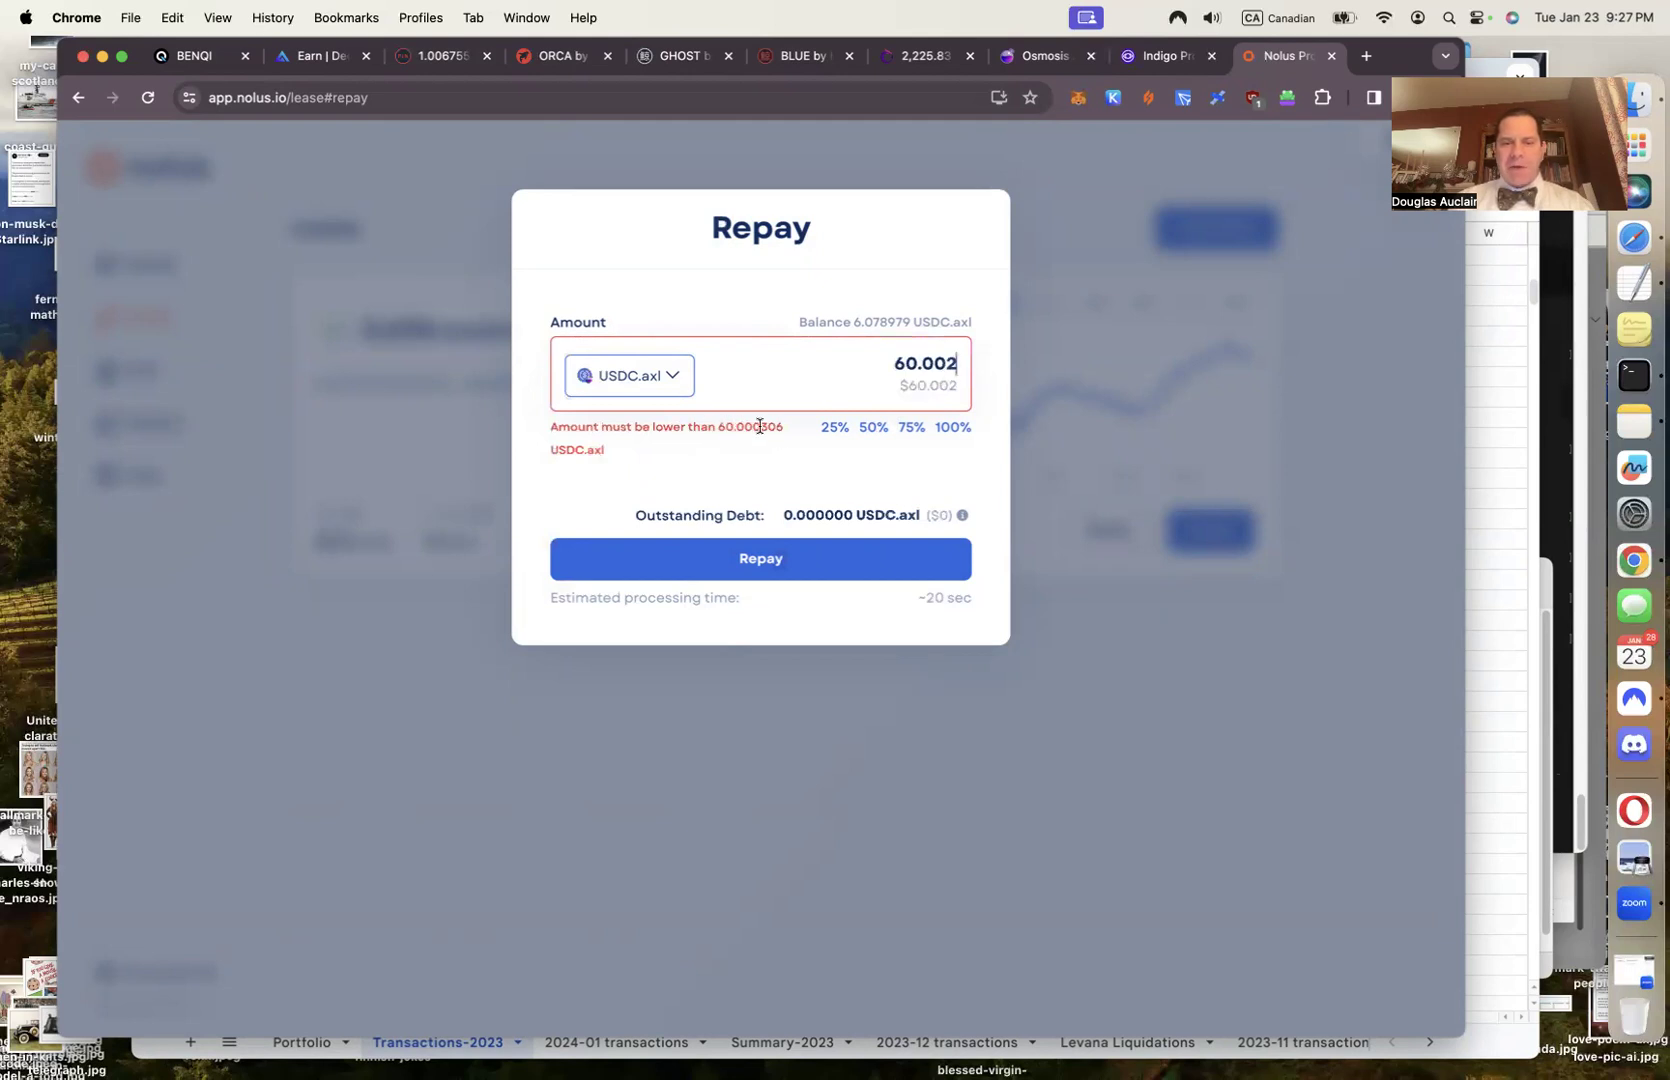
click(947, 428)
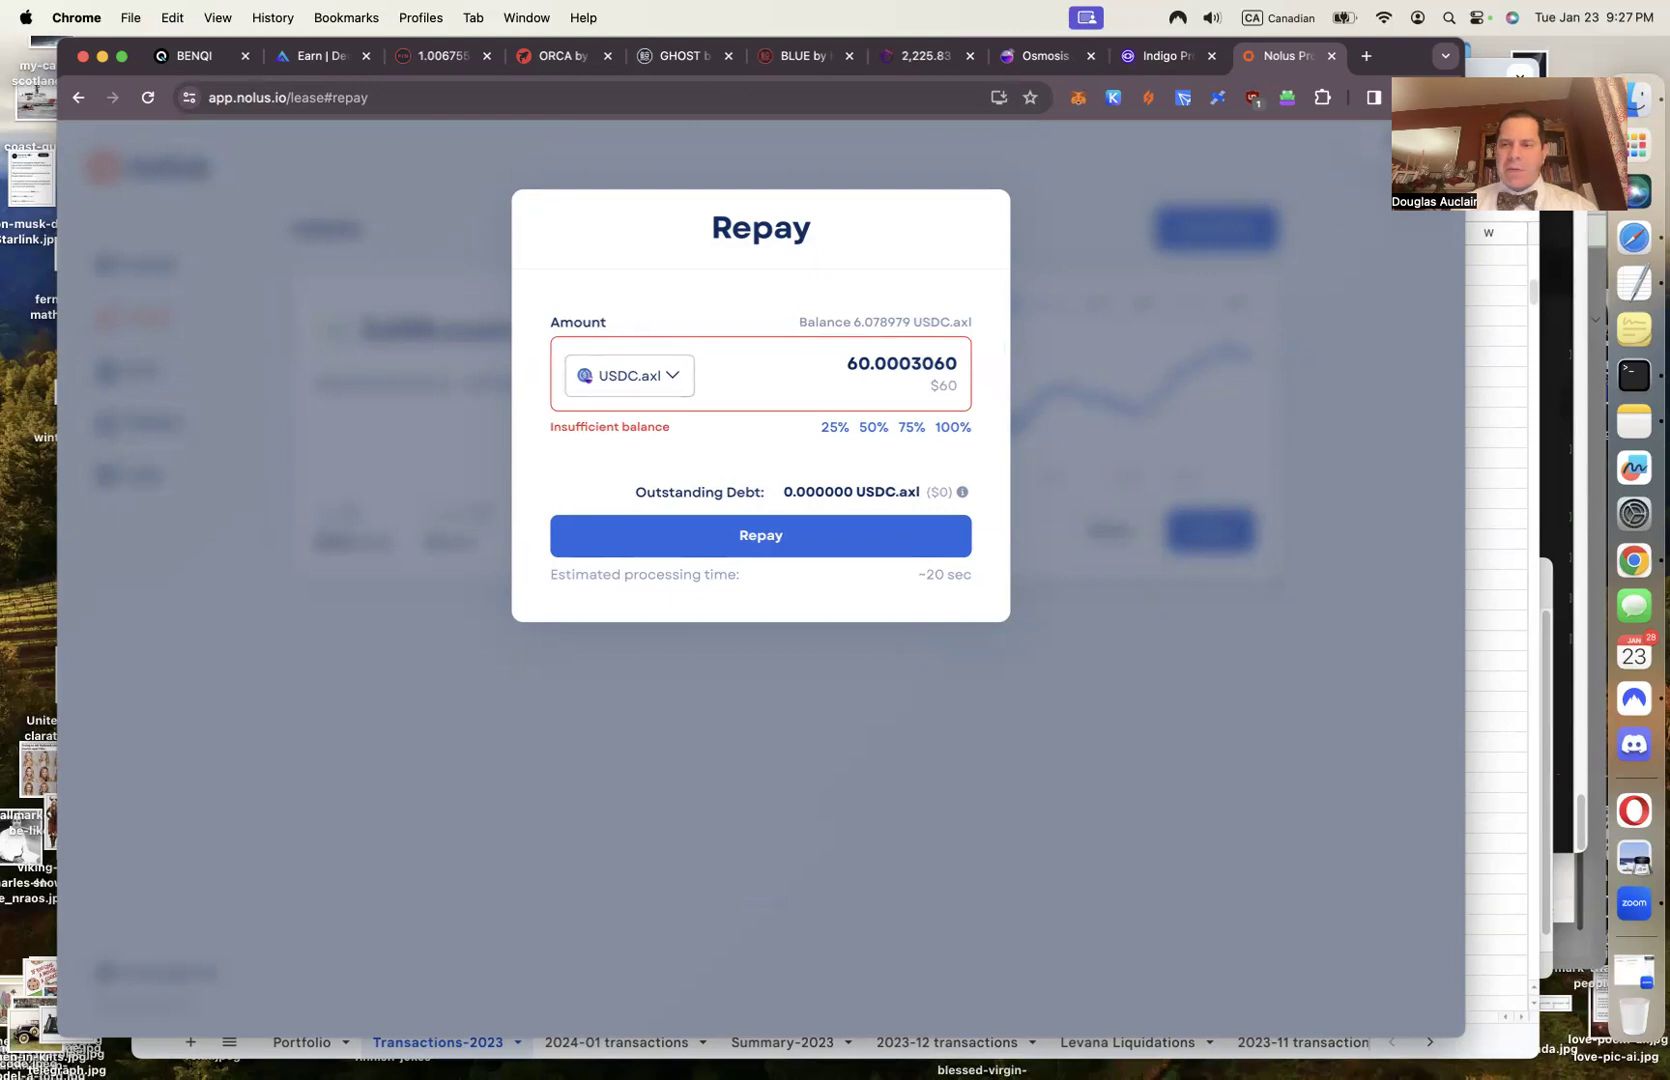
click(1416, 169)
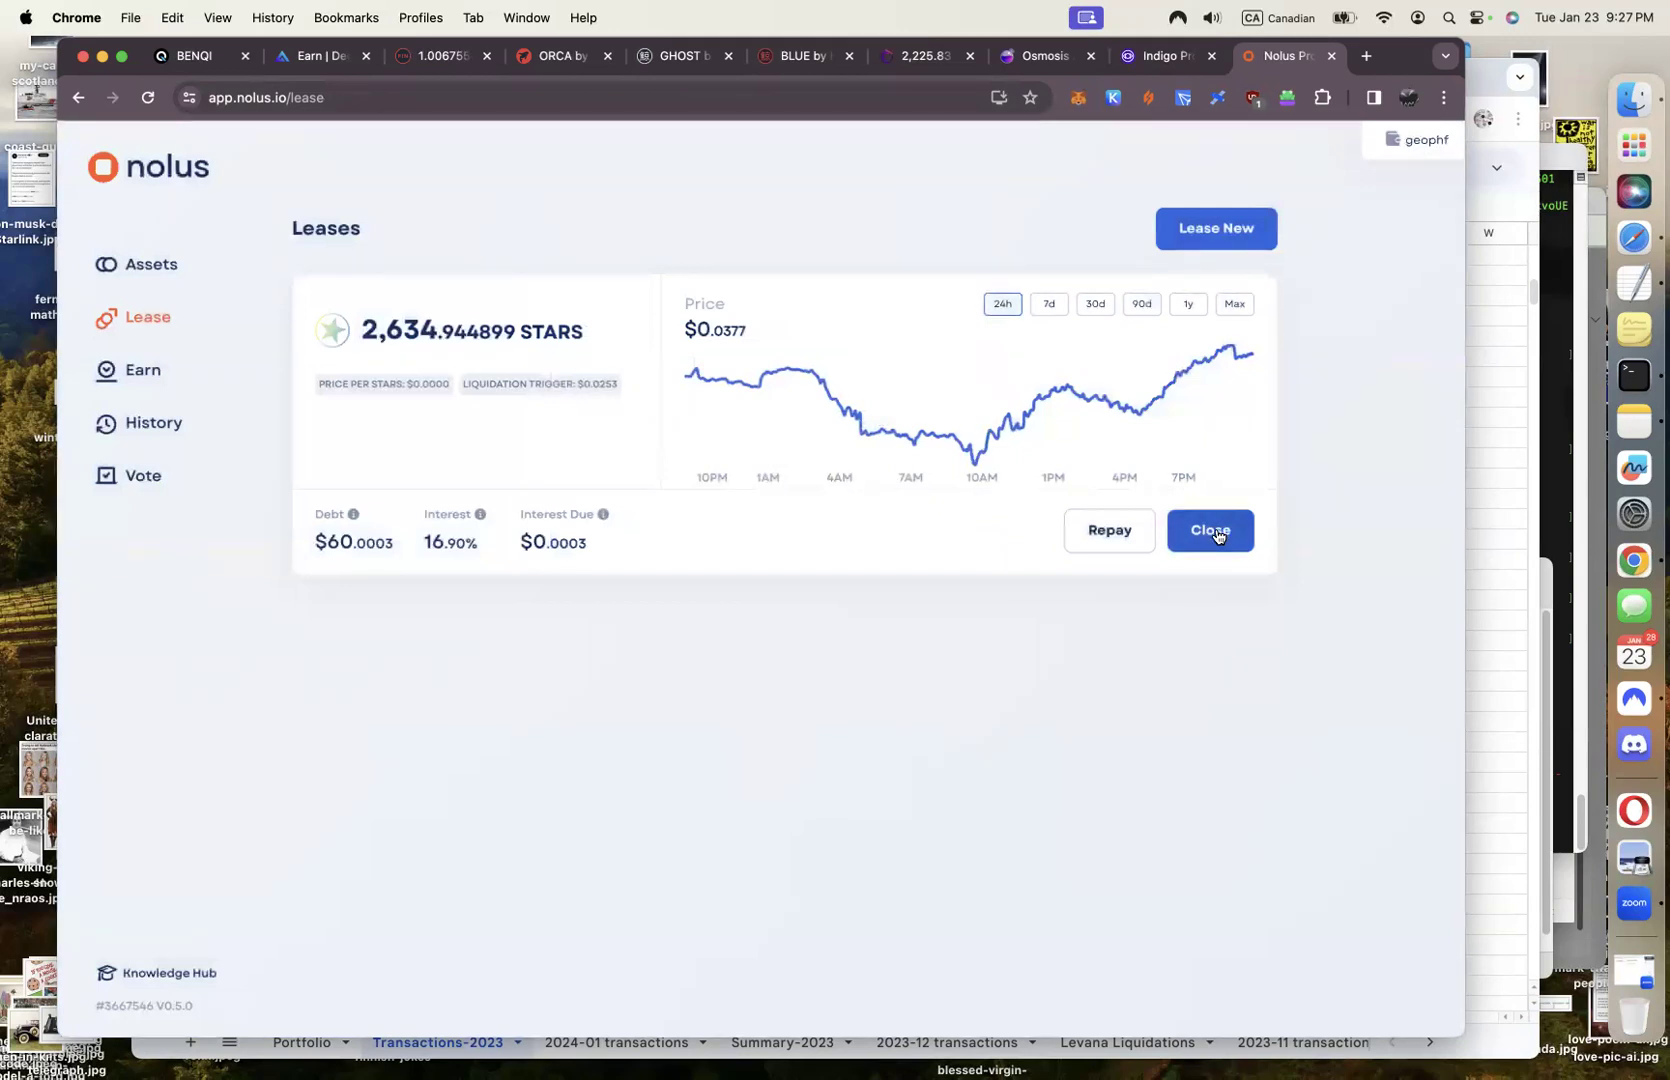
Preview a market close of the entire STARS position, then dismiss it without closing
click(1212, 531)
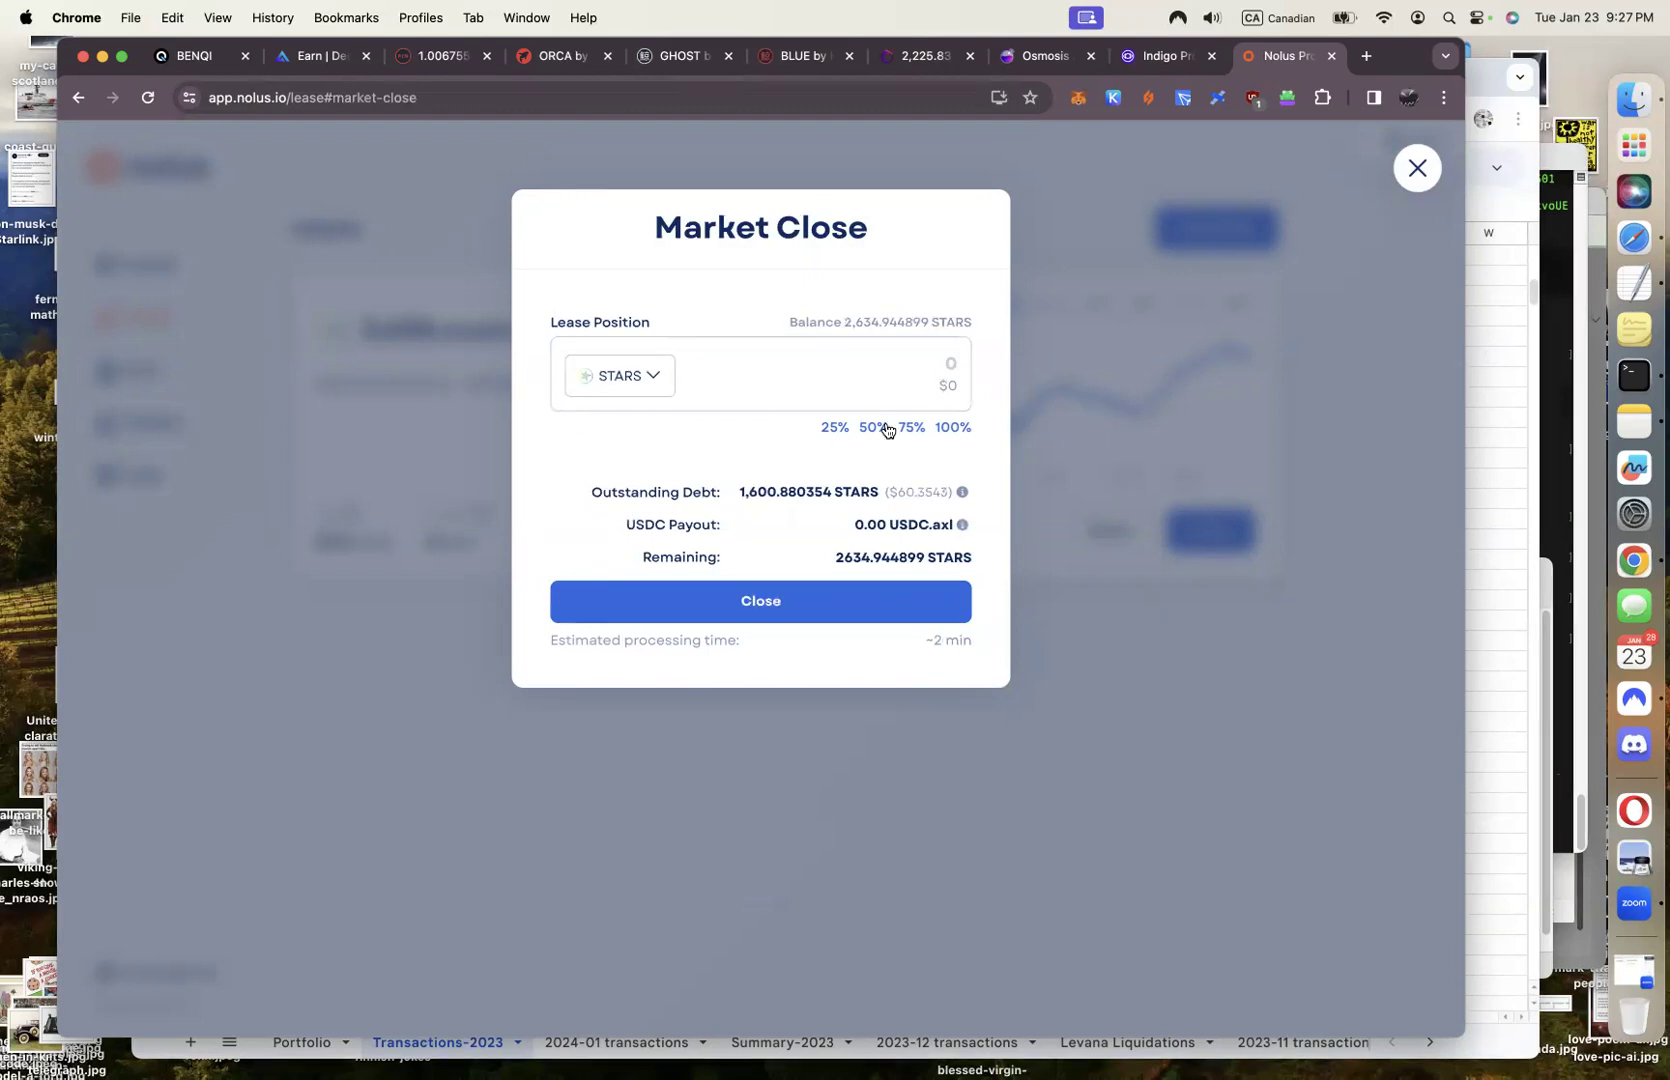
click(951, 431)
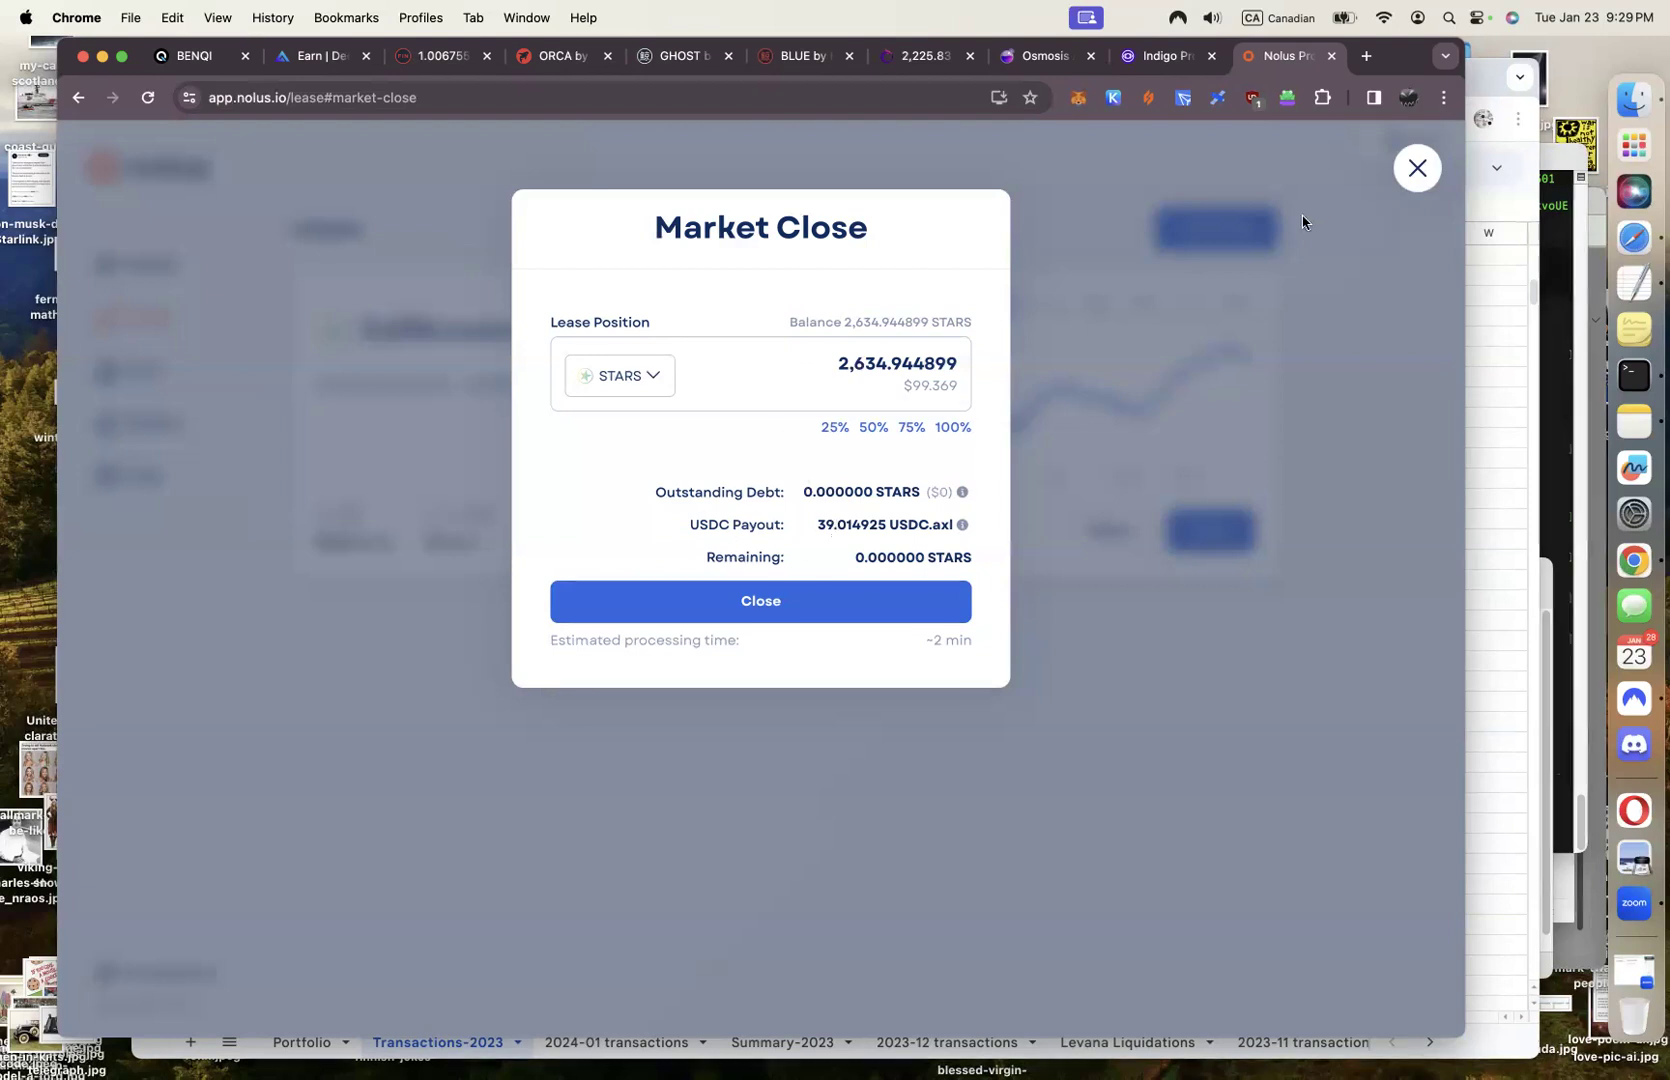
click(1417, 170)
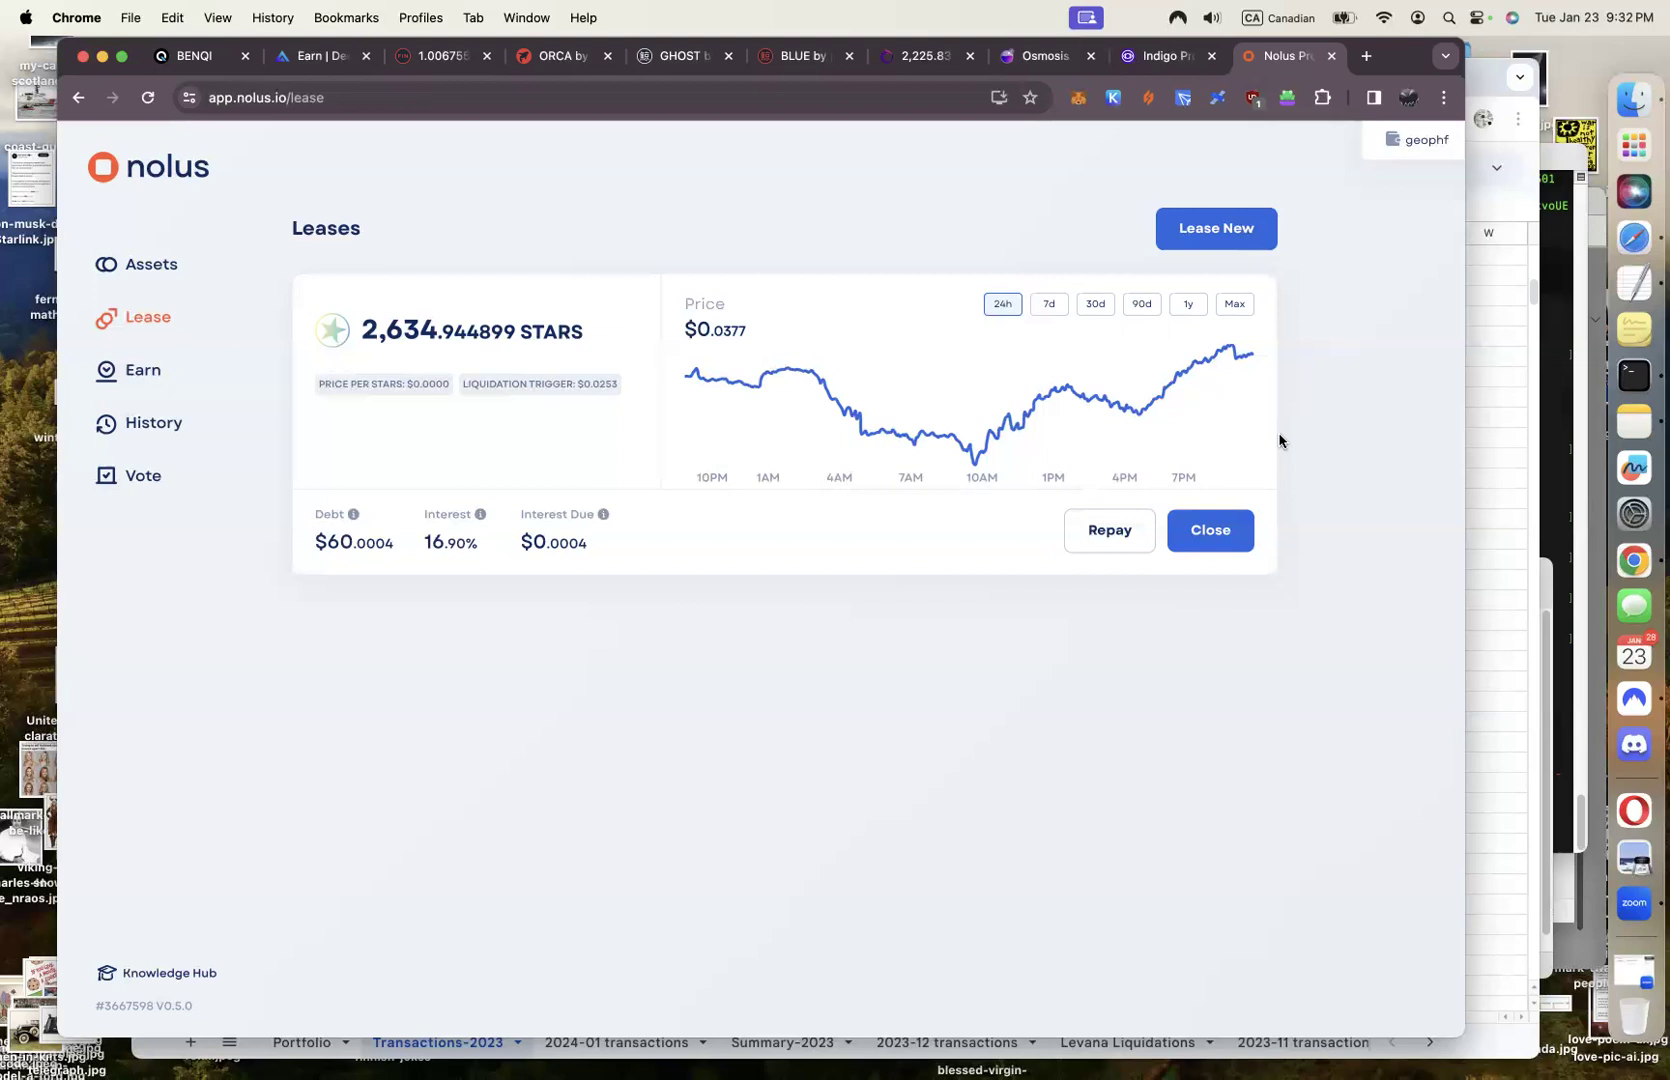
Glance over the Nolus assets overview, then return to the Leases page
click(155, 268)
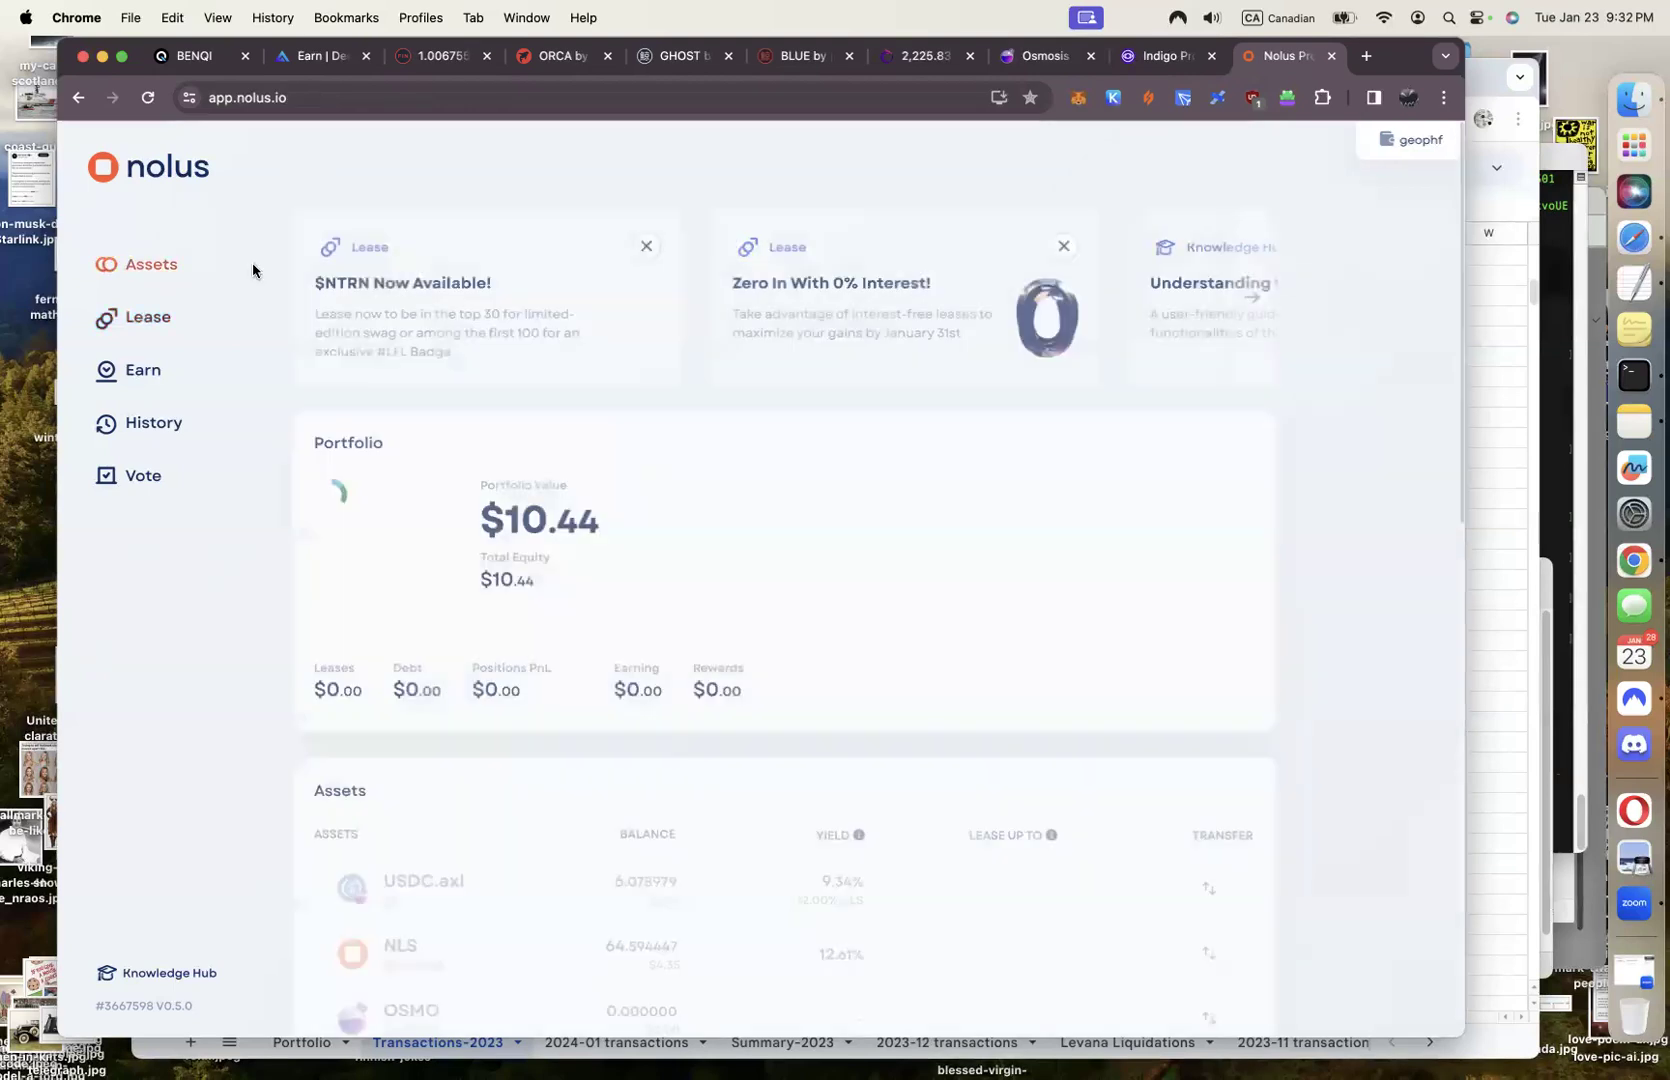
scroll(473, 499, down, 10)
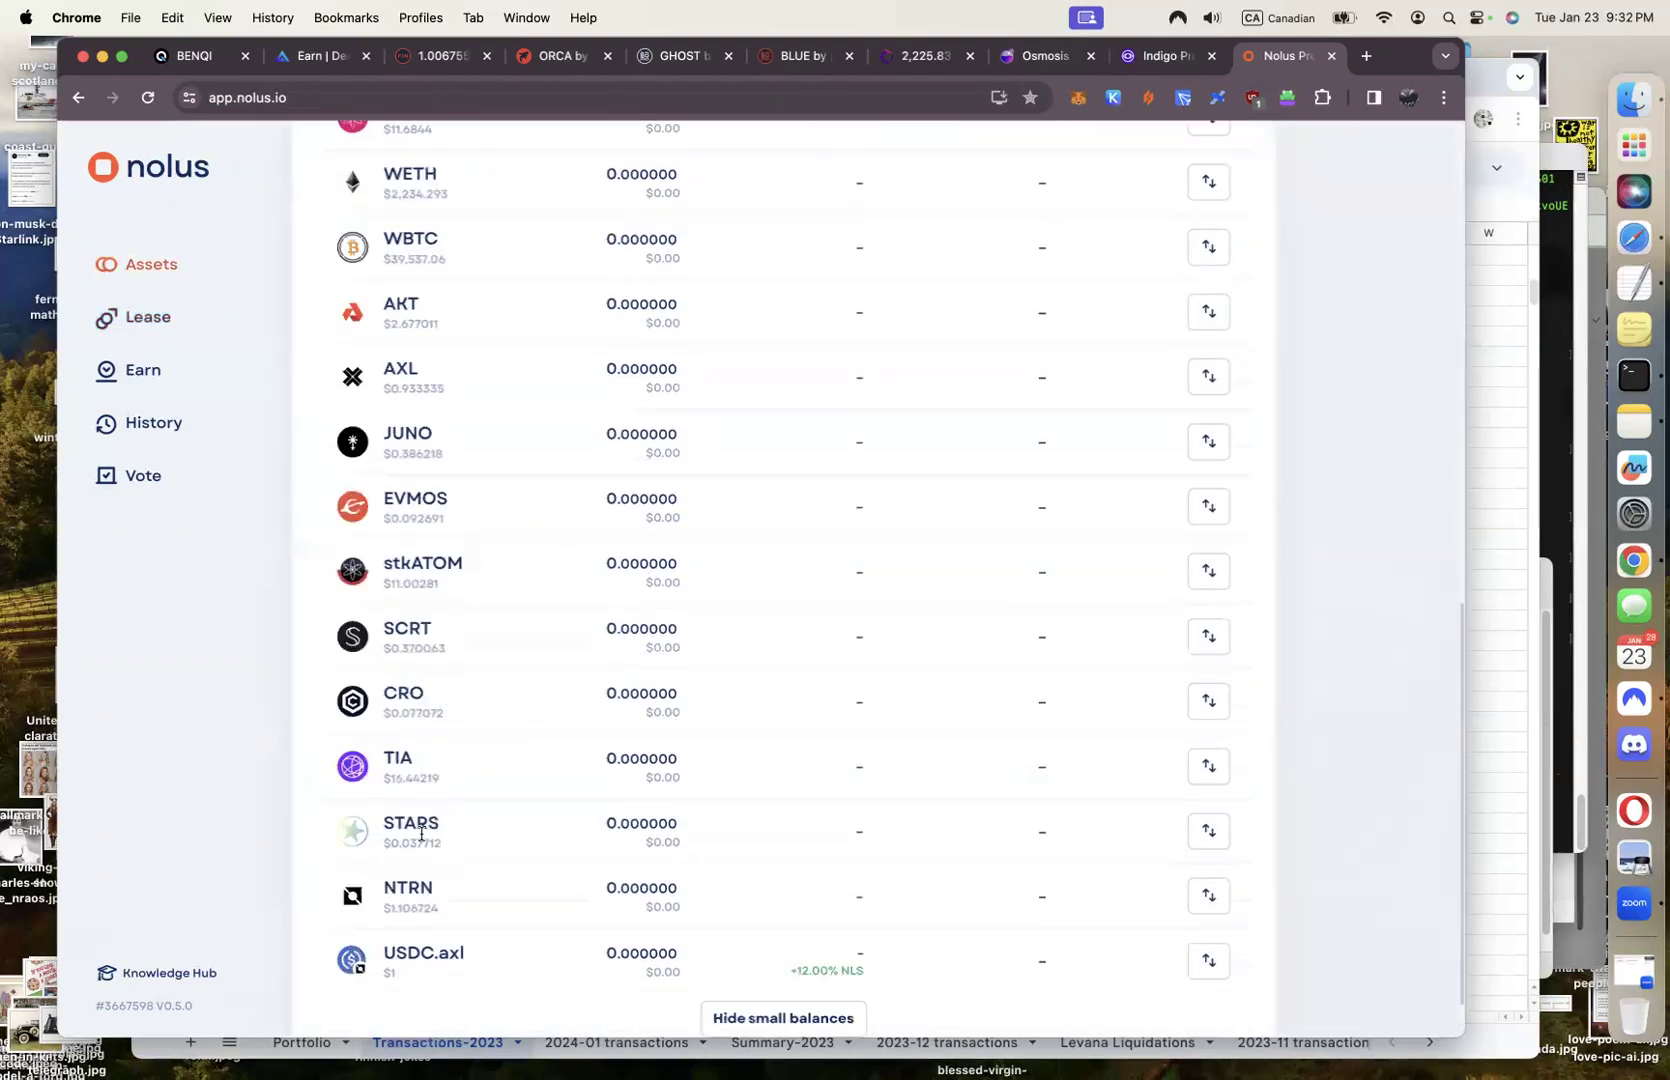
scroll(664, 850, up, 10)
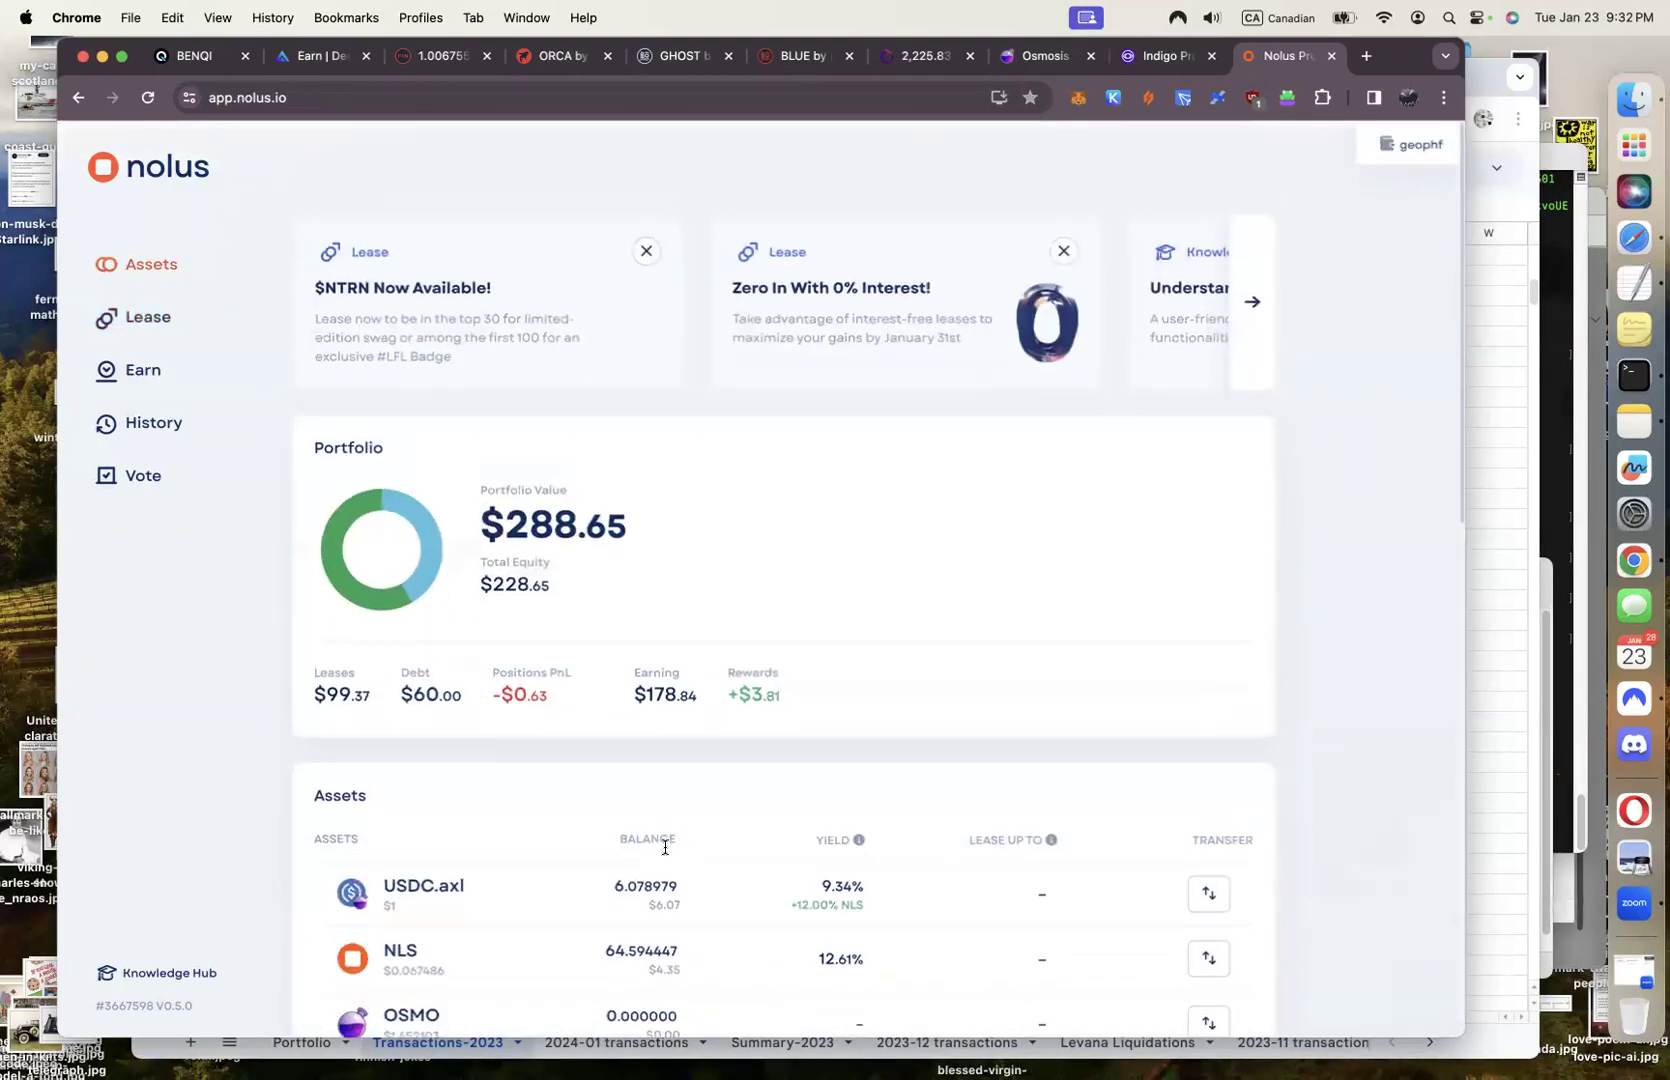
click(138, 320)
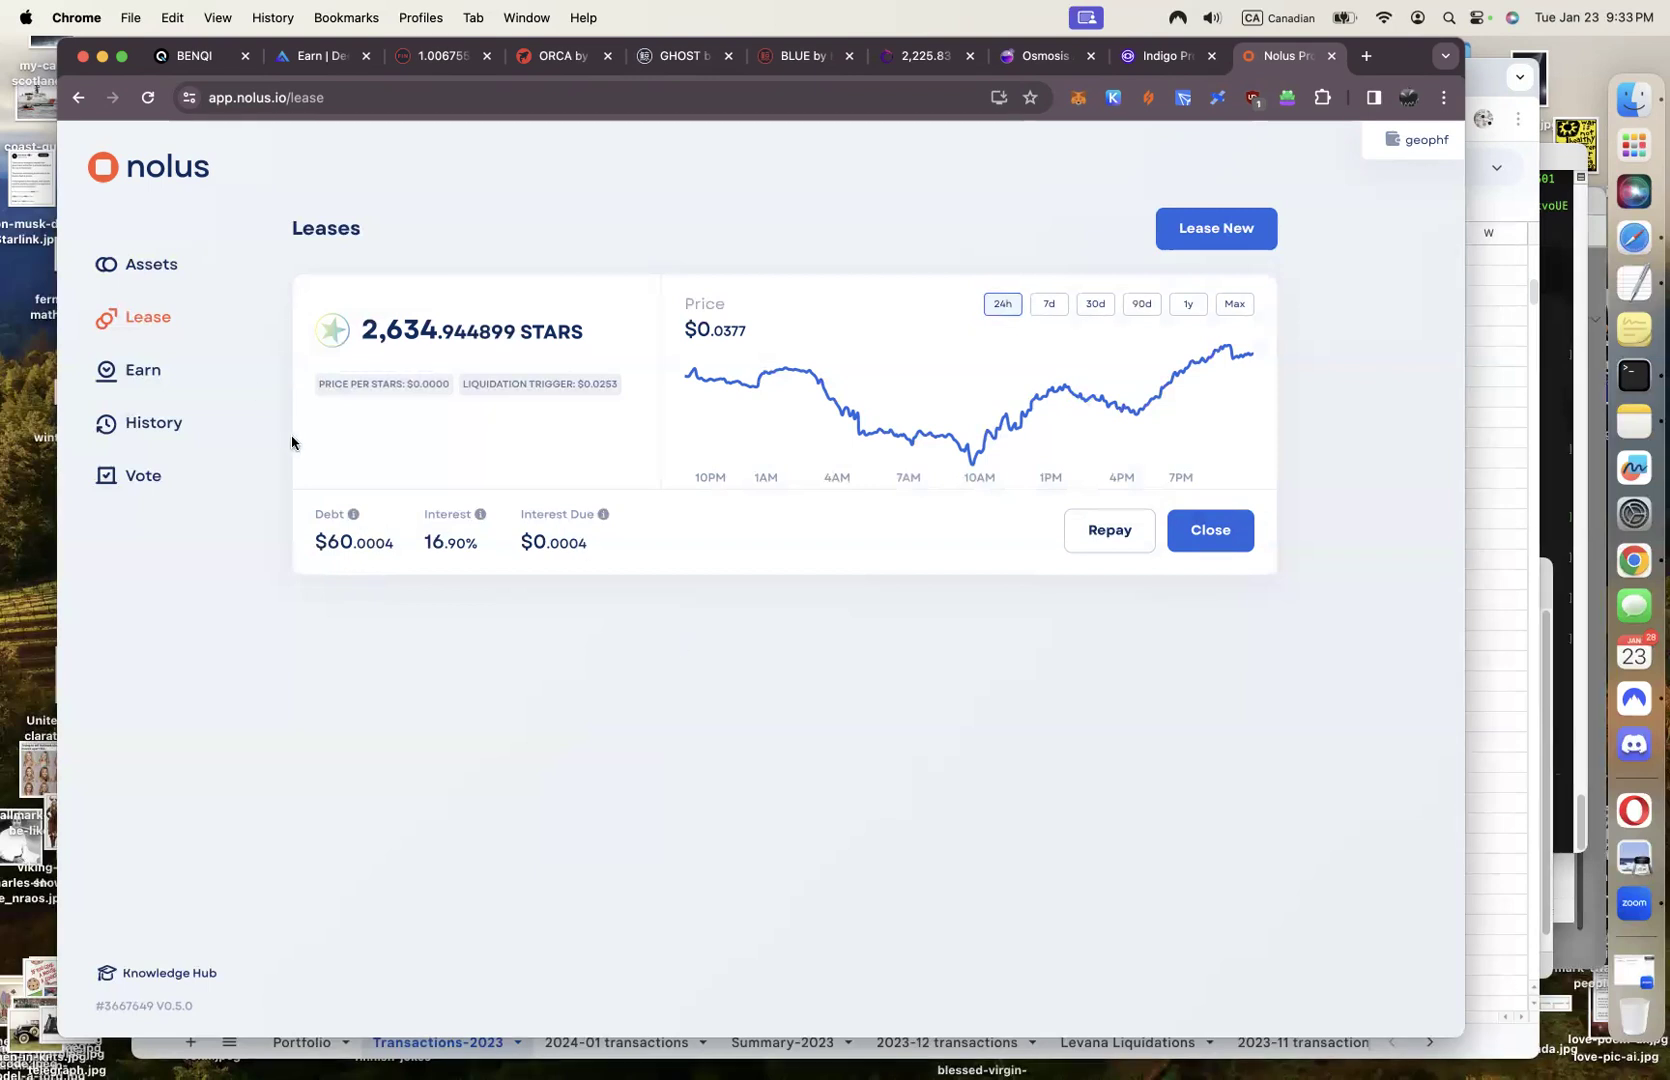
Check Osmosis asset balances, revisit Nolus leases, then go to the Kujira FIN qcKUJI/KUJI market
click(1035, 66)
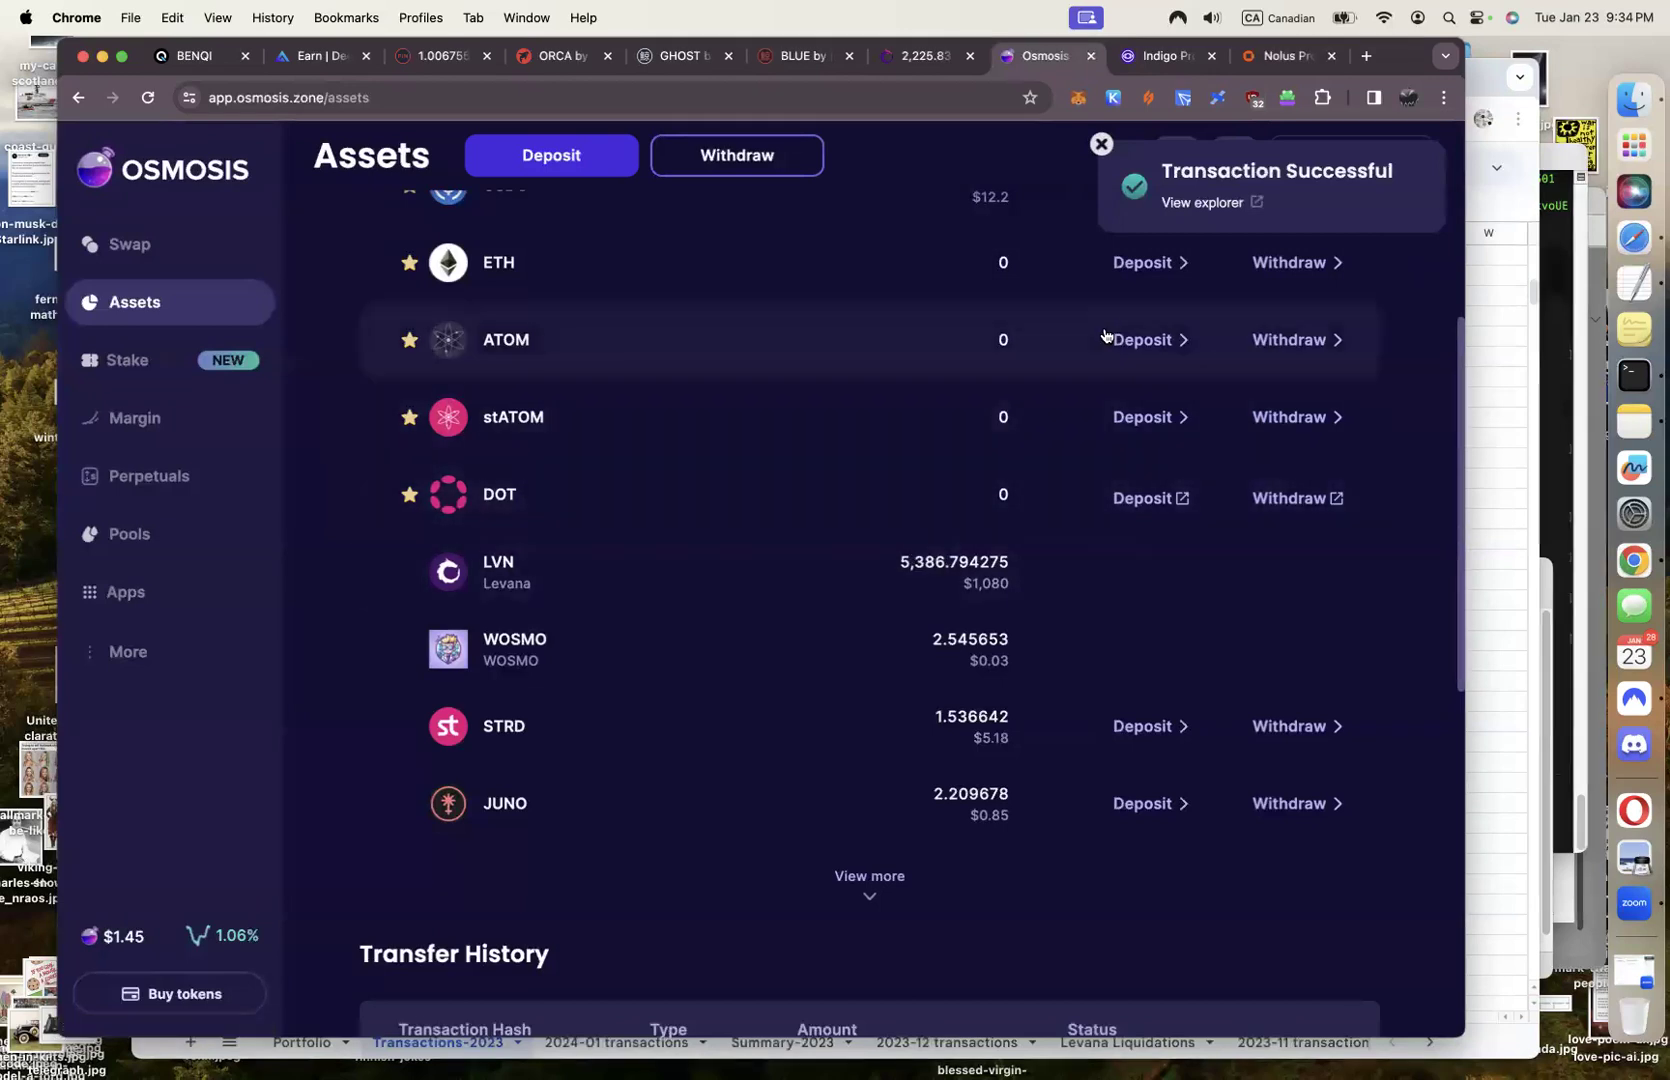
click(1284, 56)
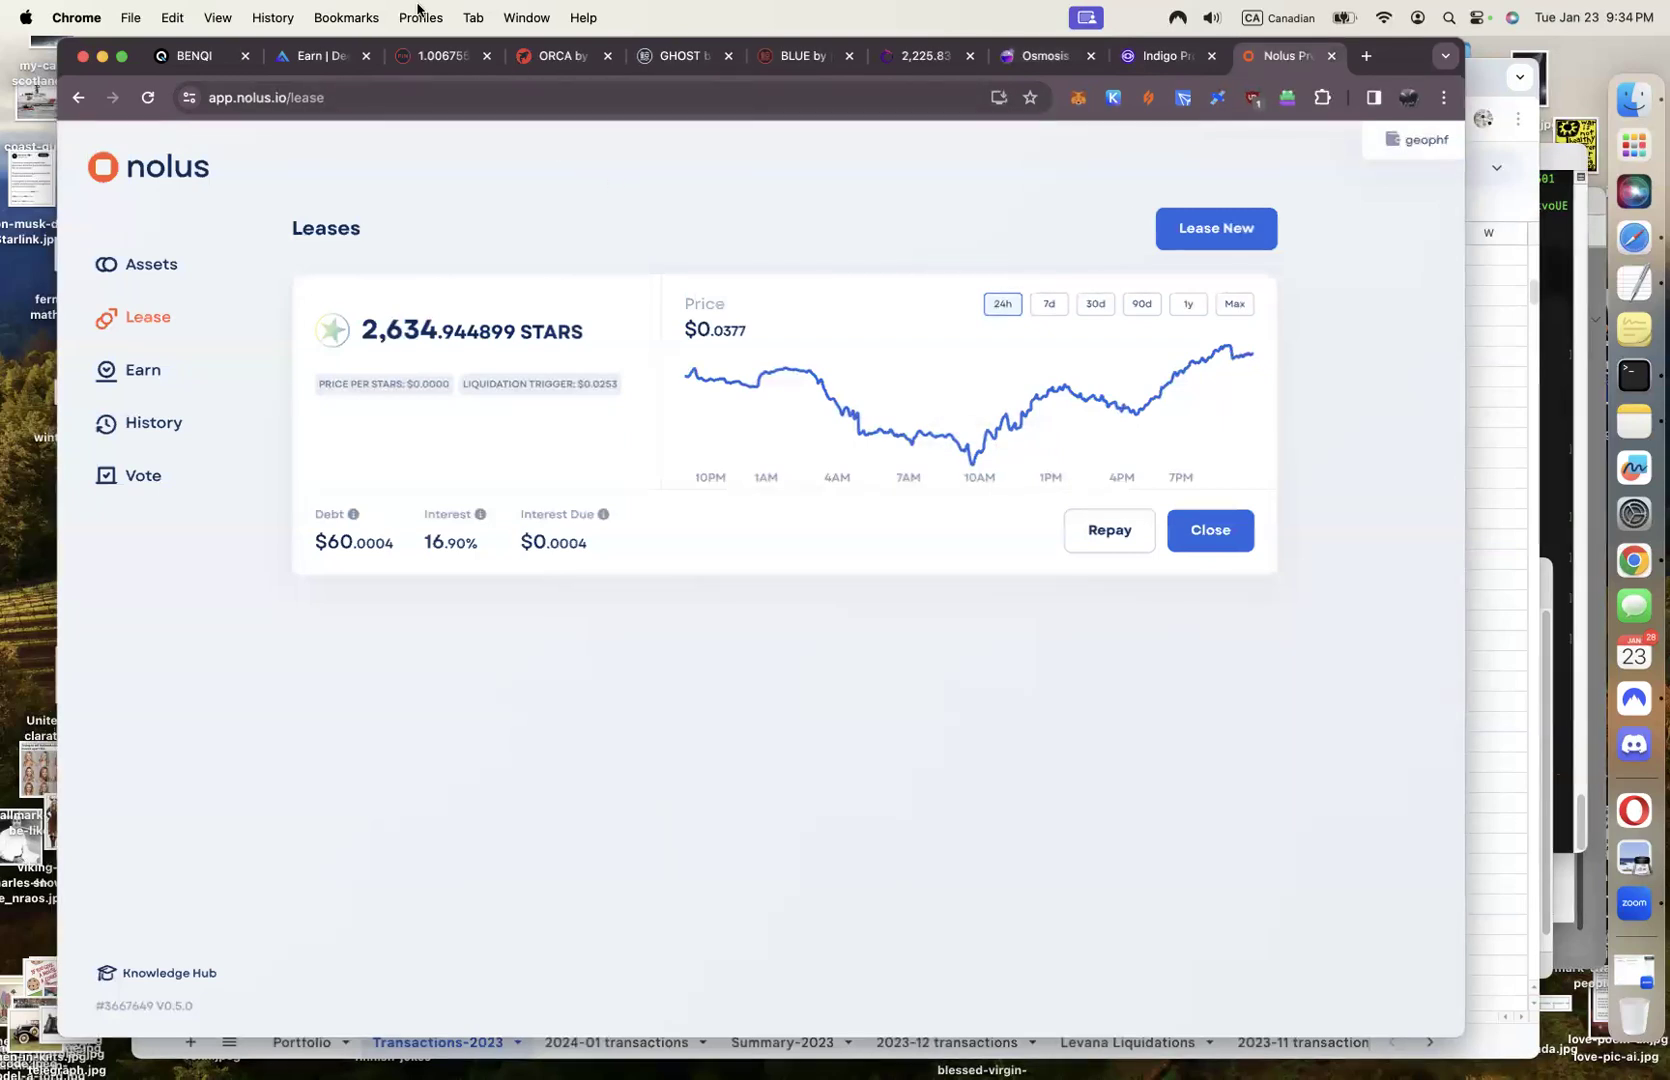
click(434, 61)
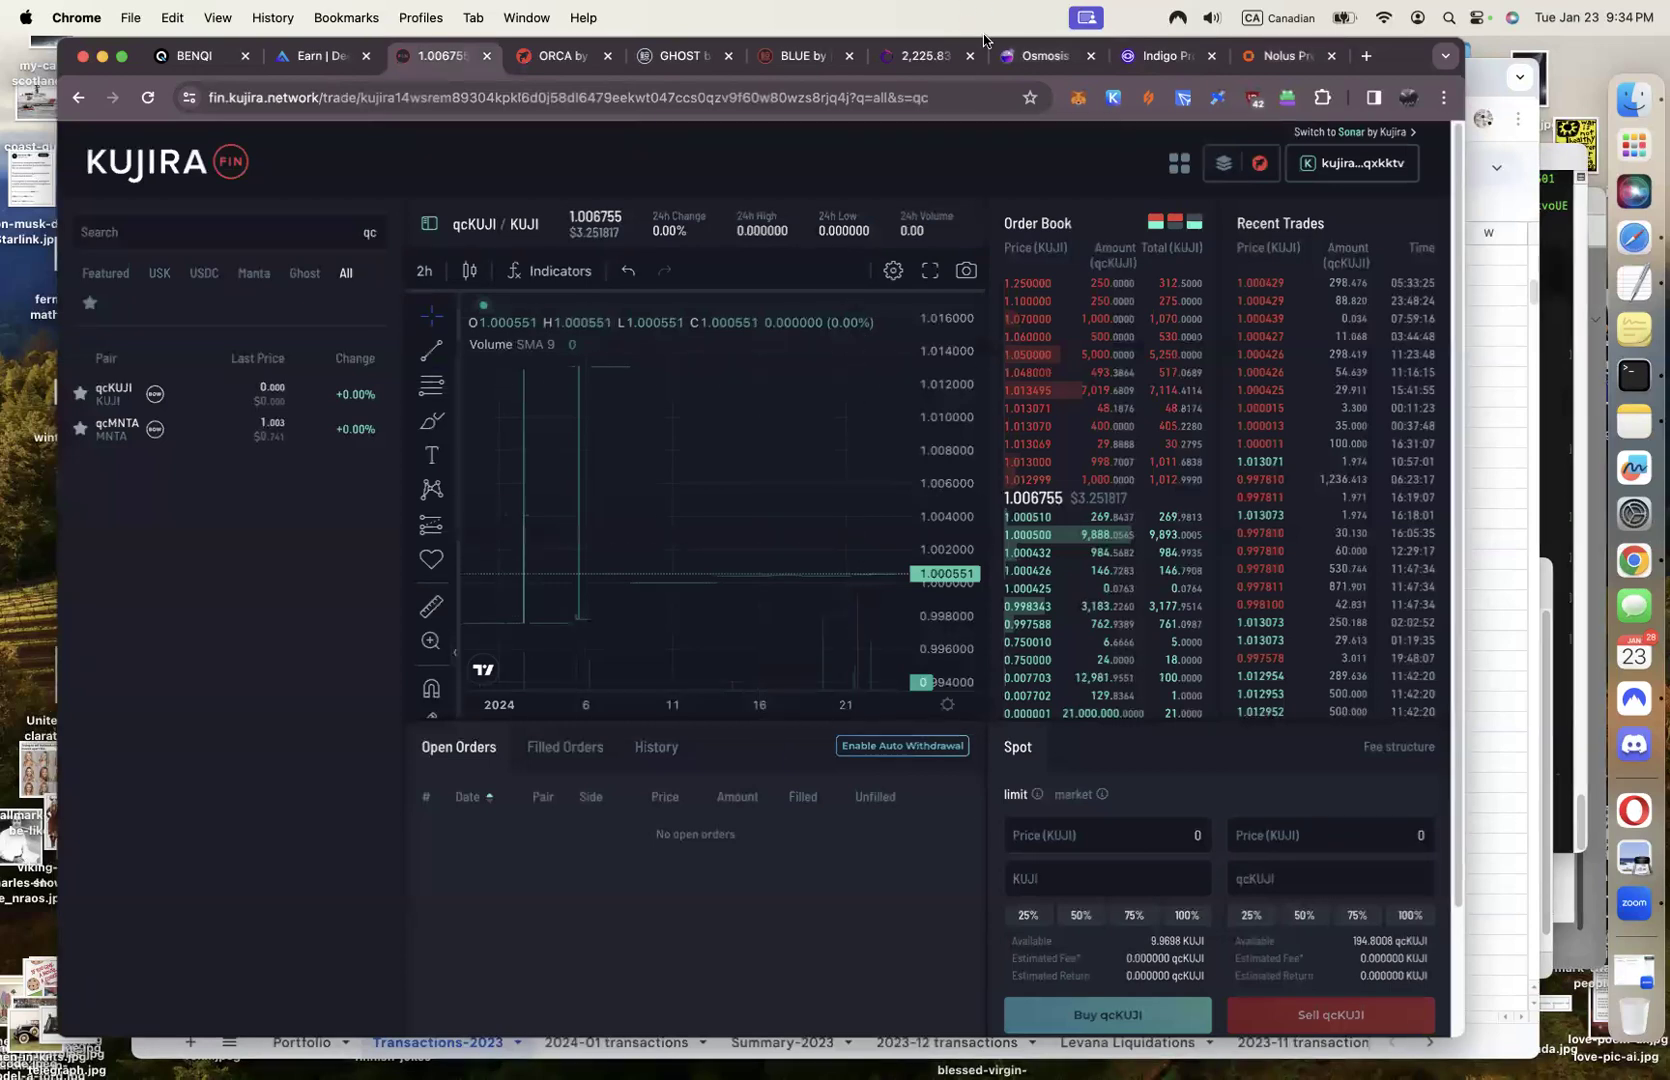
Find axlUSDC in the Kujira BLUE wallet and confirm its 1.091921 balance in the Send dialog
click(790, 60)
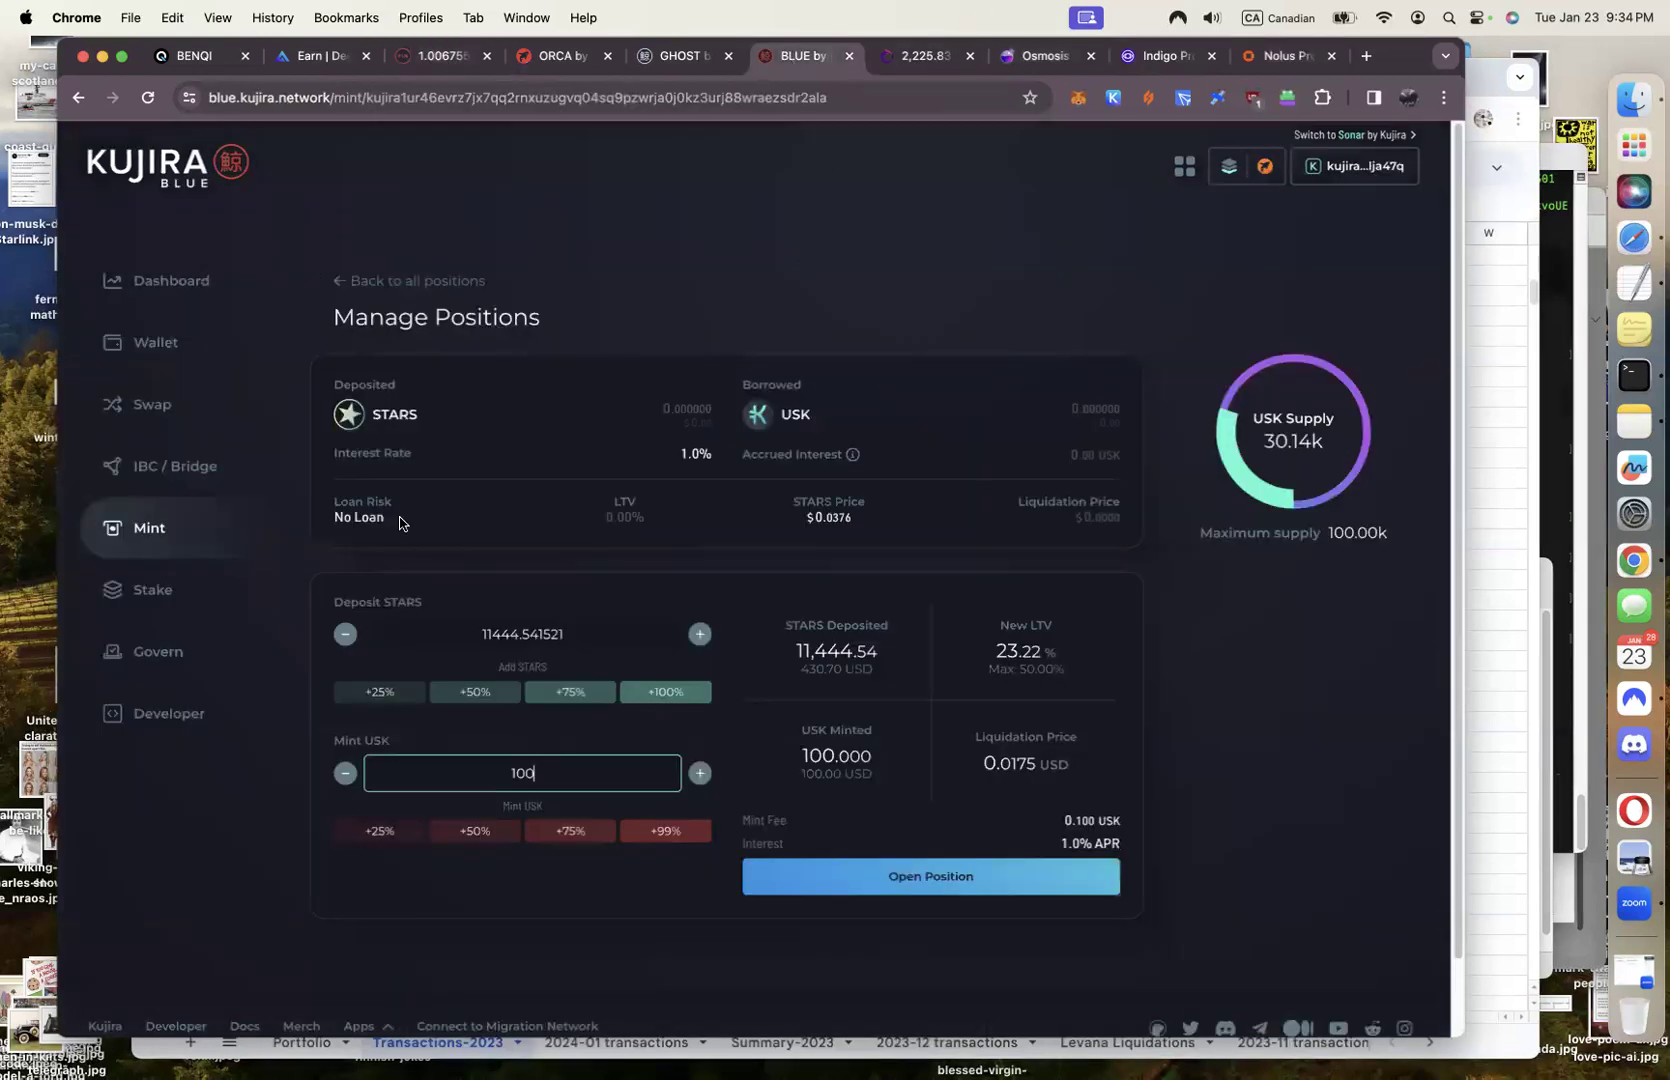
click(155, 344)
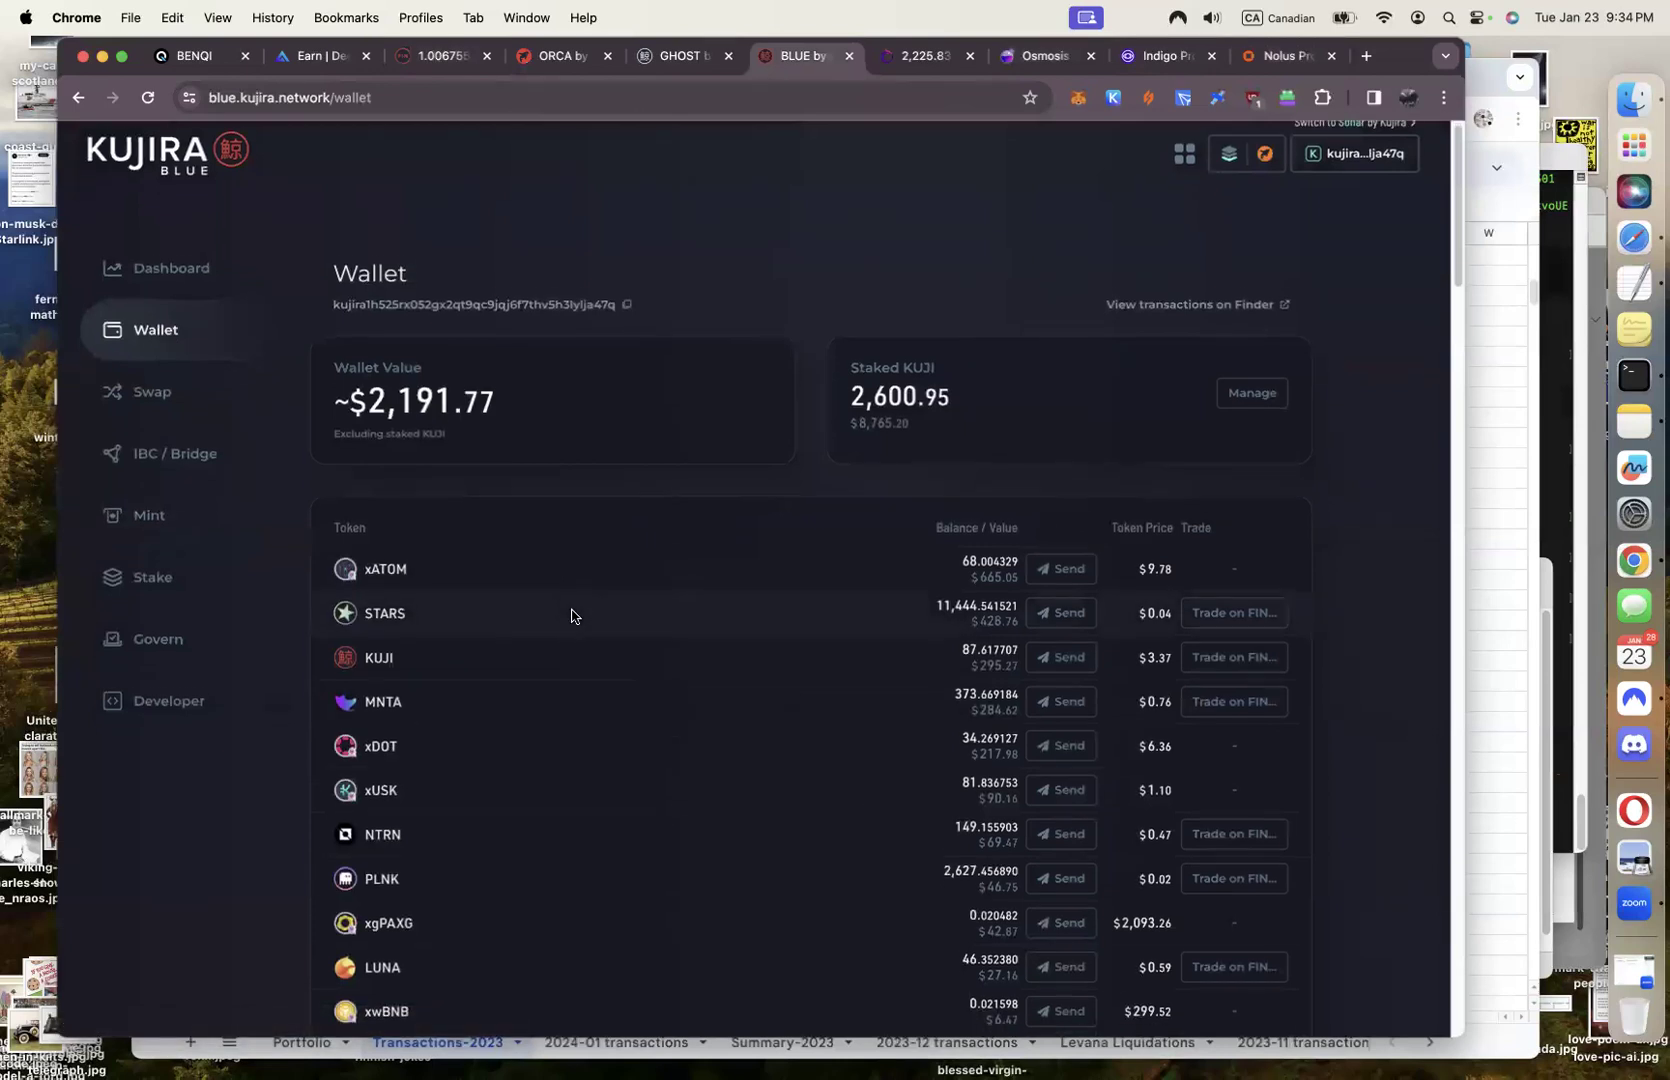
scroll(571, 615, down, 2)
key(super+f)
text(a)
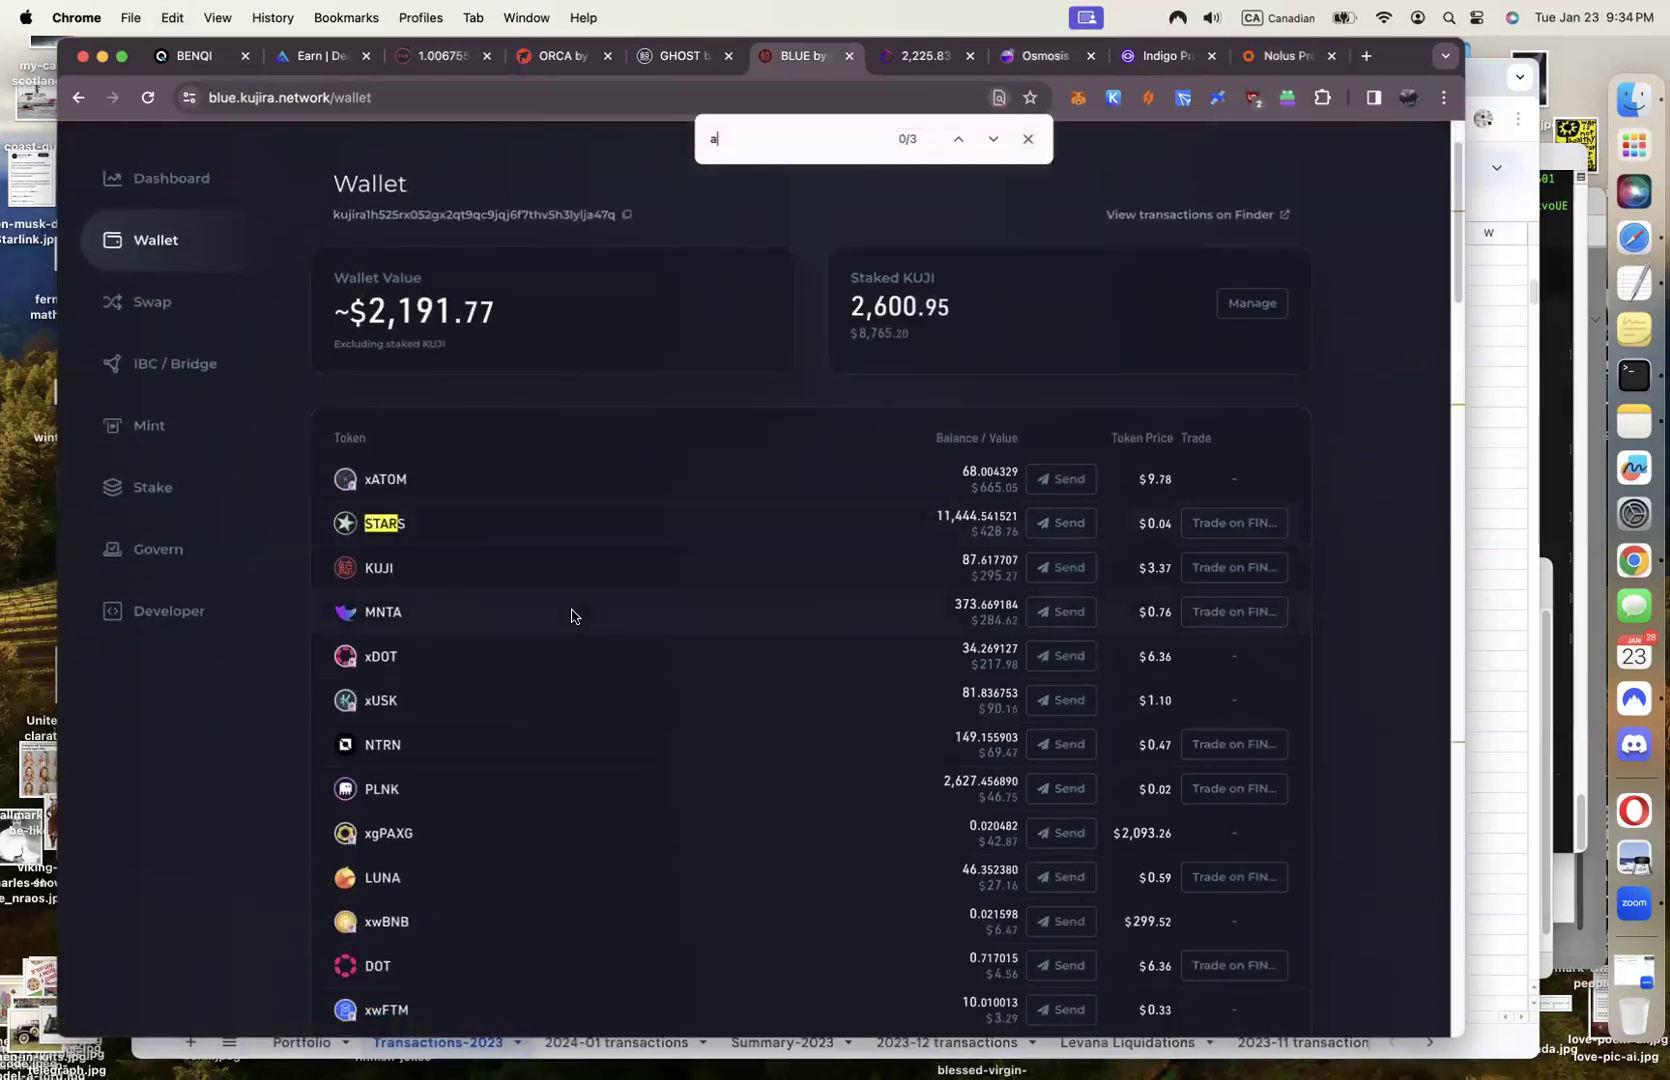
text(xlU)
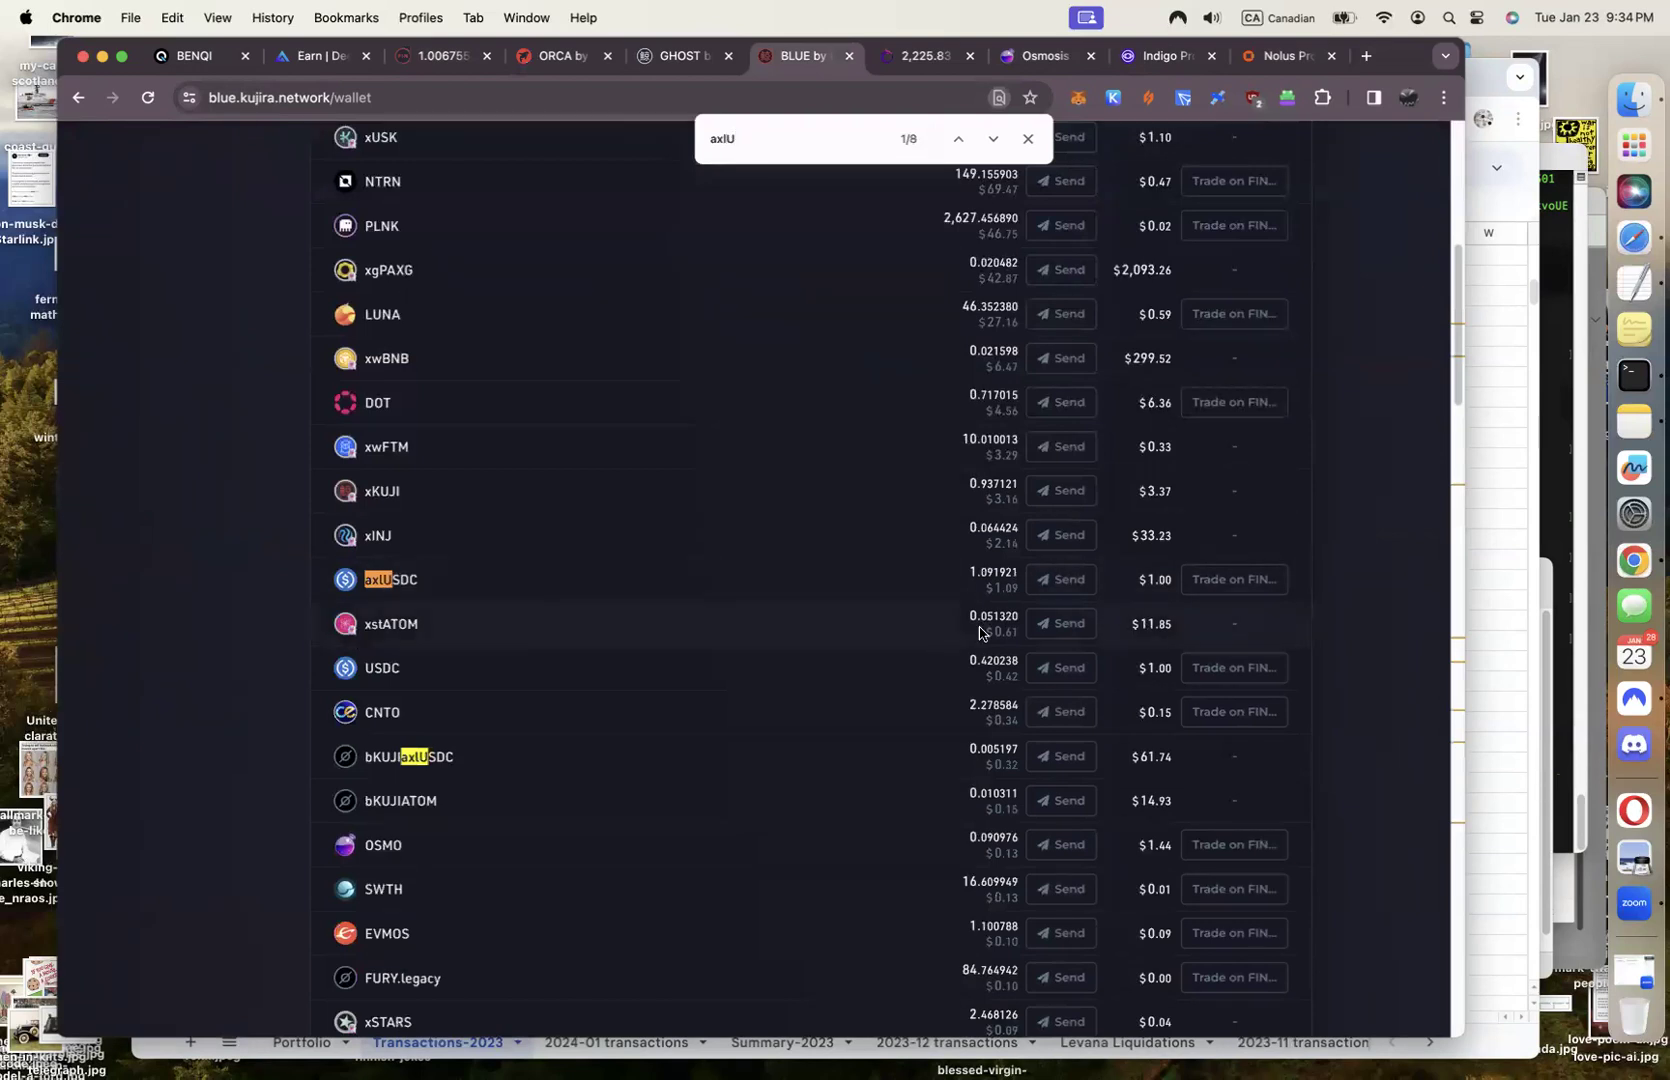
click(1066, 580)
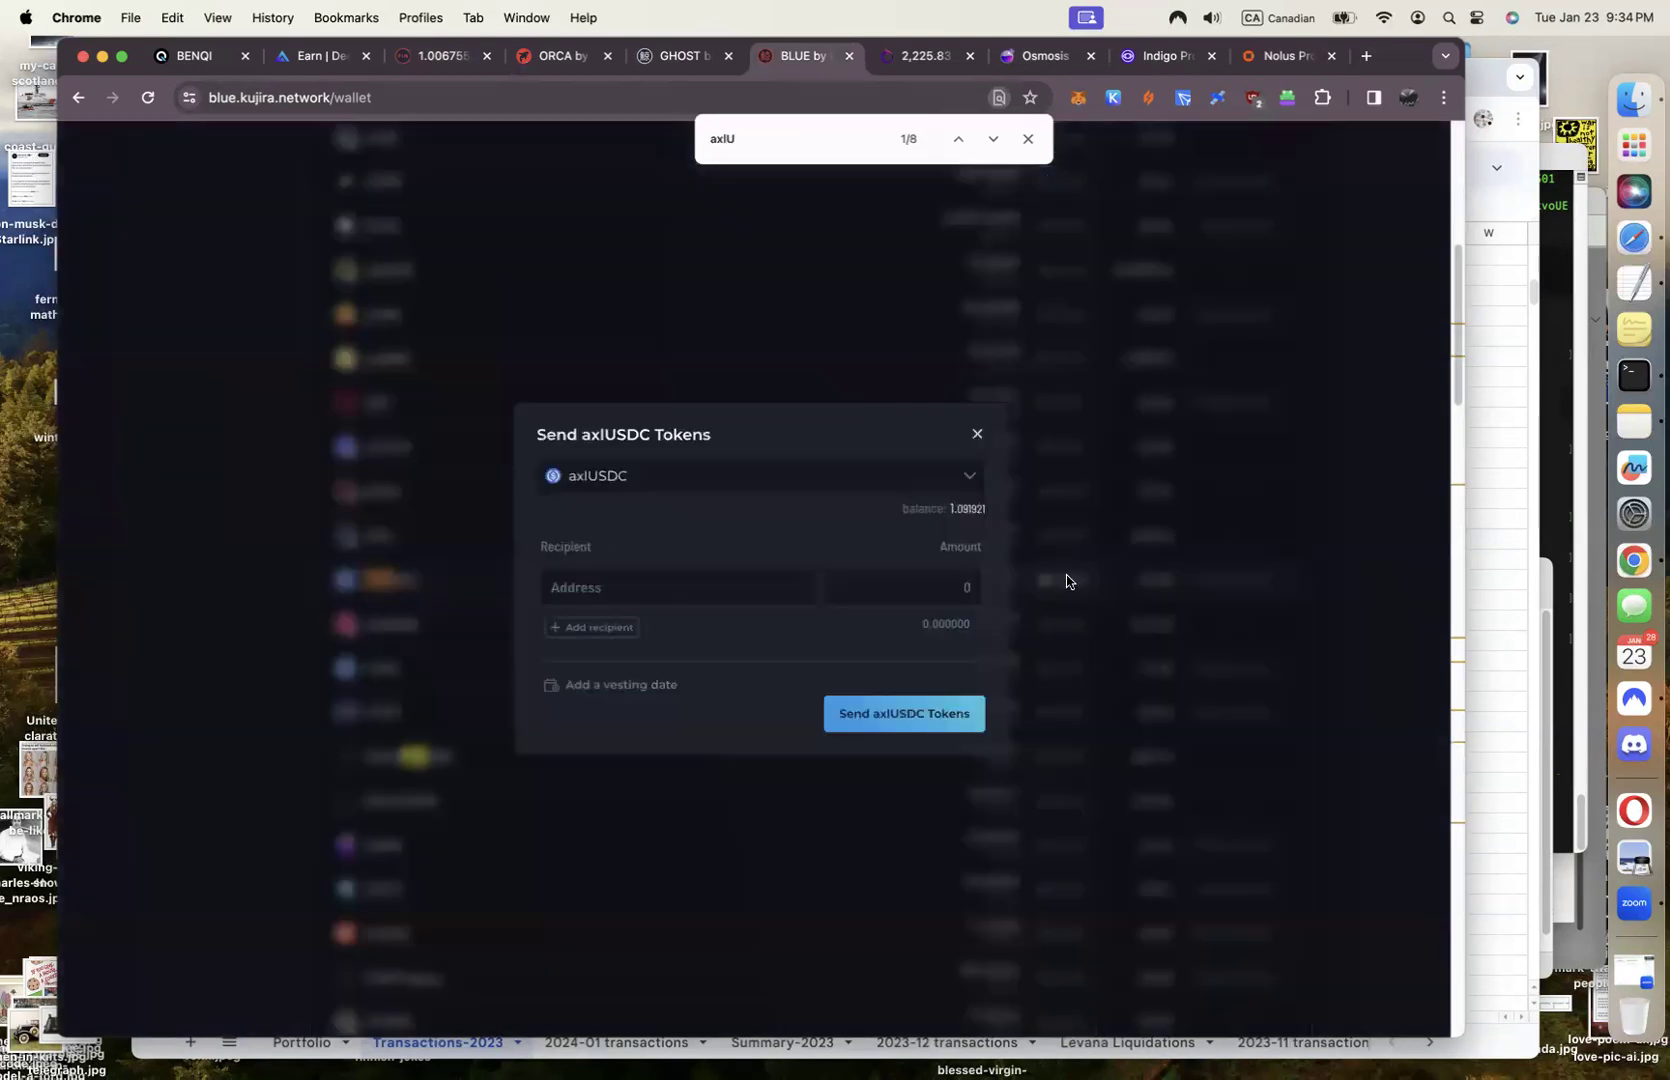
click(978, 436)
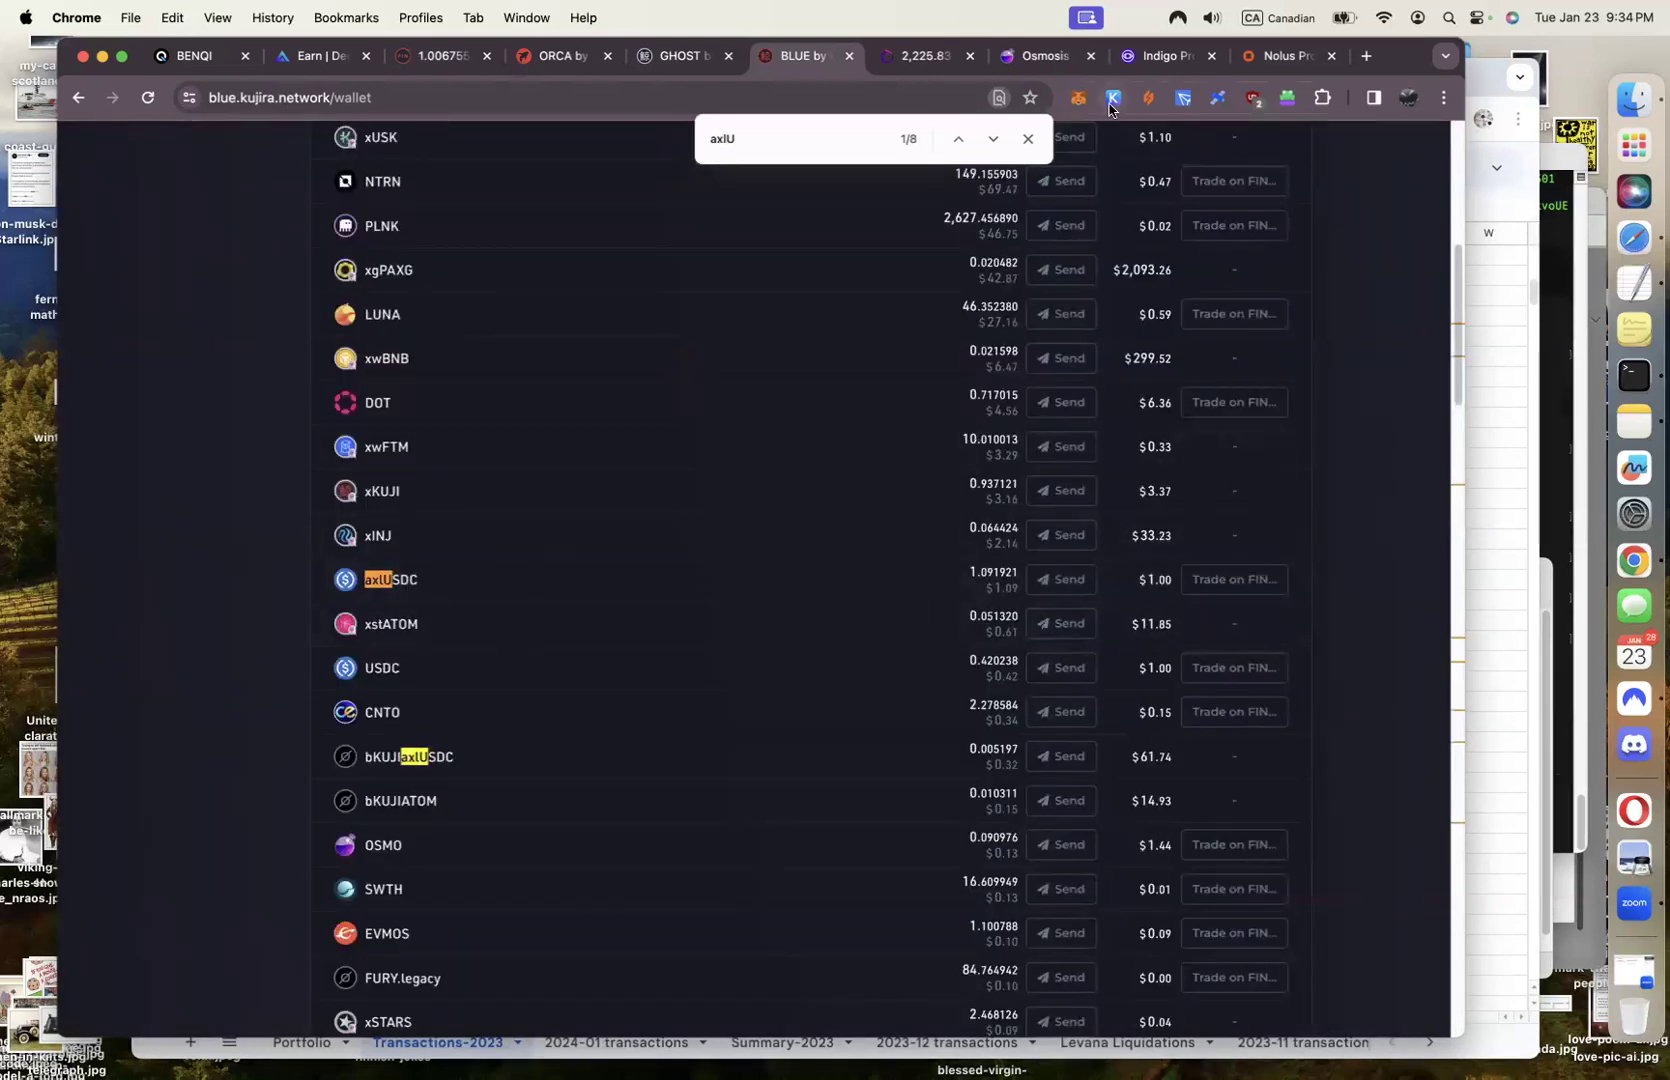
Open Keplr and search its balances for 'axlUSDC'
click(1111, 100)
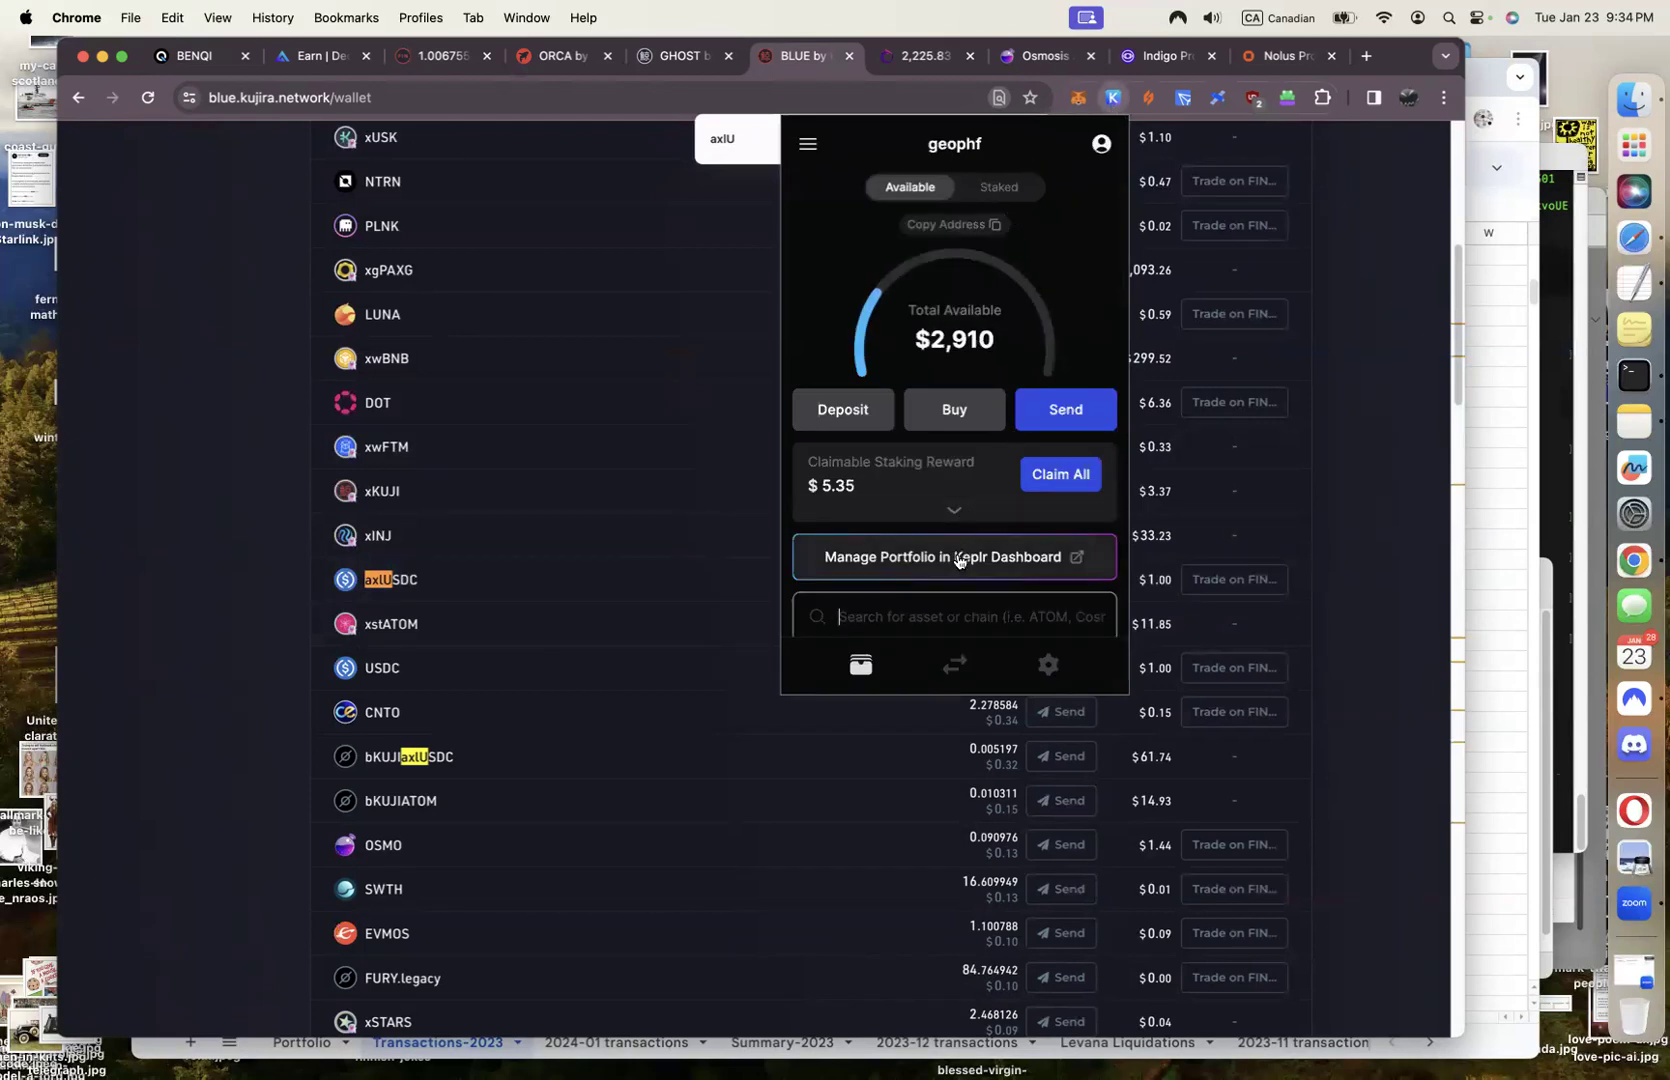
text(axlUS)
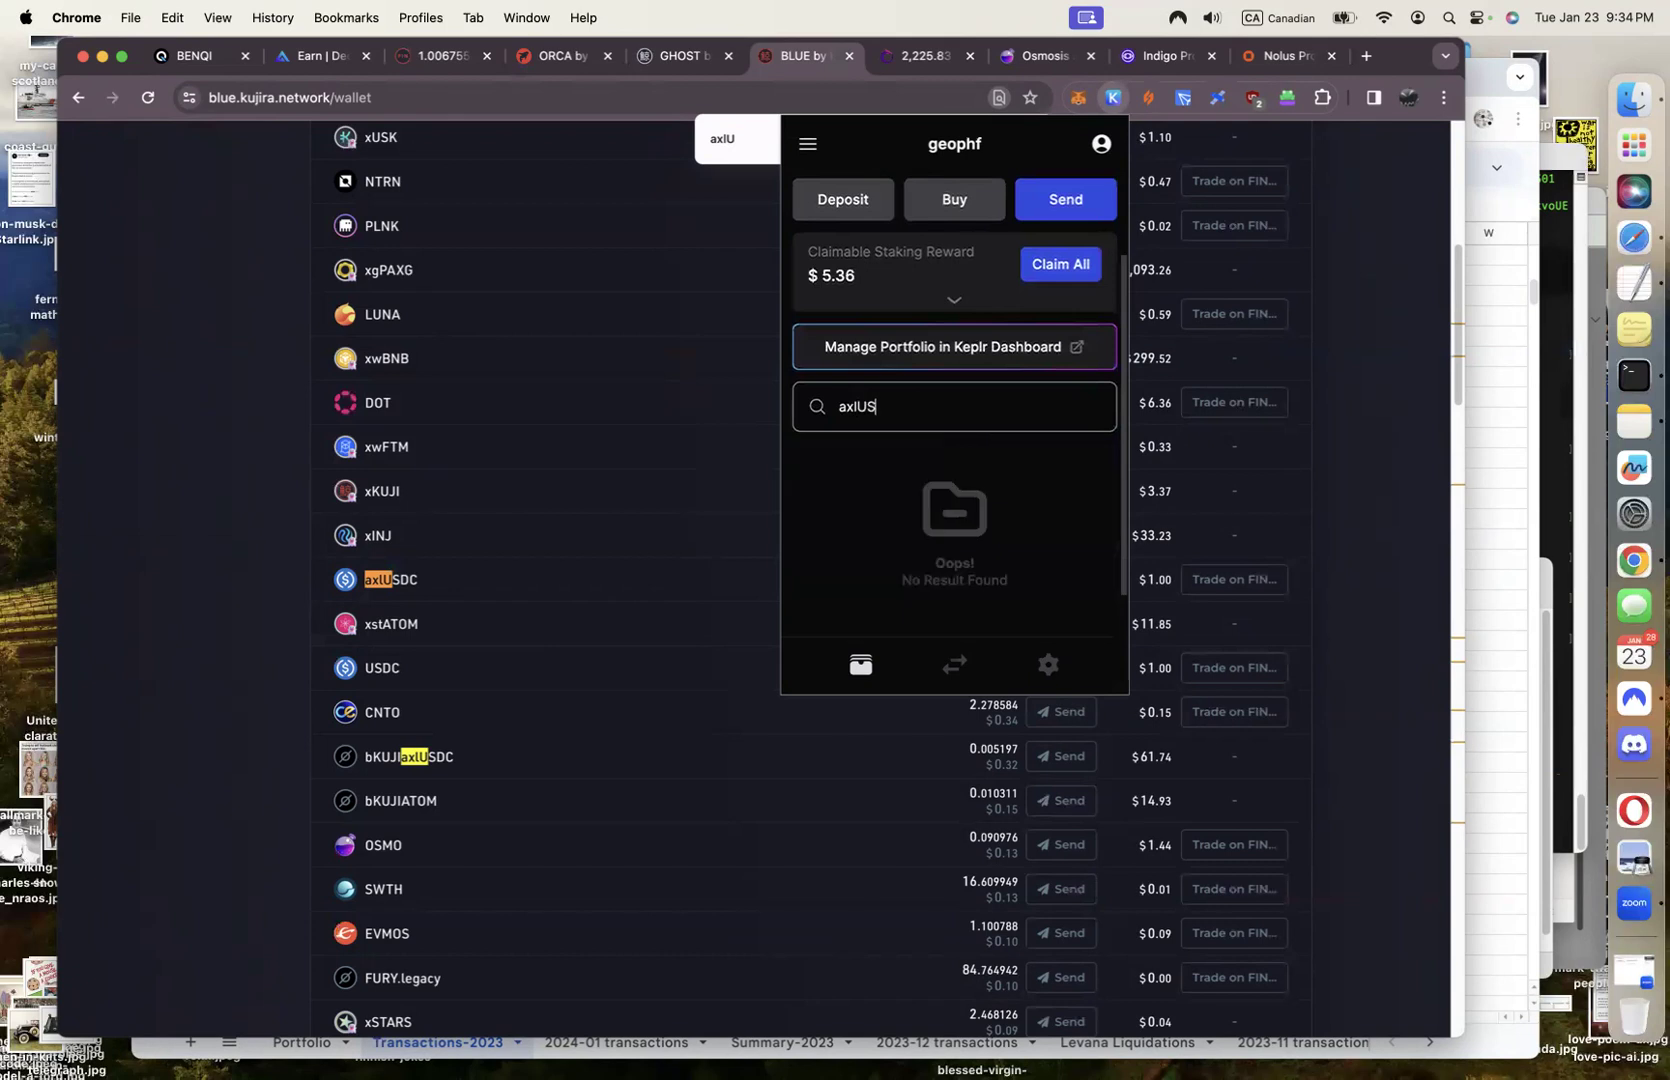
text(DC)
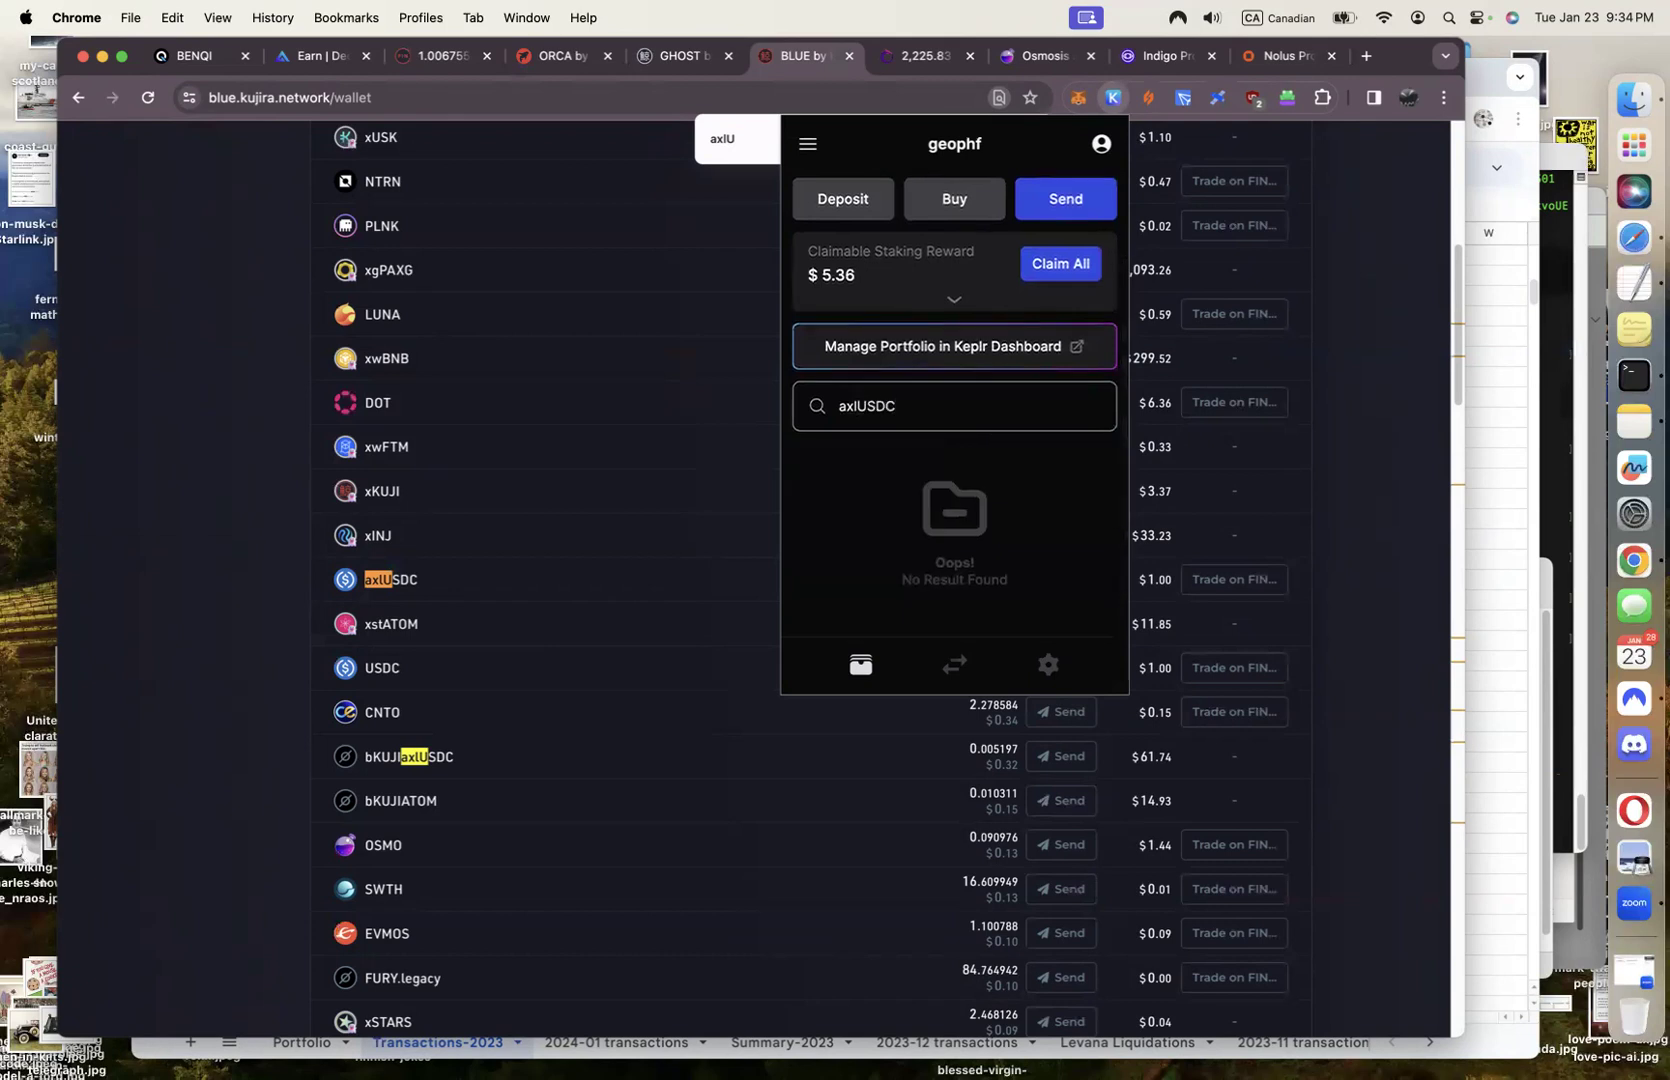
scroll(980, 572, up, 3)
scroll(981, 575, down, 3)
key(BackSpace)
key(BackSpace)
key(BackSpace)
key(BackSpace)
key(BackSpace)
key(BackSpace)
key(BackSpace)
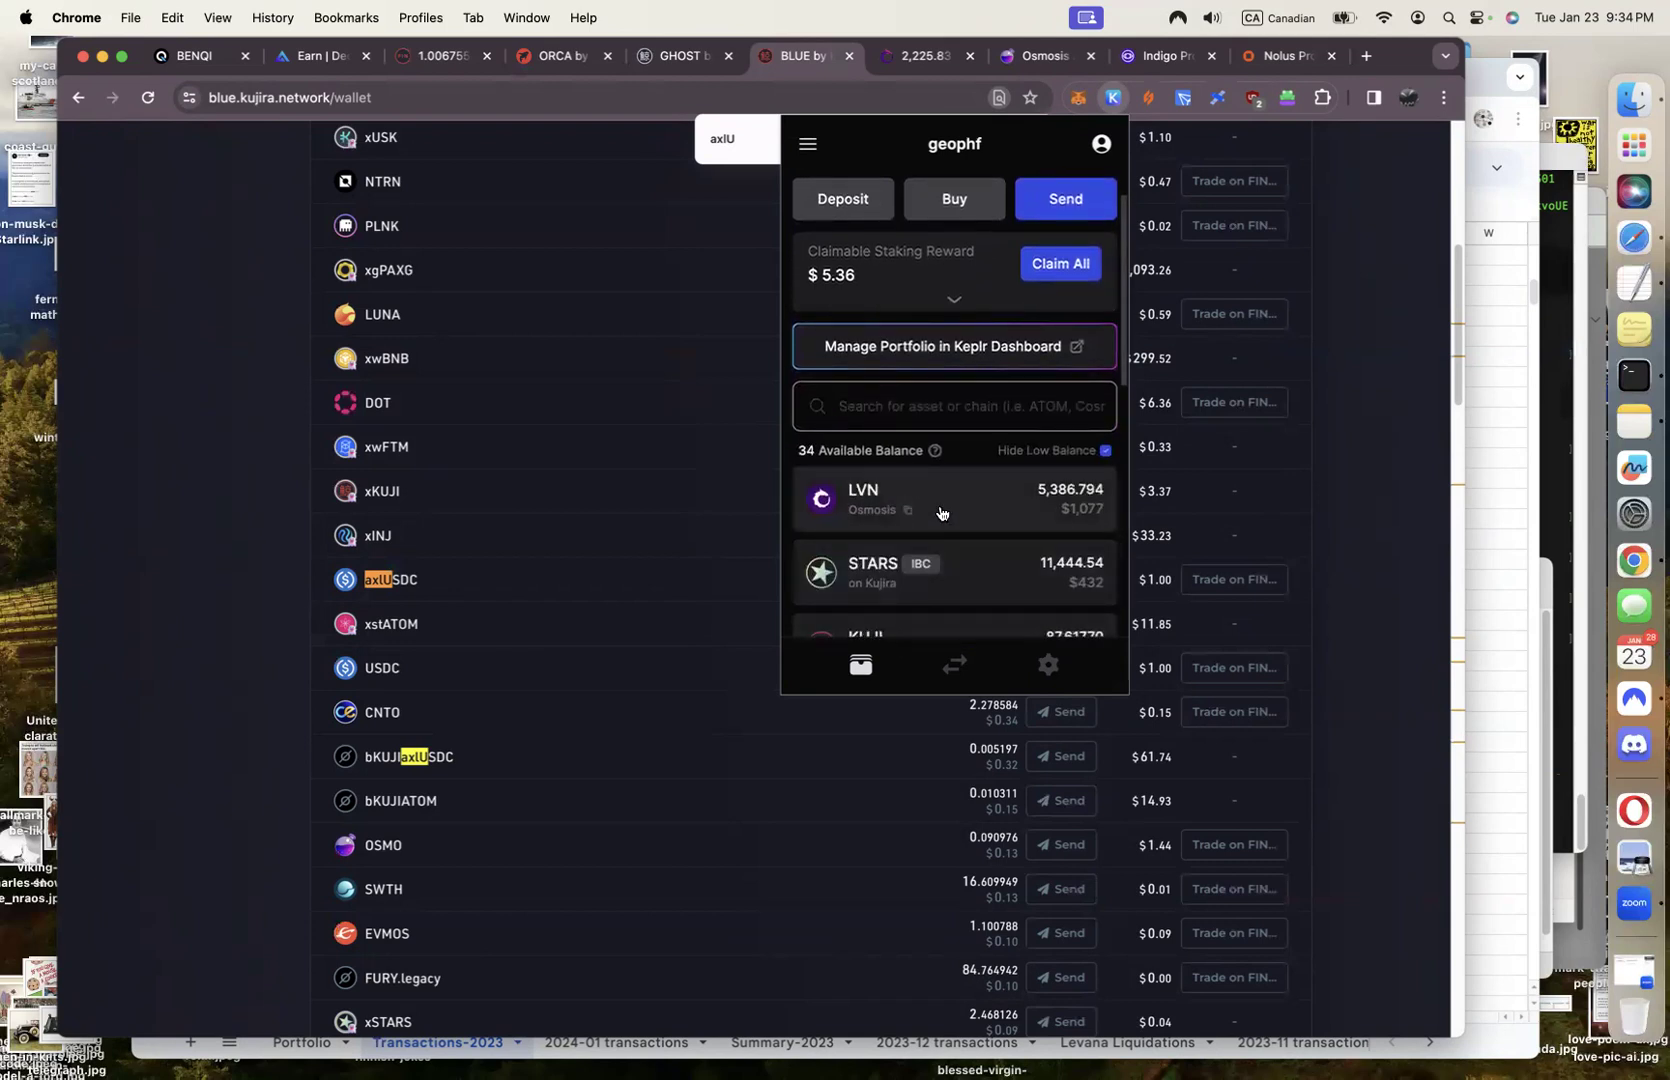
Browse the Keplr balance list, then filter by 'usd' to show USDC and USDC.axl 1.091921
scroll(940, 514, down, 1)
scroll(940, 514, down, 5)
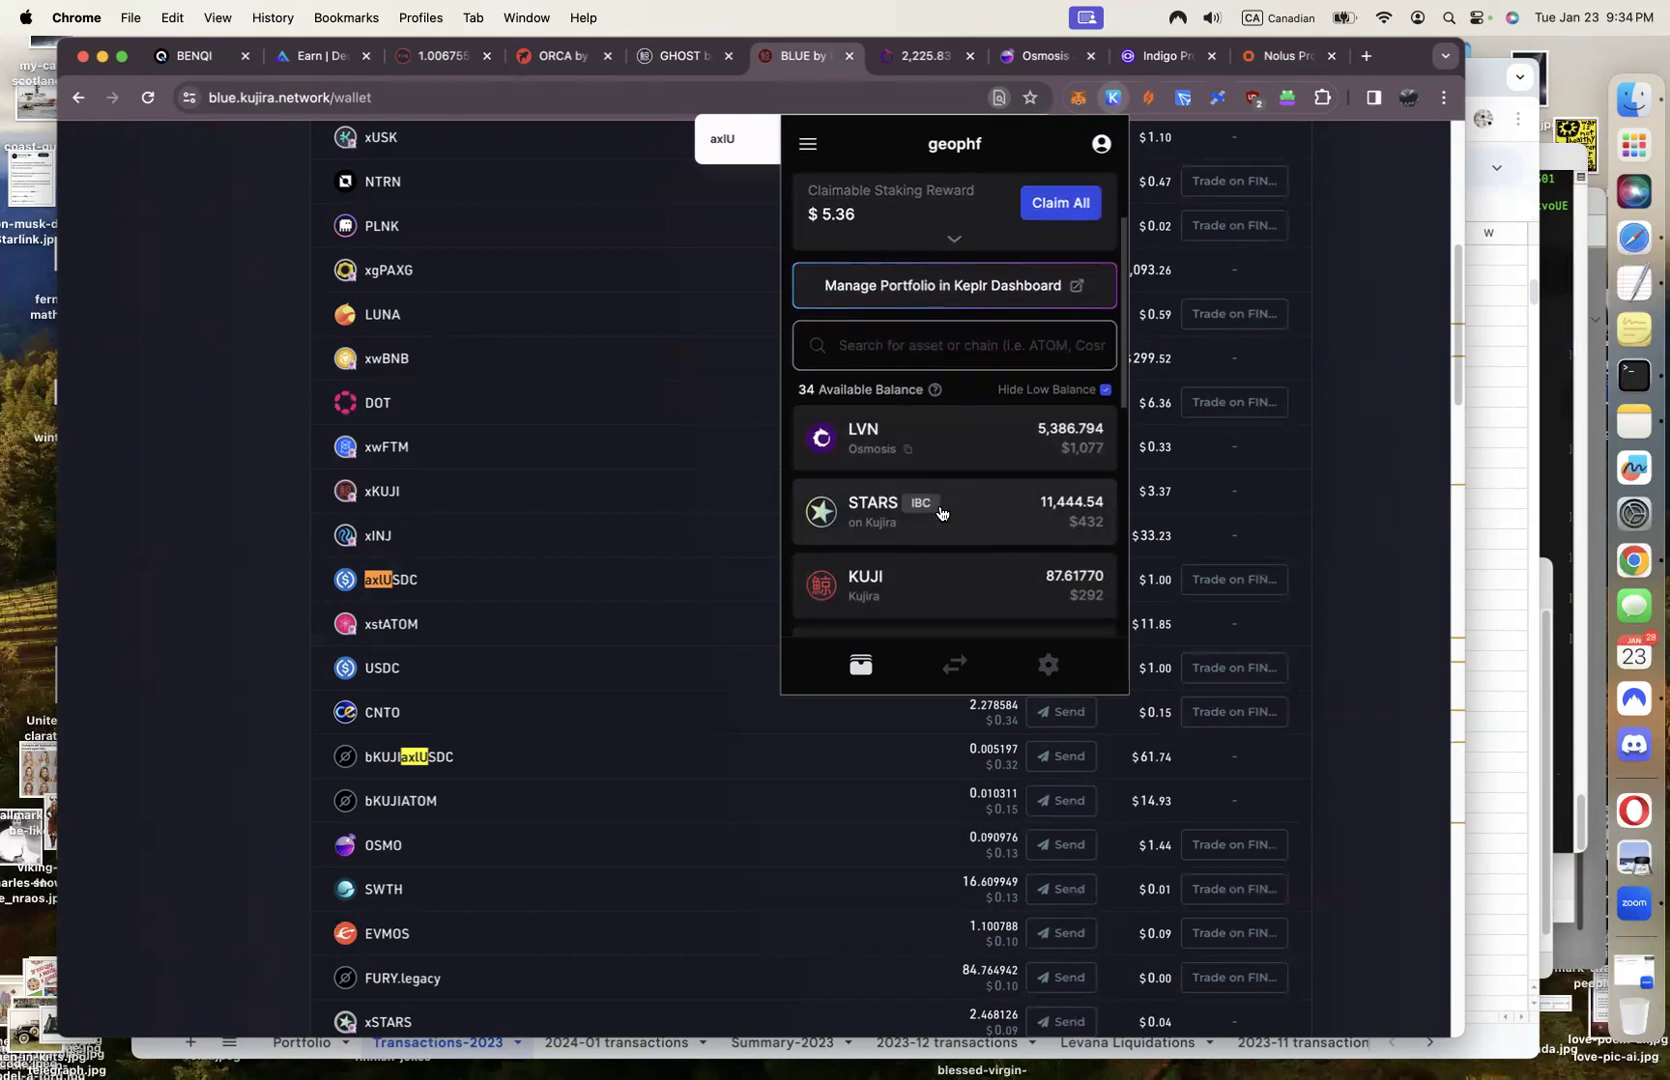
scroll(940, 514, up, 6)
scroll(940, 514, up, 4)
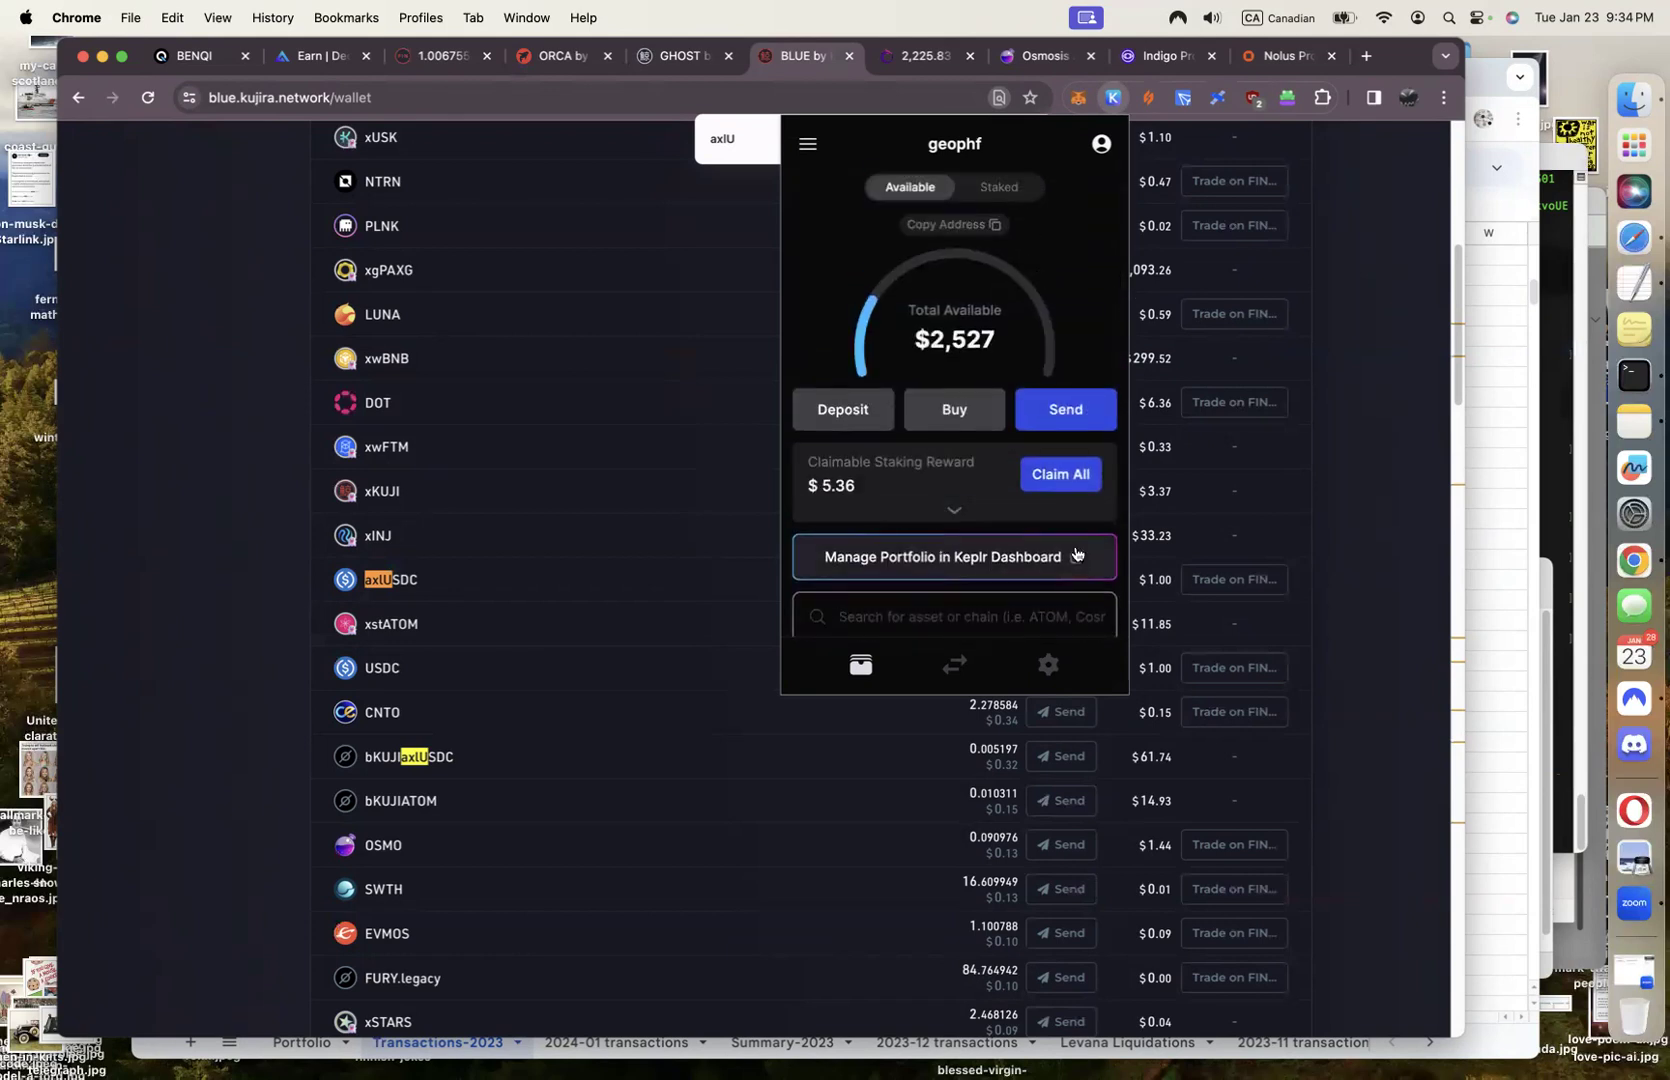
scroll(1076, 553, down, 5)
scroll(970, 552, down, 3)
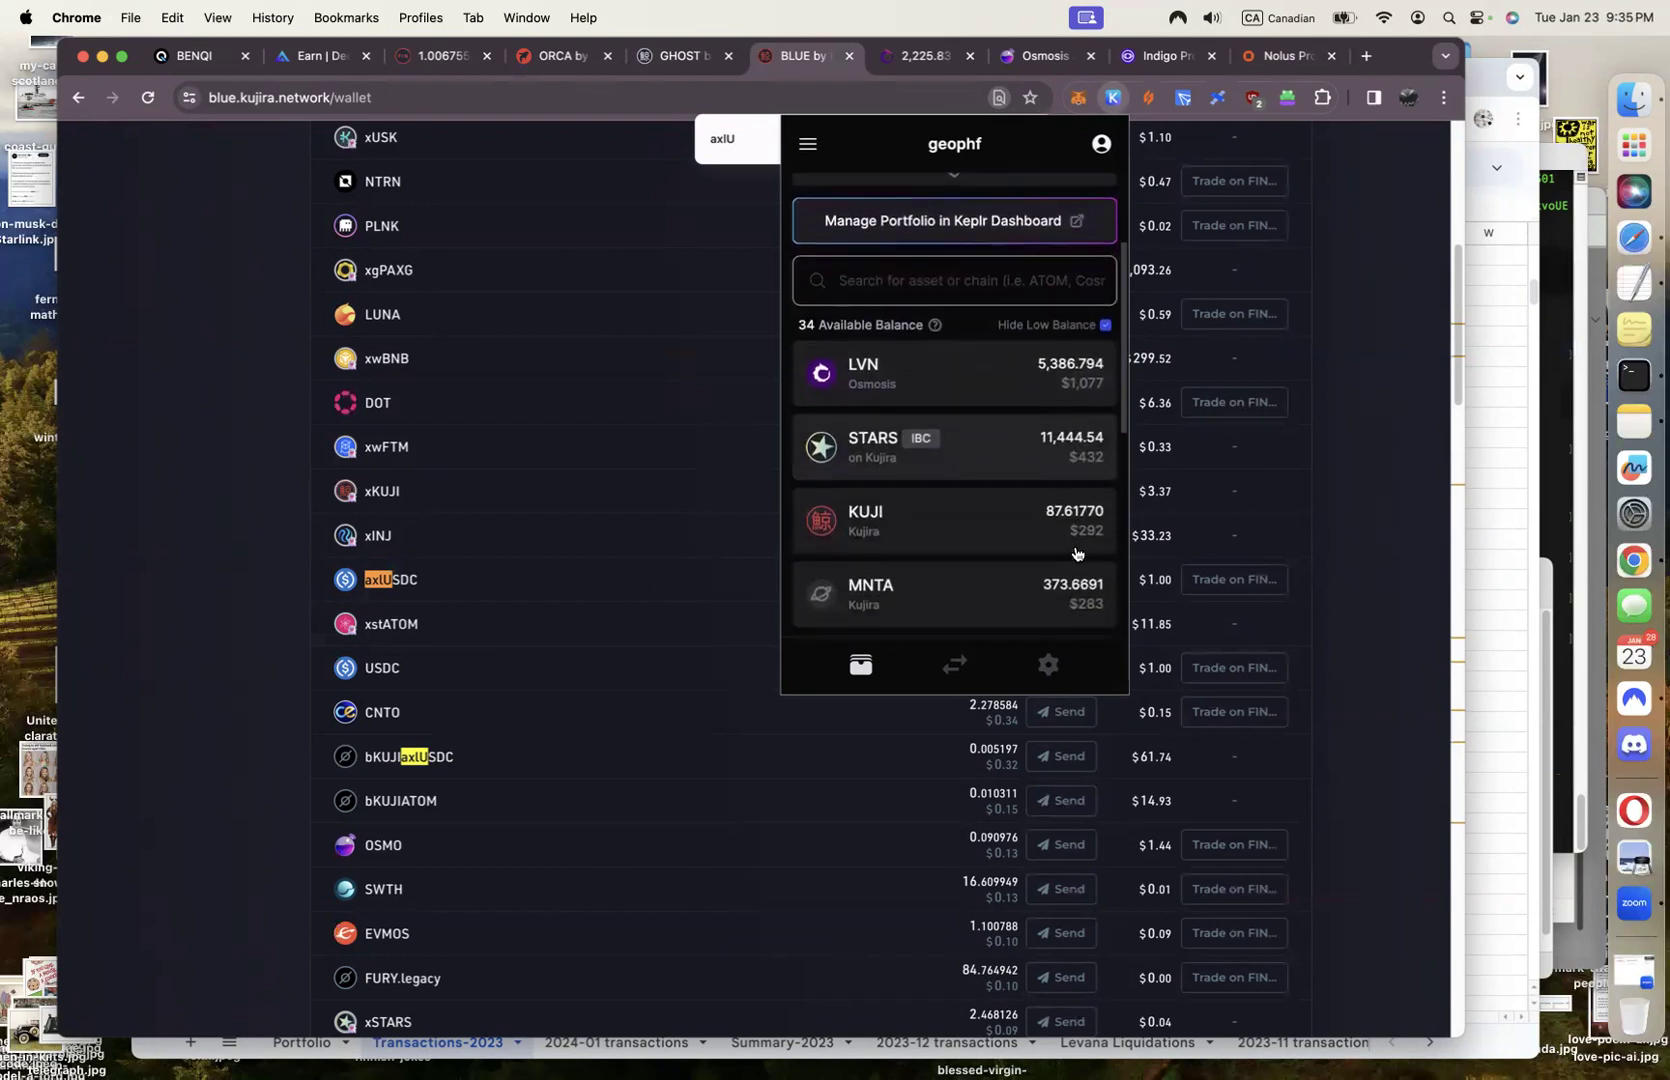
text(d)
key(BackSpace)
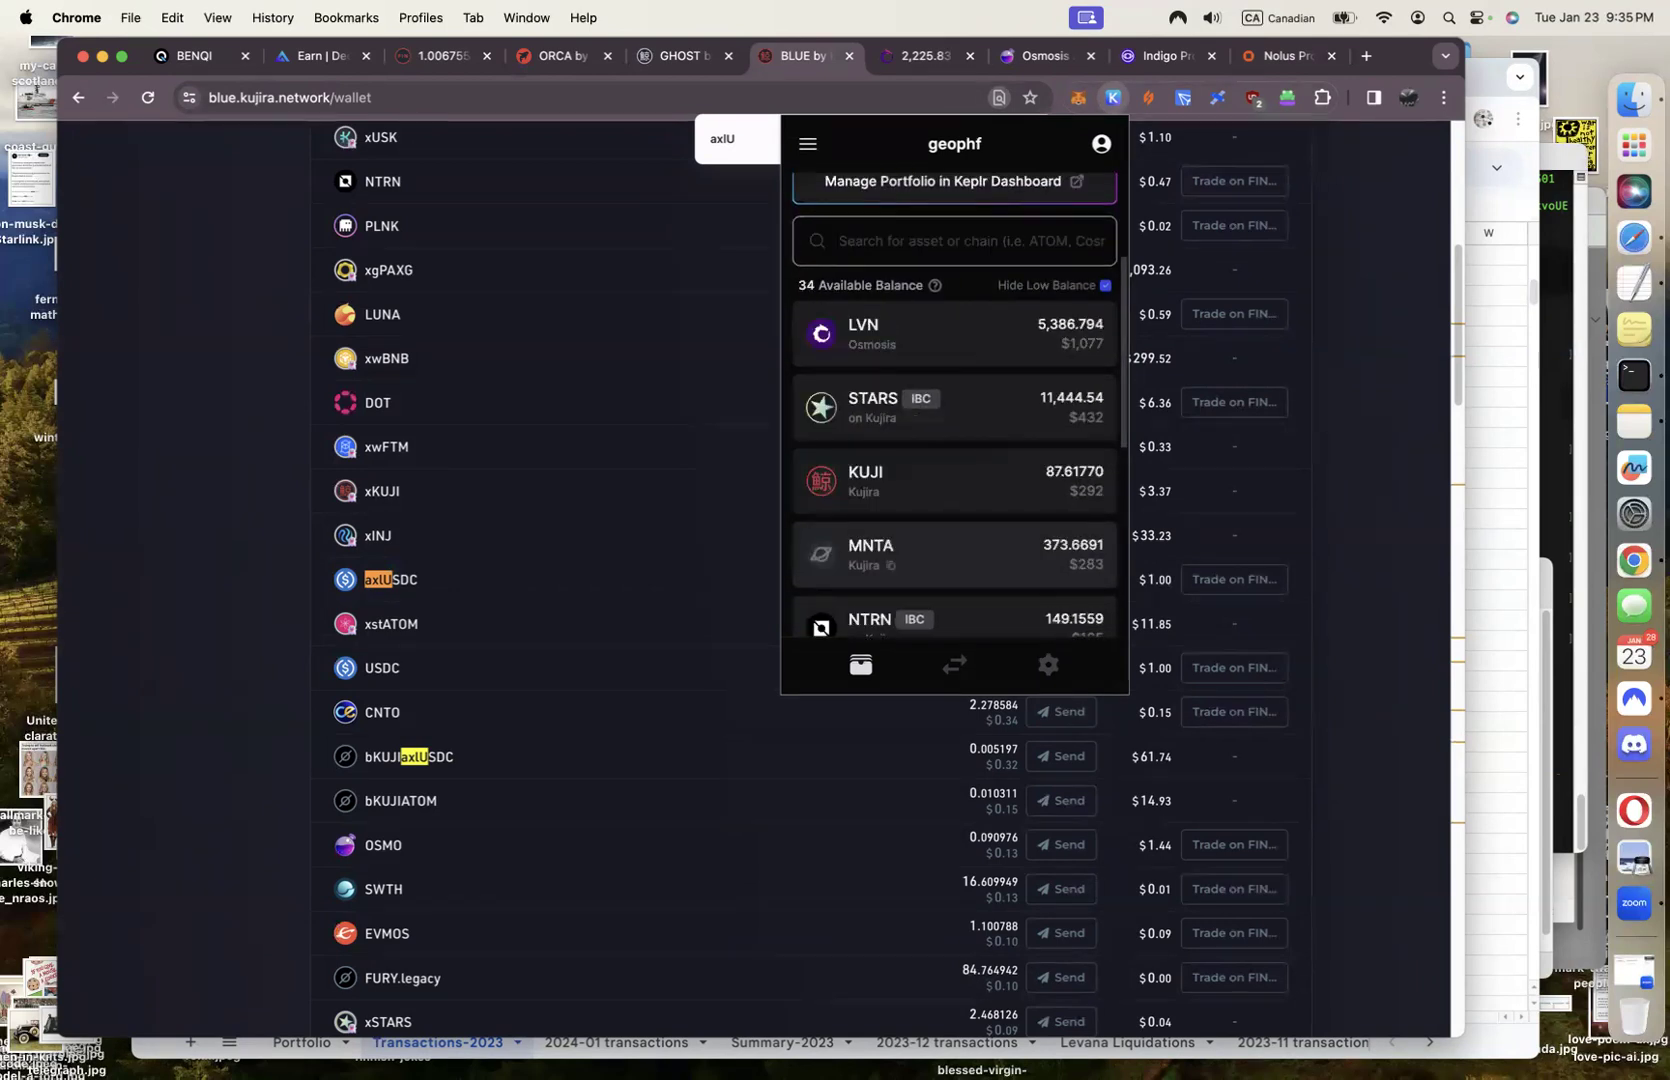
scroll(1032, 517, down, 5)
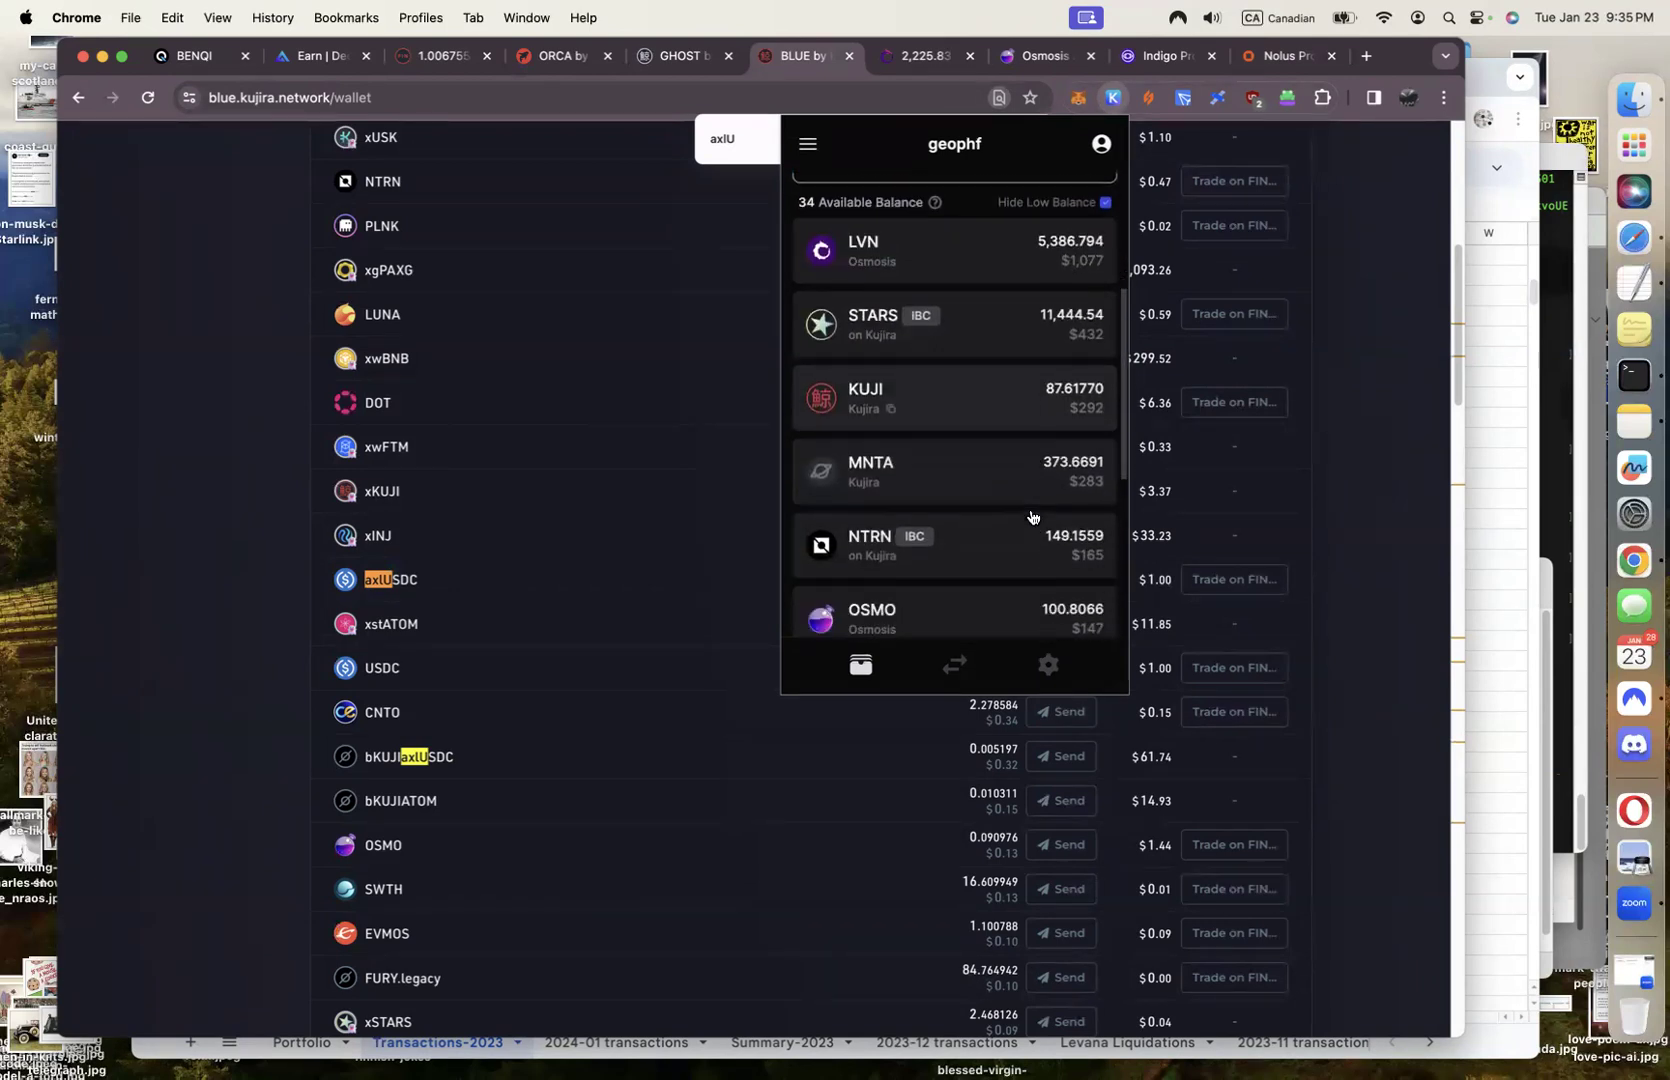
scroll(1032, 517, down, 1)
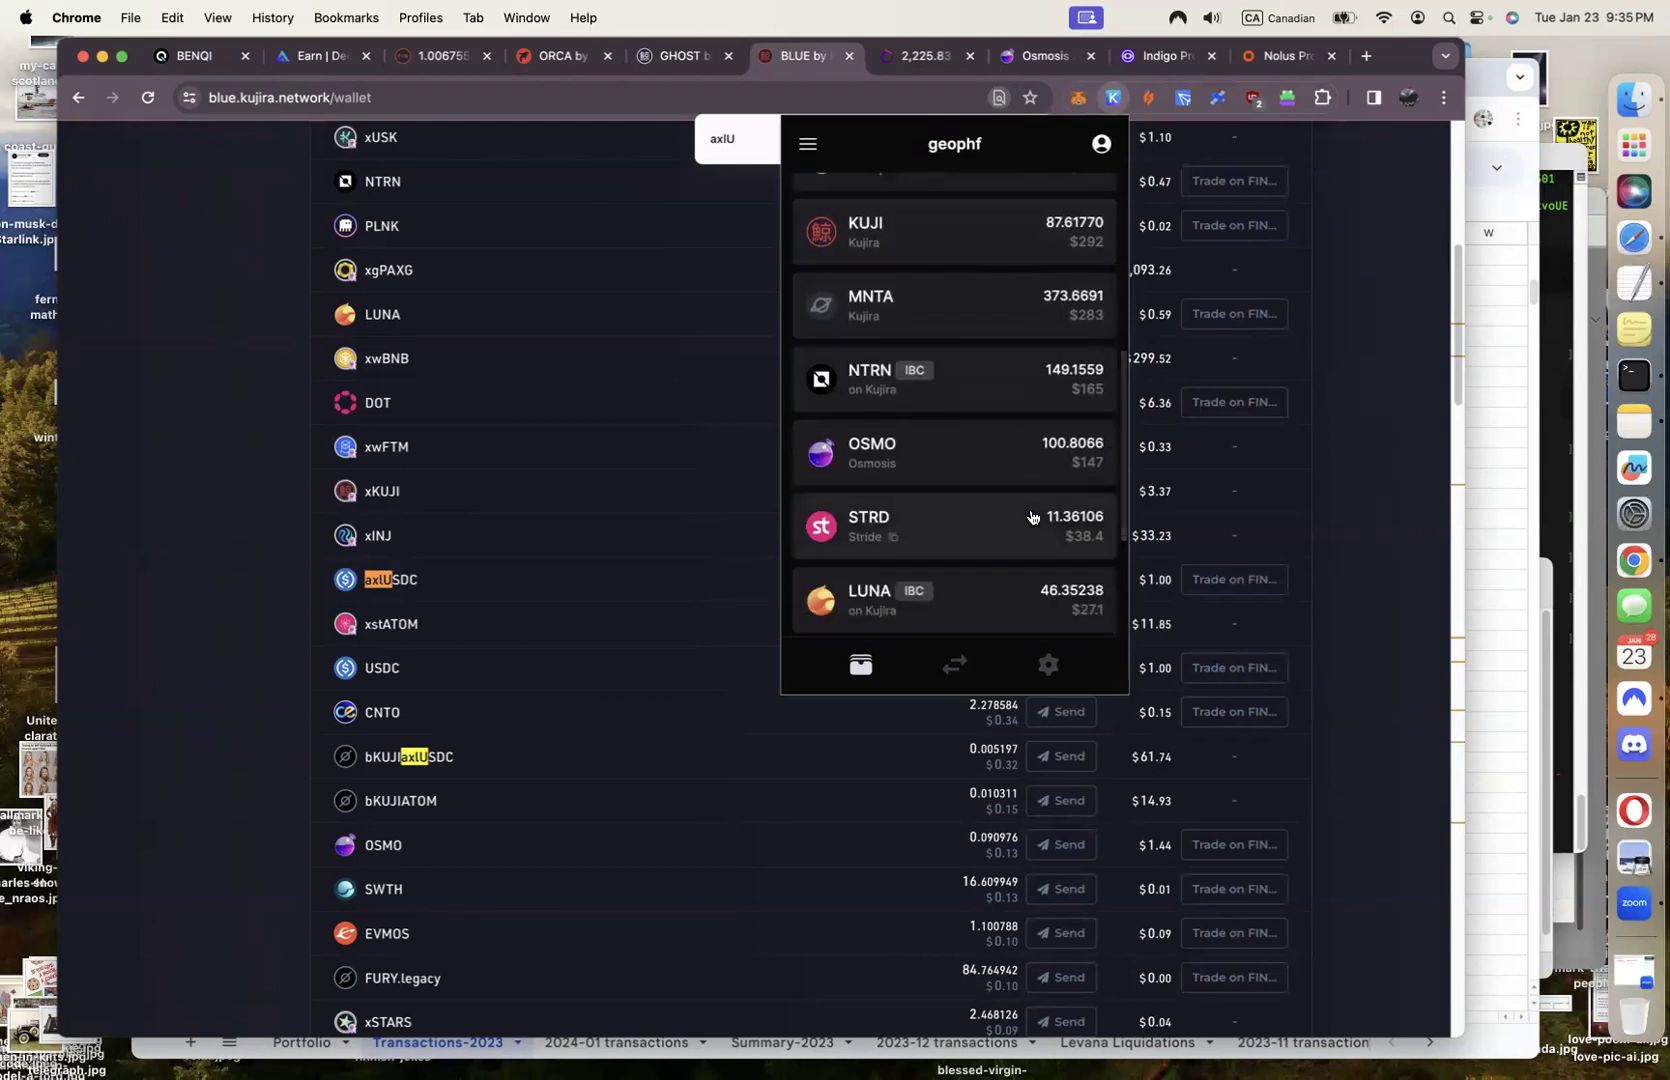
text(usd)
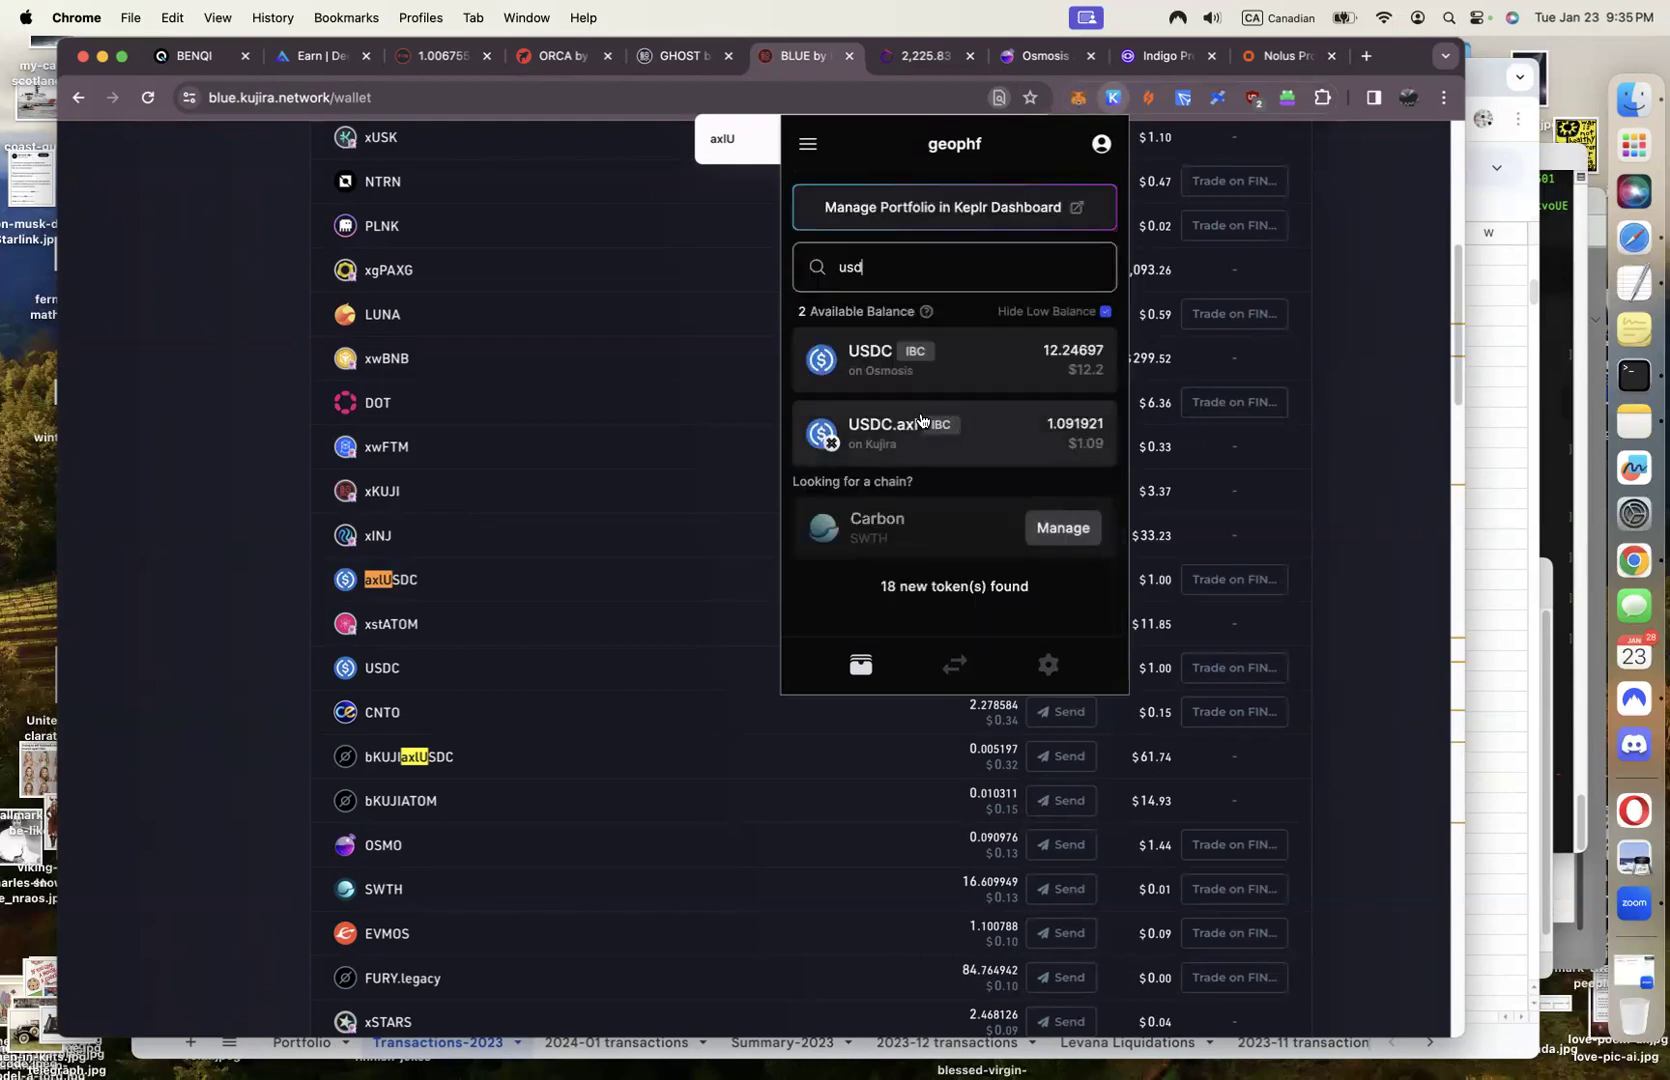
Fill an IBC send of the full 1.091921 USDC.axl to Axelar, then close Keplr without sending
click(888, 426)
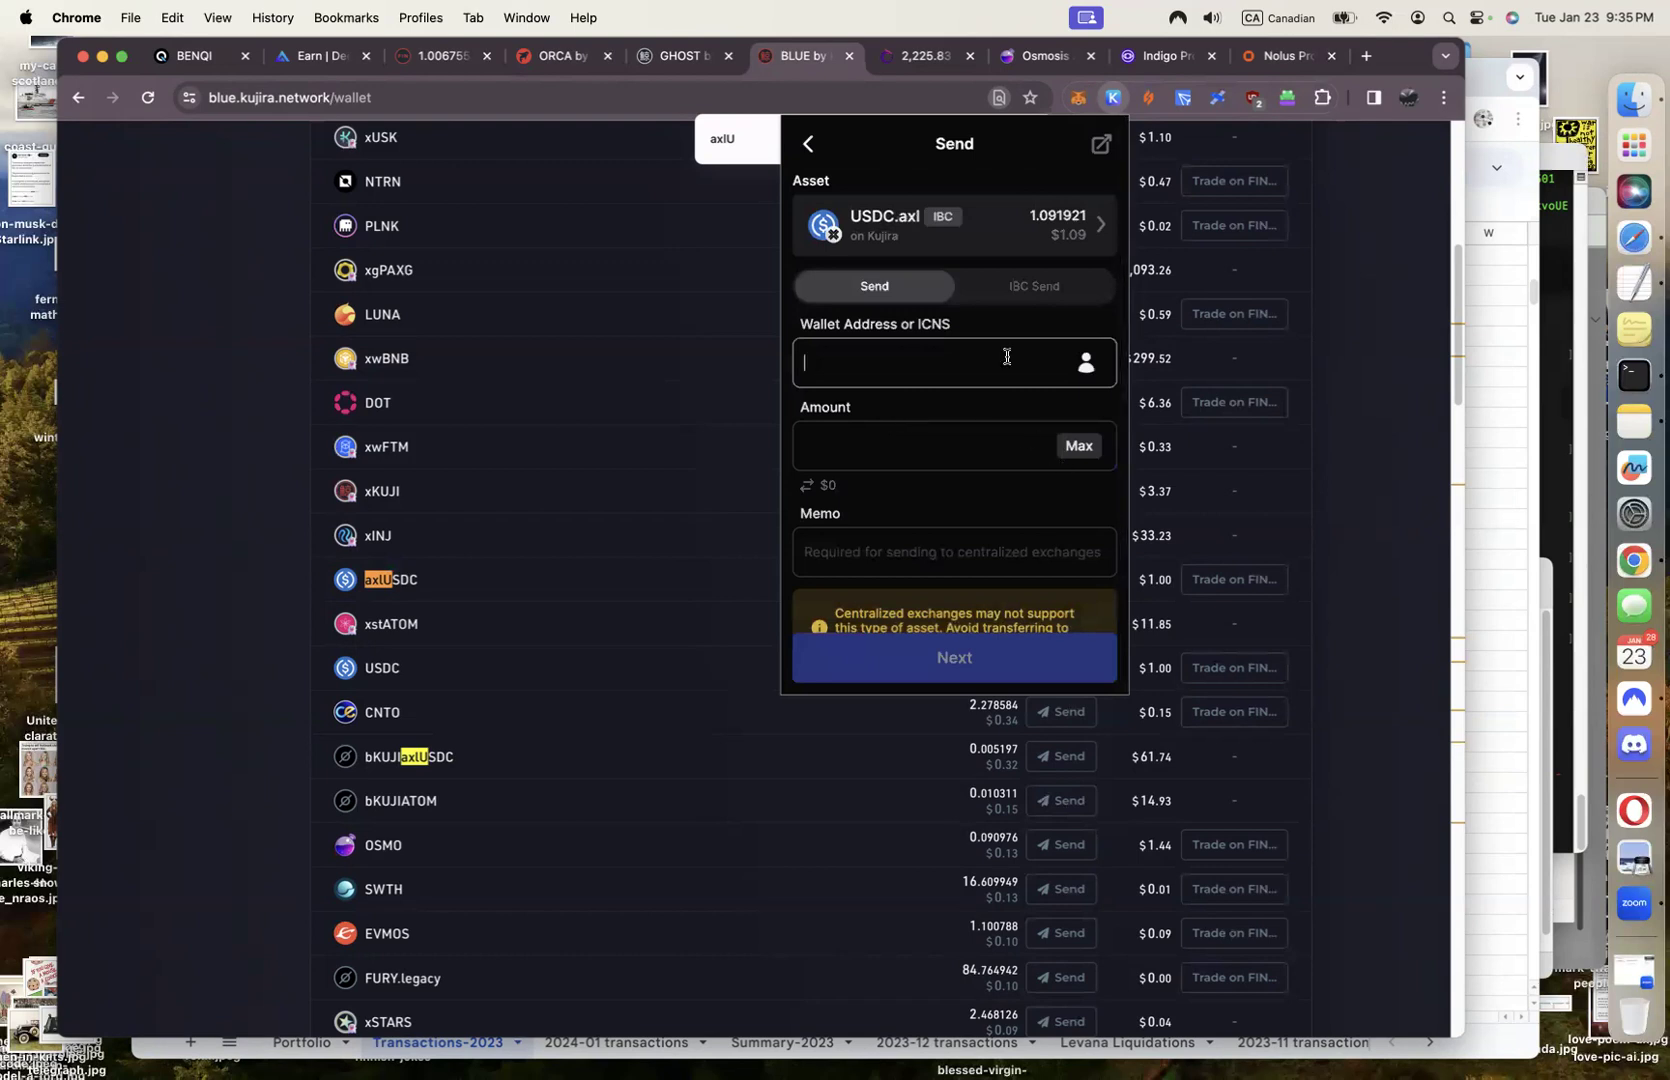
click(1041, 290)
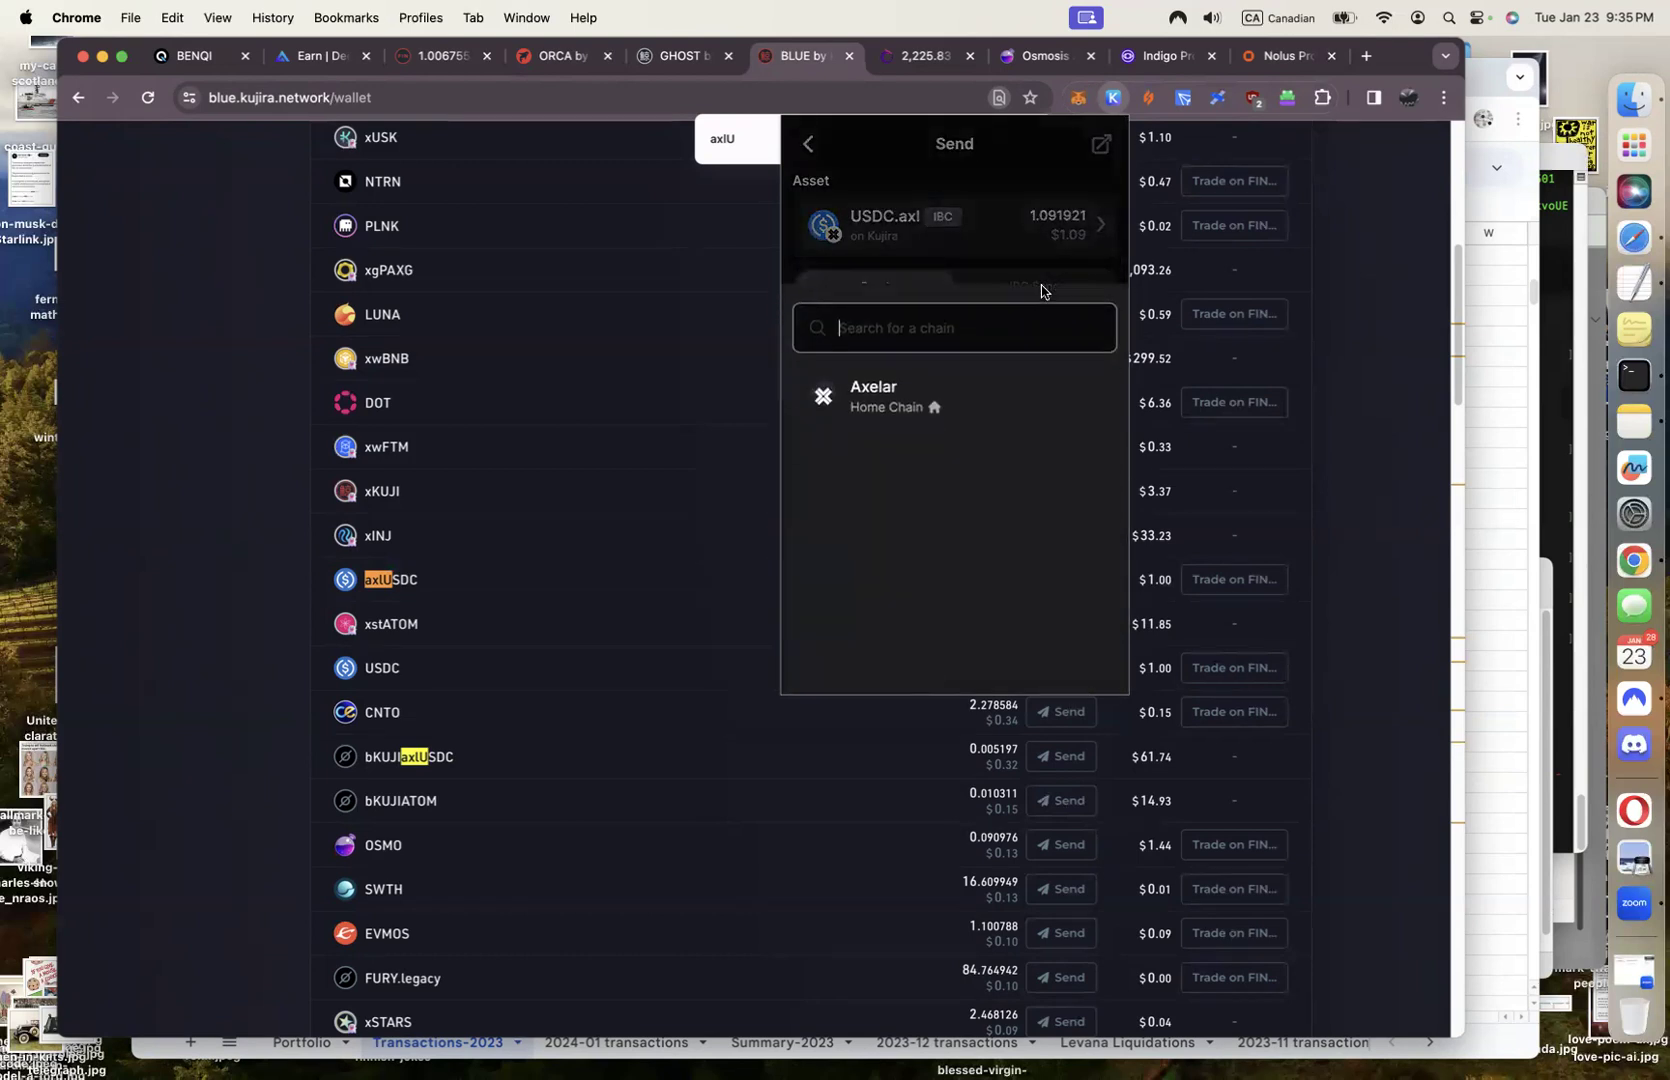
click(871, 397)
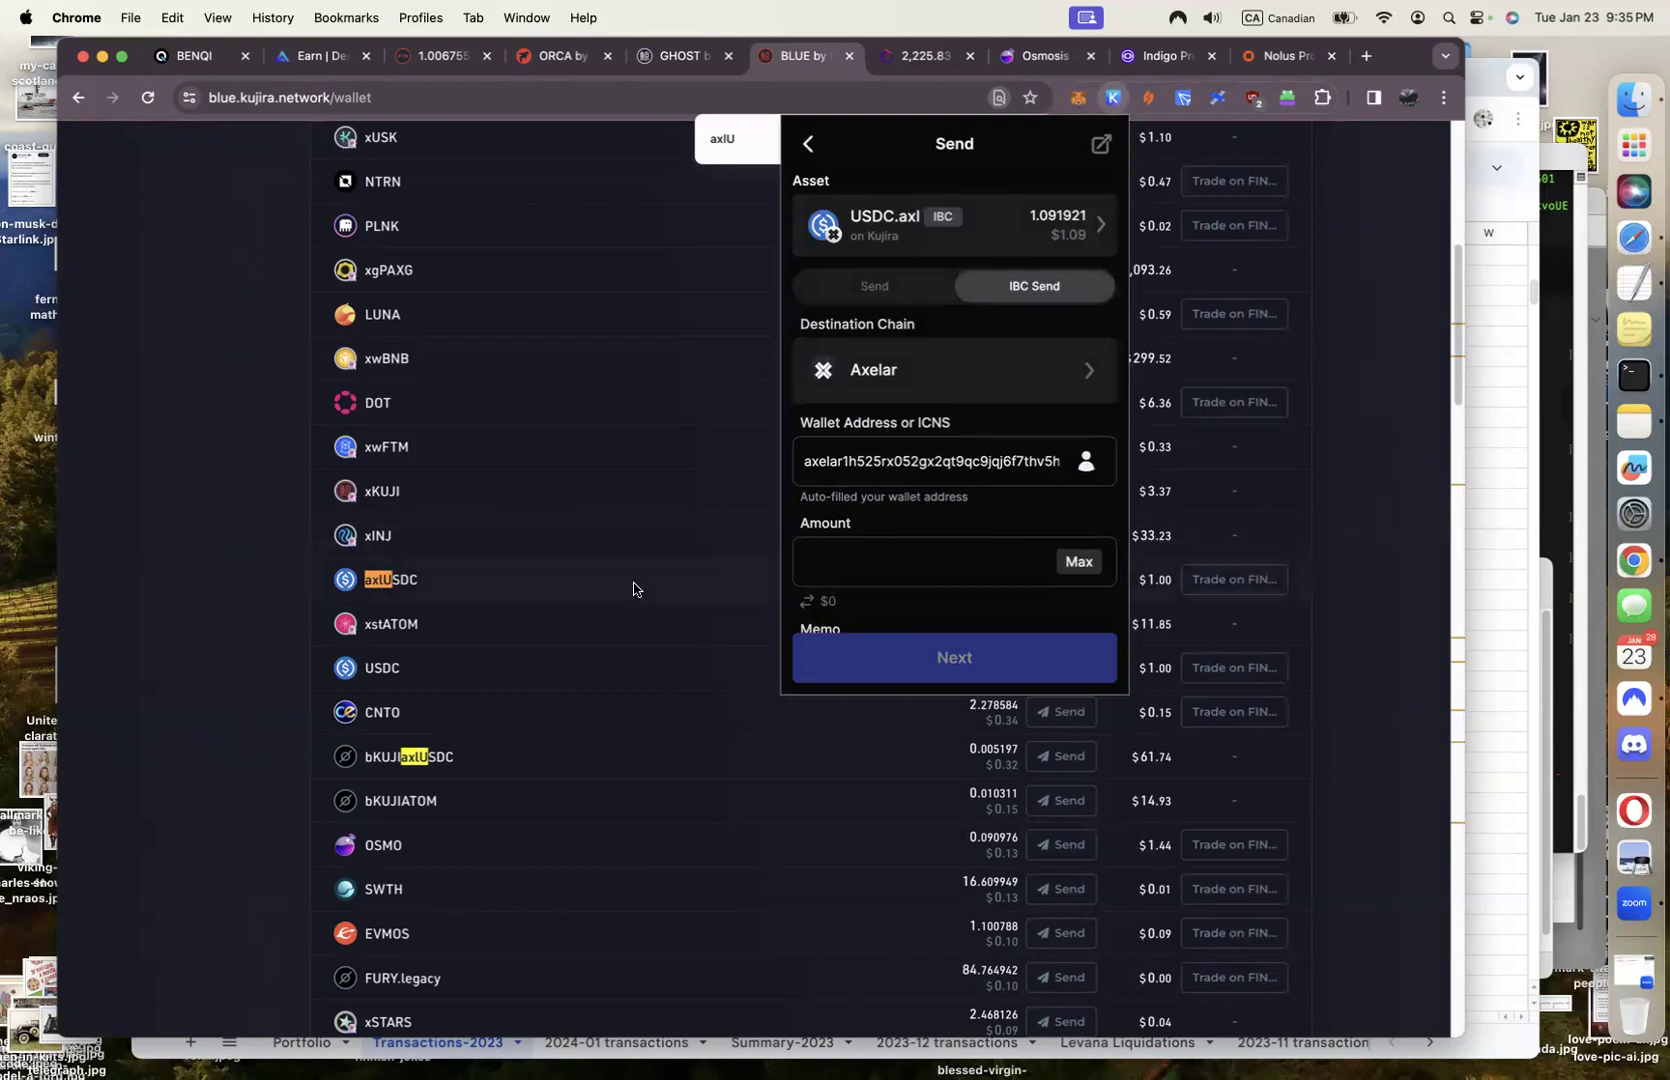
click(1070, 564)
scroll(1070, 568, down, 5)
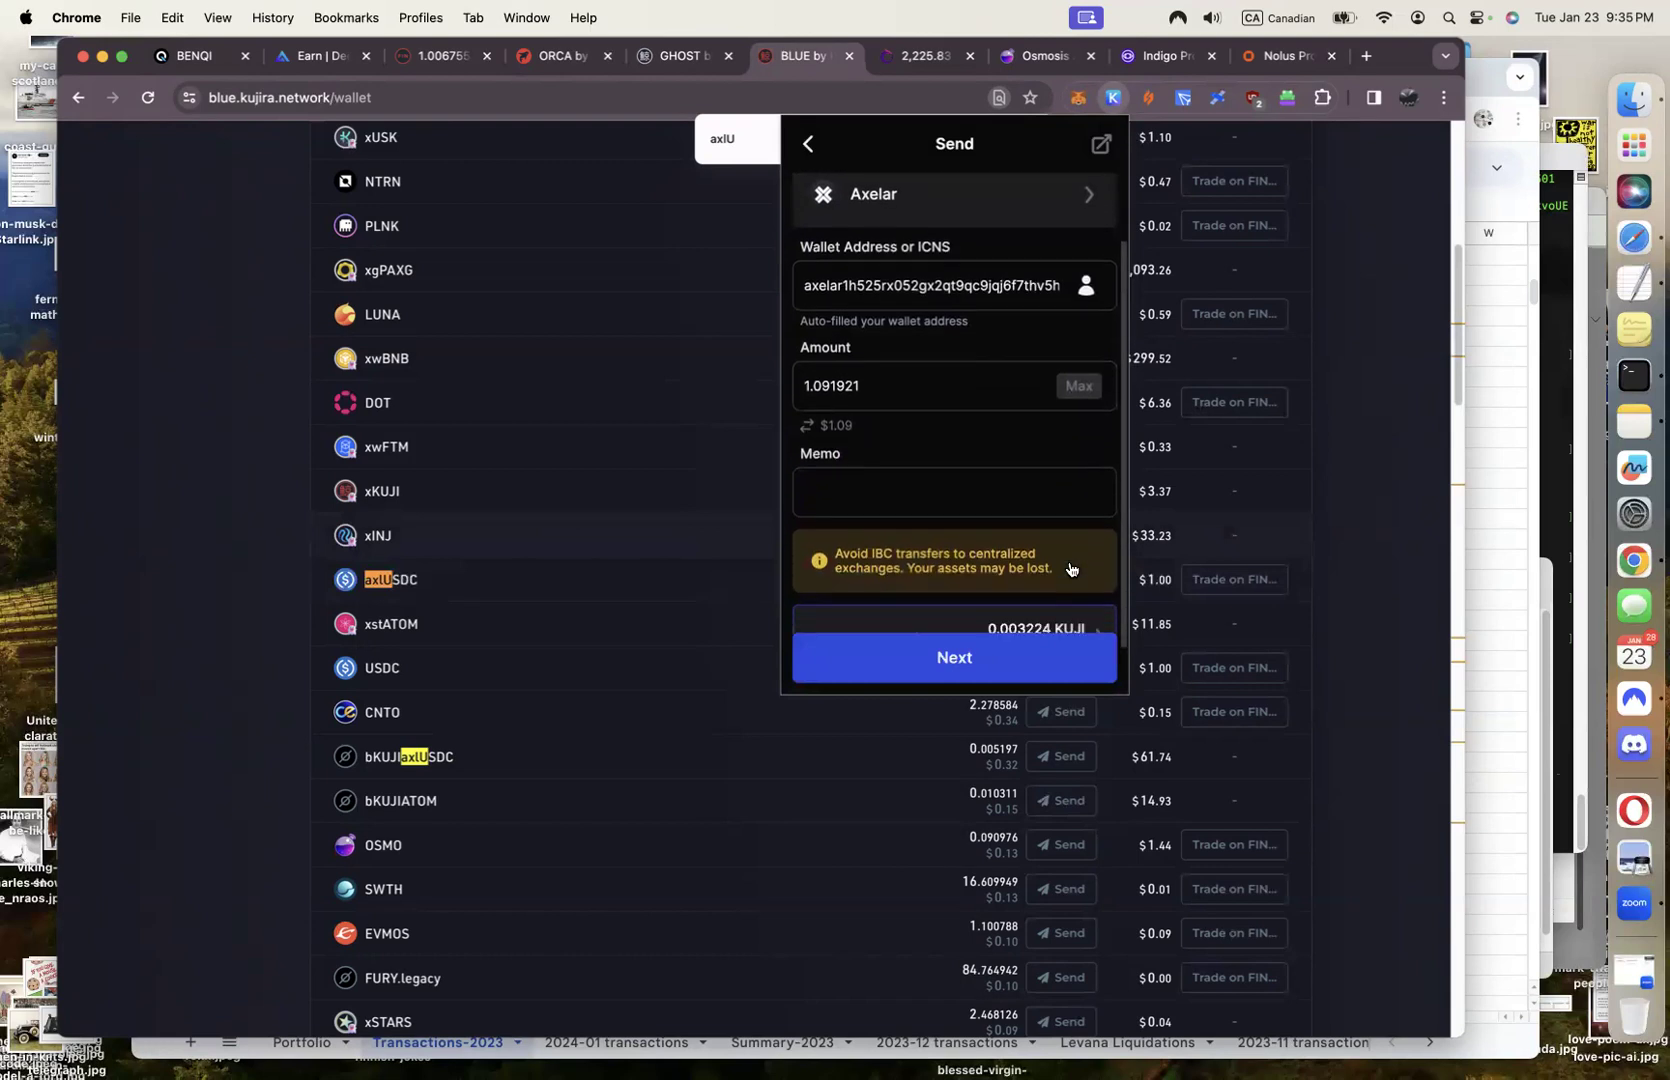
click(668, 560)
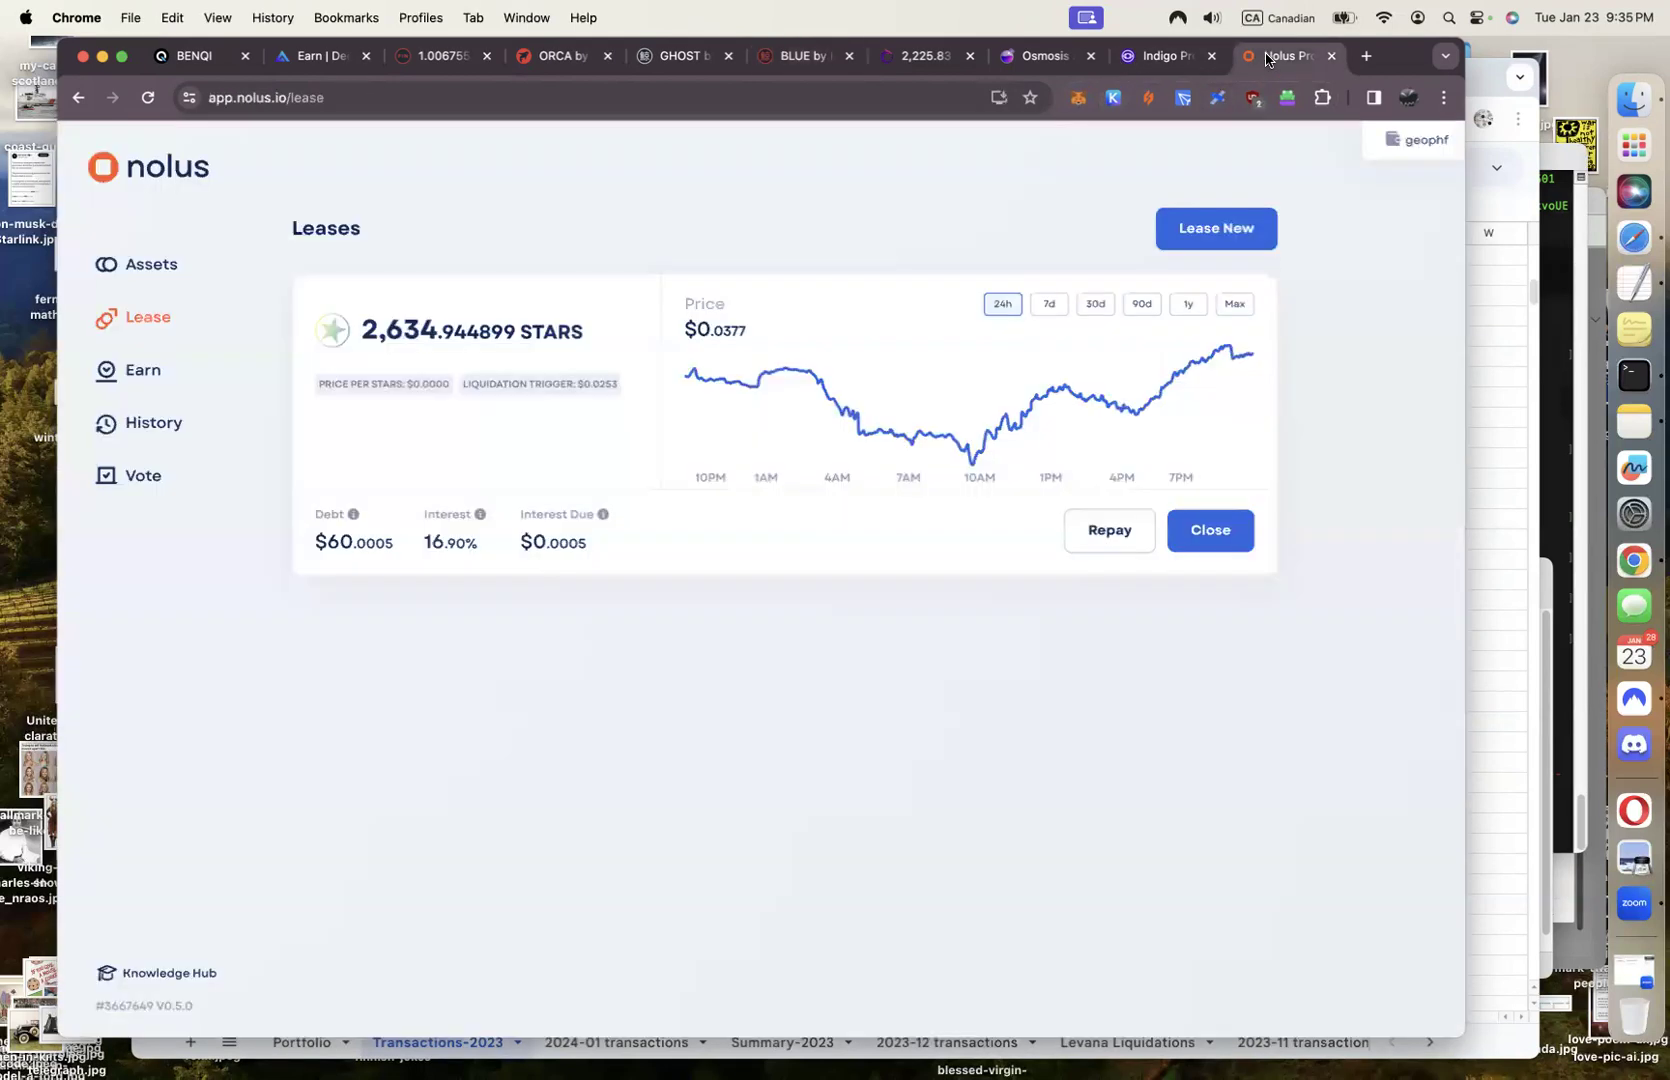
Open Nolus's USDC.axl Receive dialog, reselect Osmosis as source network, then view Osmosis assets
click(1270, 60)
click(145, 268)
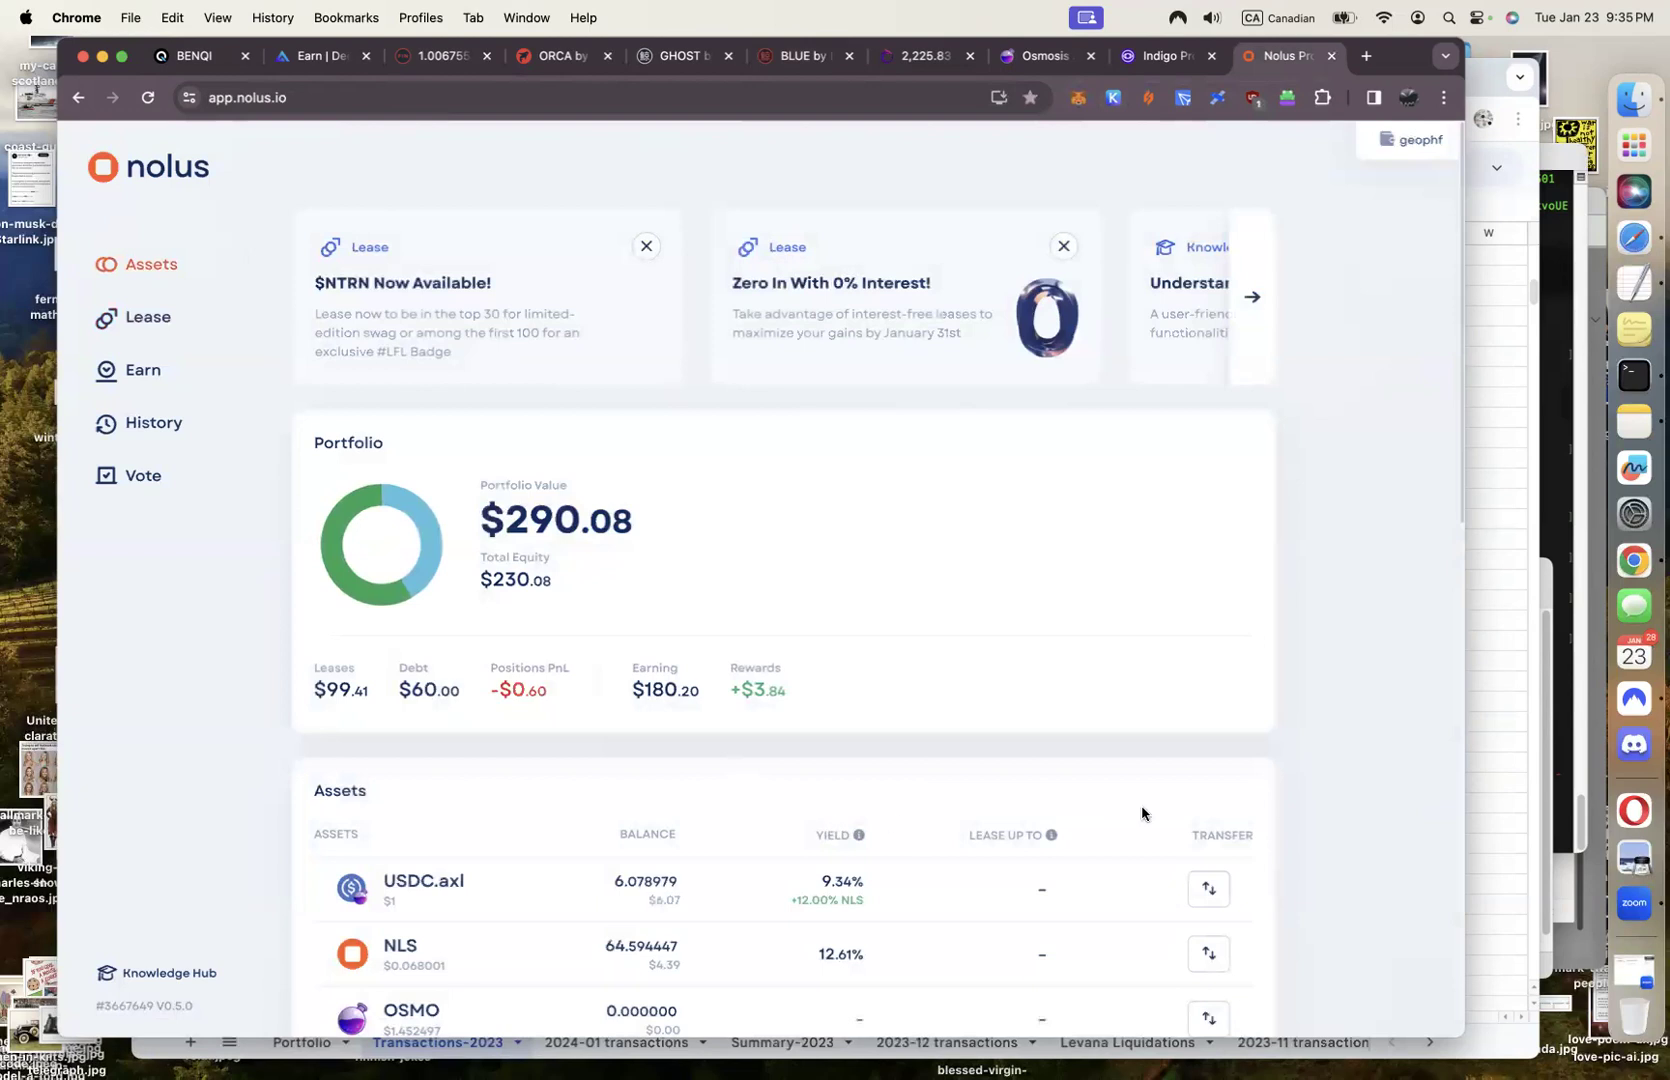
click(1207, 889)
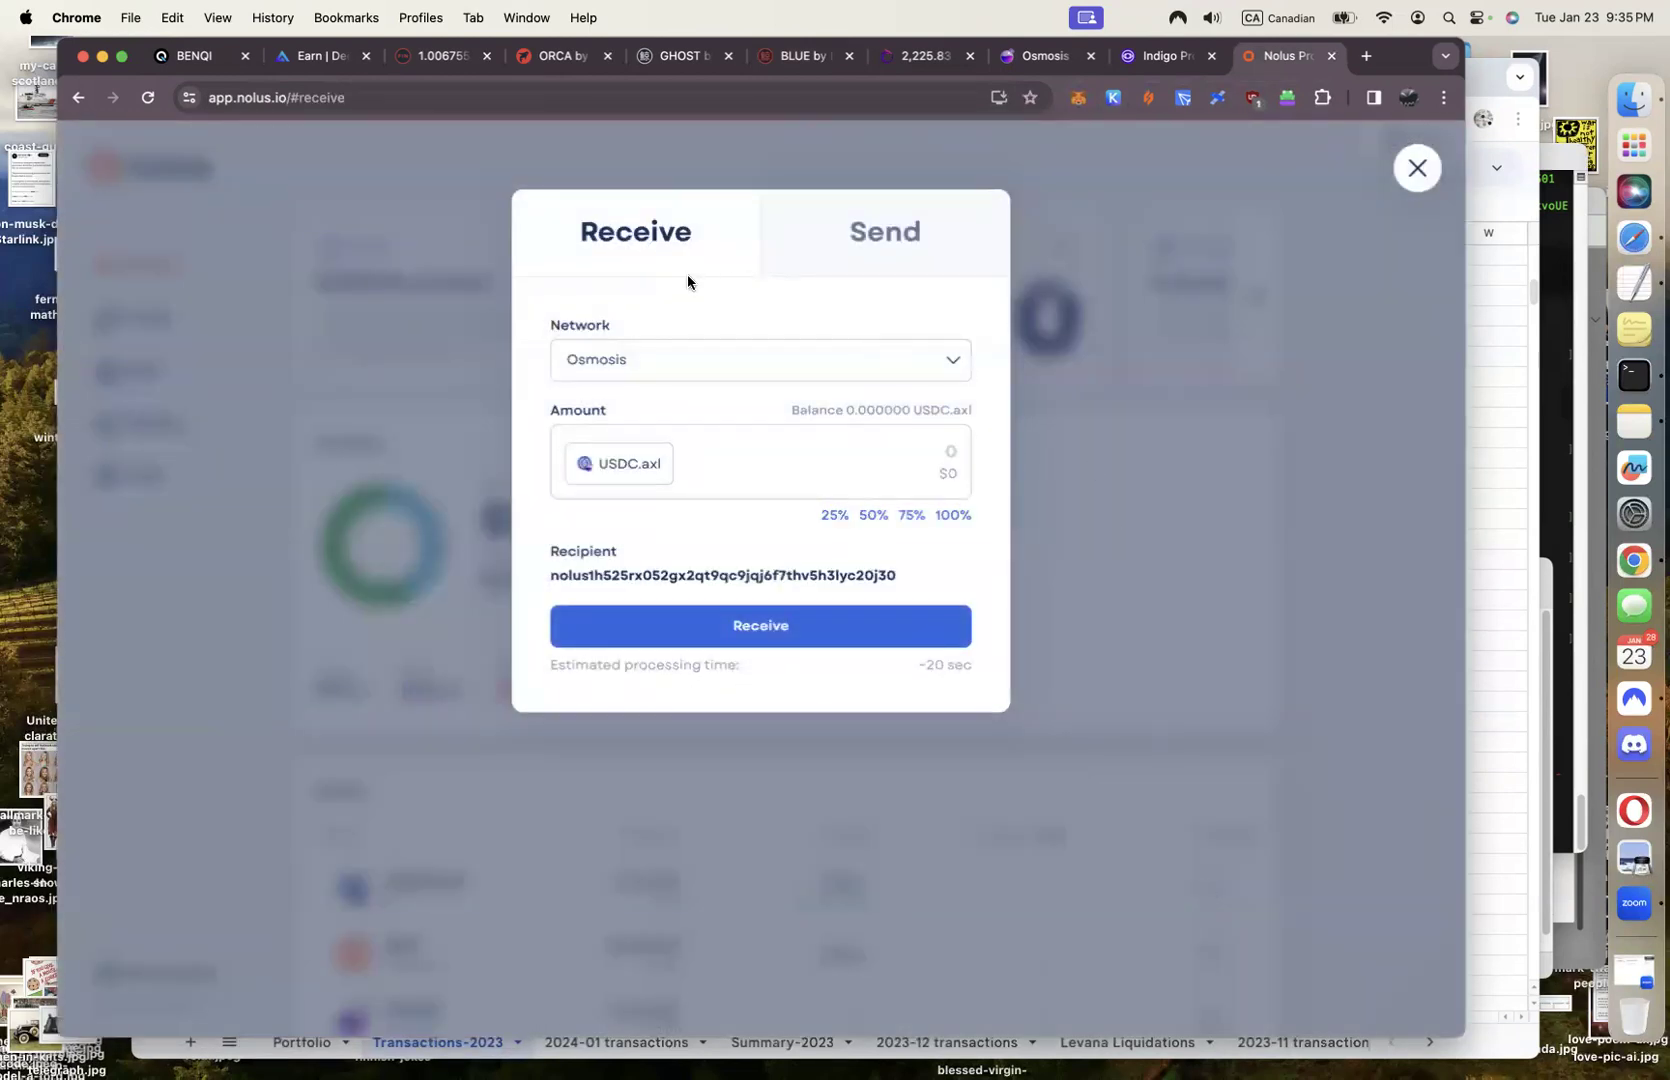
click(955, 367)
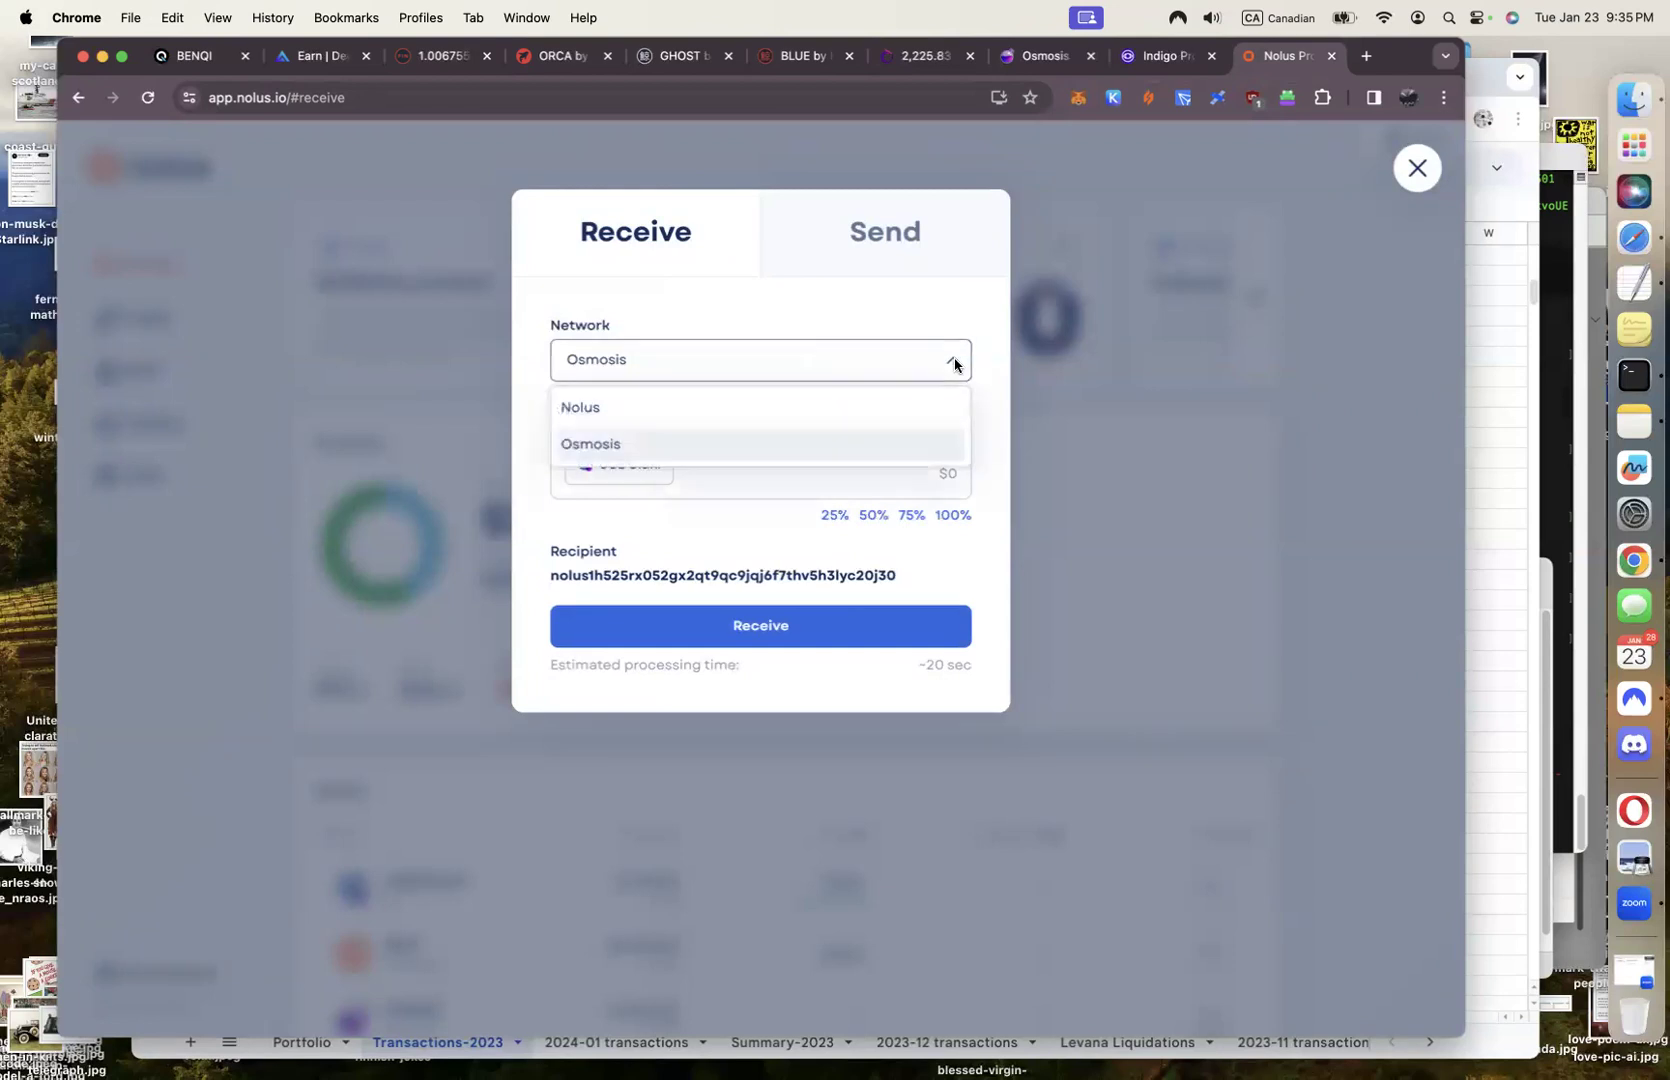
click(644, 452)
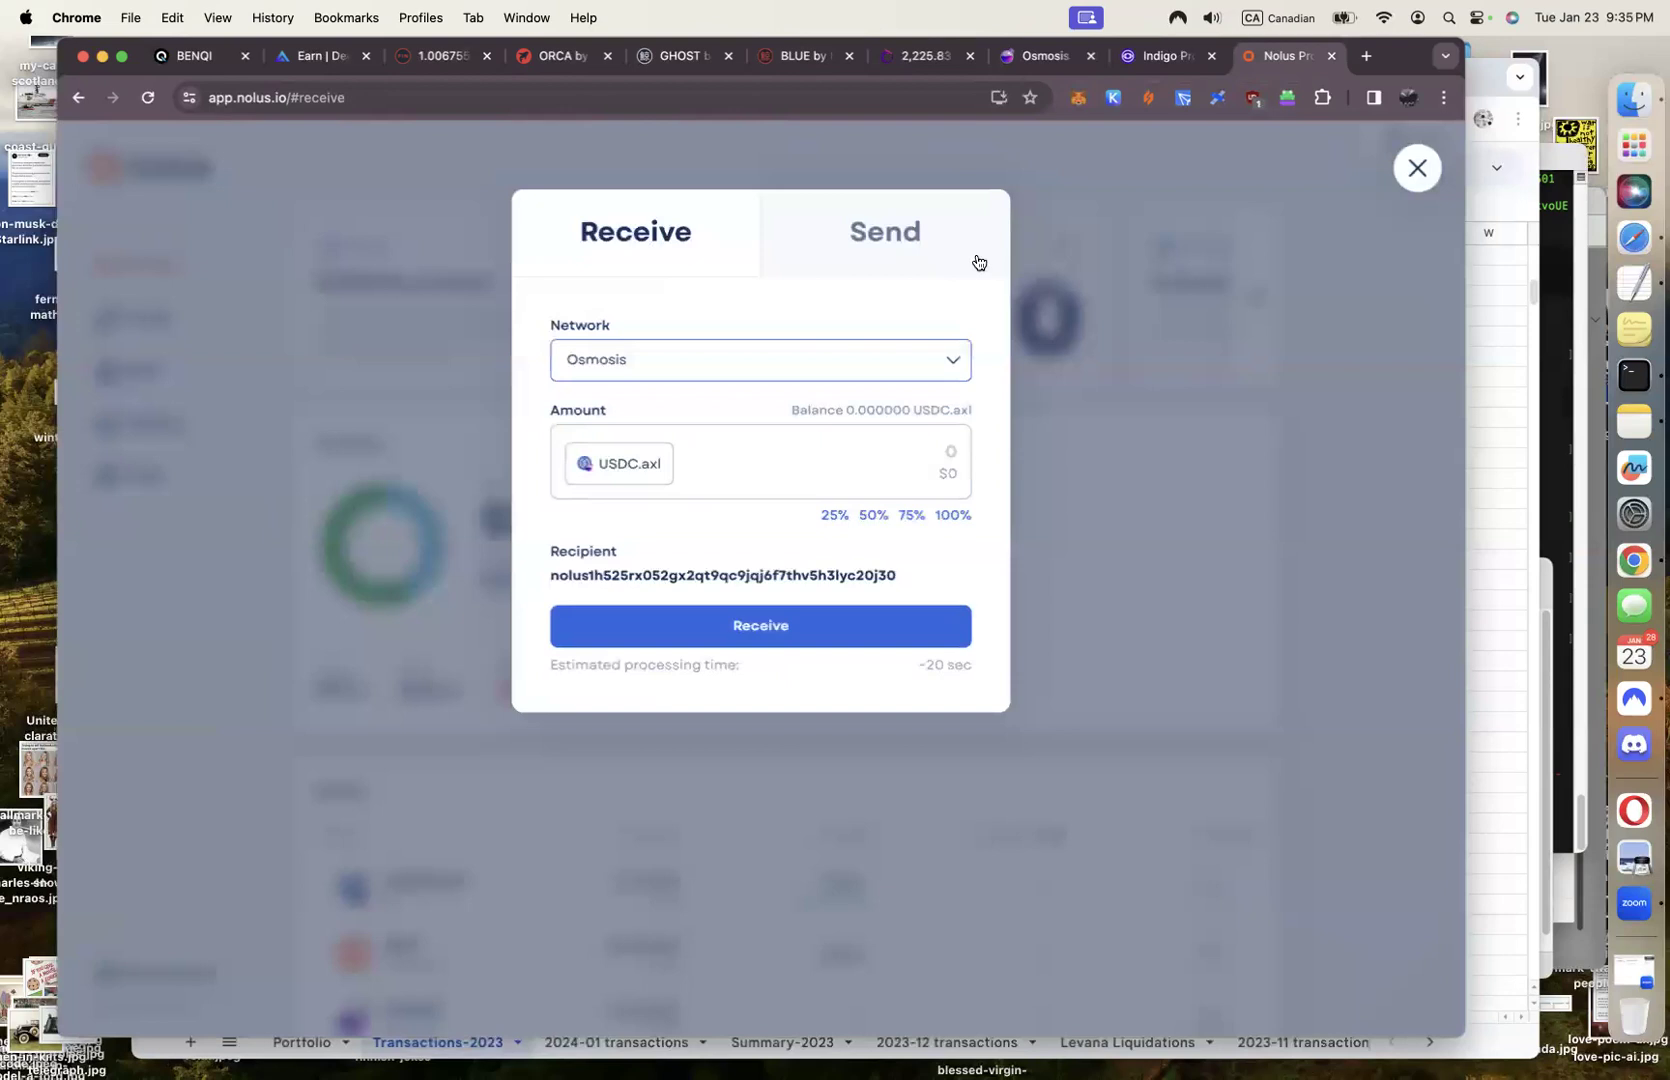
click(1031, 60)
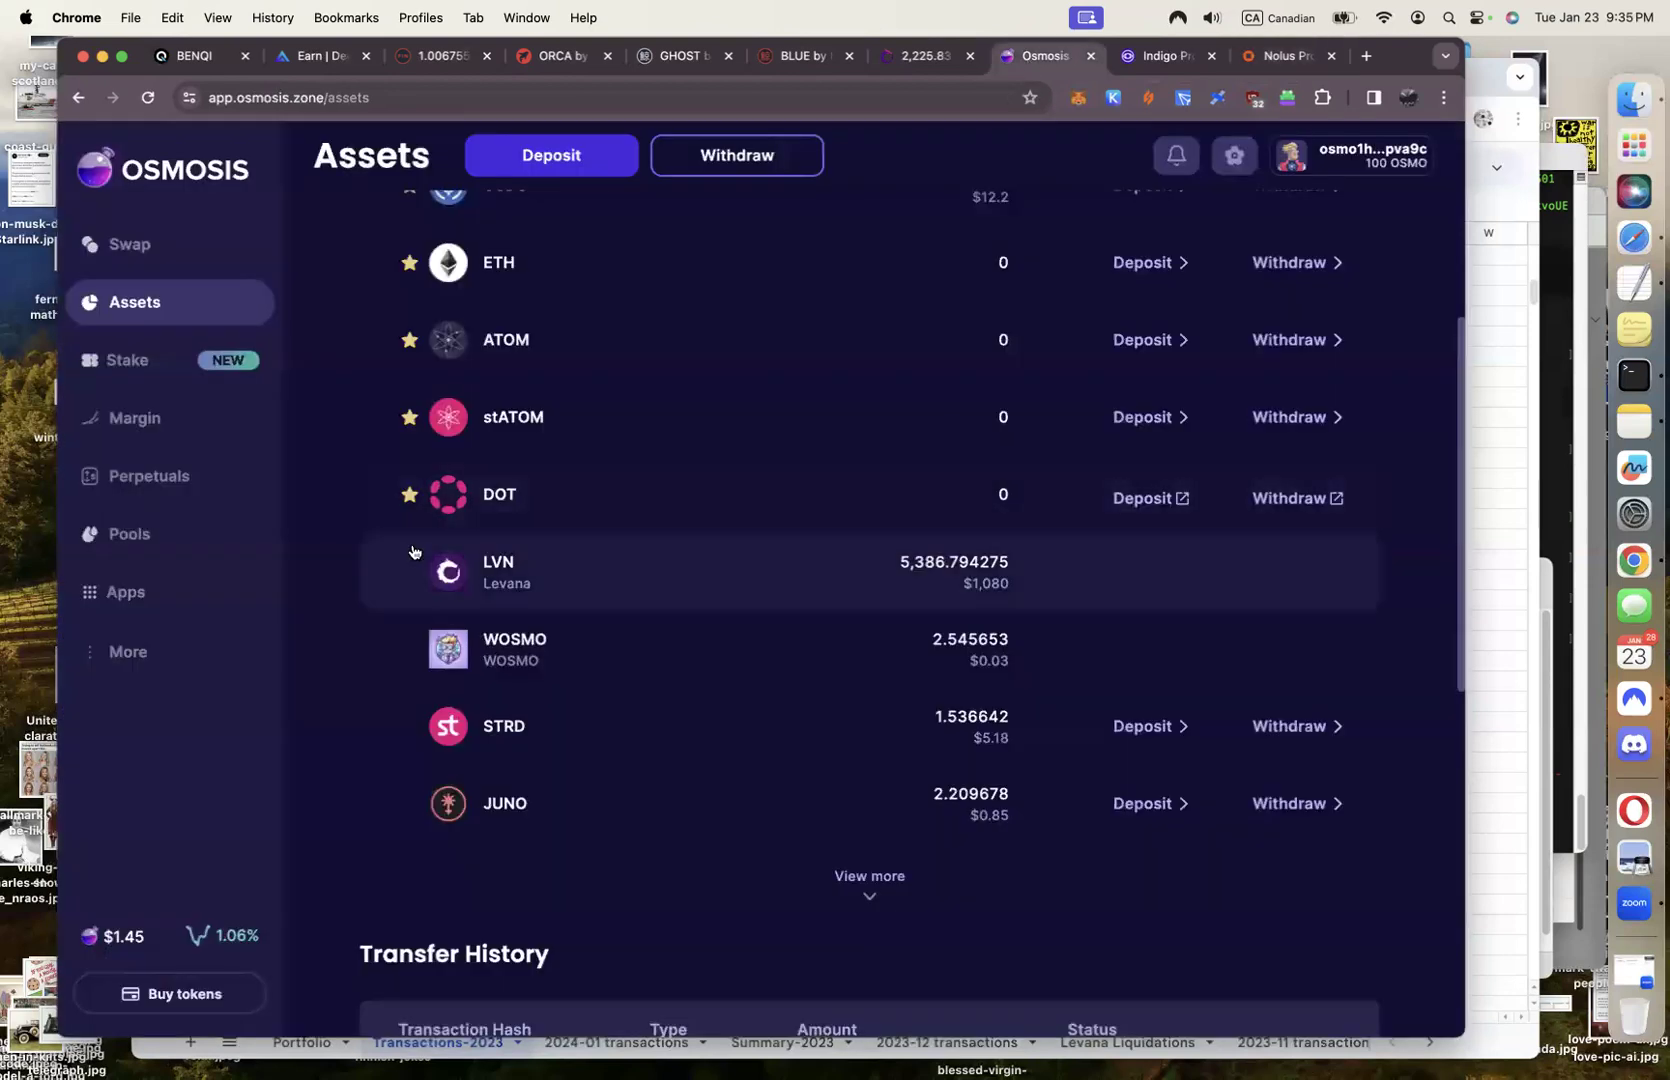
Search Osmosis assets for 'usdc', open and dismiss the USDC.axl deposit, then open Keplr
scroll(688, 702, up, 5)
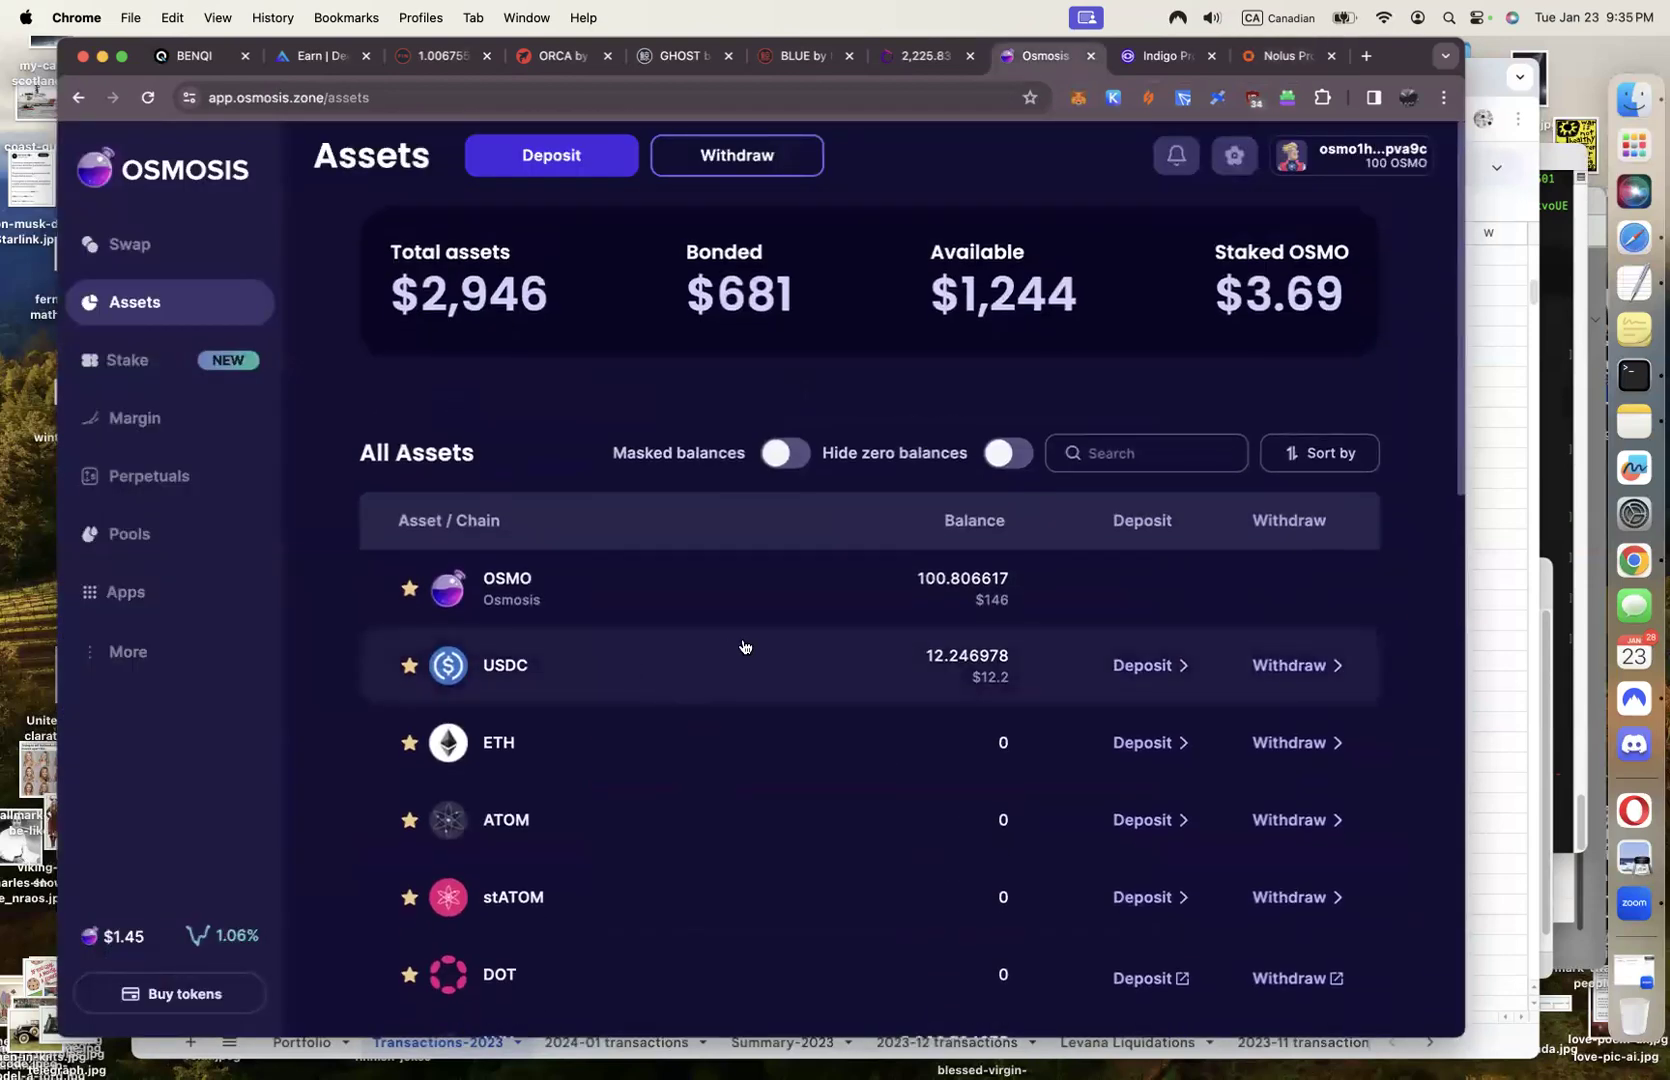
click(1169, 450)
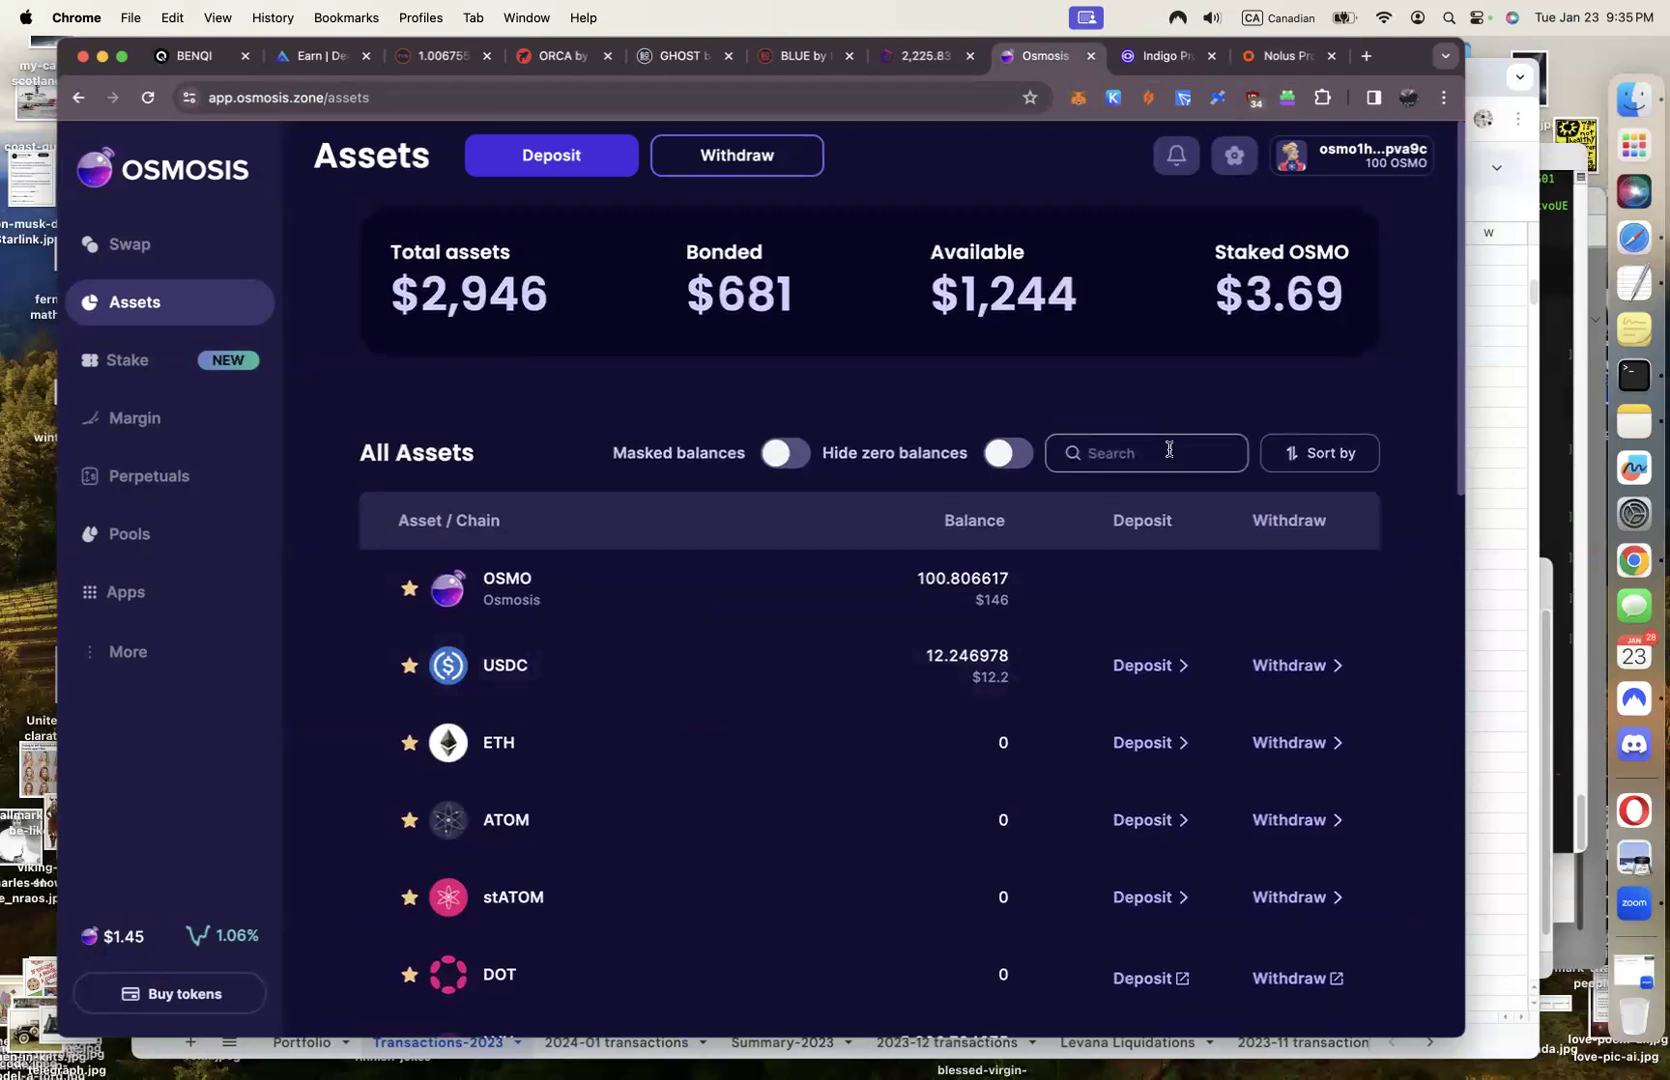
text(usdc)
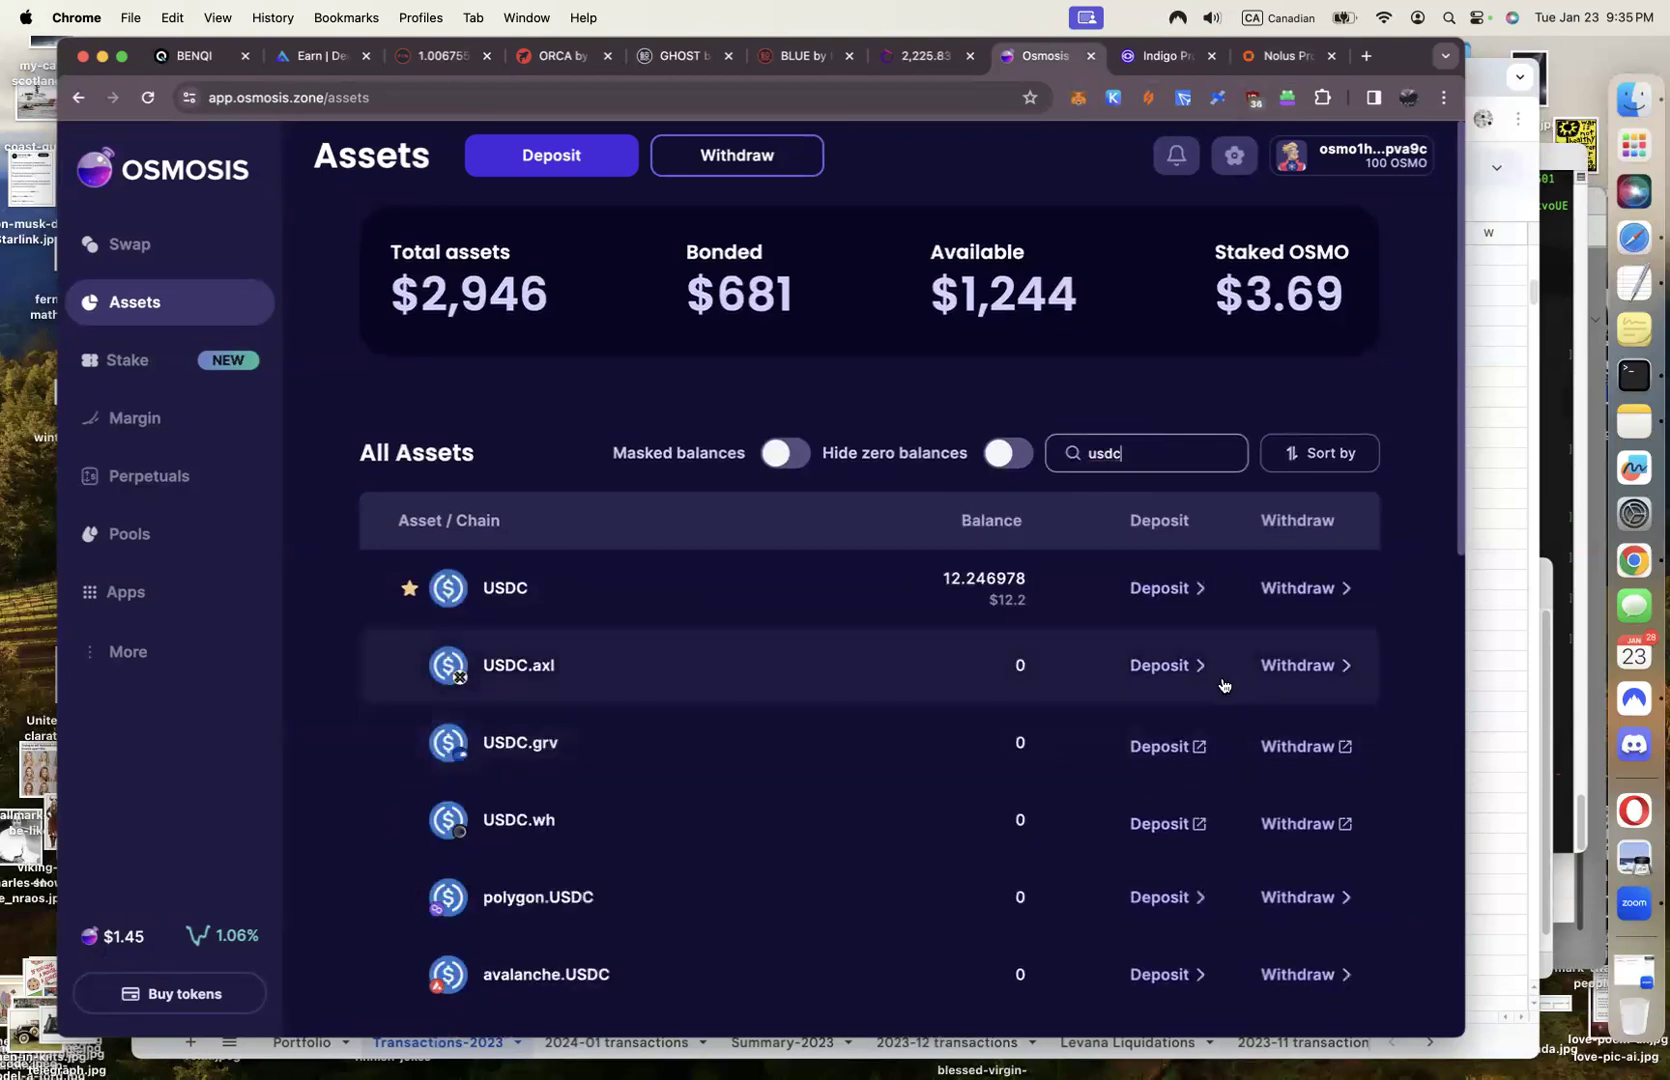
click(1181, 666)
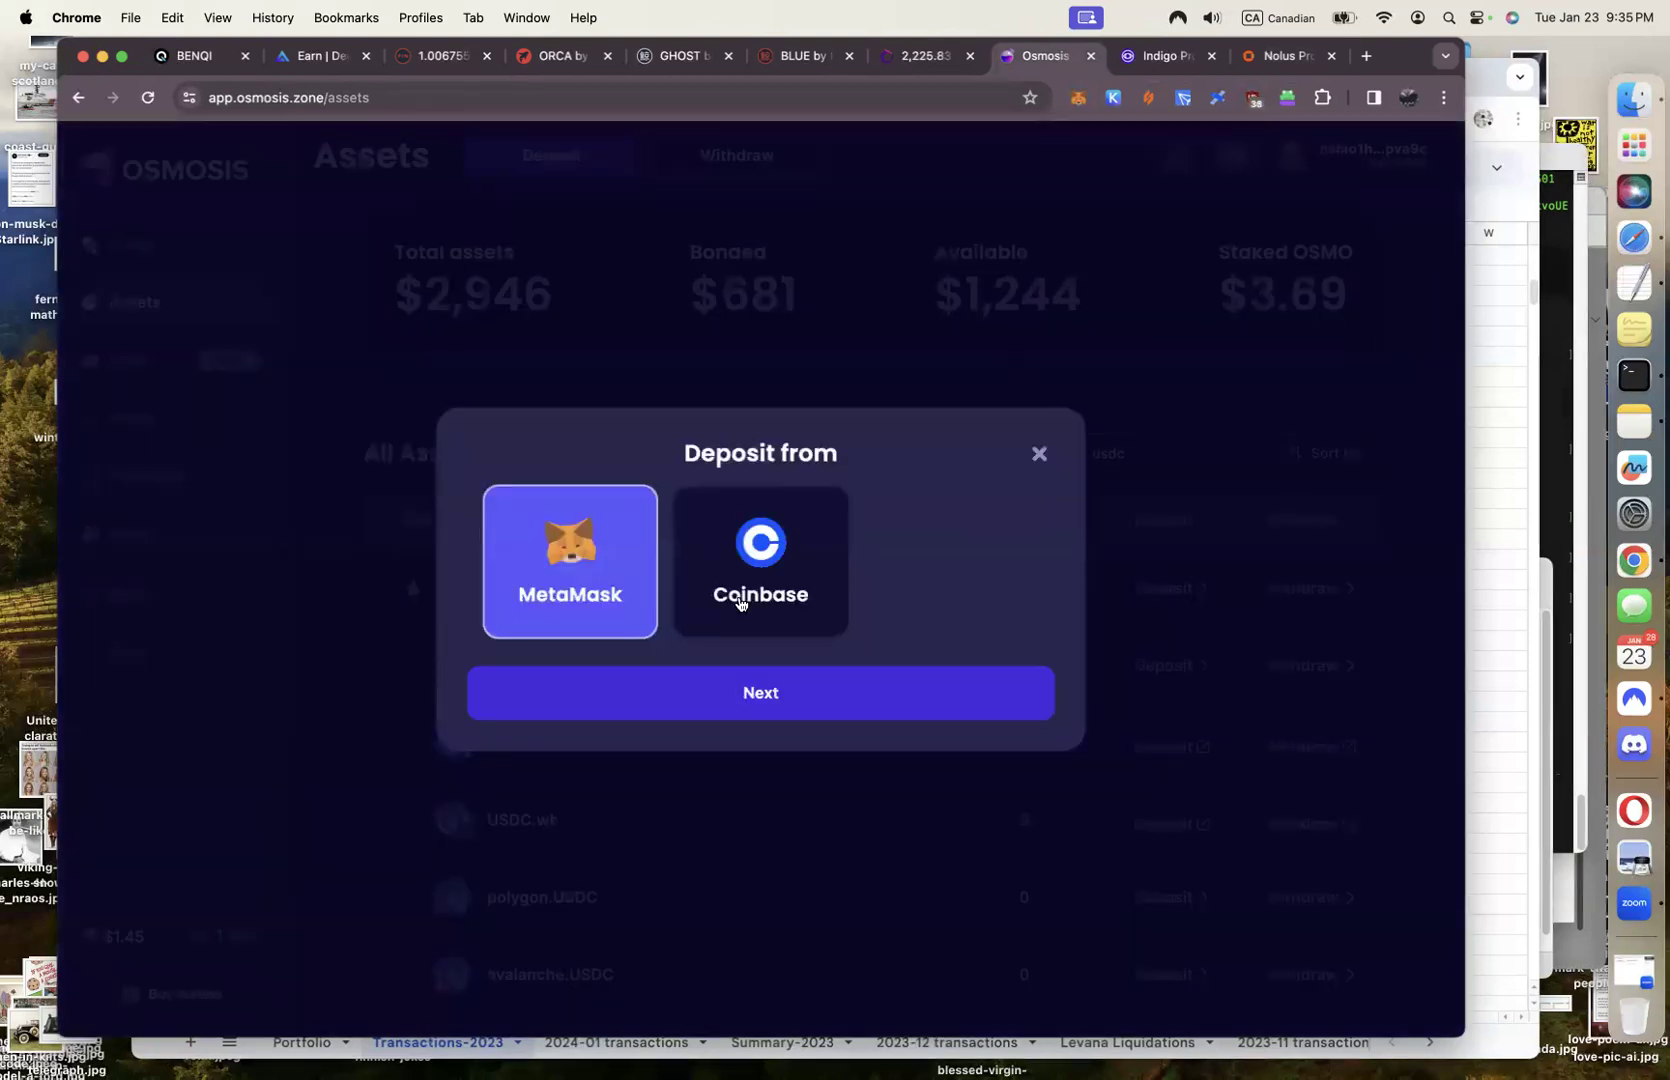
click(1036, 455)
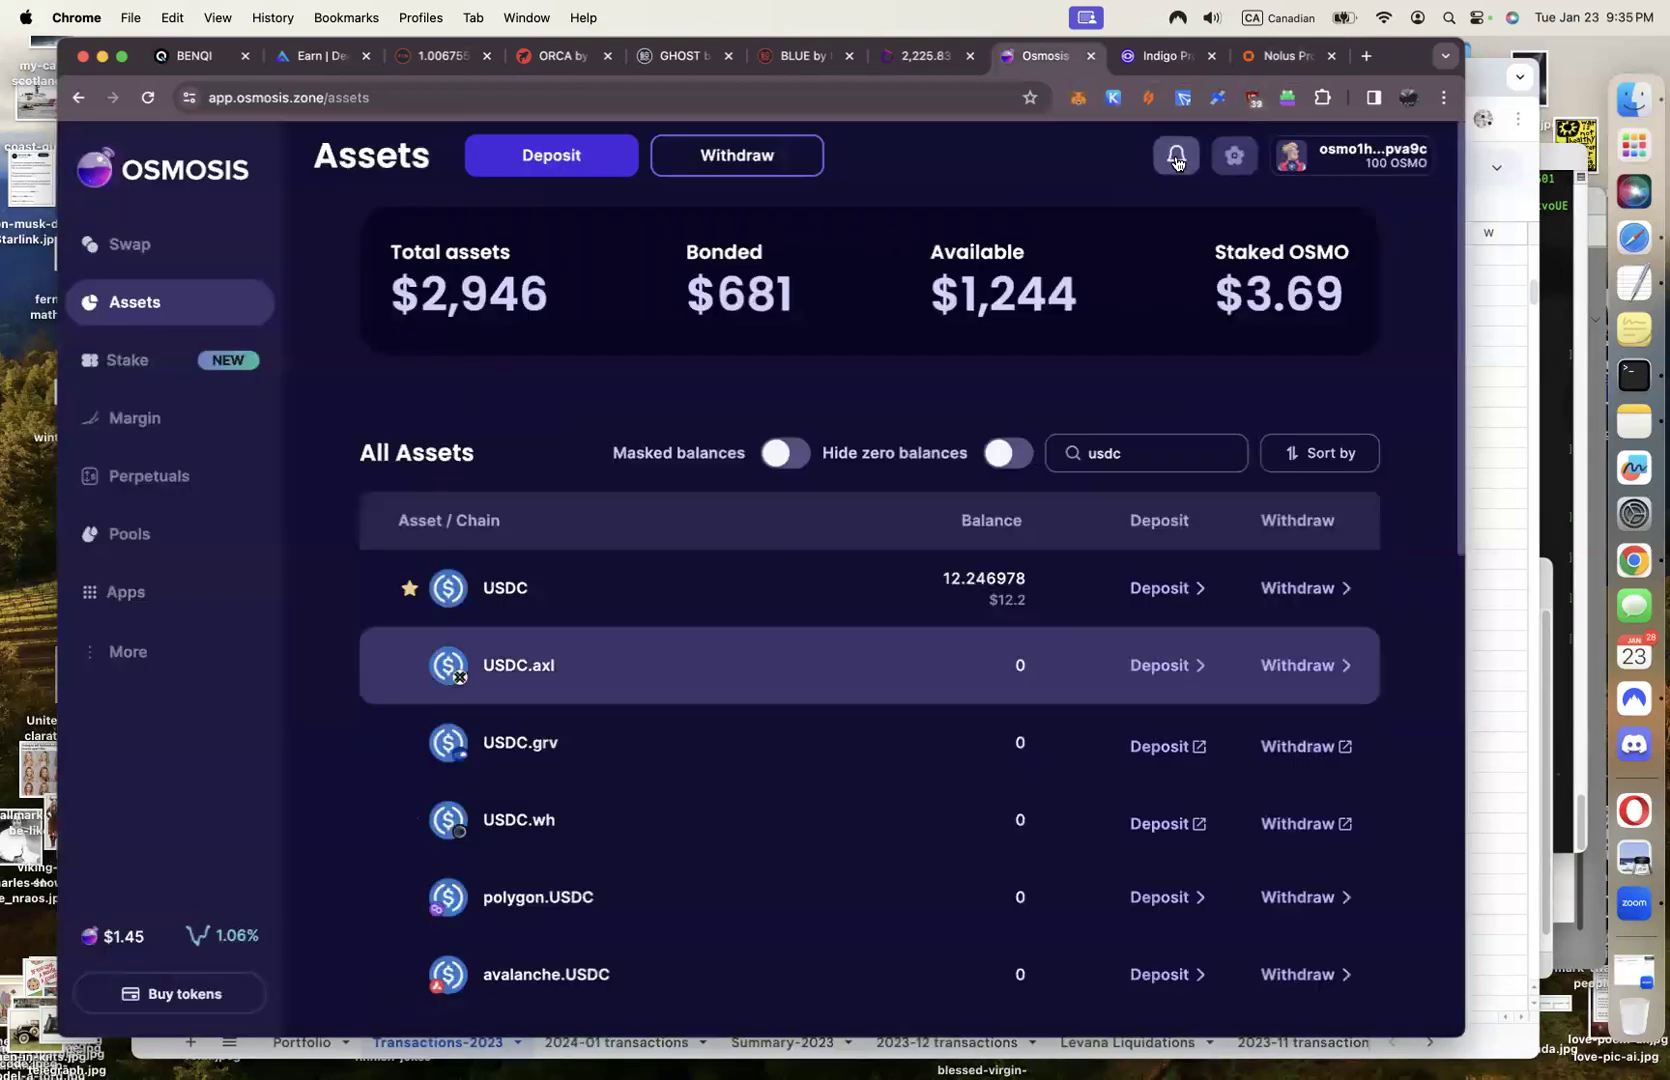
click(1115, 100)
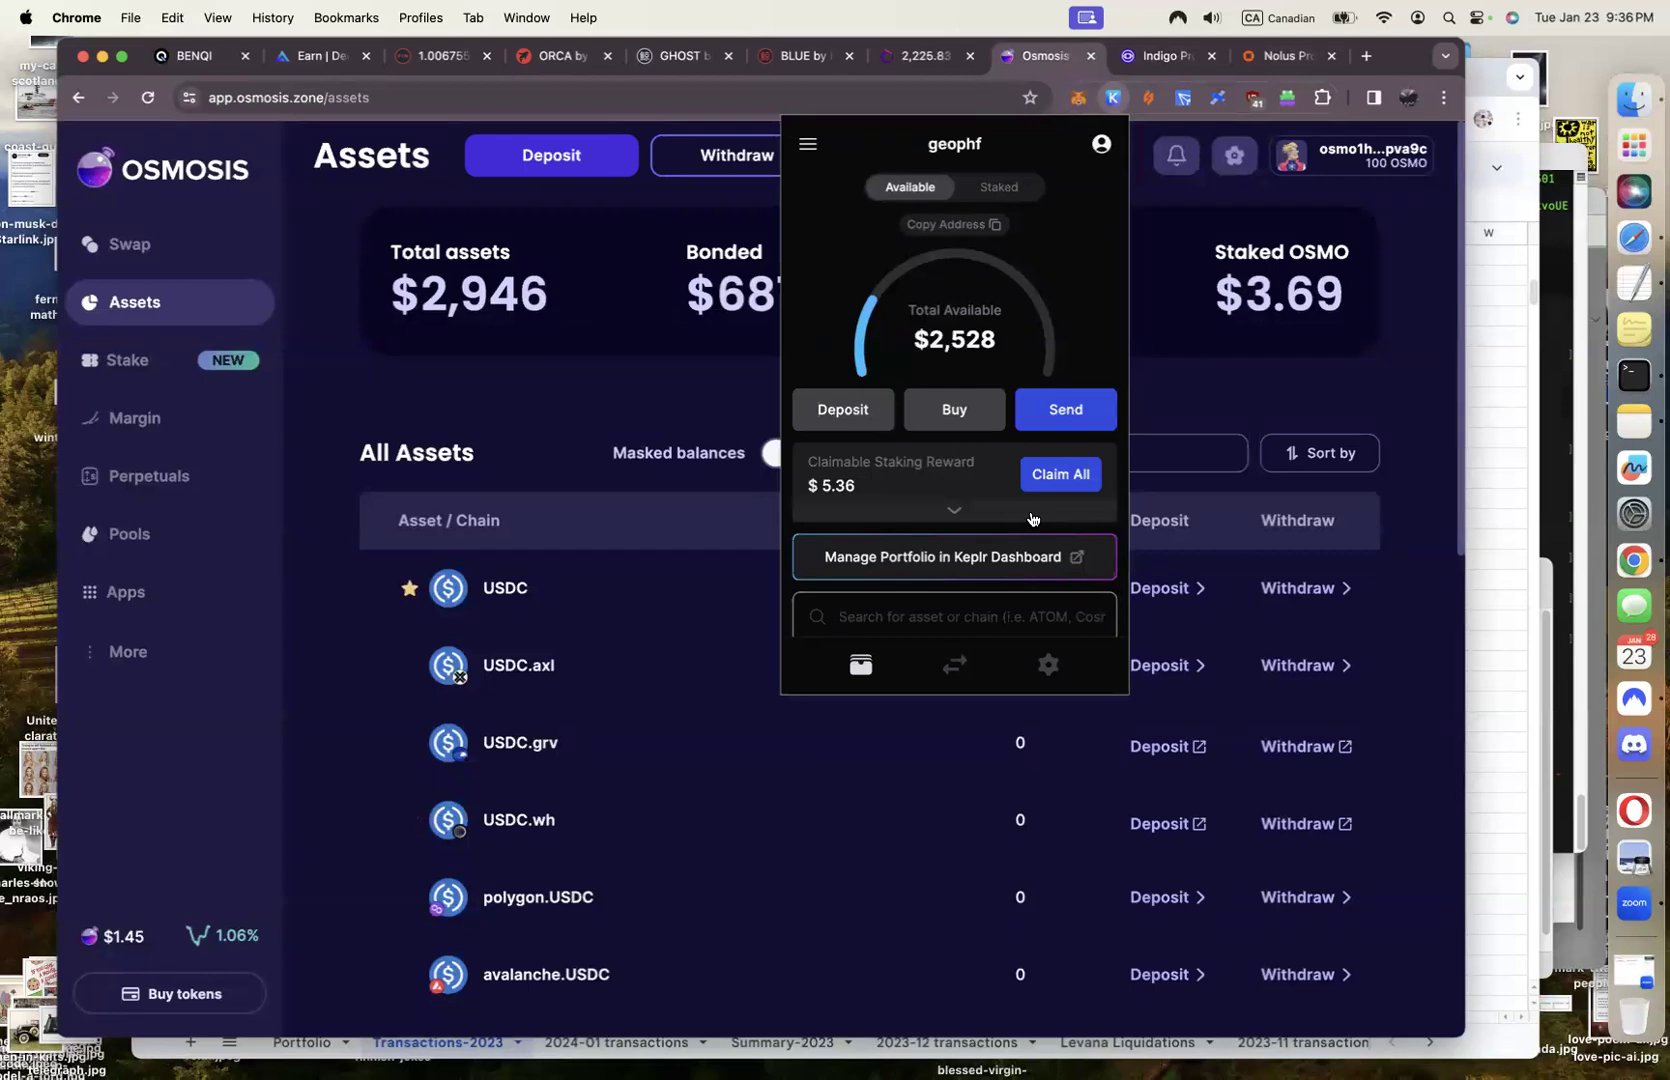
Reopen Nolus's USDC.axl Receive dialog and set 100% (0.000000), then check Osmosis assets
click(1279, 58)
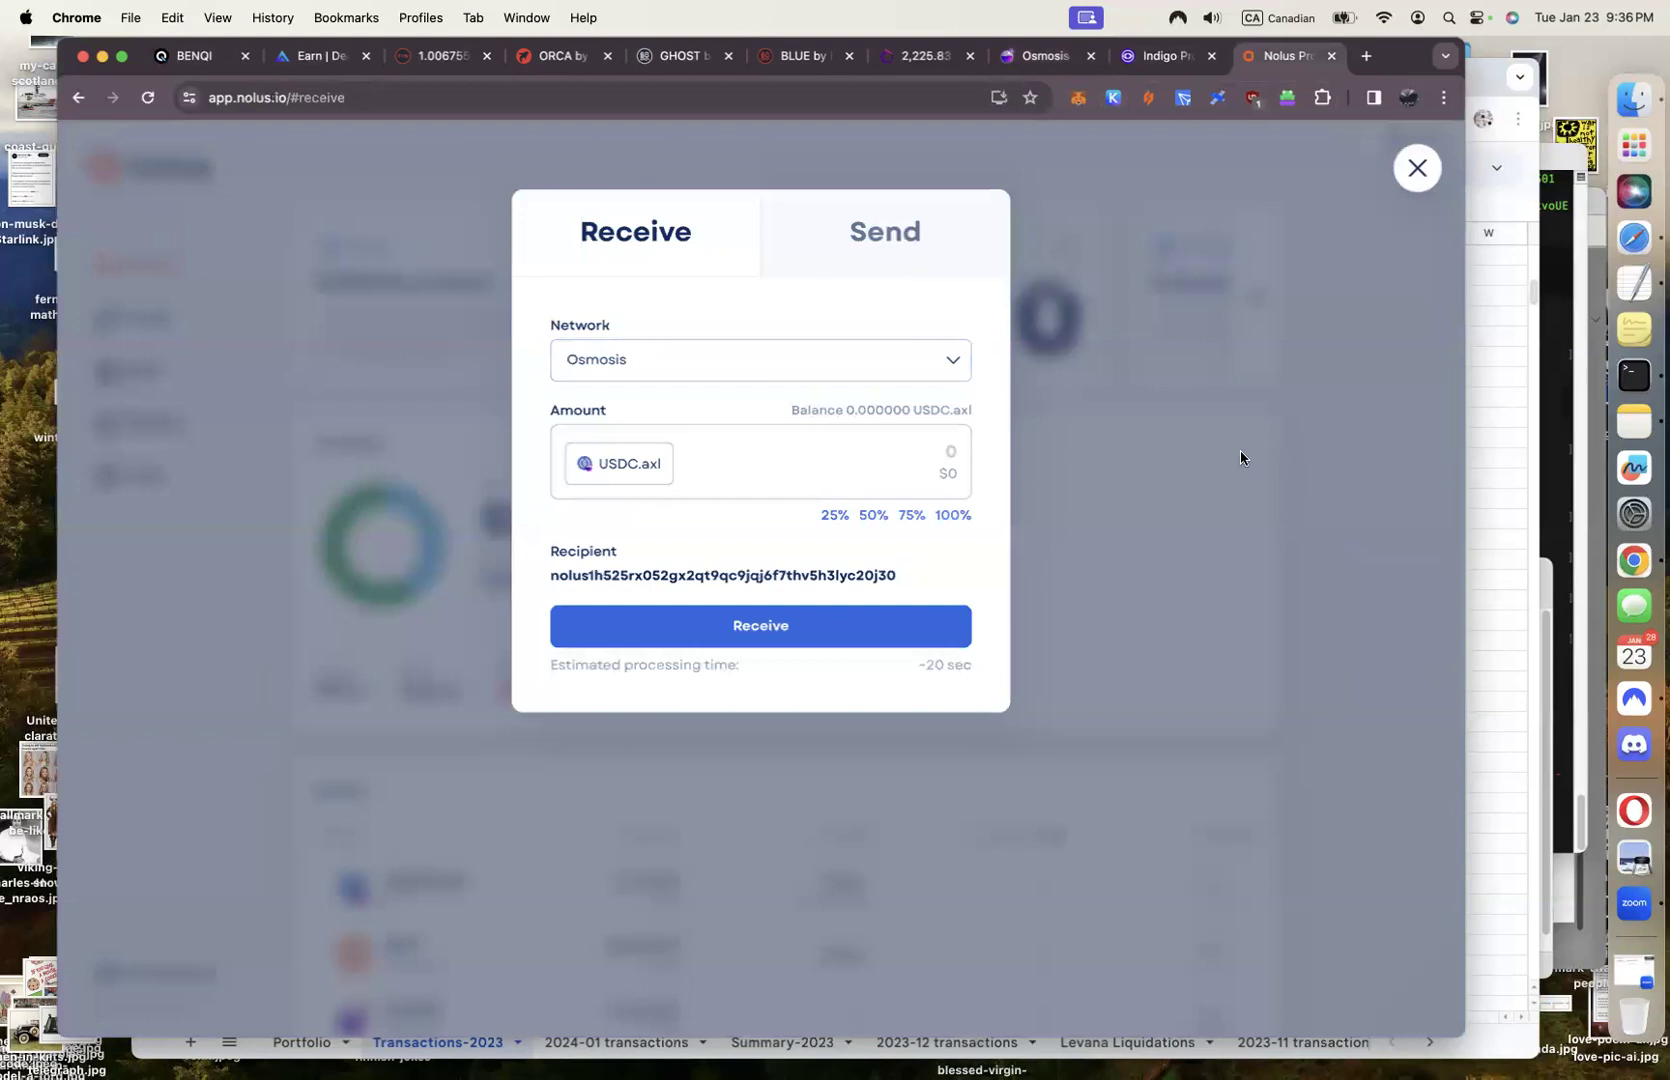
click(1417, 167)
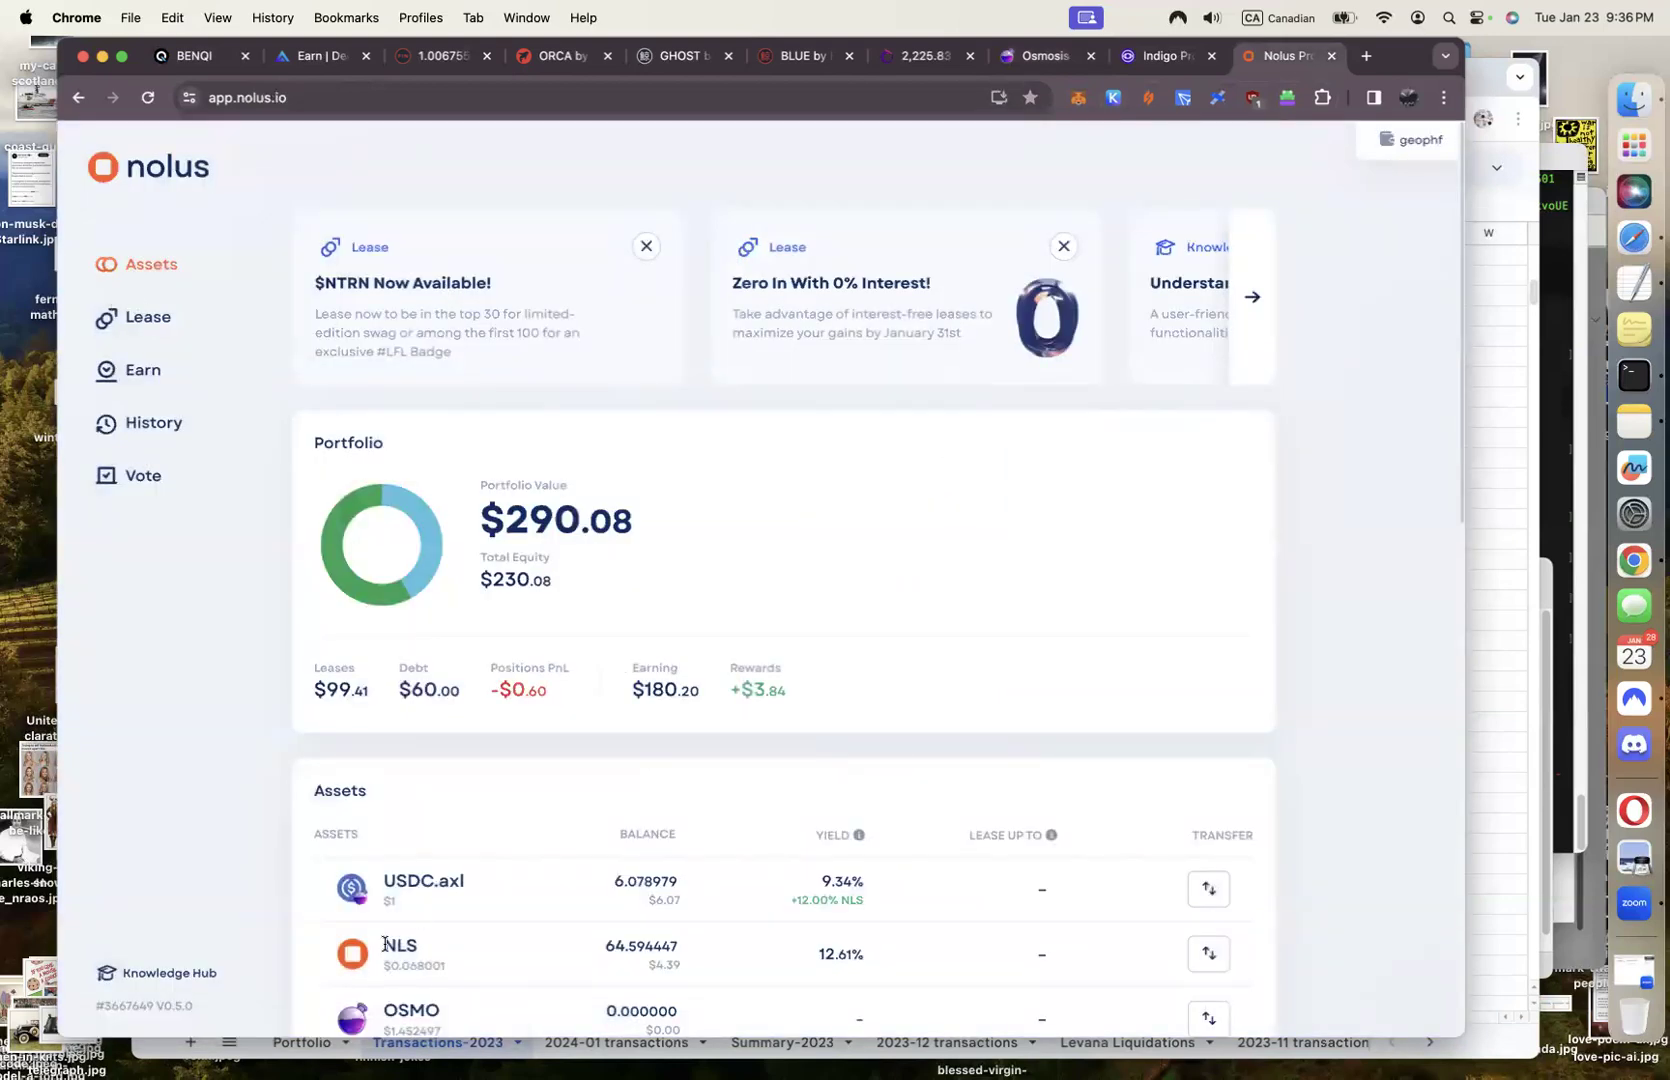
click(1212, 886)
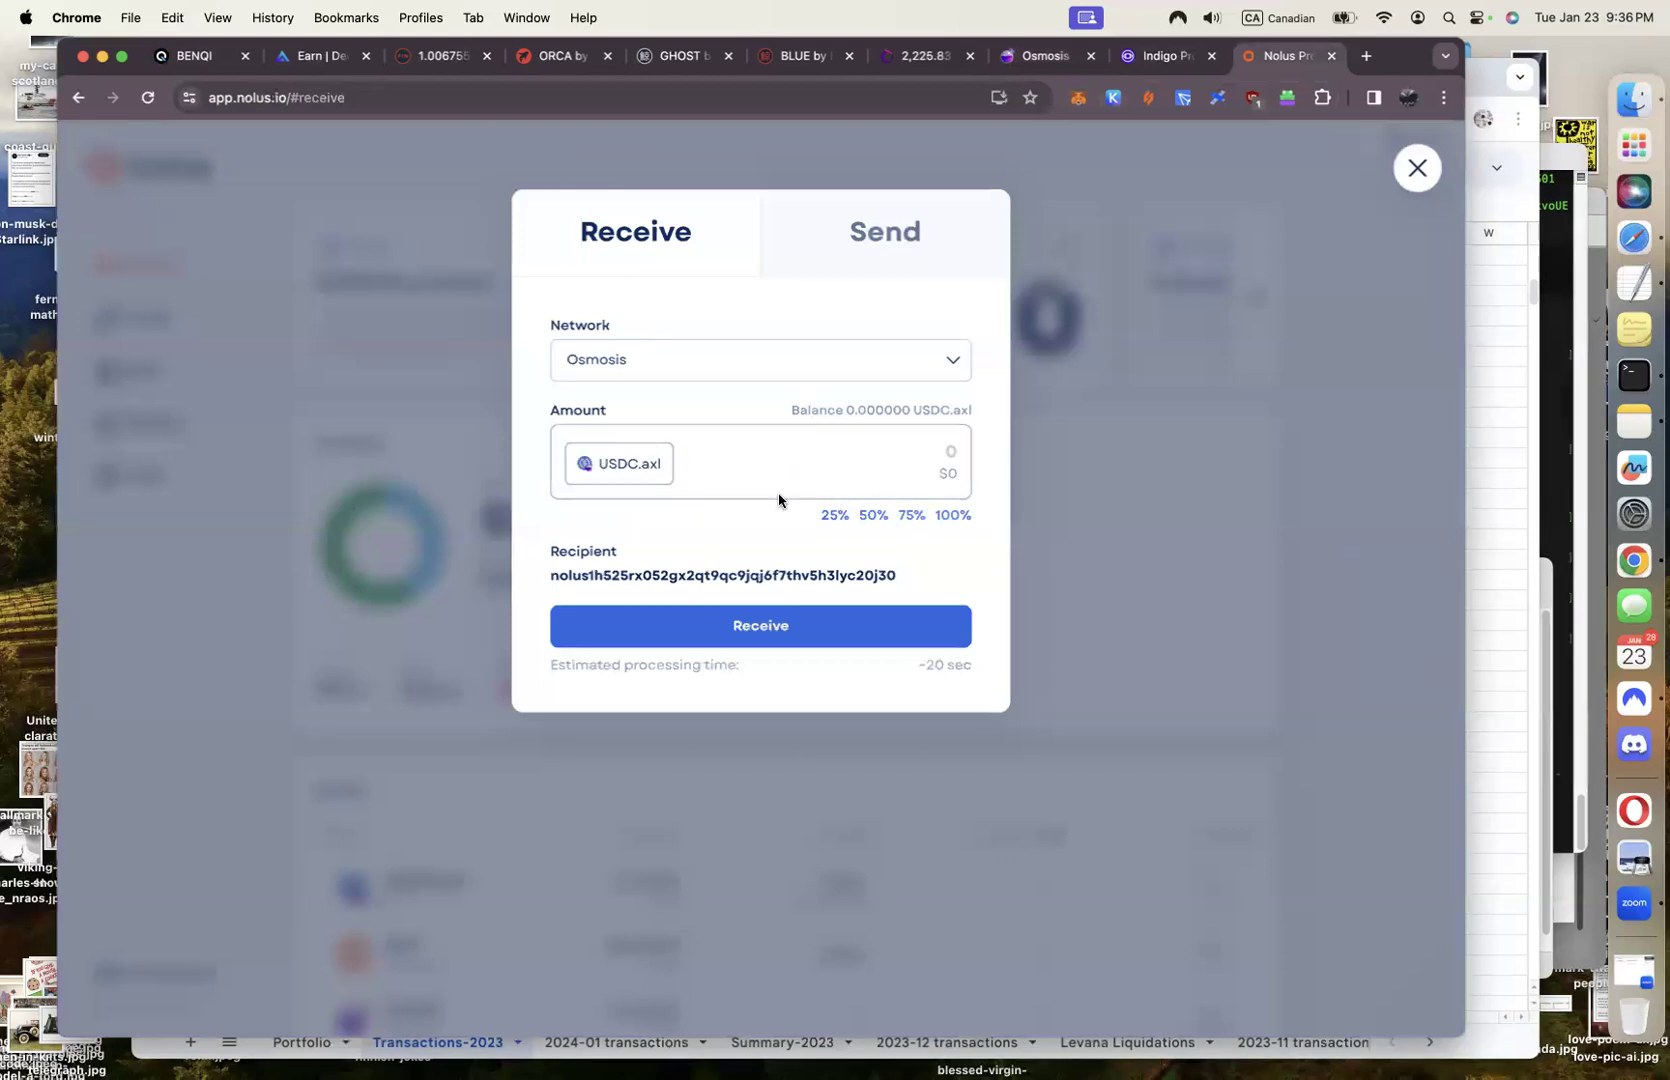
click(950, 515)
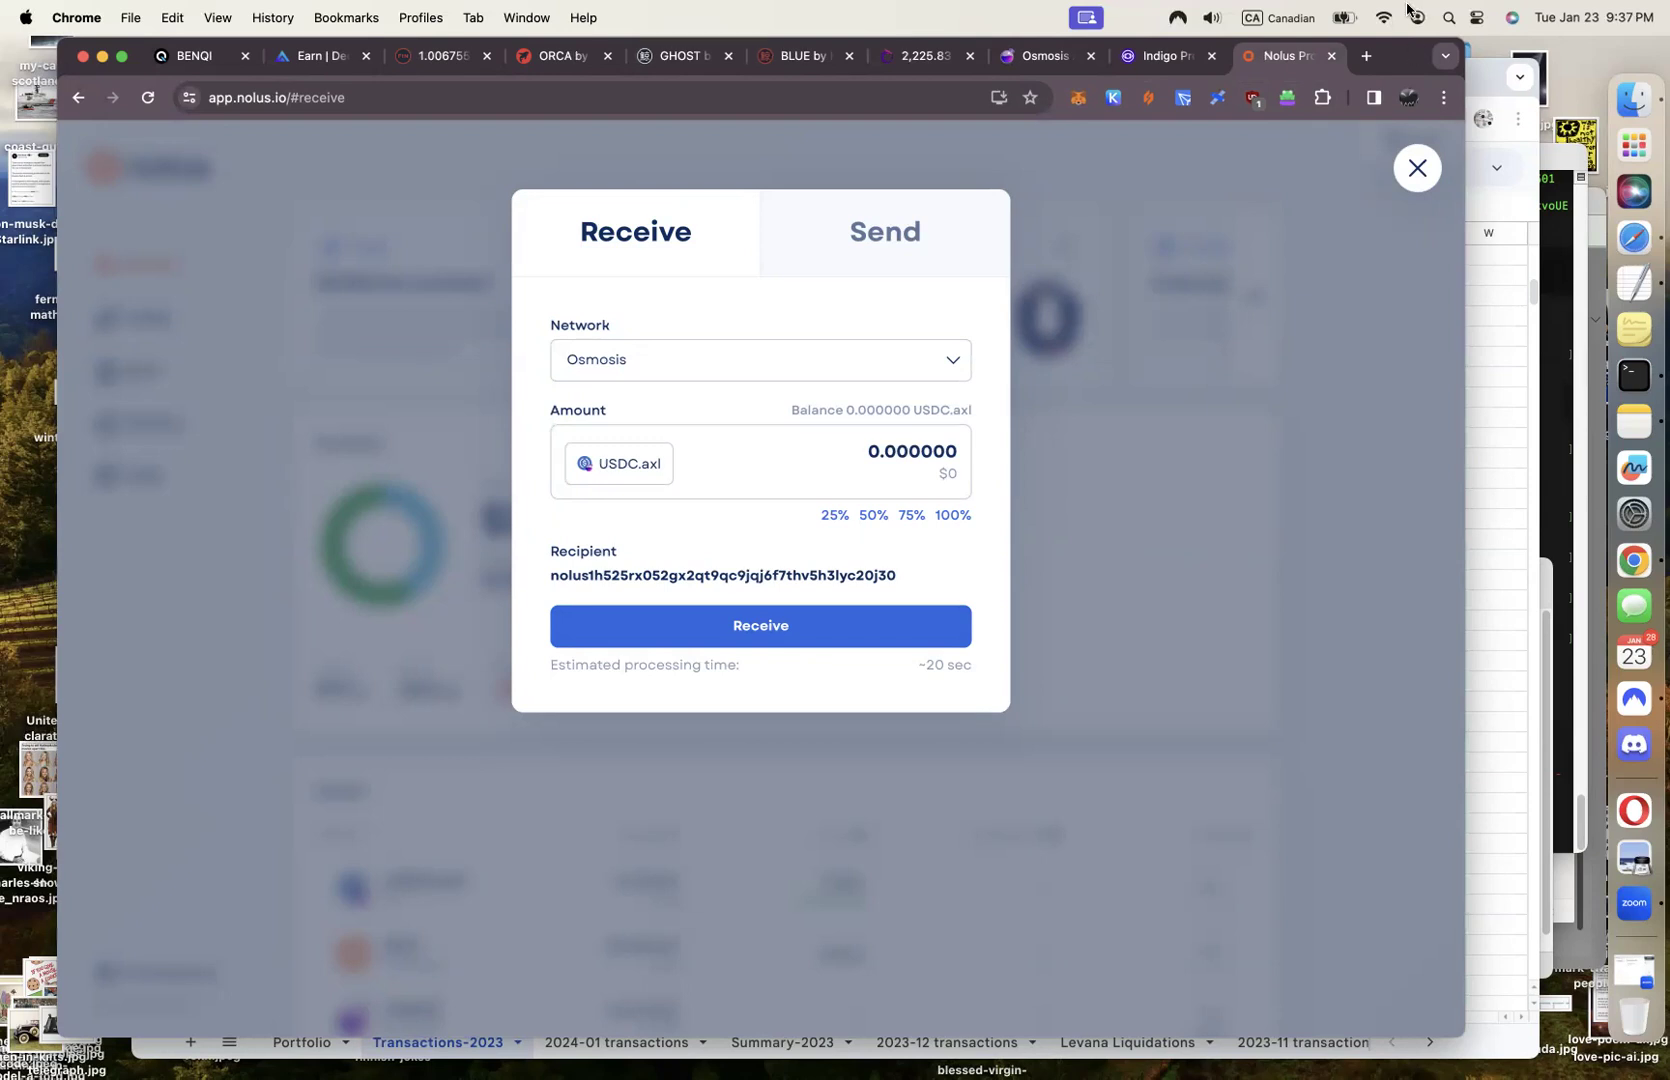
click(1045, 56)
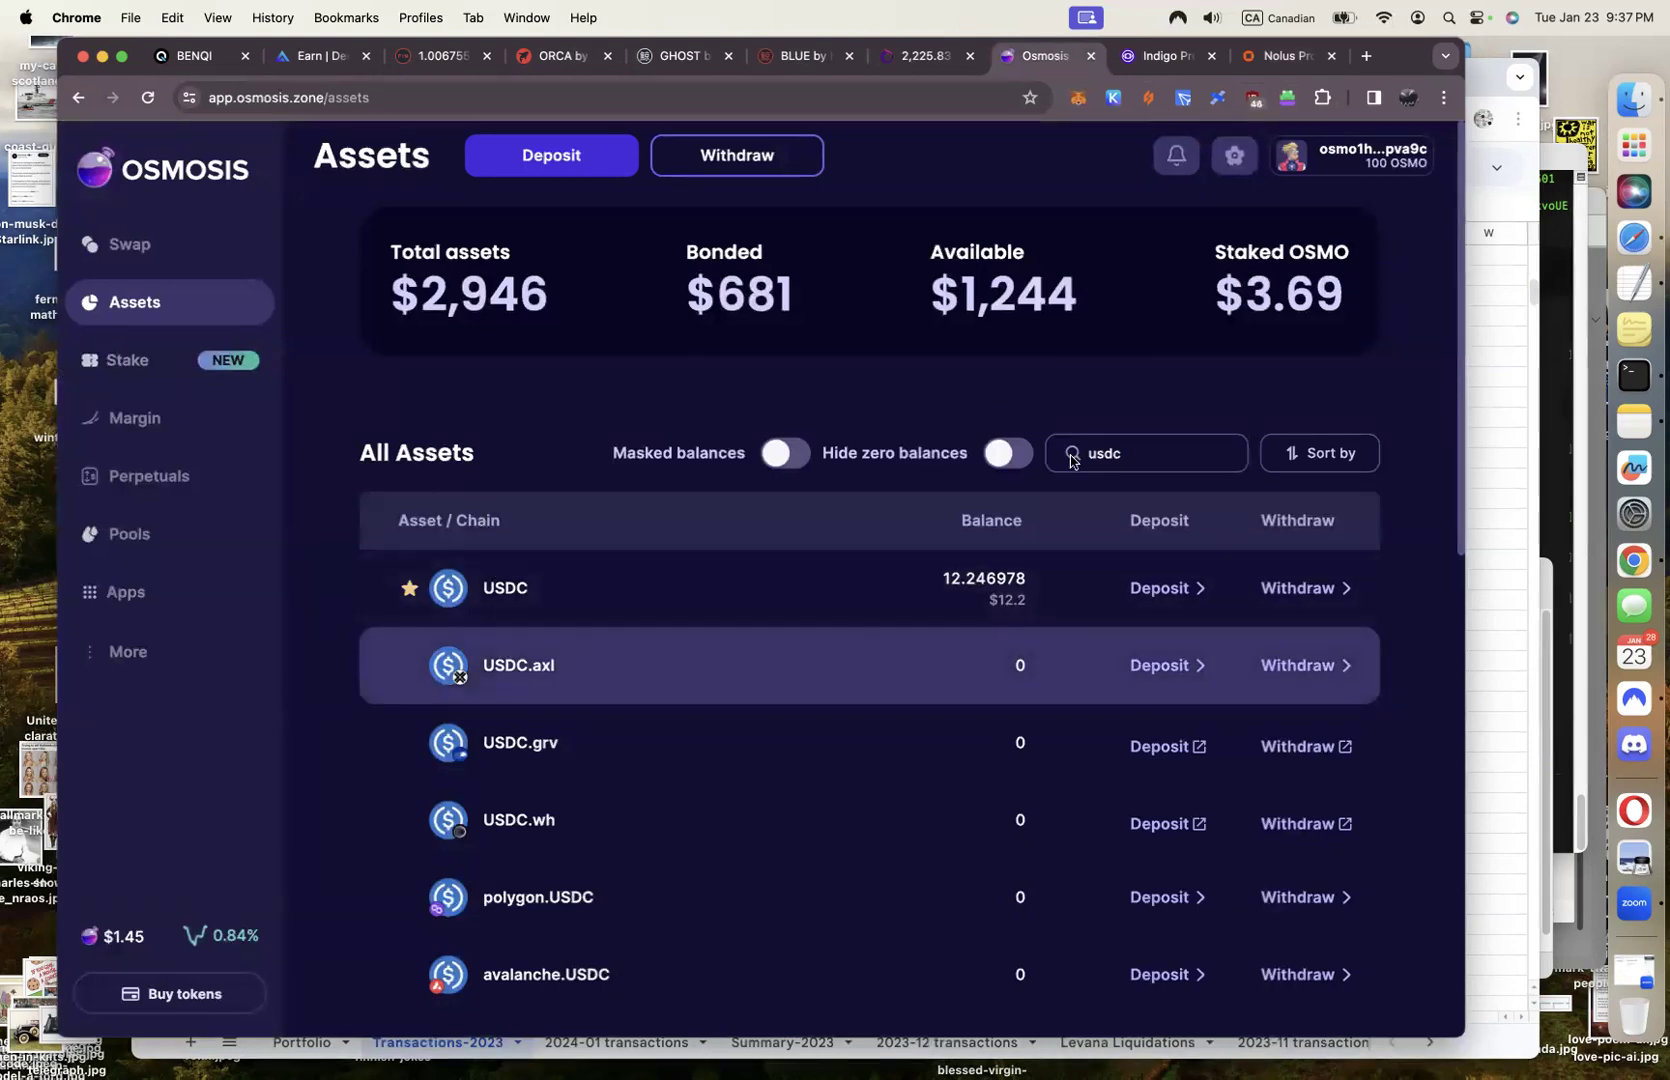
Clear the 'usdc' search in Osmosis assets and return to Nolus's Receive dialog
double_click(1138, 465)
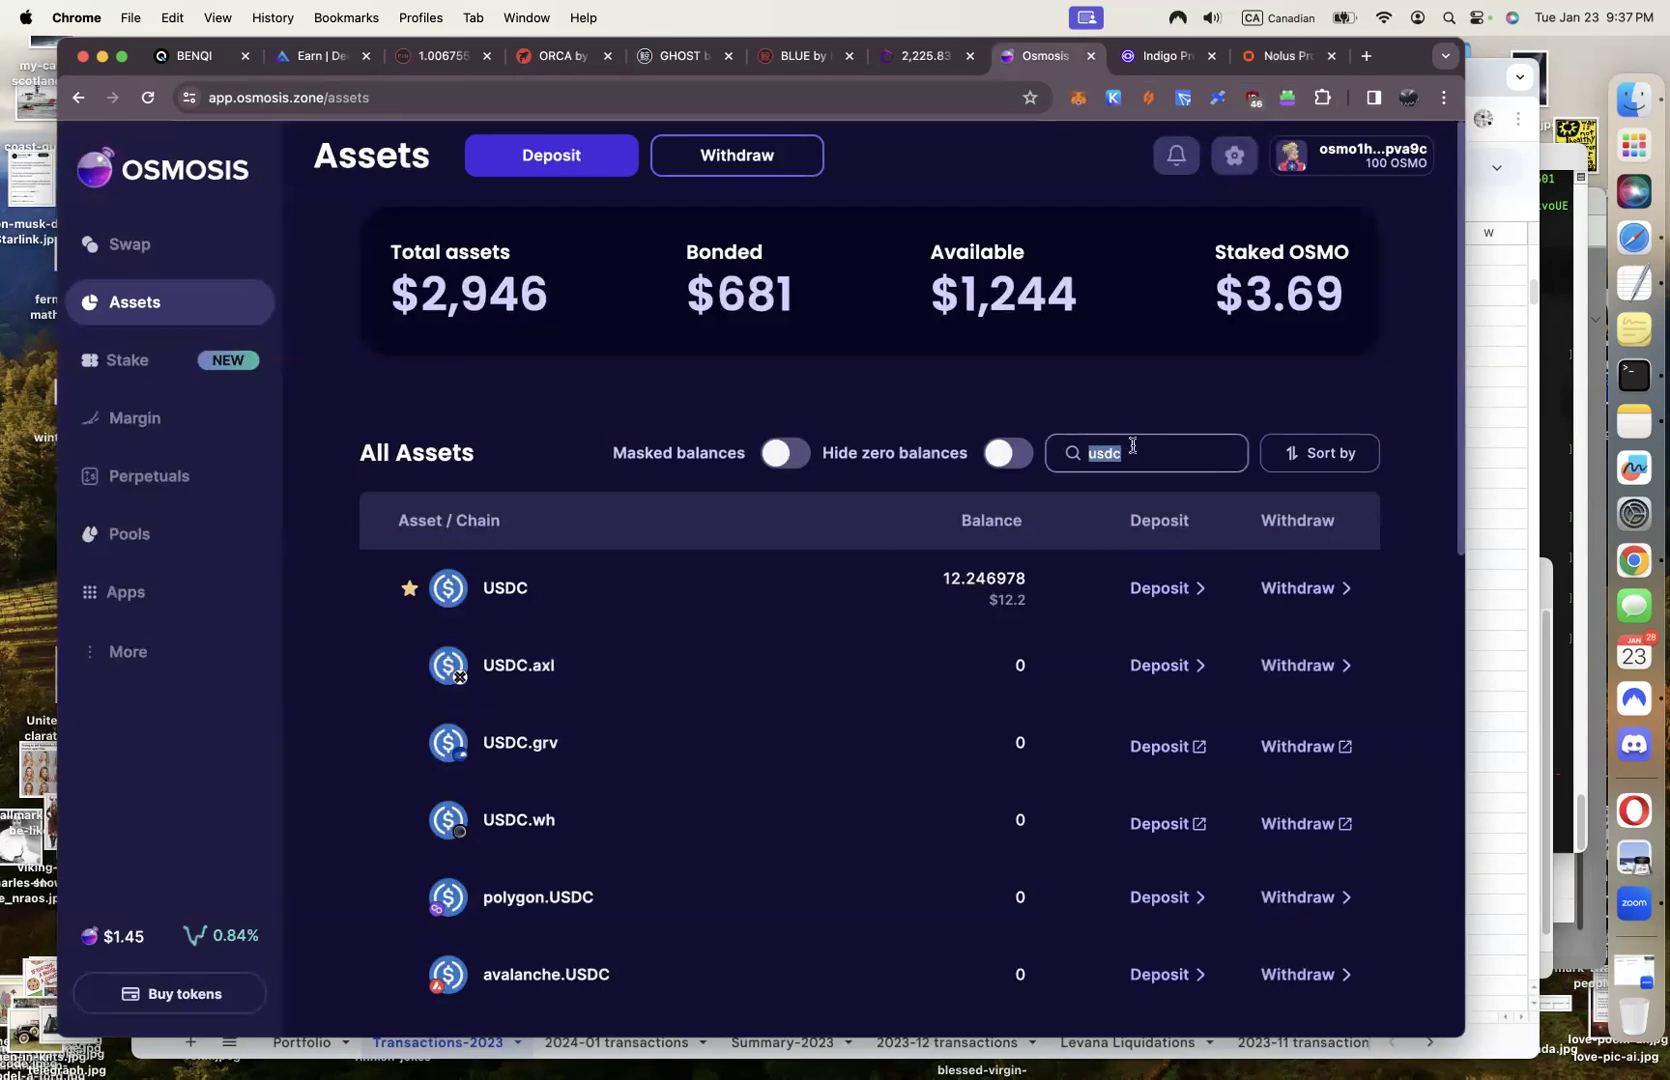
key(BackSpace)
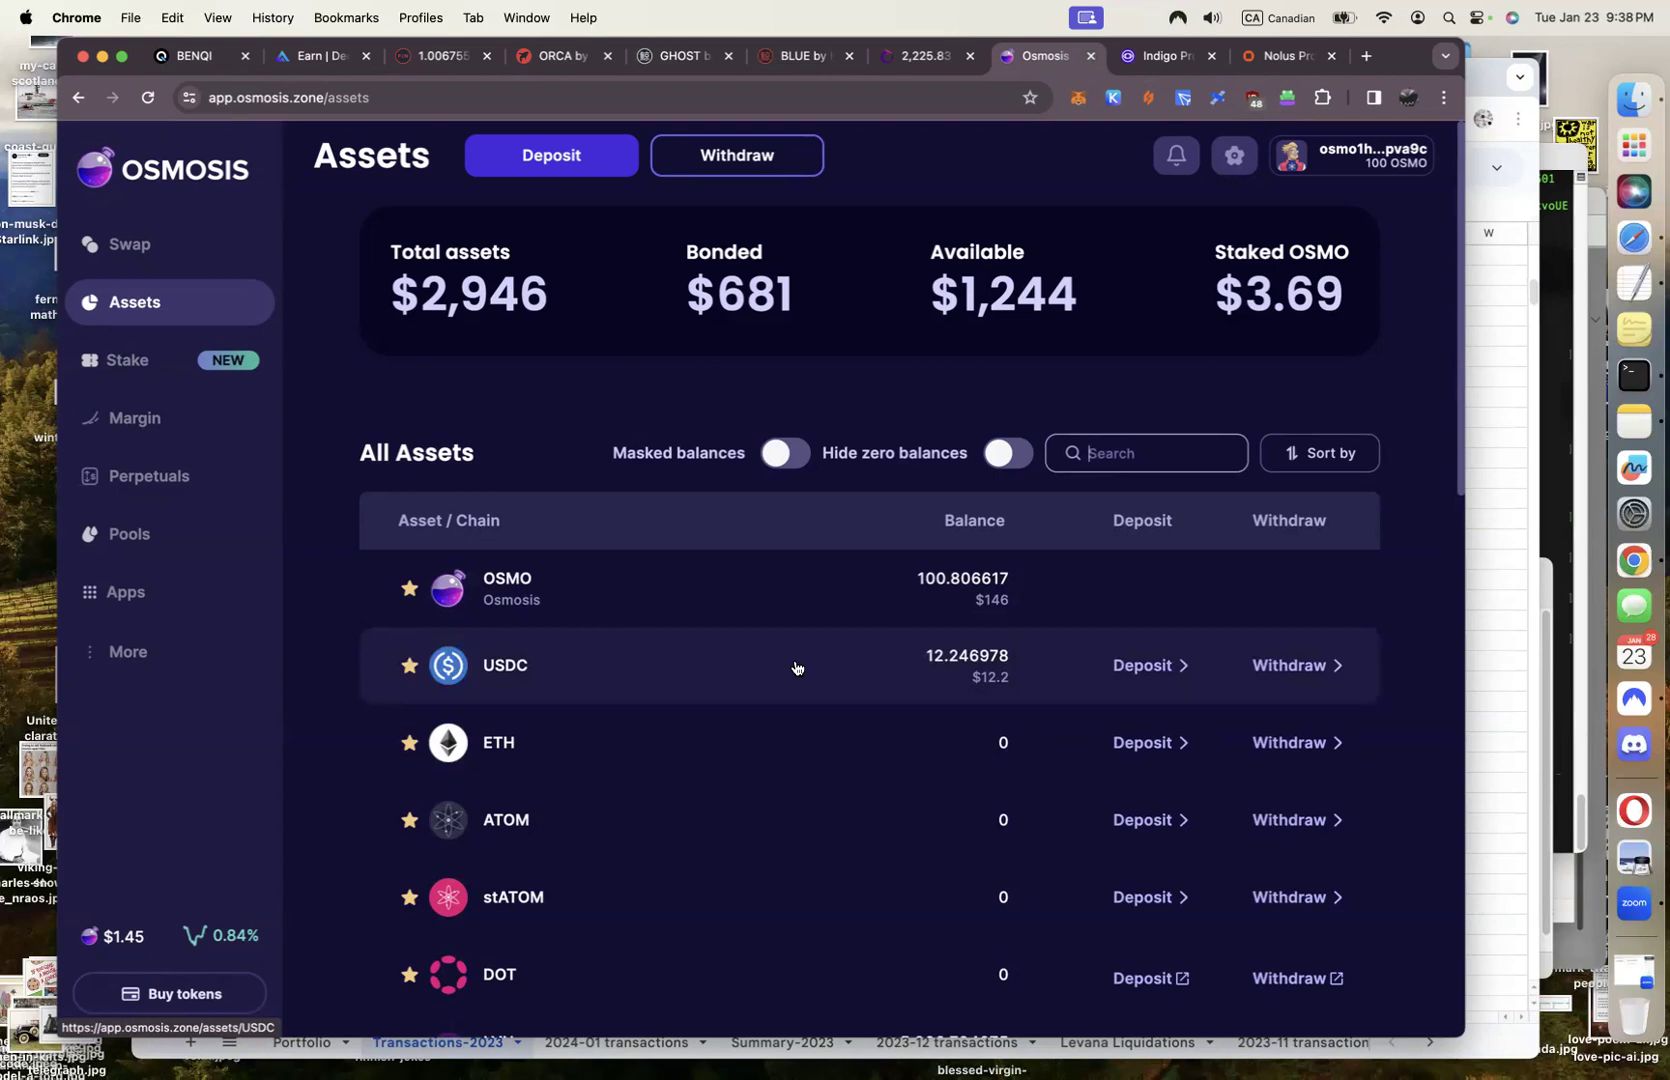
click(1265, 57)
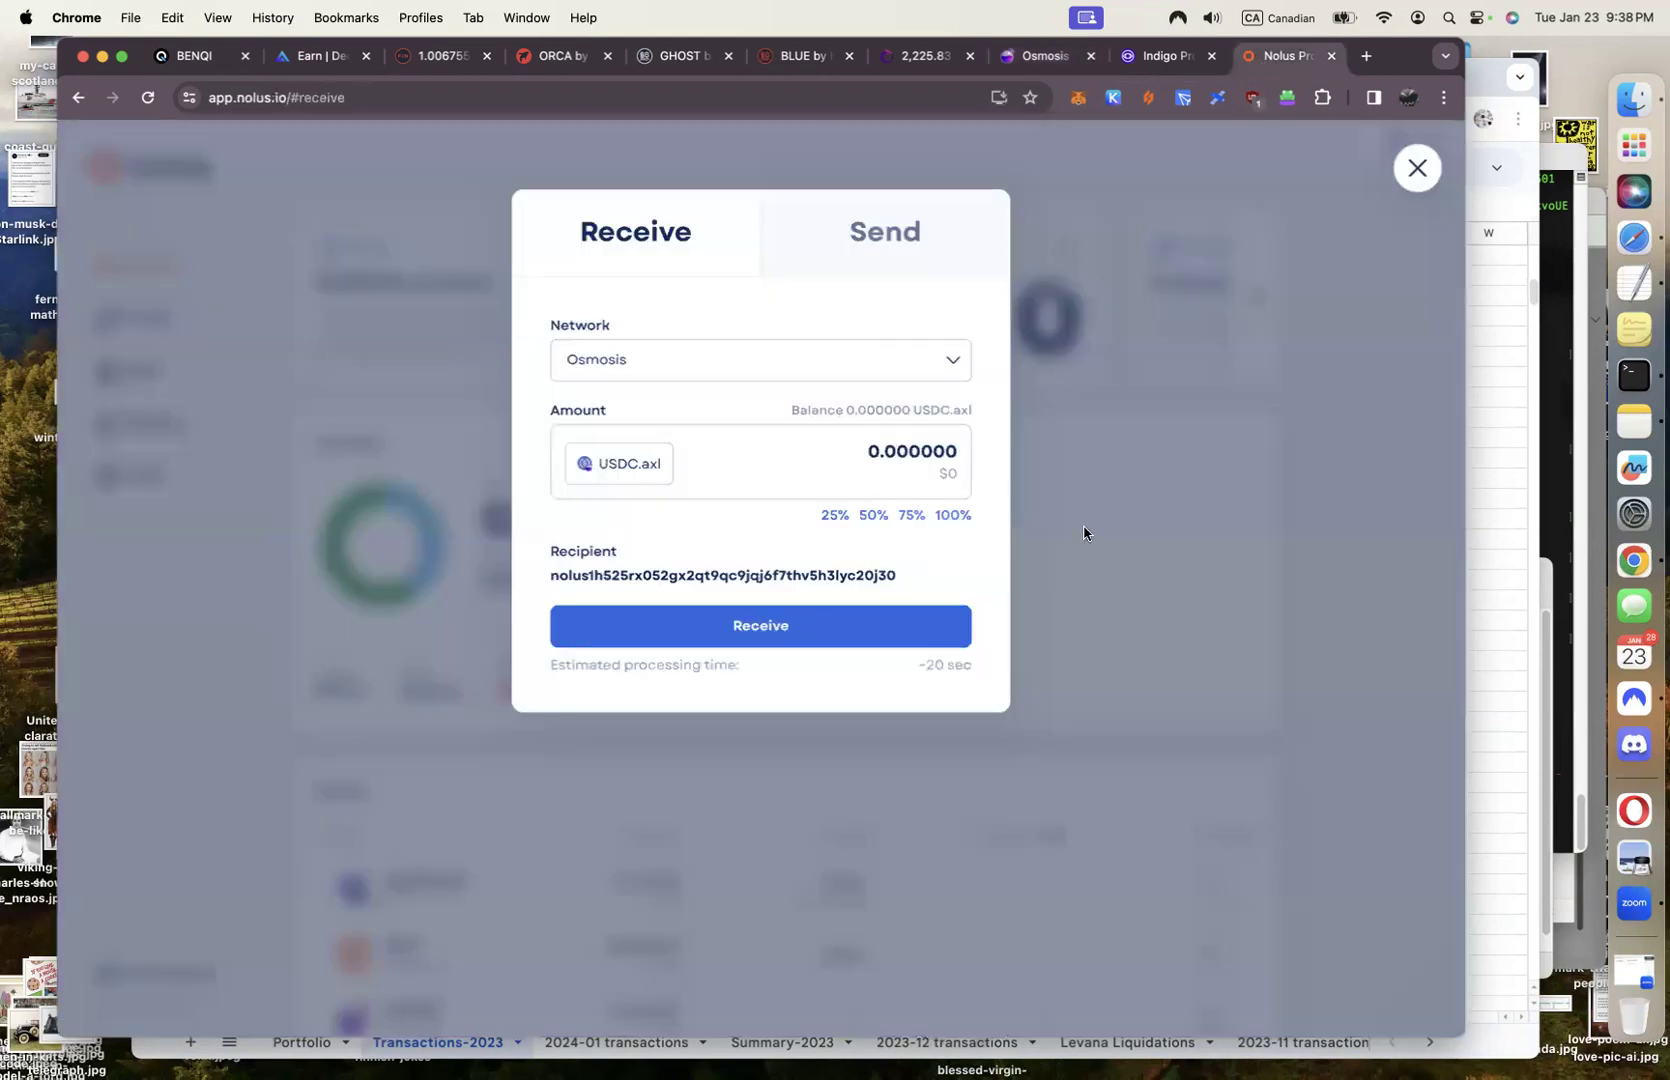
Close the Receive dialog and open Nolus's Leases page
click(1415, 169)
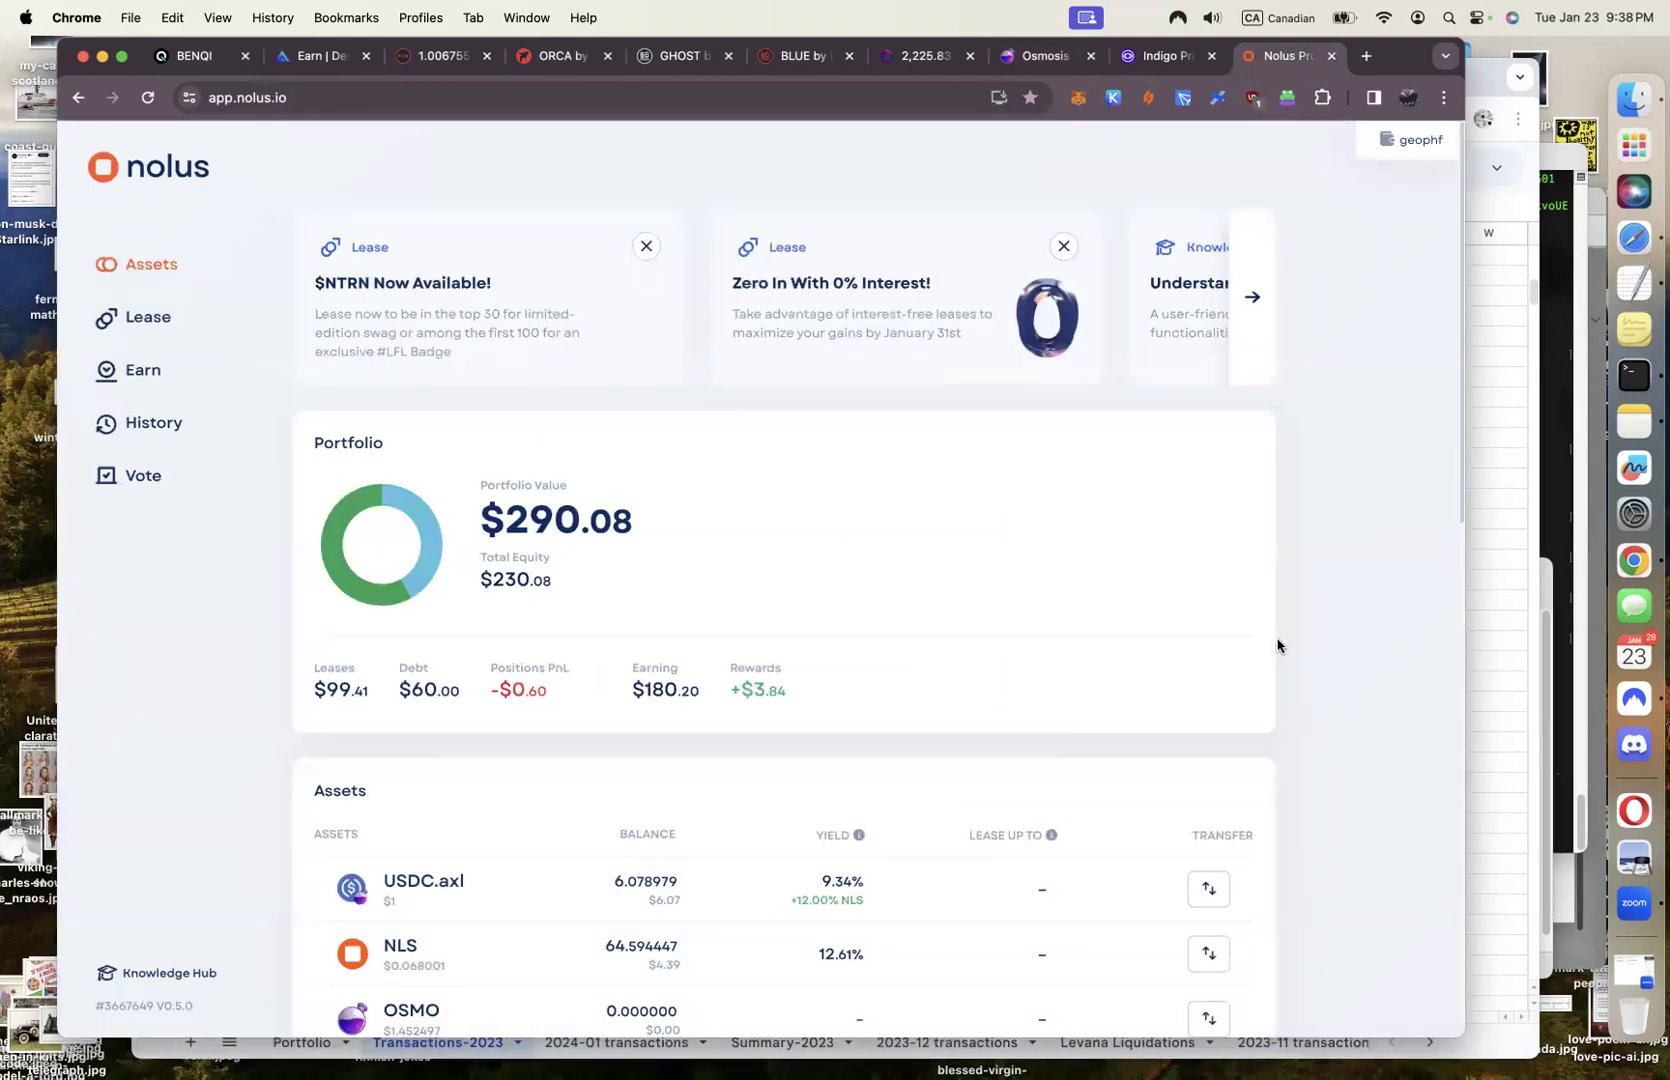
click(148, 320)
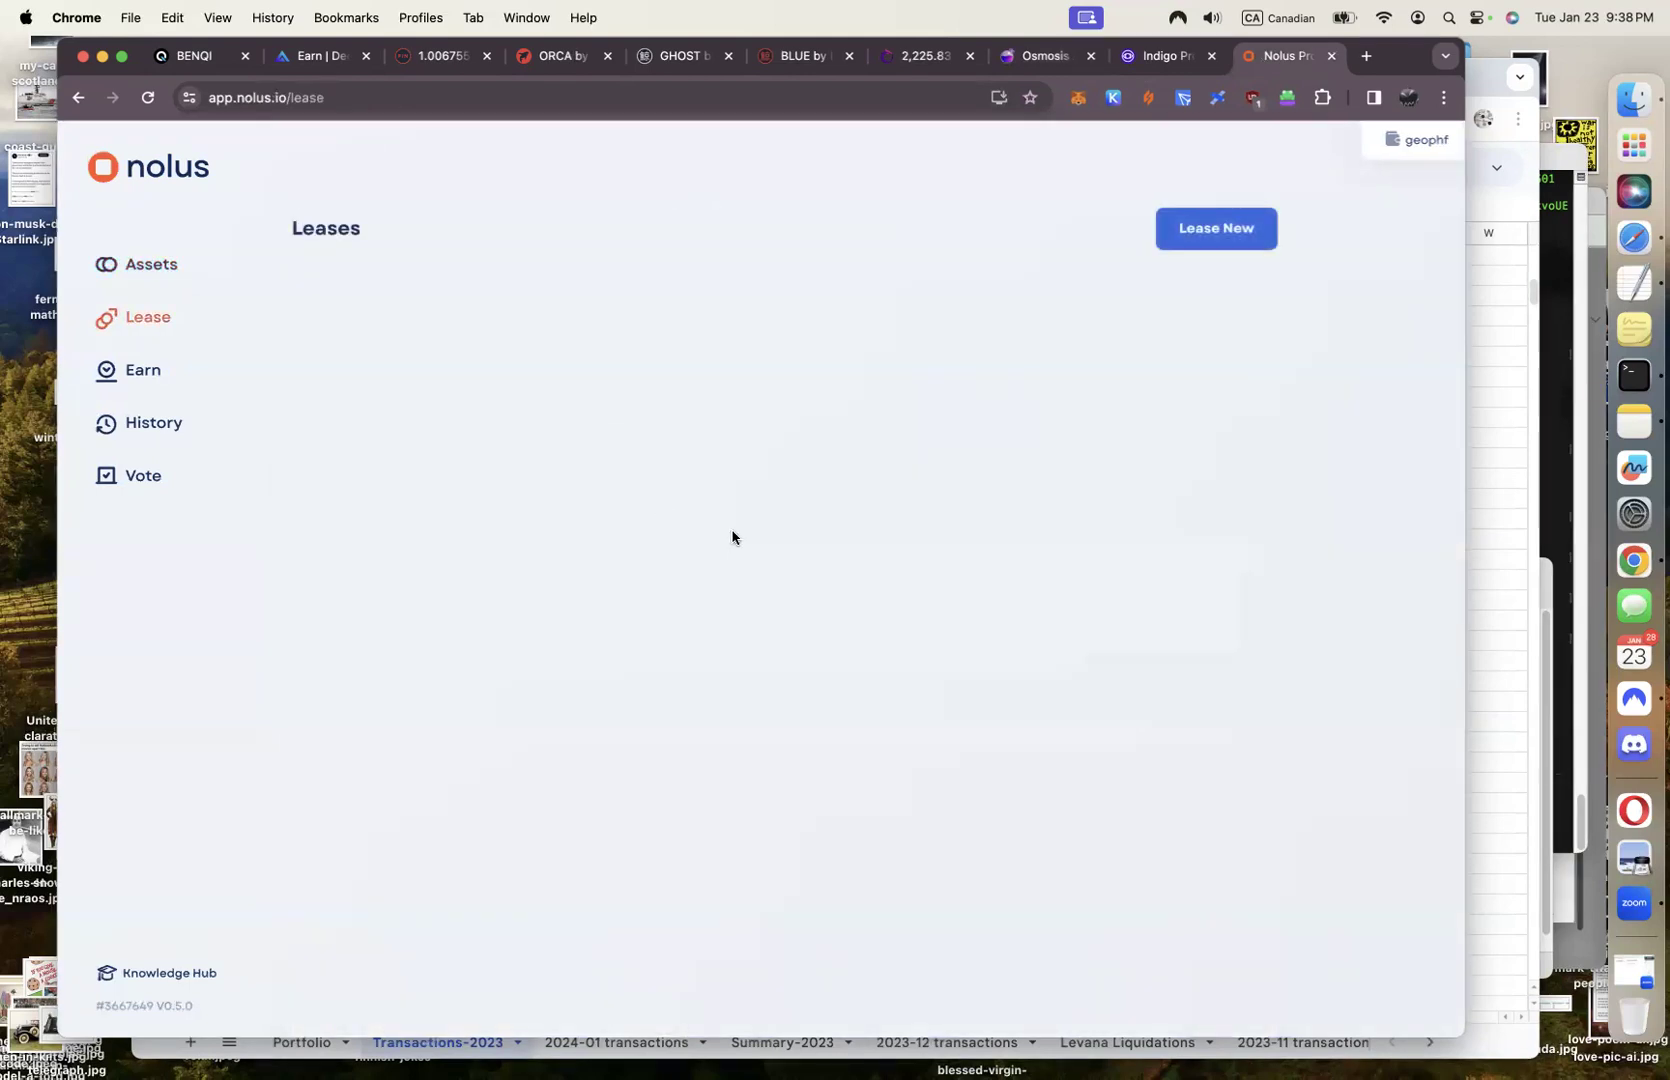